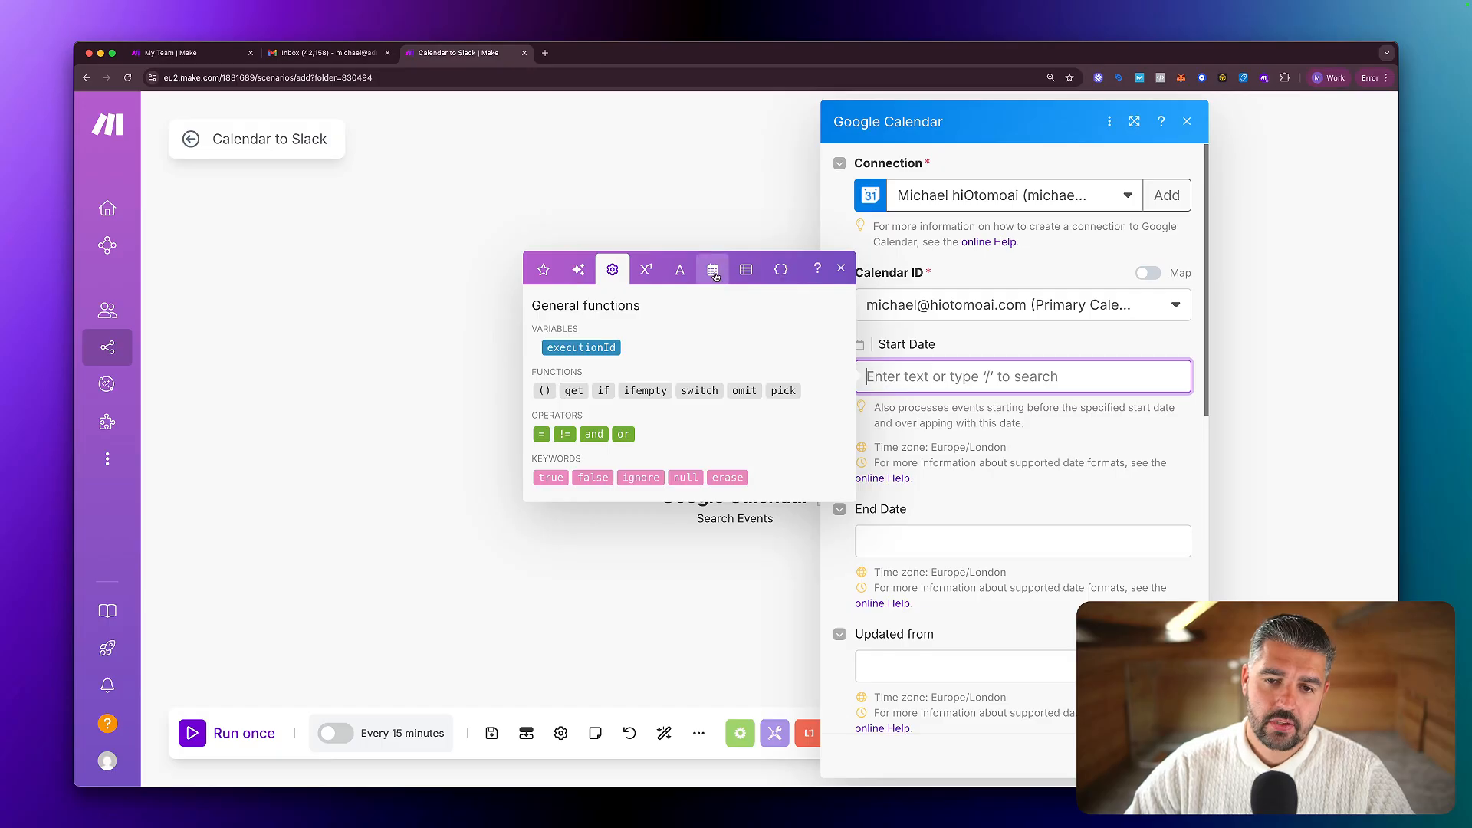
Set the Start Date to the formula formatDate(now; YYYY-MM-DDT00:00:00Z).
left_click(713, 275)
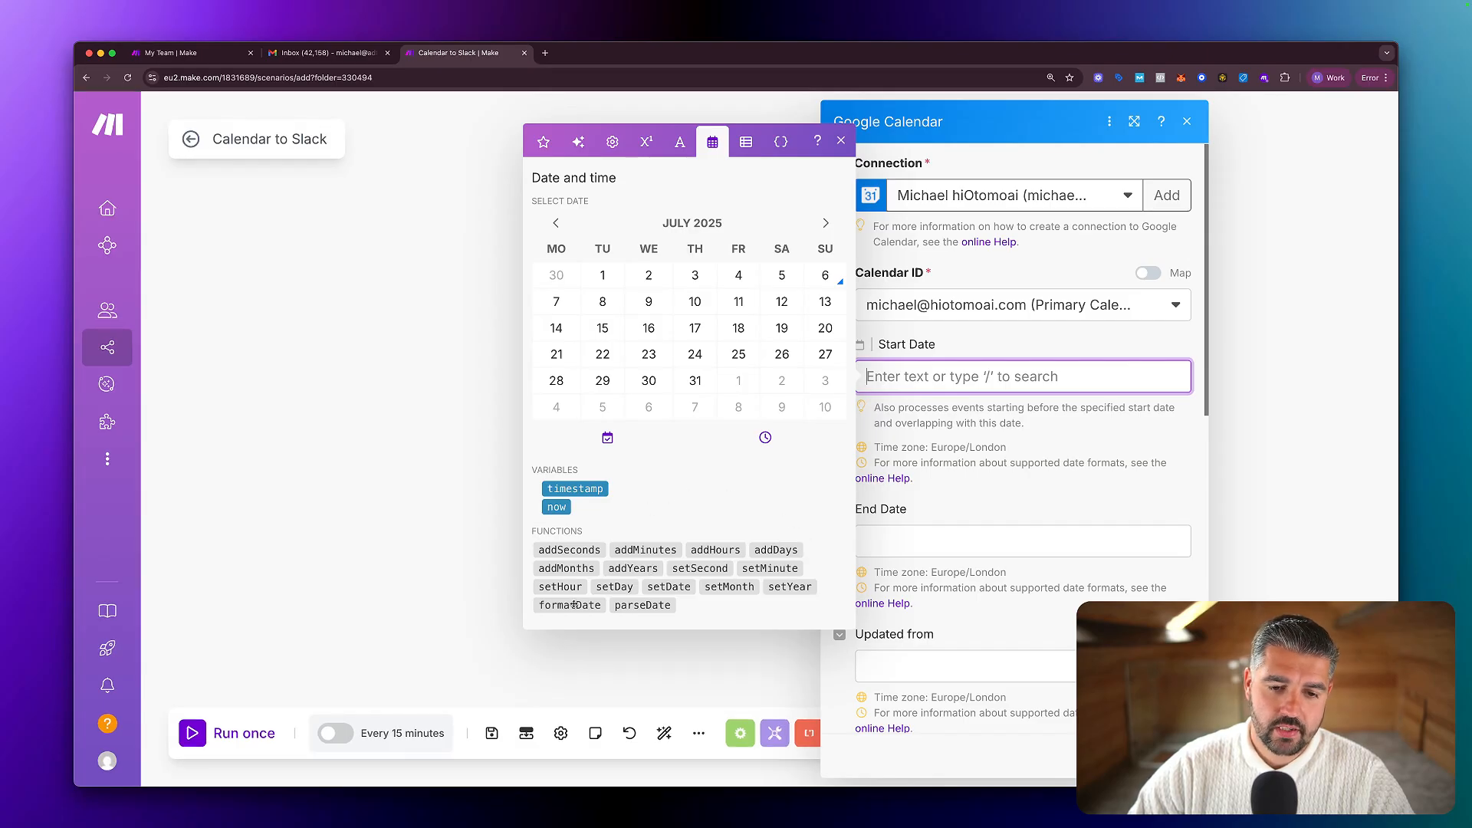
left_click(571, 606)
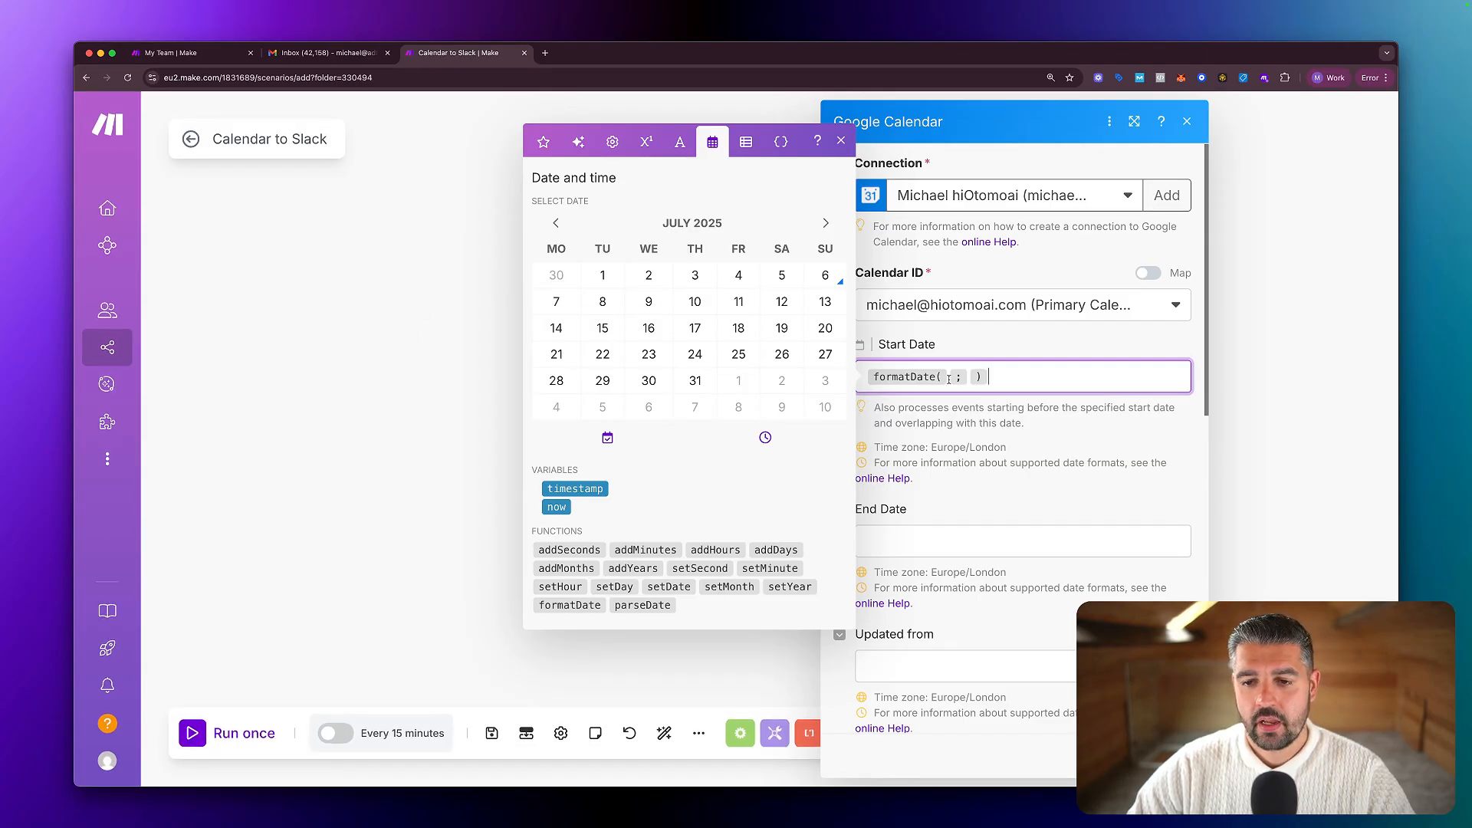
left_click(556, 508)
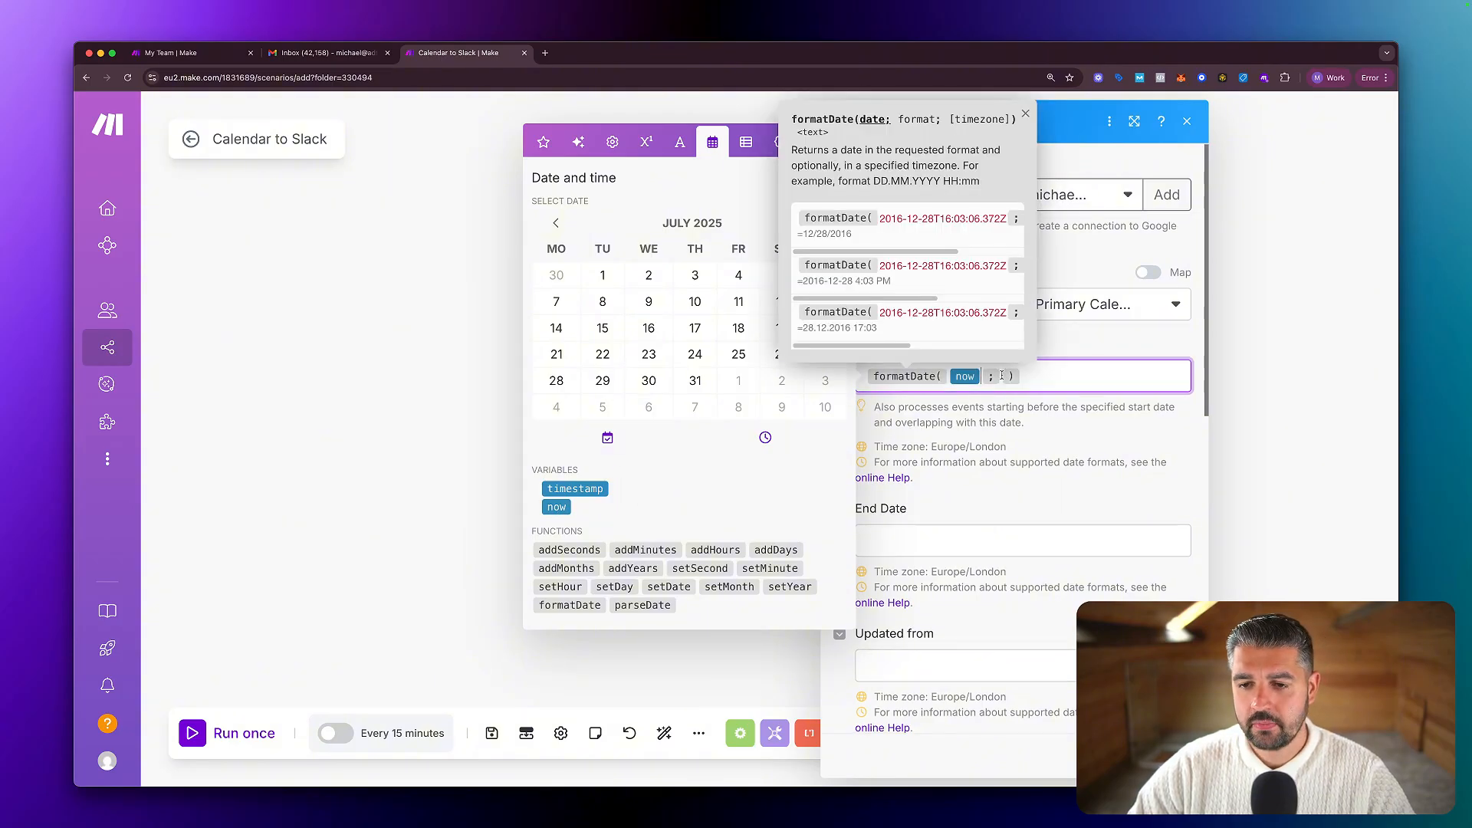
left_click(1000, 376)
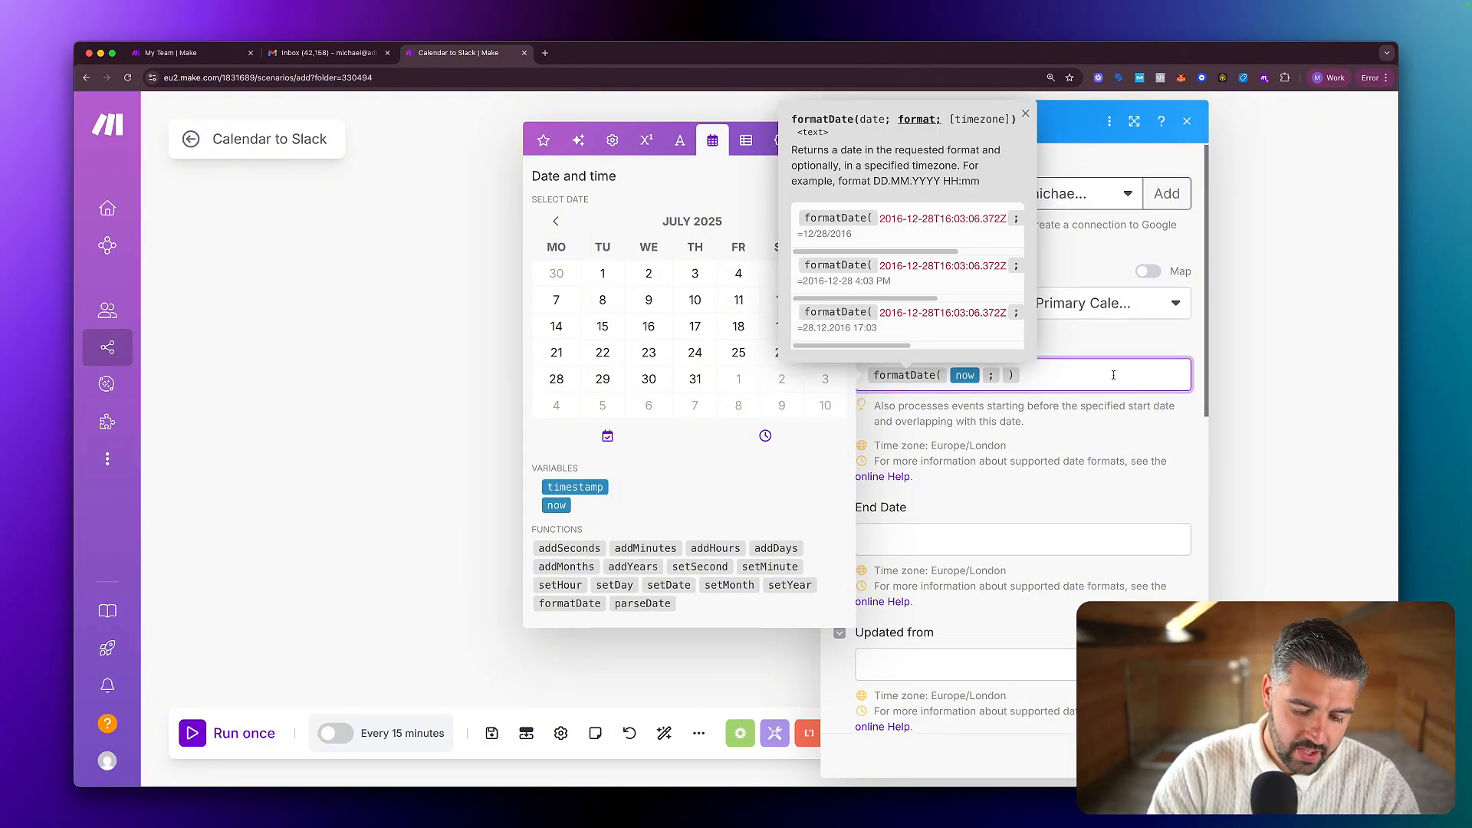
type("YYYY- ")
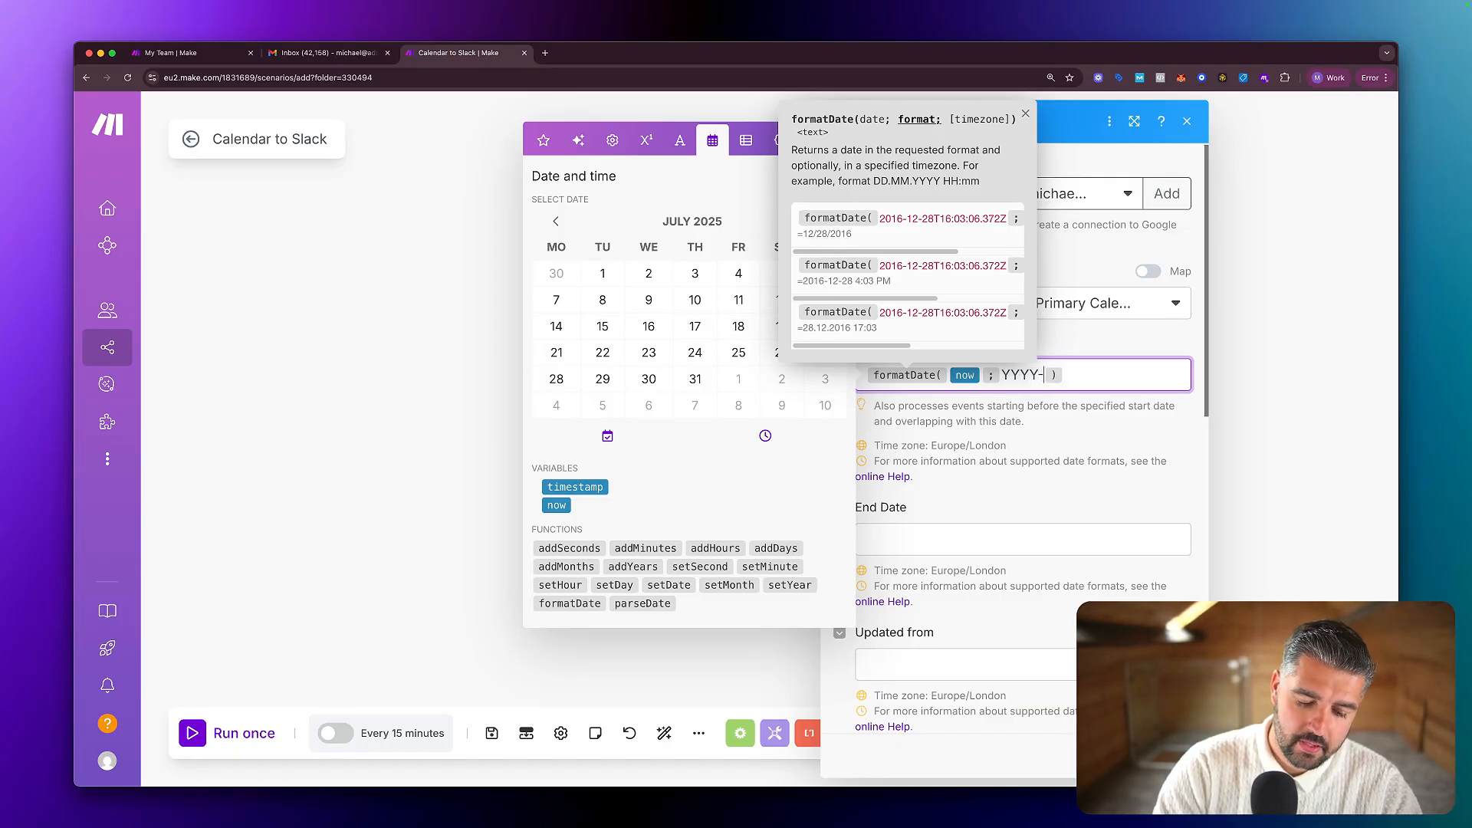
type("MM-DD")
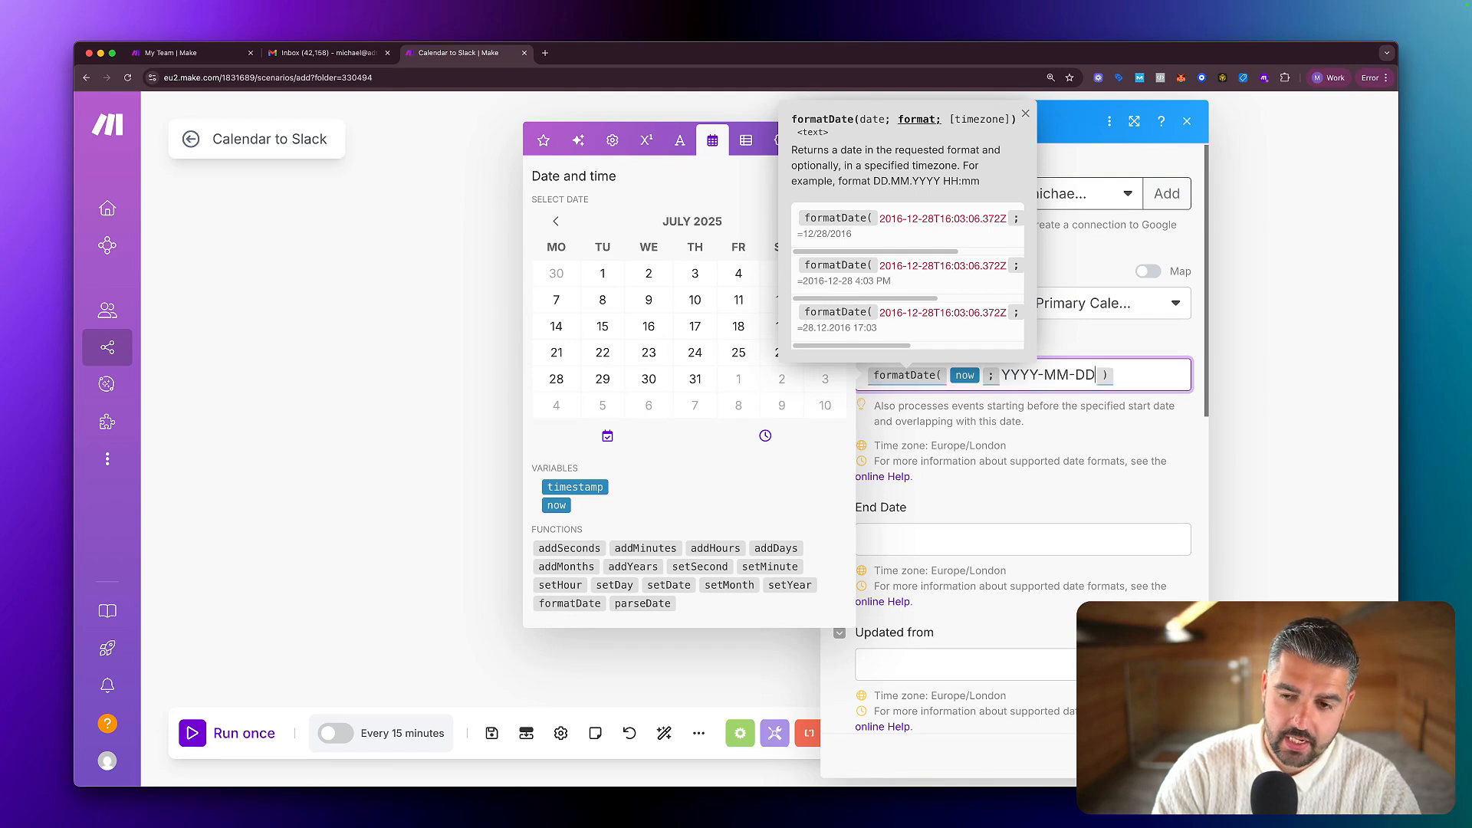
type("T")
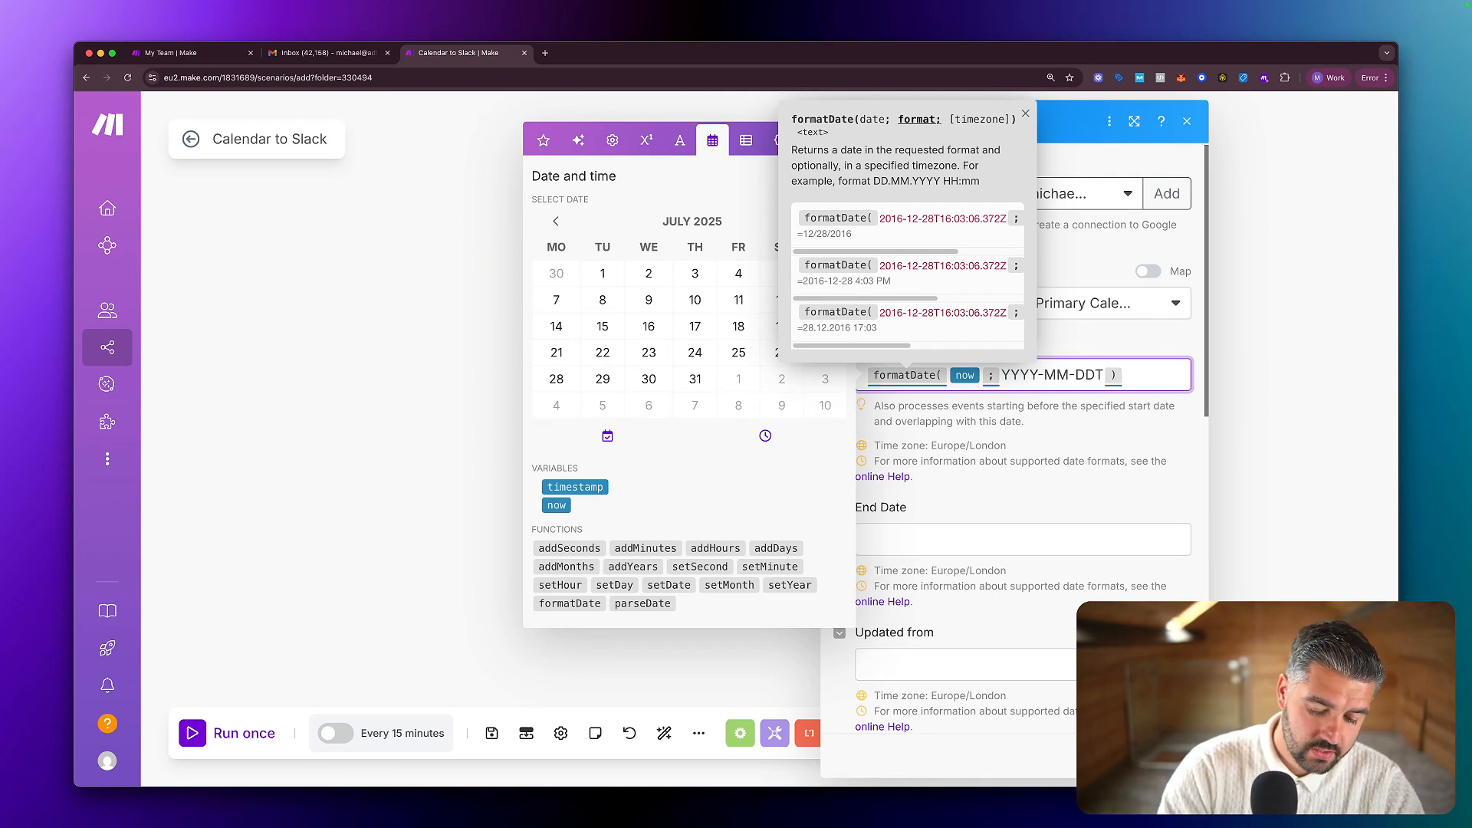
type("00:00")
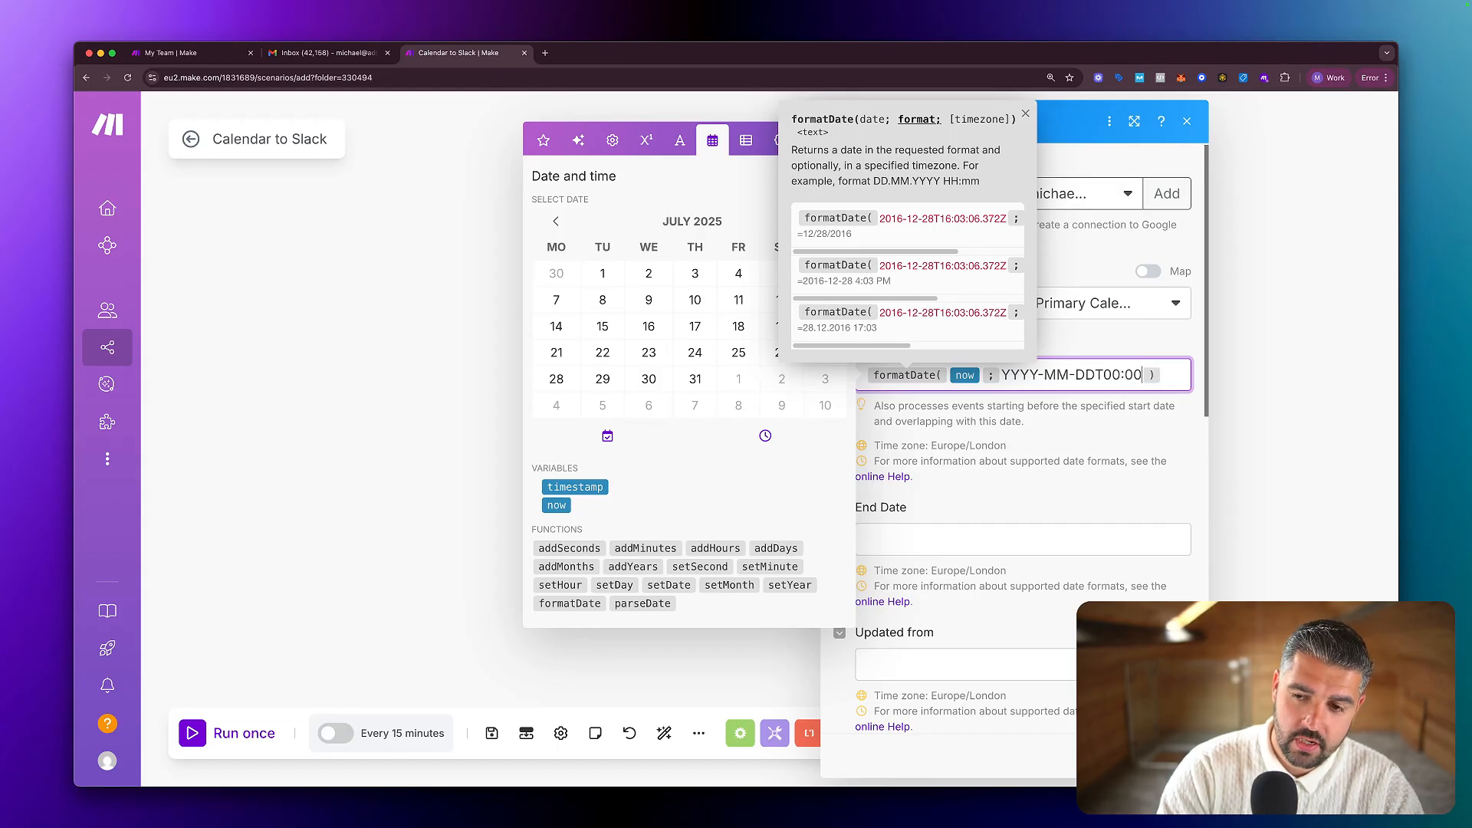
type(":00")
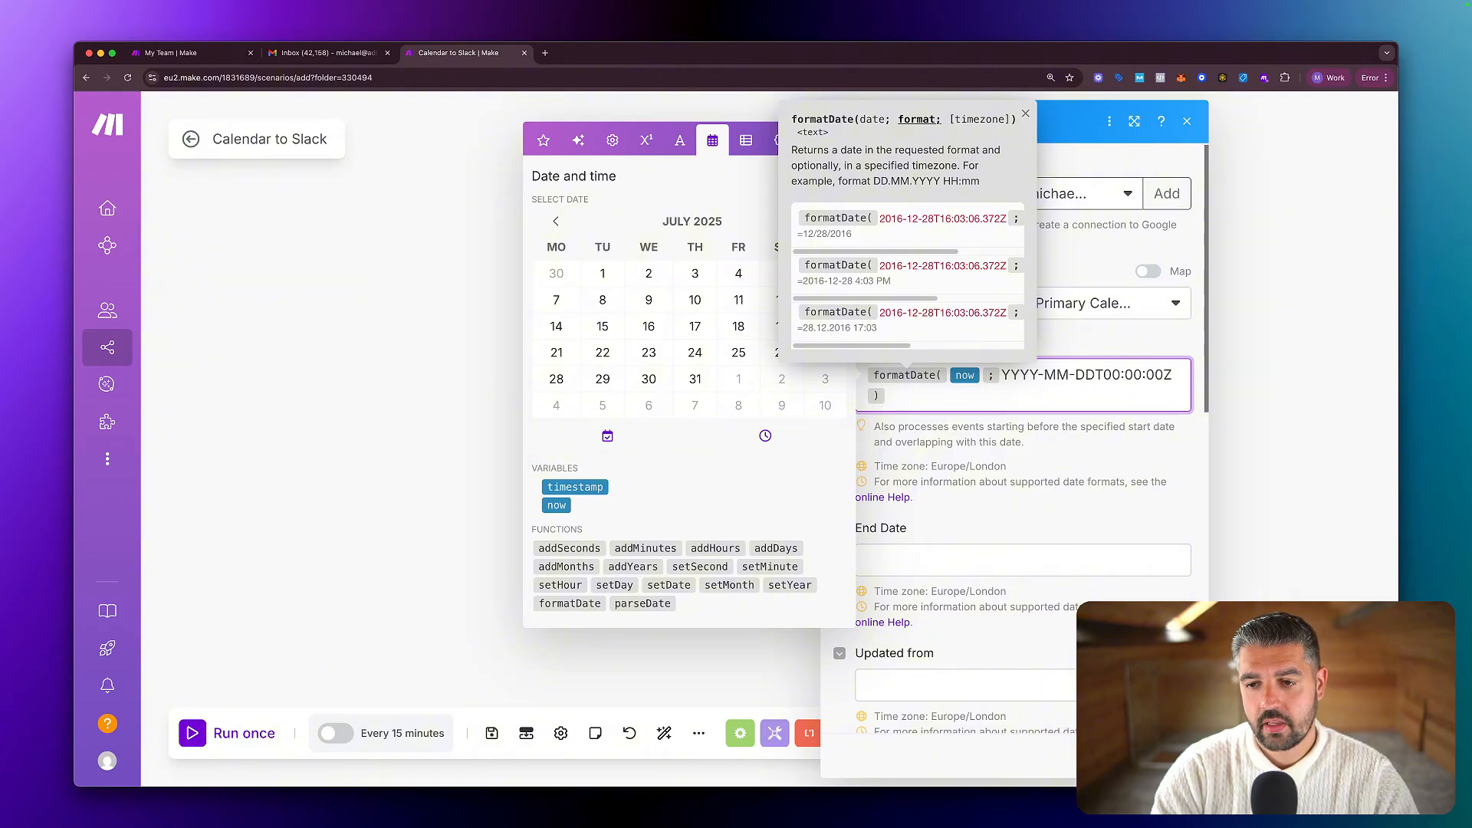
type("Z")
left_click(920, 396)
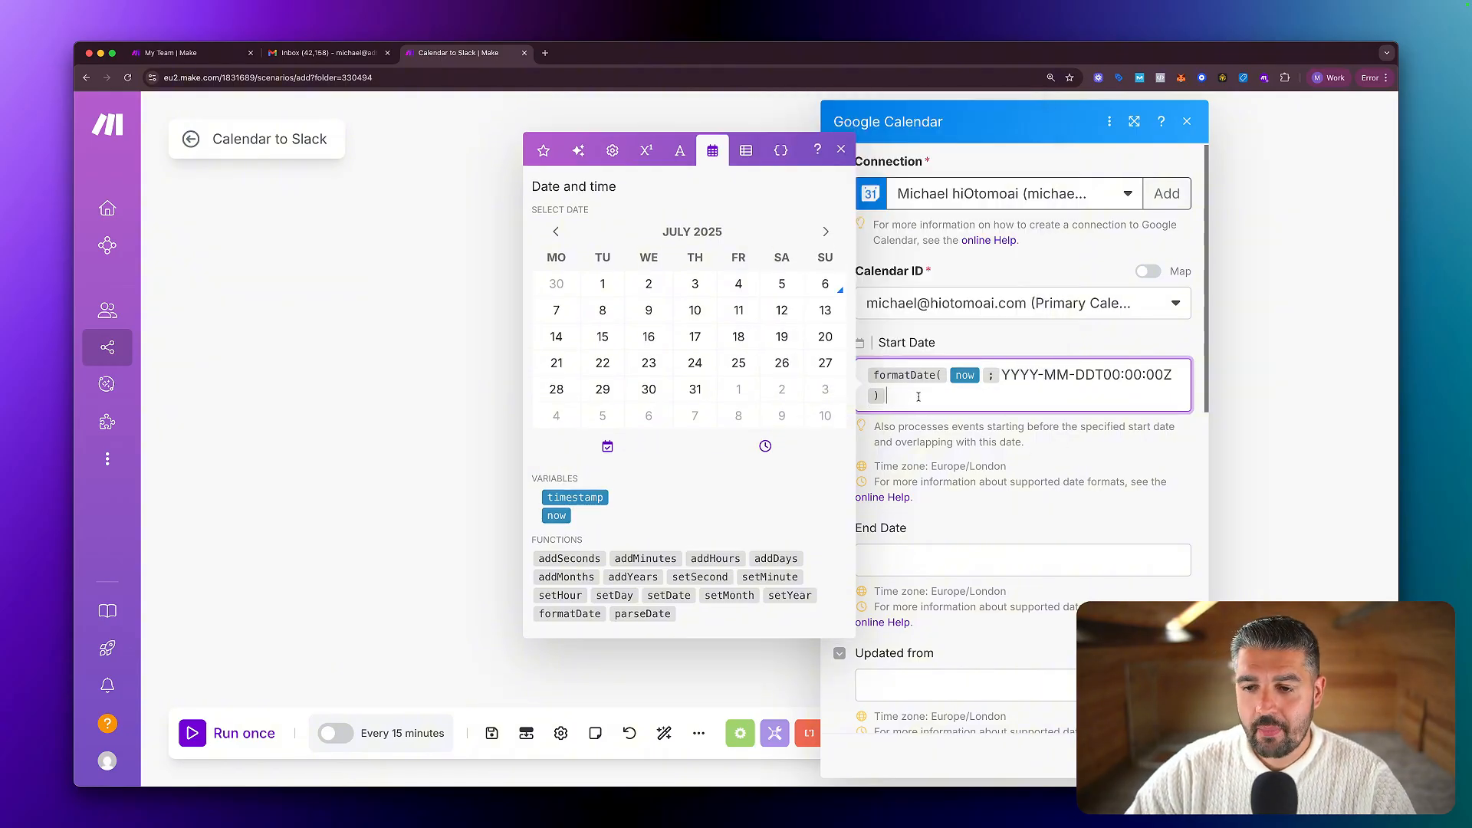
Copy the Start Date formula into the End Date field.
left_click_drag(905, 394, 866, 374)
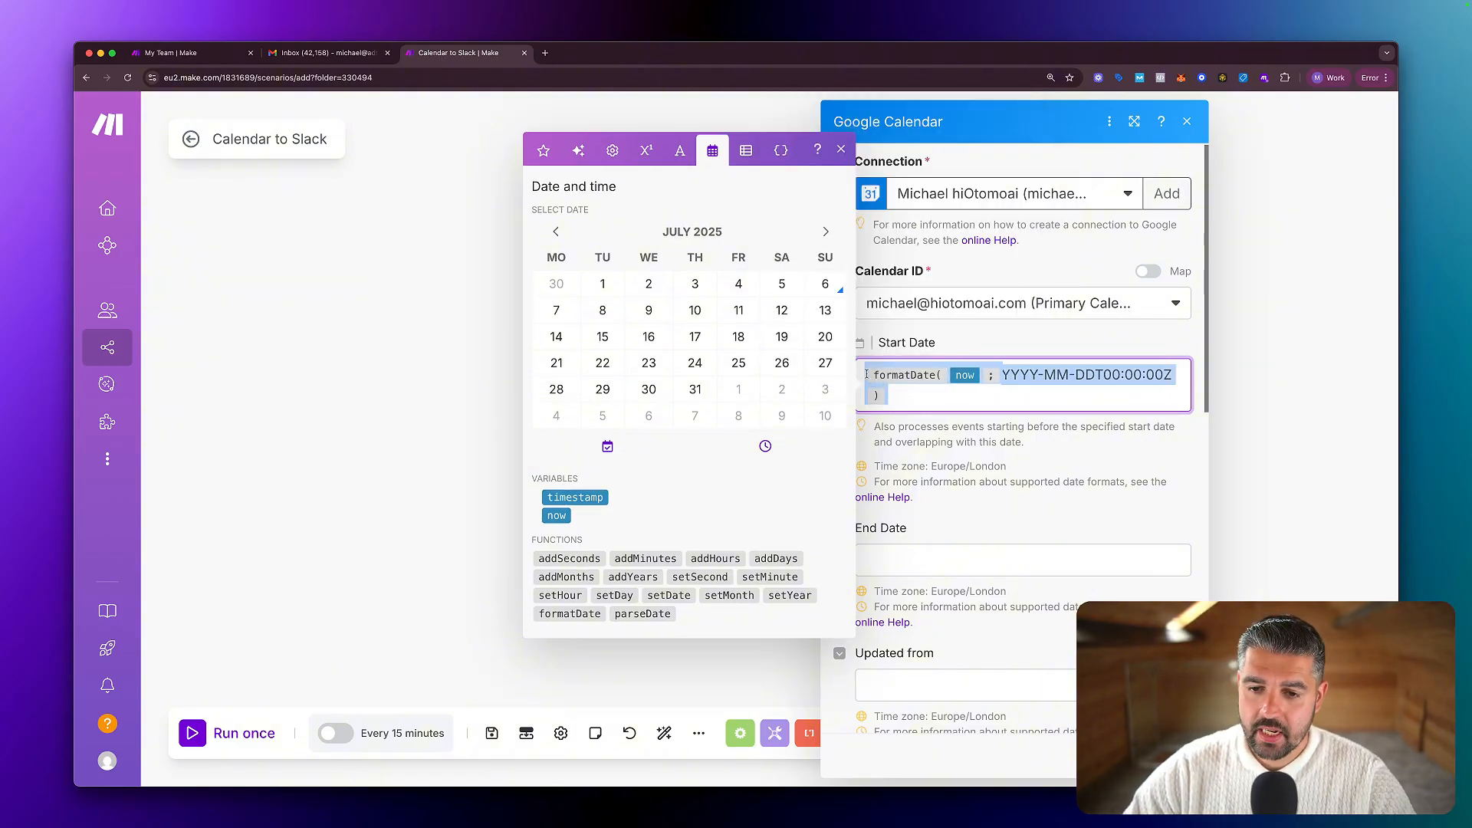
left_click(917, 567)
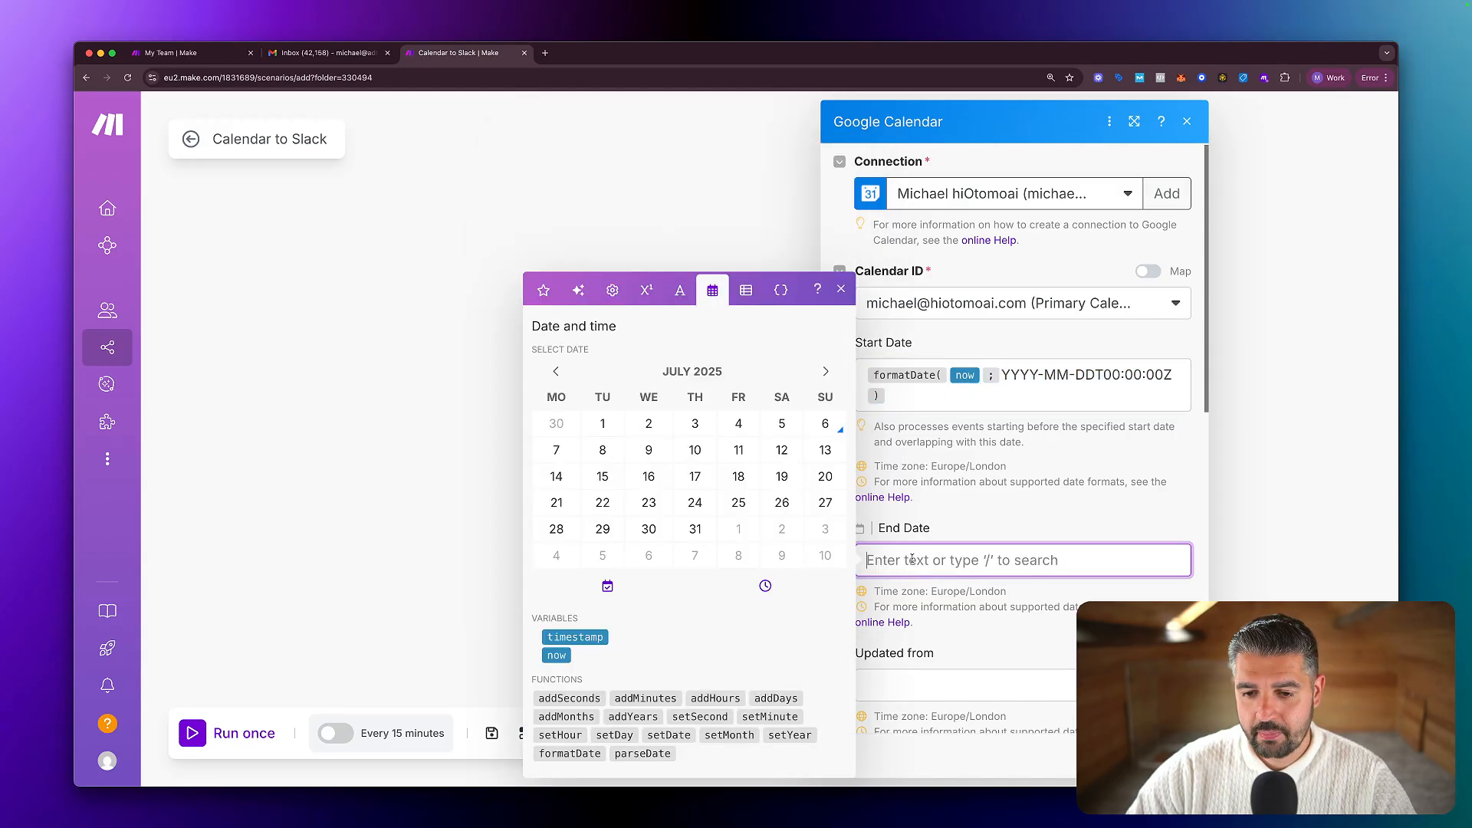
type("formatDate(now; YYYY-MM-DDT00:00:00Z)")
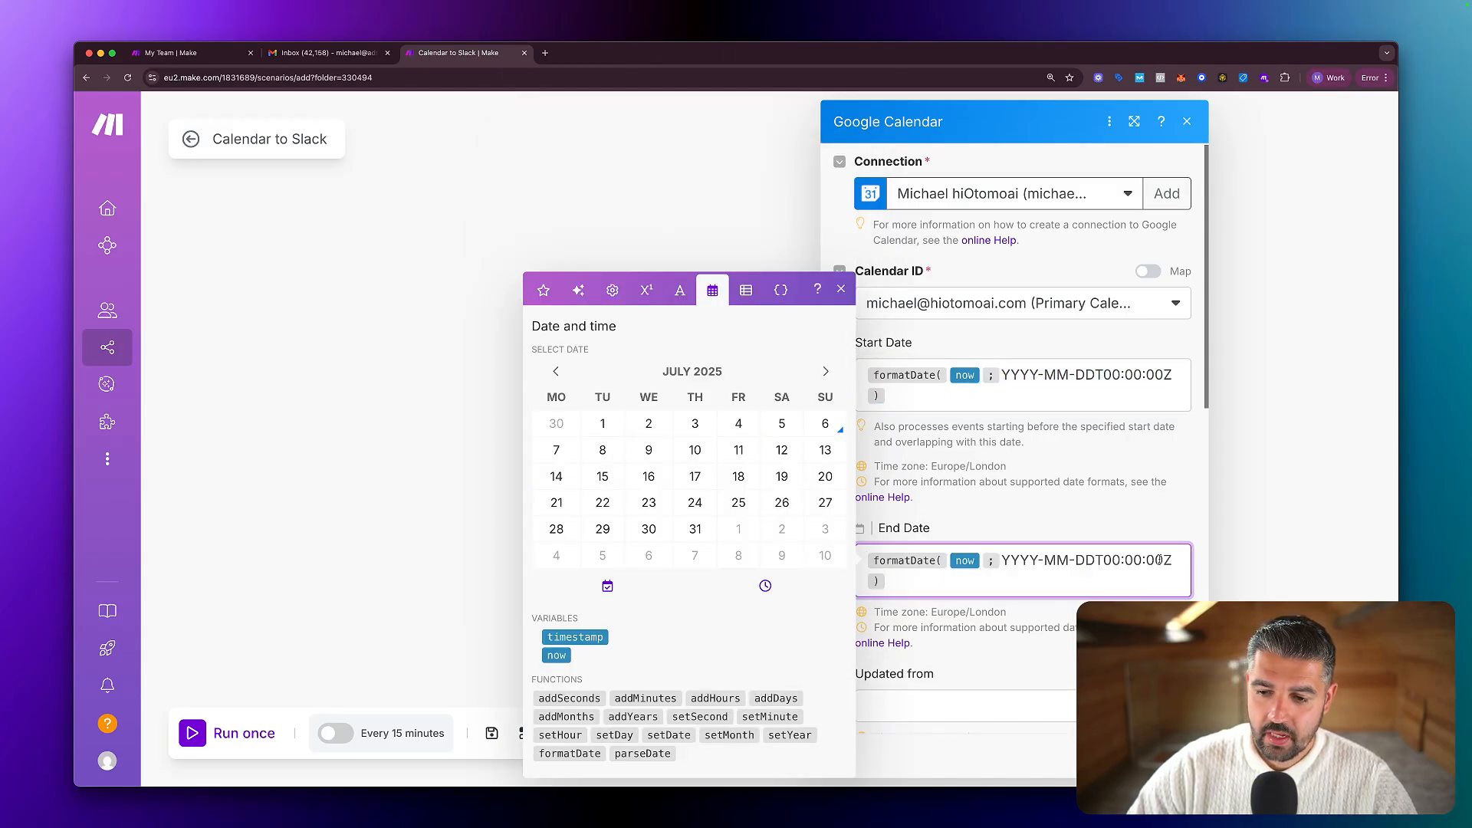
Change the time in the End Date formula to 23:59:59 and close the function picker.
left_click(1116, 561)
key("BackSpace")
key("BackSpace")
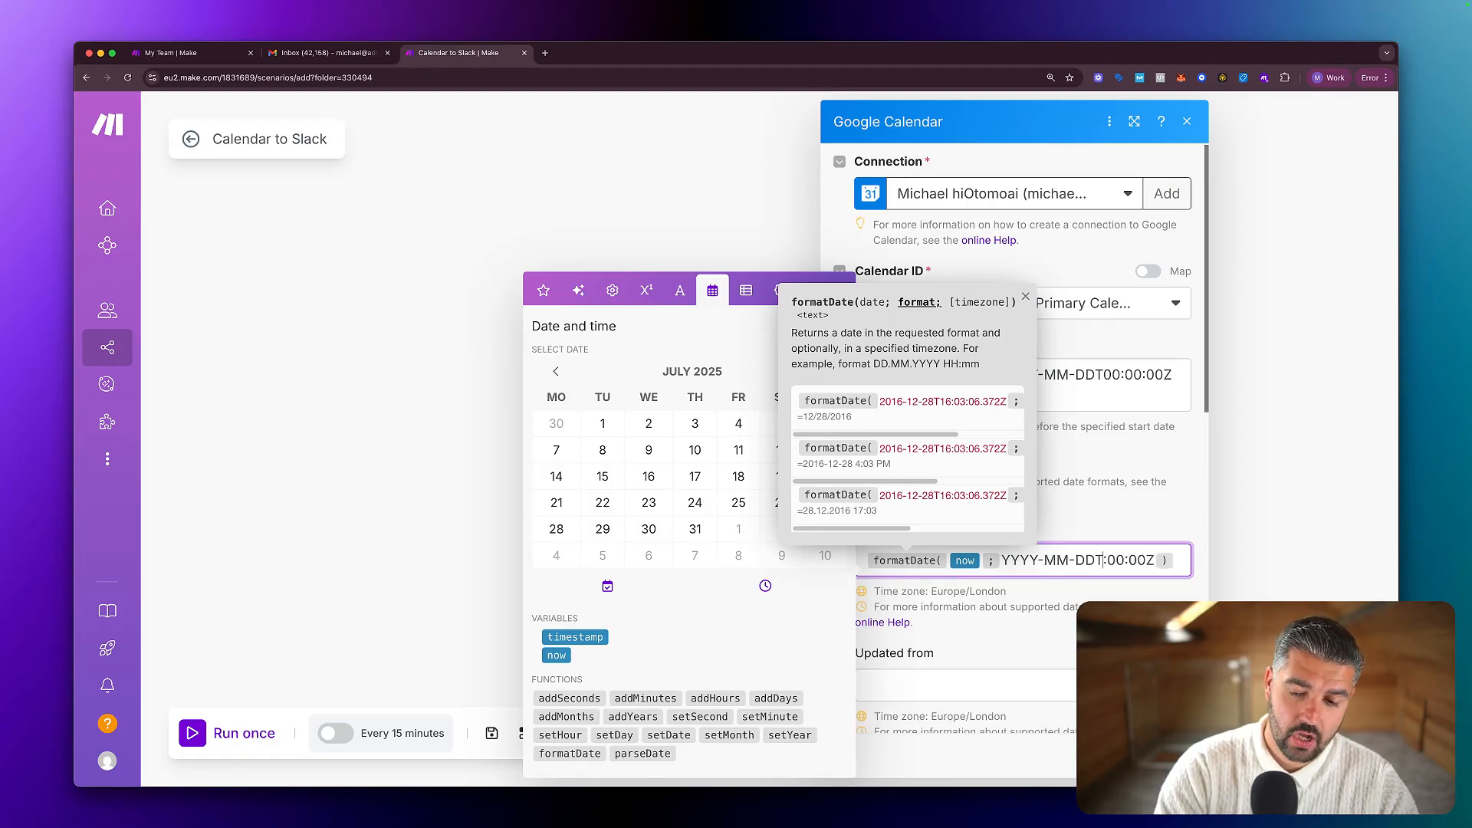
type("23")
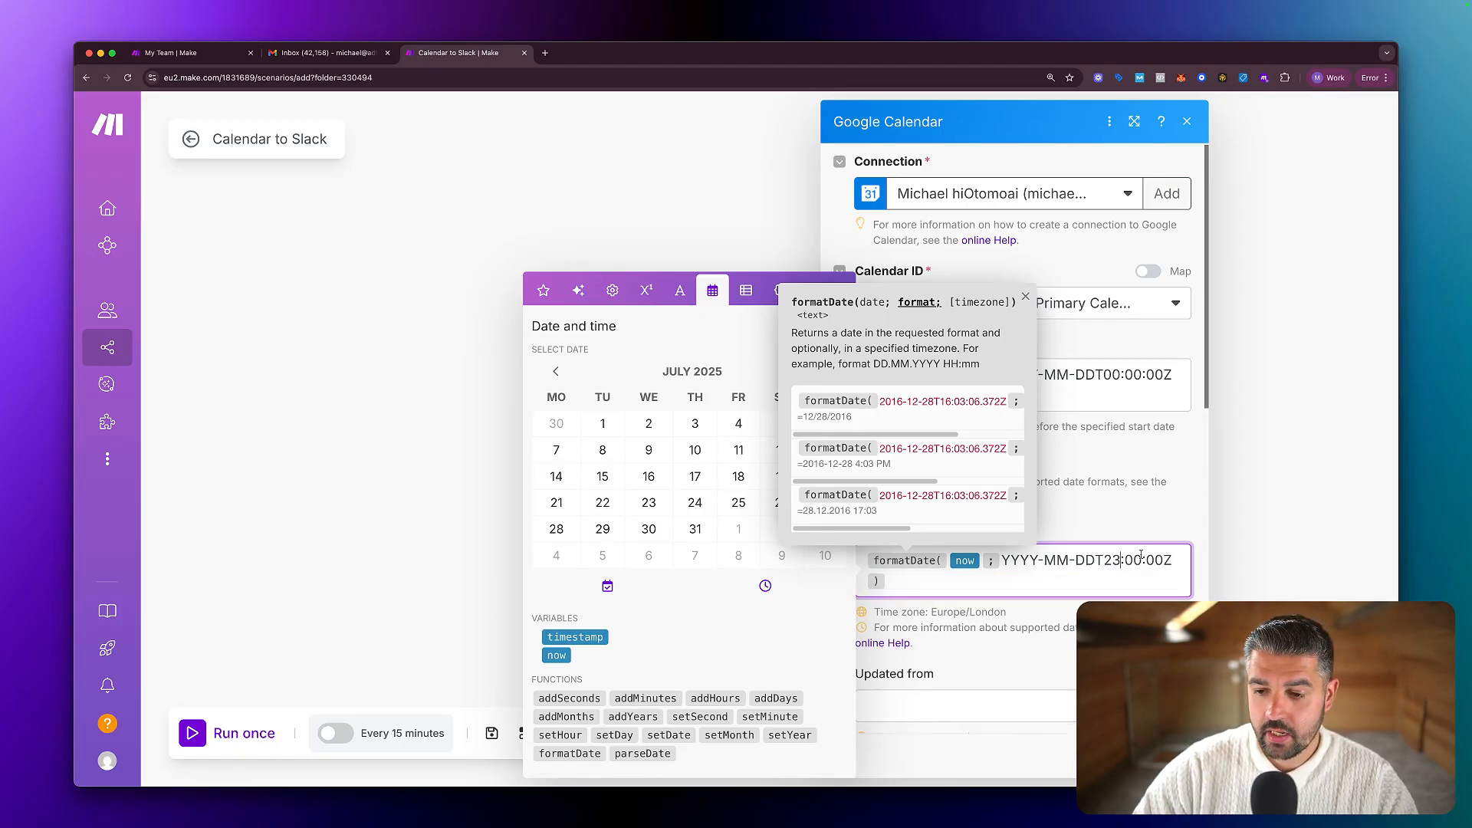
key("BackSpace")
key("BackSpace")
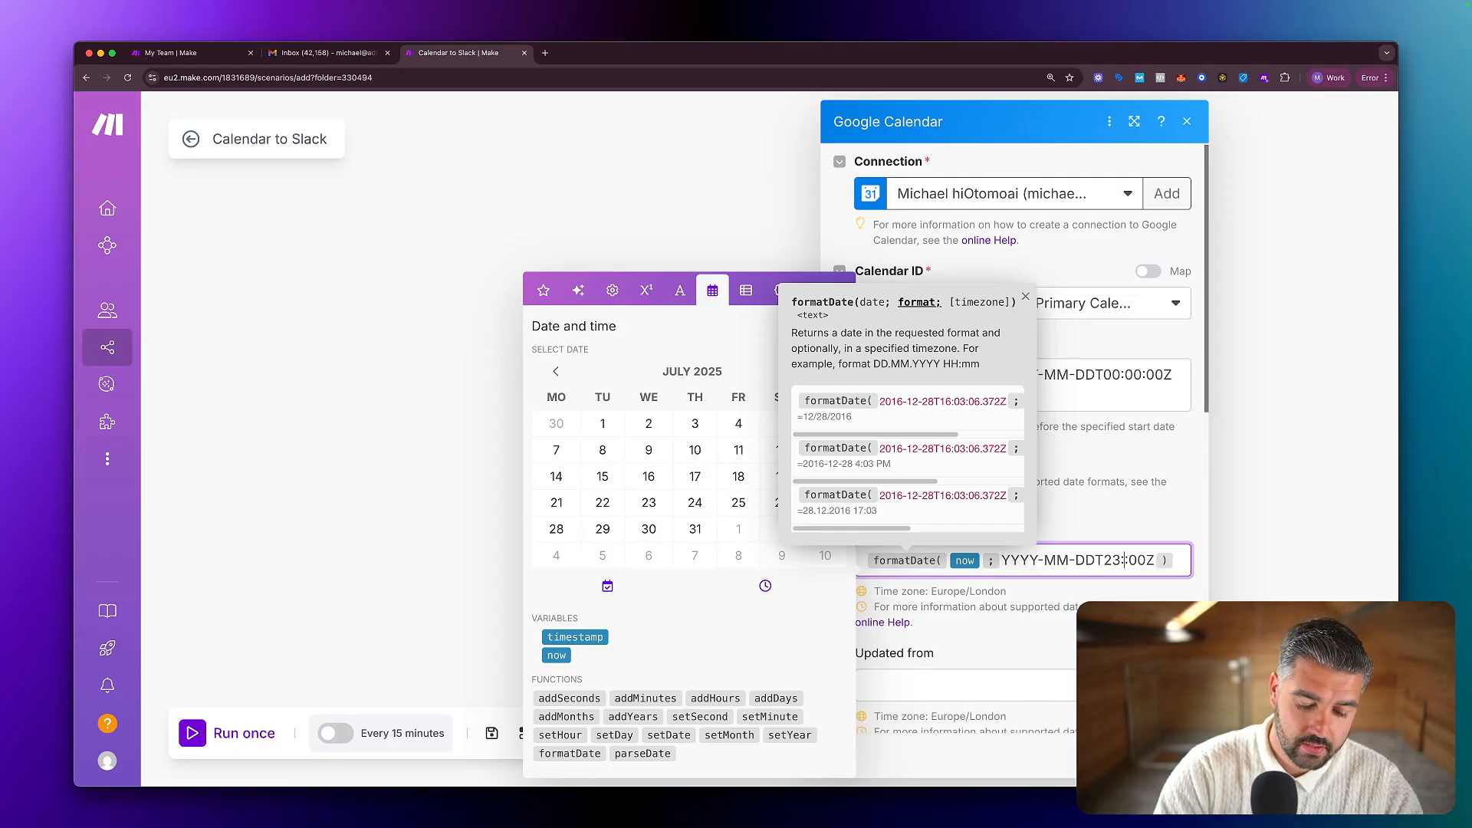
type("59:")
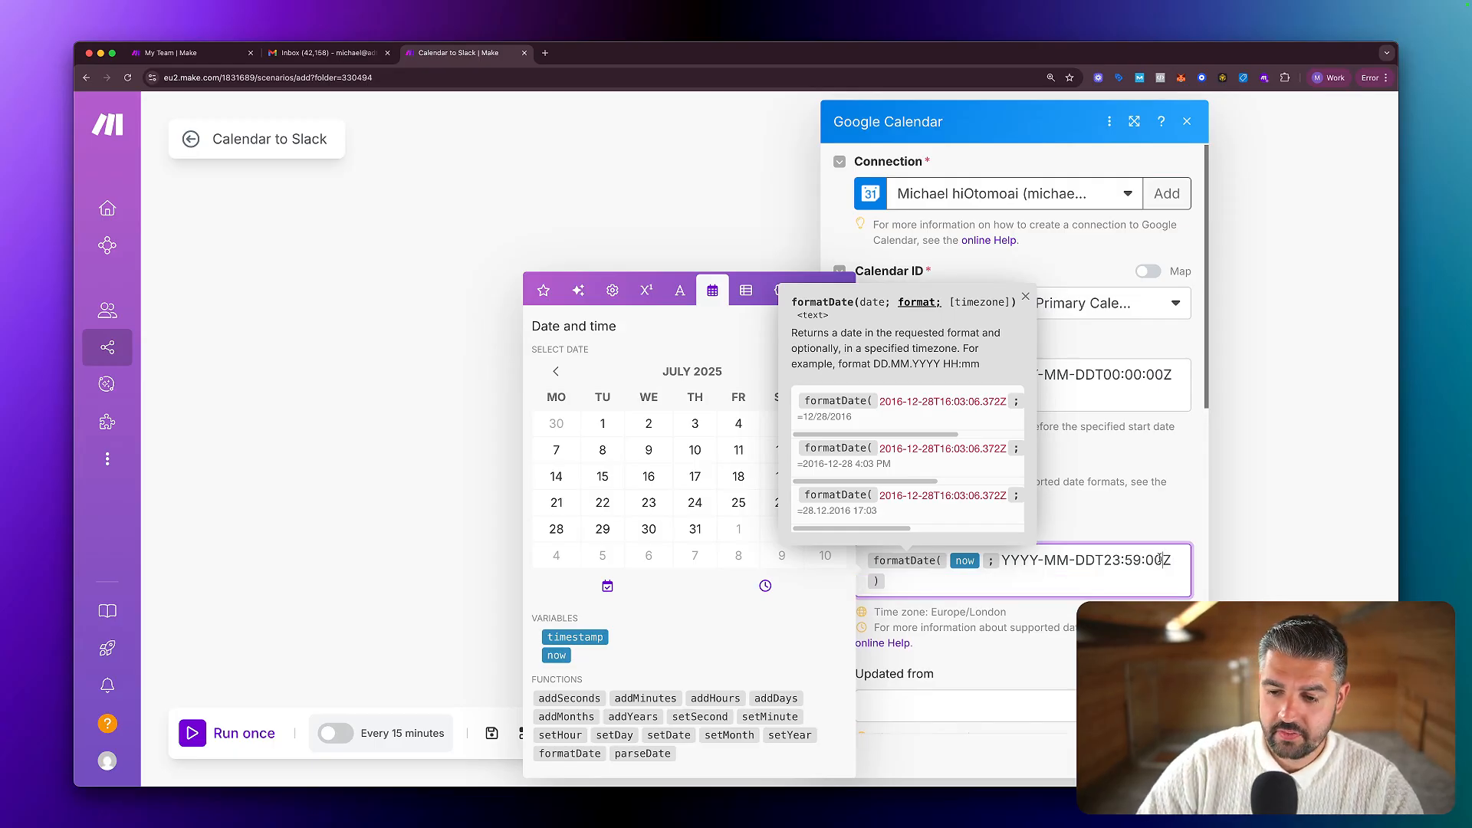
key("BackSpace")
key("BackSpace")
type("59")
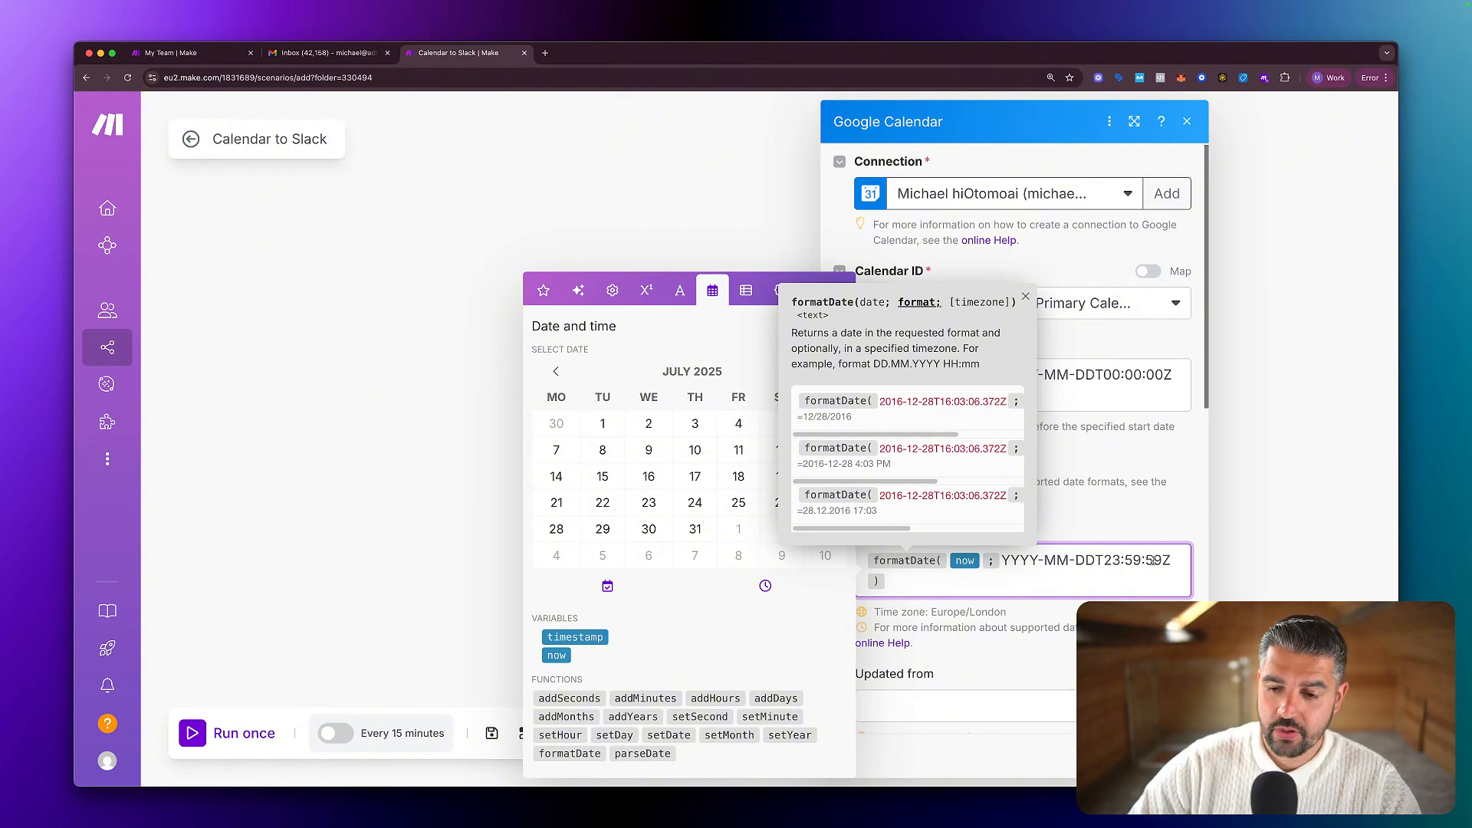
key("Escape")
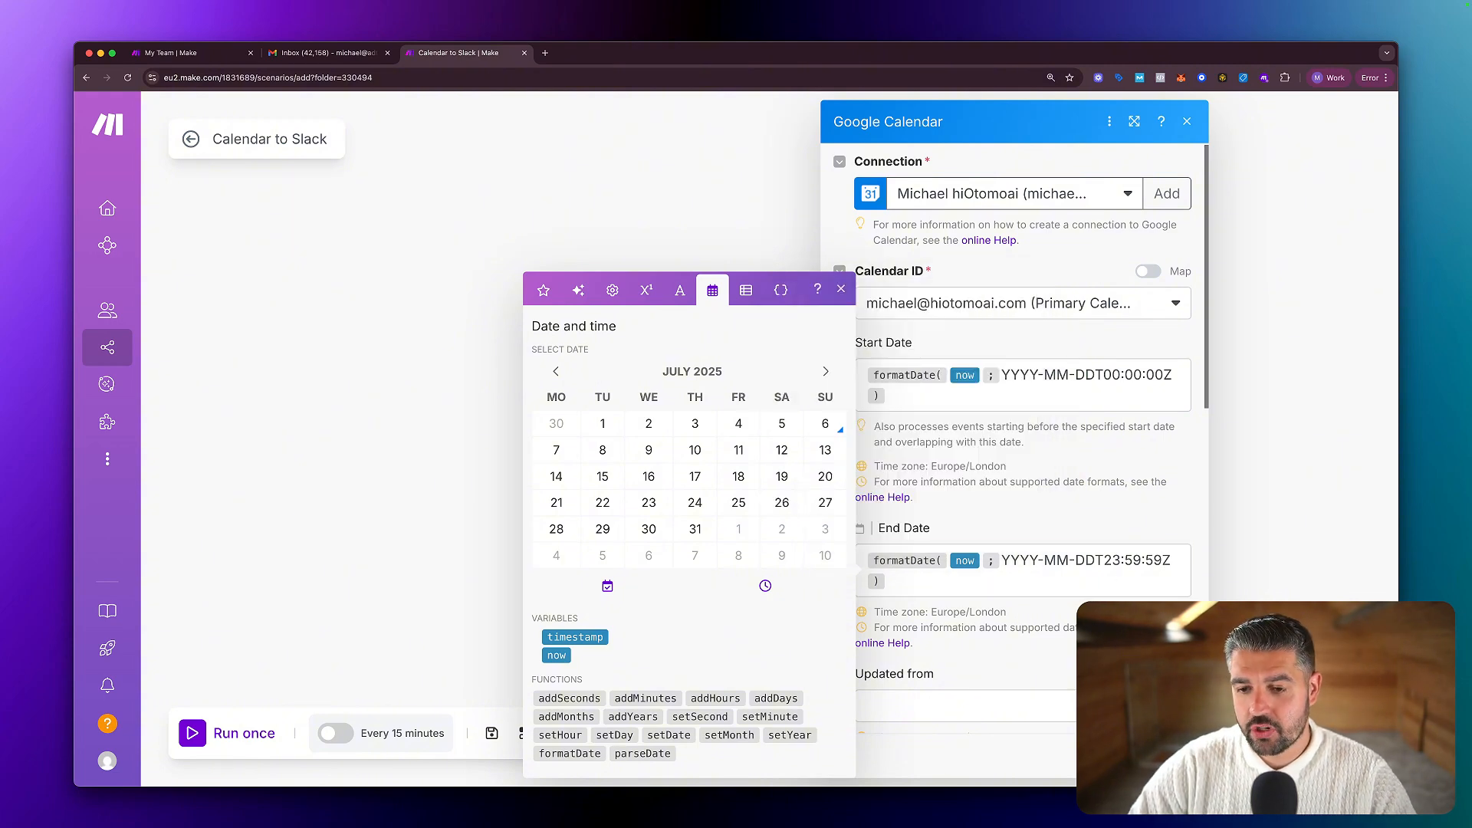
left_click(843, 290)
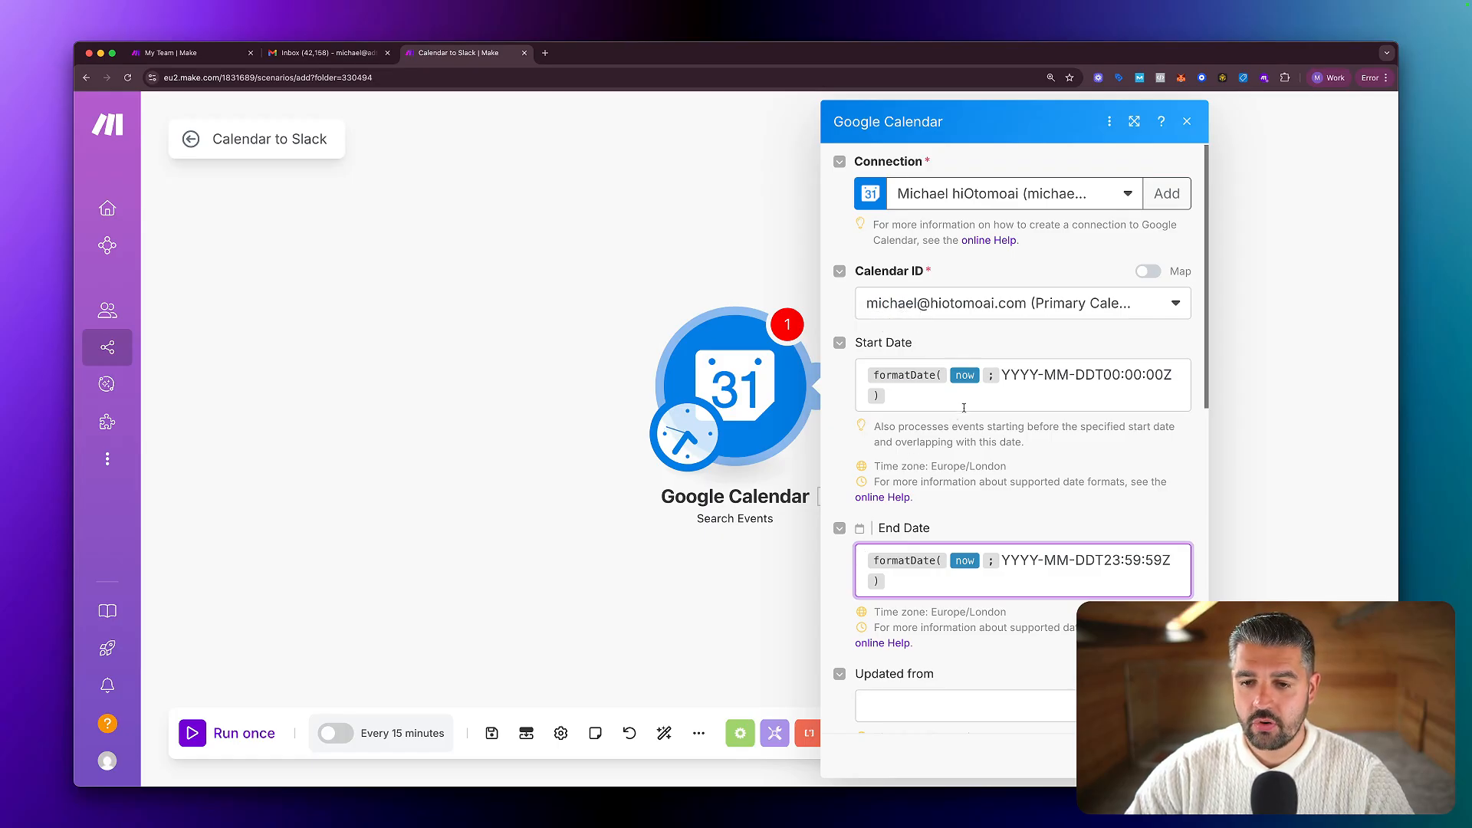
key("ctrl+a")
mouse_move(963, 434)
left_mouse_down()
mouse_move(963, 392)
mouse_move(973, 400)
left_mouse_up()
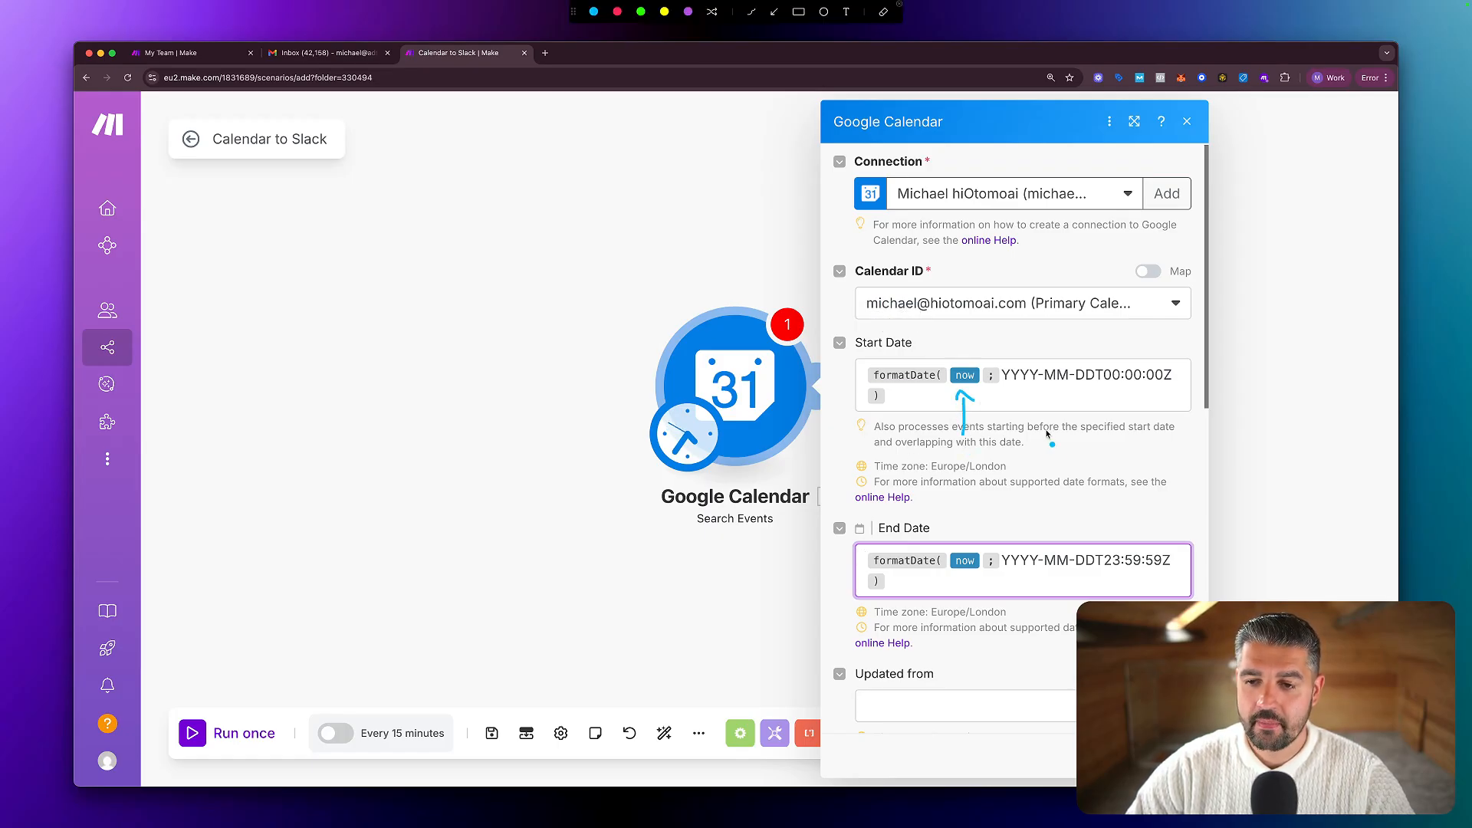
mouse_move(1046, 439)
left_mouse_down()
mouse_move(1067, 384)
mouse_move(1073, 395)
left_mouse_up()
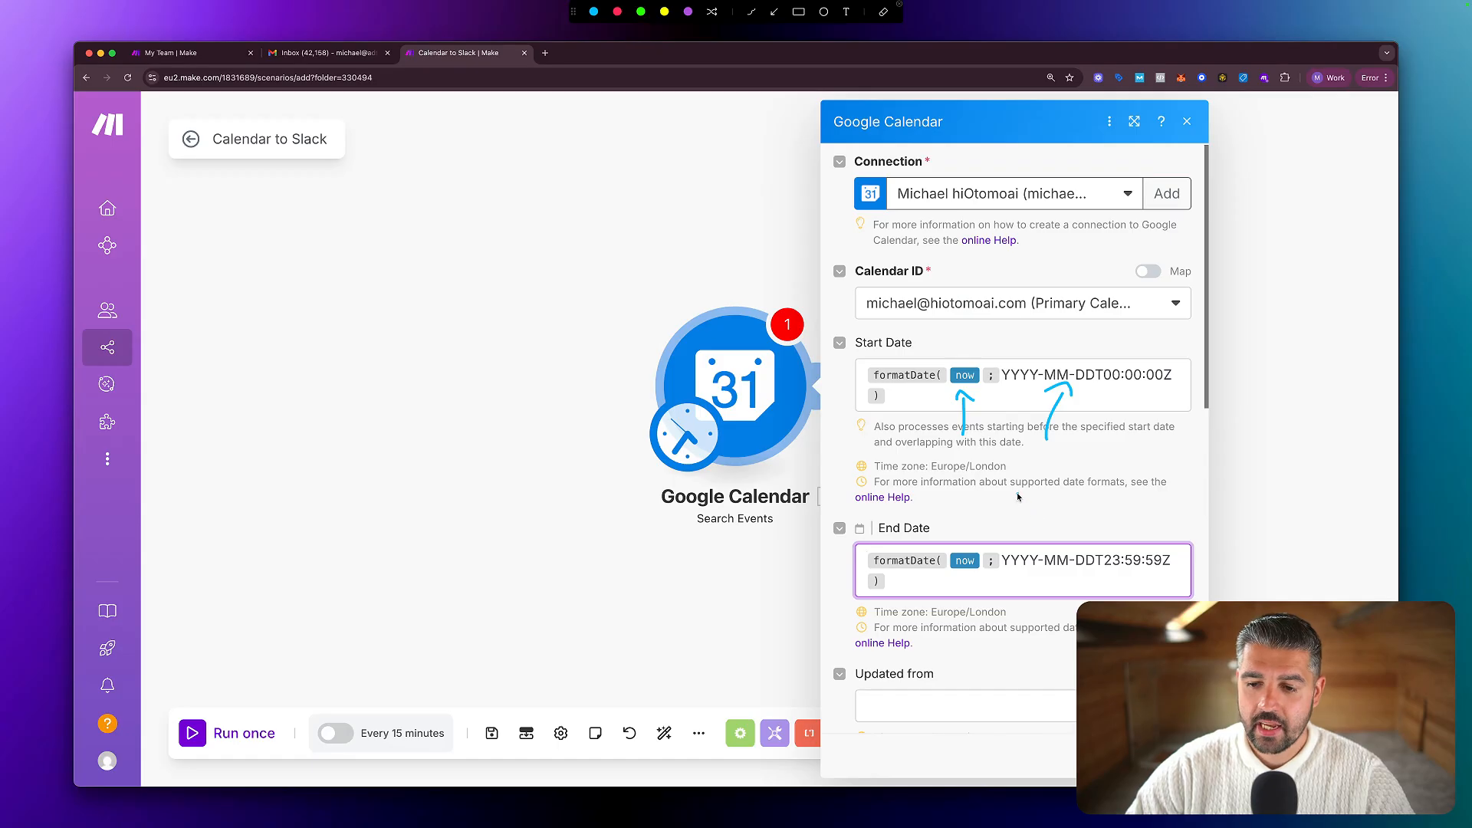
left_click_drag(1018, 497, 1073, 526)
left_click(978, 501)
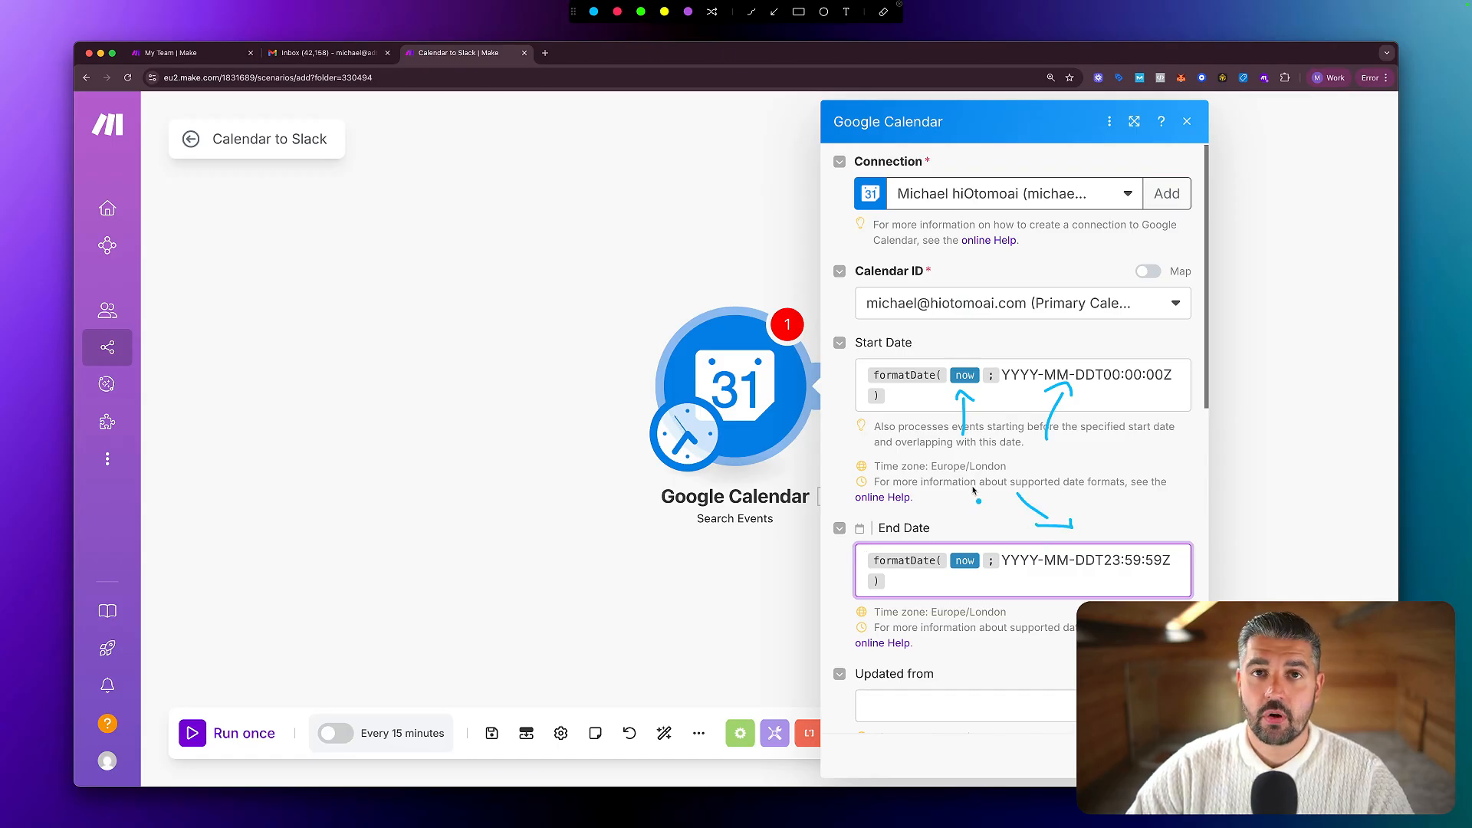
key("Escape")
Include all event types in the calendar search, set the result limit to 15 and confirm the module settings.
scroll(1002, 485, "down", 2)
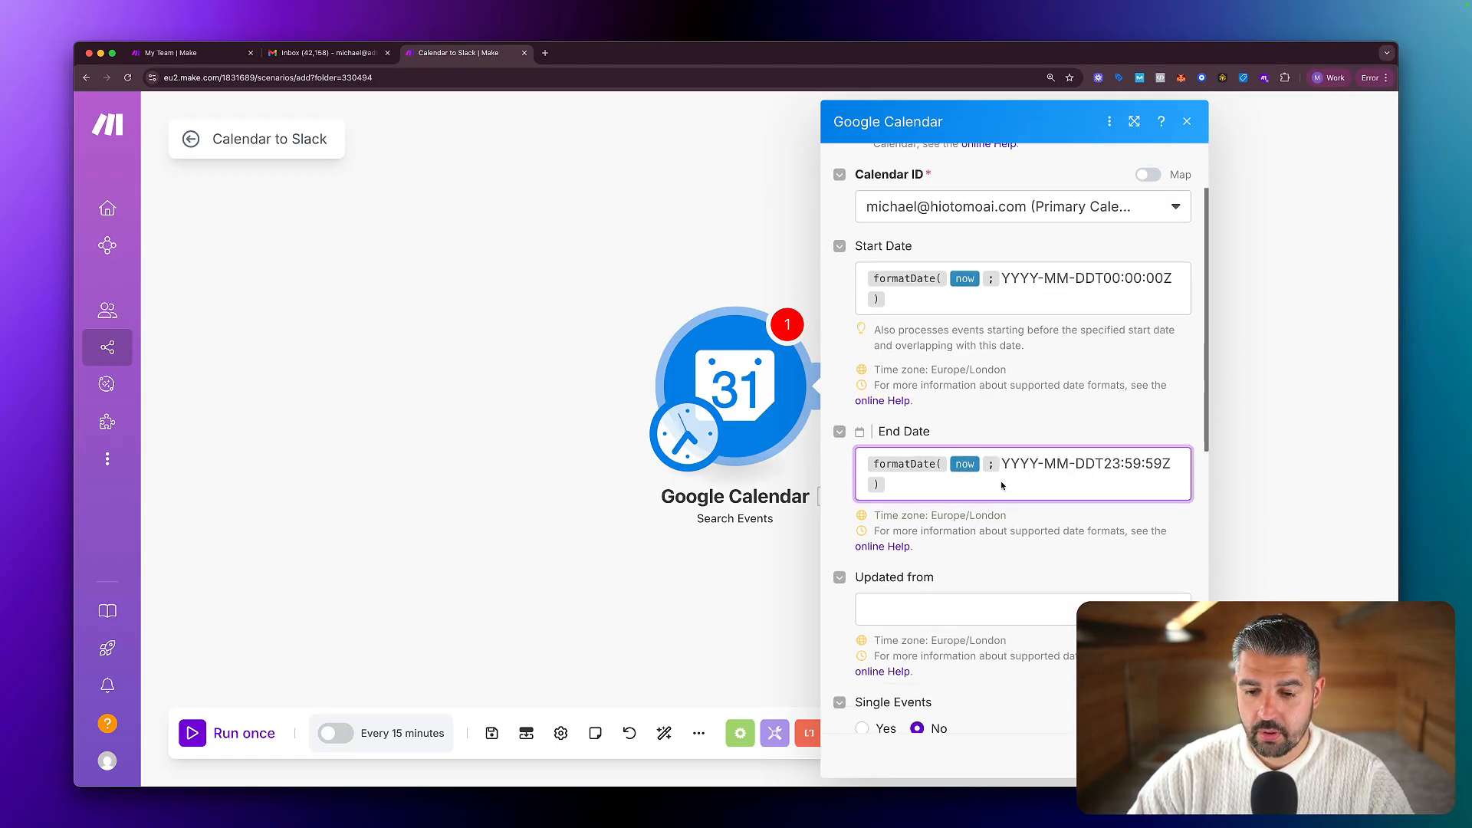
scroll(1002, 486, "down", 7)
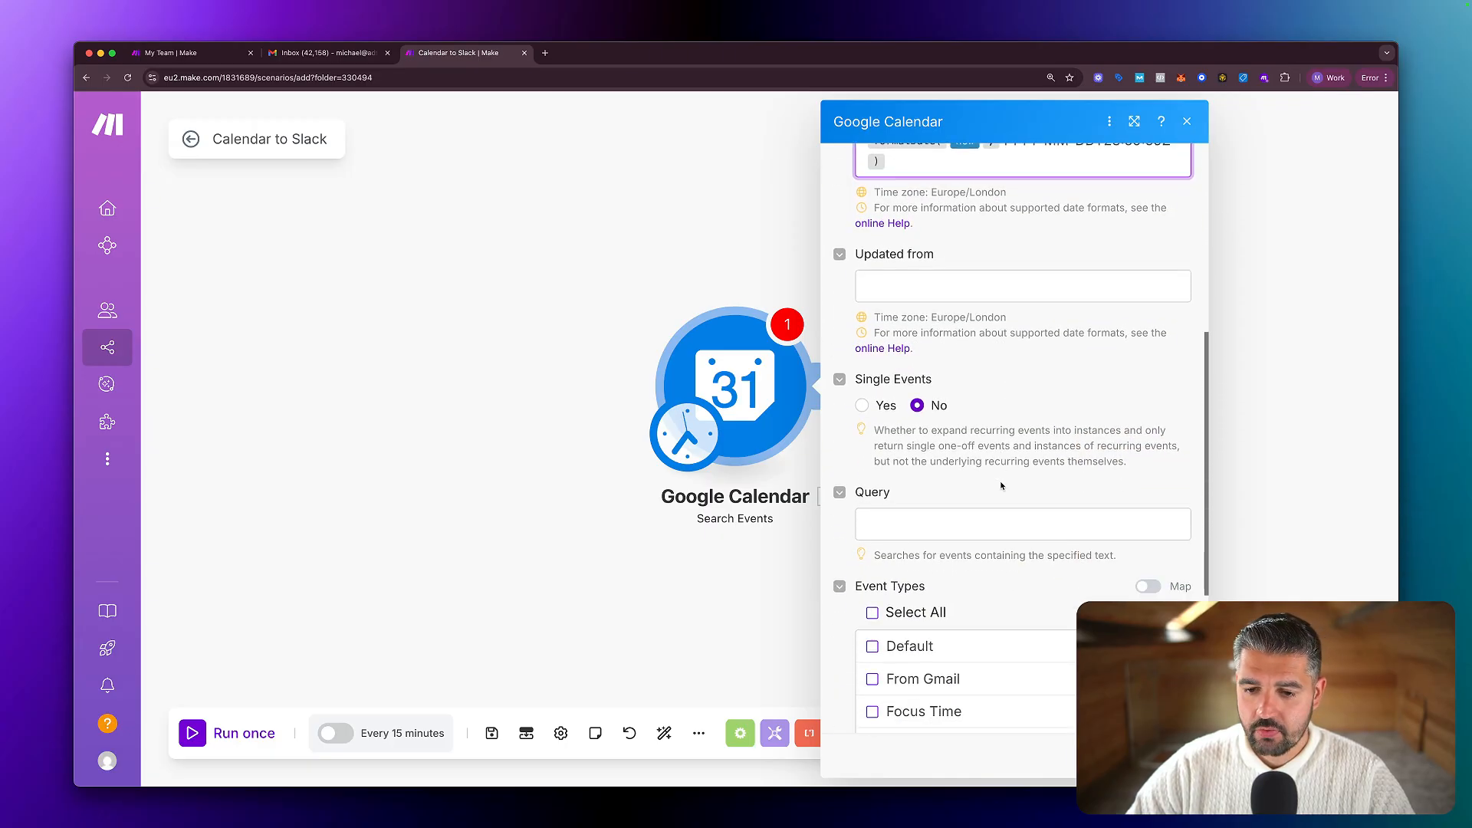
scroll(1001, 485, "down", 6)
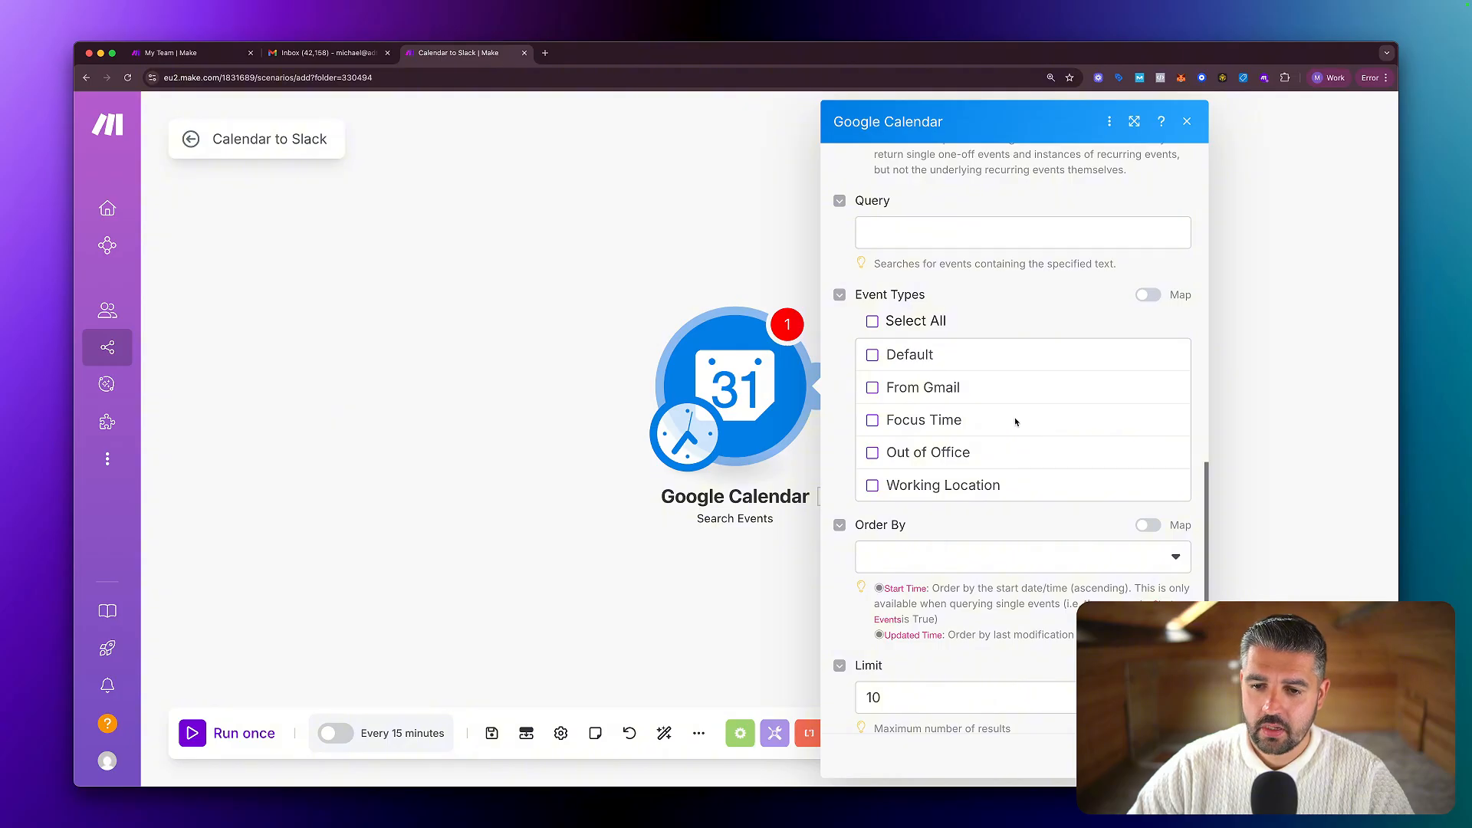
left_click(872, 320)
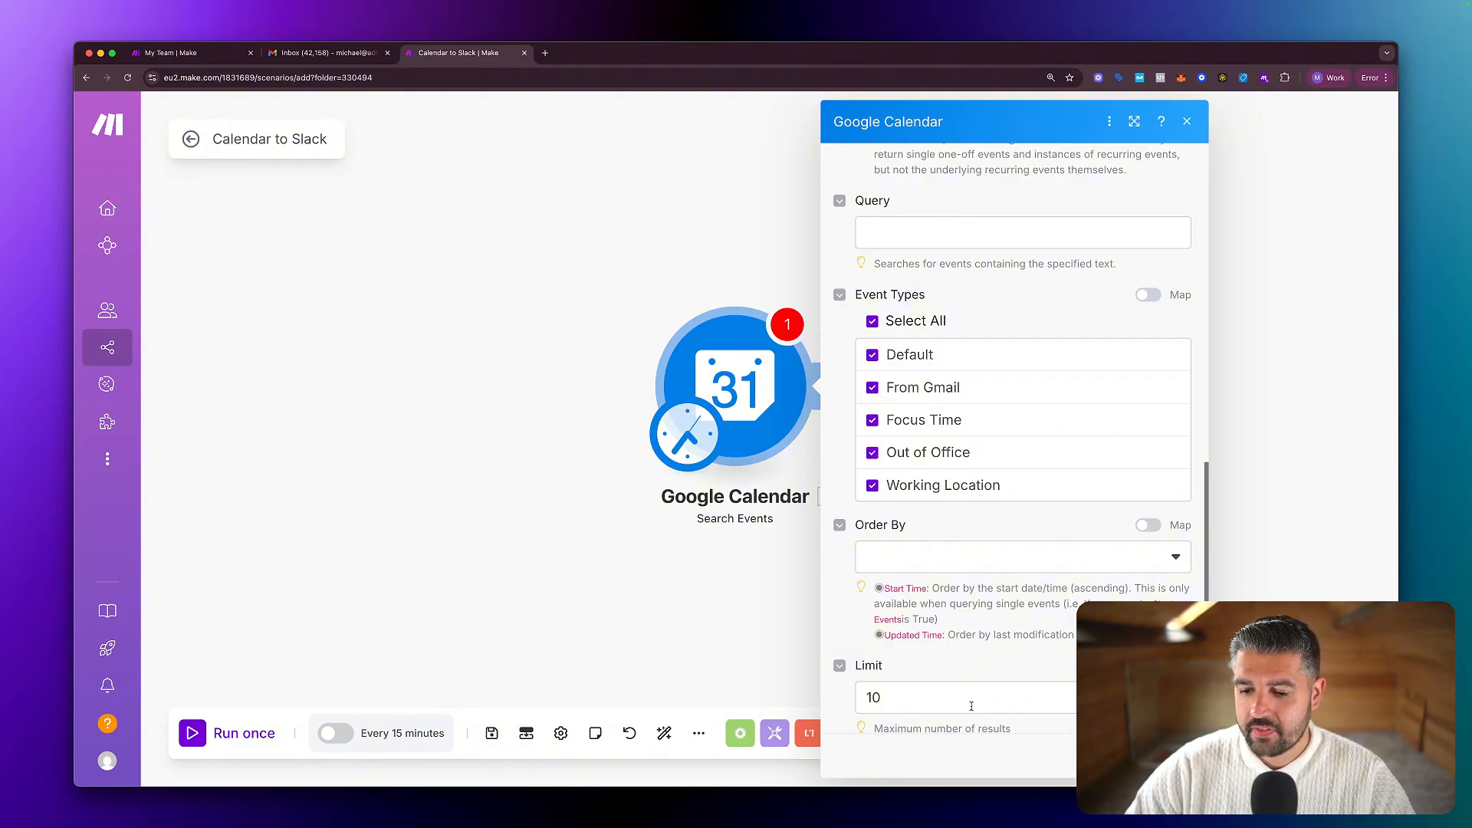
left_click(971, 706)
type("5")
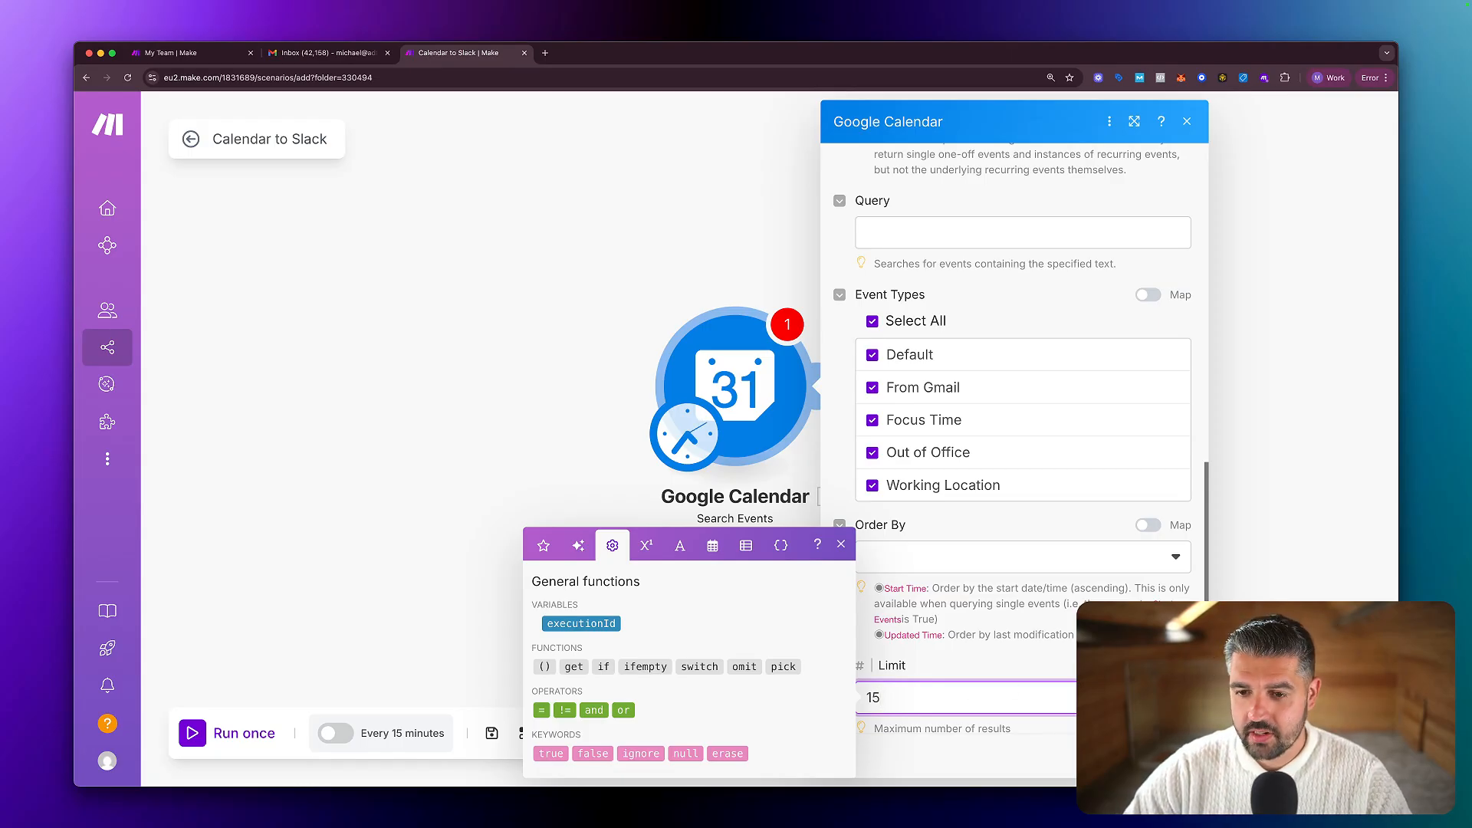
left_click(1172, 756)
Run only the Google Calendar Search Events module as a test.
right_click(768, 404)
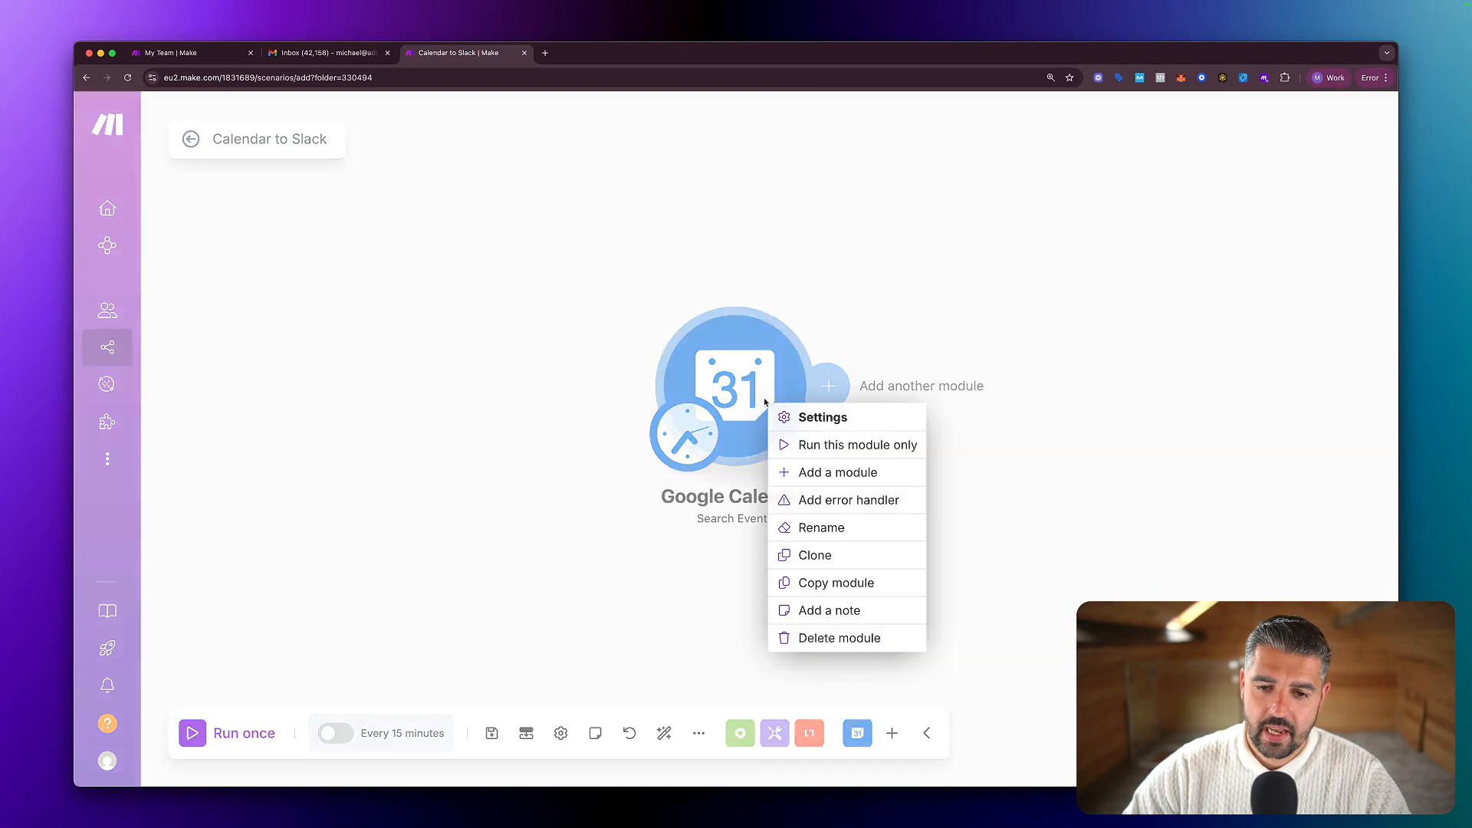
left_click(825, 448)
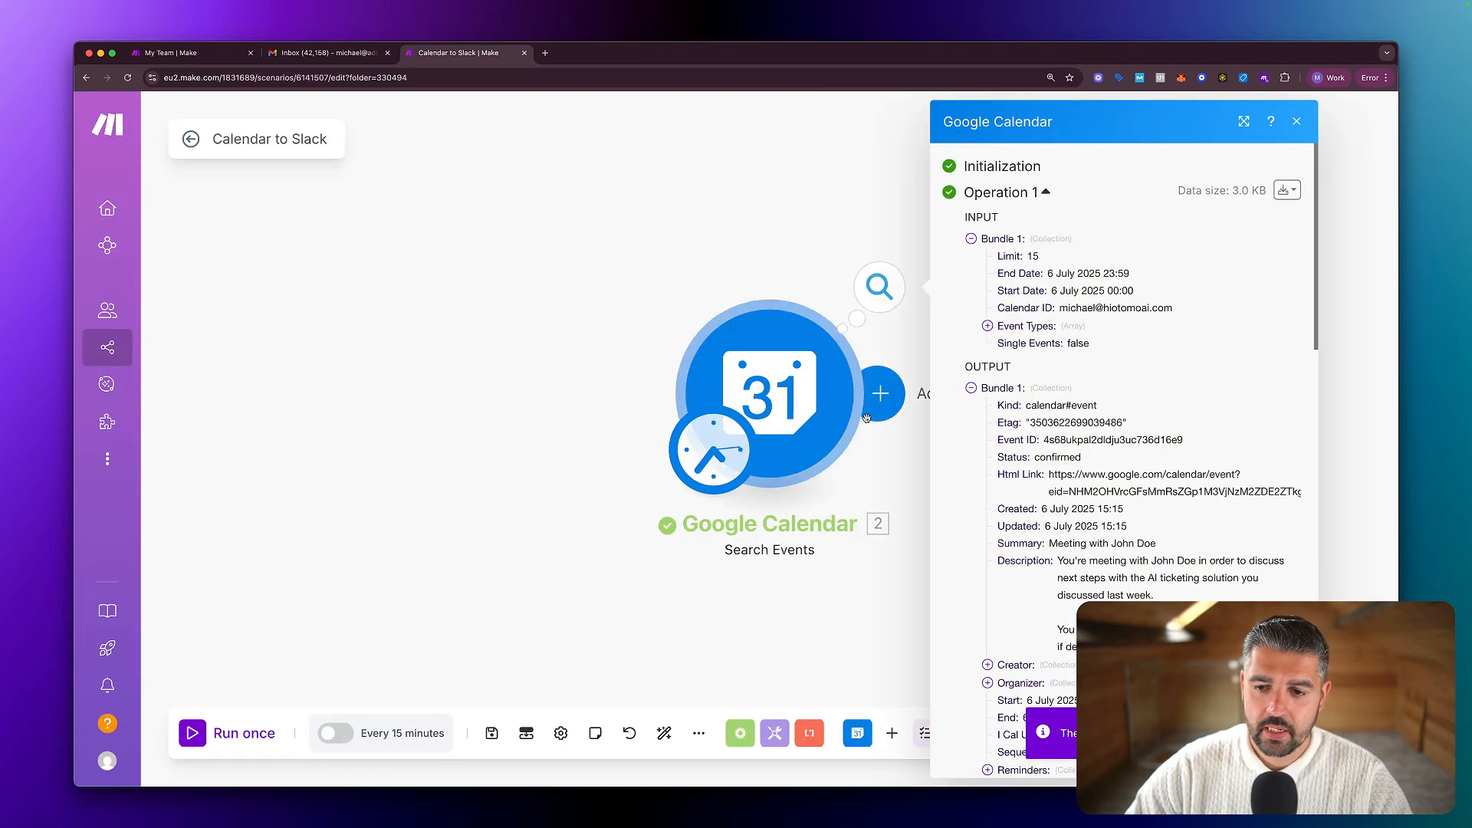
Examine the first and second event bundles in the Google Calendar module's output.
scroll(1082, 460, "down", 5)
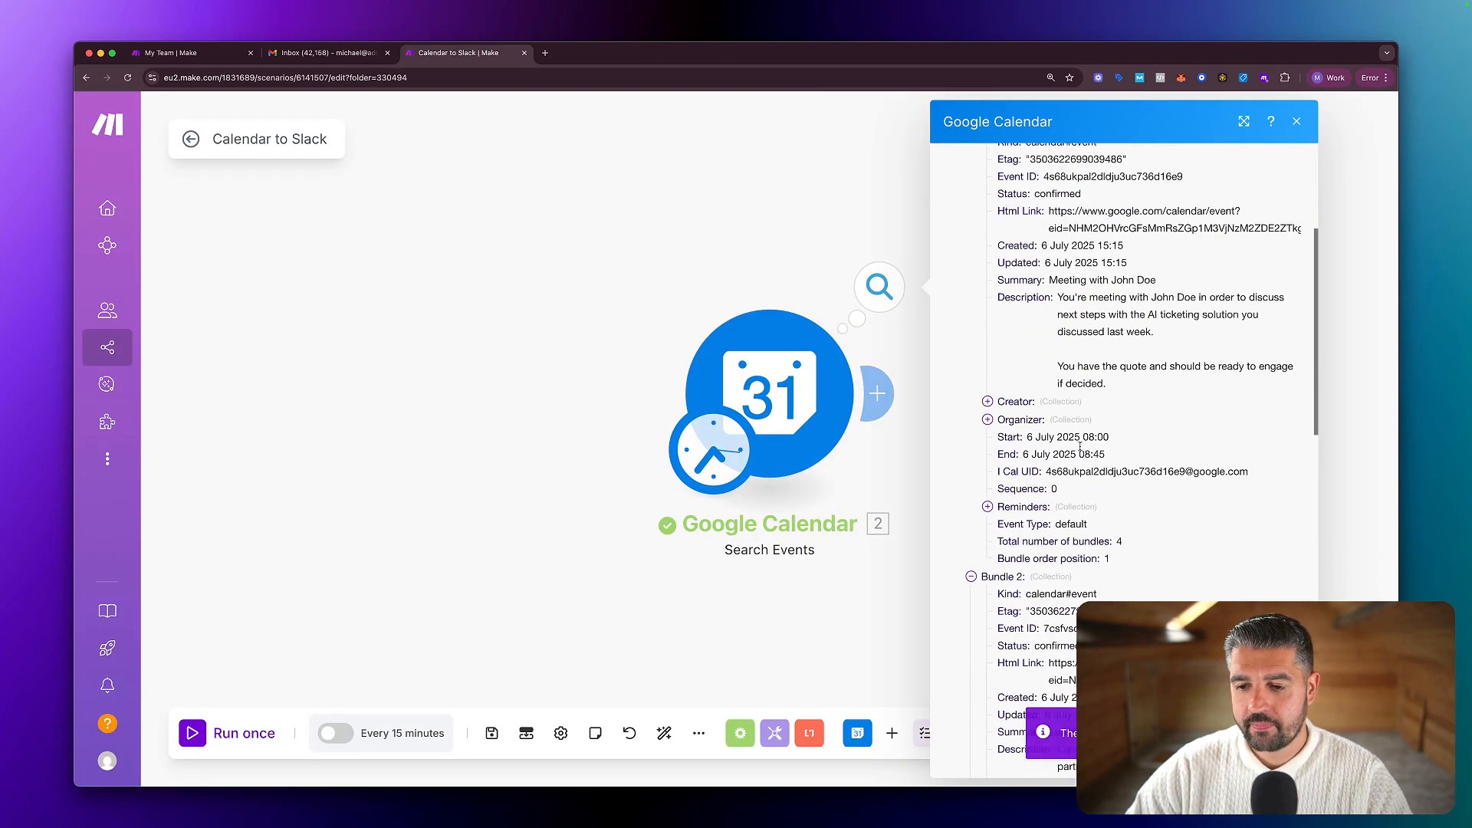
scroll(1081, 450, "up", 4)
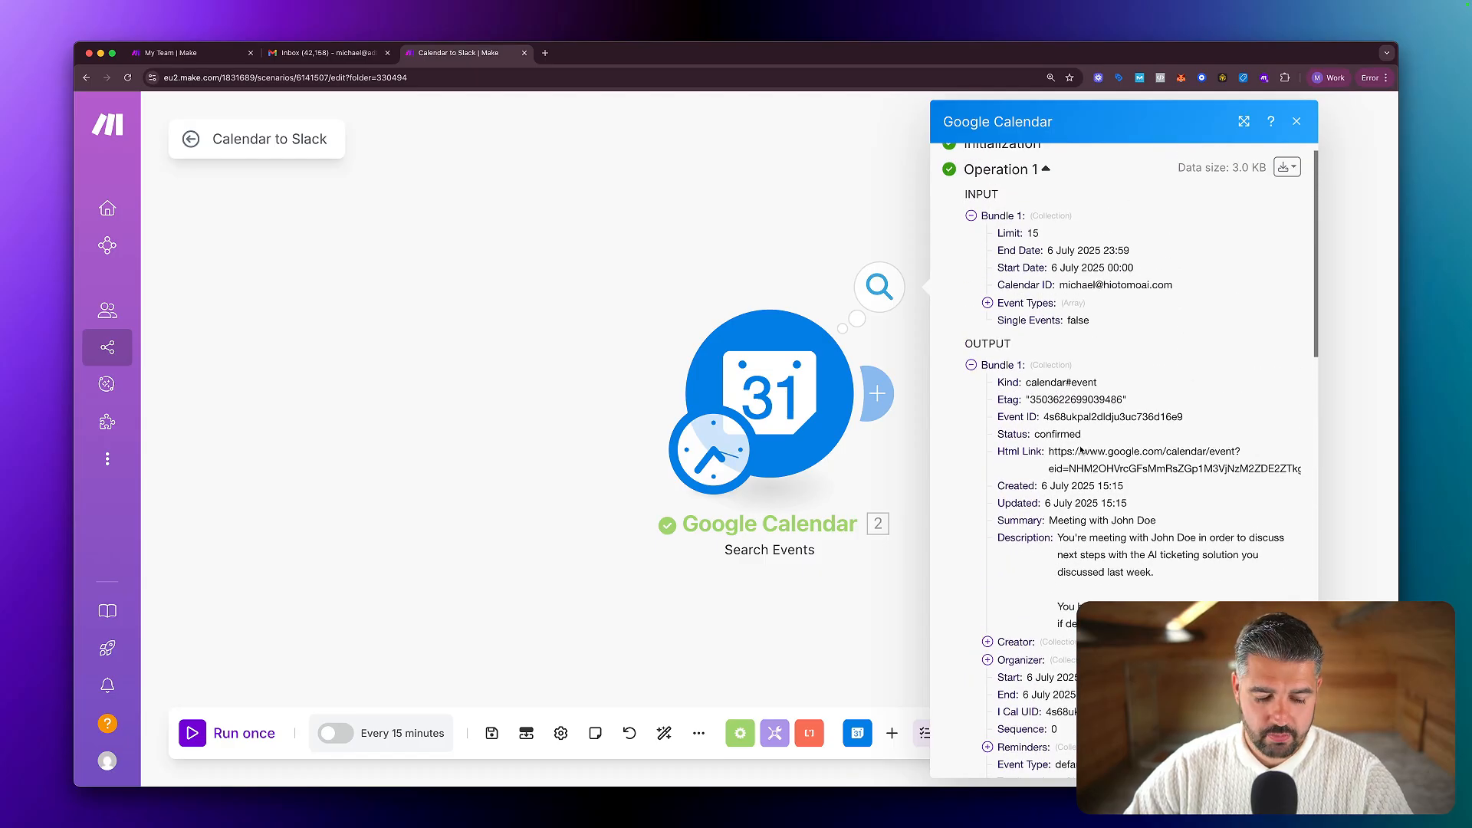
key("ctrl+a")
mouse_move(773, 268)
left_mouse_down()
mouse_move(935, 358)
mouse_move(918, 363)
left_mouse_up()
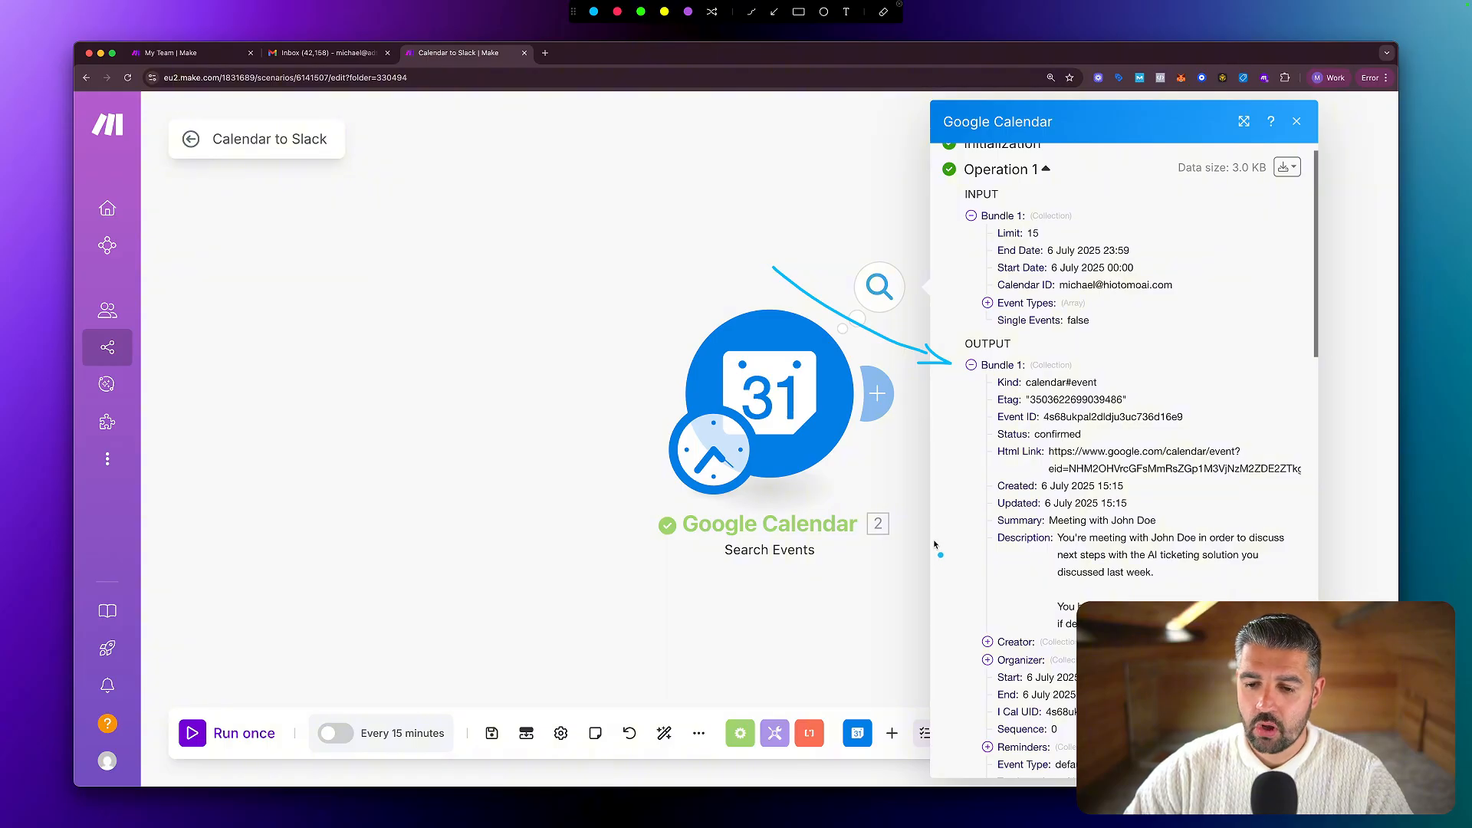
key("Escape")
scroll(1033, 535, "down", 10)
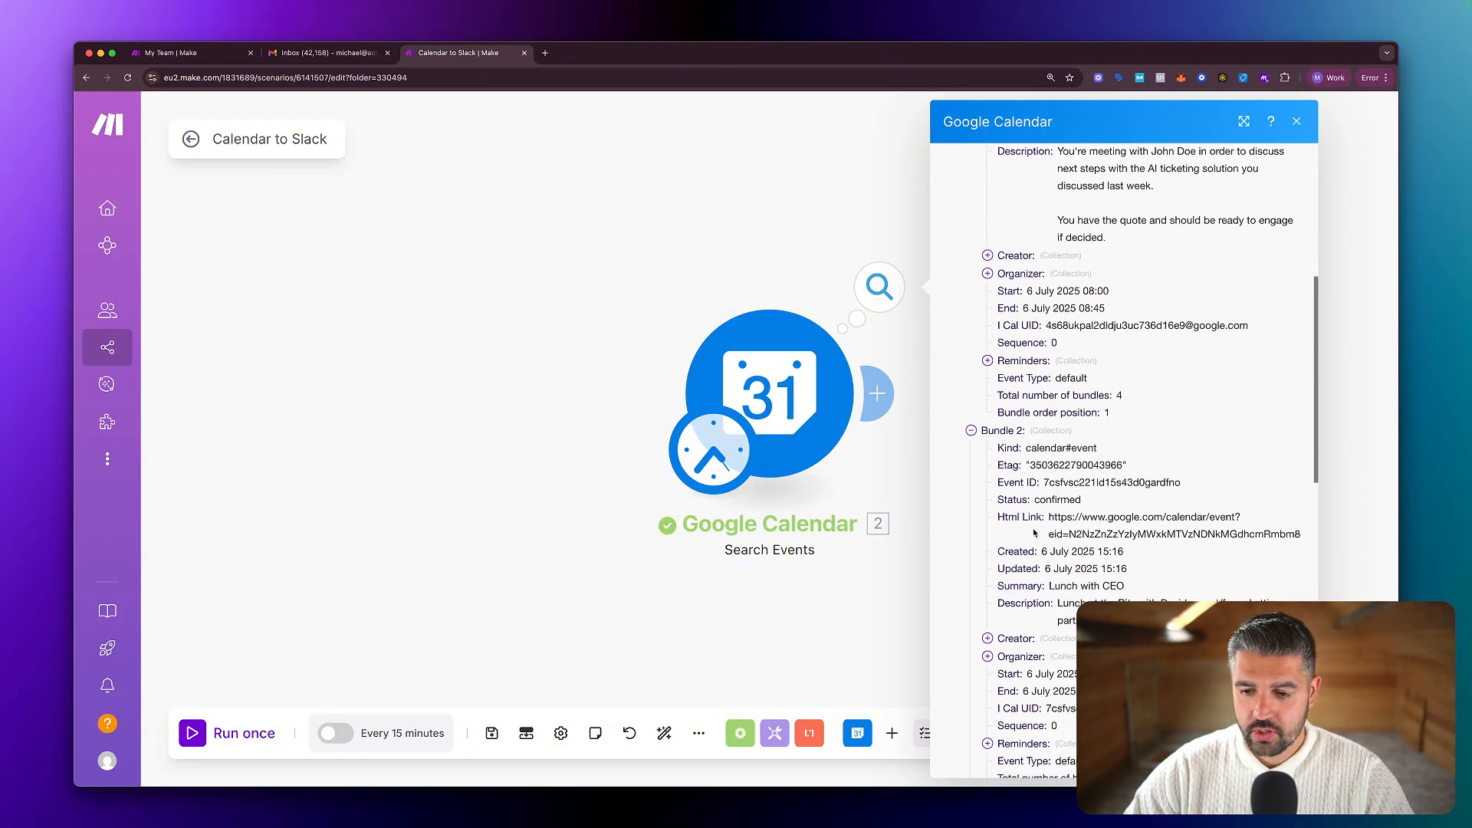
key("ctrl+a")
mouse_move(755, 348)
left_mouse_down()
mouse_move(939, 426)
mouse_move(889, 419)
left_mouse_up()
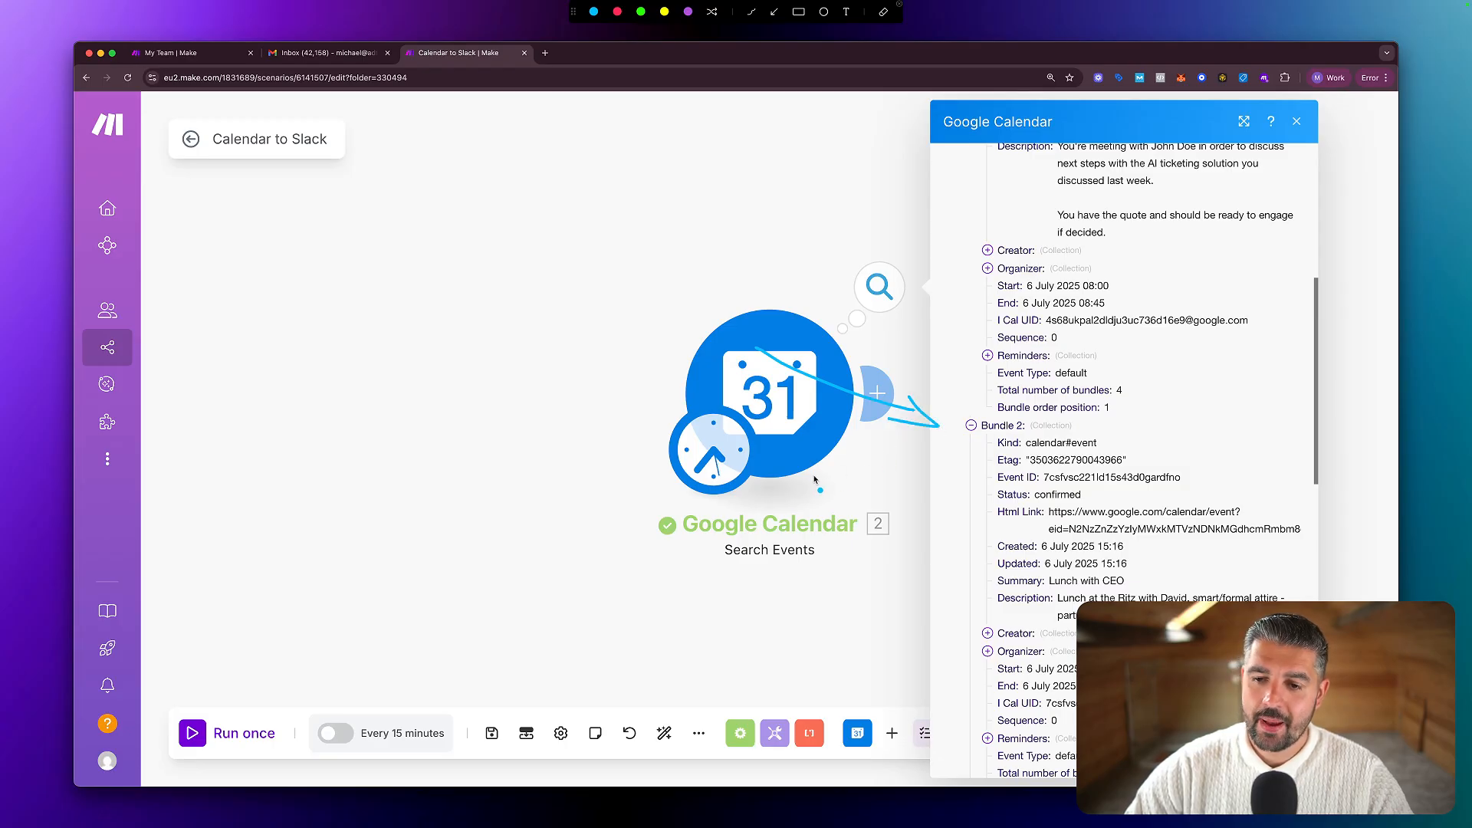
Close the Google Calendar output and add an Array aggregator module after the Google Calendar module.
key("Escape")
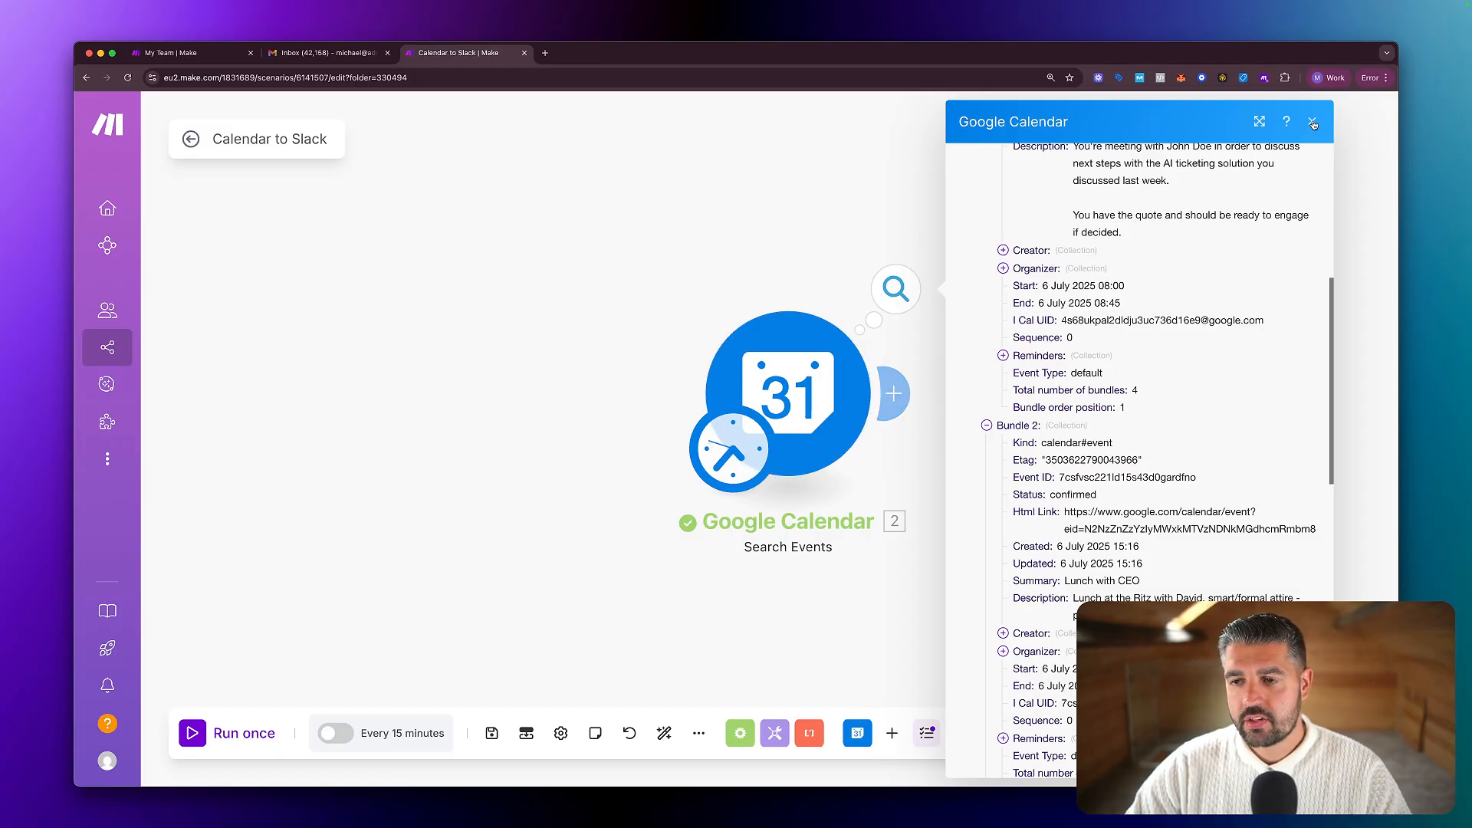
left_click(1312, 123)
left_click(895, 393)
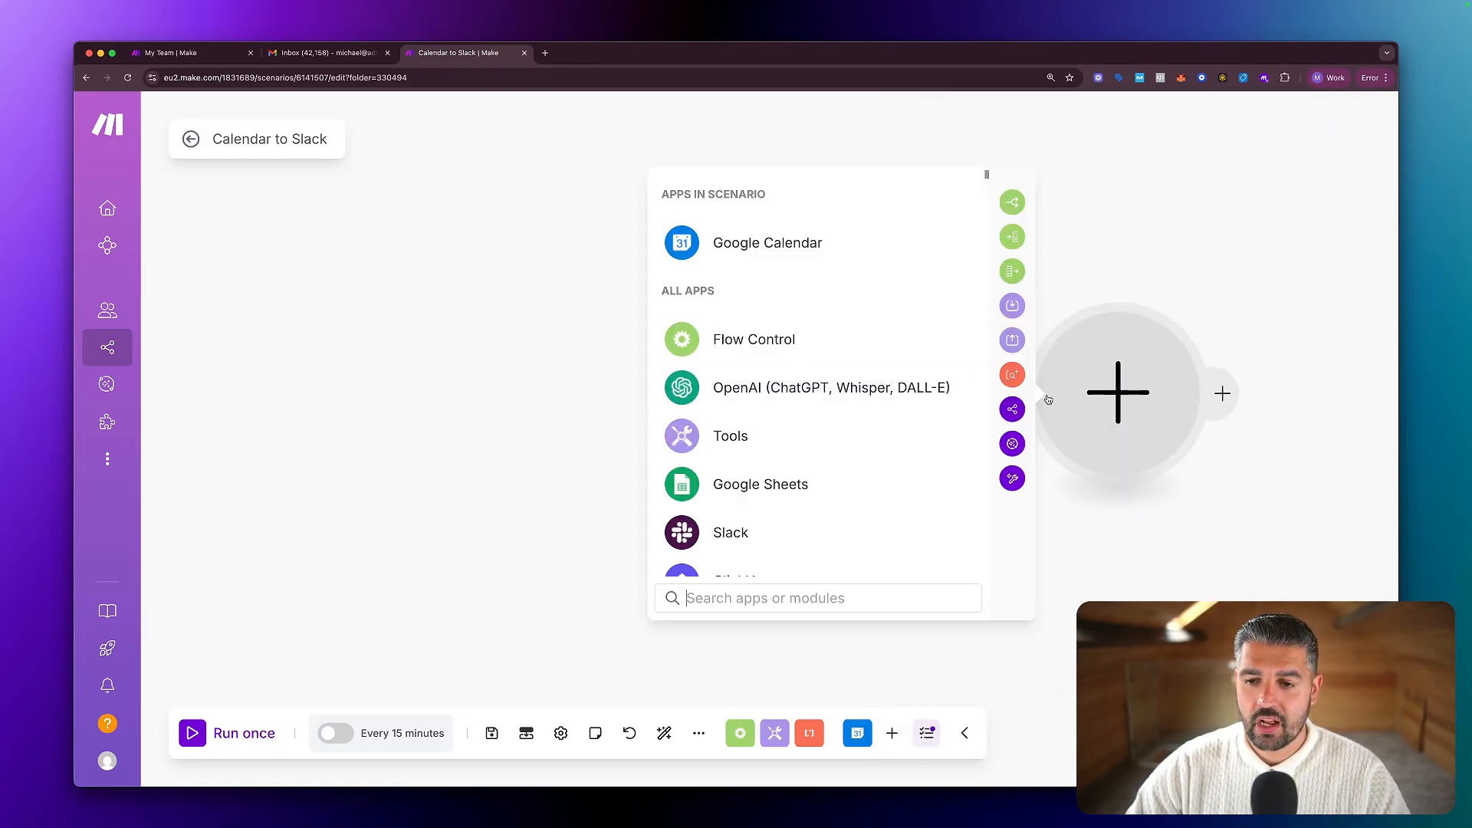
type("array")
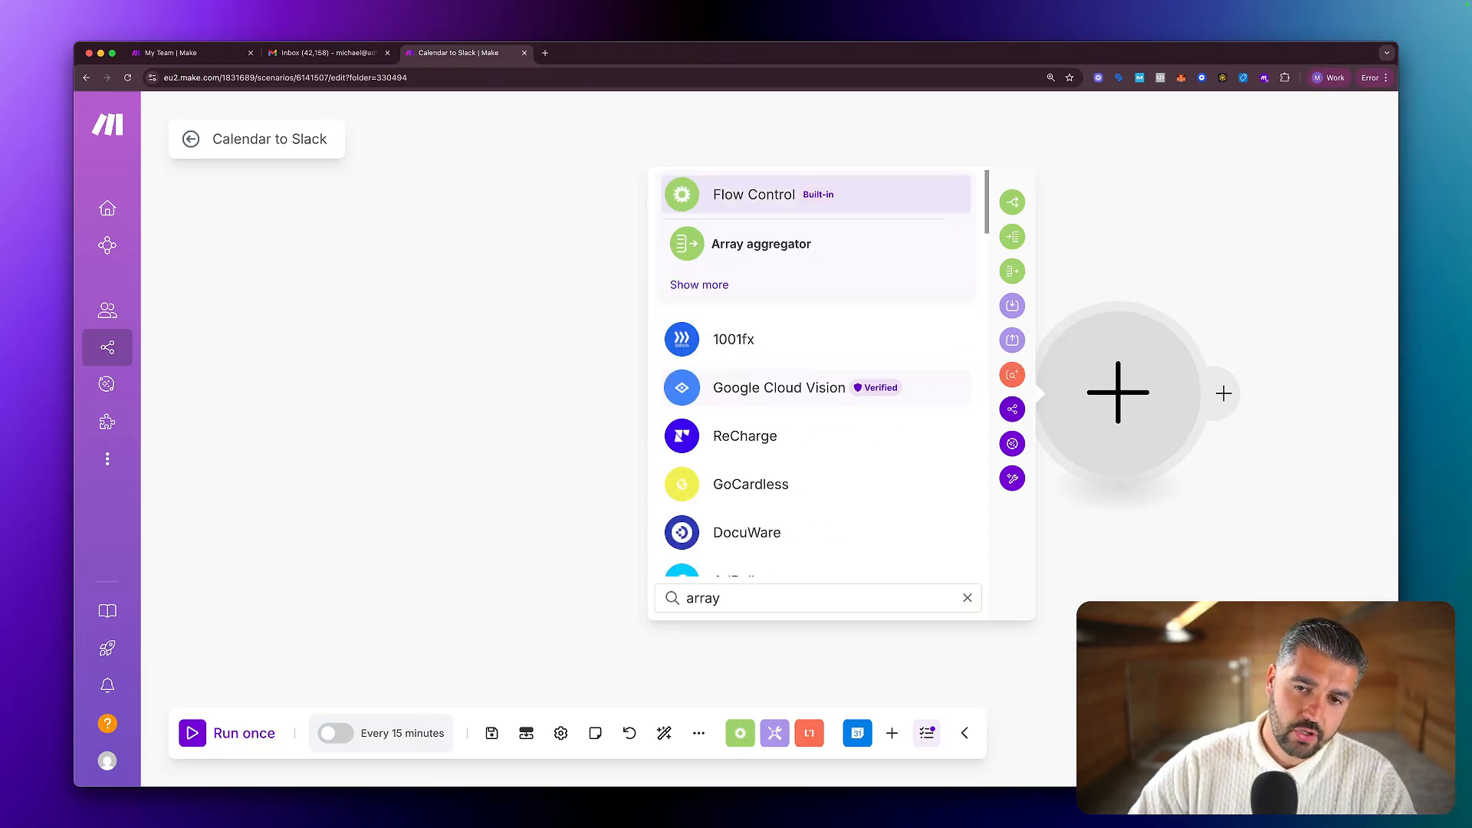
left_click(800, 228)
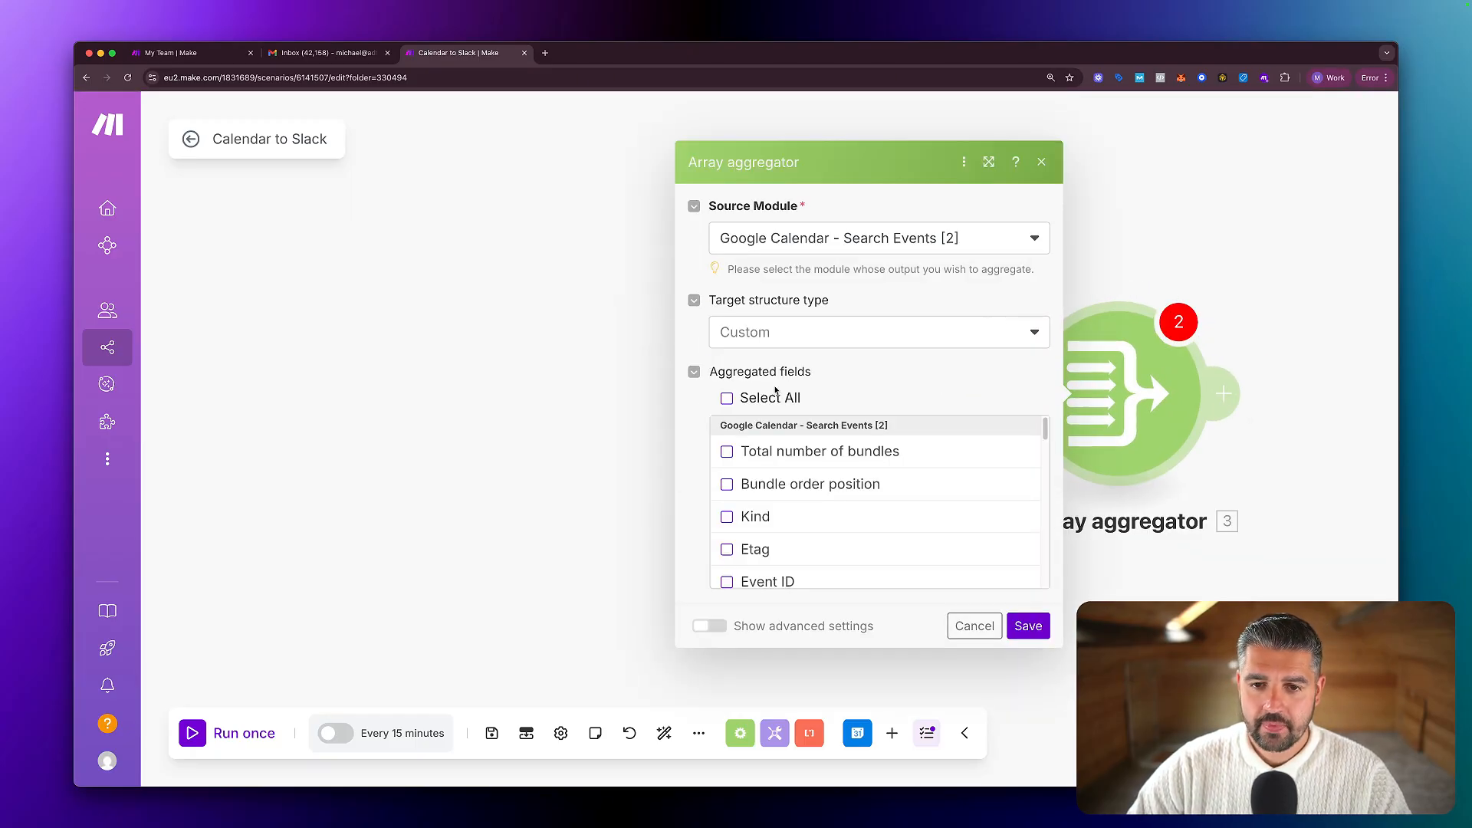
Include all Google Calendar Search Events fields in the Array aggregator and save its settings.
left_click(727, 398)
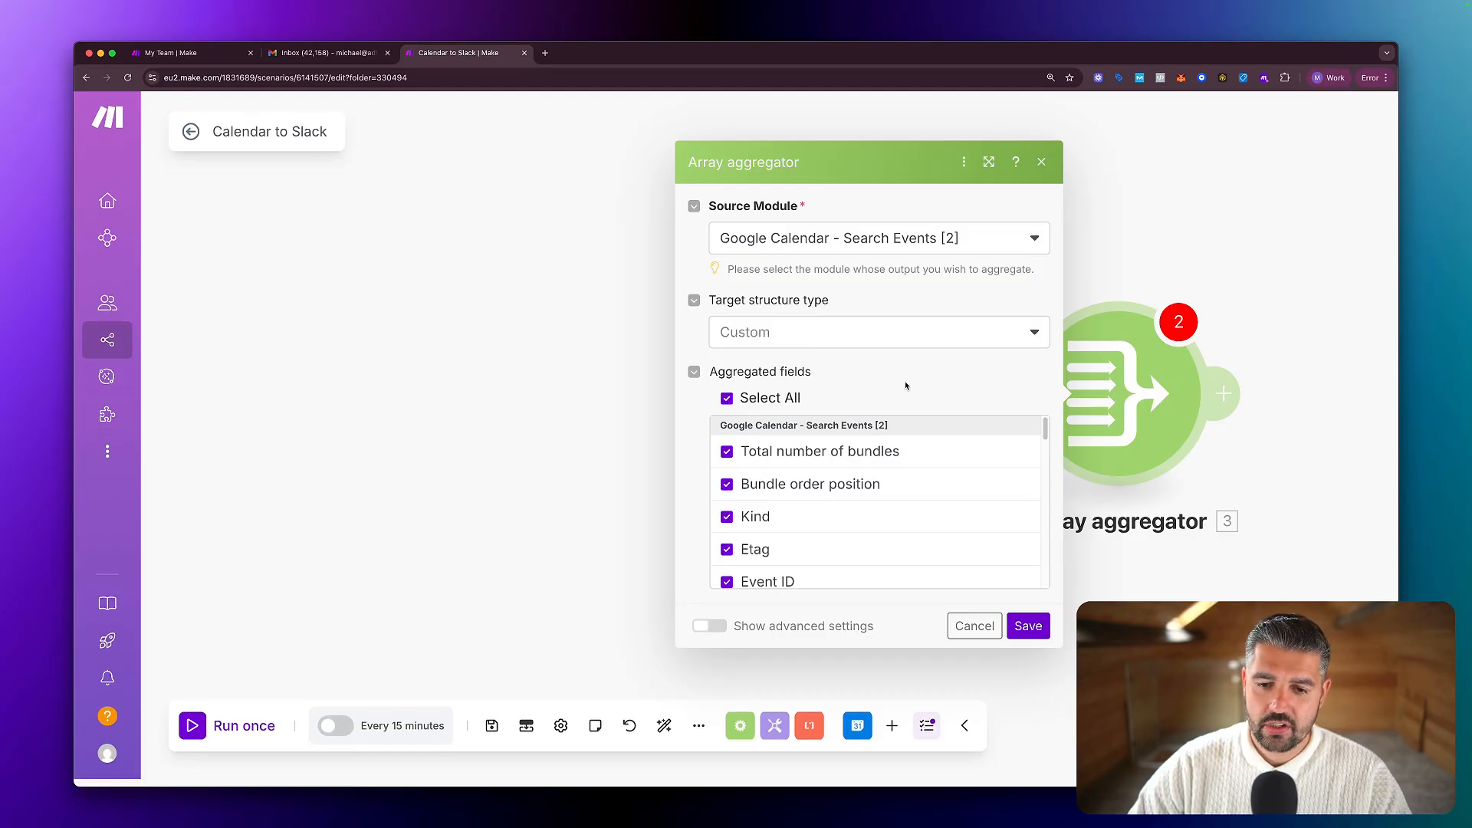
scroll(920, 437, "down", 15)
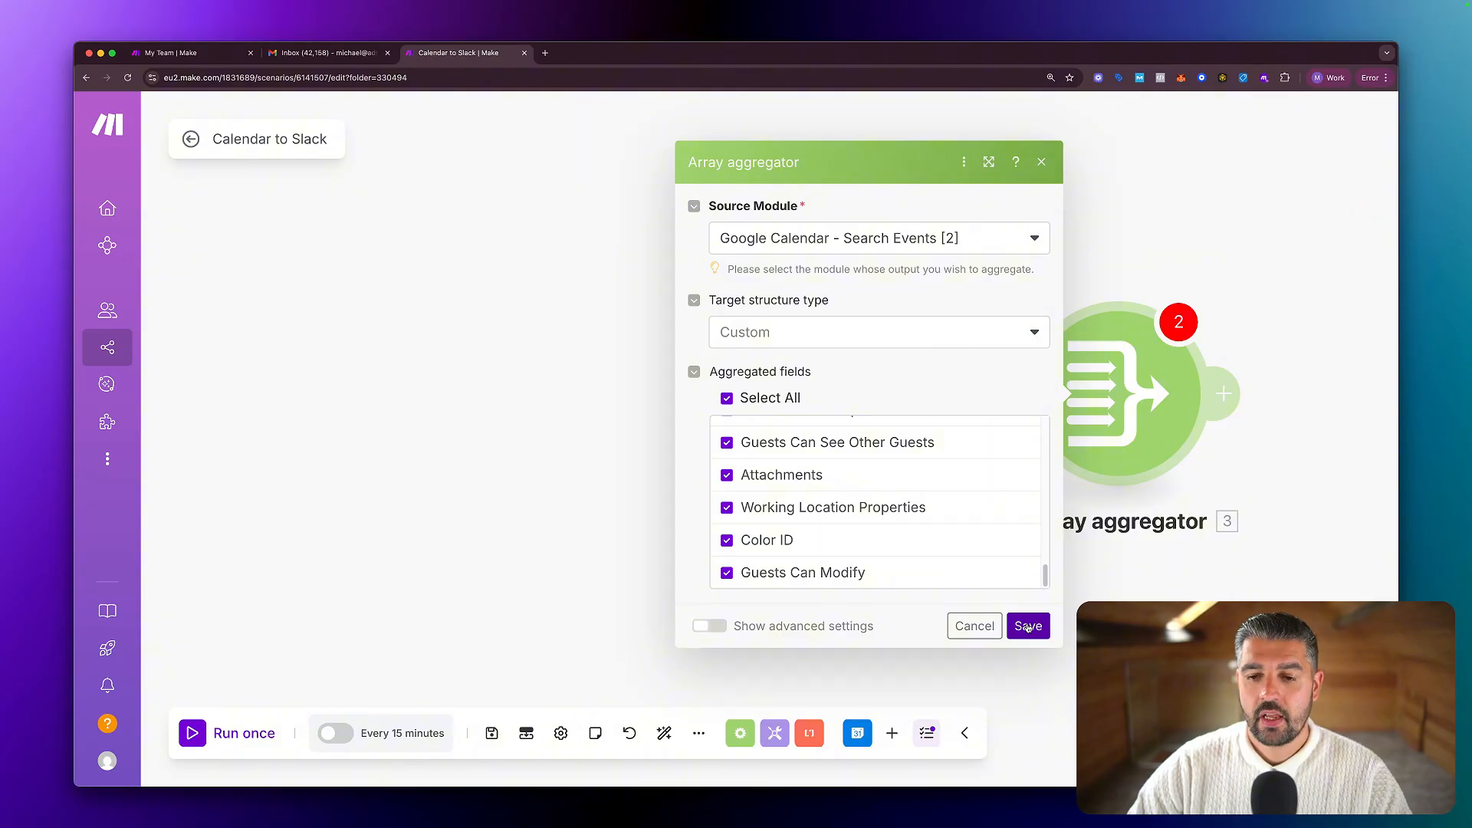
left_click(1028, 626)
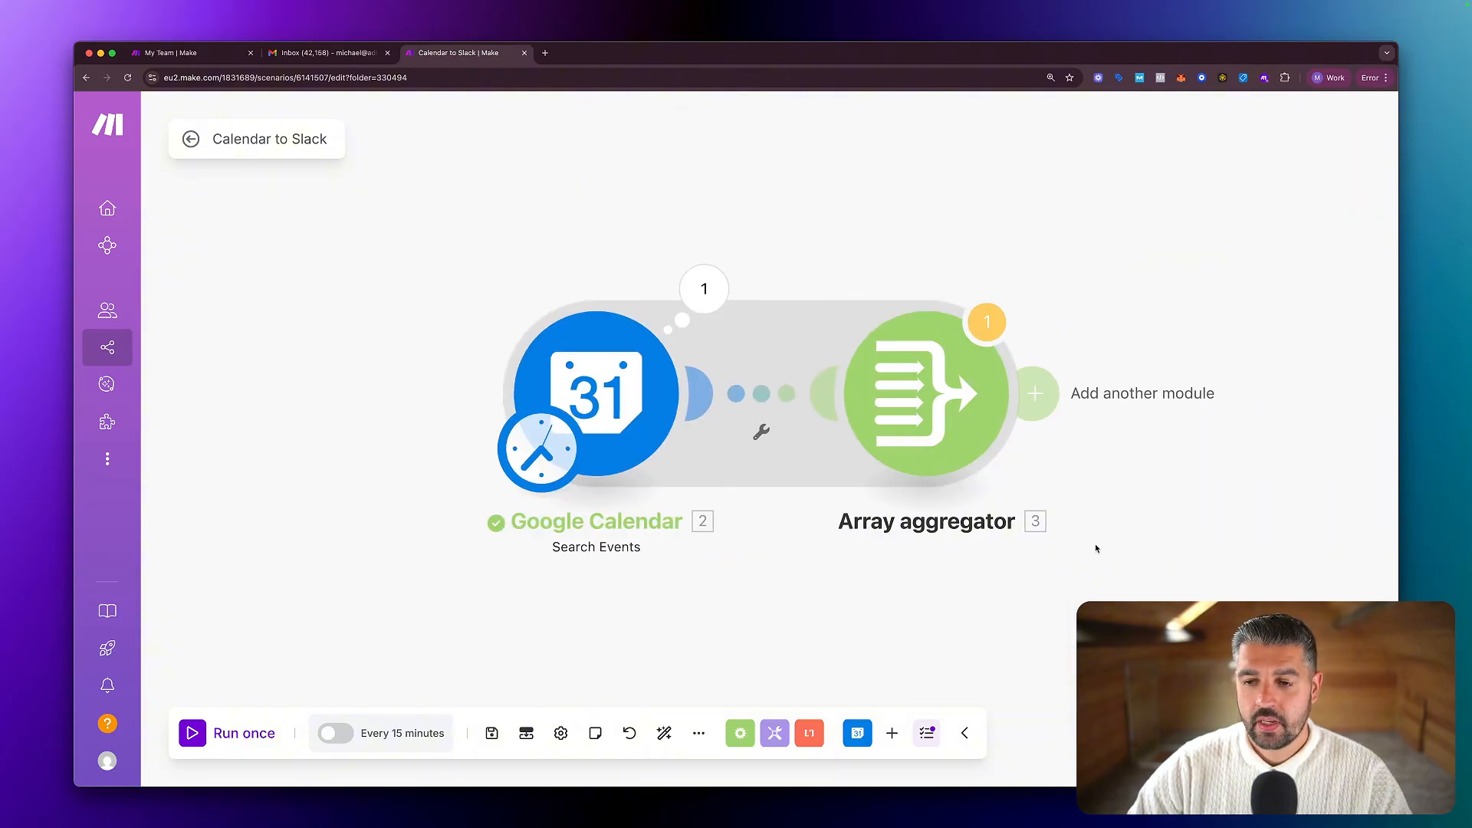
Run the whole scenario once, overriding the warning about the Array aggregator being the last module.
left_click(238, 732)
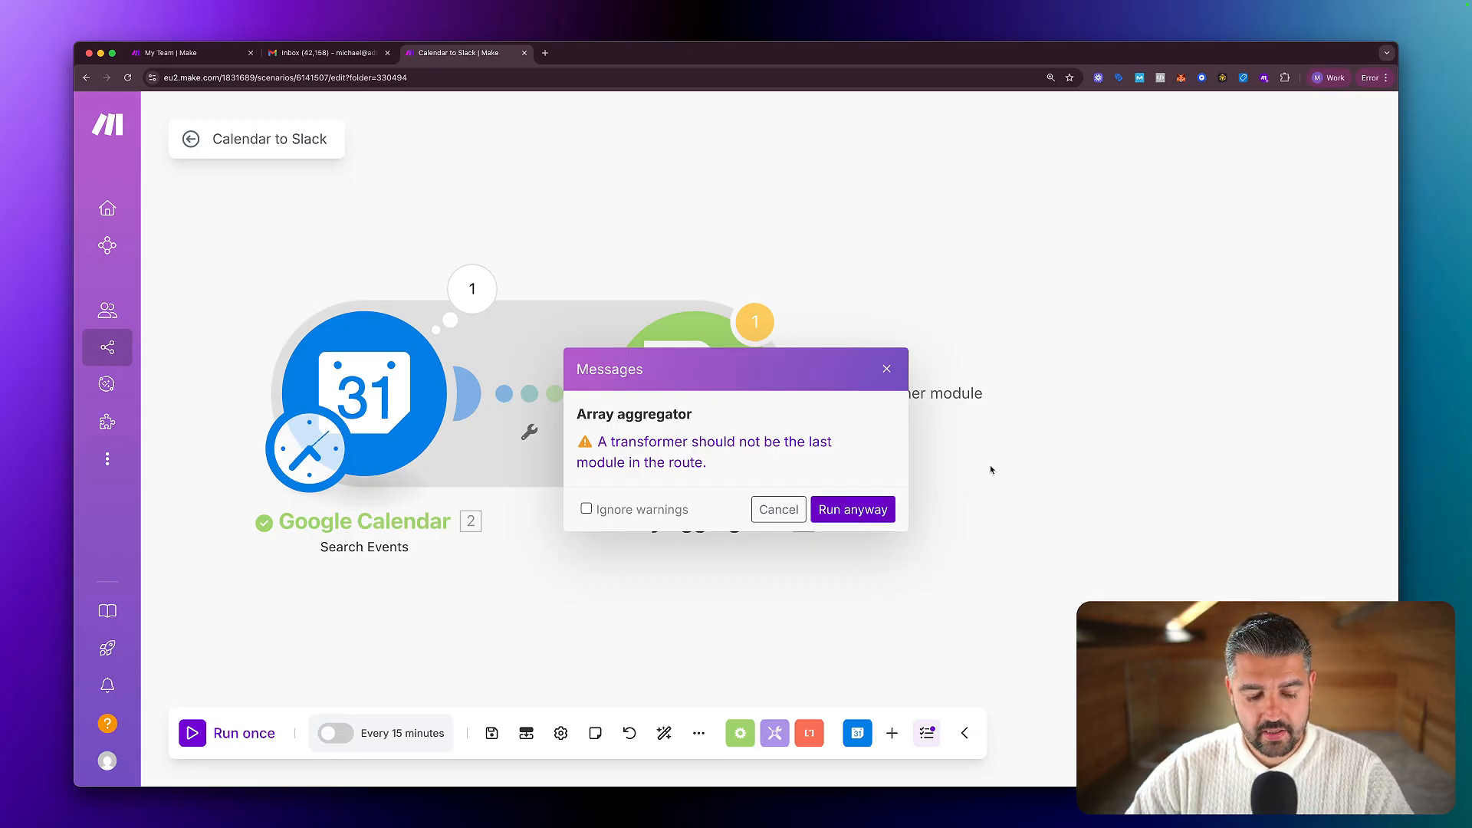
left_click(853, 509)
Examine the first and second input bundles in the Array aggregator's run results.
left_click(1047, 286)
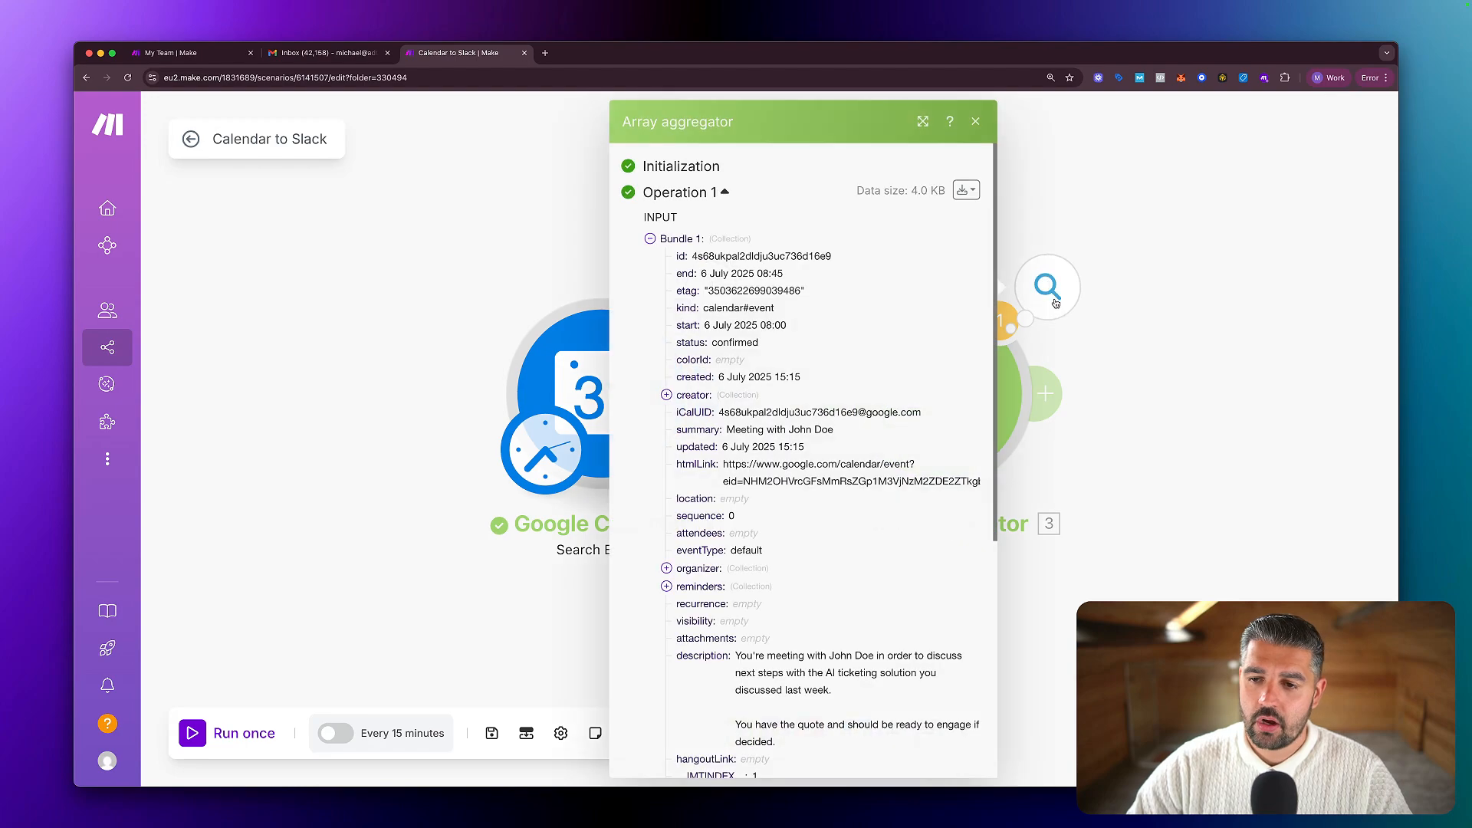
scroll(874, 441, "down", 1)
scroll(874, 441, "up", 1)
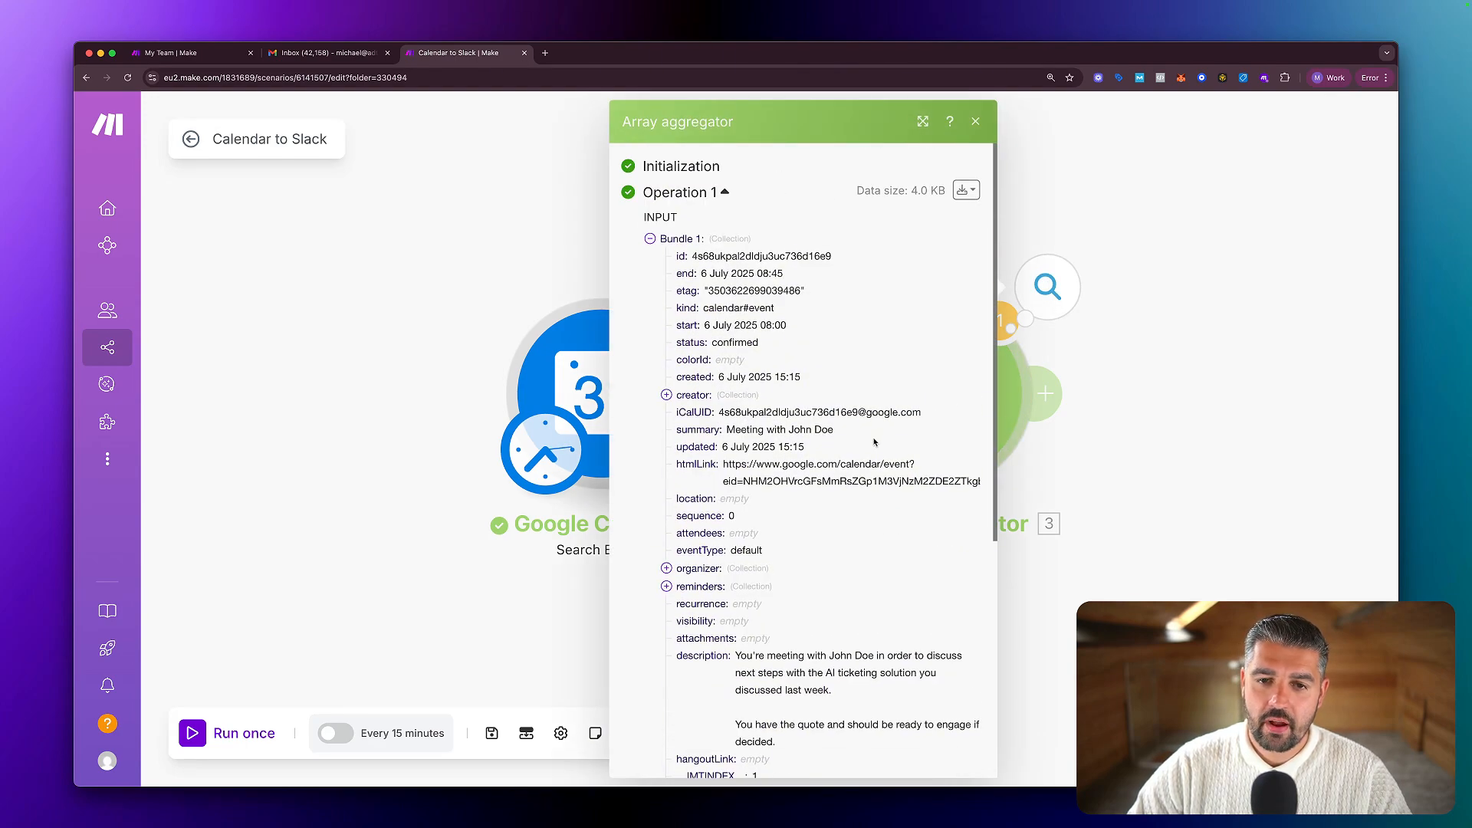
scroll(874, 441, "down", 1)
scroll(874, 441, "down", 5)
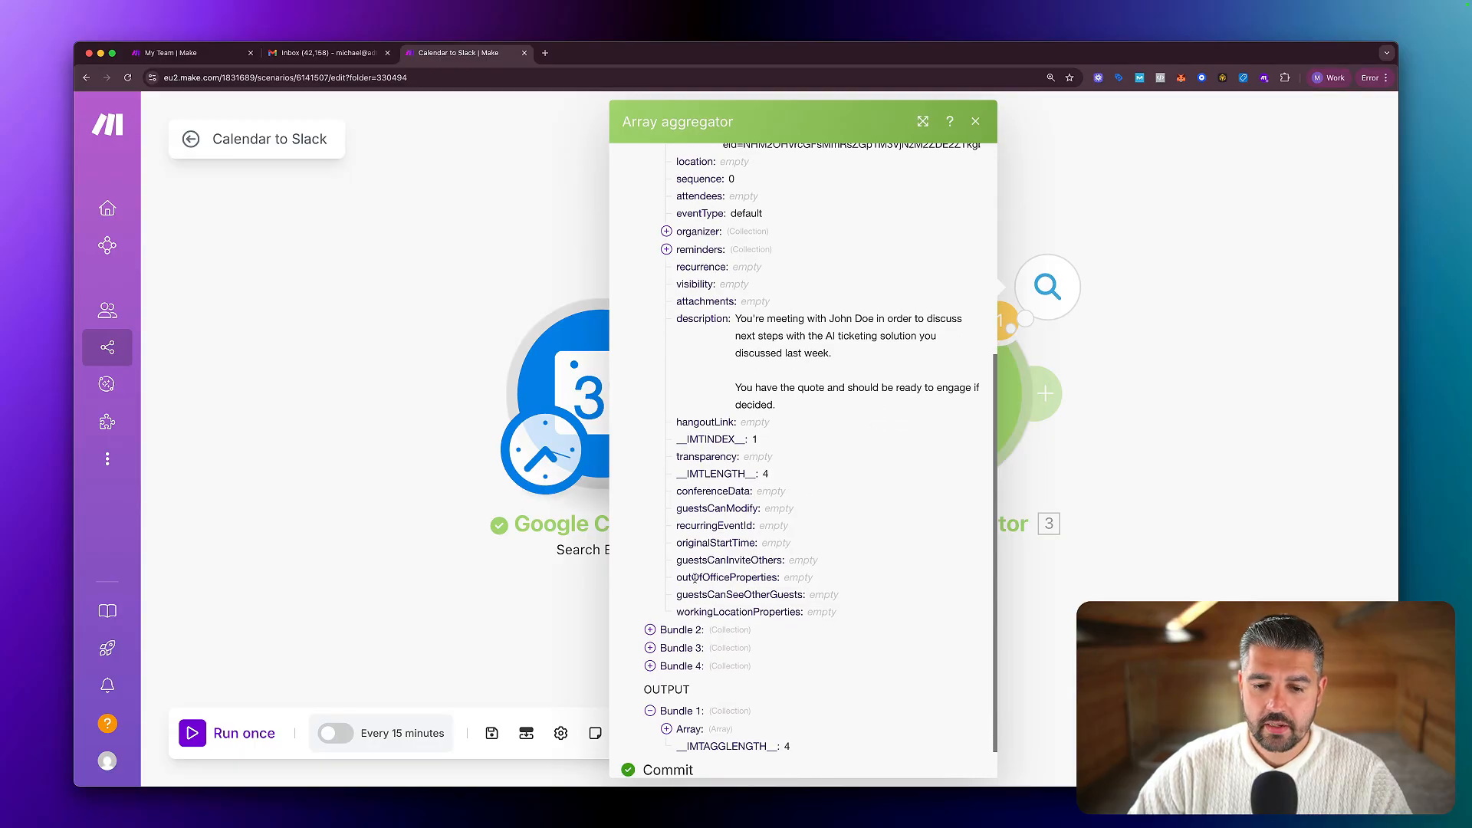
left_click(650, 629)
scroll(798, 502, "down", 7)
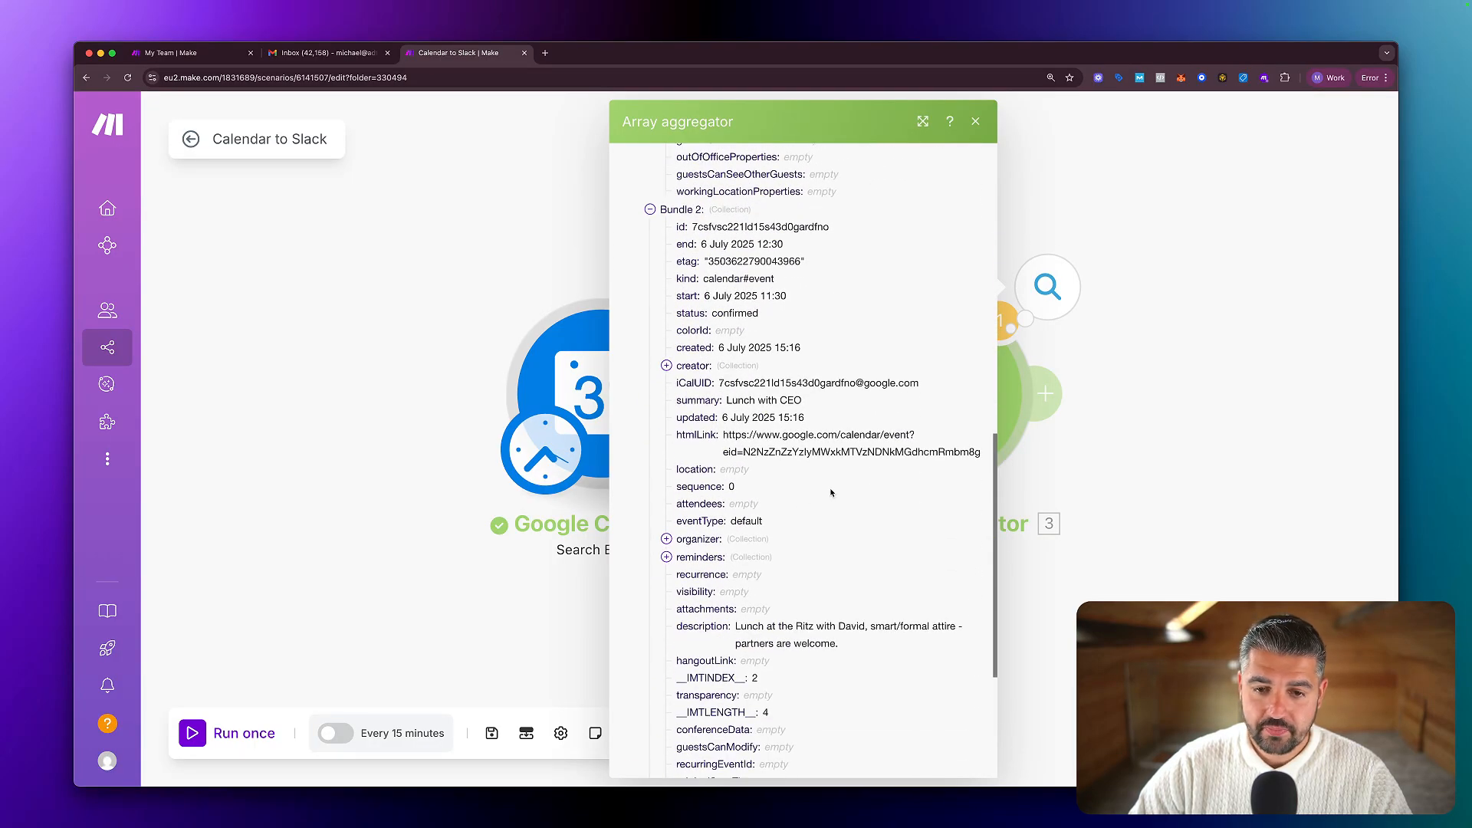
left_click(1116, 375)
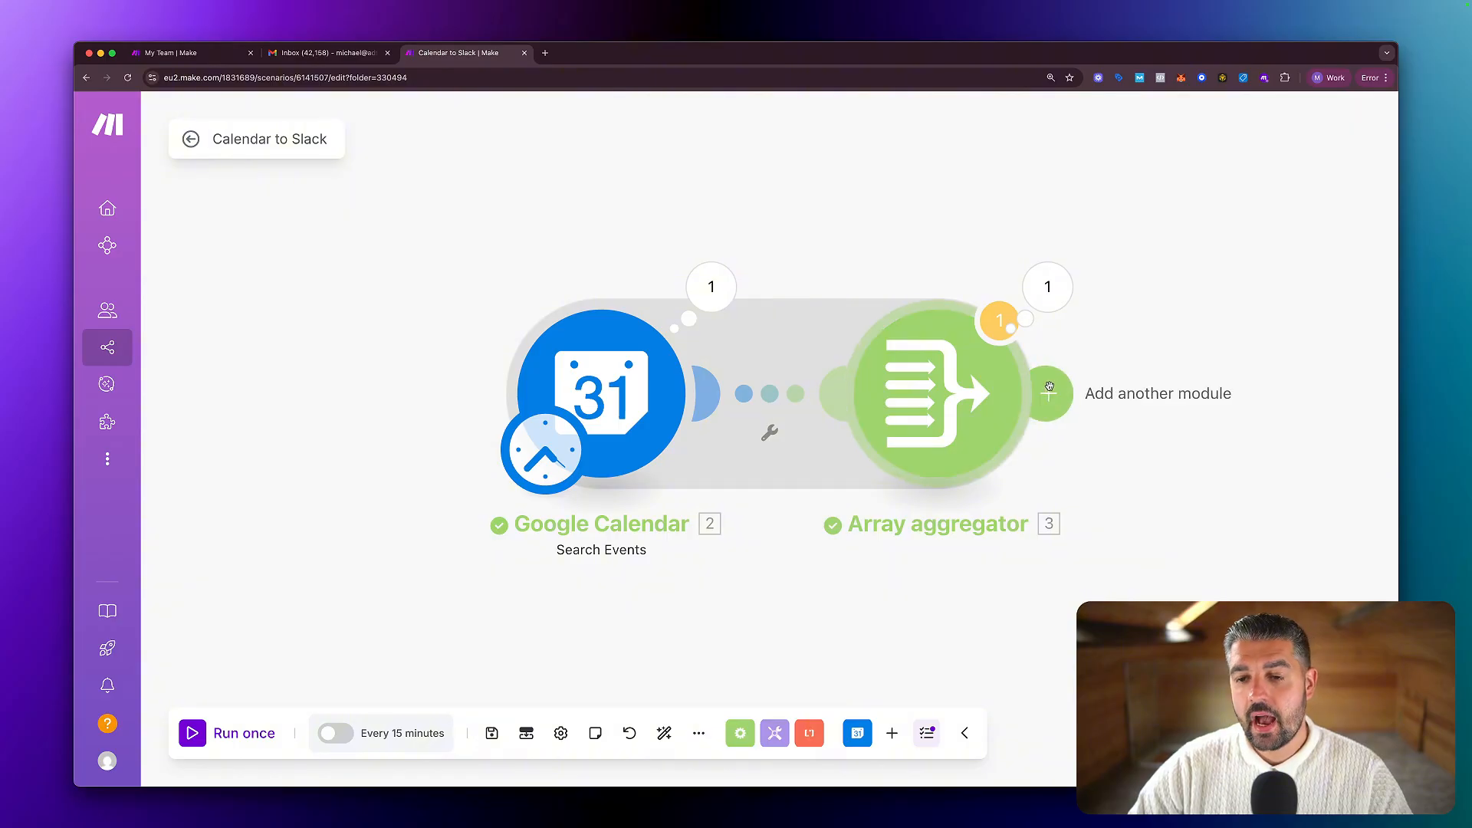
Add an OpenAI (ChatGPT, Whisper, DALL-E) Create a Completion (Prompt) module after the Array aggregator.
left_click(1049, 388)
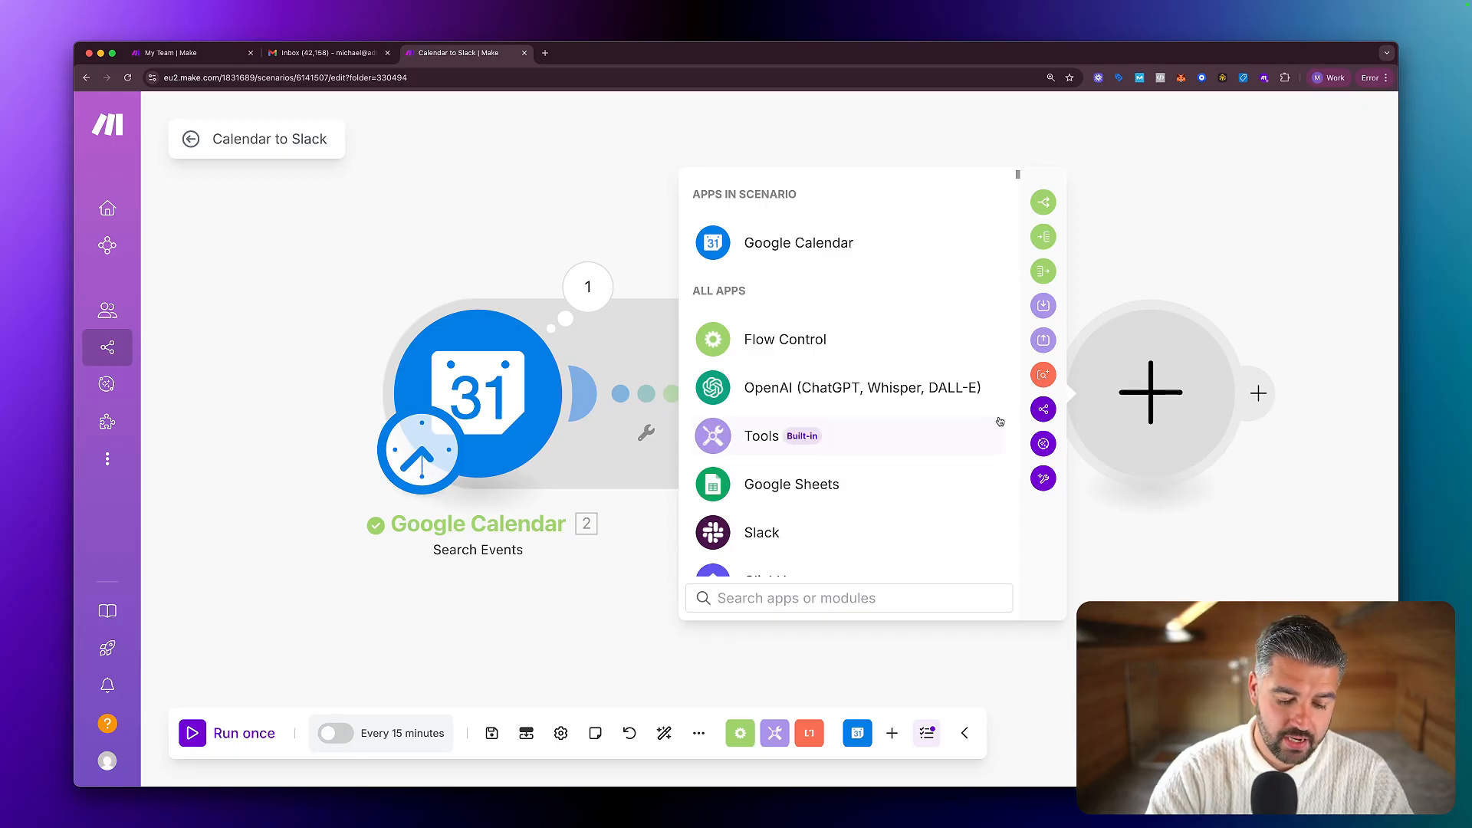
type("chat")
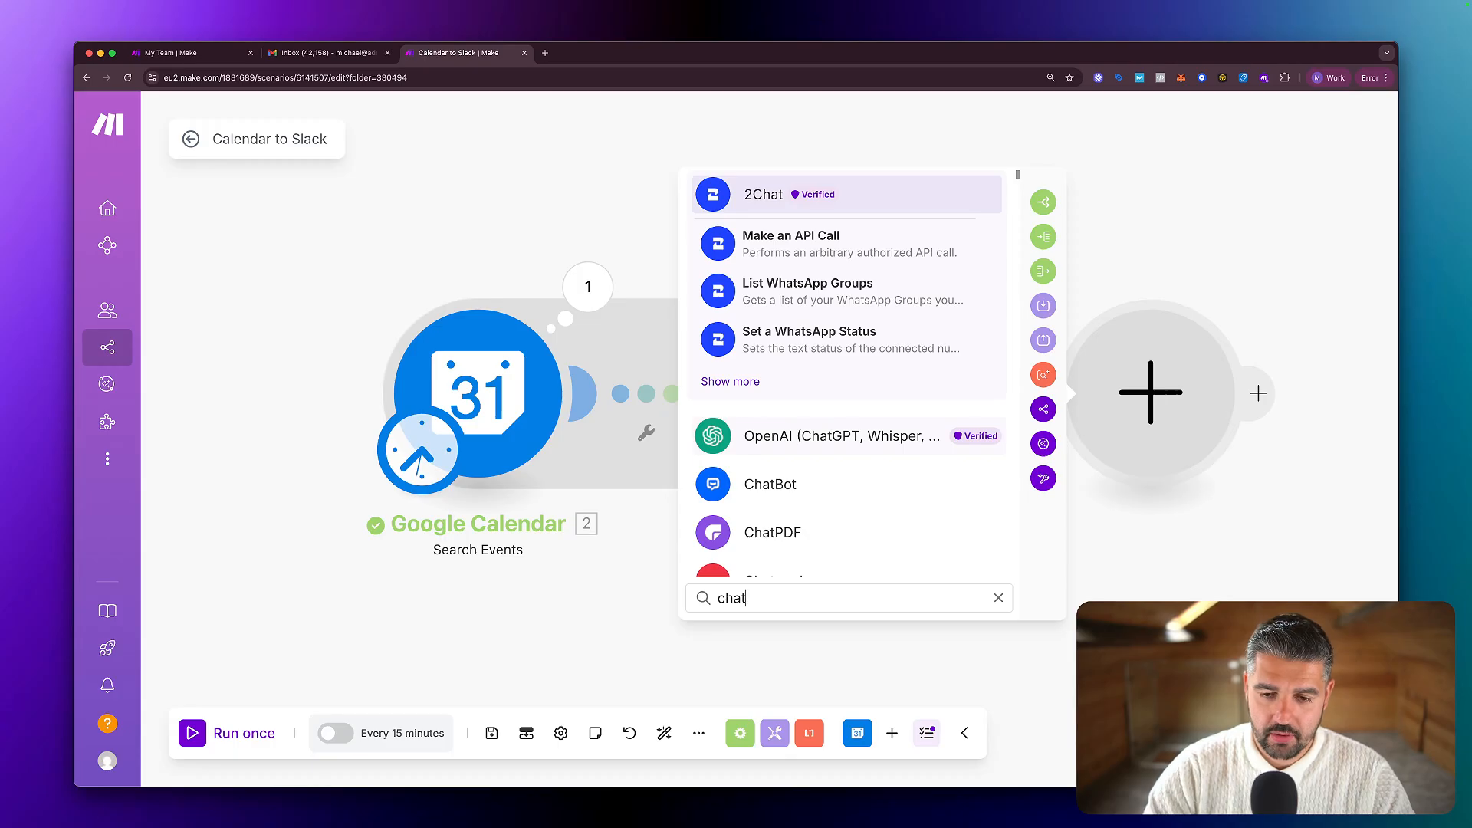
left_click(846, 439)
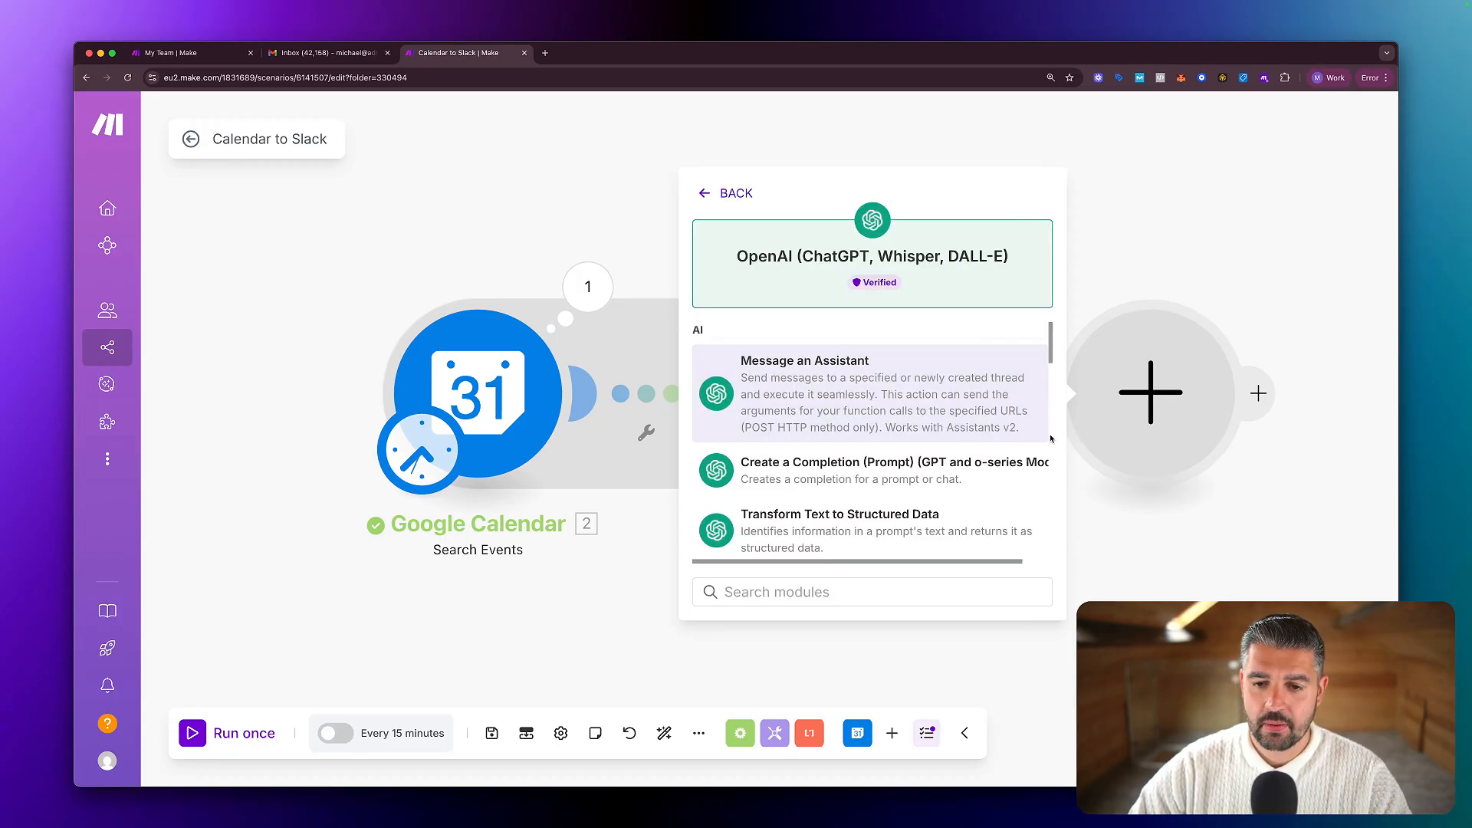
left_click(841, 476)
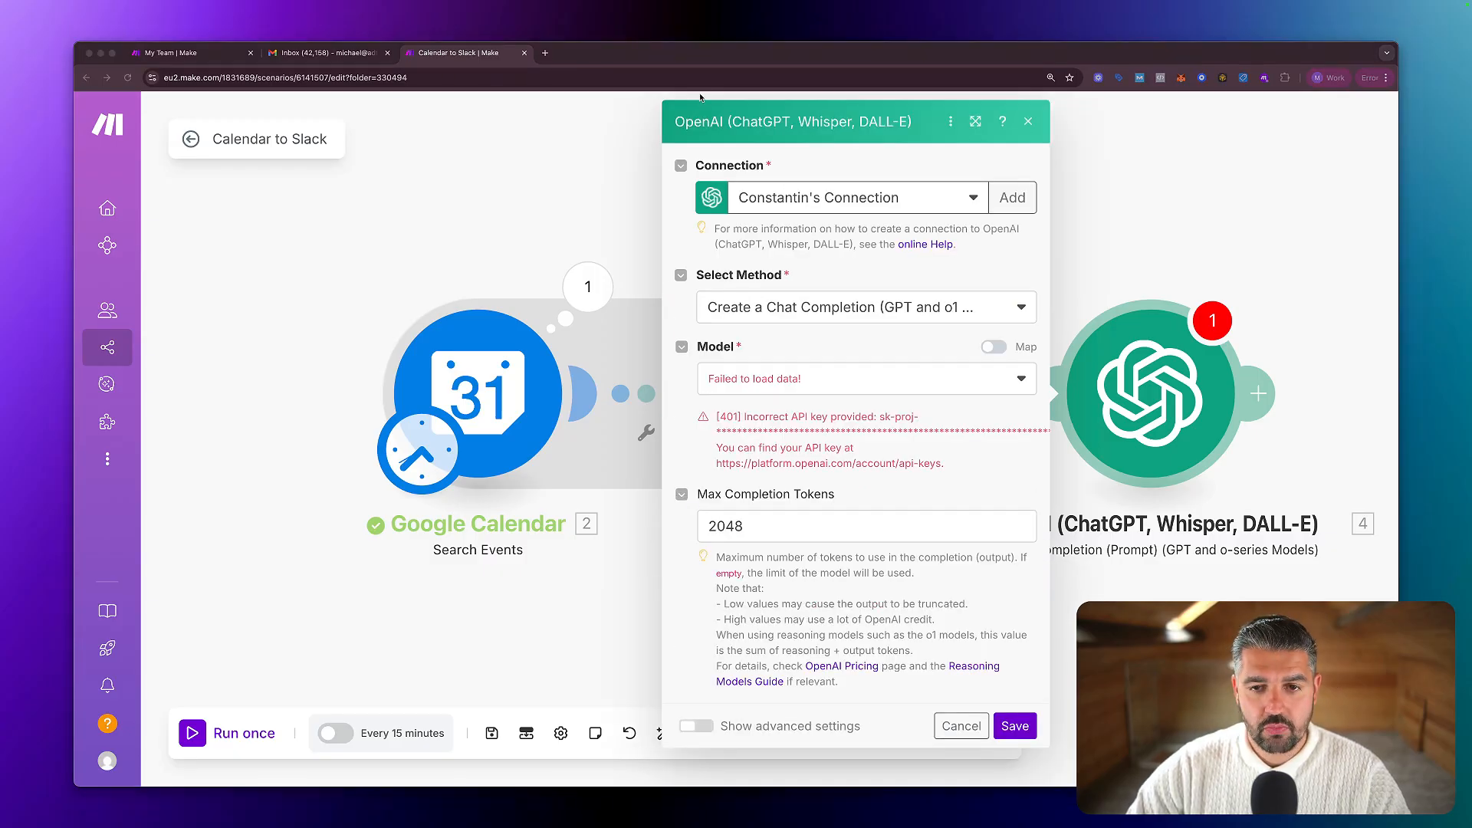
Switch the OpenAI module to the saved Open AI API Key connection and choose the o4-mini (system) model.
left_click(762, 198)
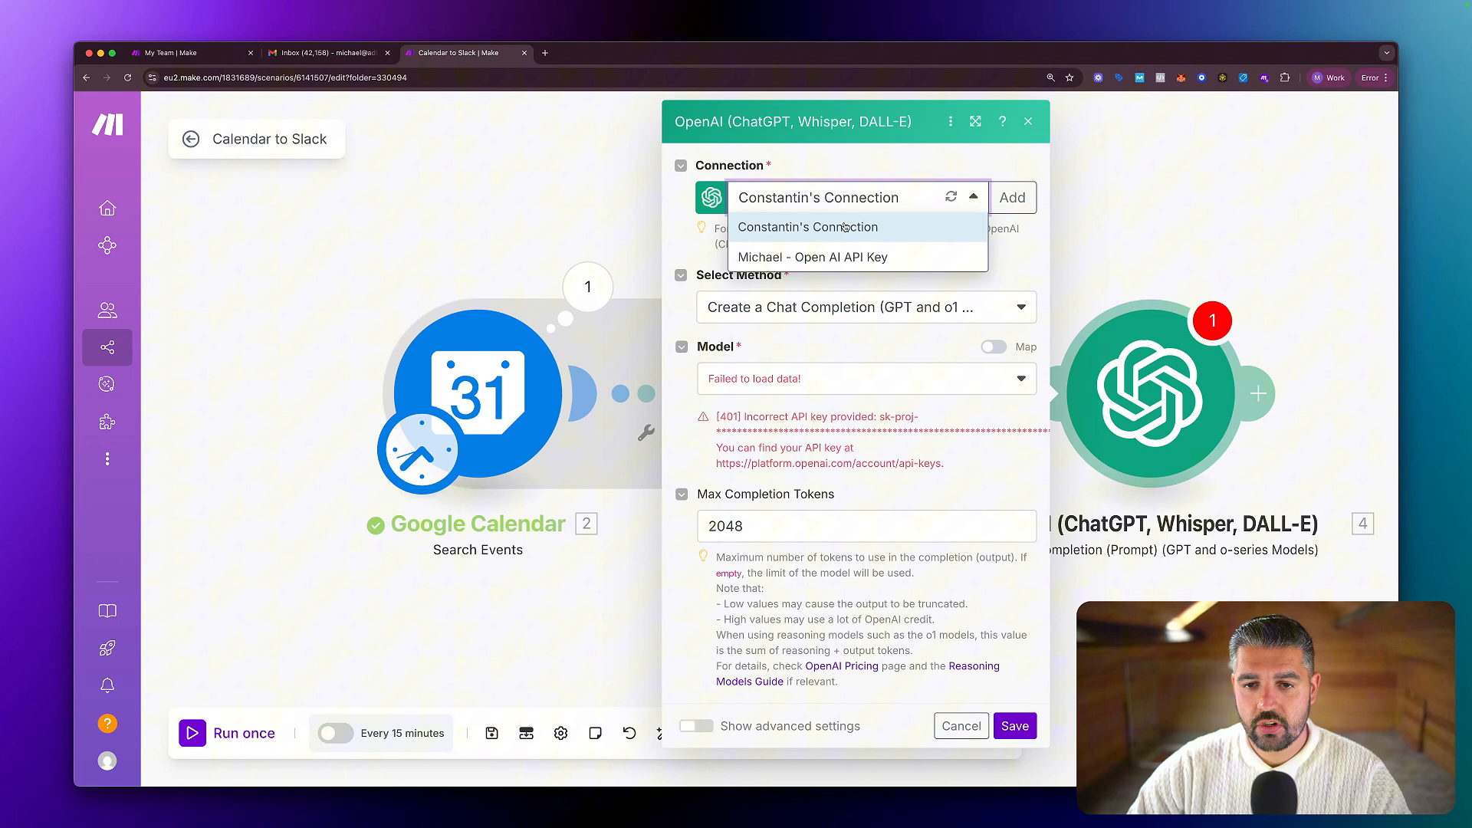
left_click(814, 262)
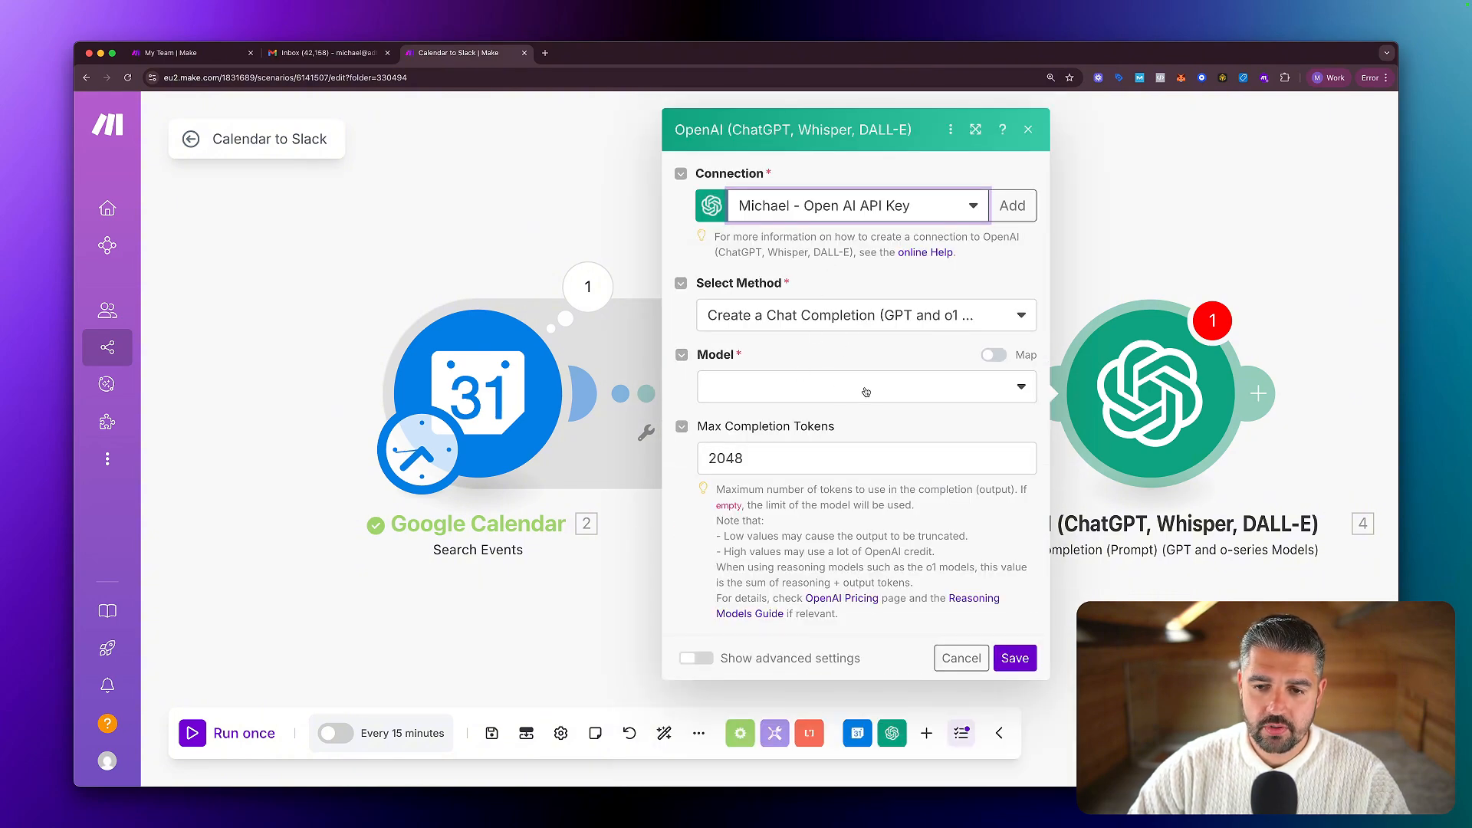
left_click(865, 392)
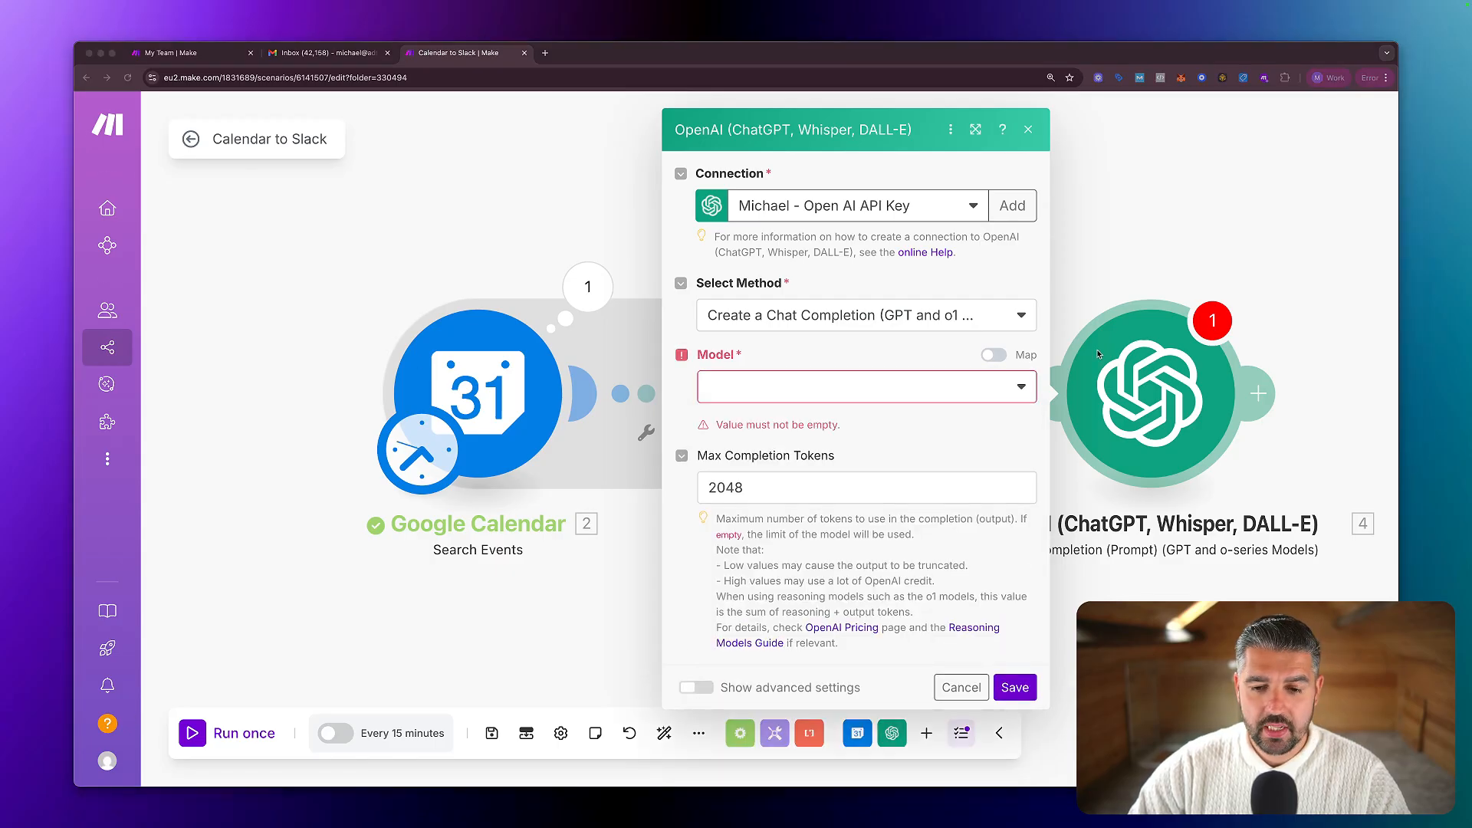
left_click(872, 398)
scroll(780, 472, "down", 3)
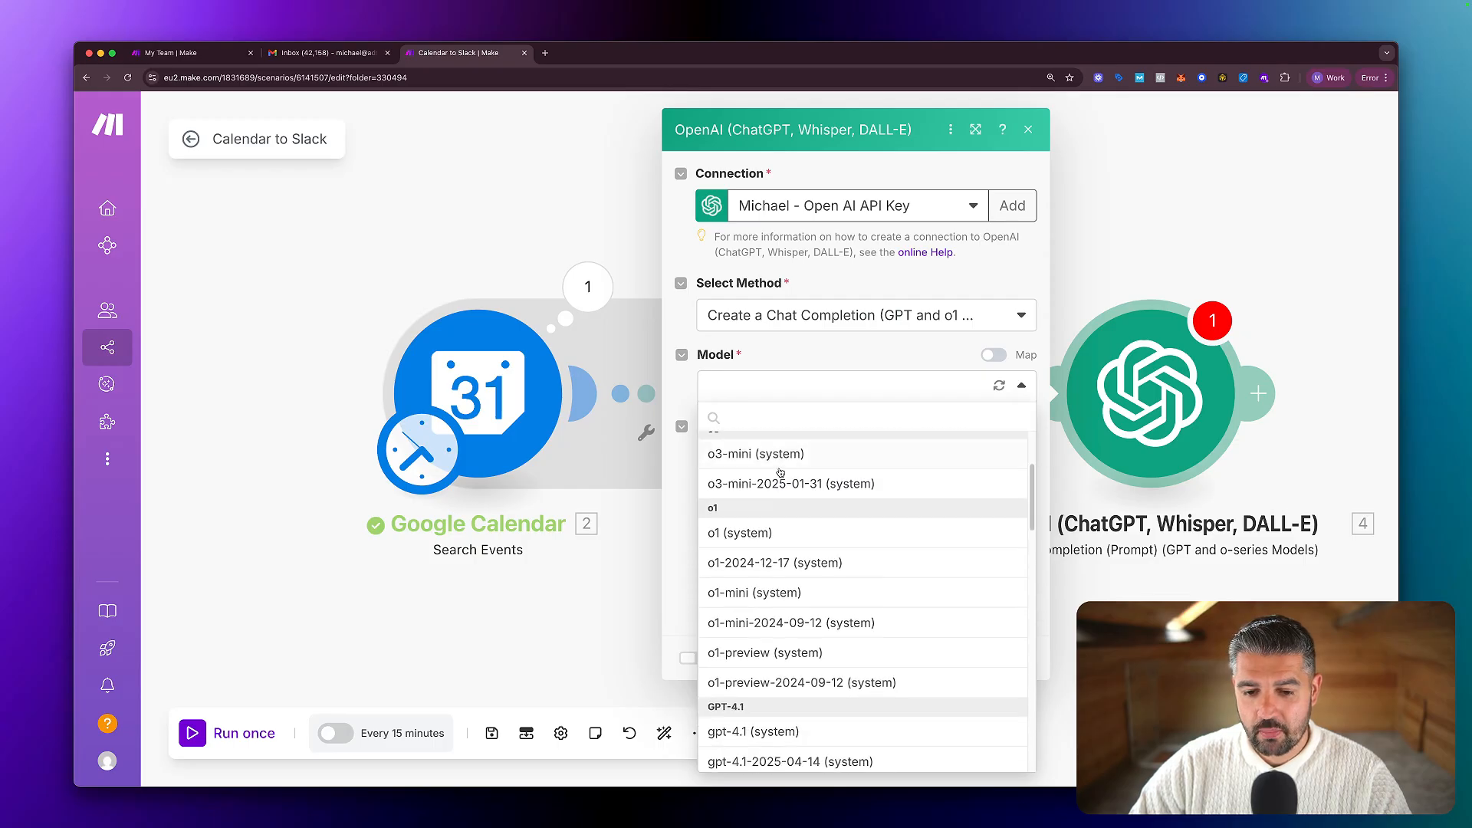
scroll(779, 469, "up", 4)
left_click(779, 463)
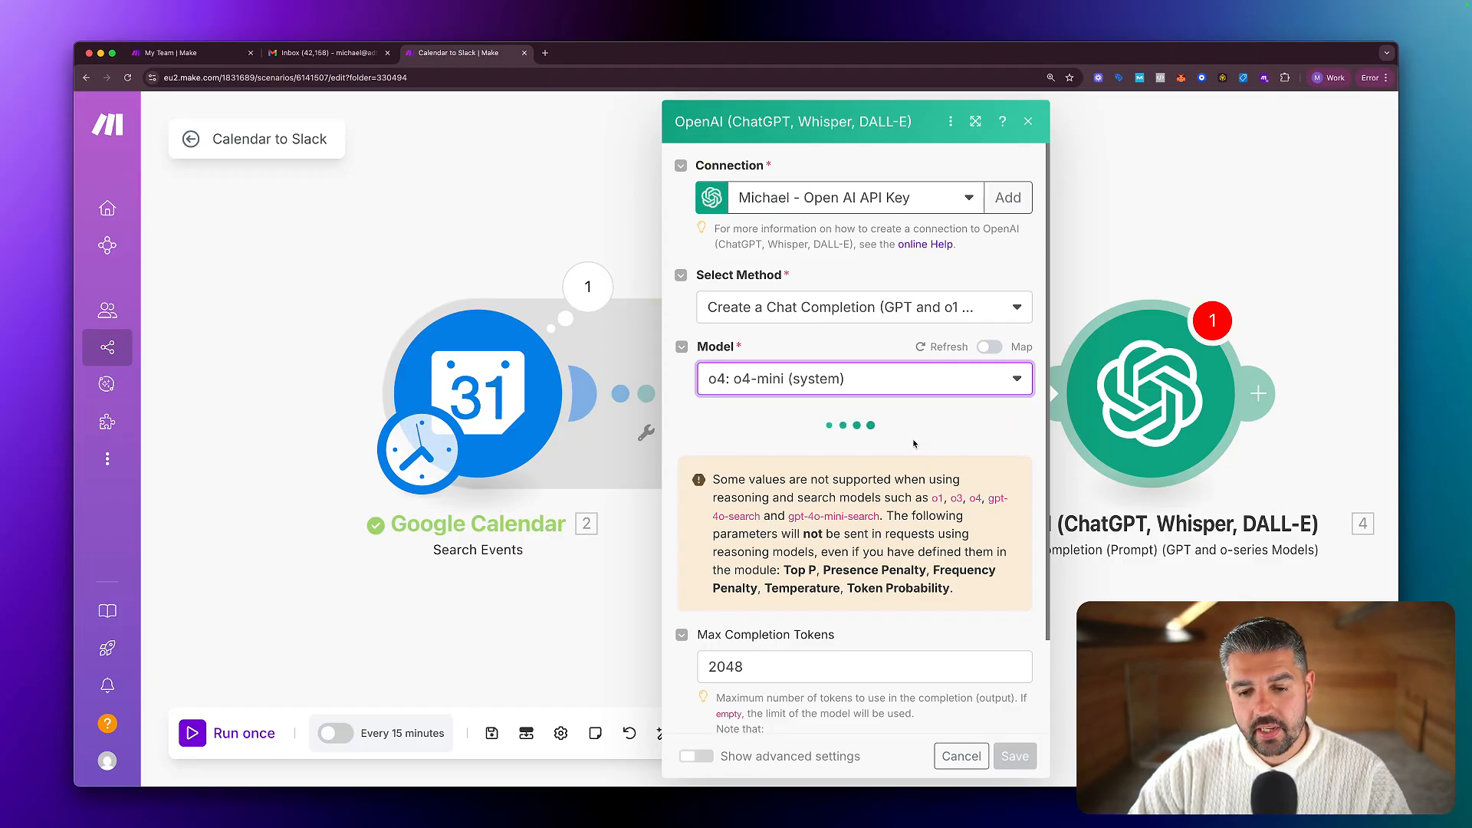
Add a first message to the OpenAI module with the Developer / System role.
scroll(767, 476, "down", 2)
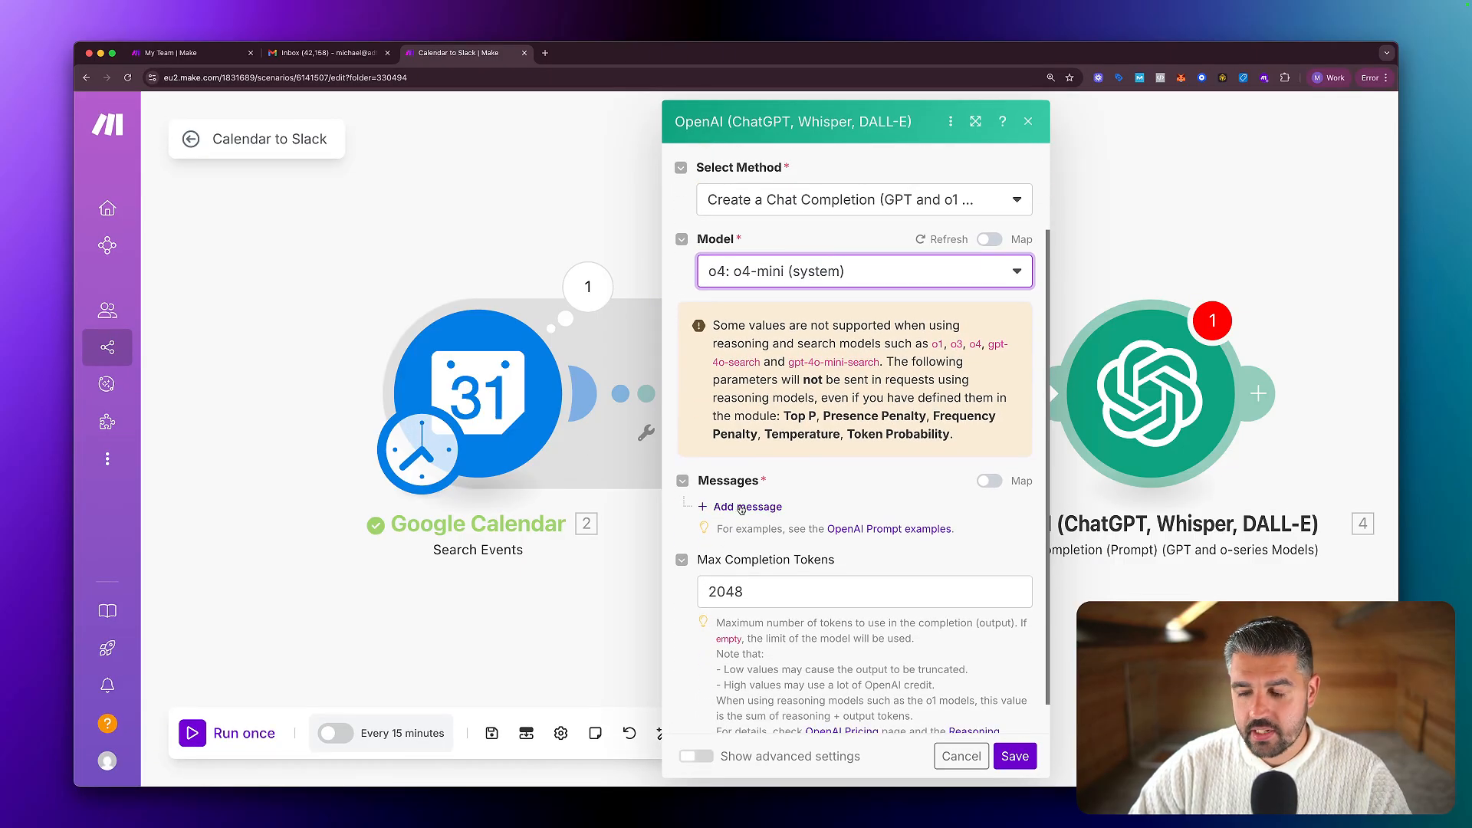
left_click(737, 508)
left_click(842, 560)
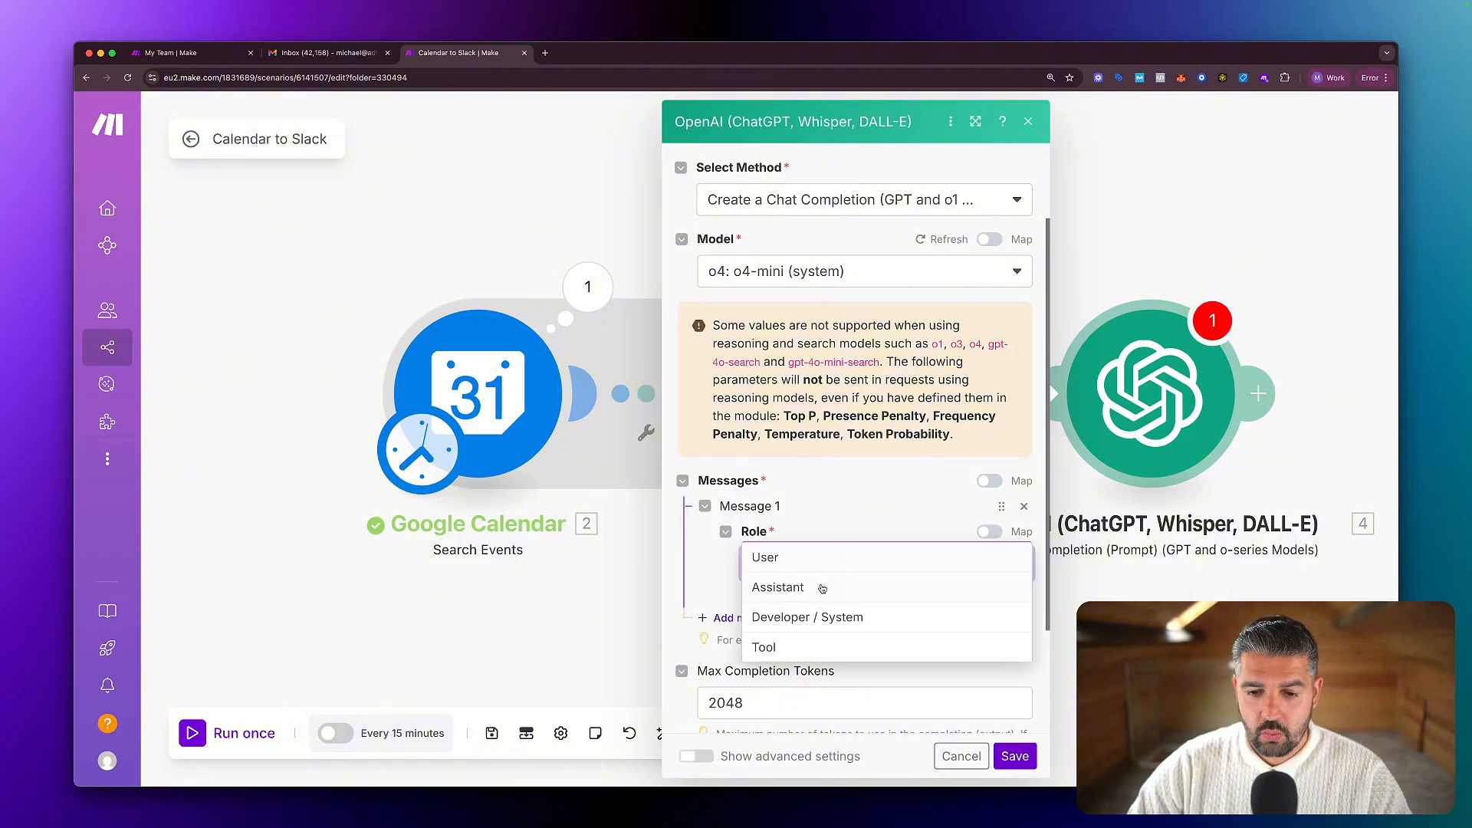
left_click(819, 614)
Begin the Developer / System message's text content with "You're an intelligent writing assistant preparing summaries of todays meetings for".
left_click(793, 633)
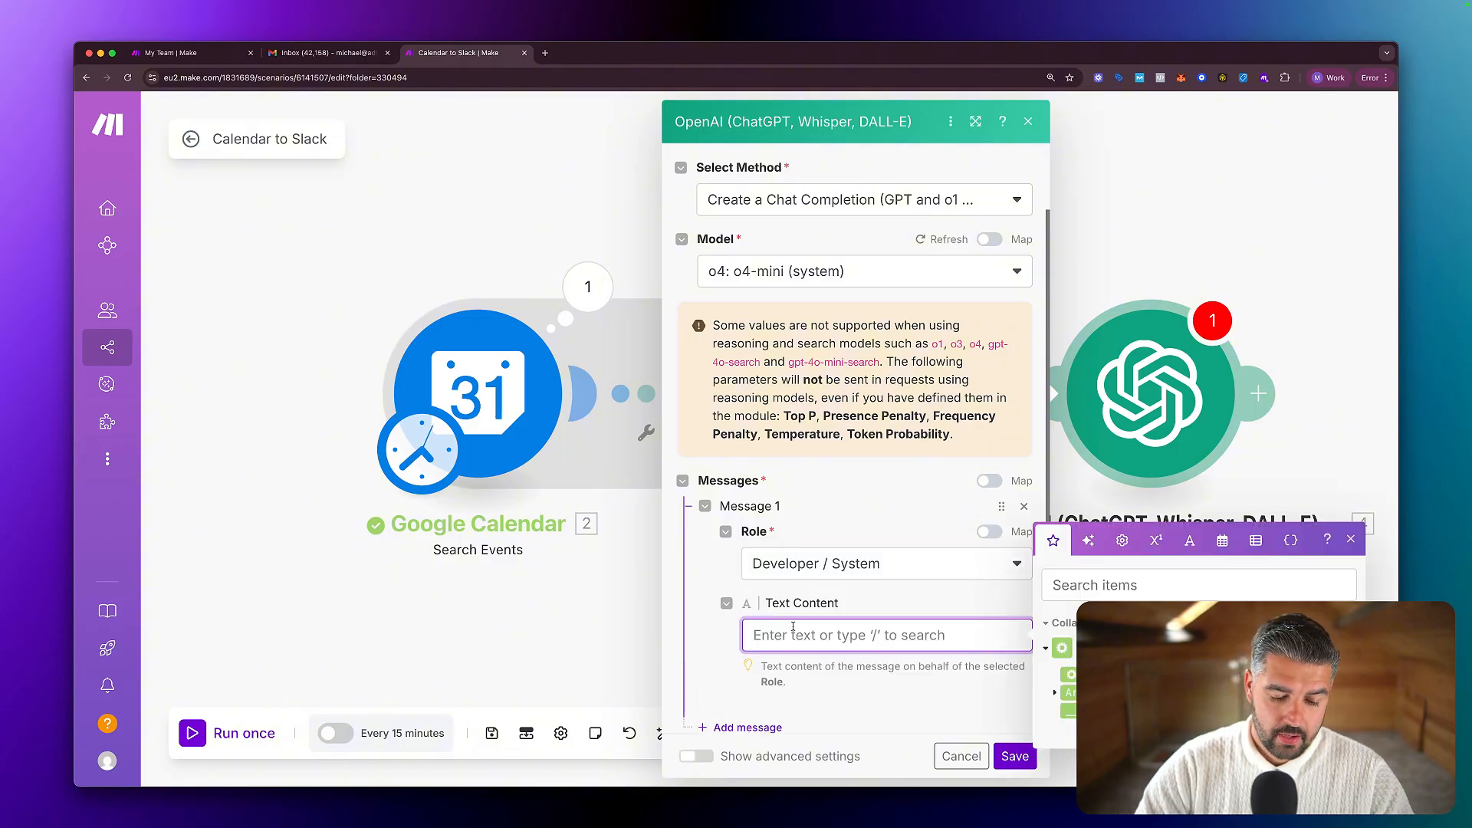
type("You're an in")
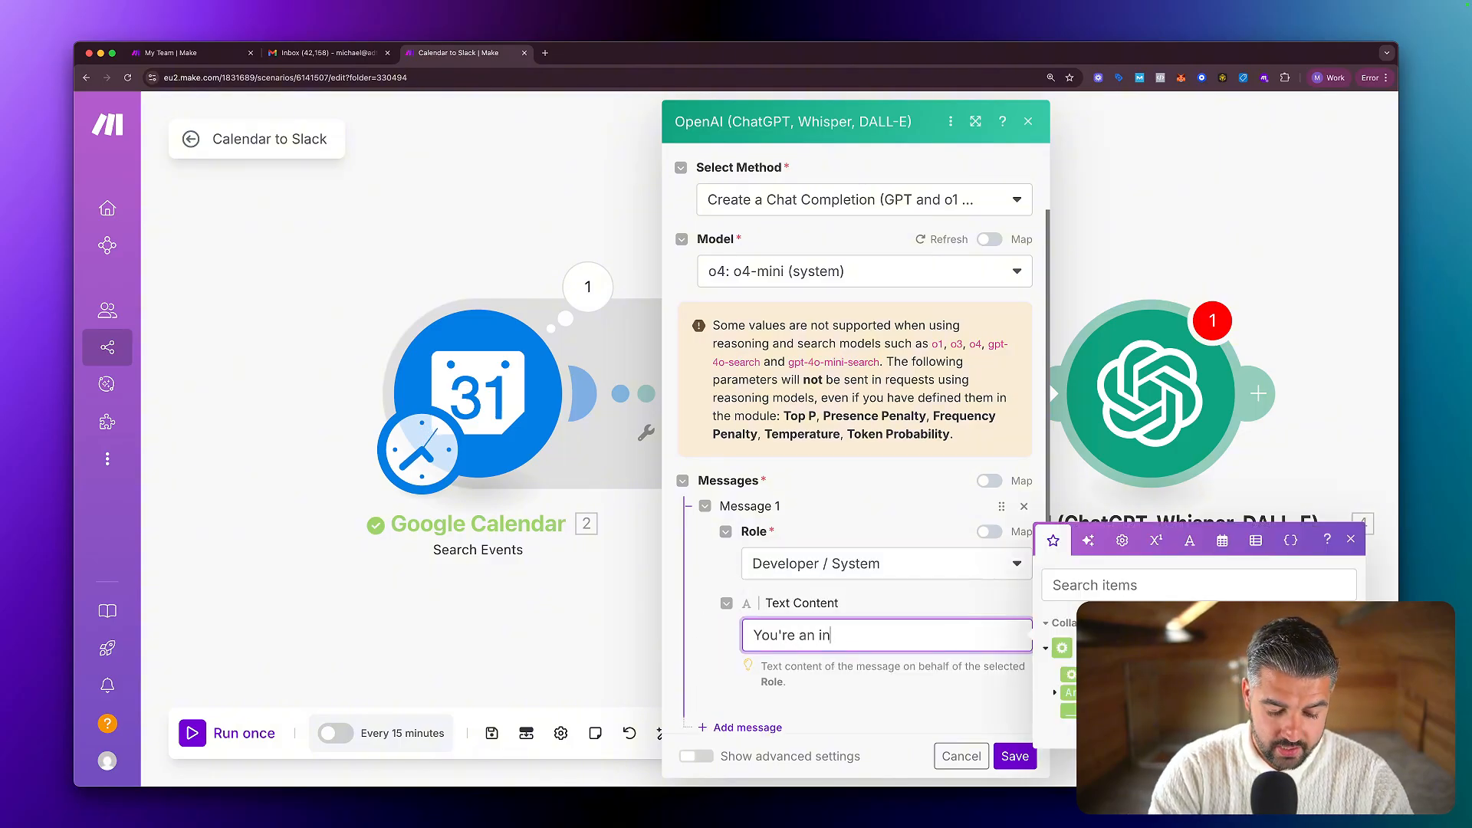
type("telligent wri")
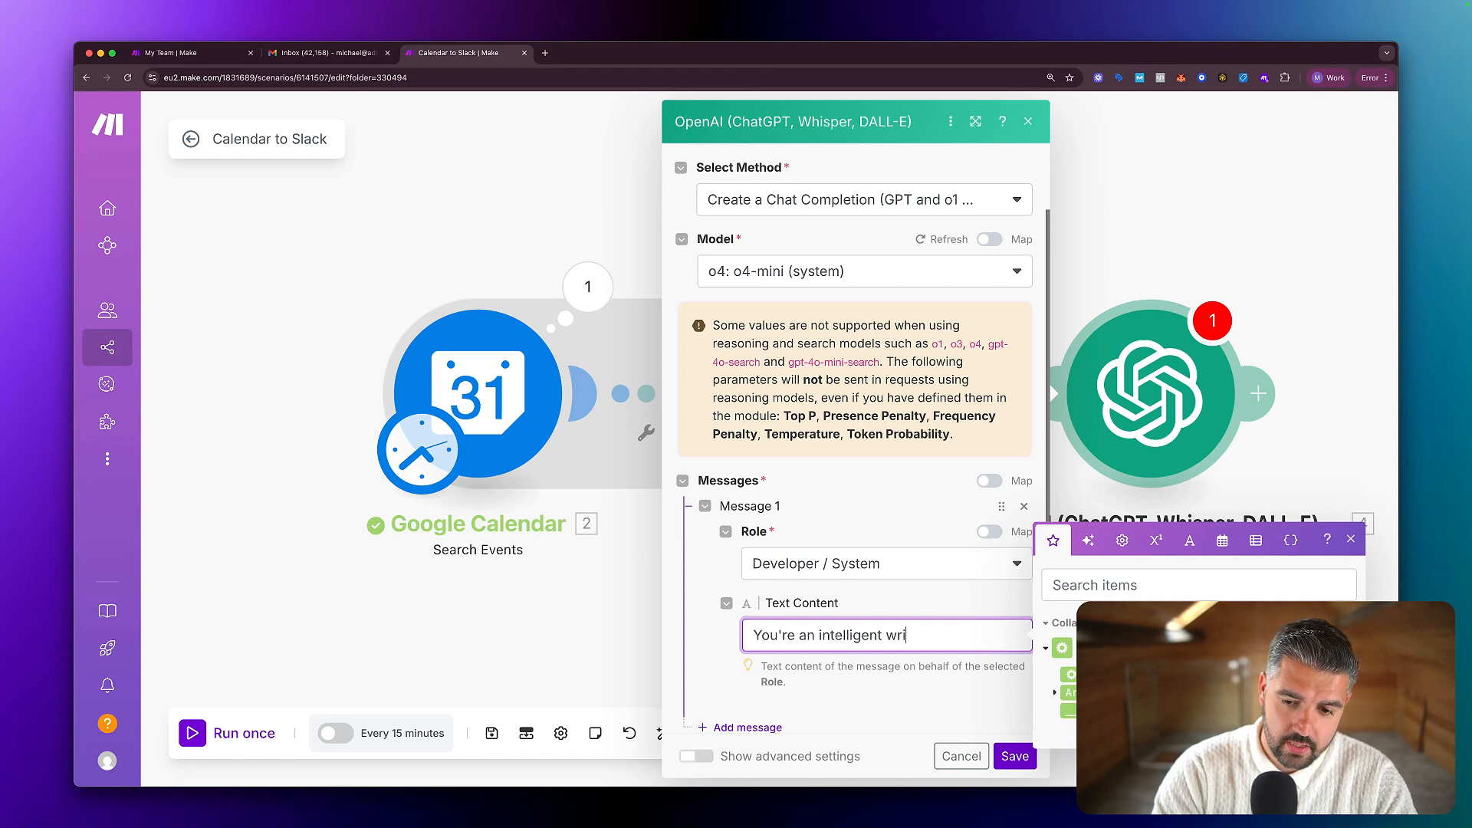
type("ting assistant")
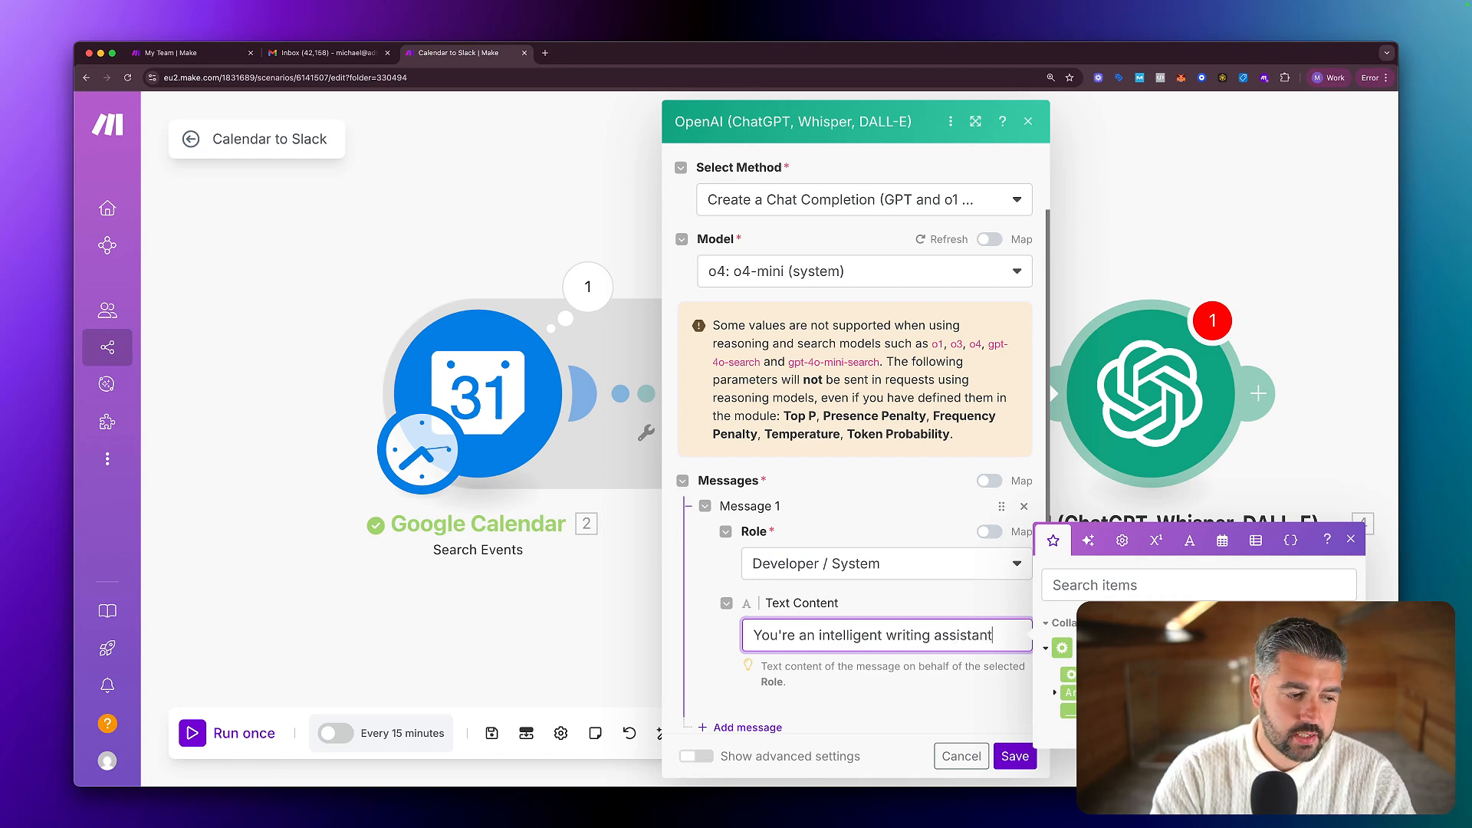
type(" preparing ")
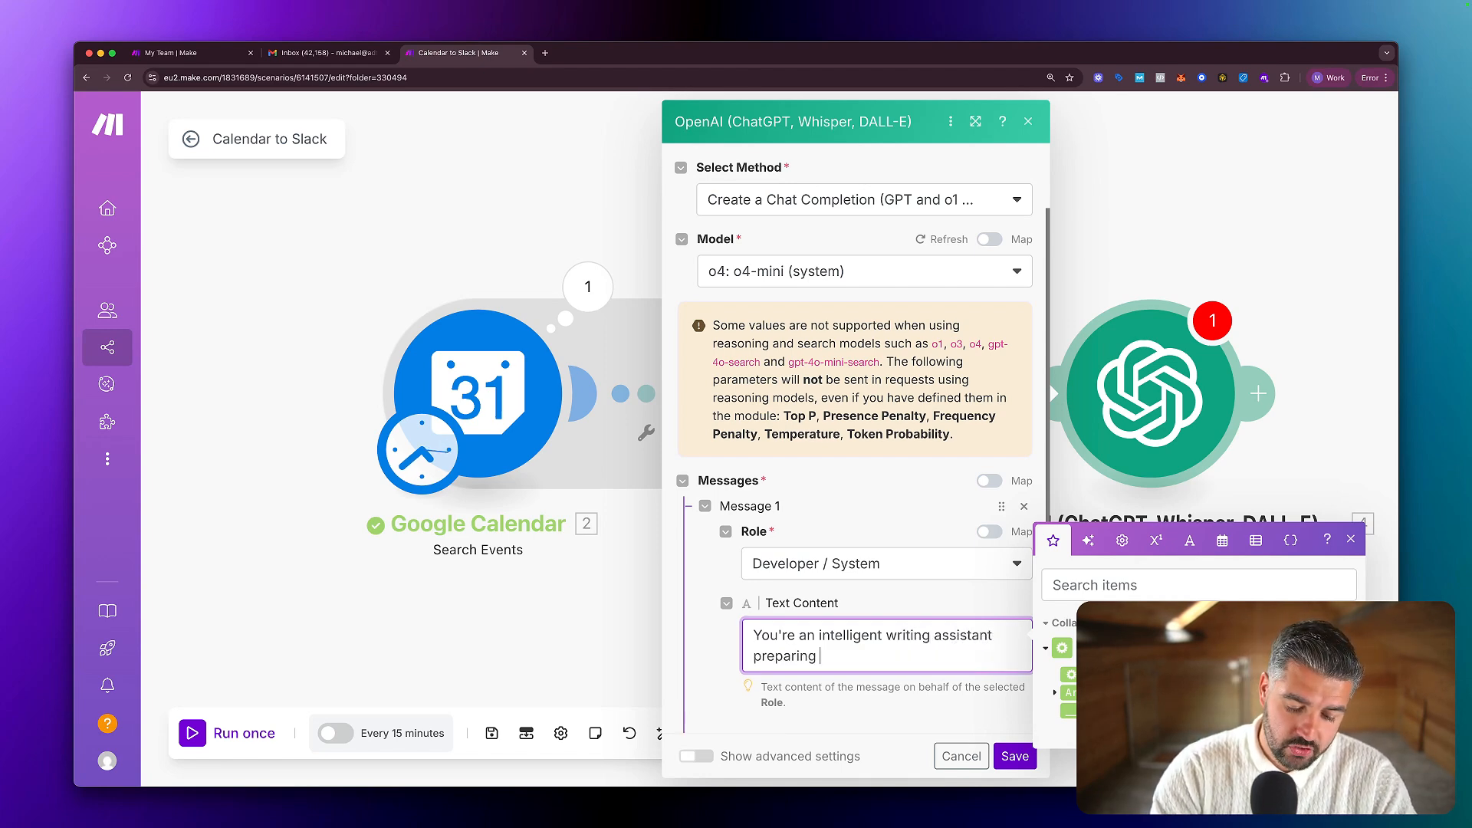
type("summaries of ")
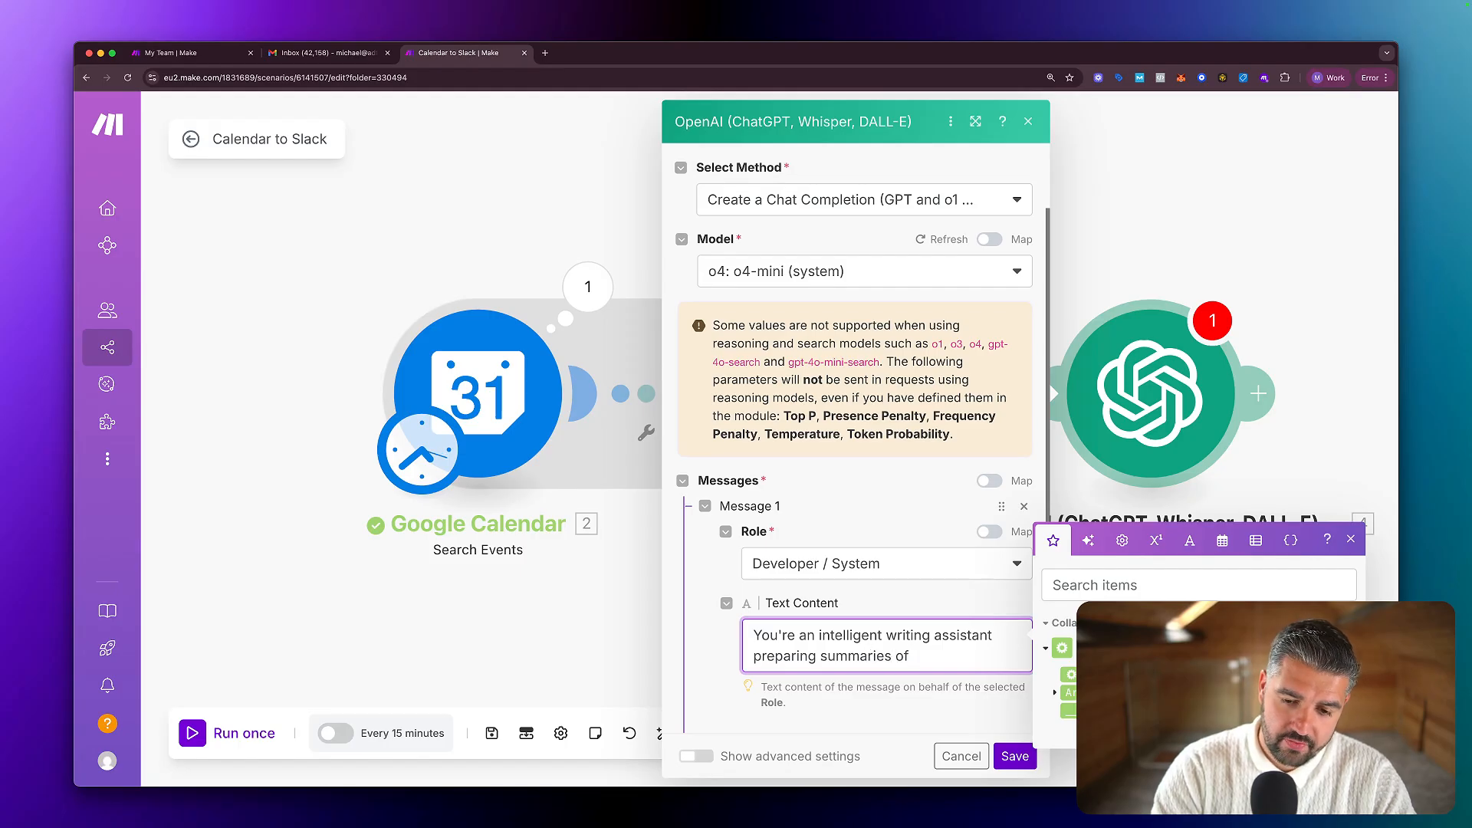
type("t")
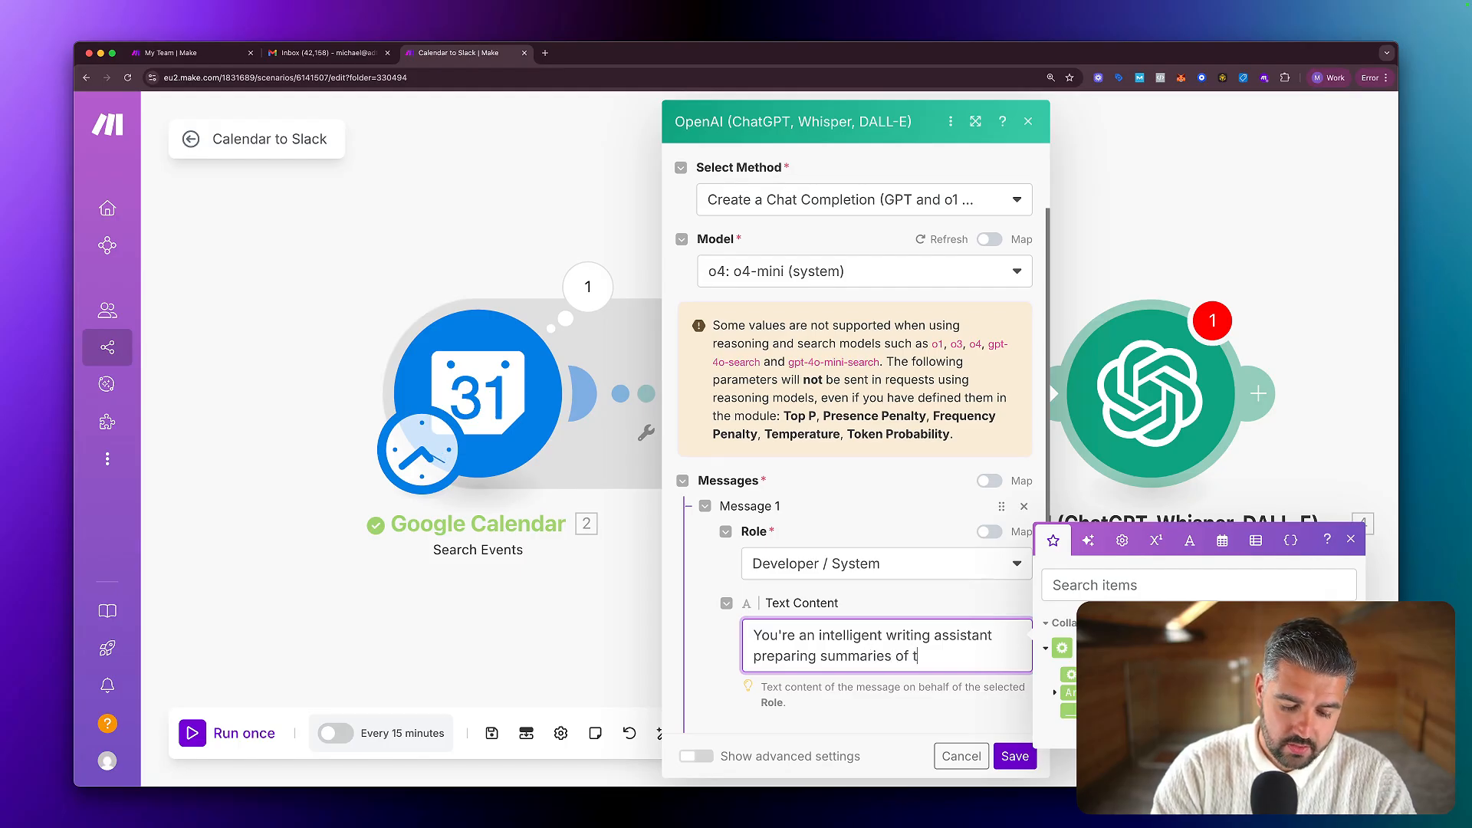
type("odays meetings for")
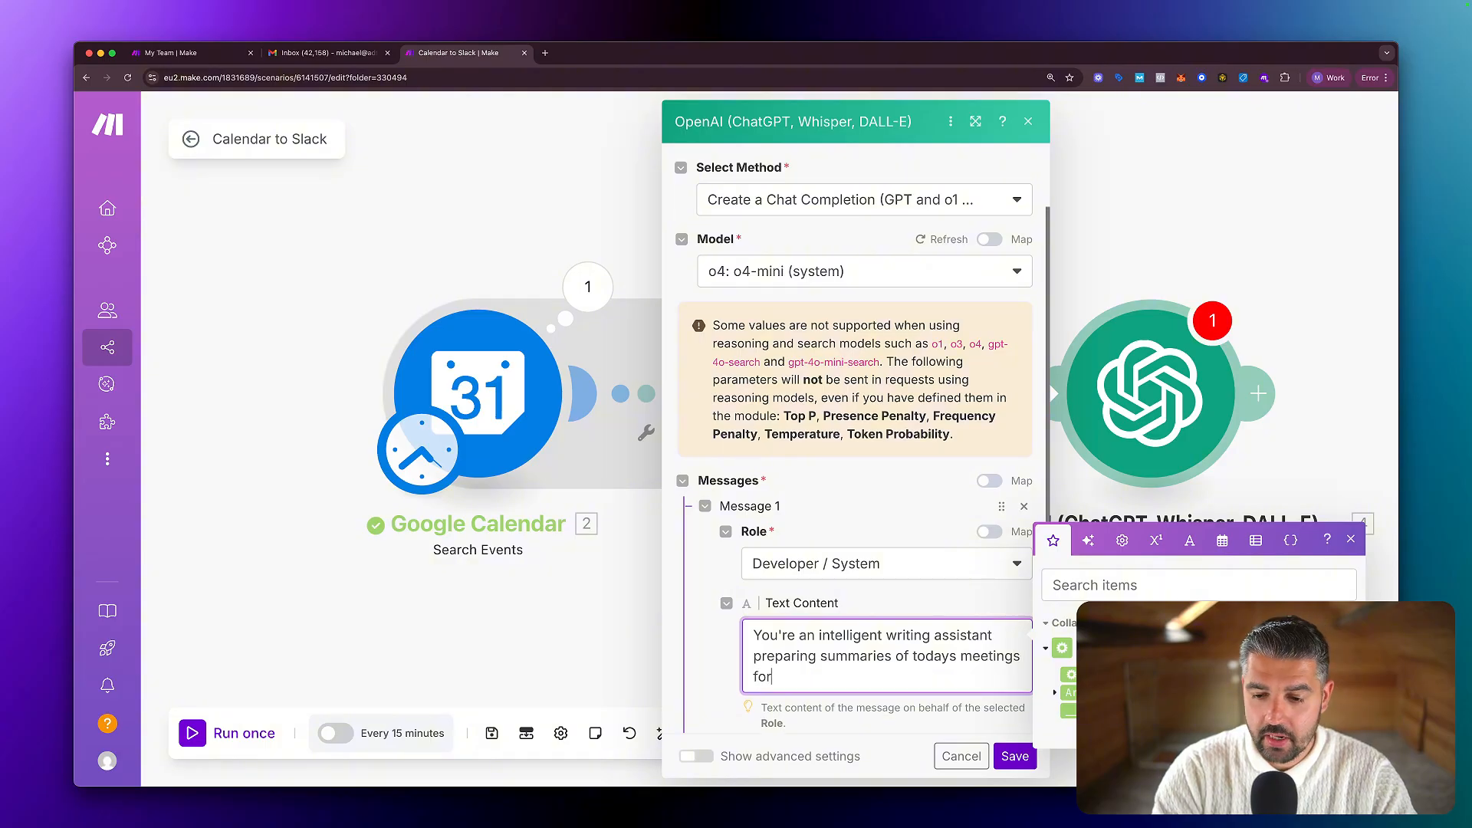
Finish the opening sentence with "a CEO called" and the CEO's first name, and start a new paragraph.
type(" Michael")
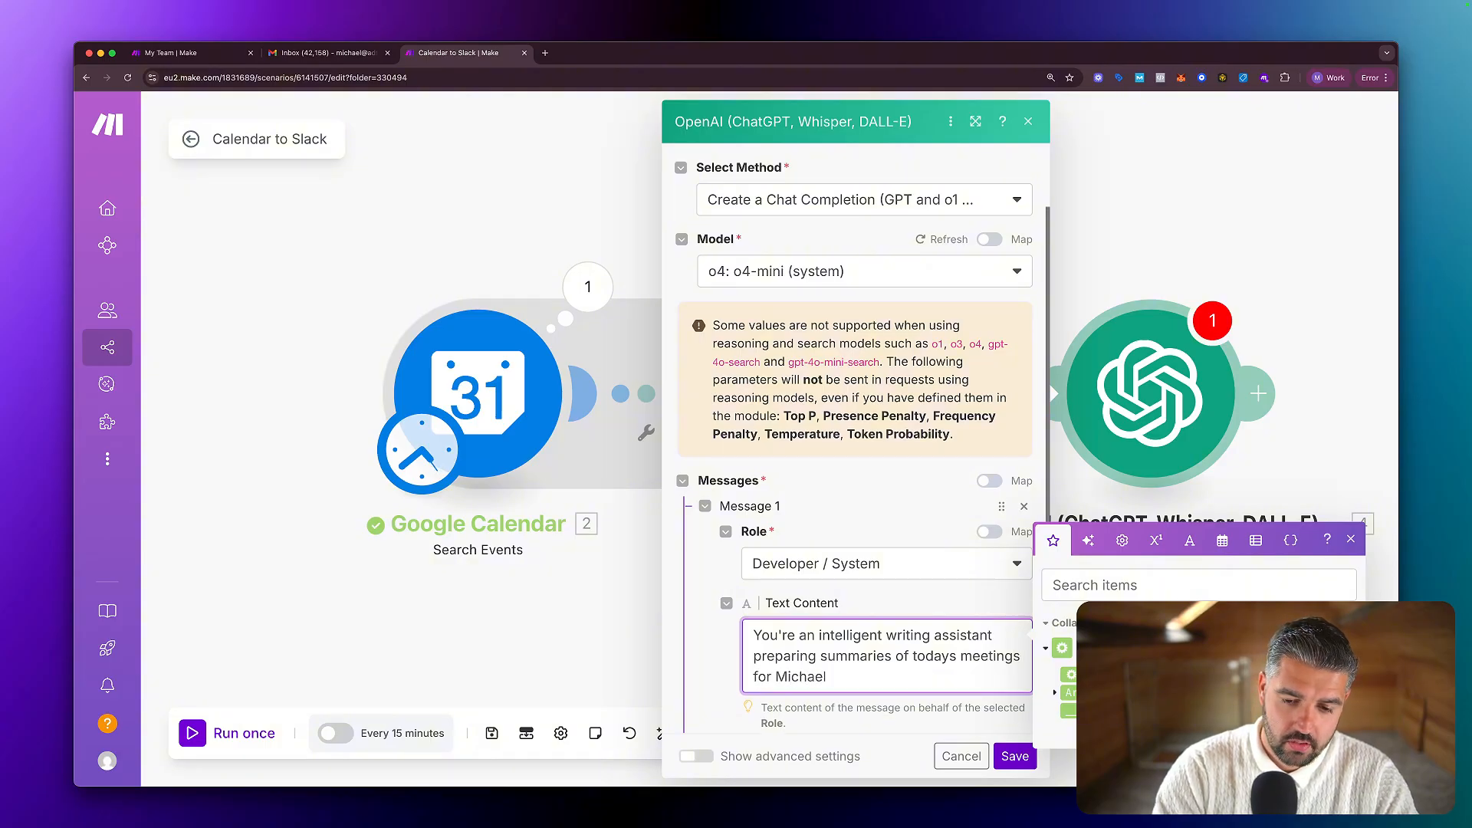
key("BackSpace")
key("BackSpace")
key("BackSpace")
key("BackSpace")
type("th")
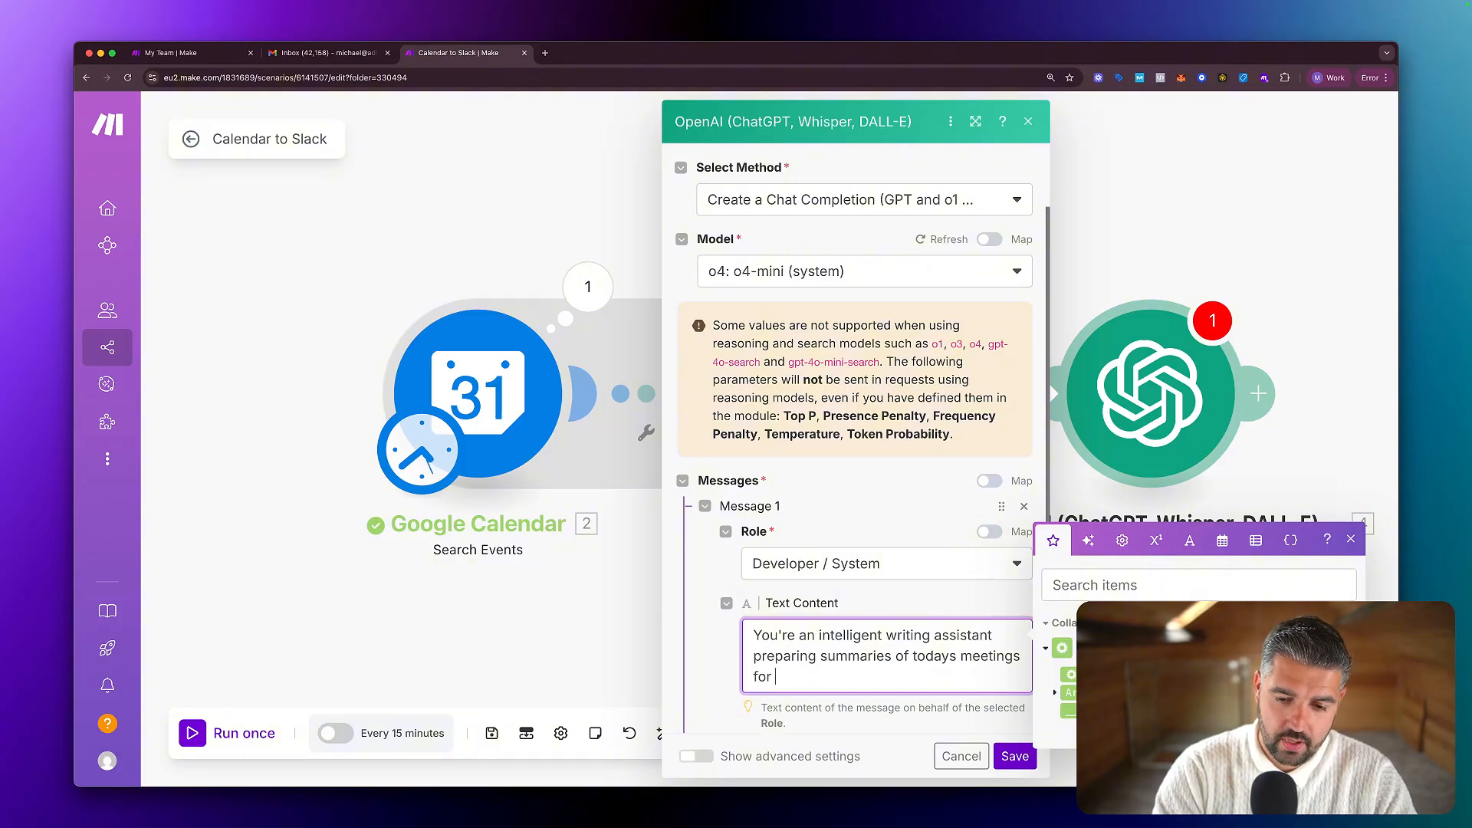
type("a CEO called M")
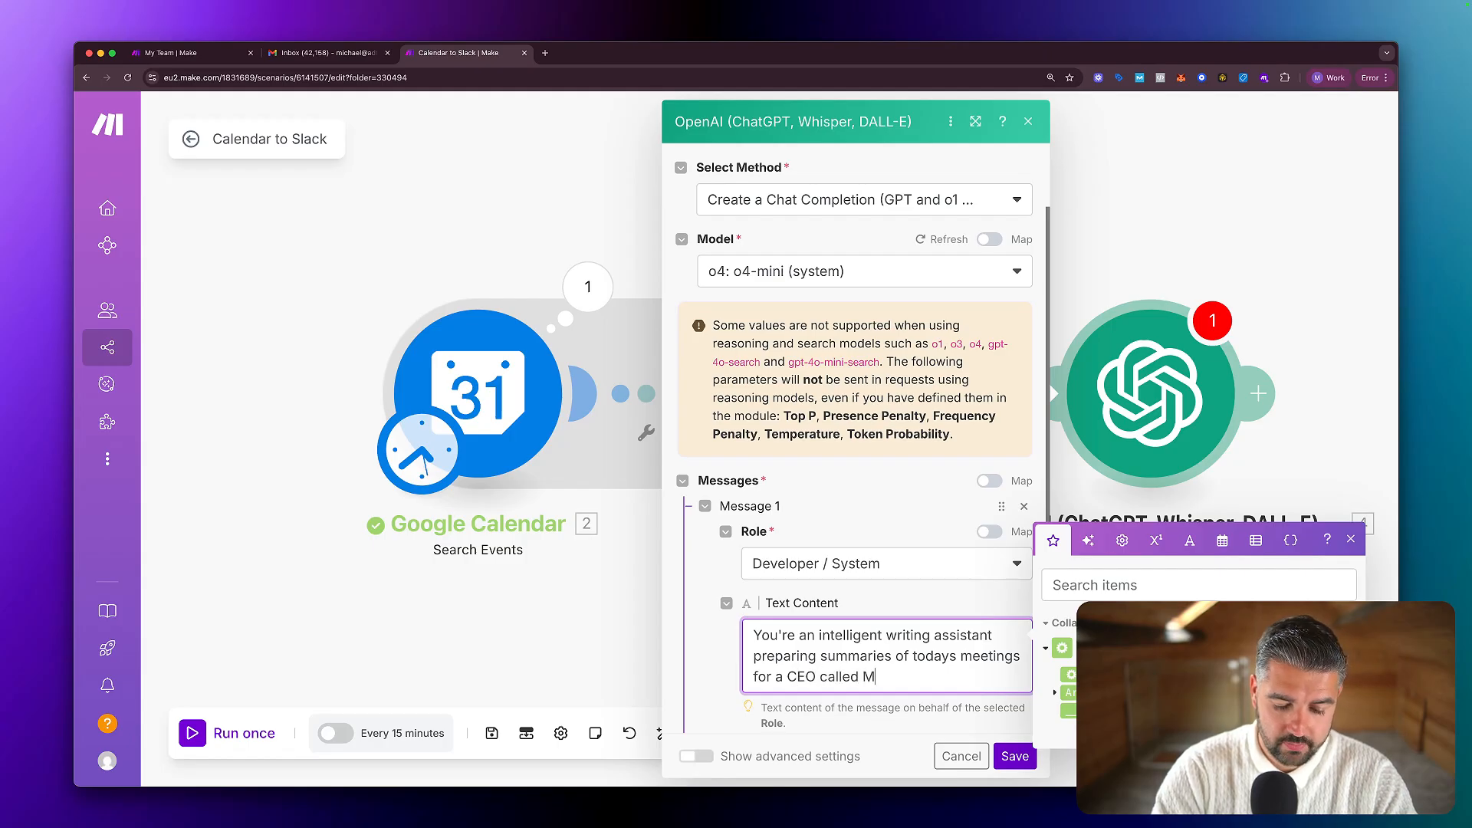
type("ichae")
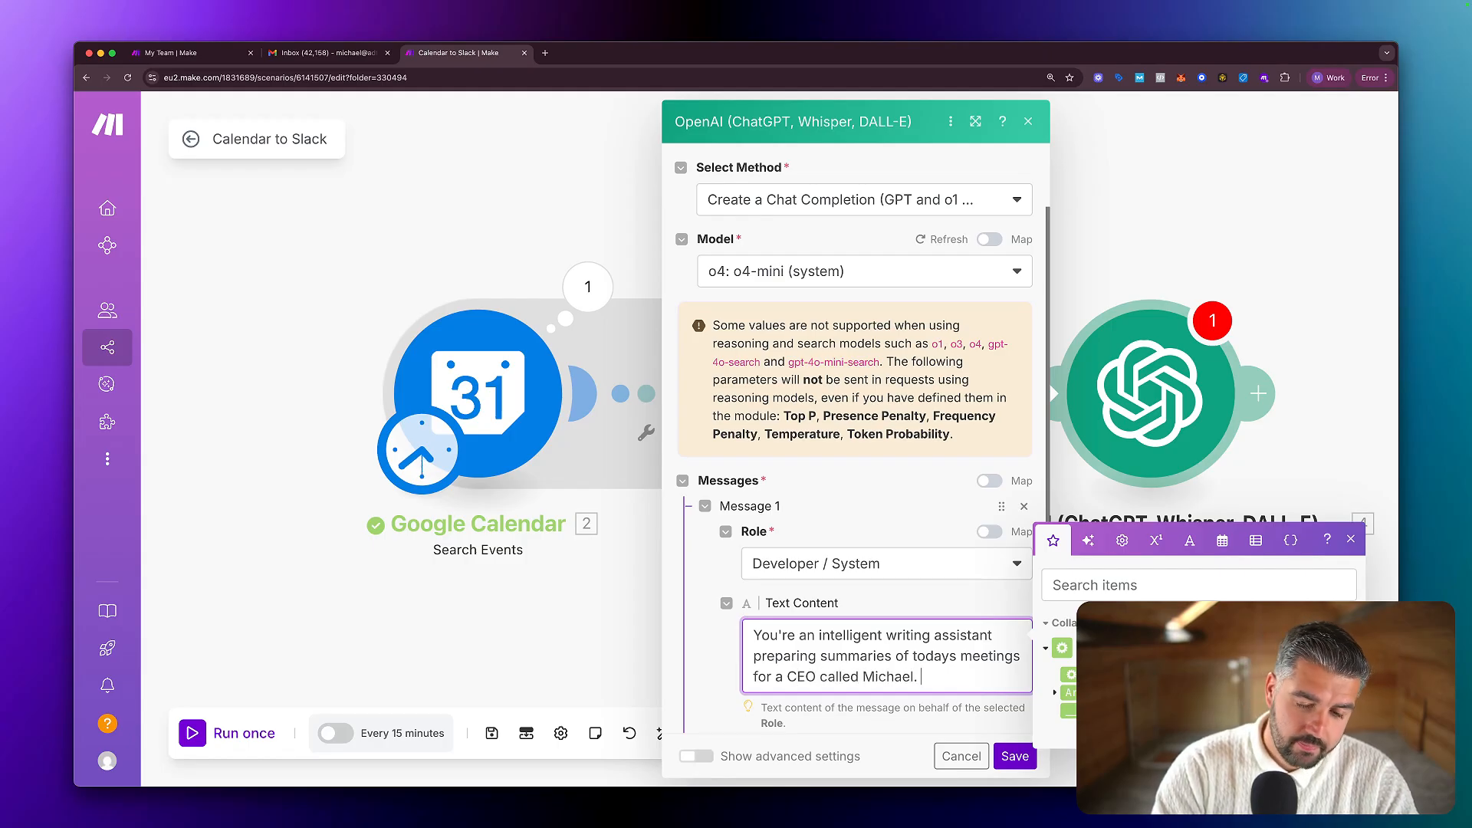
type("l.")
key("Return")
key("Return")
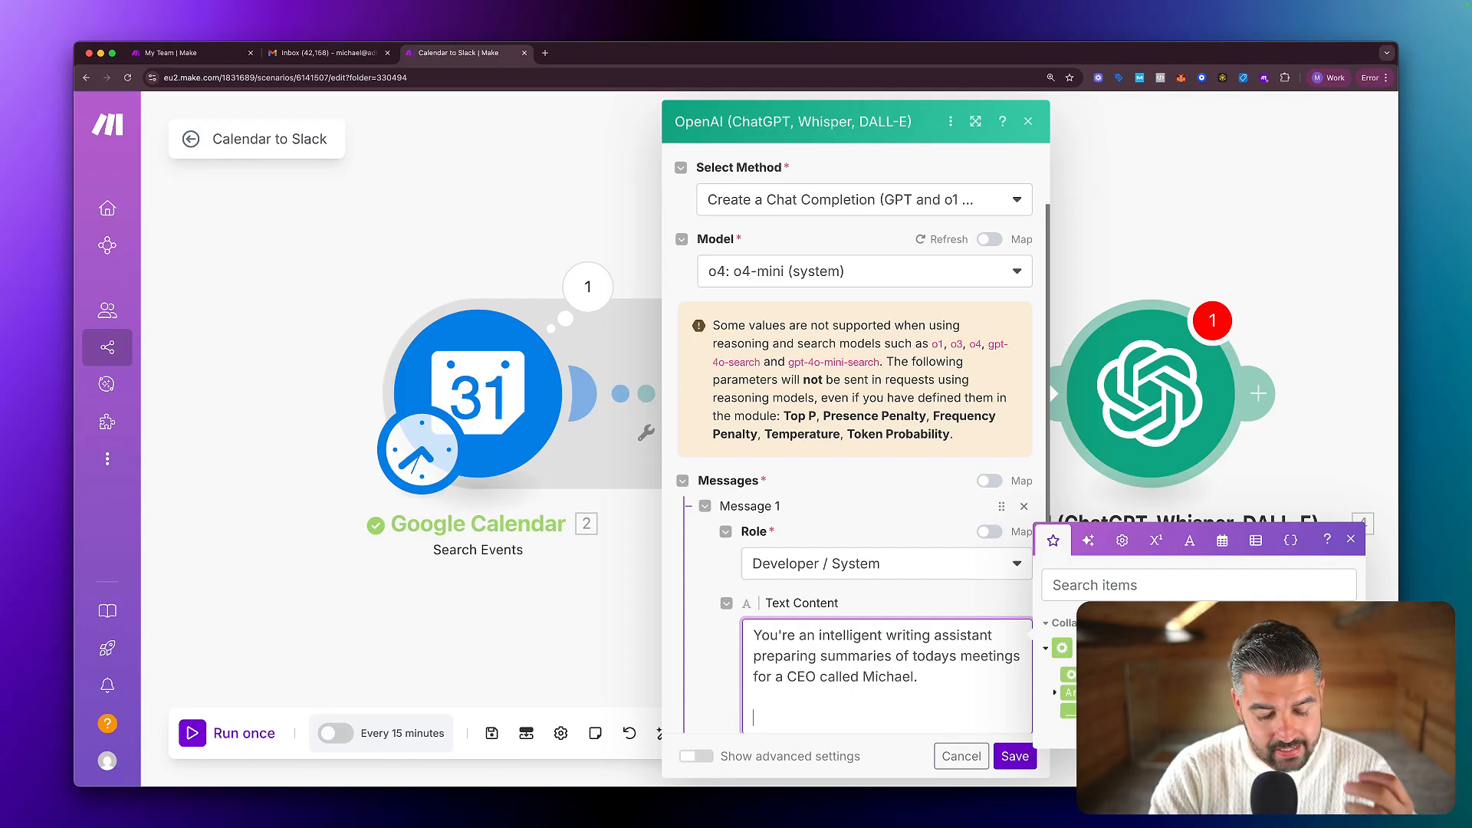
type("If there")
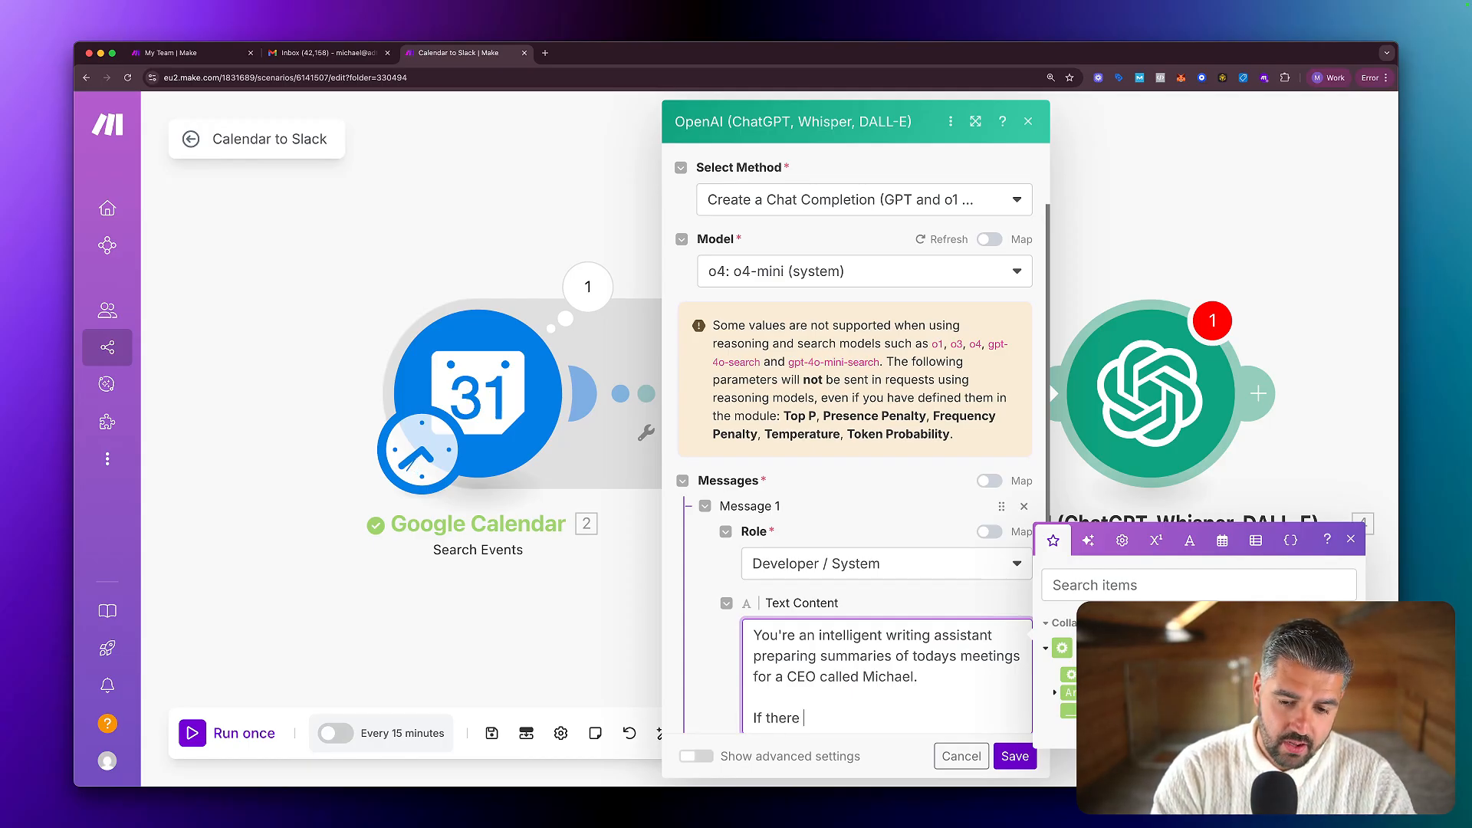
key("BackSpace")
key("BackSpace")
key("BackSpace")
key("BackSpace")
key("BackSpace")
key("BackSpace")
key("BackSpace")
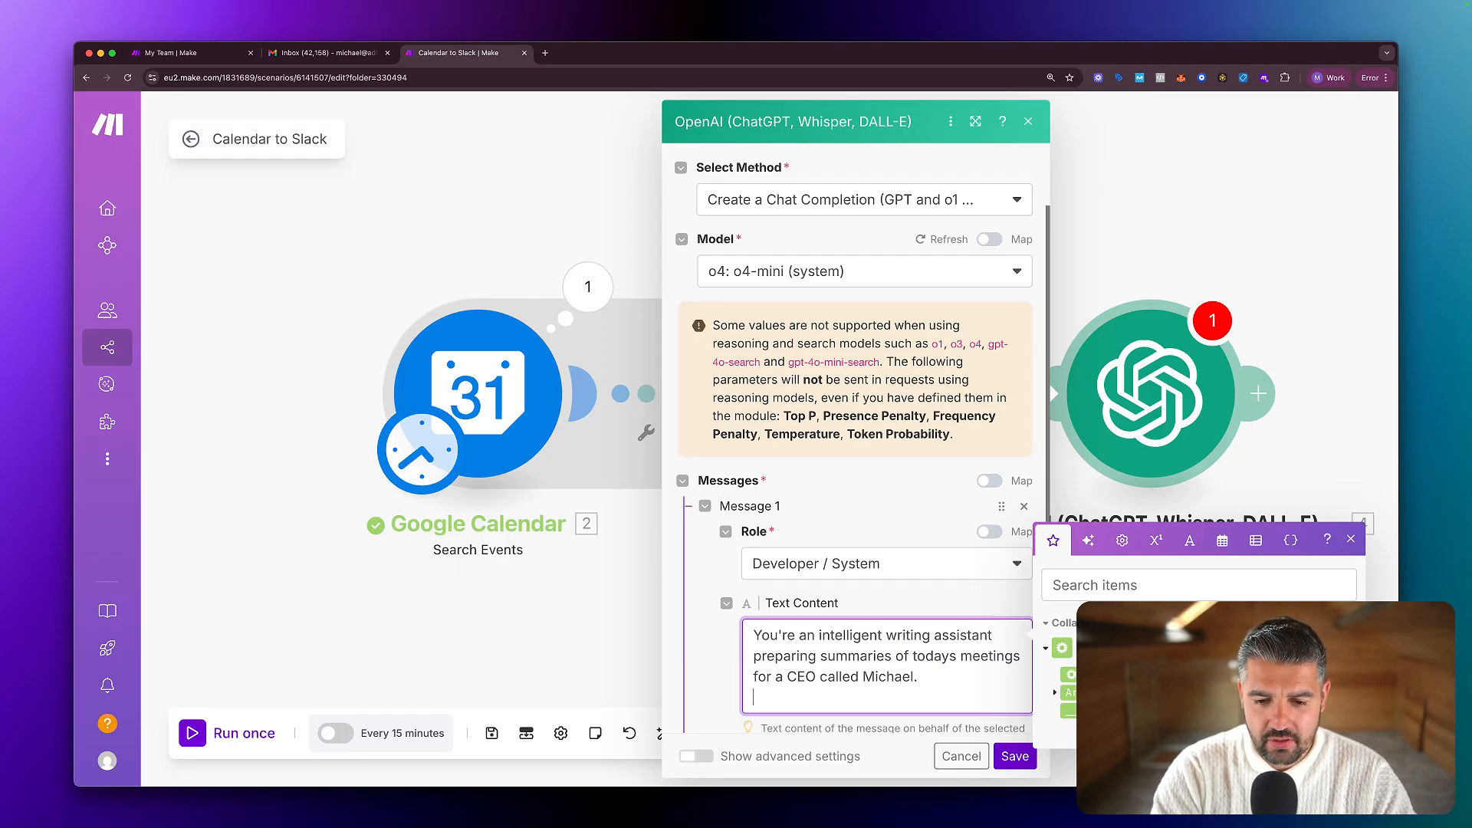
Start the second paragraph of the system message with "You will be given an array of meetings,".
type("You ")
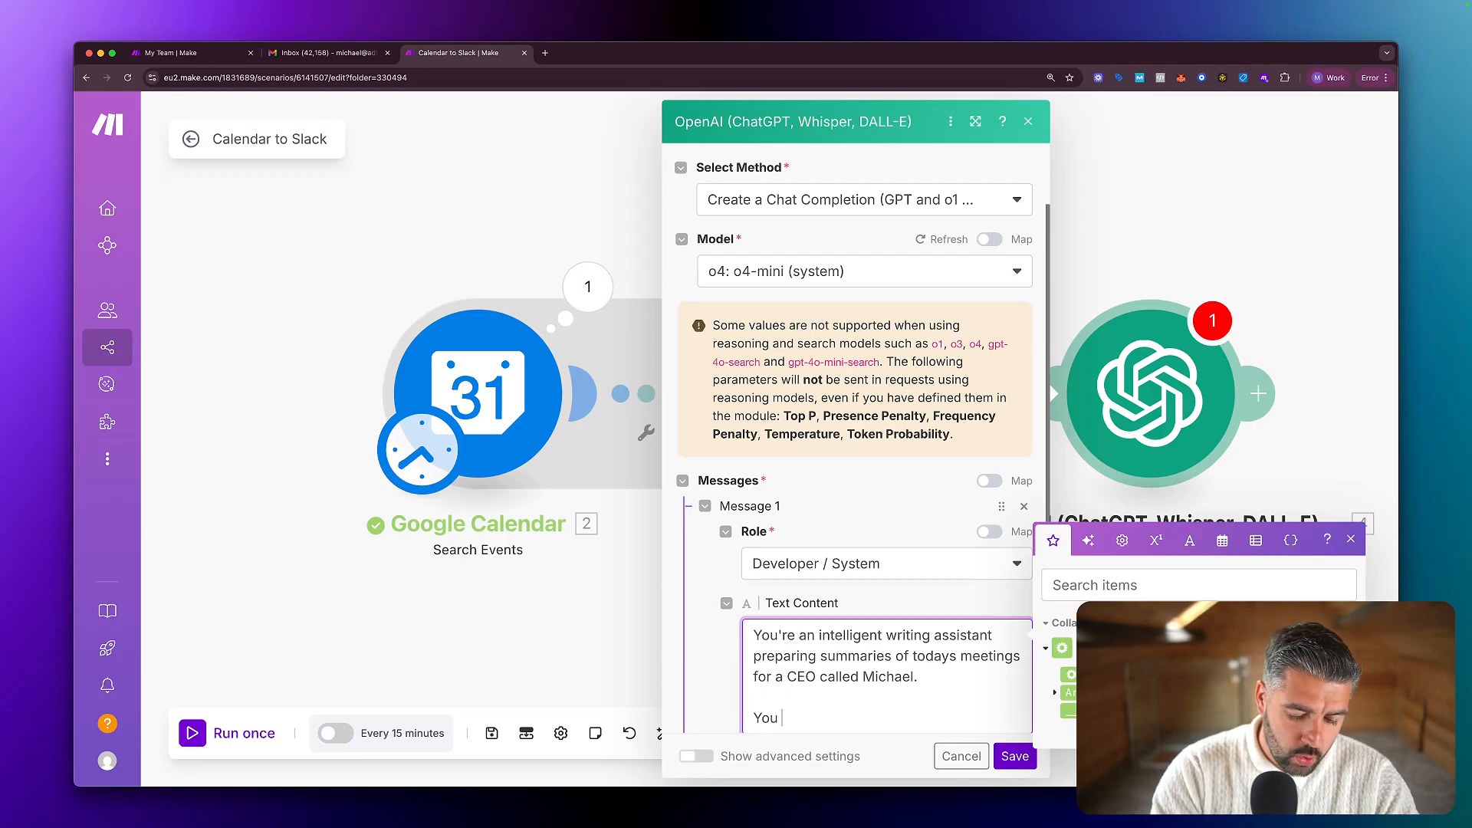
type("will be given a")
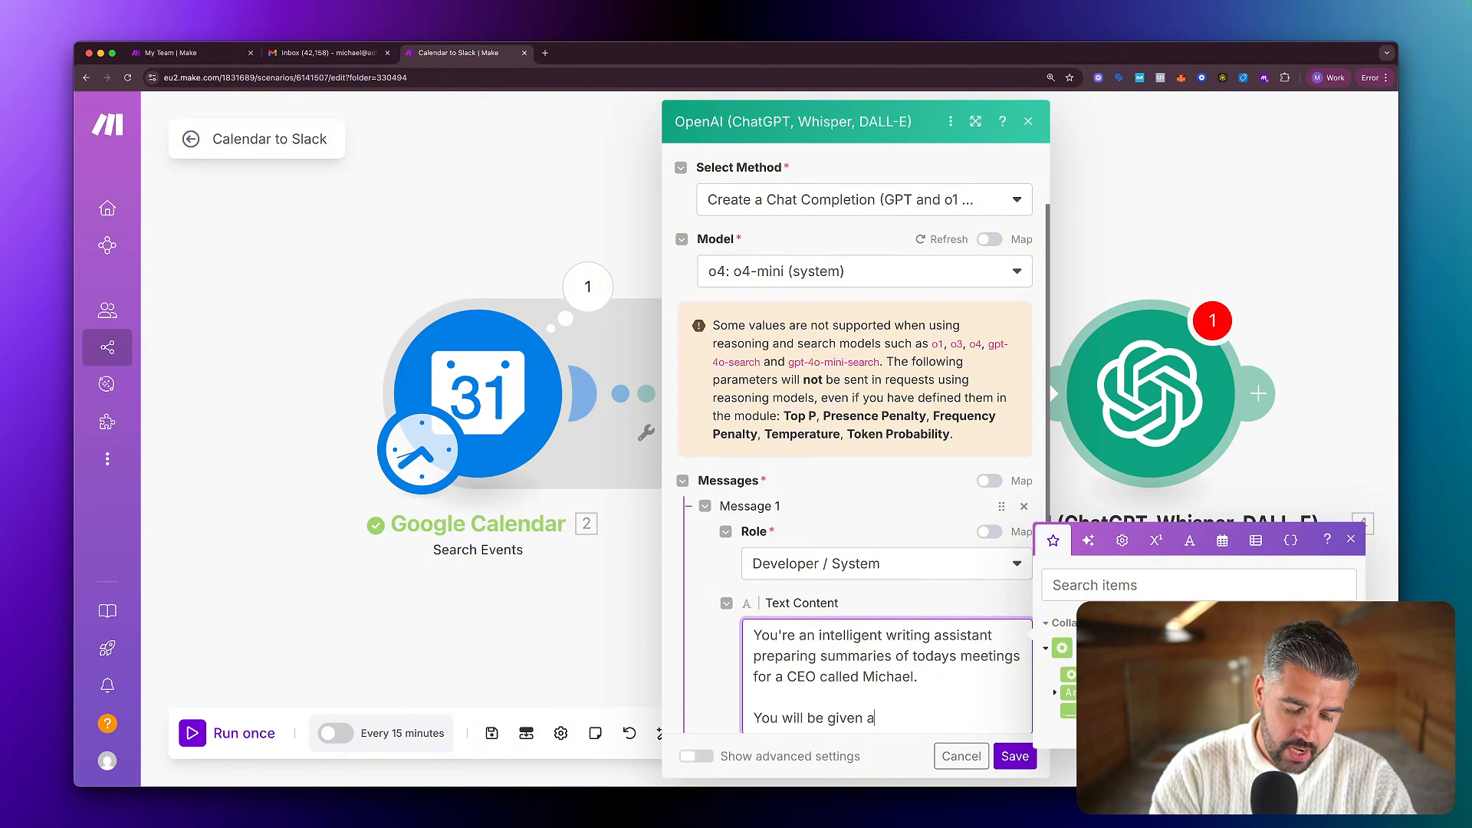
type("n array of")
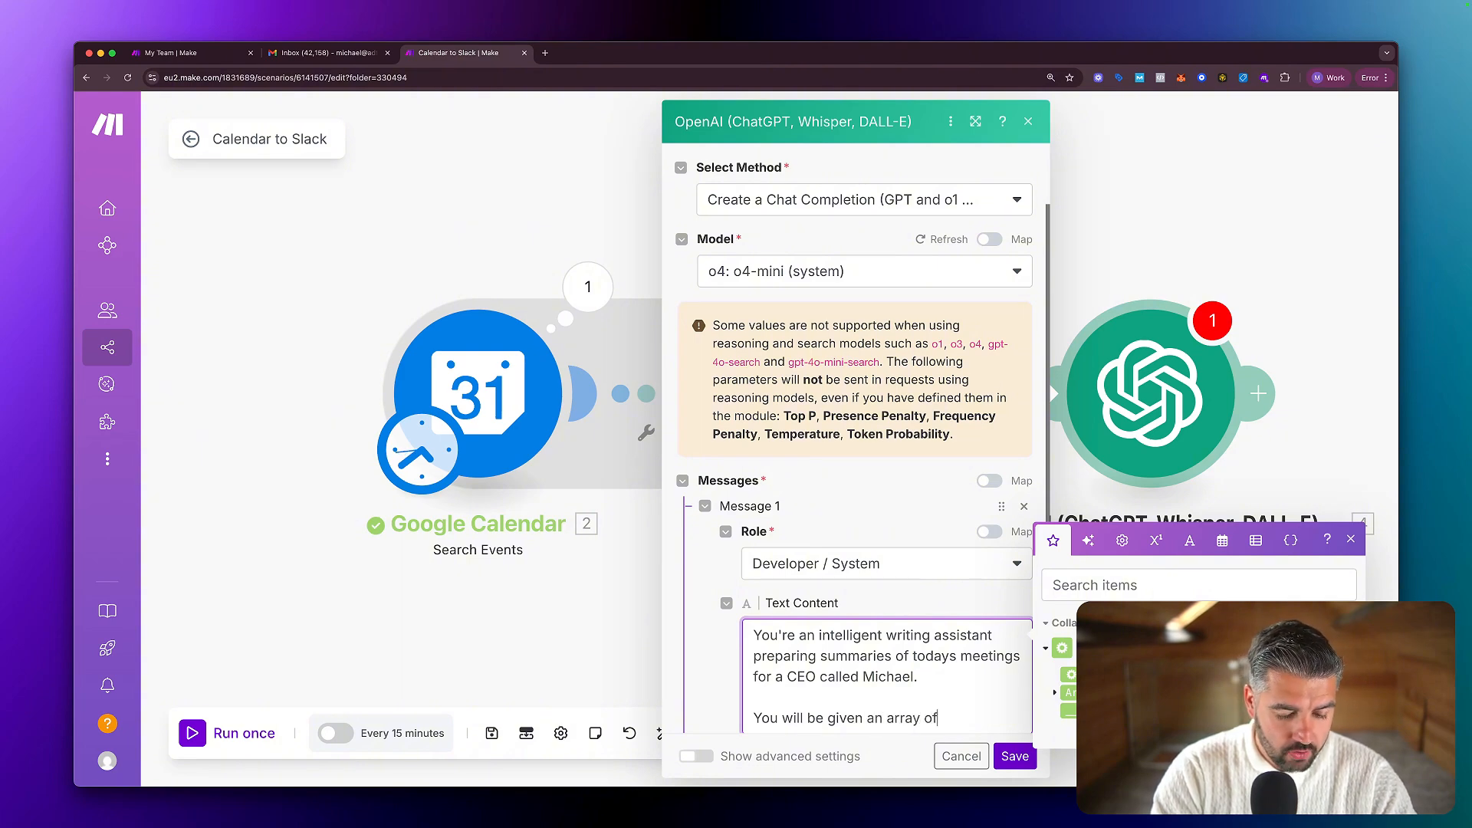
type(" meetings")
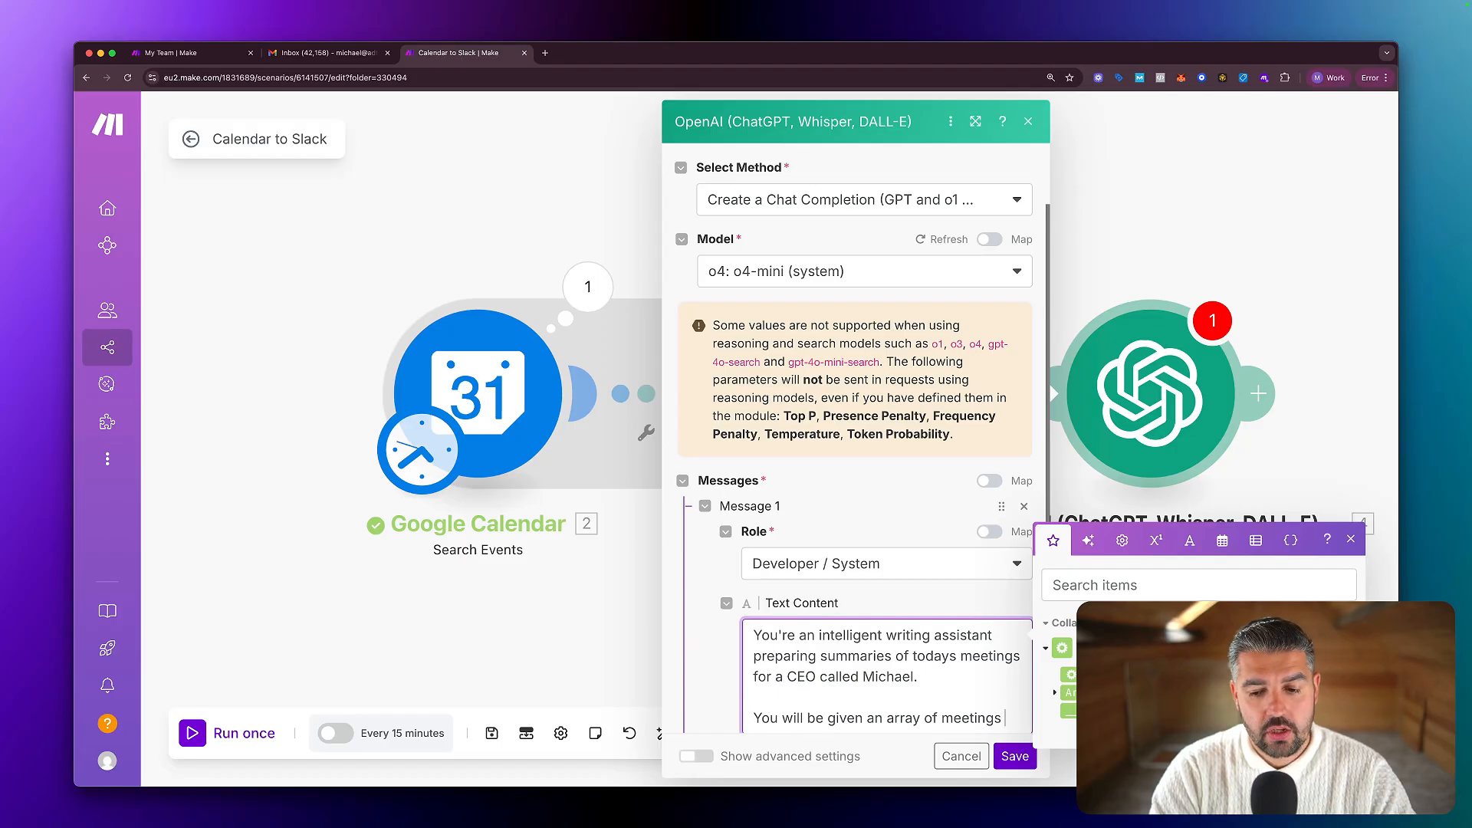
type("- ")
type(", ")
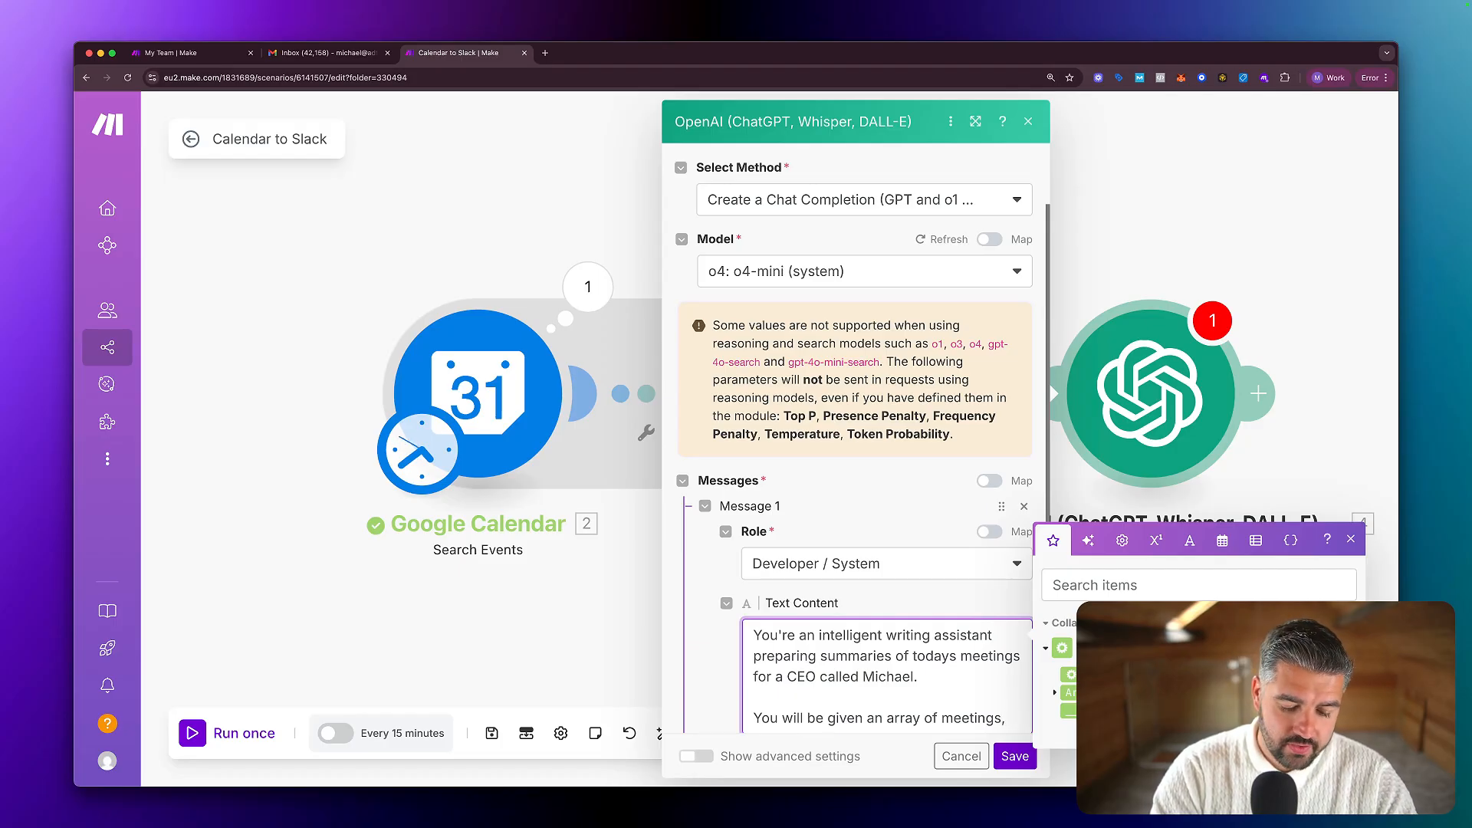
Complete the second paragraph with "your job is to summarise each of these meetings indvidually and provide clearly formatted outputs.".
type("your job is to s")
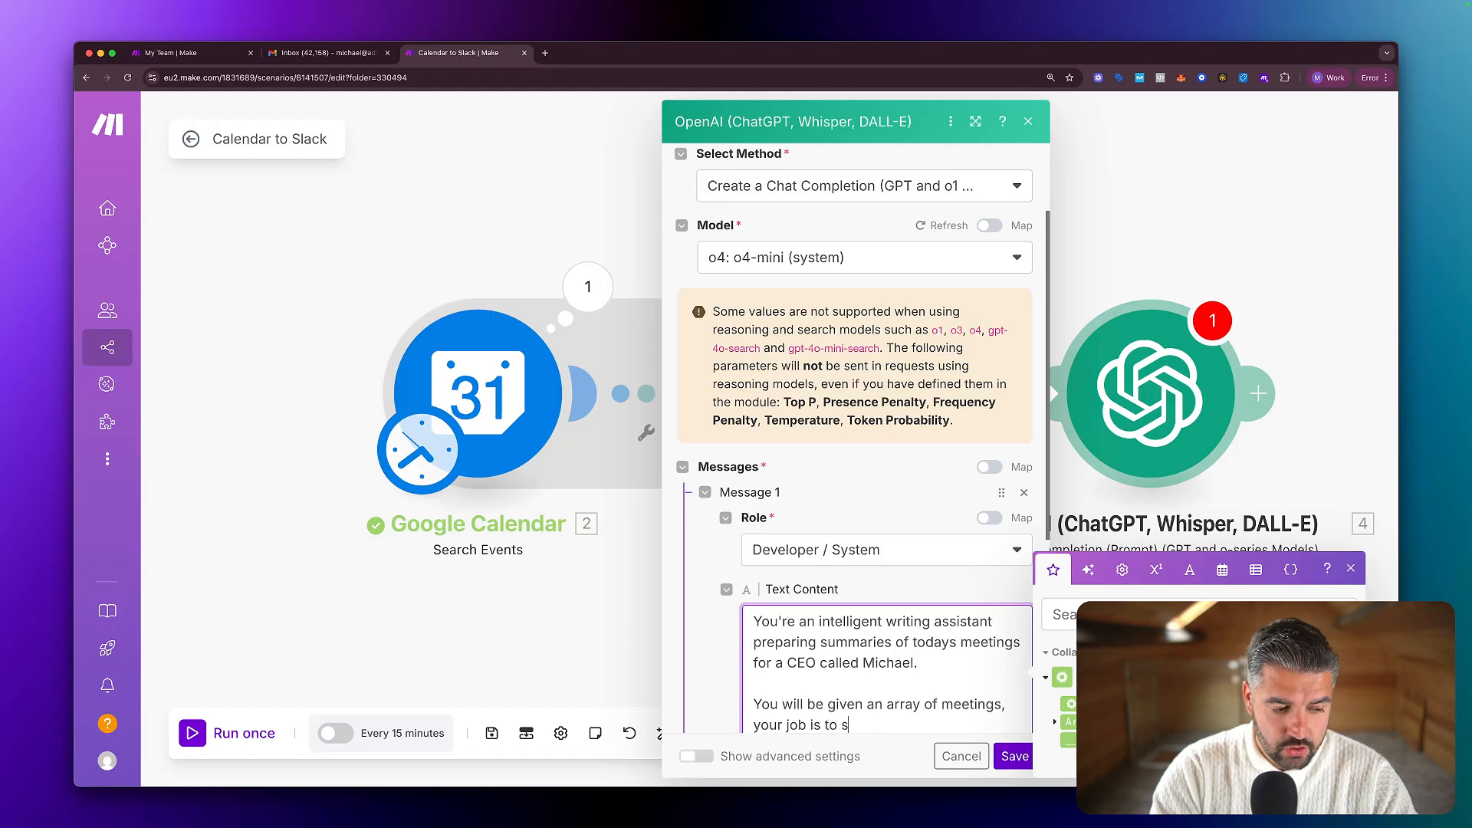
type("ummarise each of")
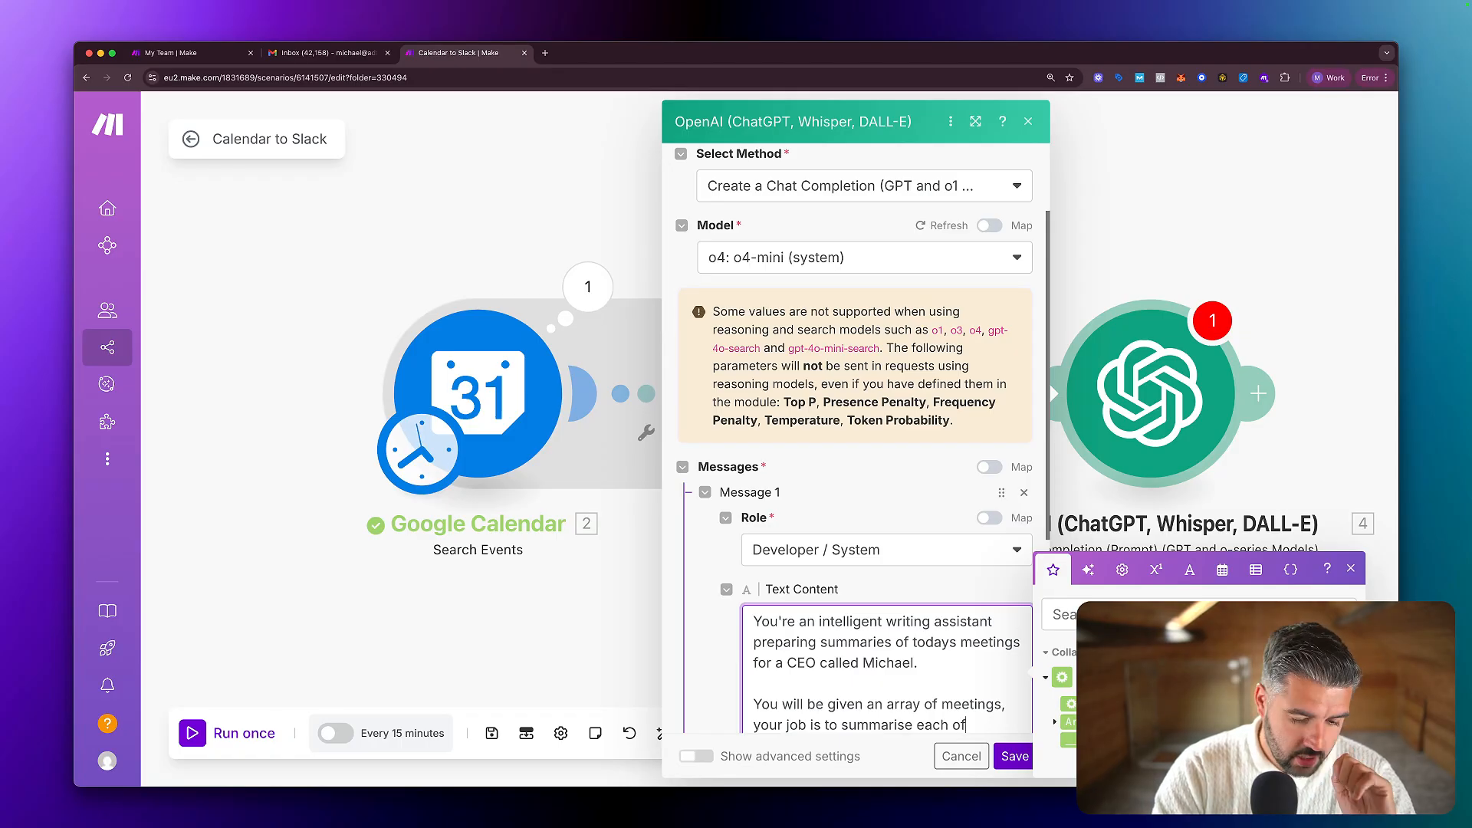
type("thes")
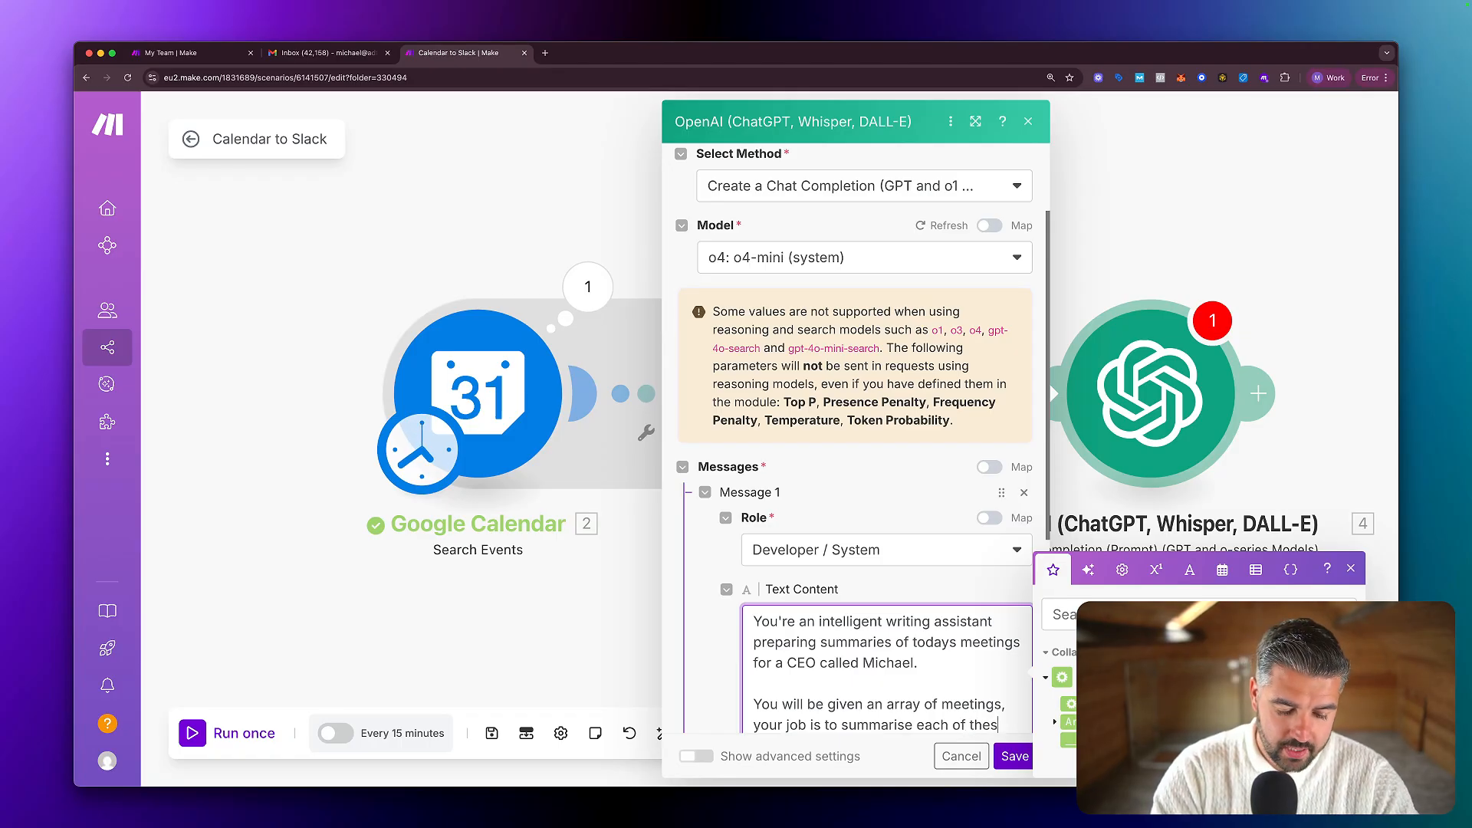
type("e meetings indviidually and ")
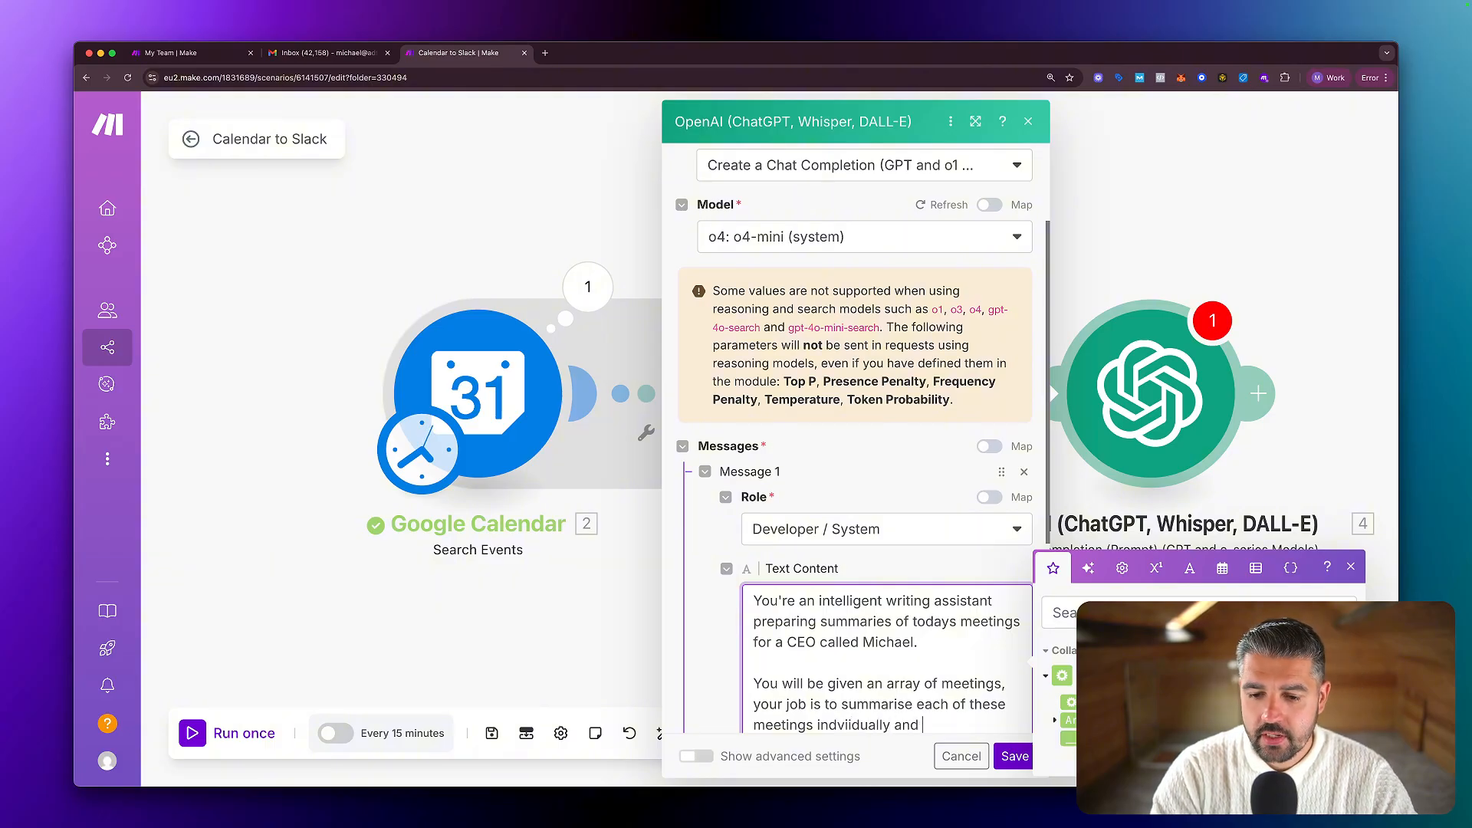
type("provide ")
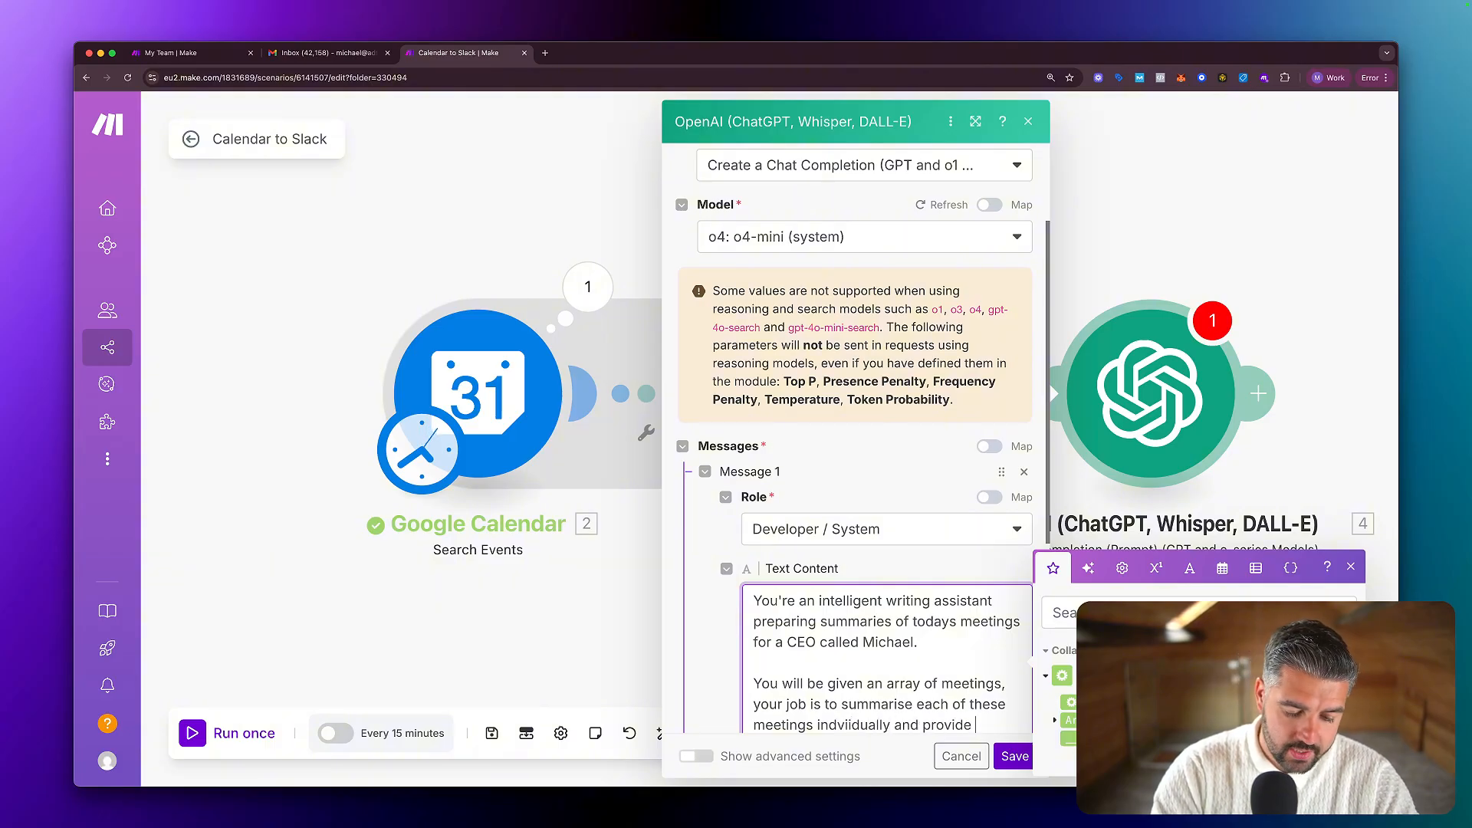
type("clearly formatte")
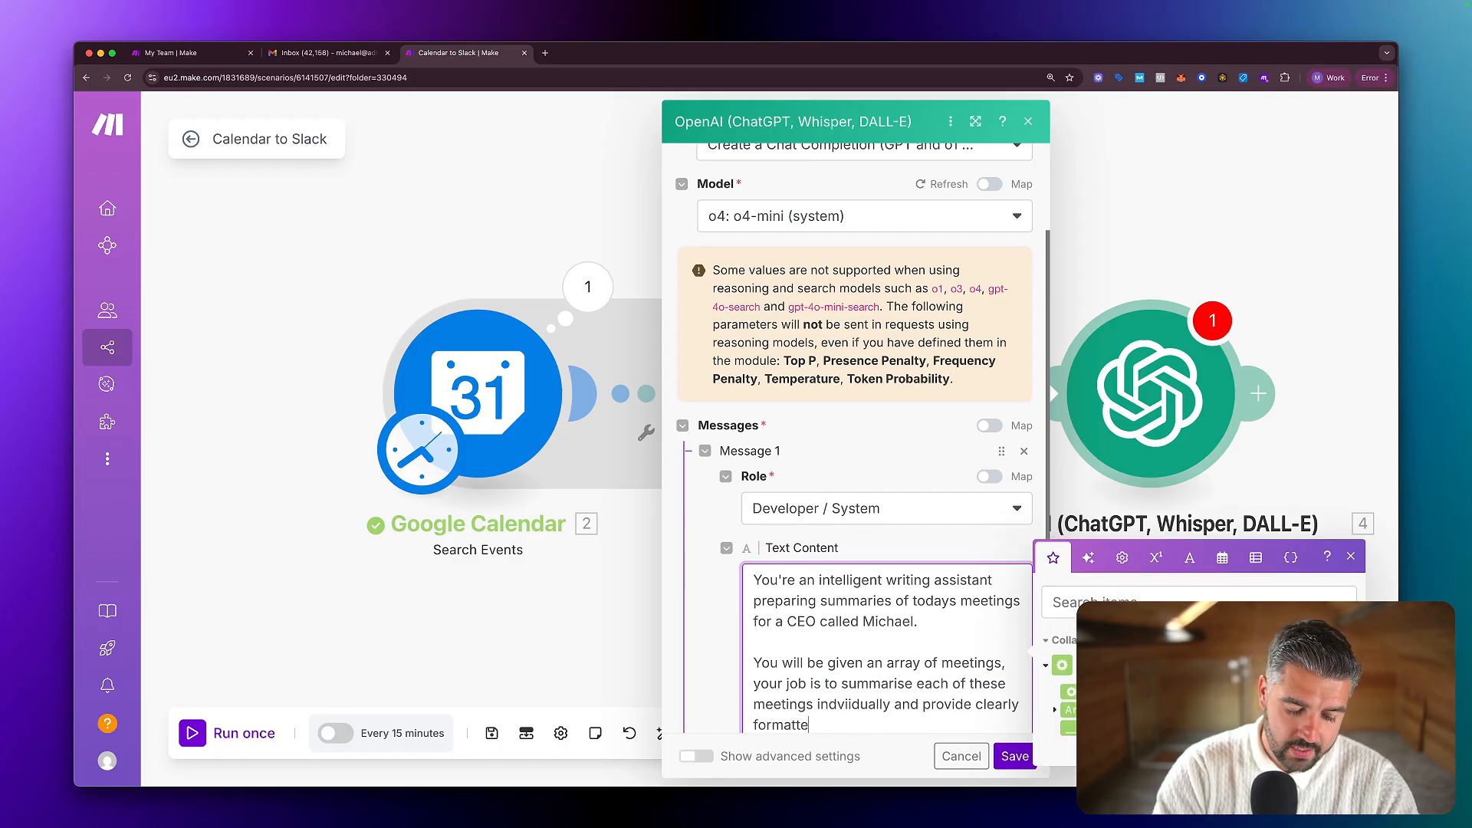
type("d outputs")
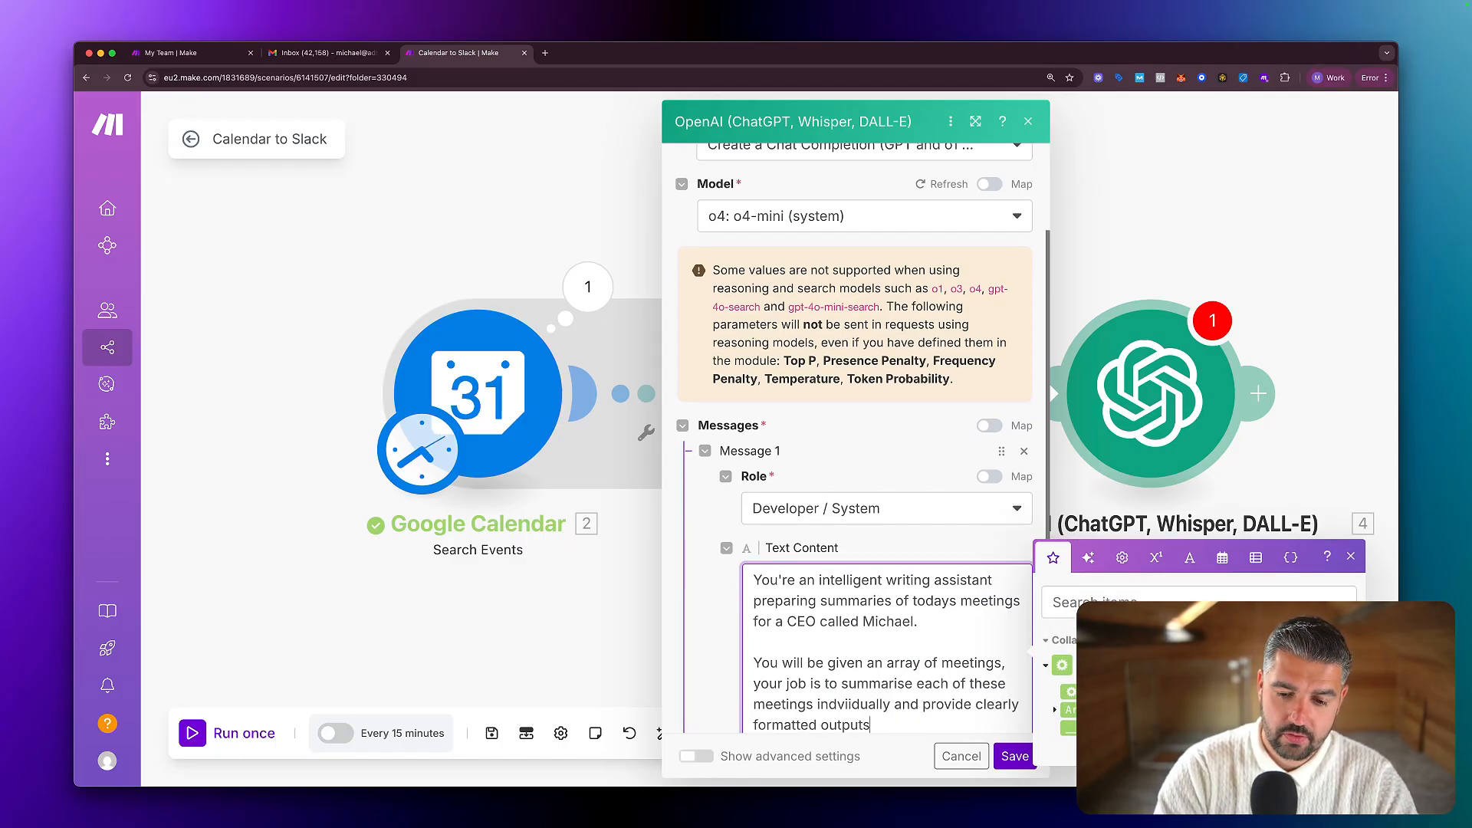
type(".")
scroll(845, 530, "down", 2)
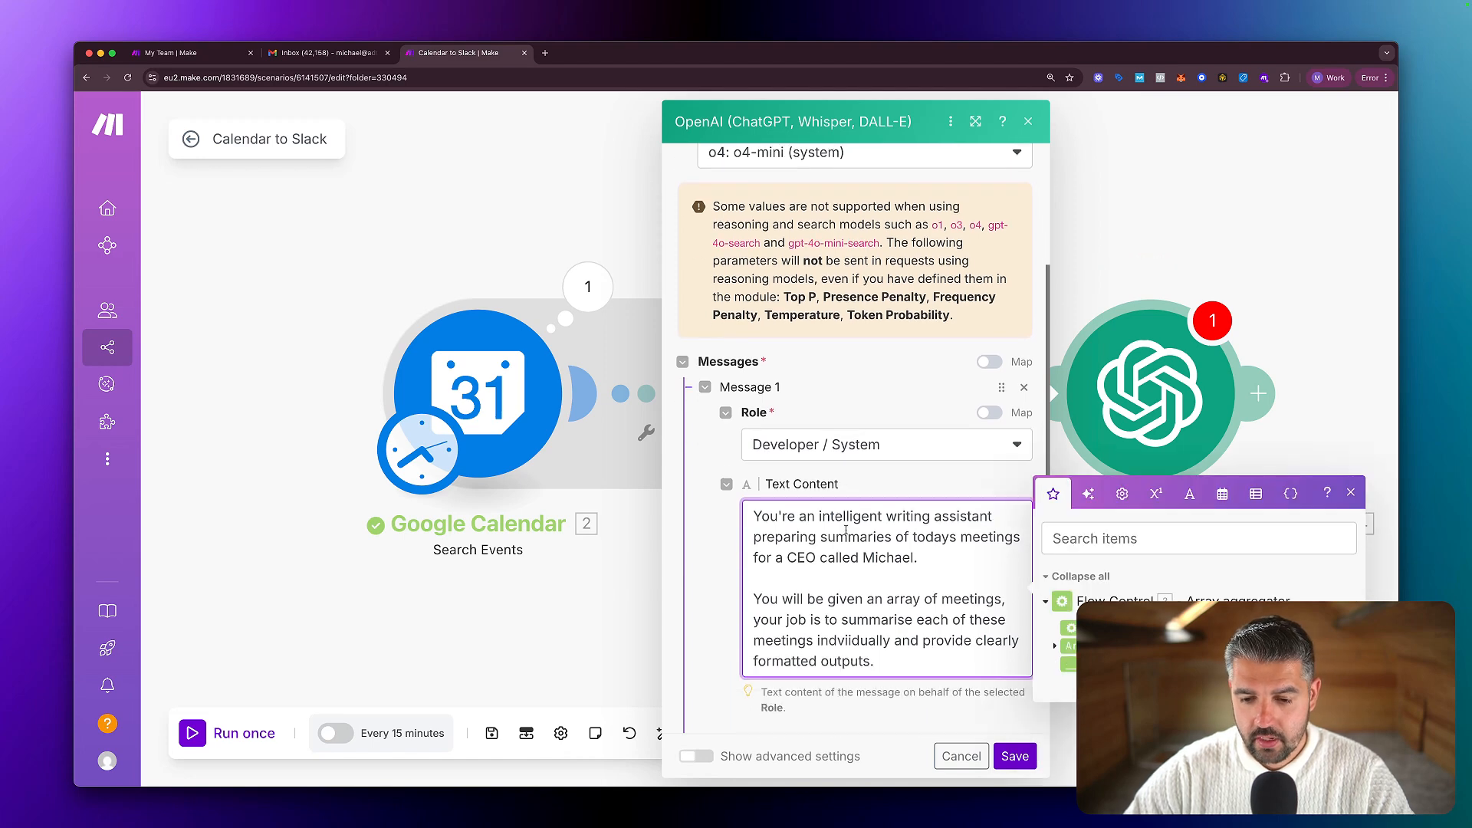
left_click(851, 638)
key("BackSpace")
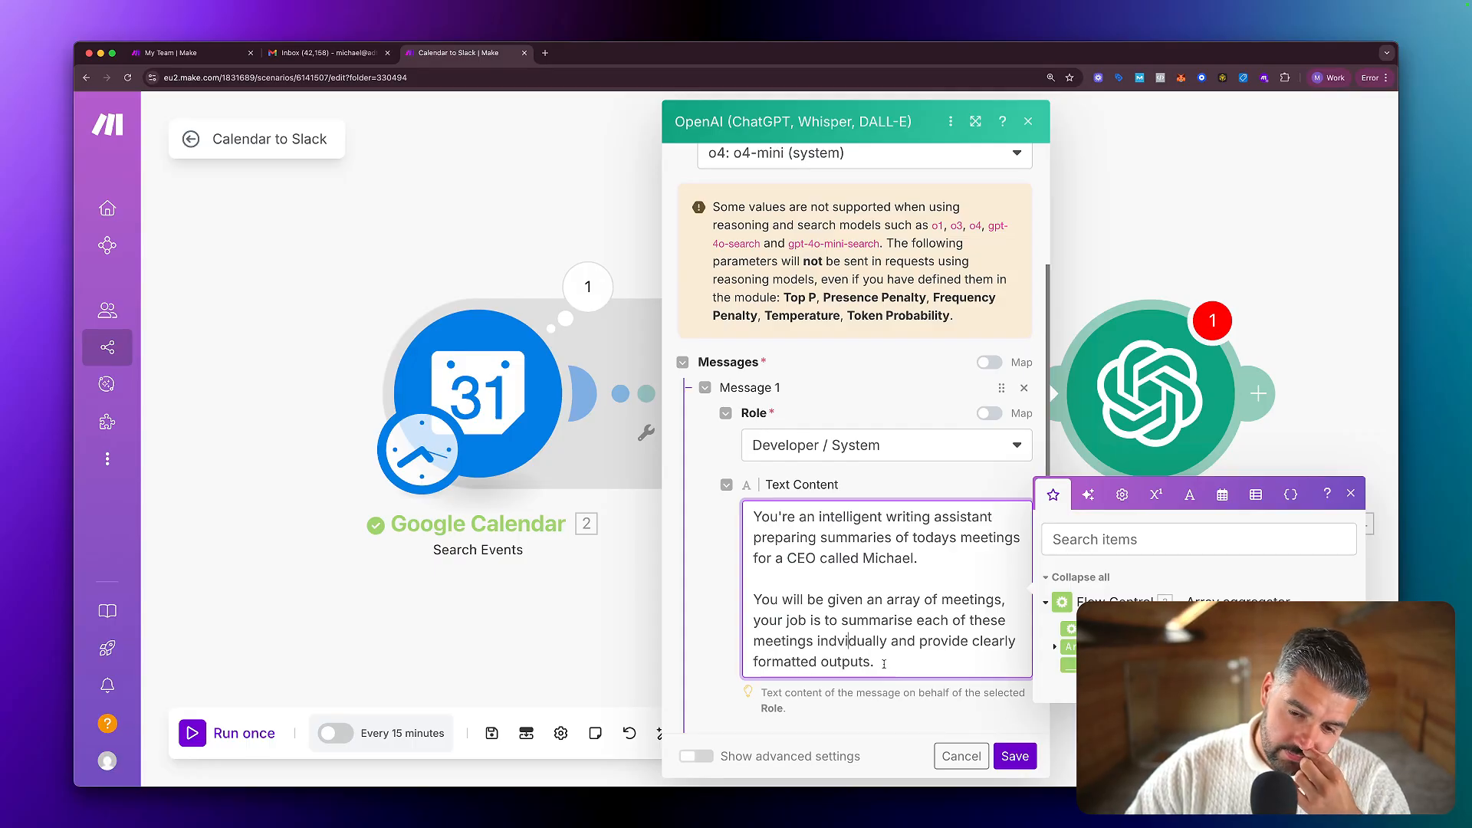
Add a closing paragraph to the system message reading "Summarising everything about their agenda for the day.".
key("Return")
key("Return")
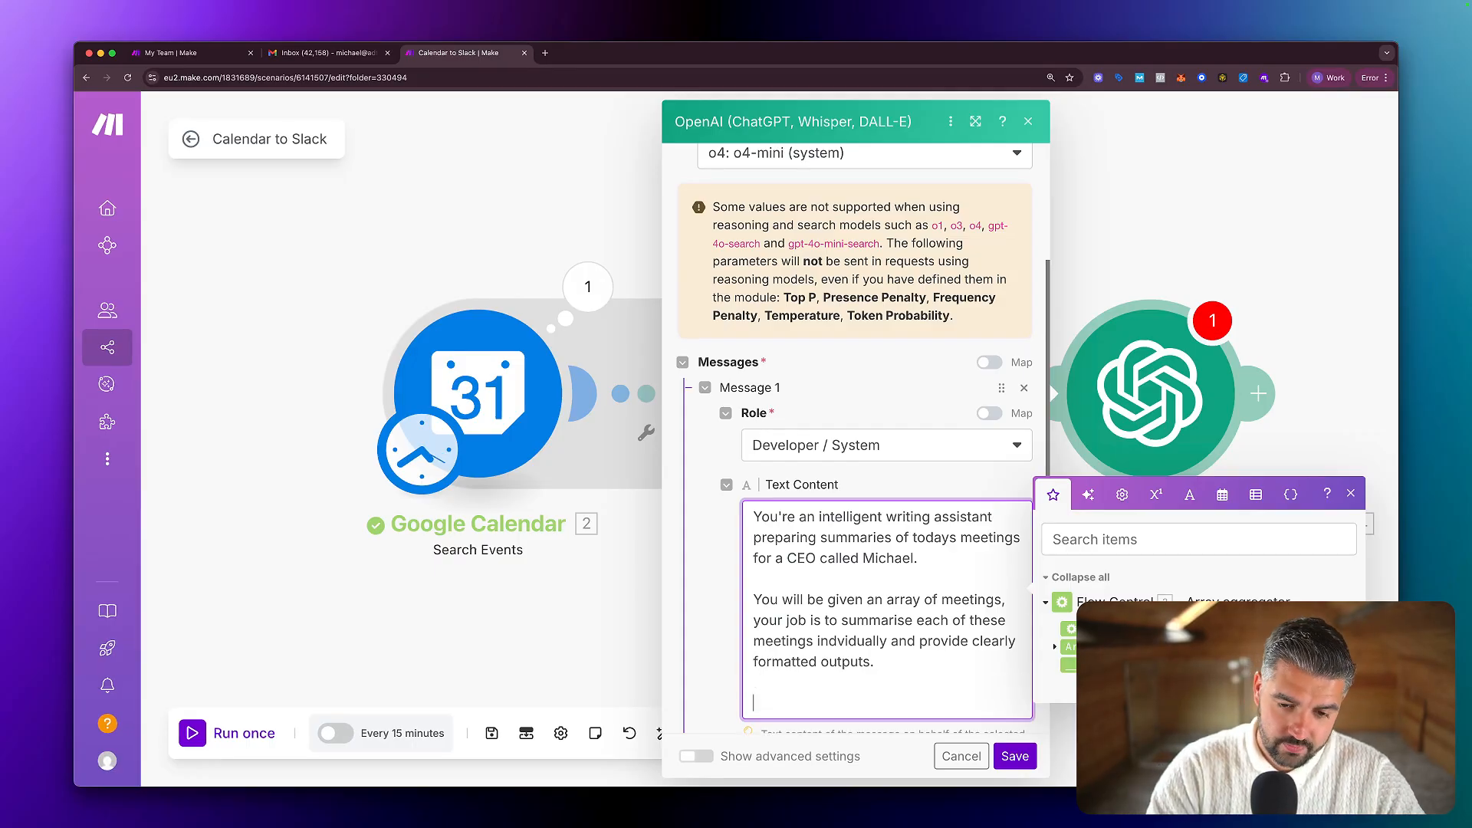
type("Summari")
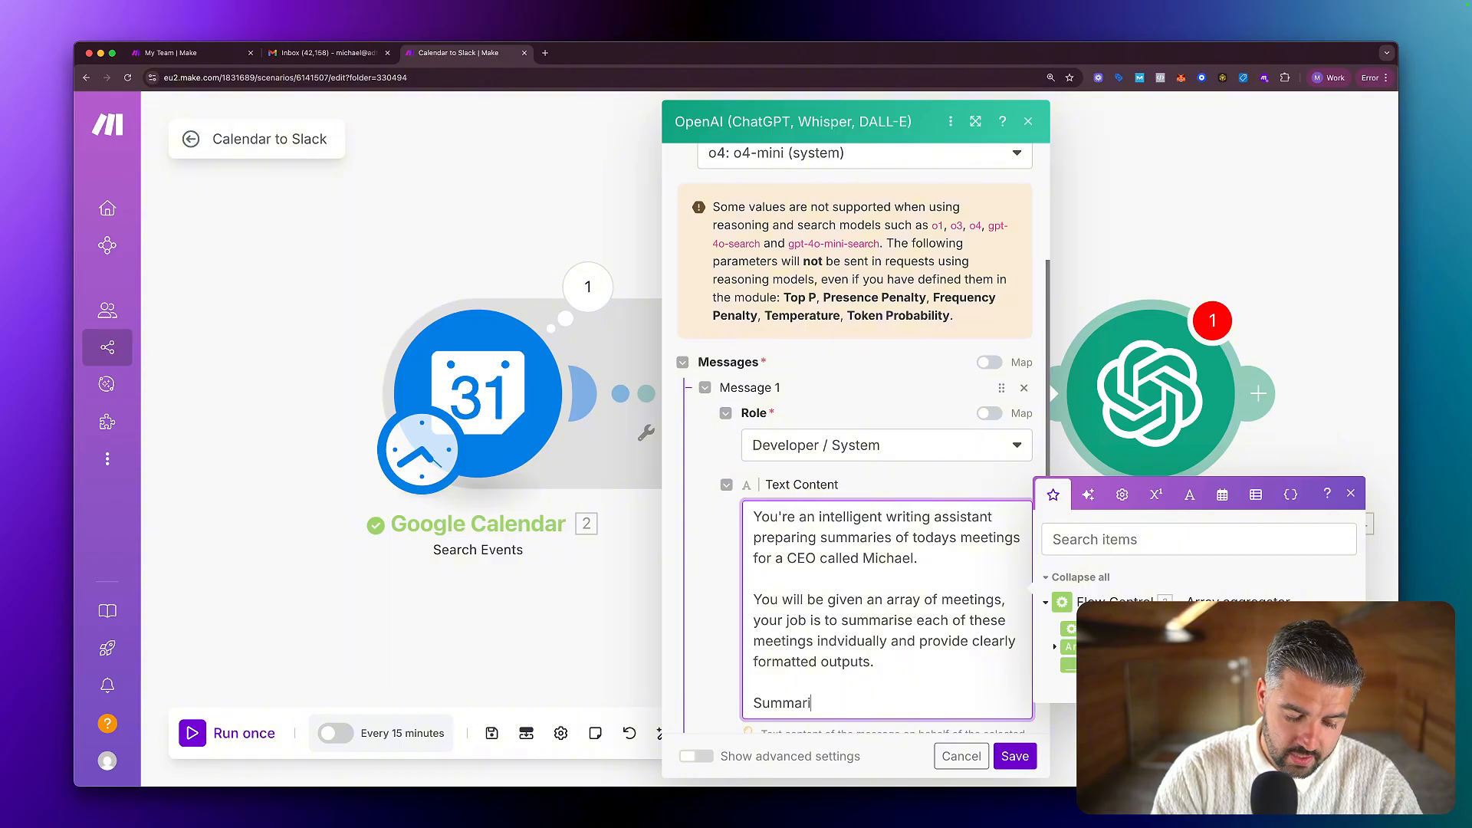
type("sing everything abo")
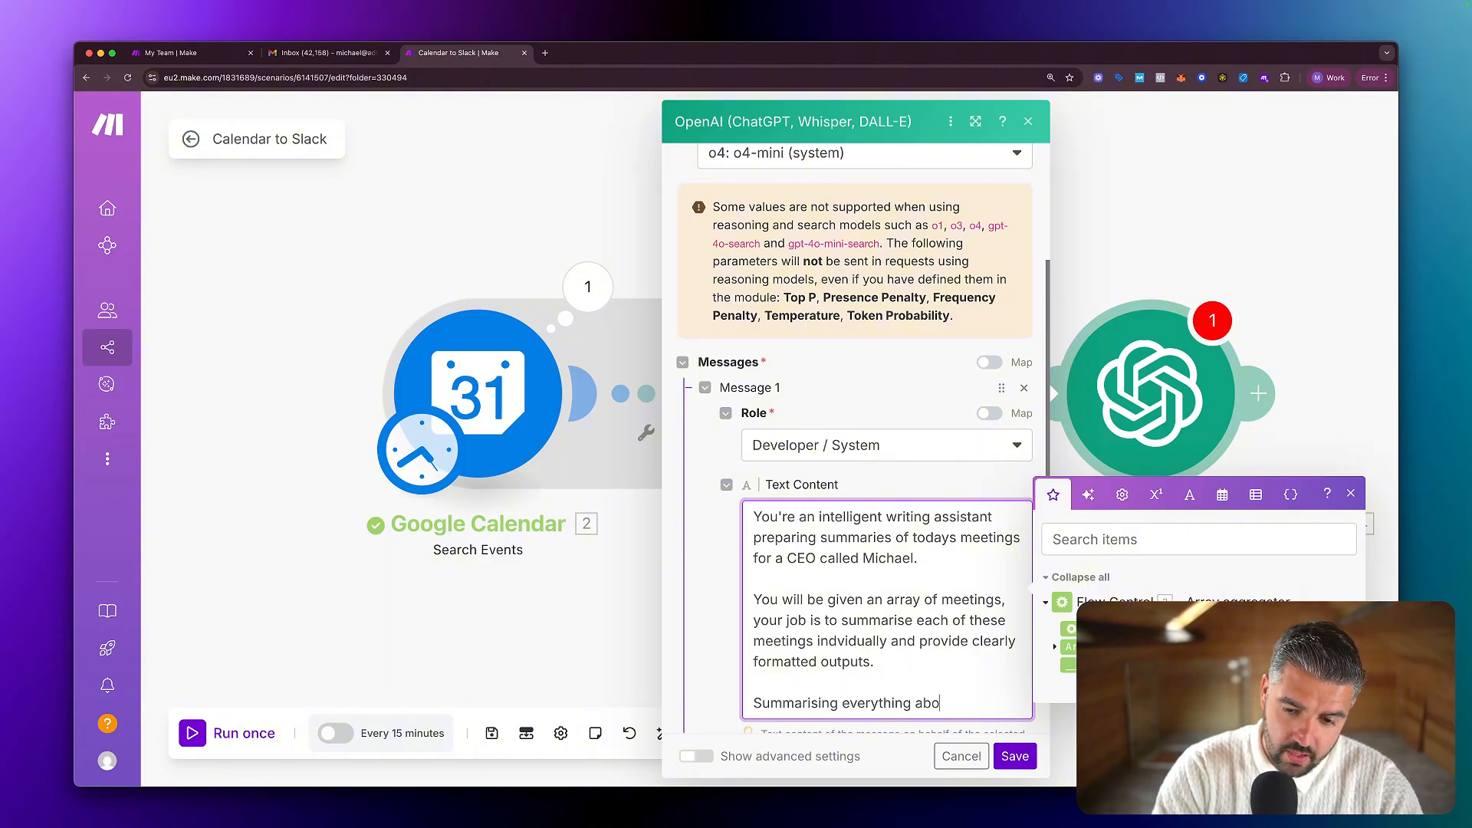
type("ut their agend")
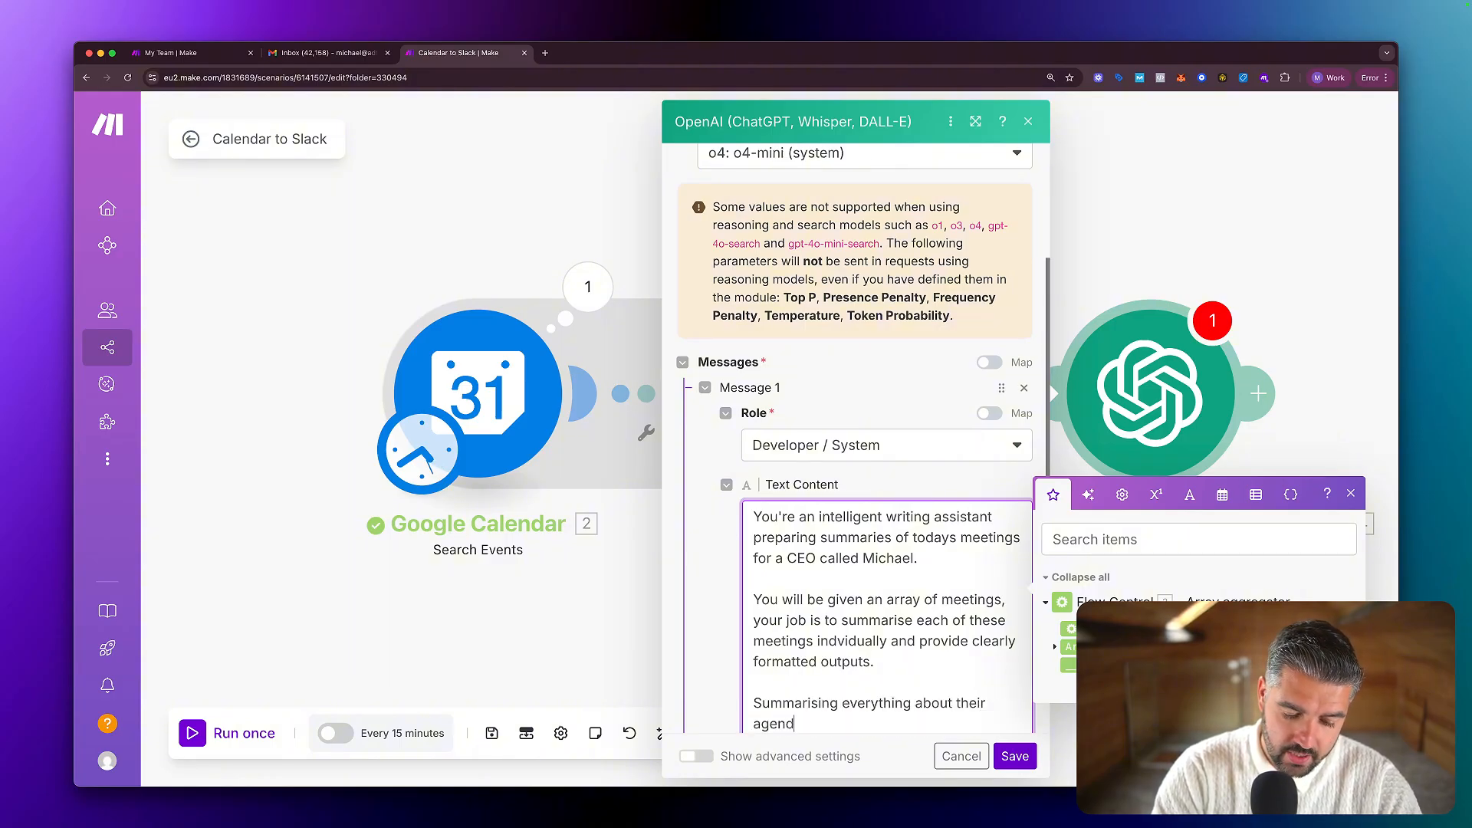
type("a for the day.")
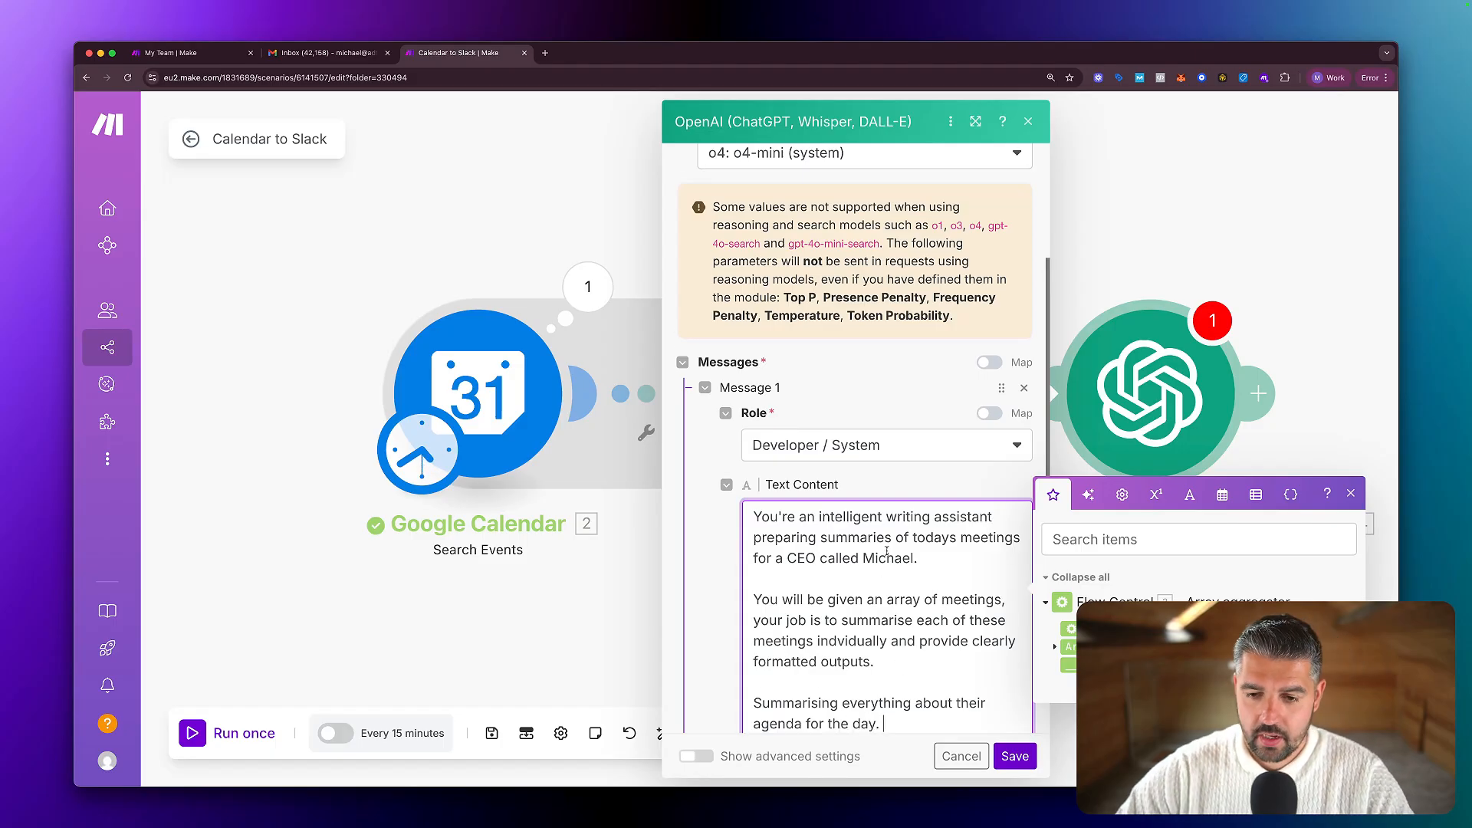
scroll(887, 550, "down", 4)
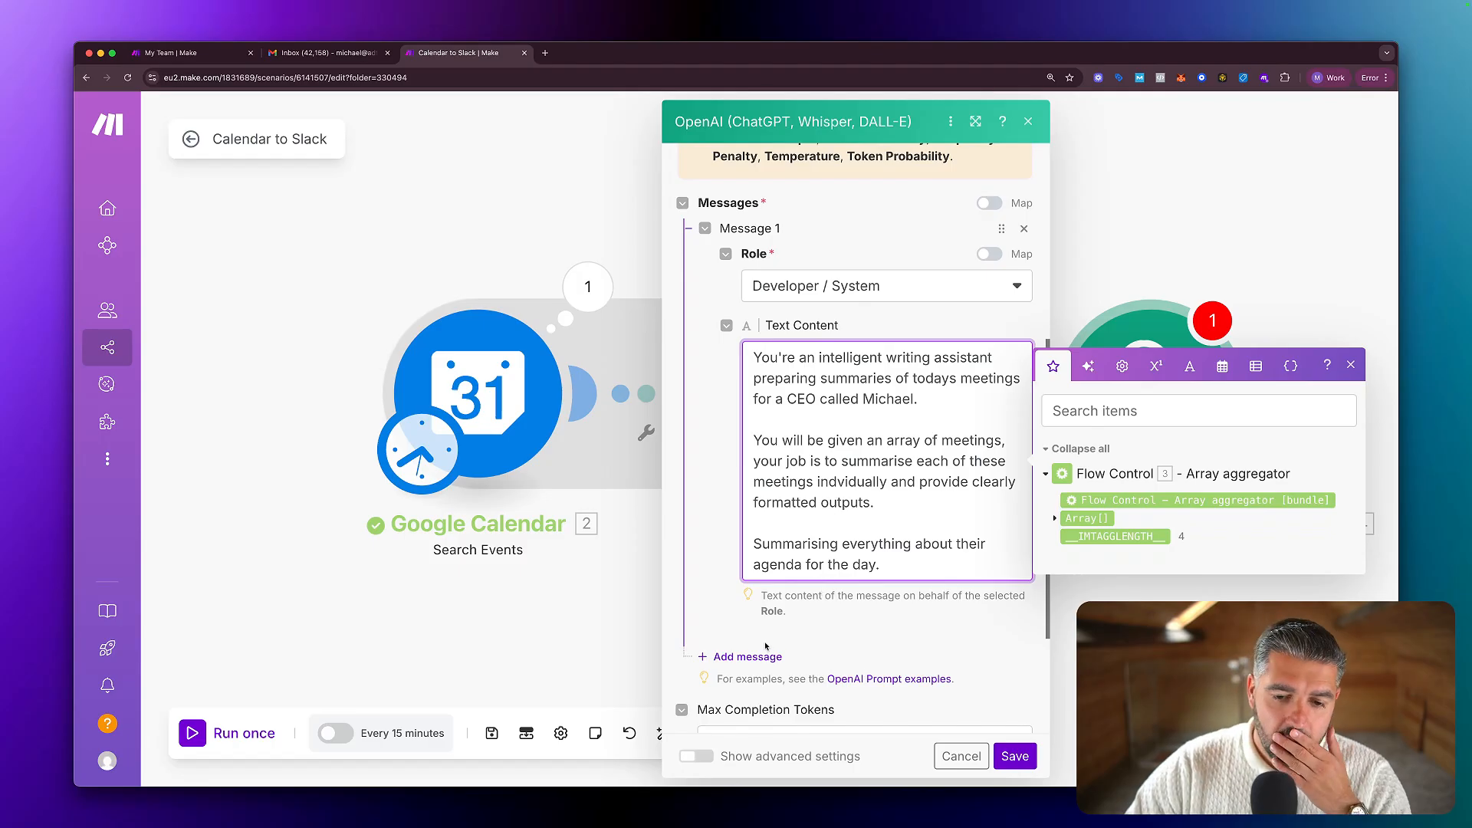
left_click(747, 656)
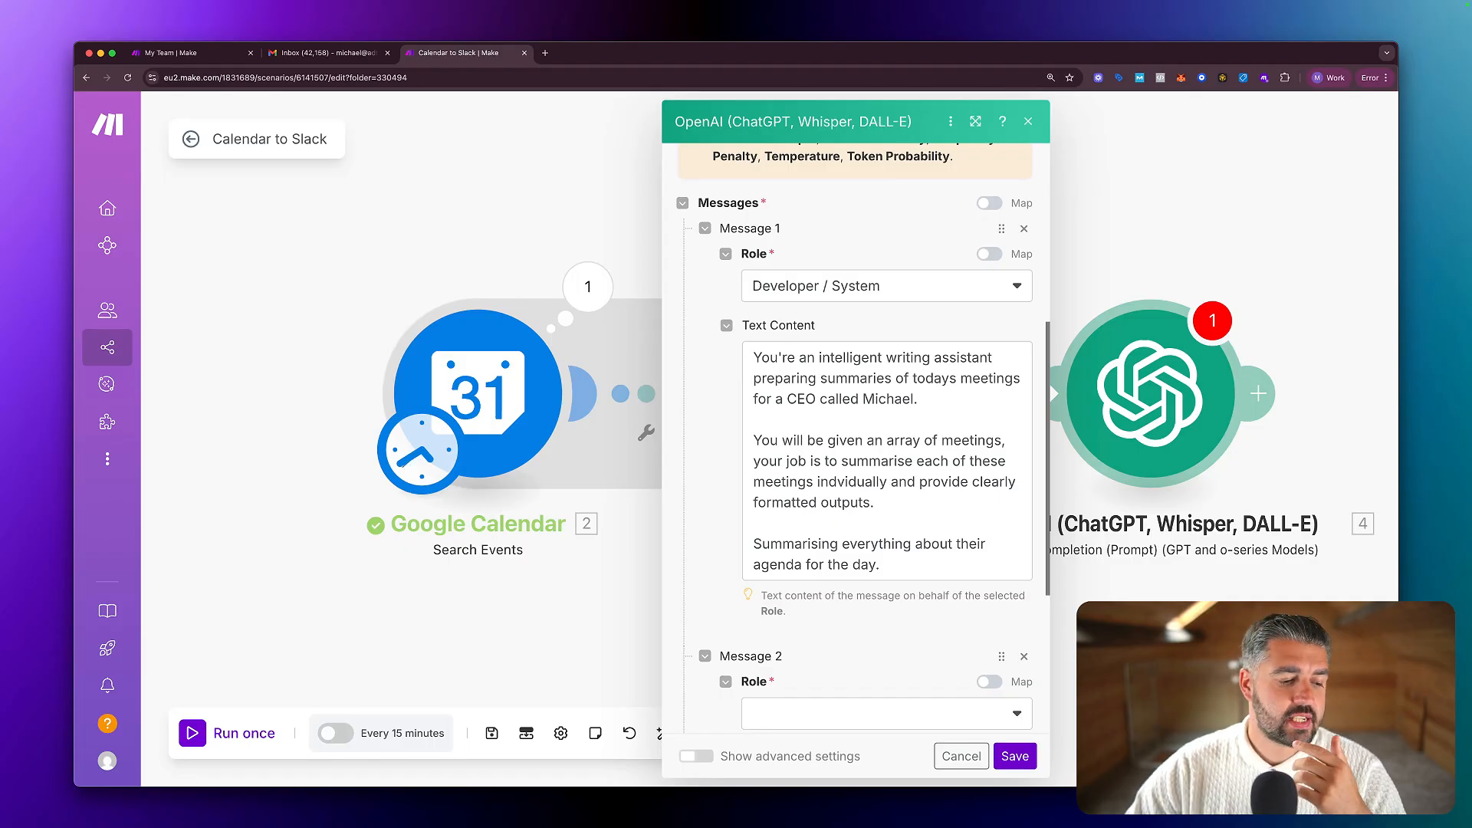
scroll(883, 591, "down", 2)
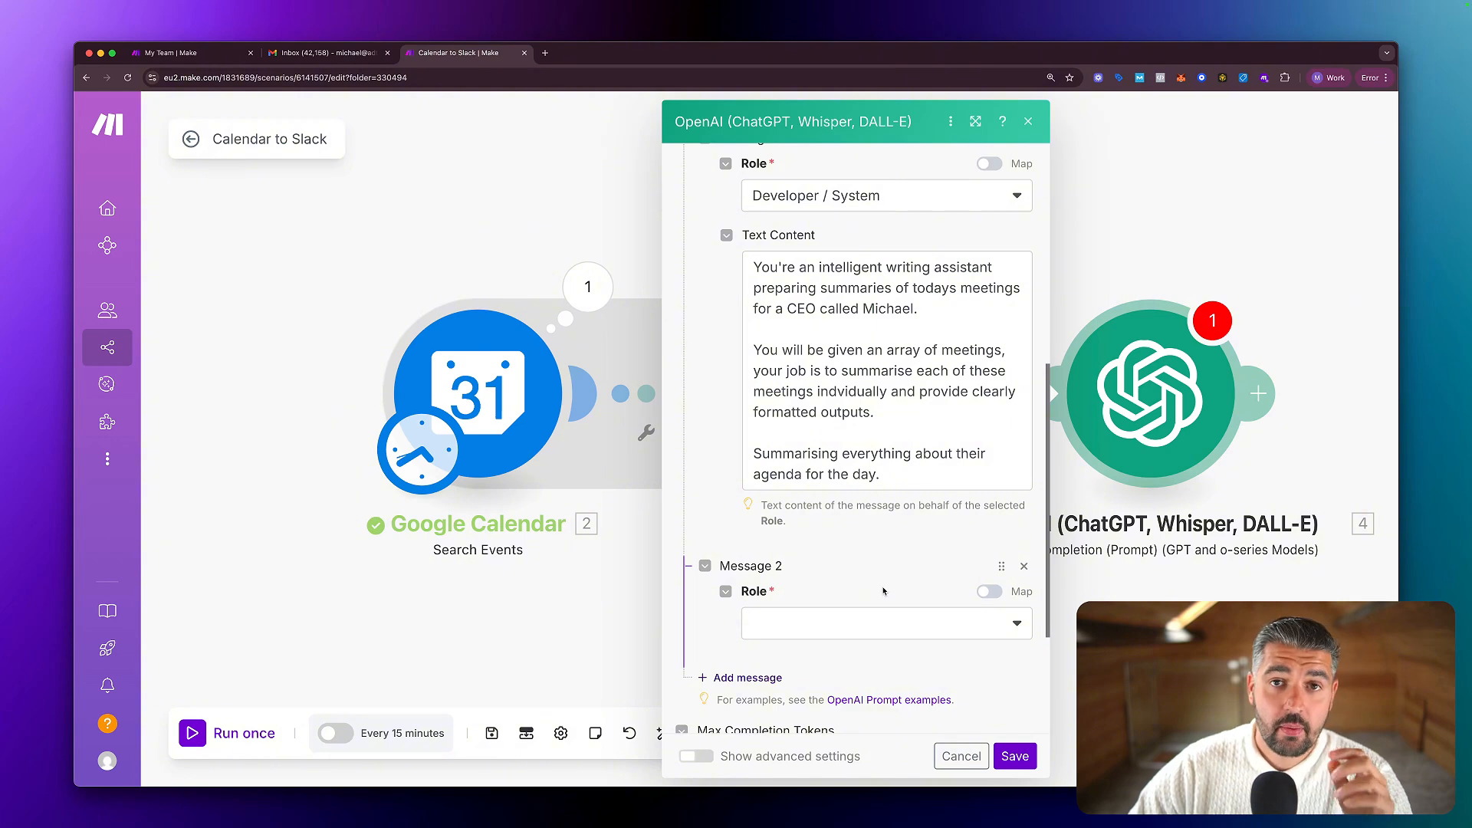
scroll(881, 585, "down", 2)
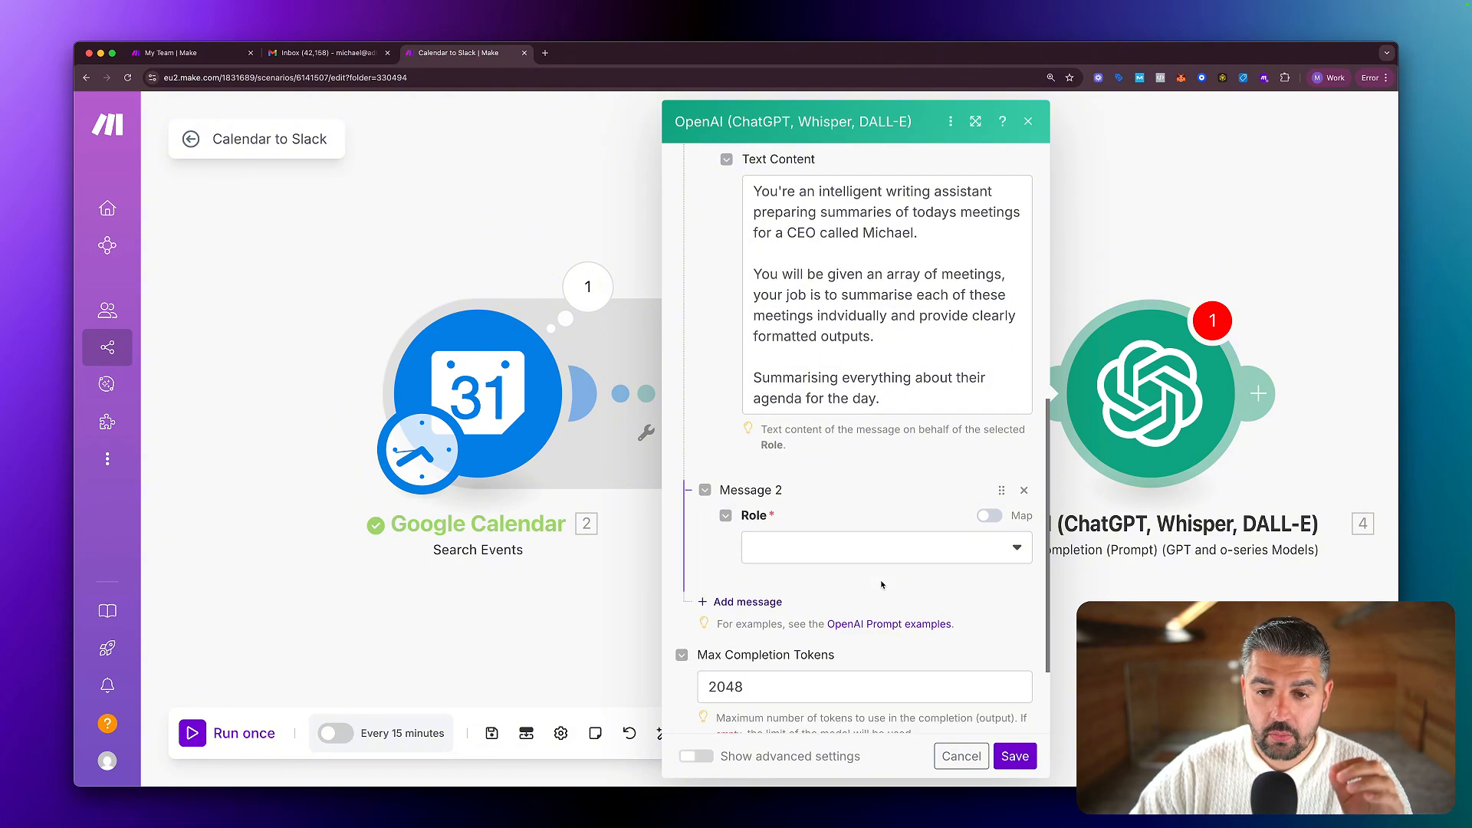
left_click(1011, 756)
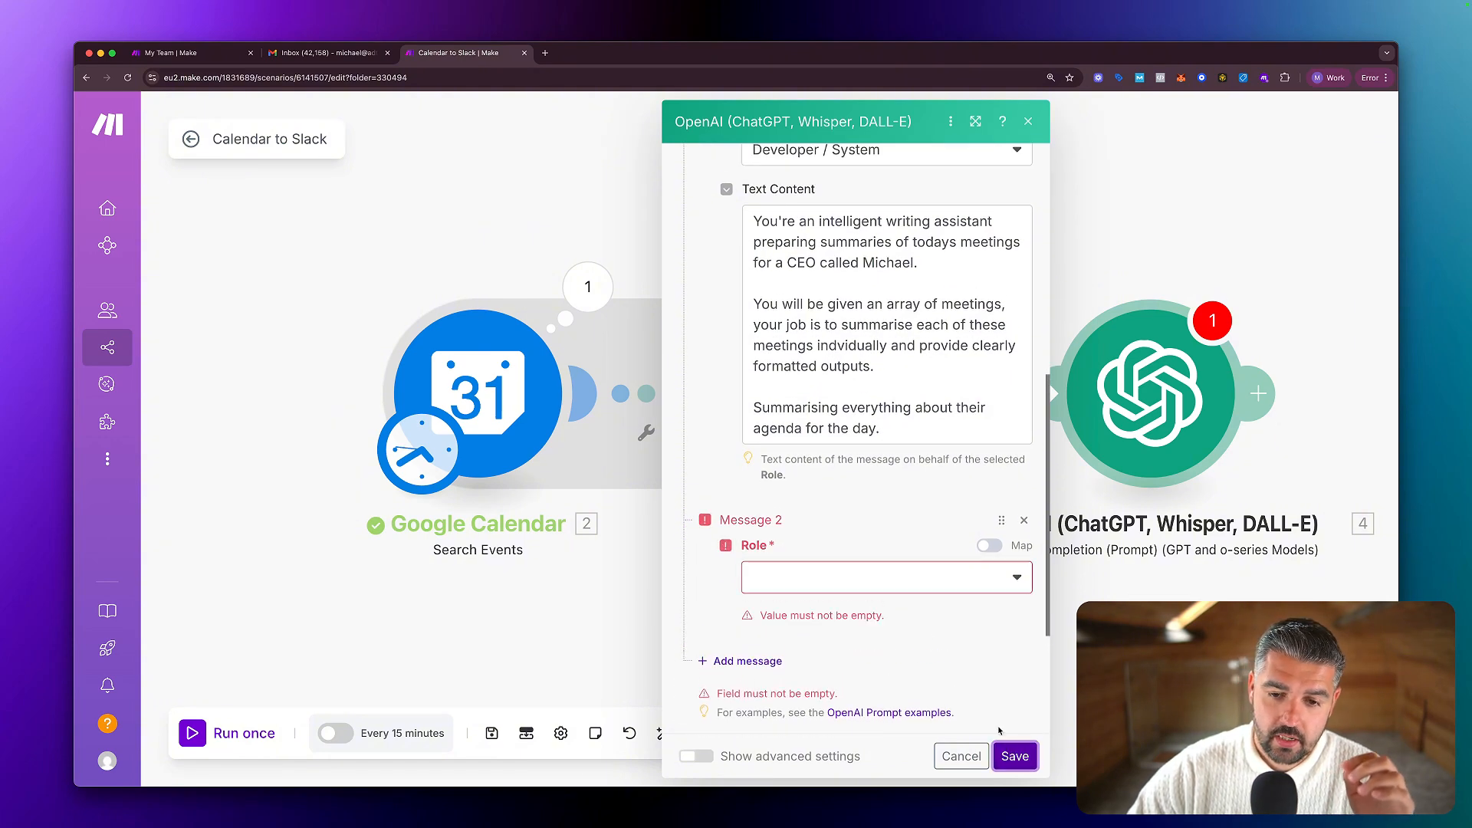
left_click(860, 578)
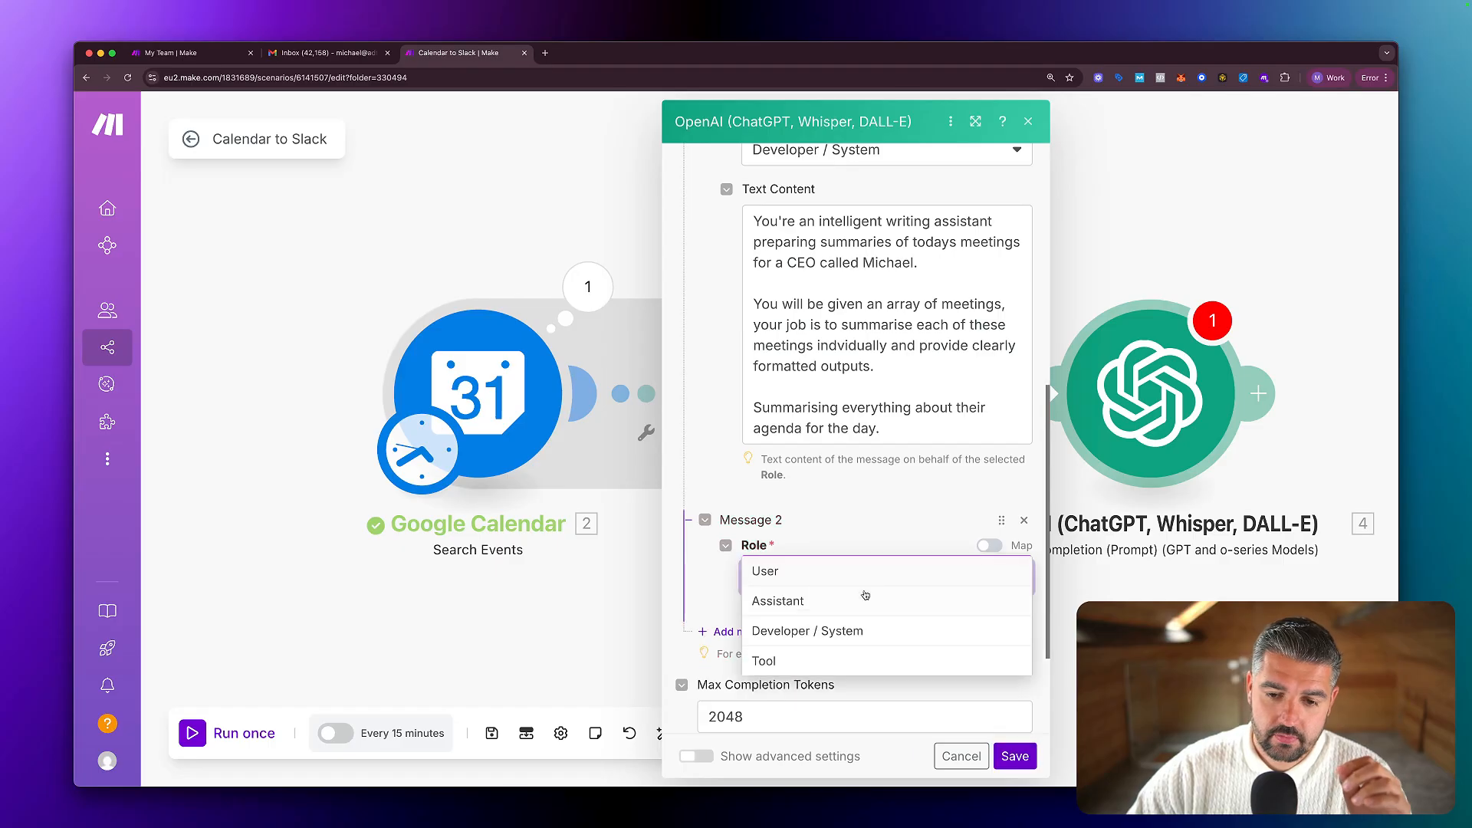
left_click(1023, 521)
Save the OpenAI module with the Developer / System message as its only message.
left_click(1014, 757)
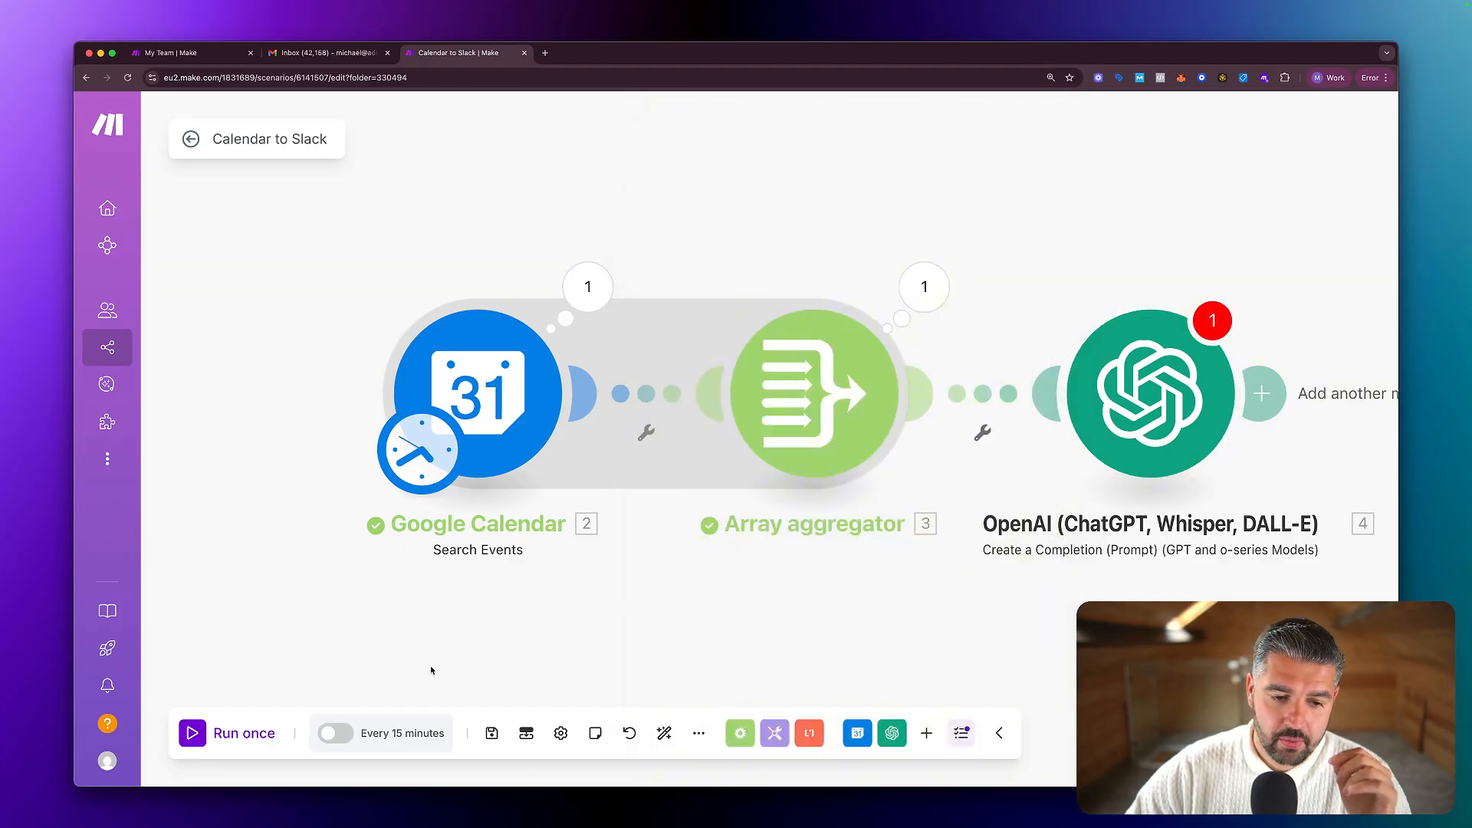
left_click(209, 734)
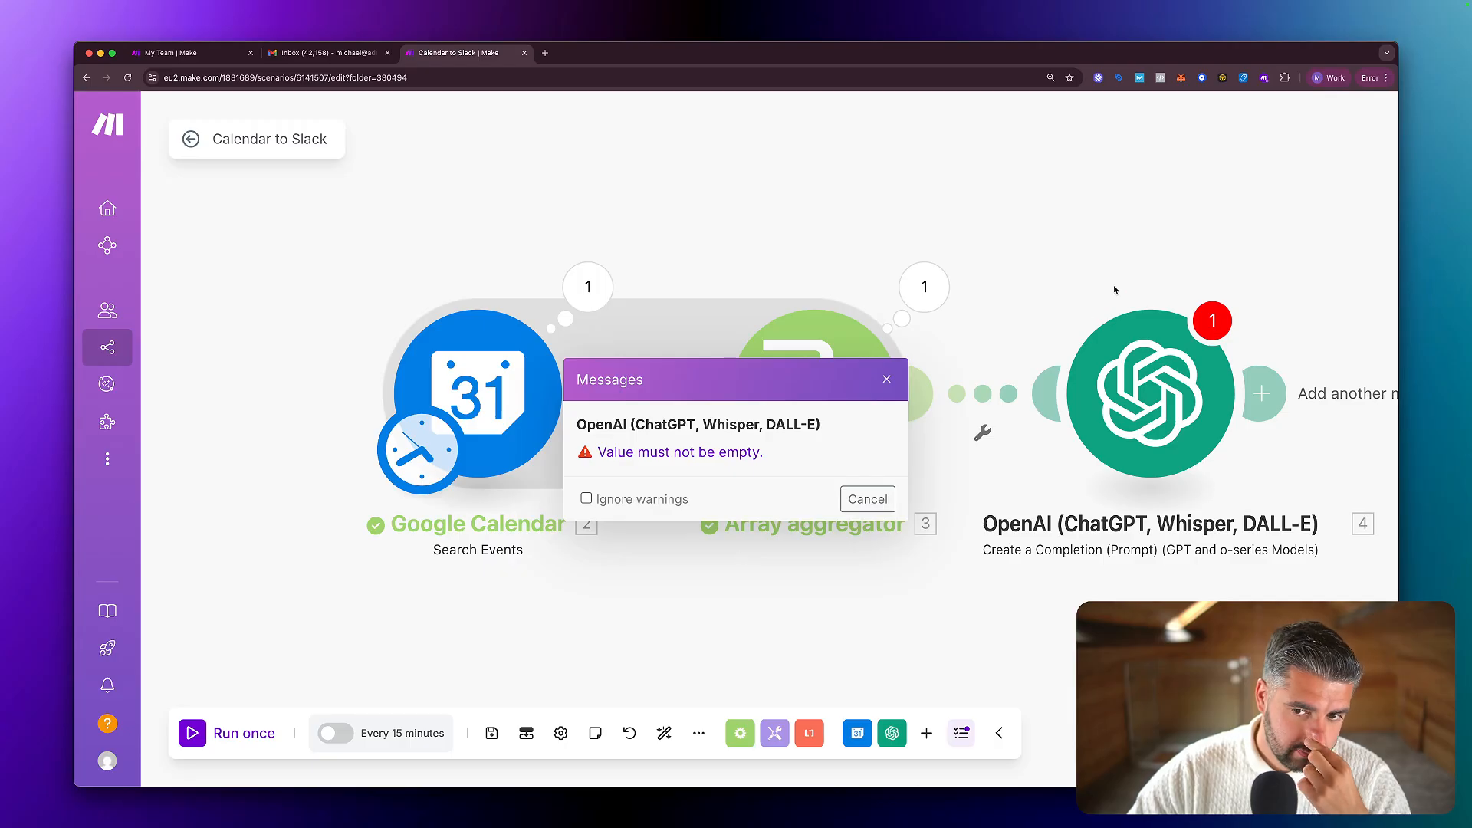
left_click(1126, 337)
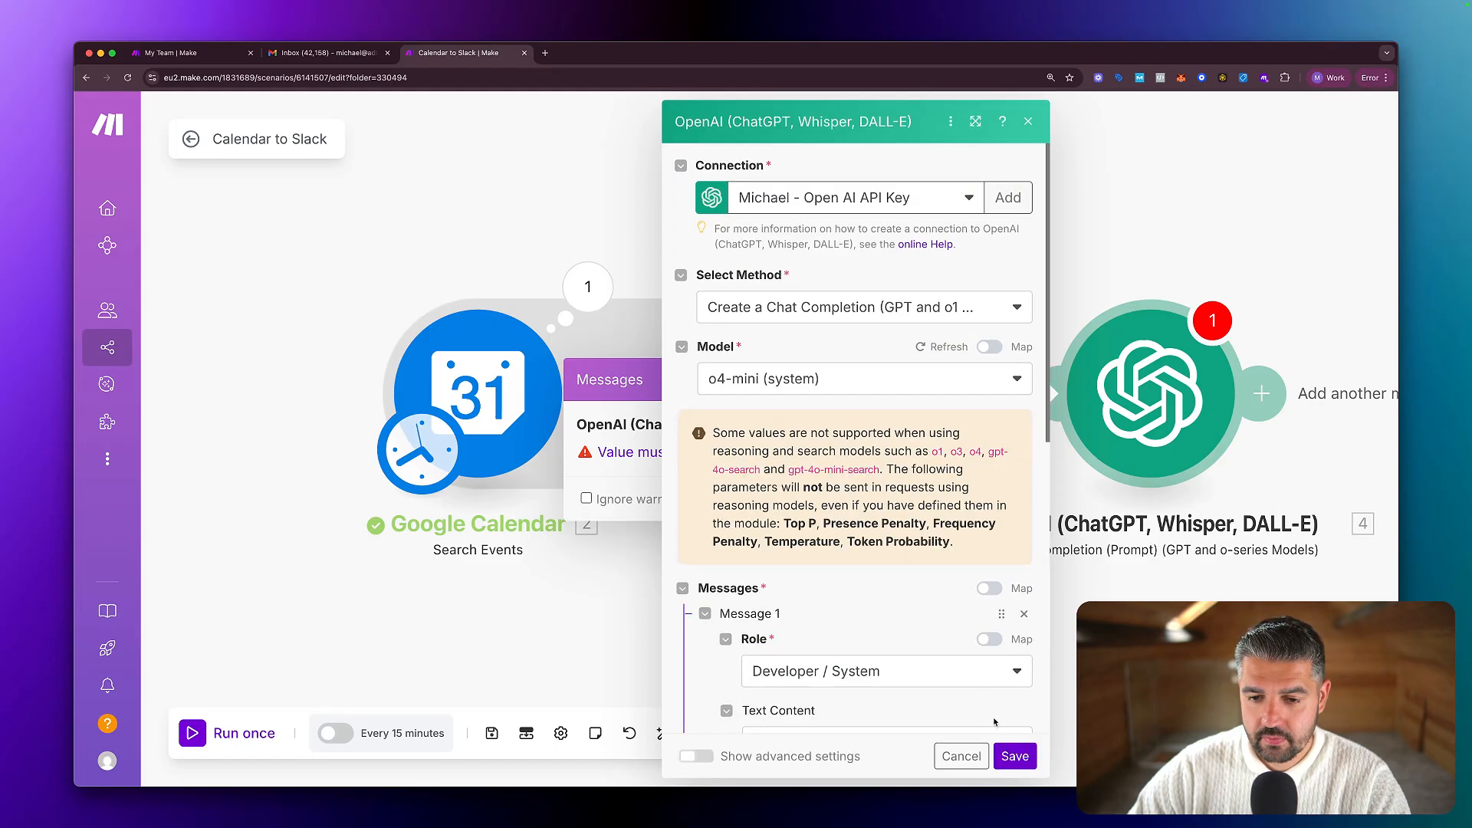
scroll(993, 722, "down", 3)
left_click(1014, 756)
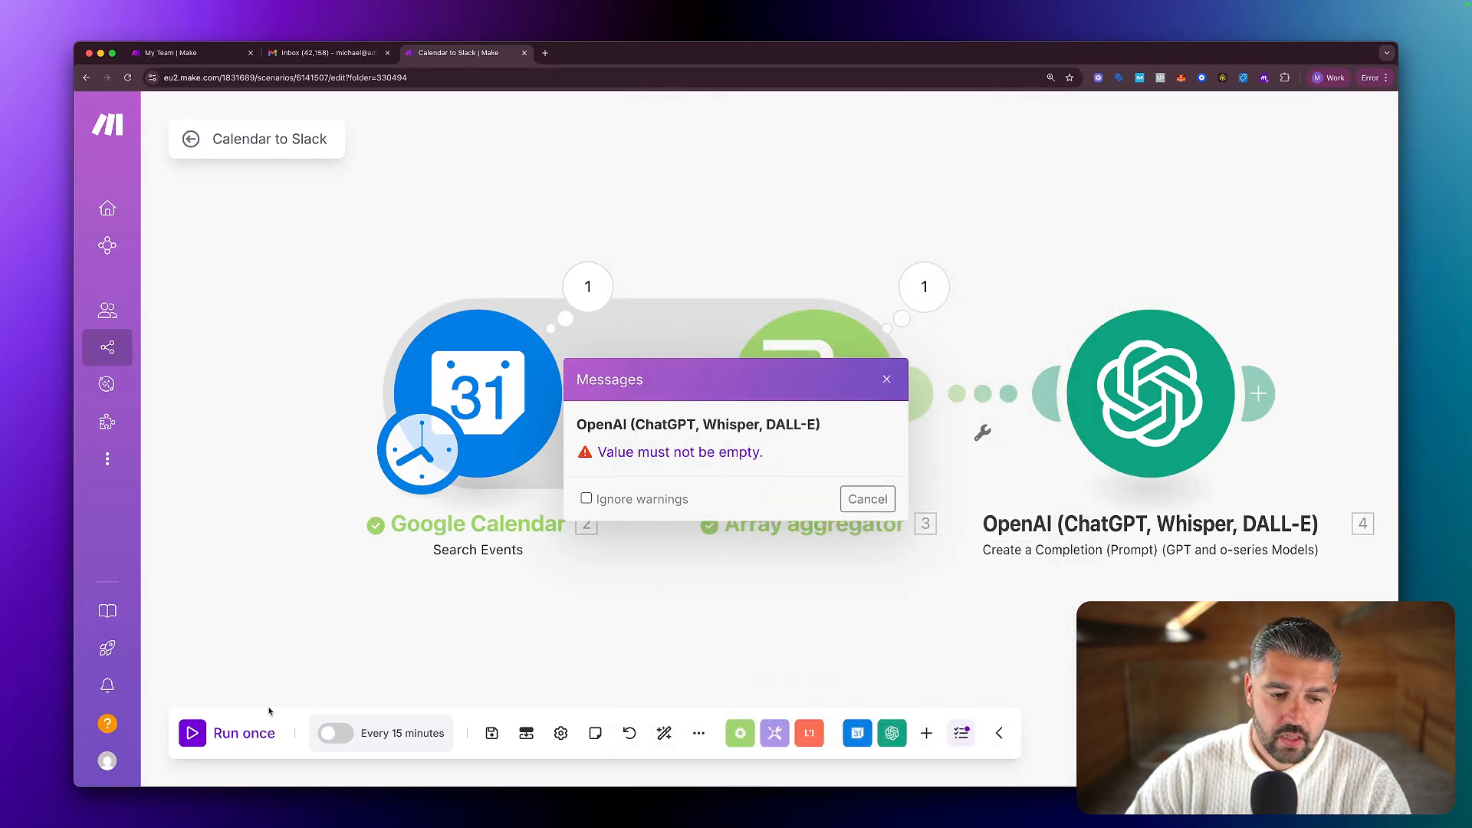
Run the whole scenario once to test the OpenAI completion.
left_click(222, 732)
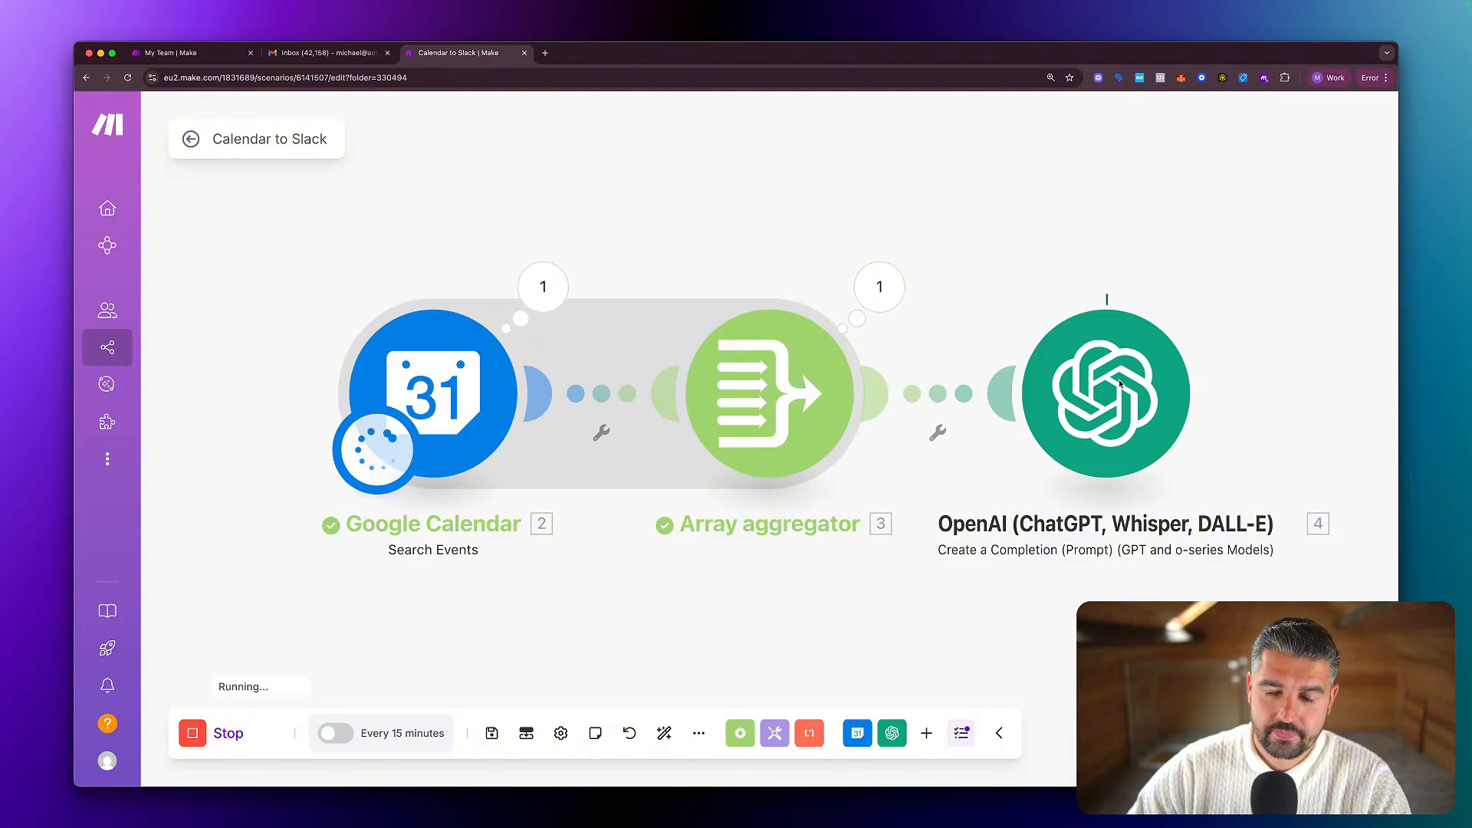
left_click(194, 734)
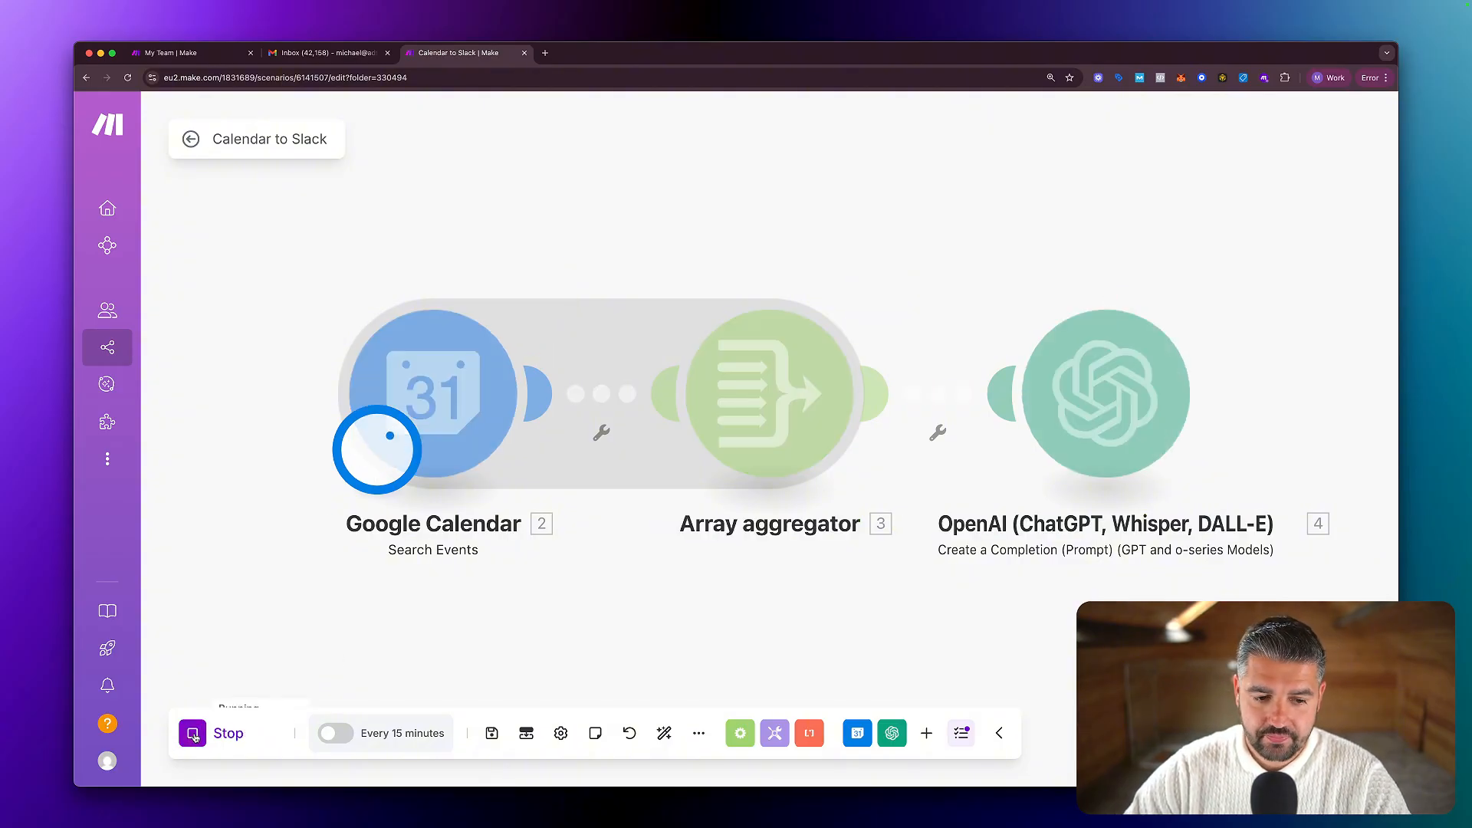
left_click(193, 735)
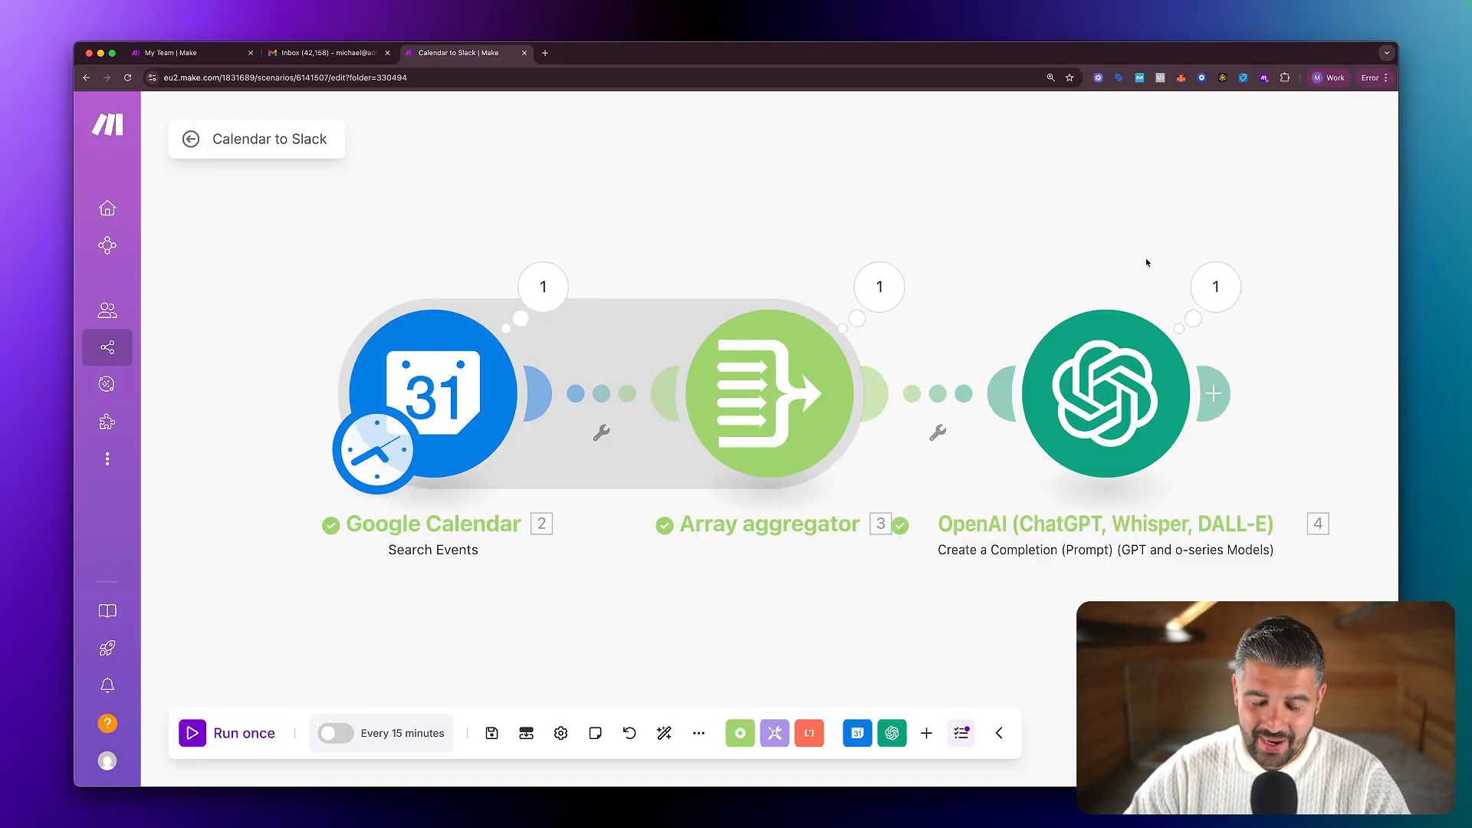
Examine the result text in the OpenAI module's output bundle from the test run.
left_click(1215, 287)
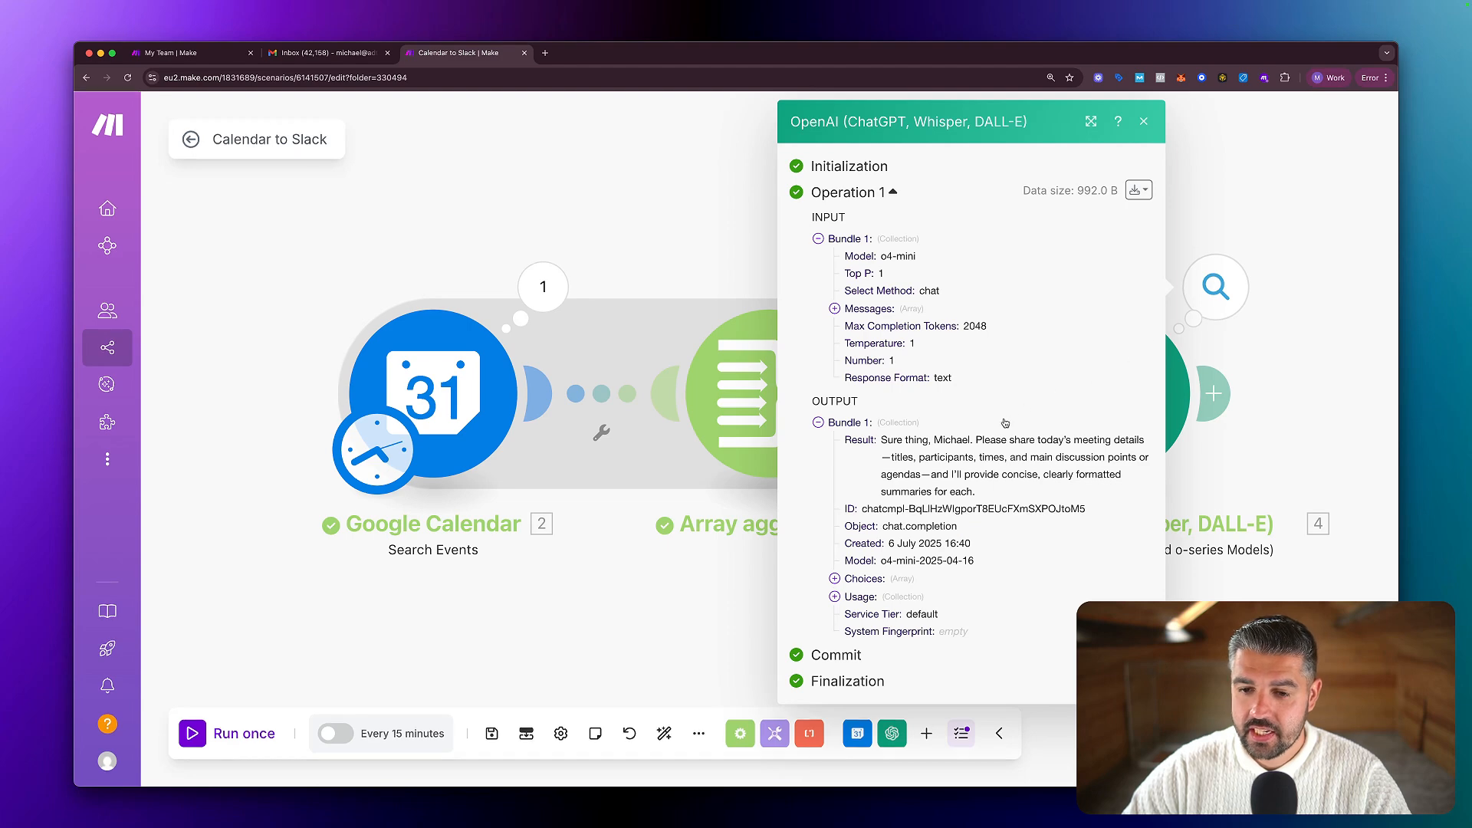
left_click_drag(881, 440, 1117, 494)
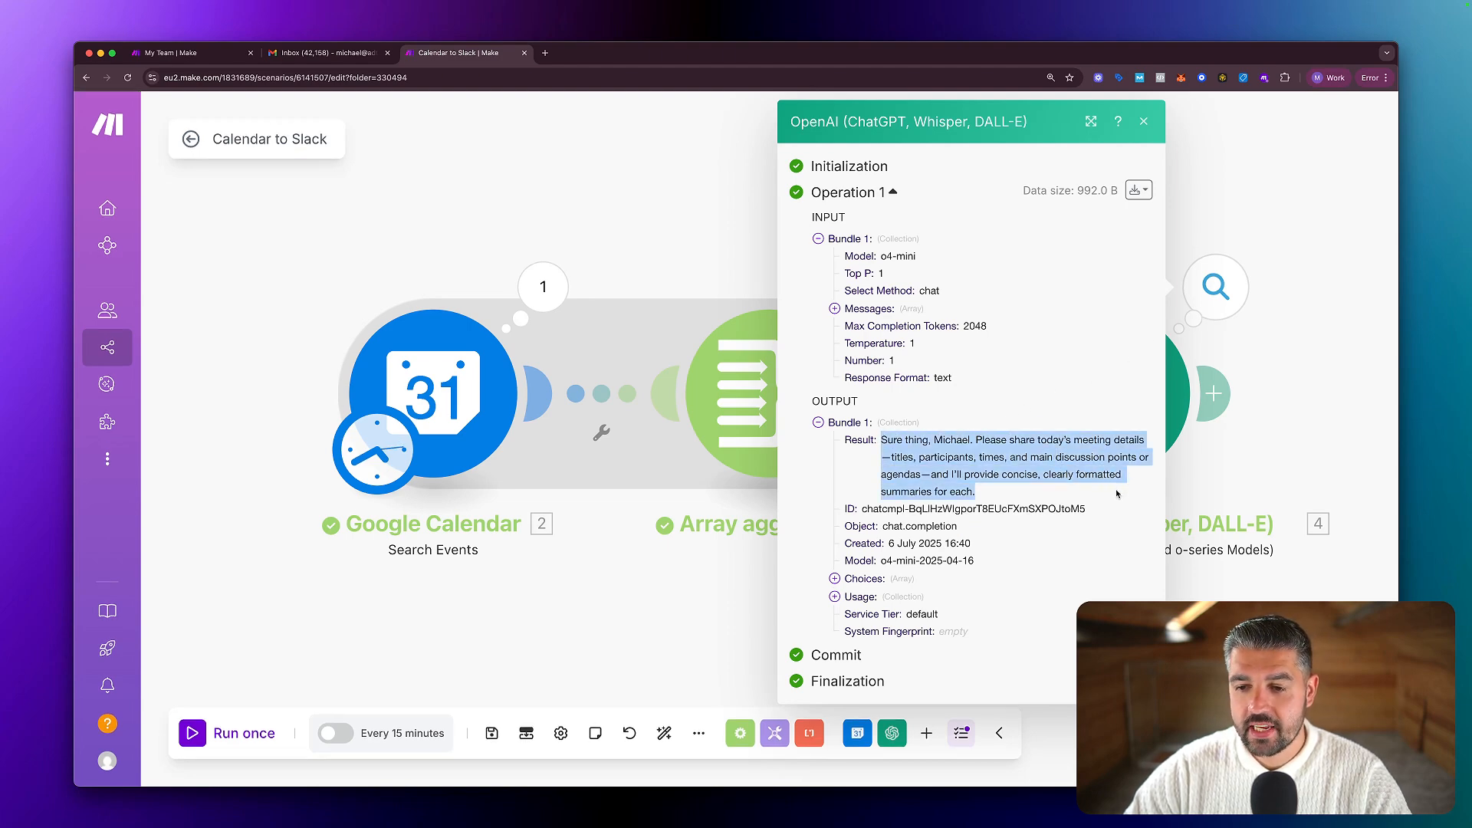
key("Escape")
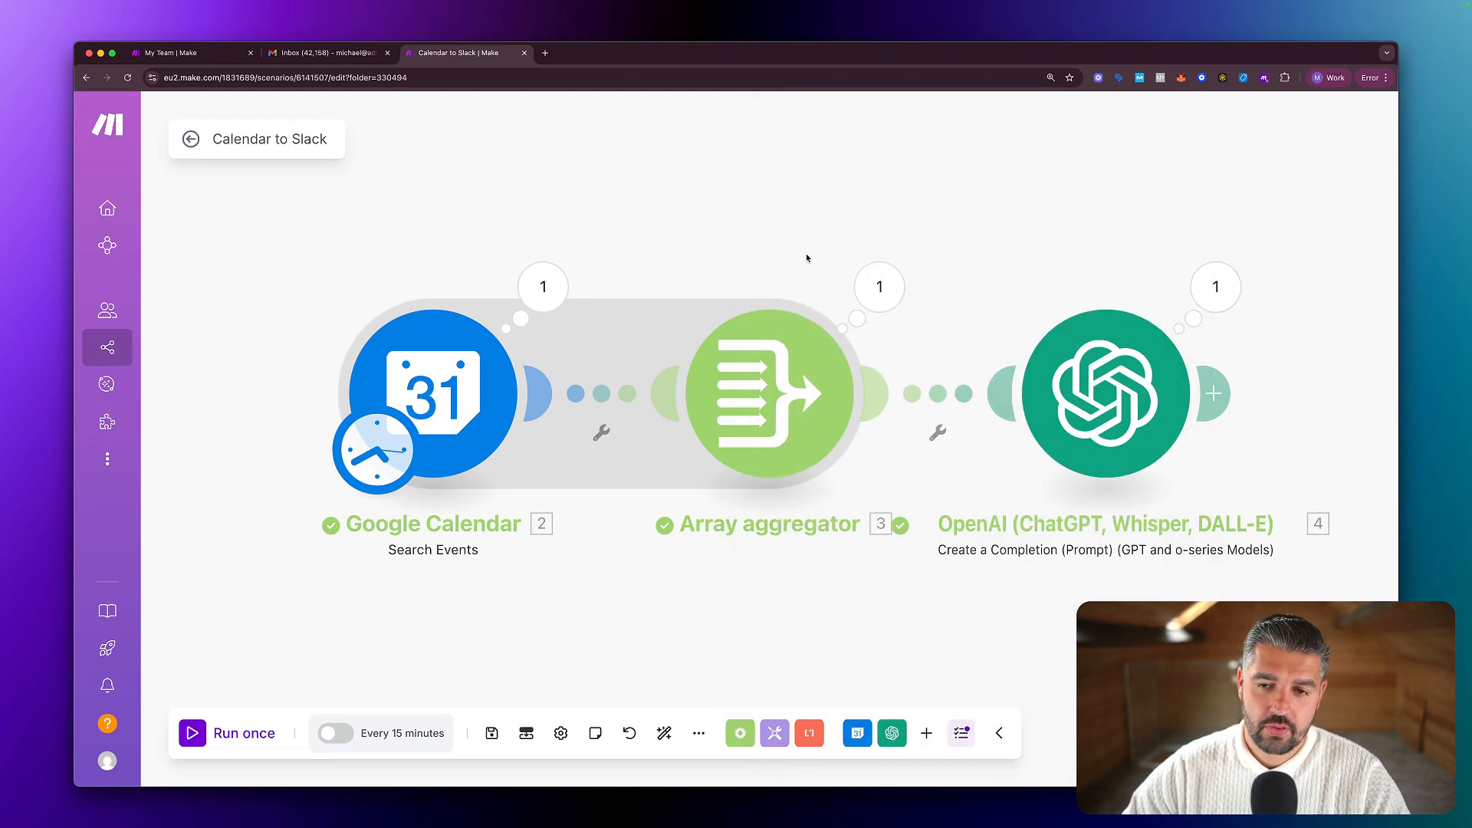
Add a second message with the User role to the OpenAI module and save it.
scroll(805, 250, "down", 1)
left_click(1094, 389)
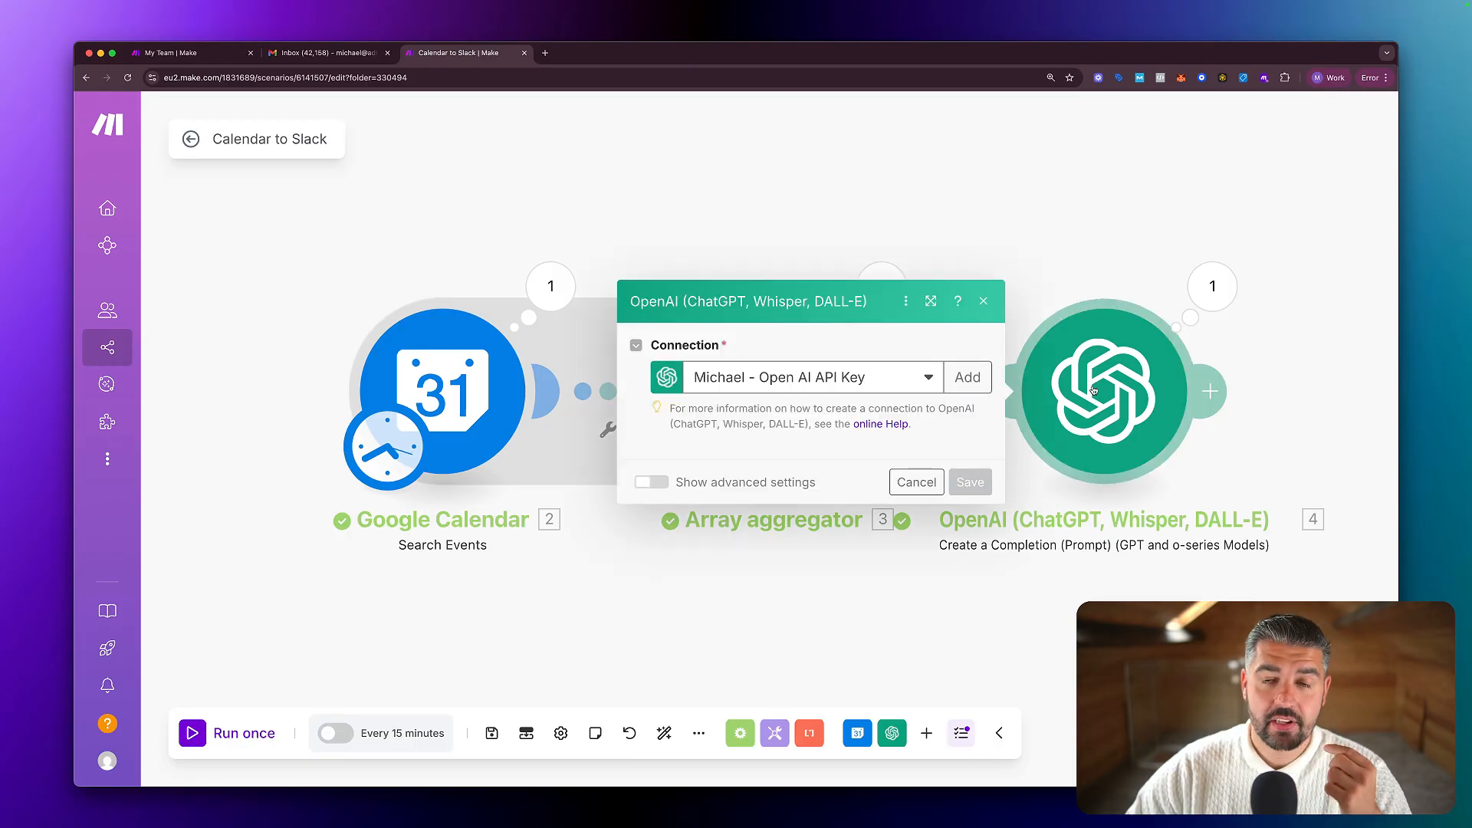
scroll(774, 541, "down", 3)
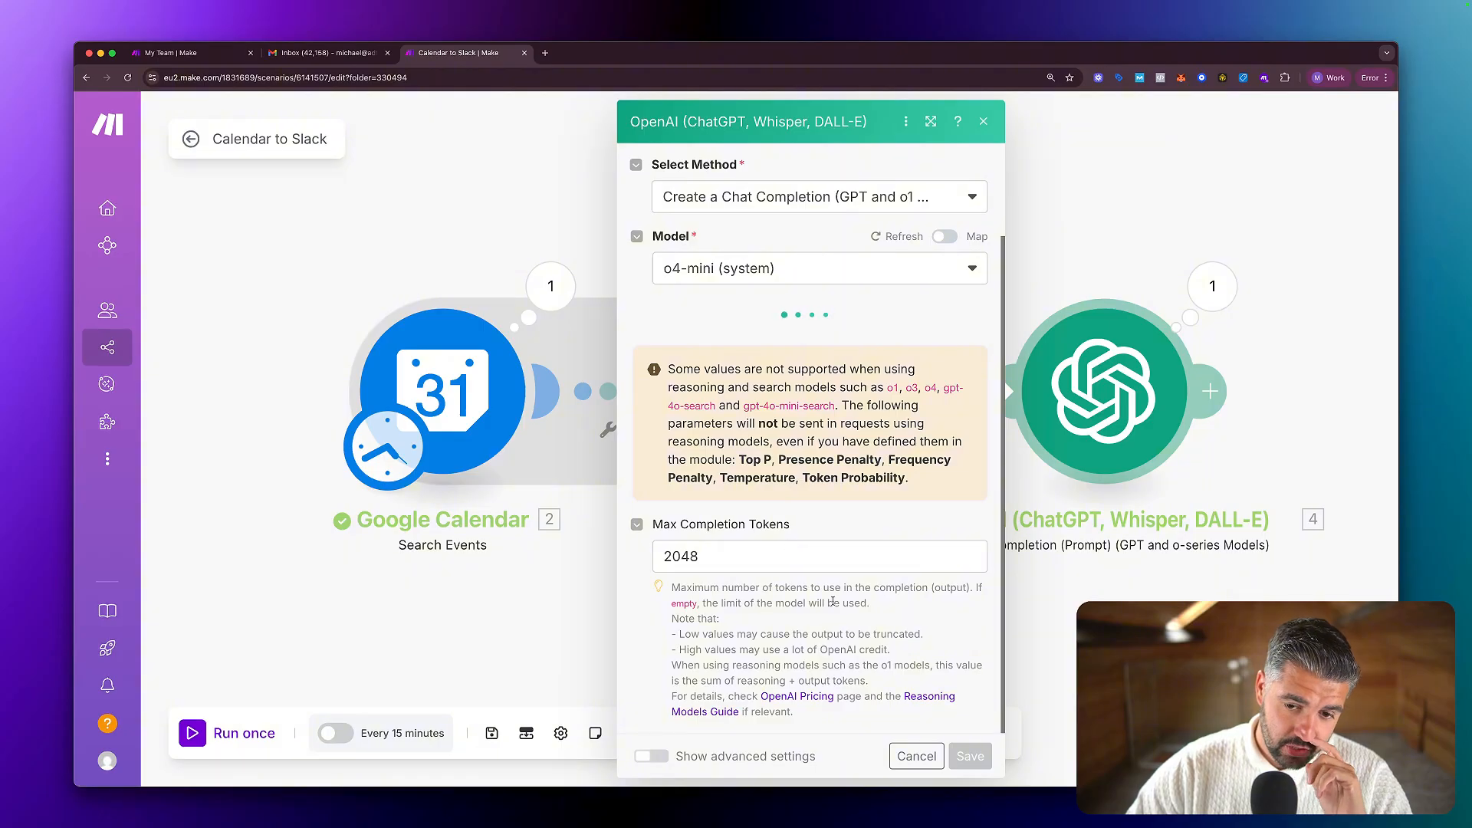
scroll(840, 590, "down", 8)
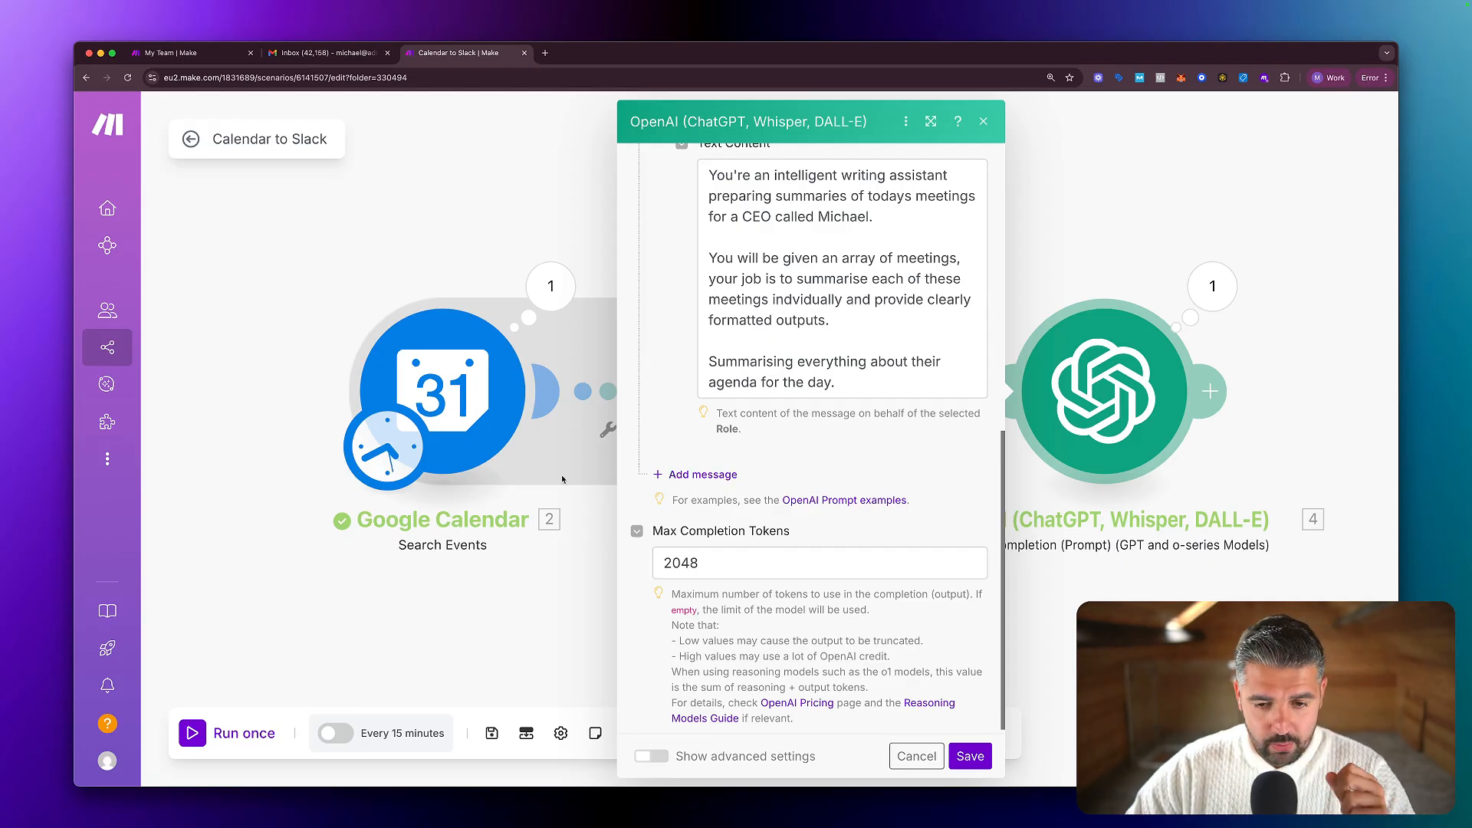
left_click(713, 476)
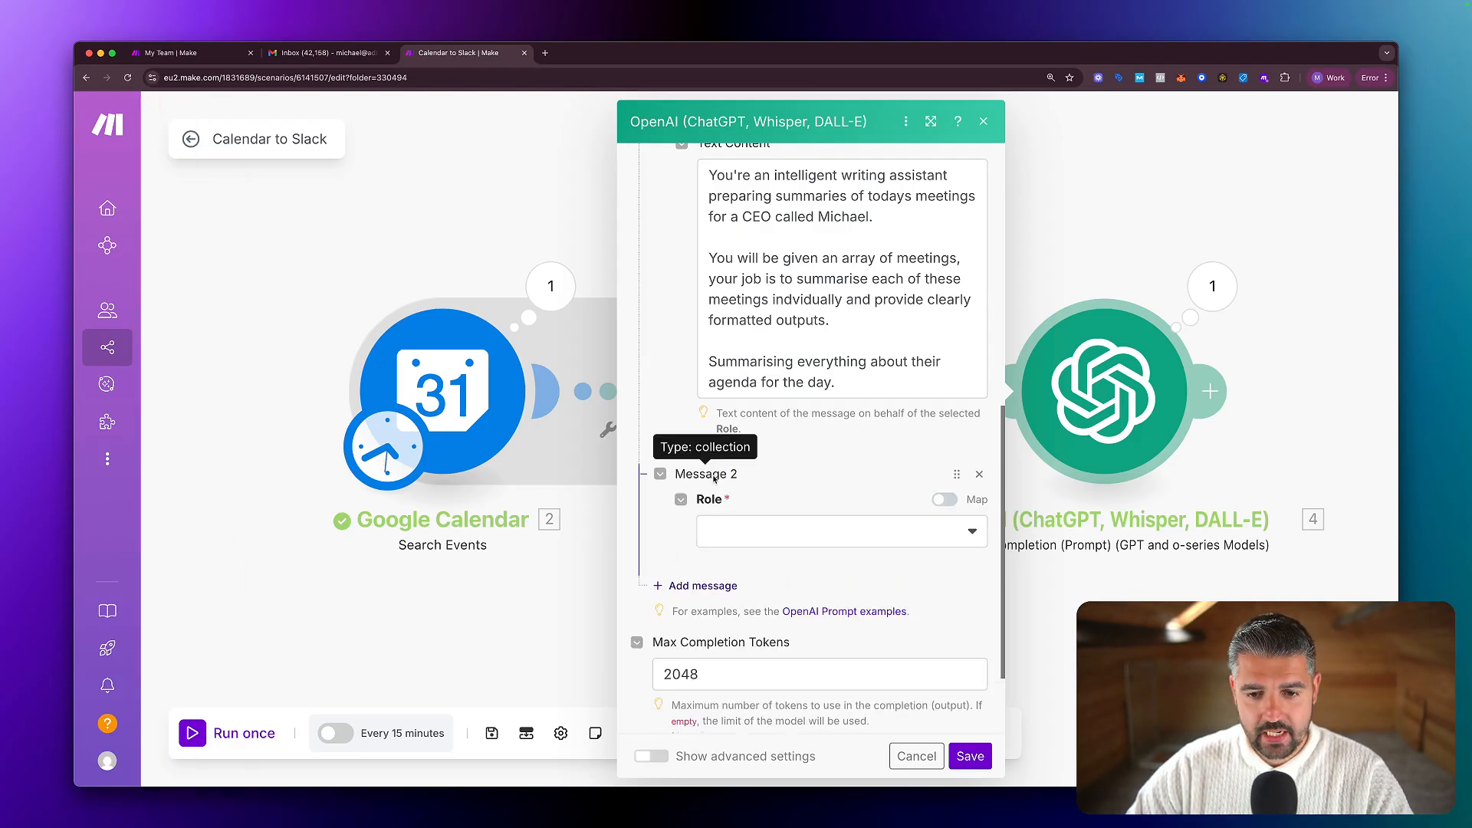
left_click(772, 542)
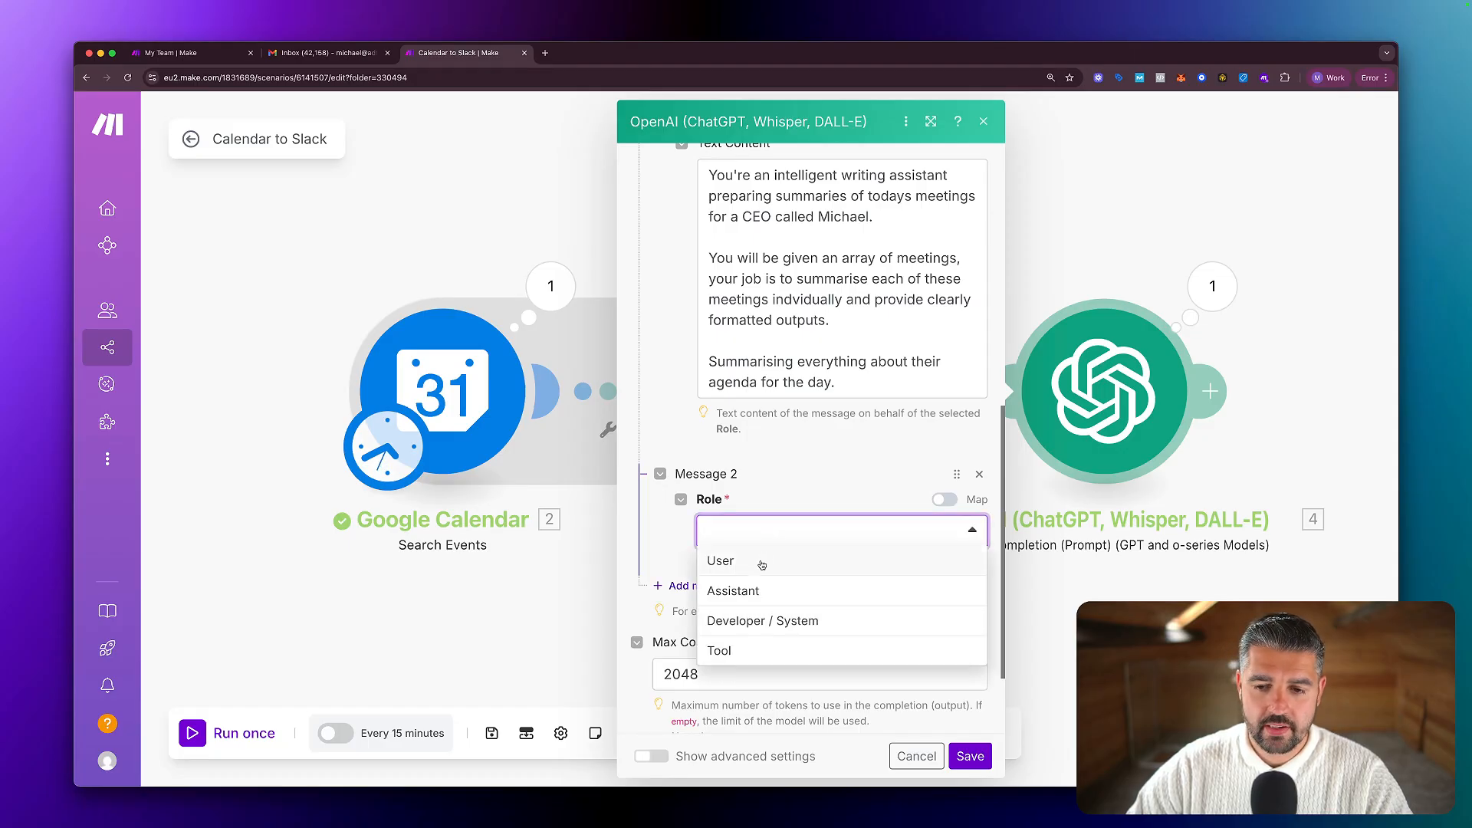
left_click(761, 563)
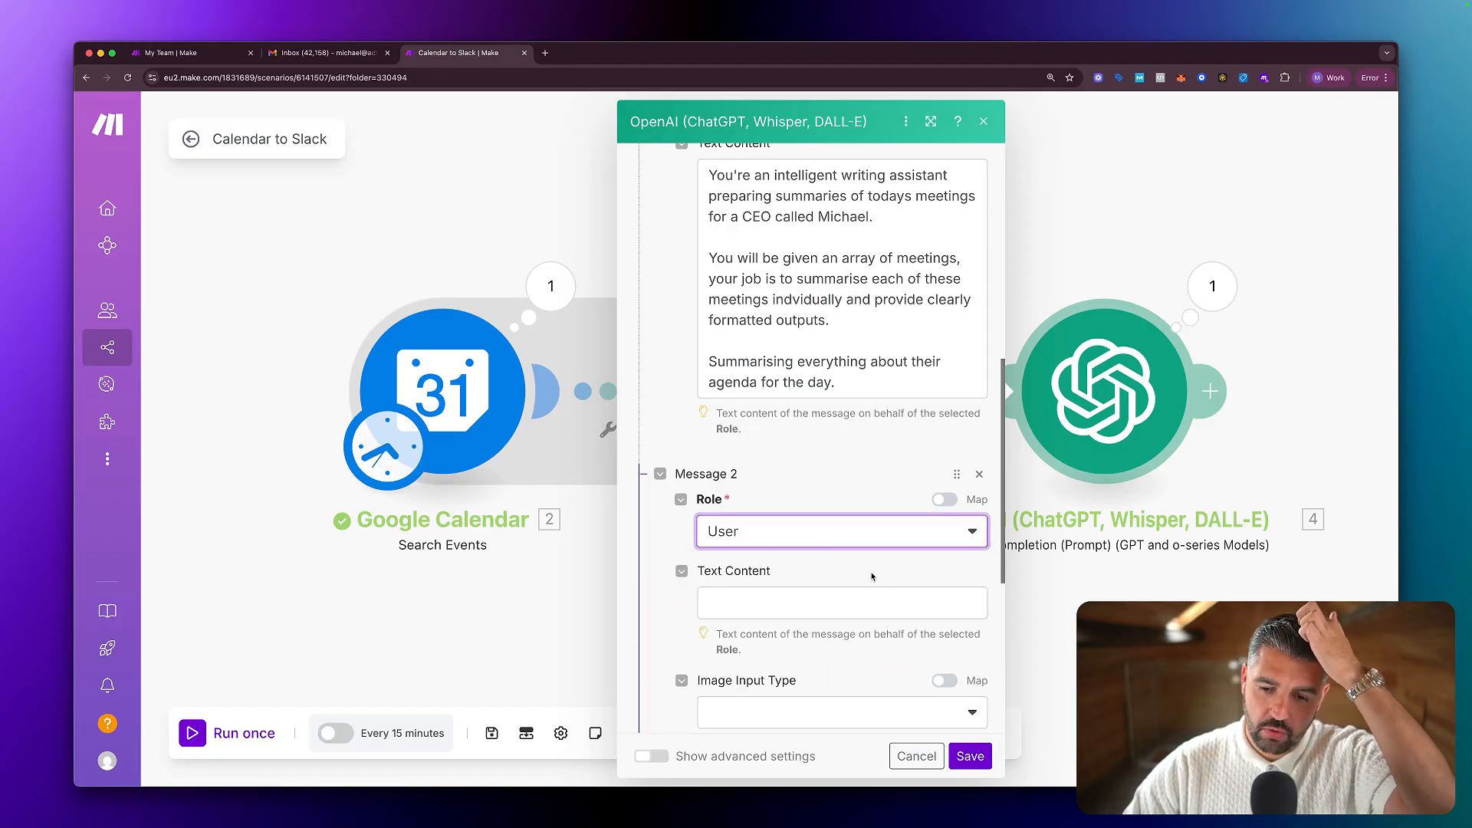
left_click(969, 756)
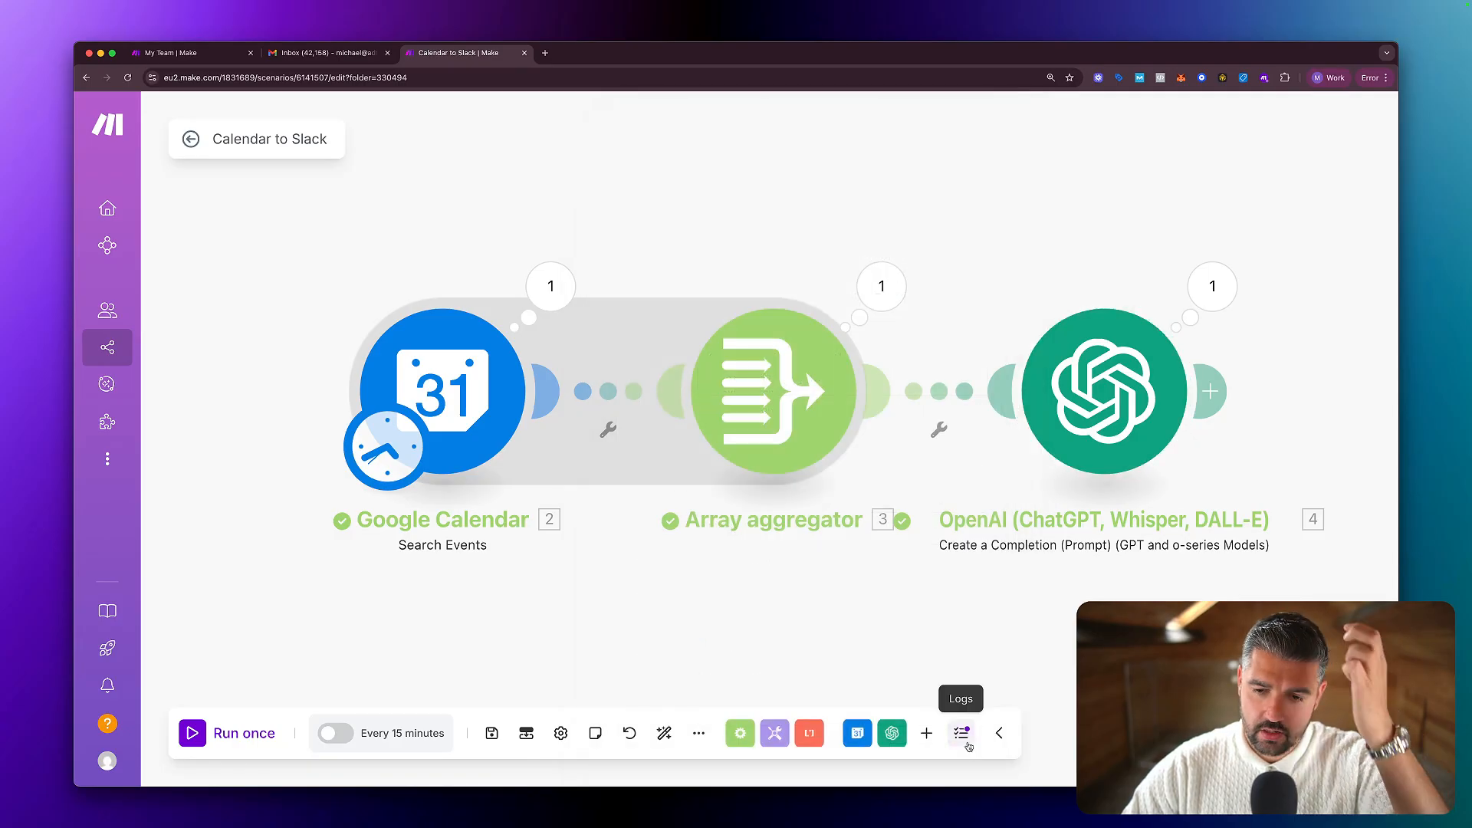
Review the meeting bundles in the Array aggregator's run details and locate the bundle download option.
left_click(871, 309)
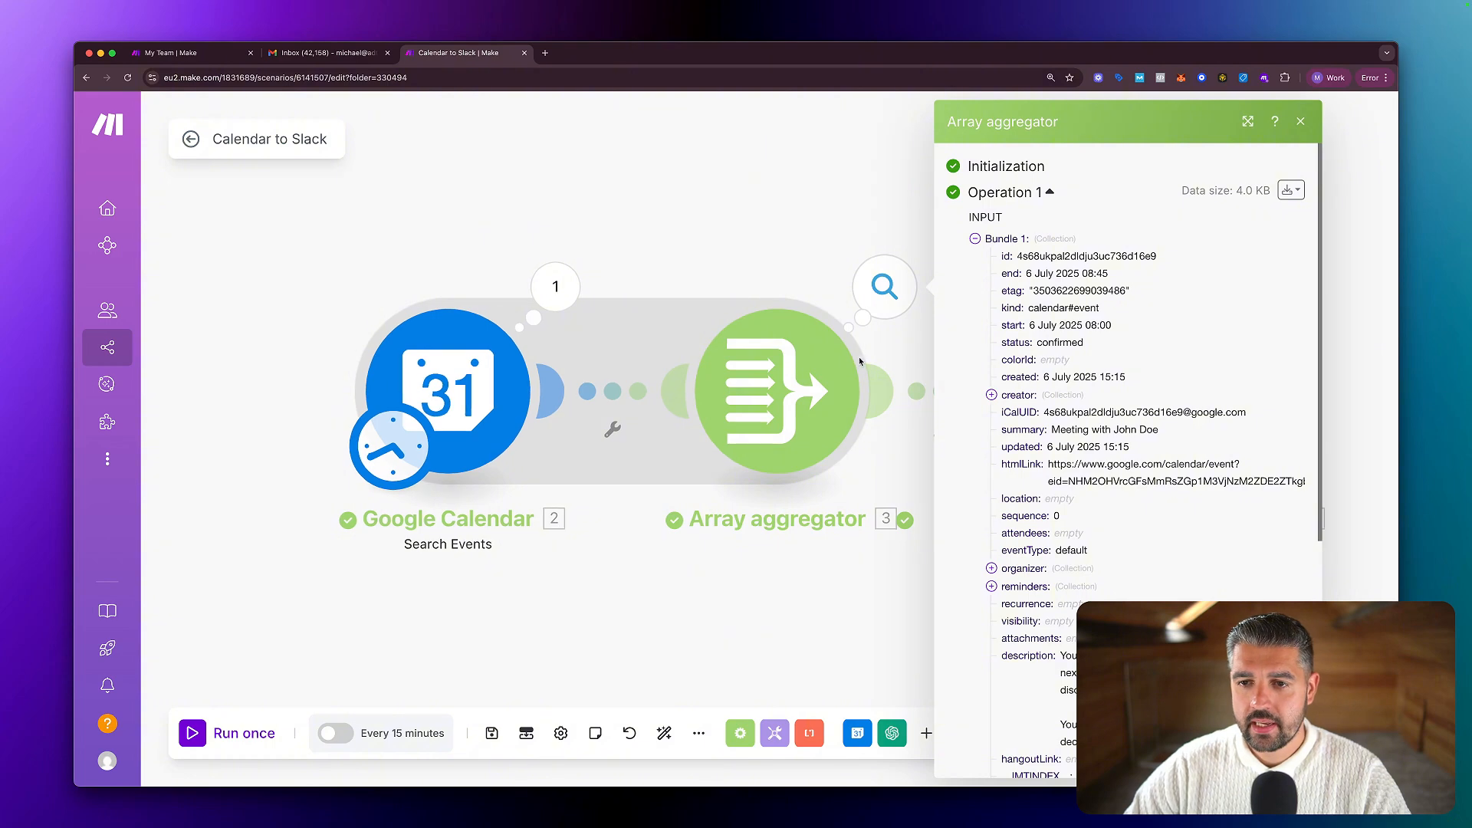
scroll(1204, 415, "down", 10)
scroll(1205, 415, "up", 10)
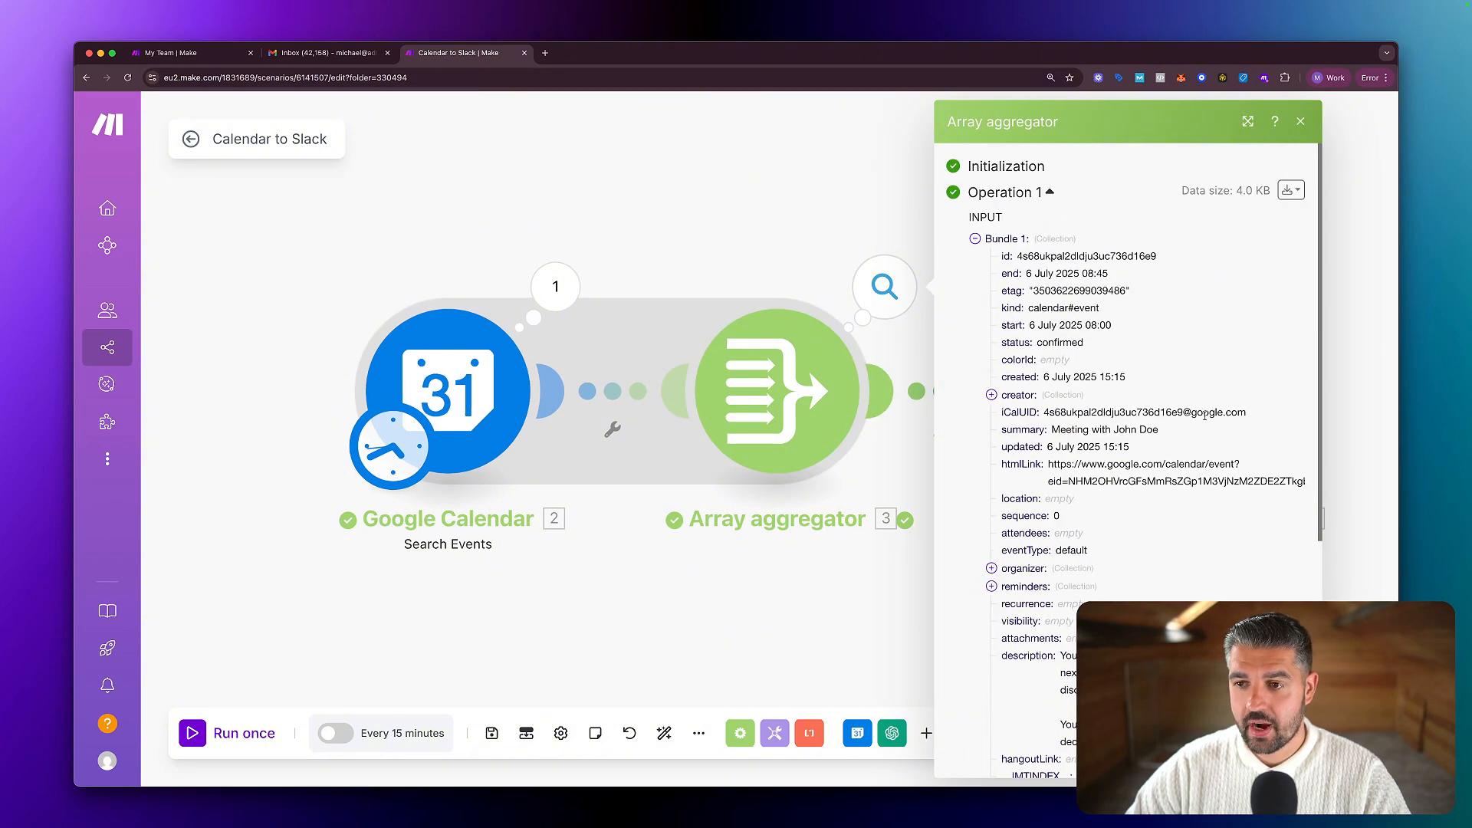
key("ctrl+alt+a")
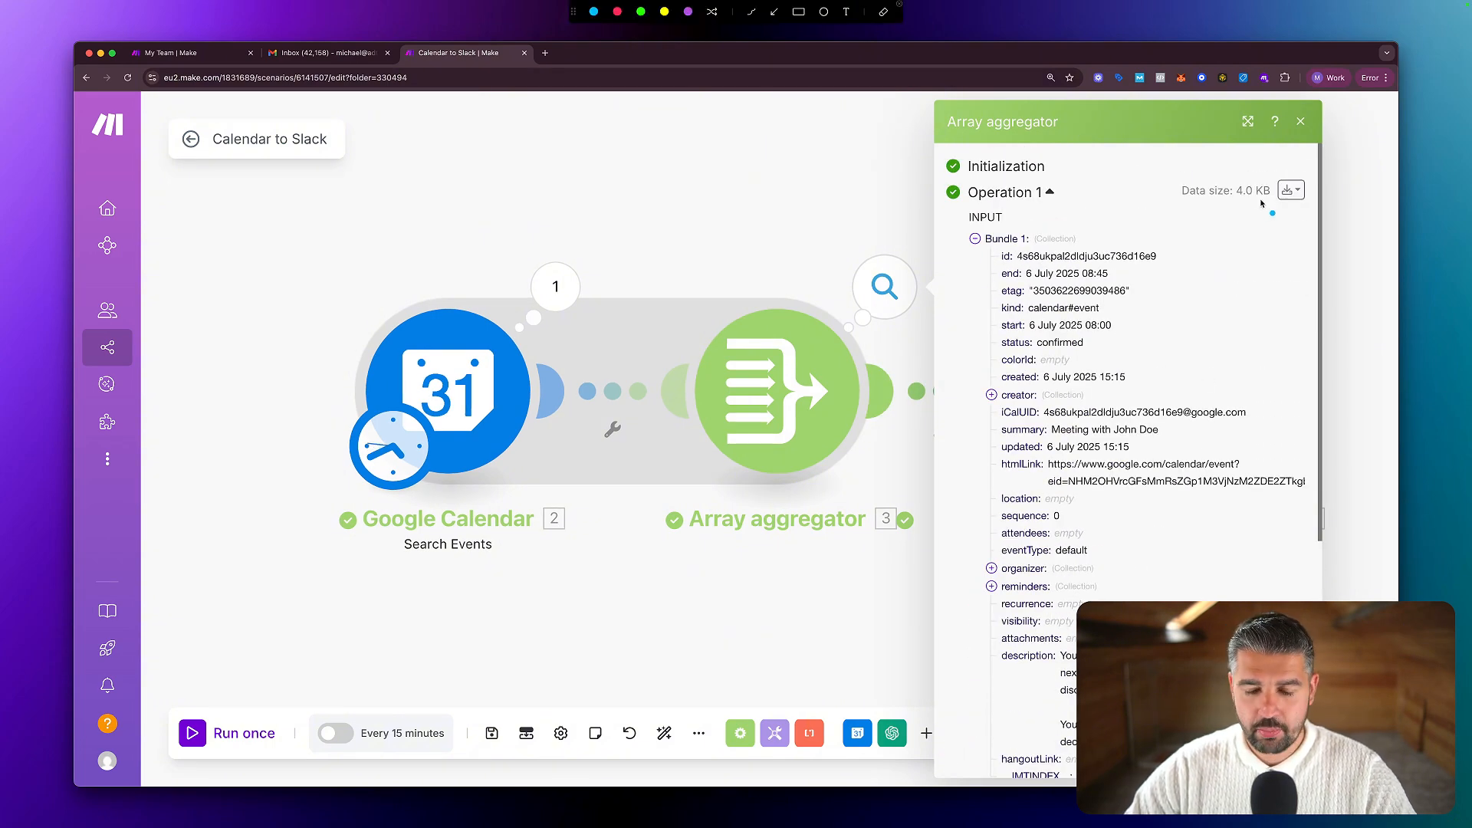
mouse_move(1298, 167)
left_mouse_down()
mouse_move(1338, 217)
mouse_move(1300, 163)
left_mouse_up()
key("Escape")
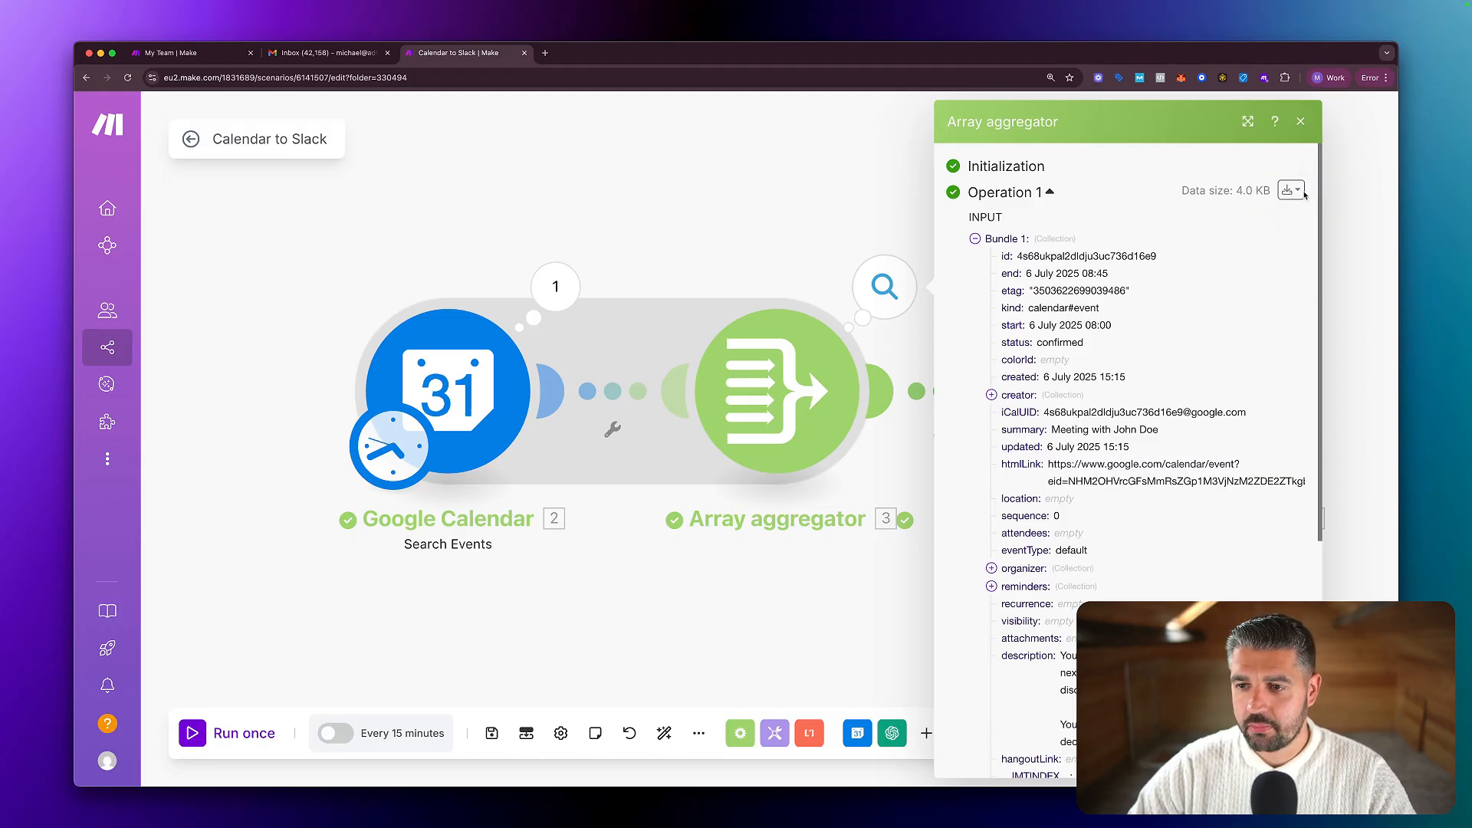
Open the Array aggregator's downloadable input bundles as raw JSON and select their entire content.
left_click(1296, 192)
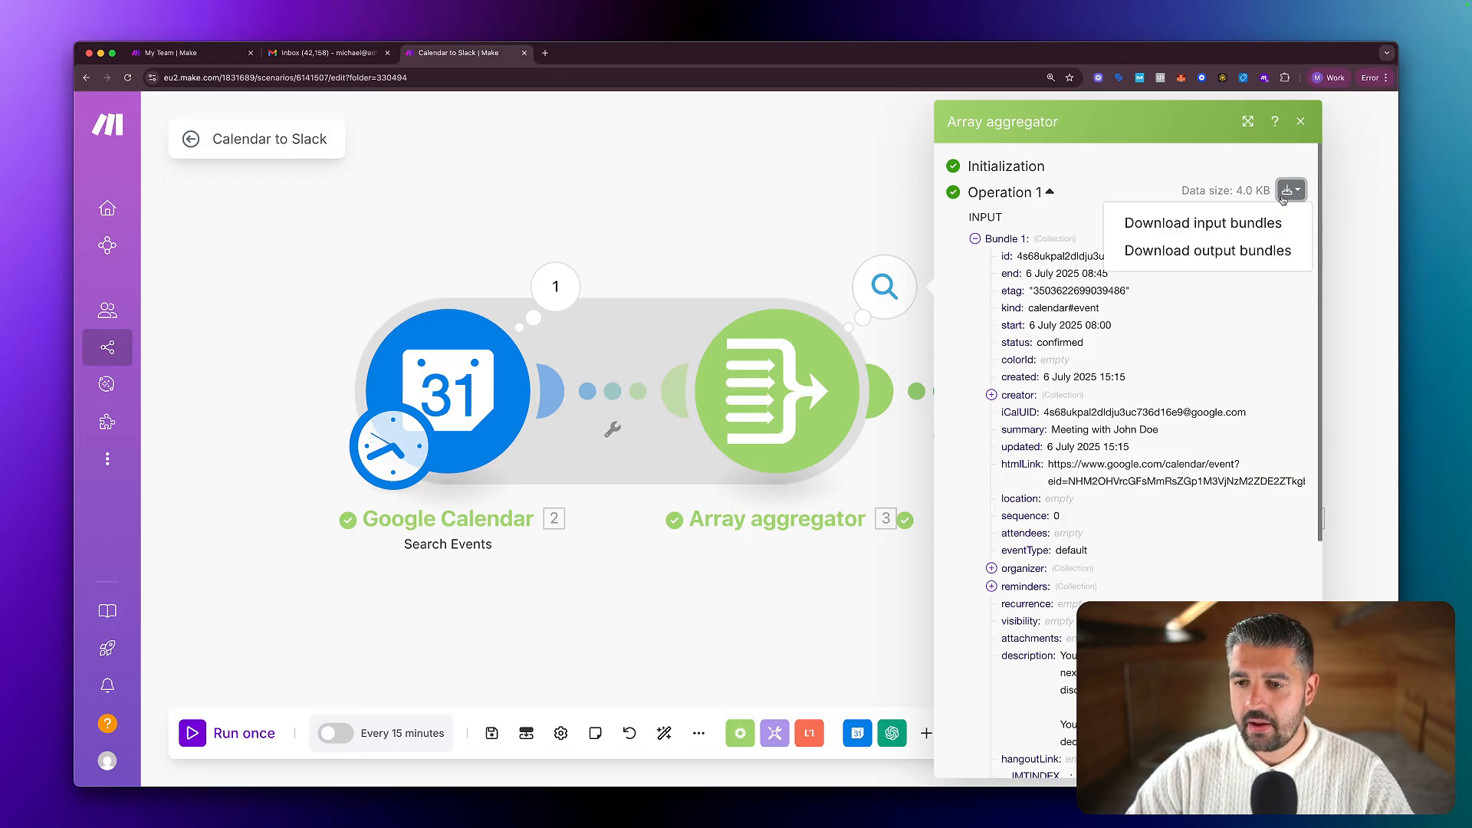
left_click(1221, 225)
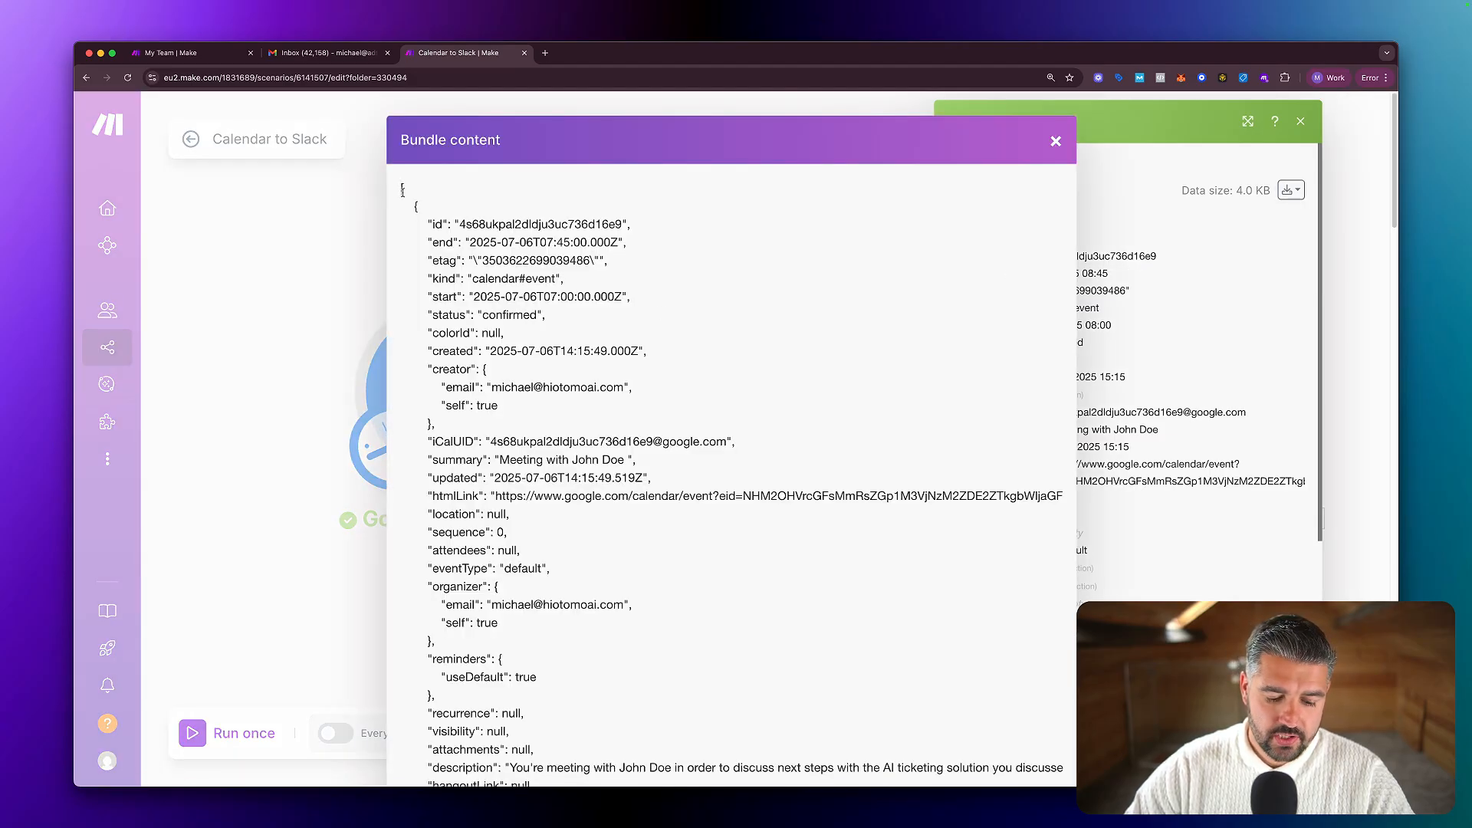
key("super+a")
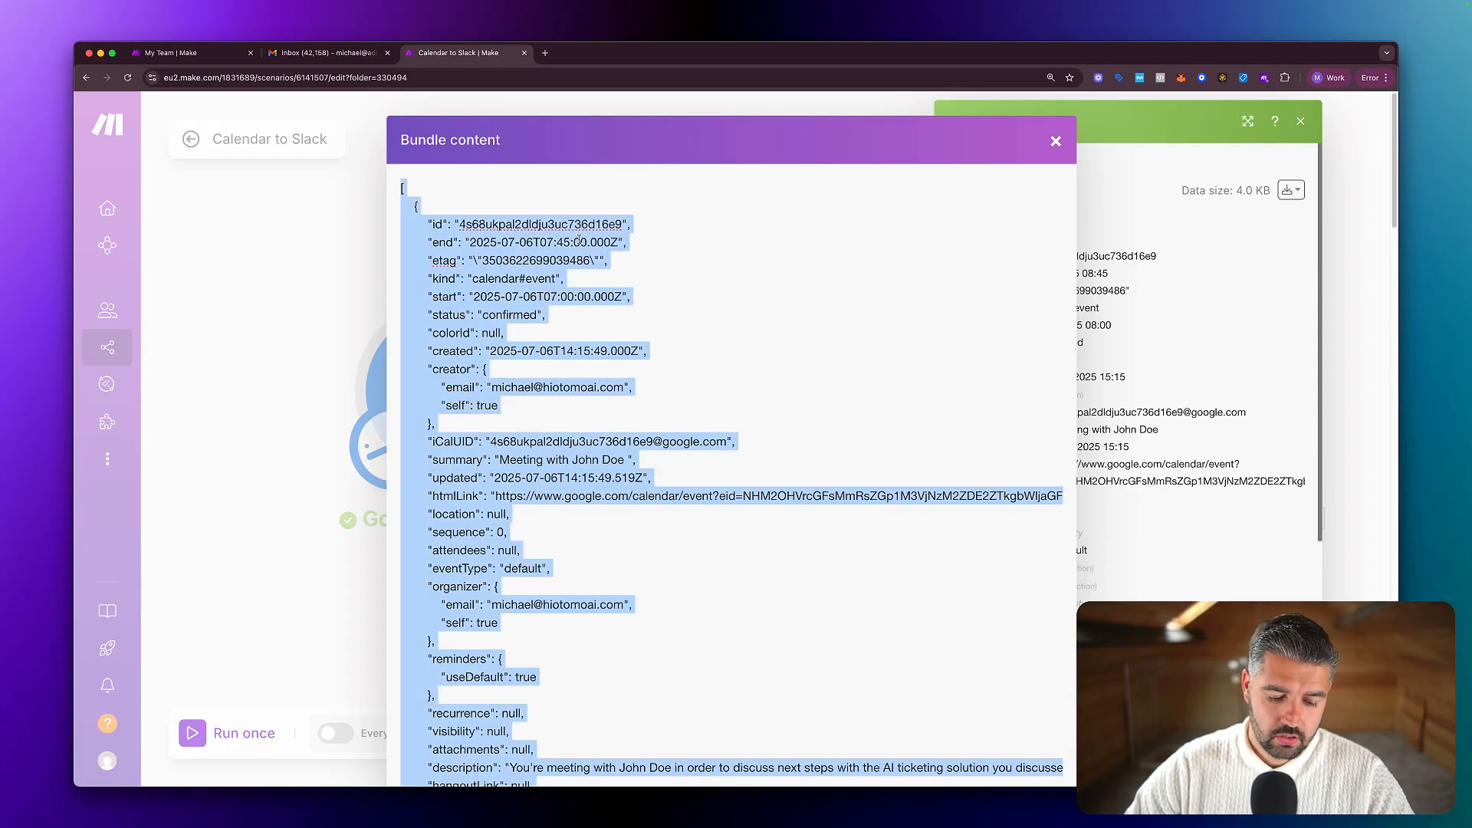
left_click(1236, 333)
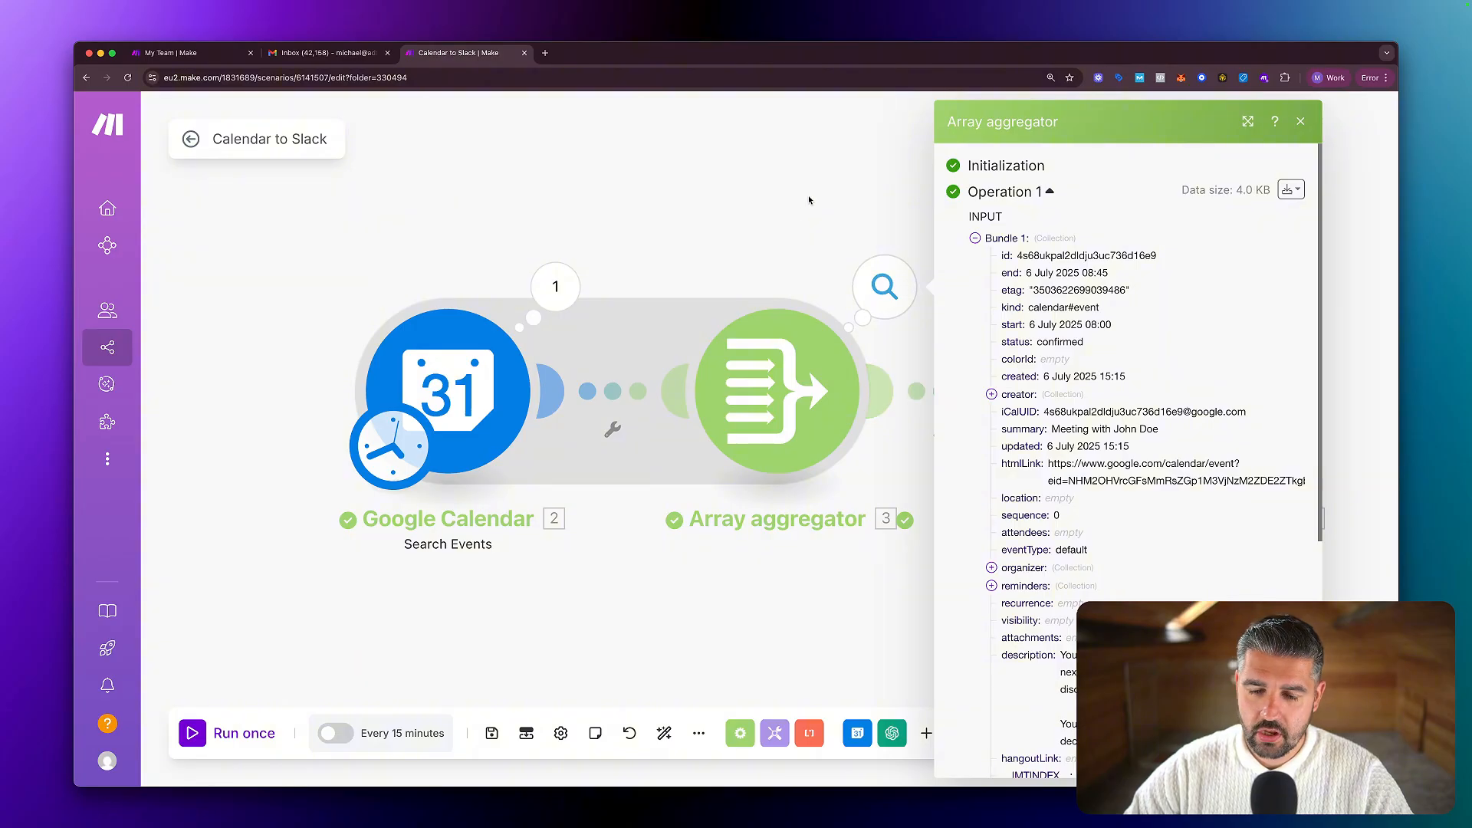
left_click(873, 213)
Discard the unneeded new module and paste the copied meeting JSON as the User message's text content in the OpenAI module.
left_click(1216, 388)
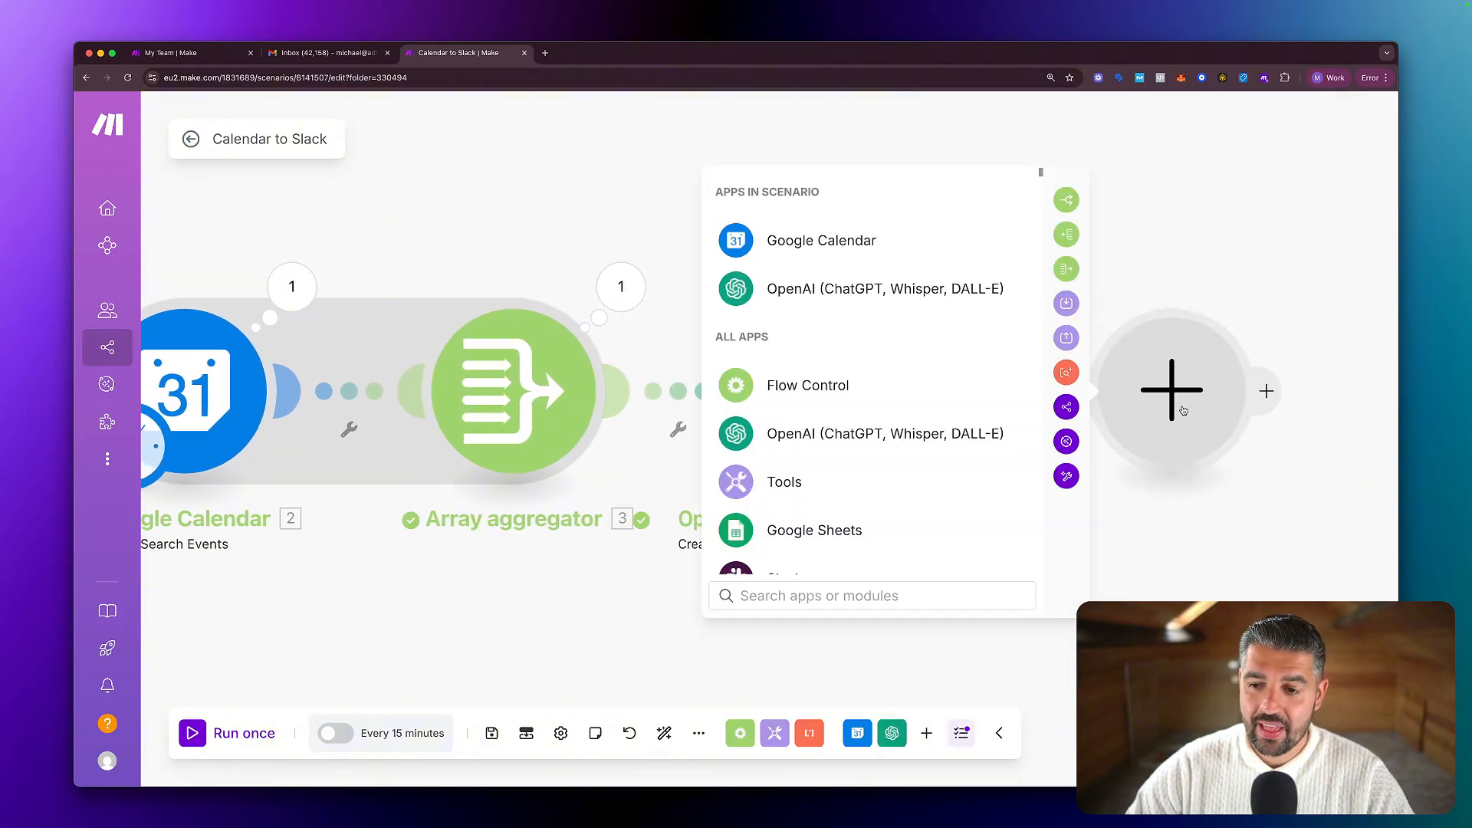
left_click(1122, 194)
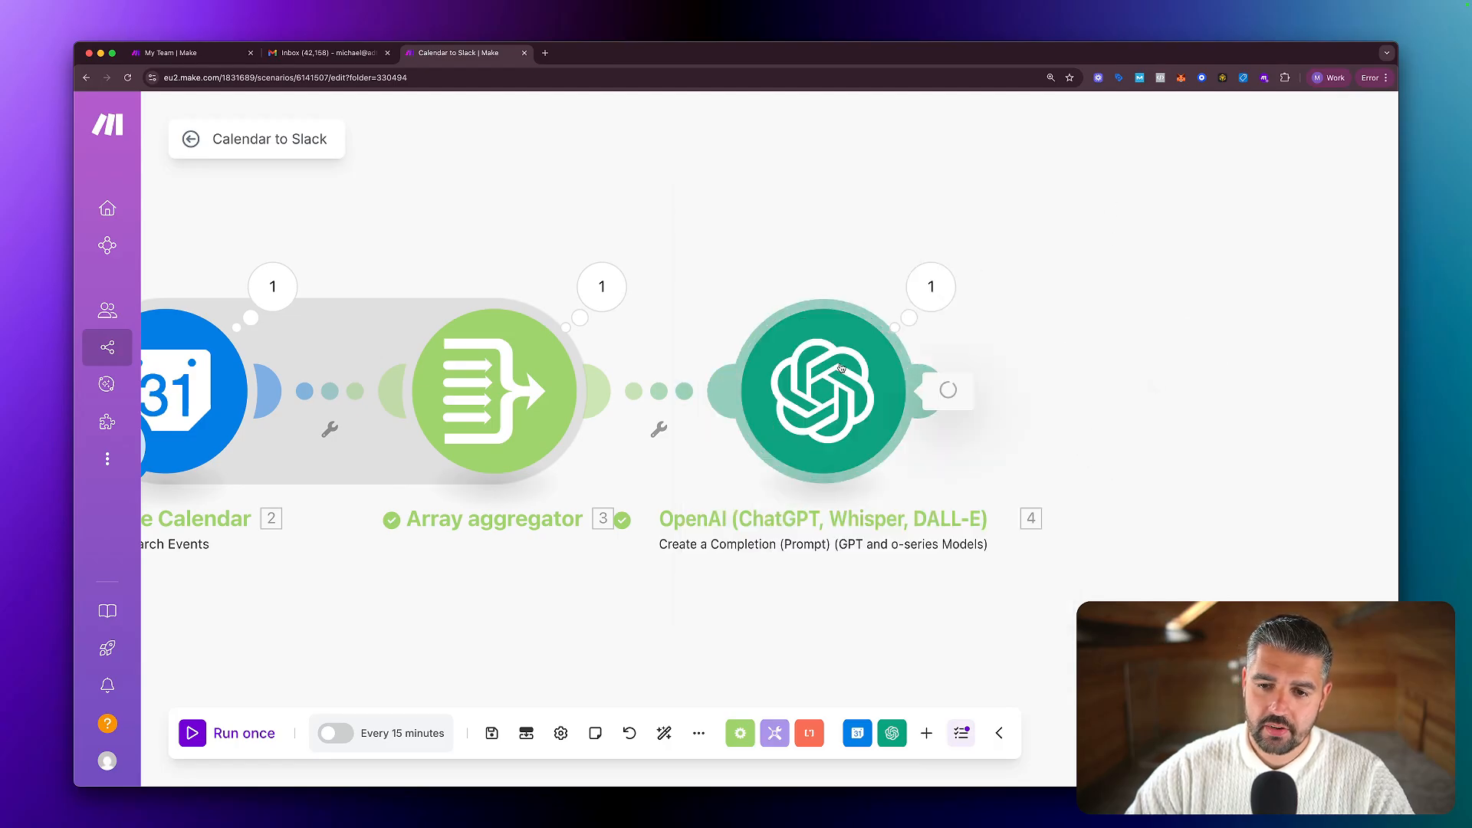
left_click(821, 391)
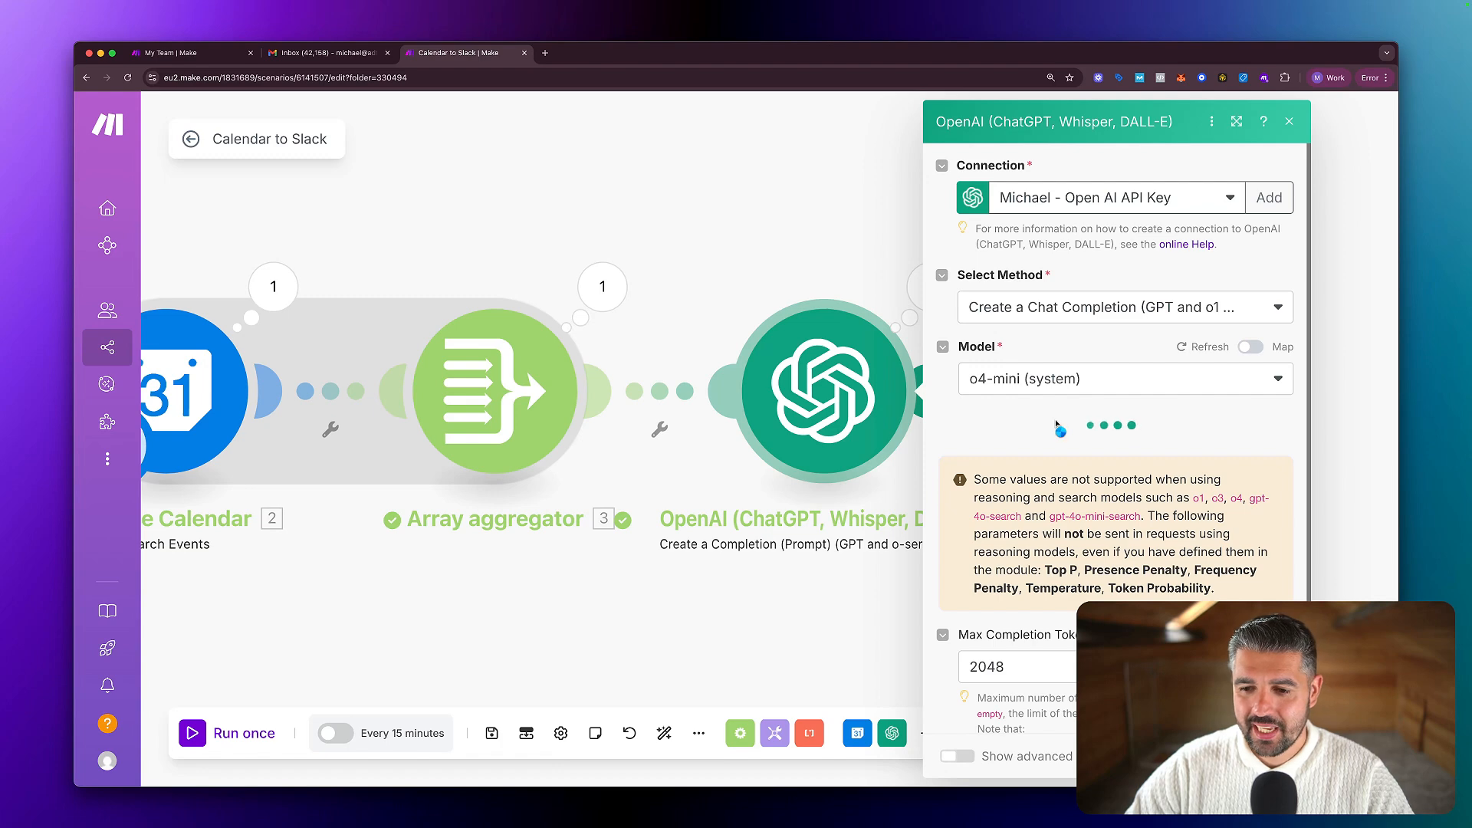
scroll(1058, 423, "down", 10)
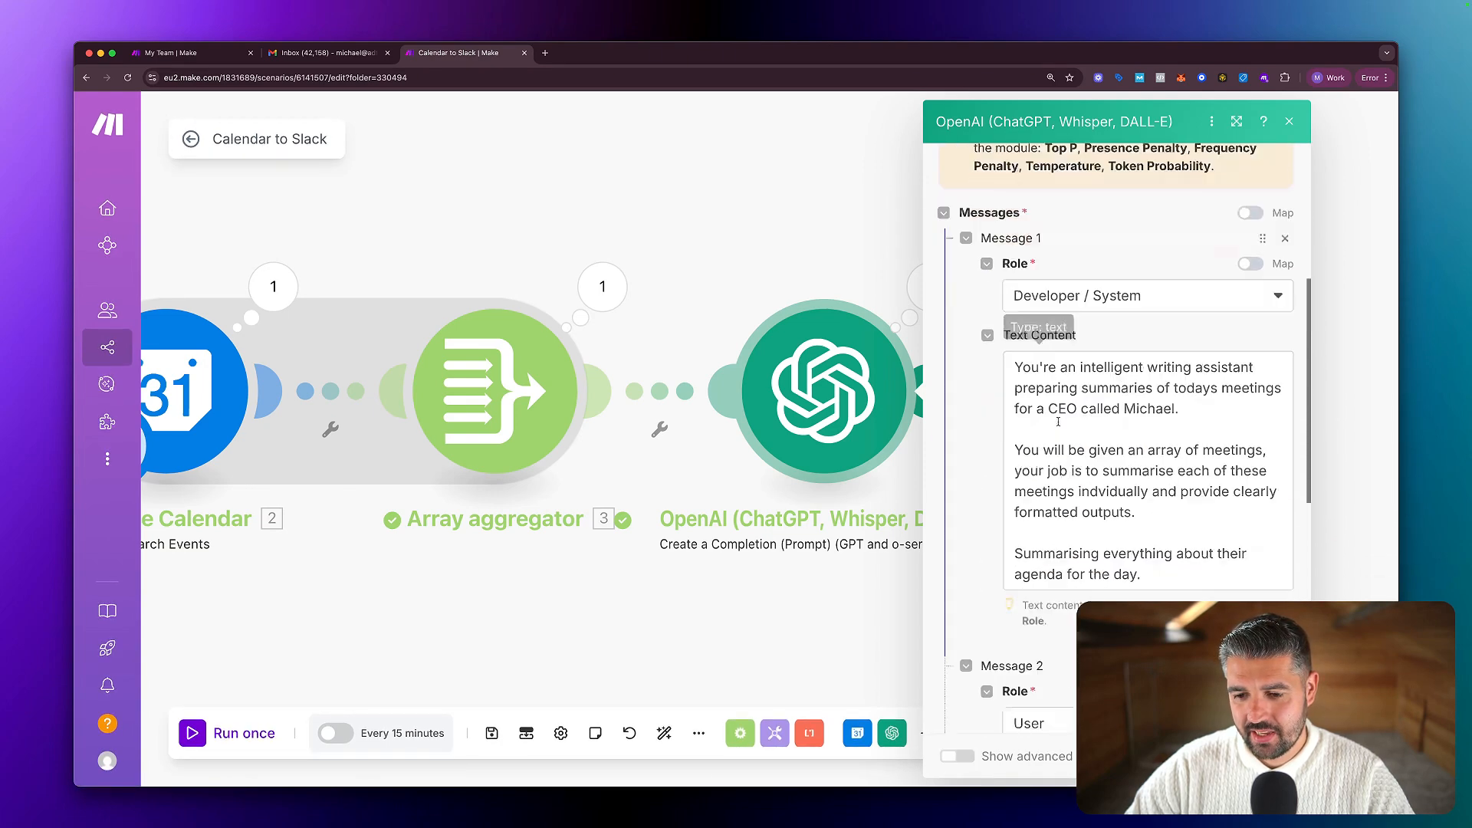
left_click(1096, 455)
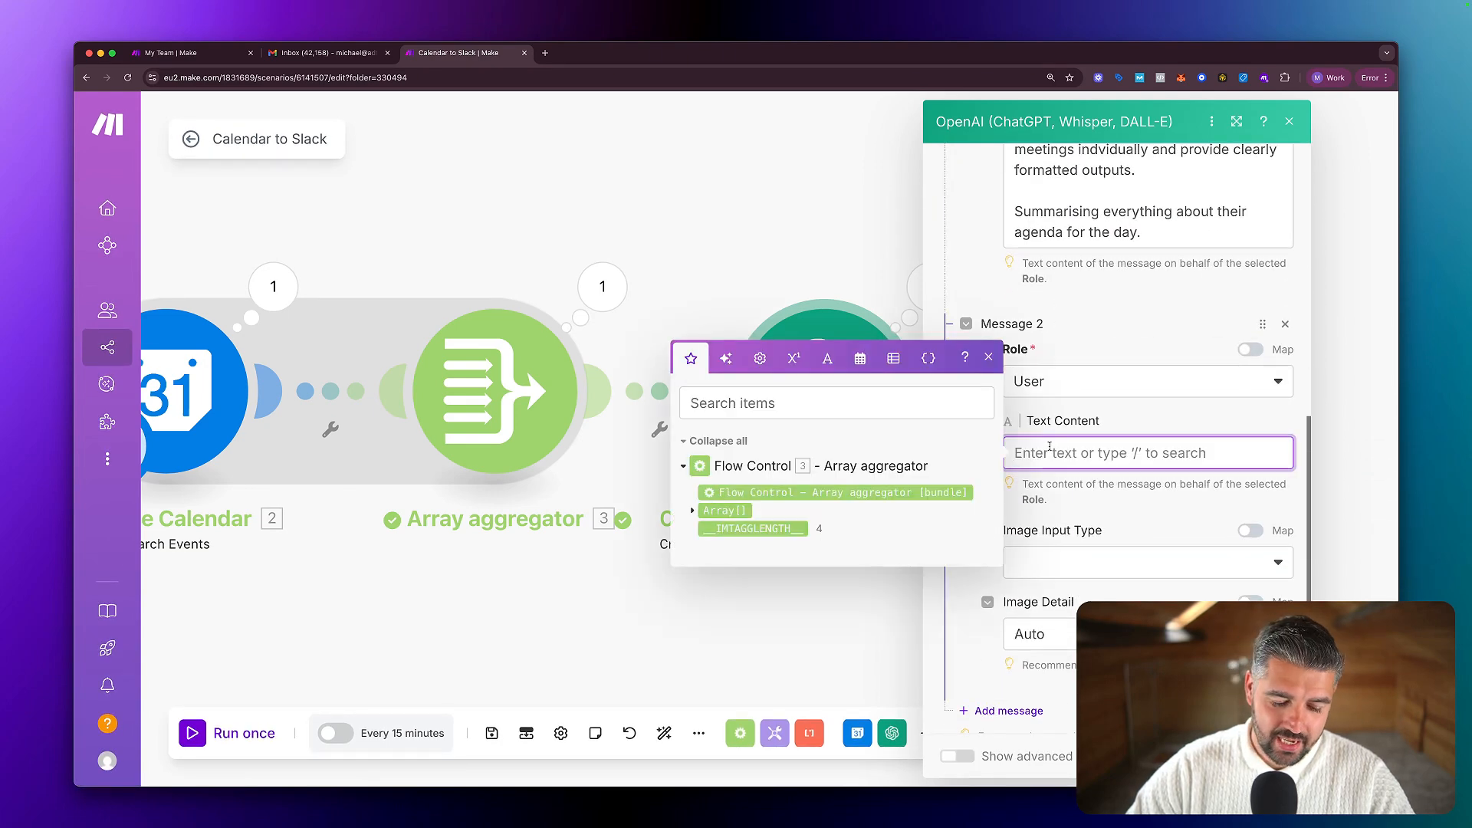
key("super+v")
Review the meeting JSON in Message 2's text content, checking the event entries from first to last.
scroll(1096, 460, "down", 5)
scroll(1100, 410, "up", 5)
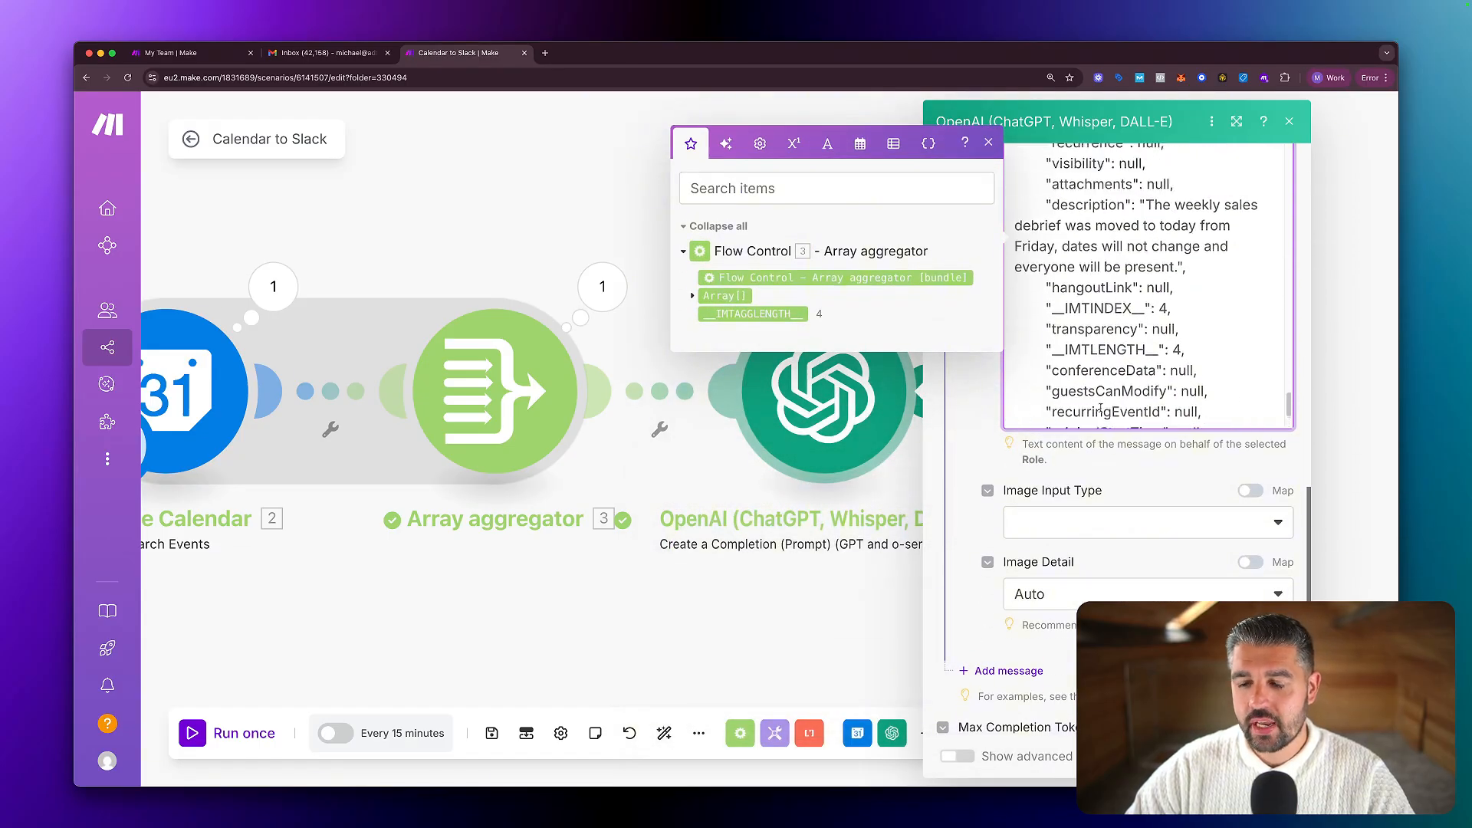
scroll(1101, 408, "up", 10)
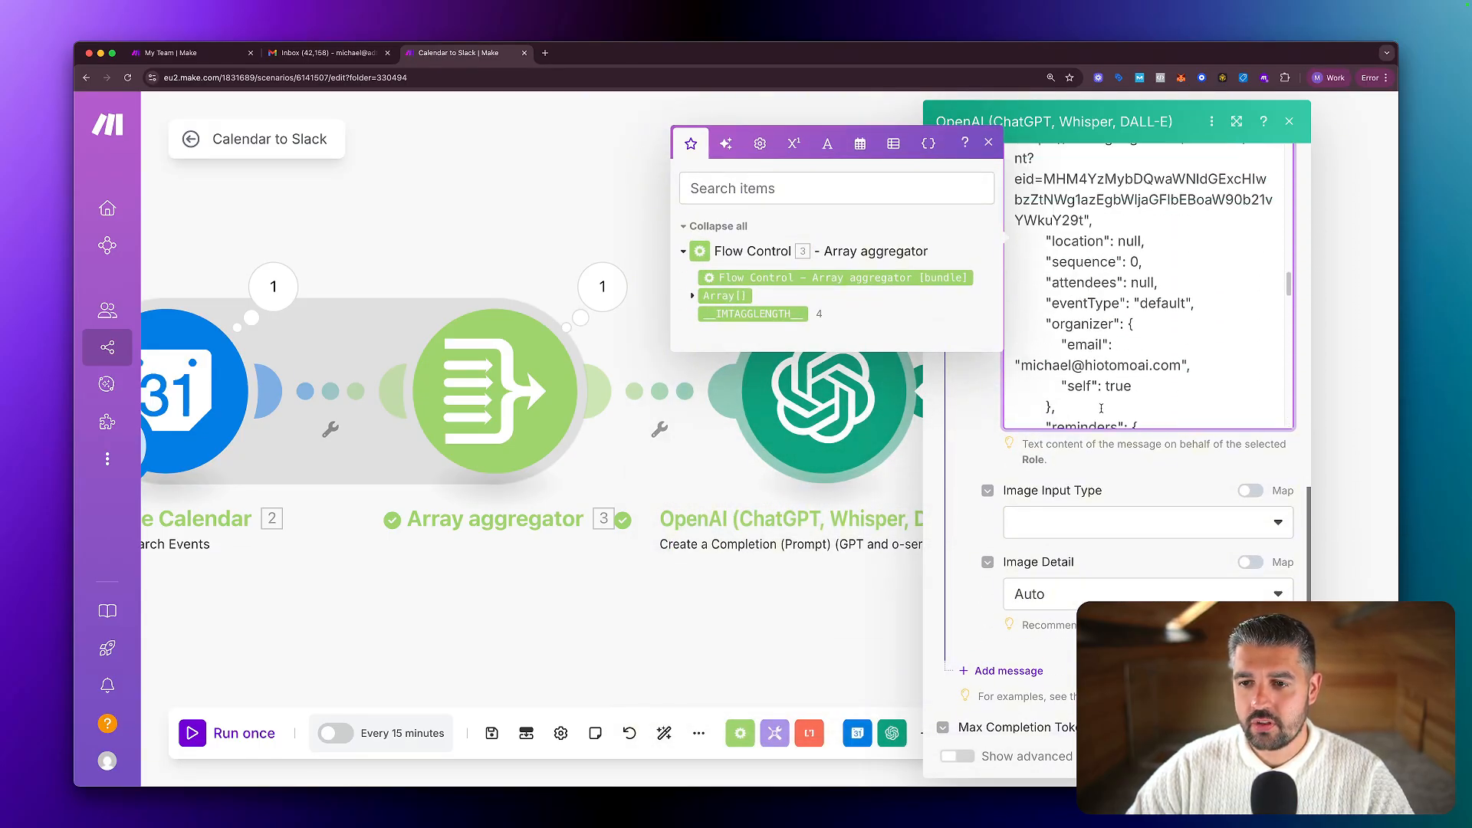
scroll(1100, 407, "up", 10)
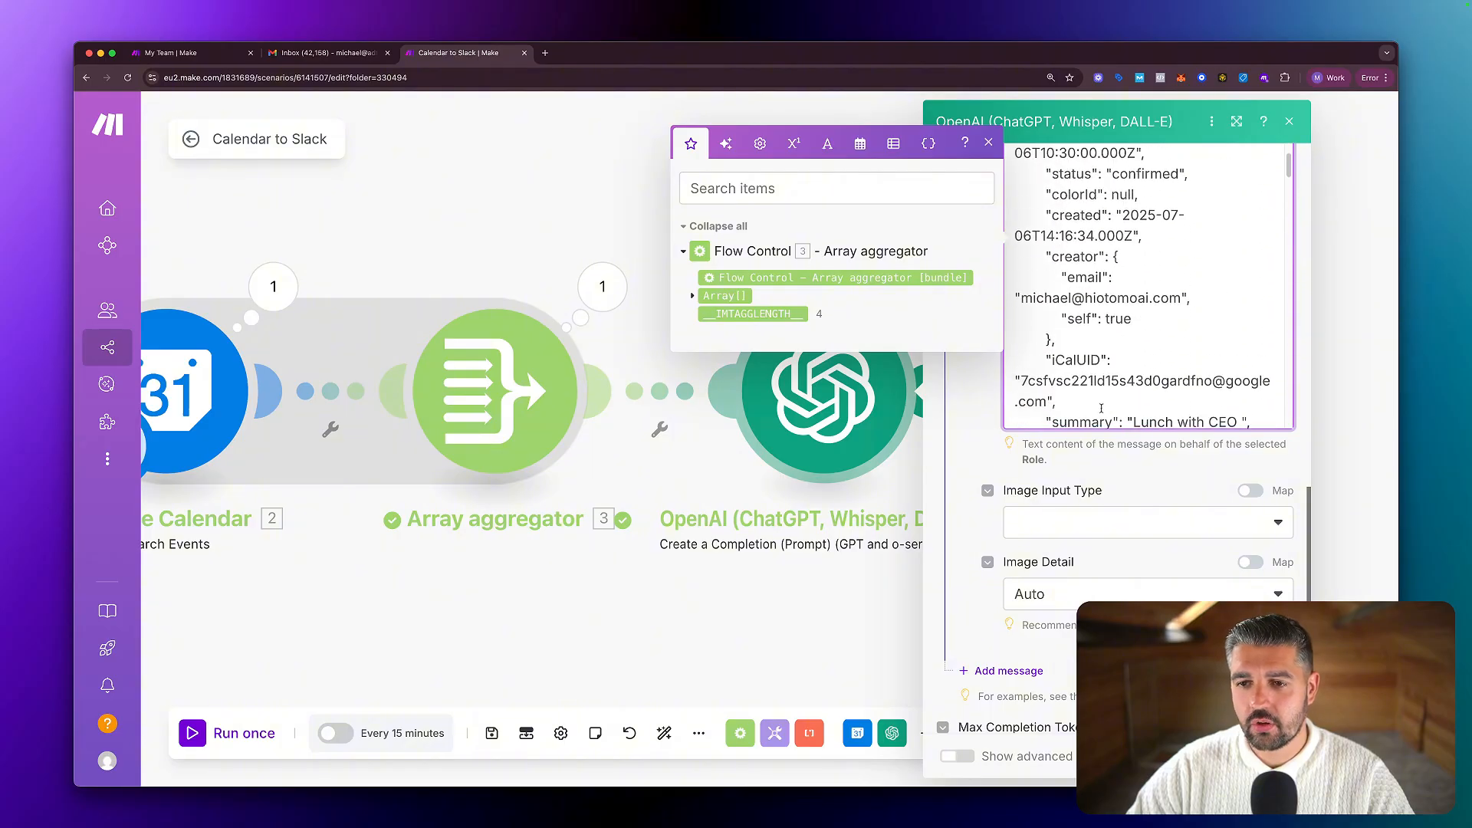
scroll(1101, 408, "up", 10)
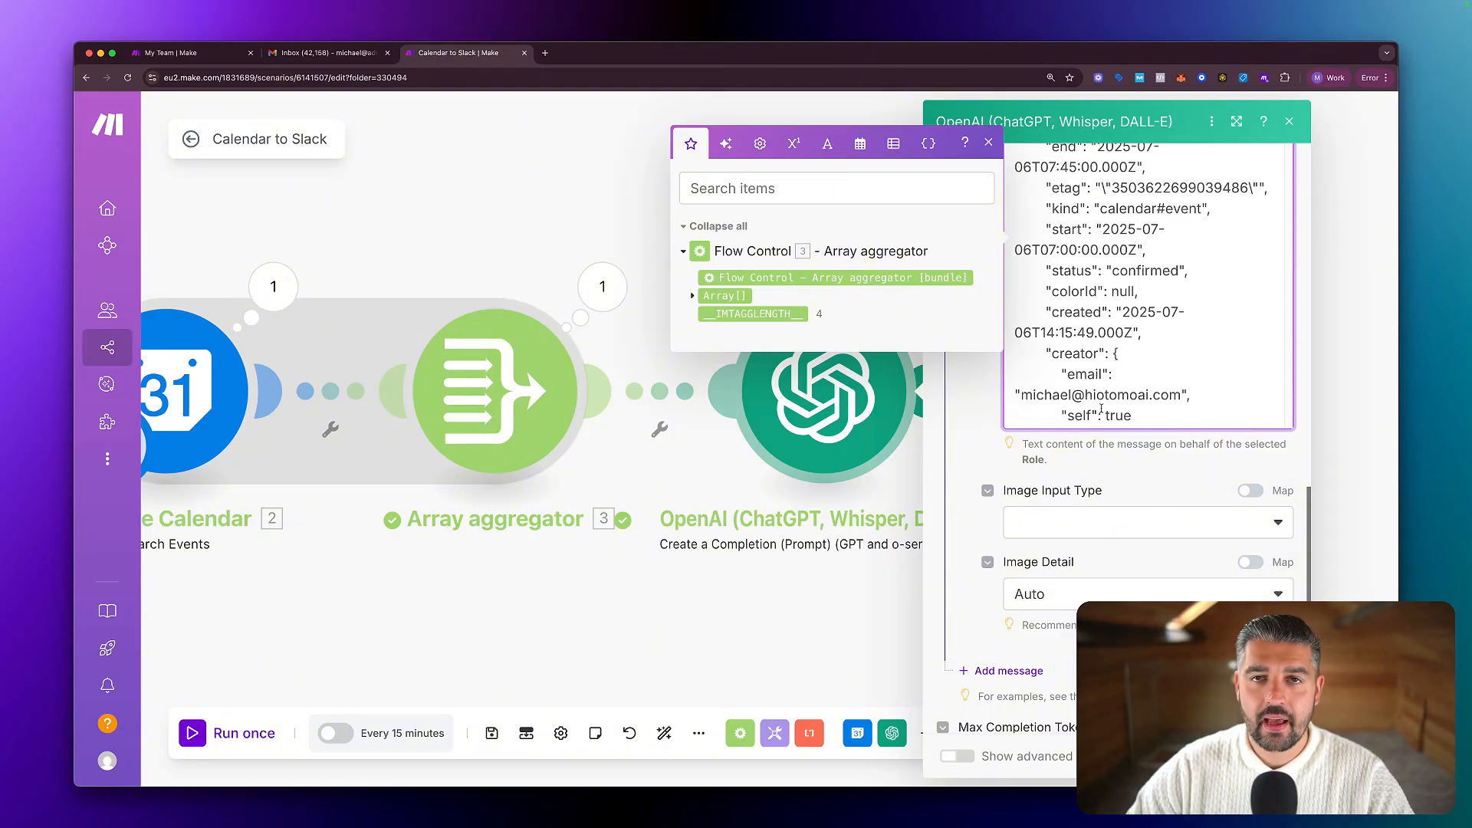
scroll(1101, 408, "up", 5)
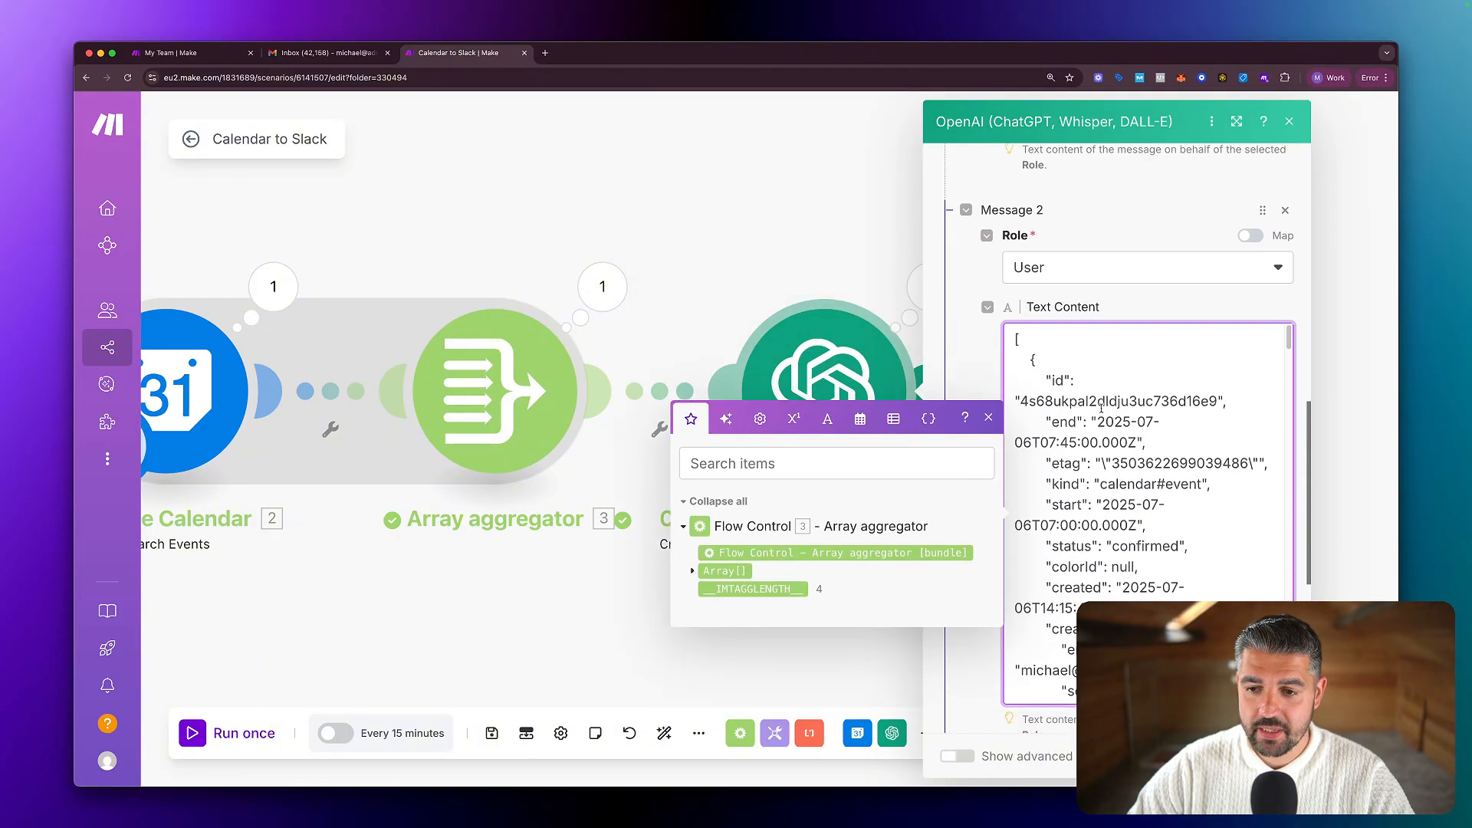
scroll(1100, 408, "down", 5)
scroll(1101, 408, "down", 15)
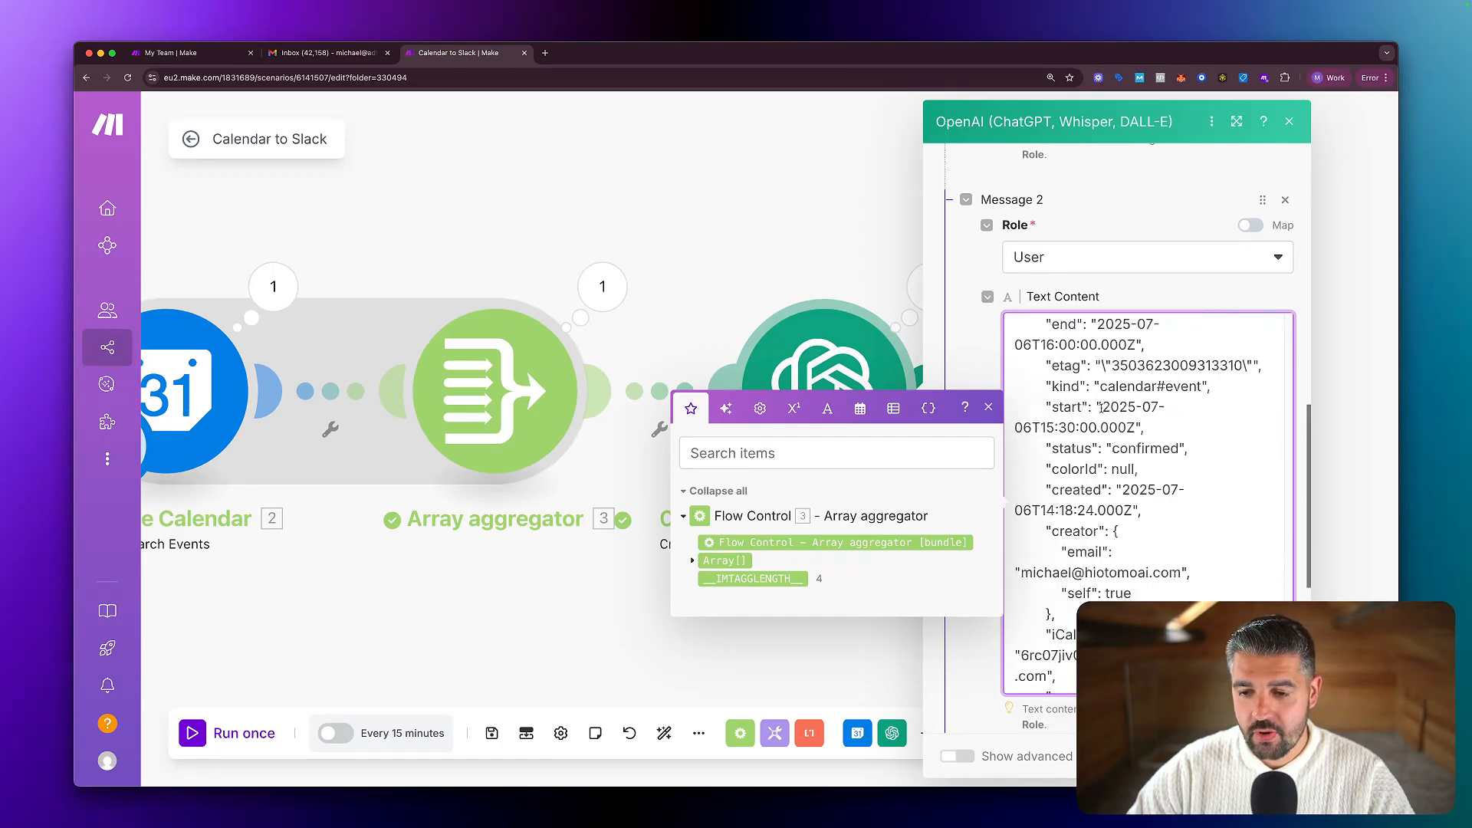
Add a third message to the OpenAI module and set its role to Assistant.
scroll(1100, 407, "down", 15)
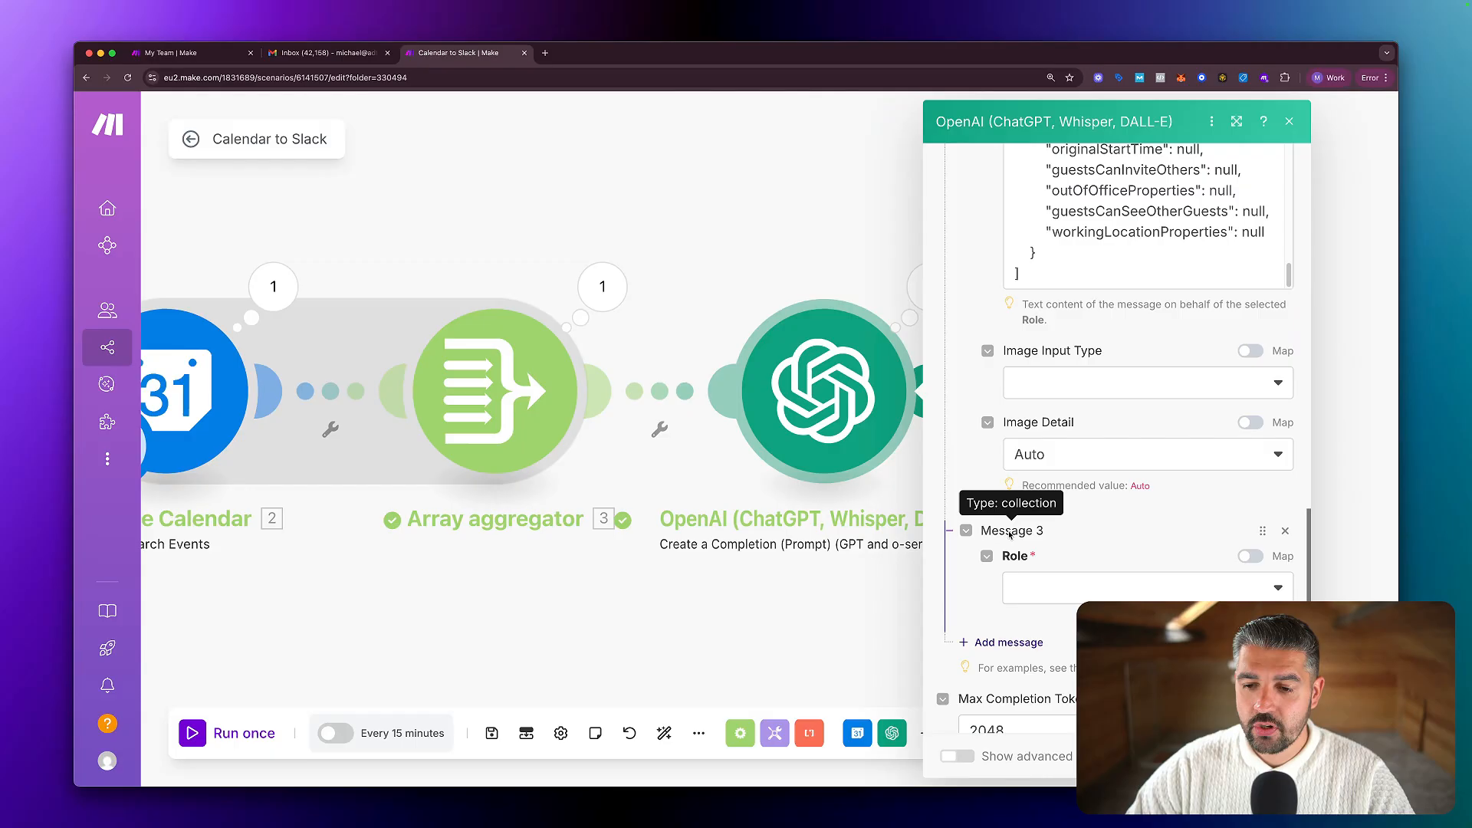
left_click(1084, 587)
left_click(1073, 589)
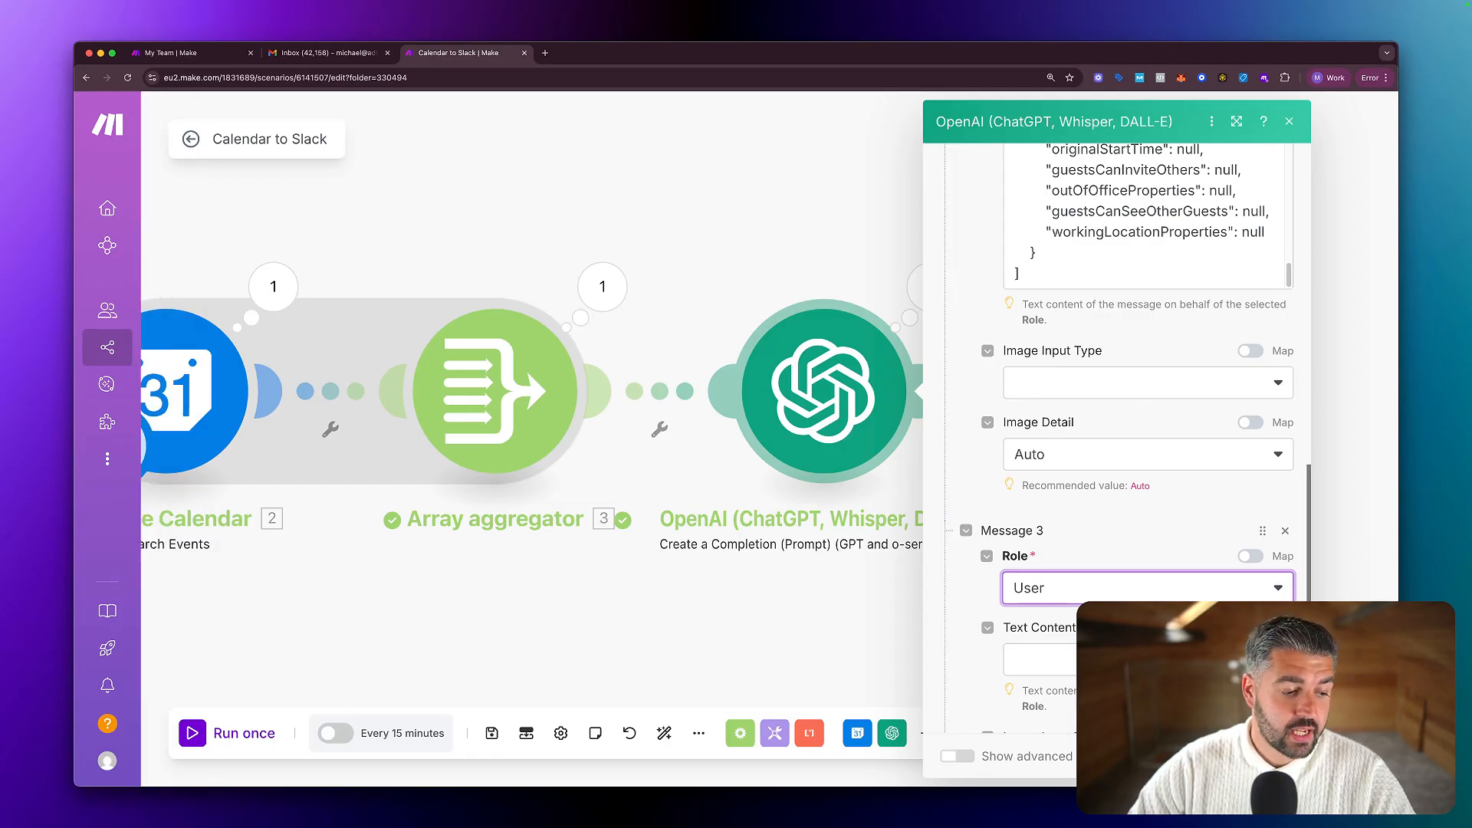
left_click(1107, 595)
left_click(1067, 612)
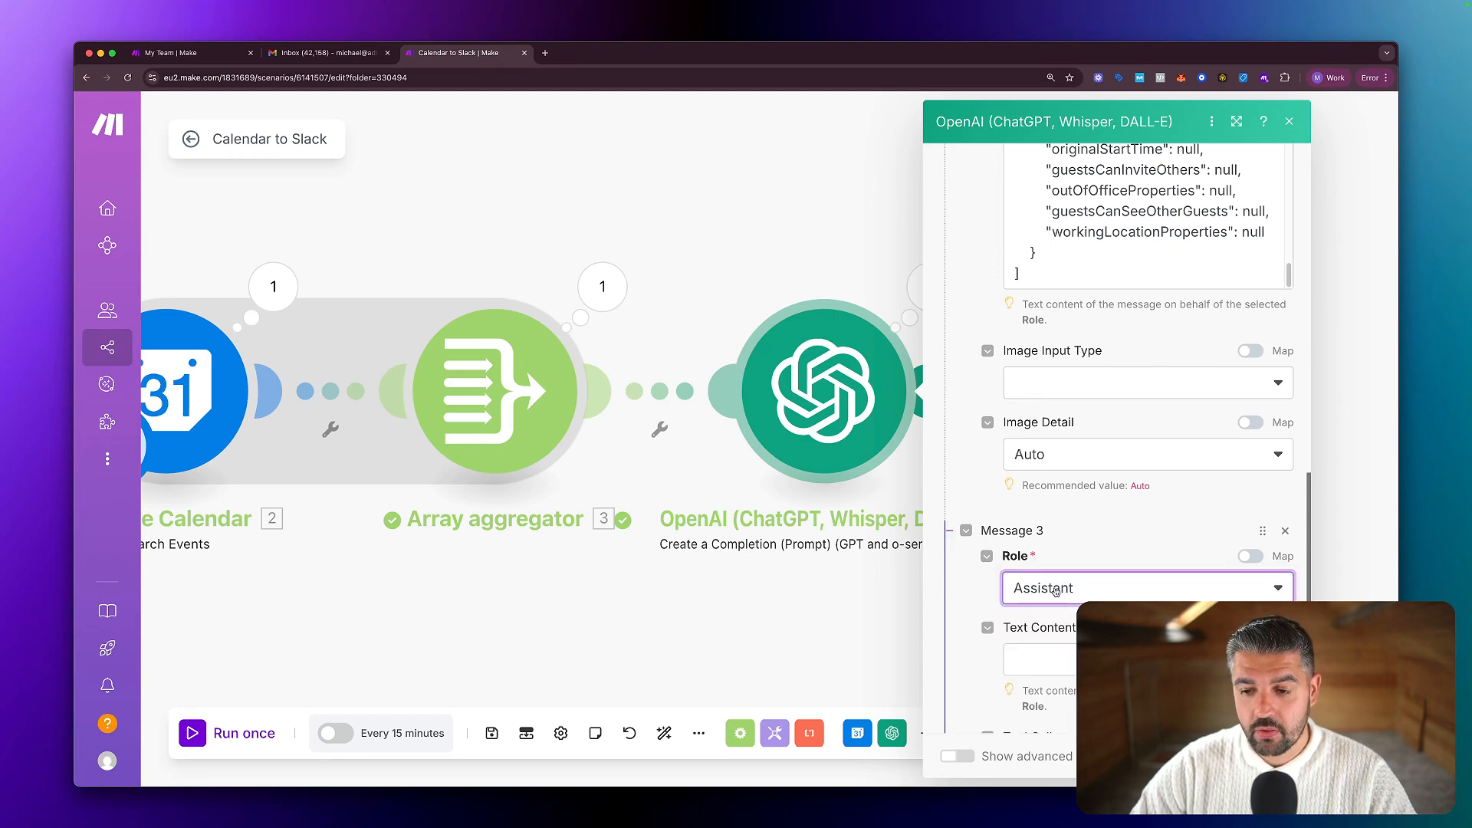
Map the Array aggregator's Array[] output into the text content of the Assistant message.
scroll(1061, 530, "up", 10)
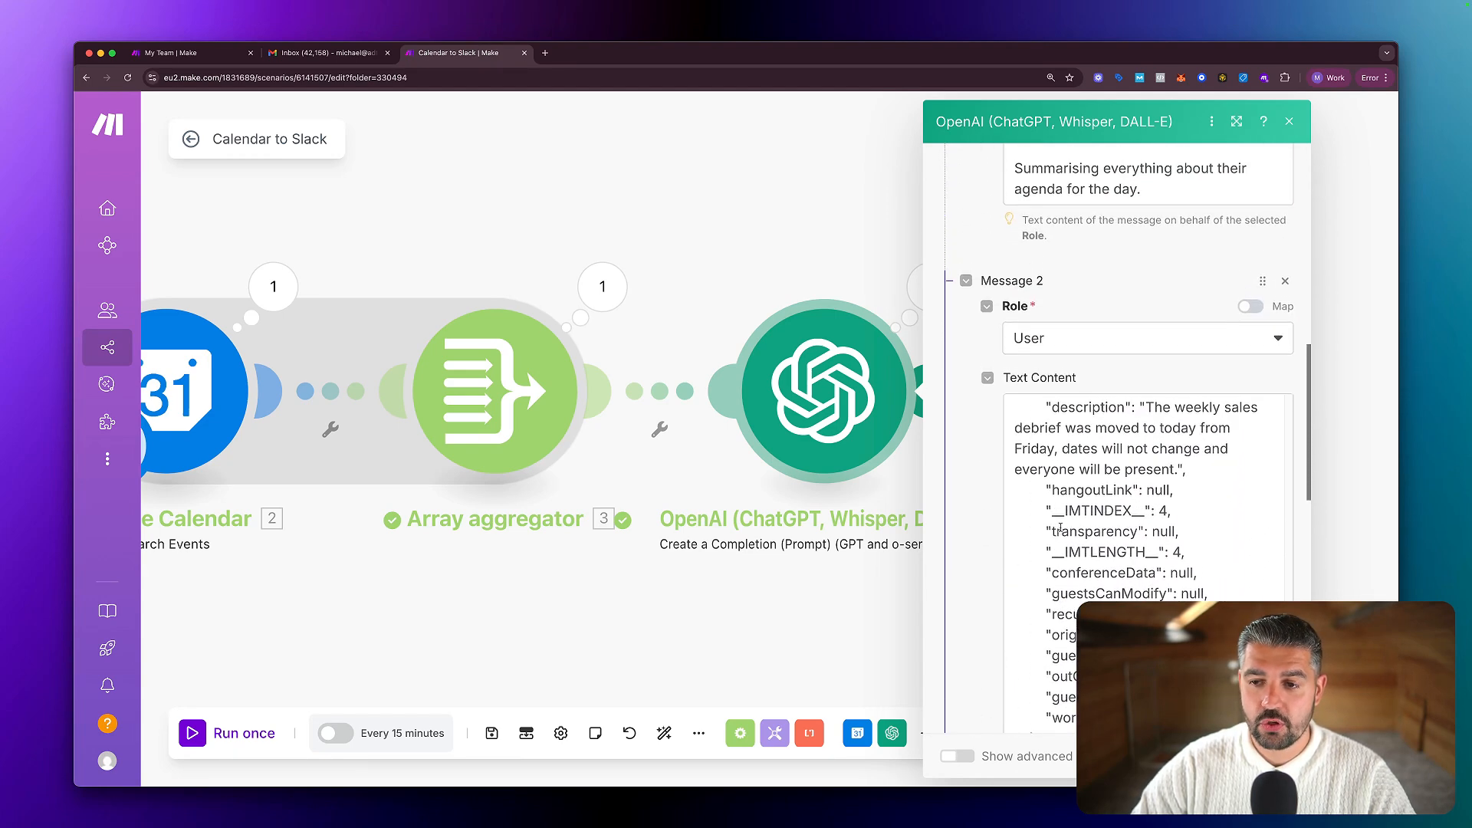
scroll(1060, 525, "up", 10)
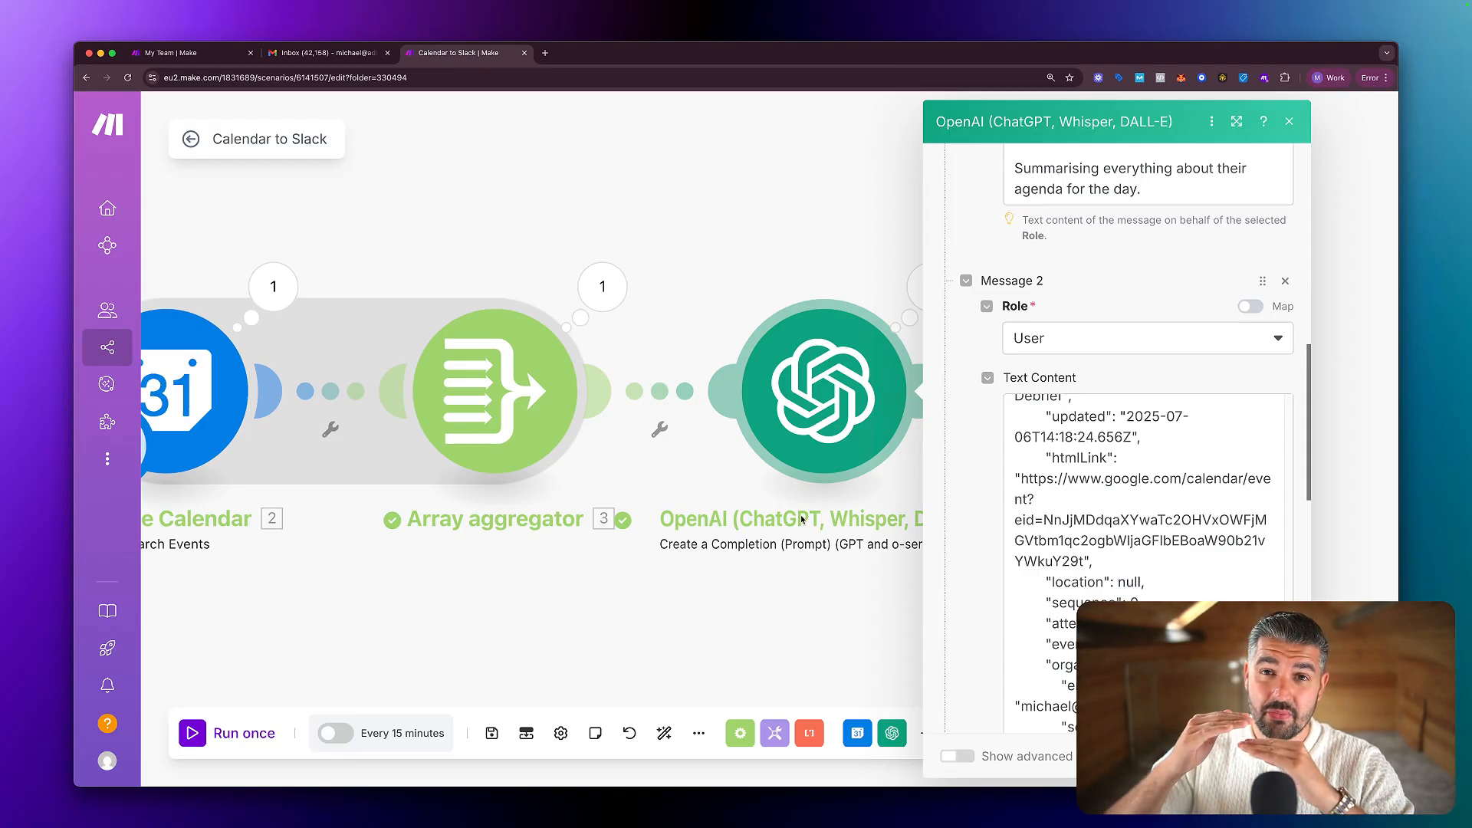
scroll(1226, 590, "down", 10)
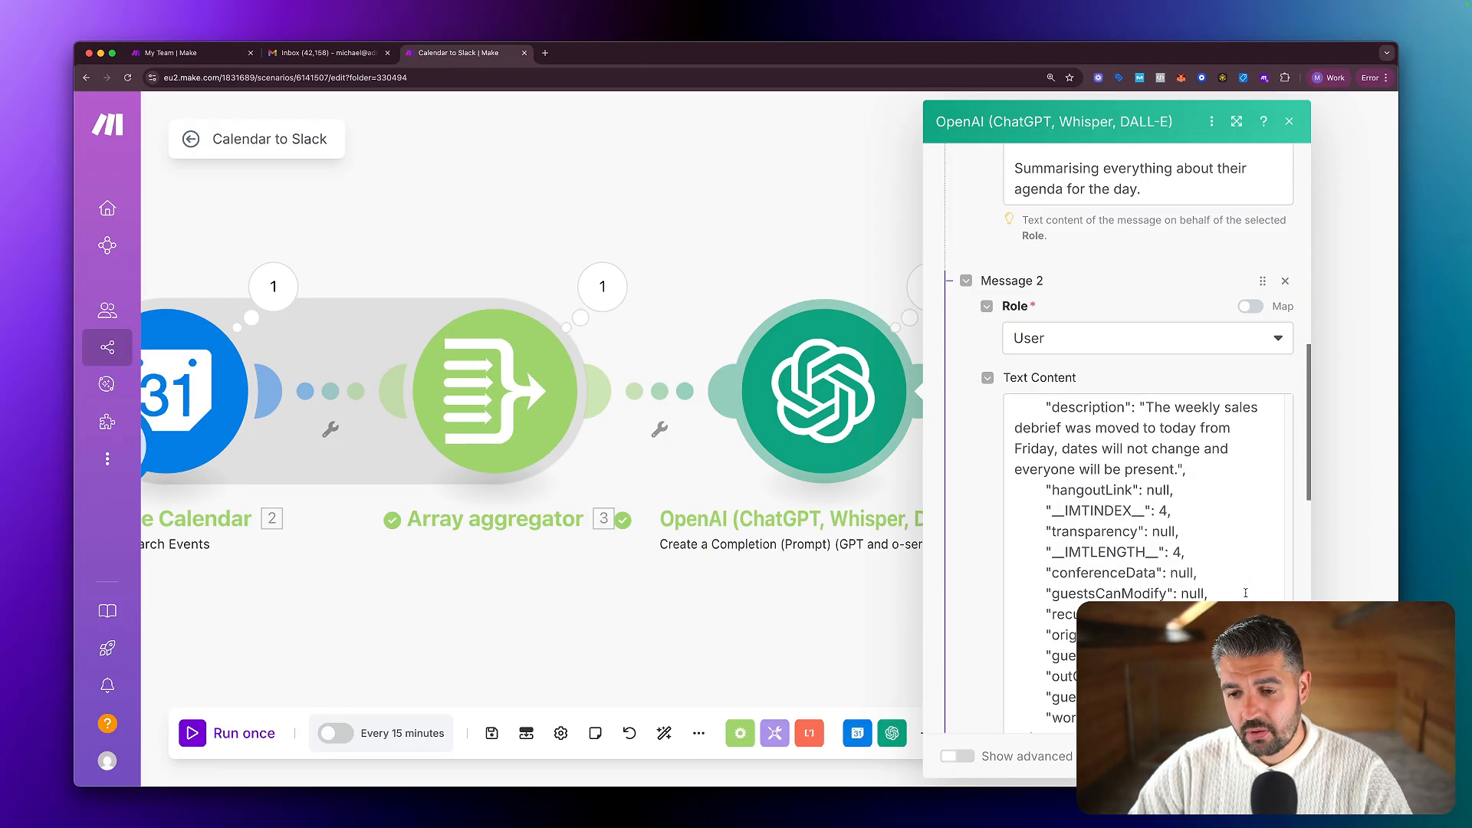
scroll(1225, 590, "down", 3)
scroll(1219, 587, "up", 2)
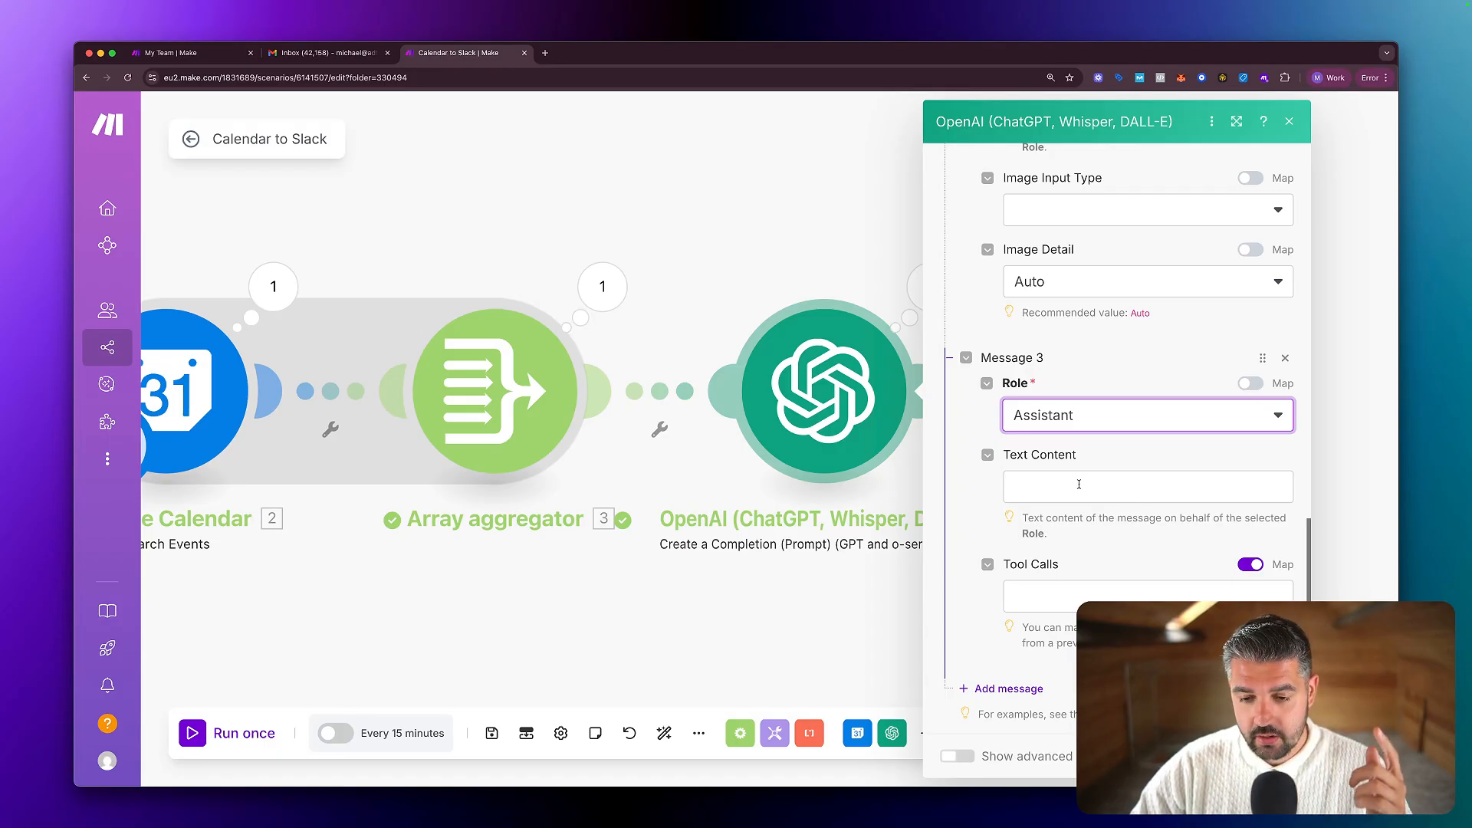
left_click(1078, 485)
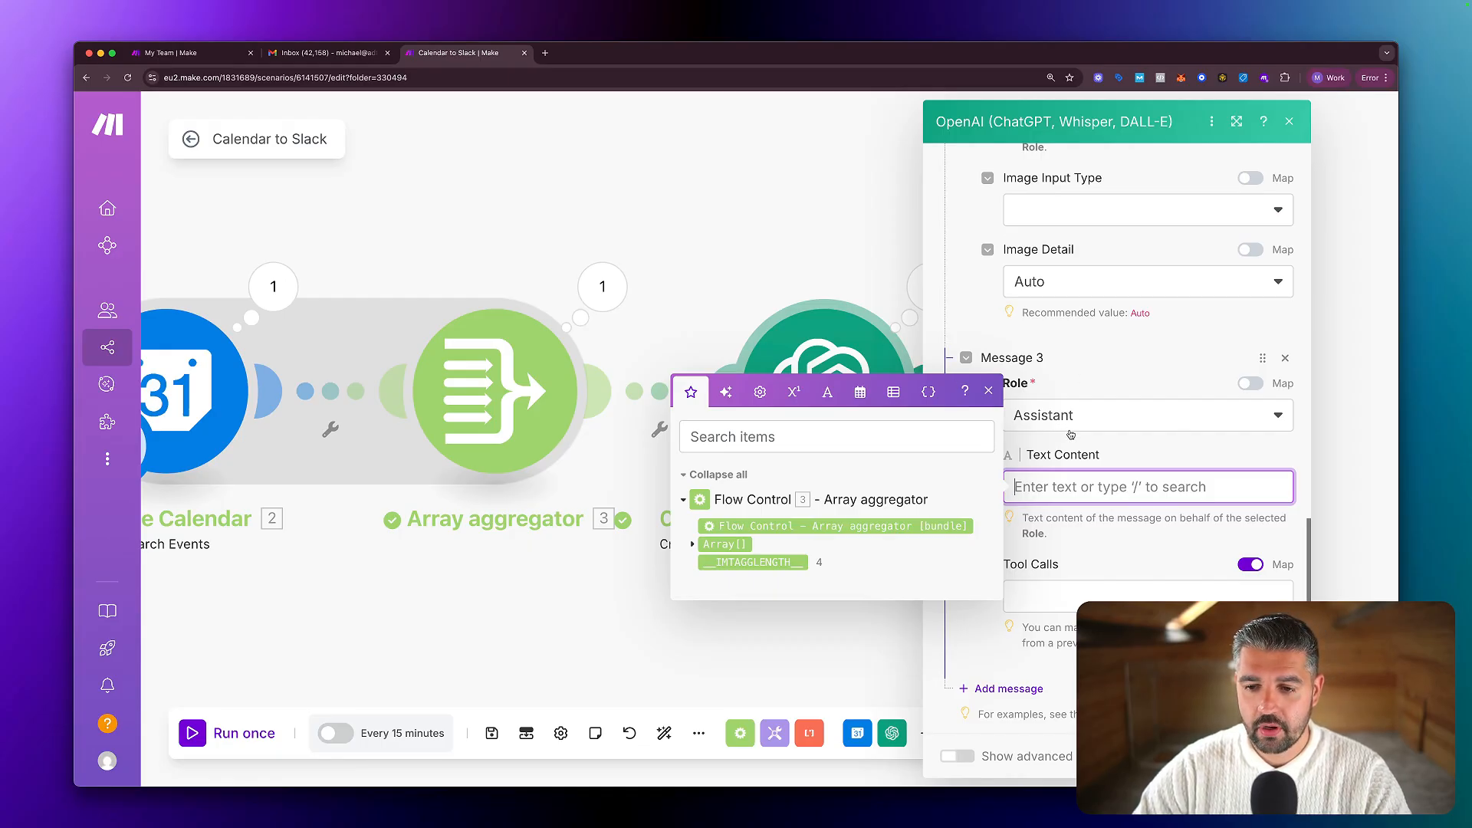
key("super+v")
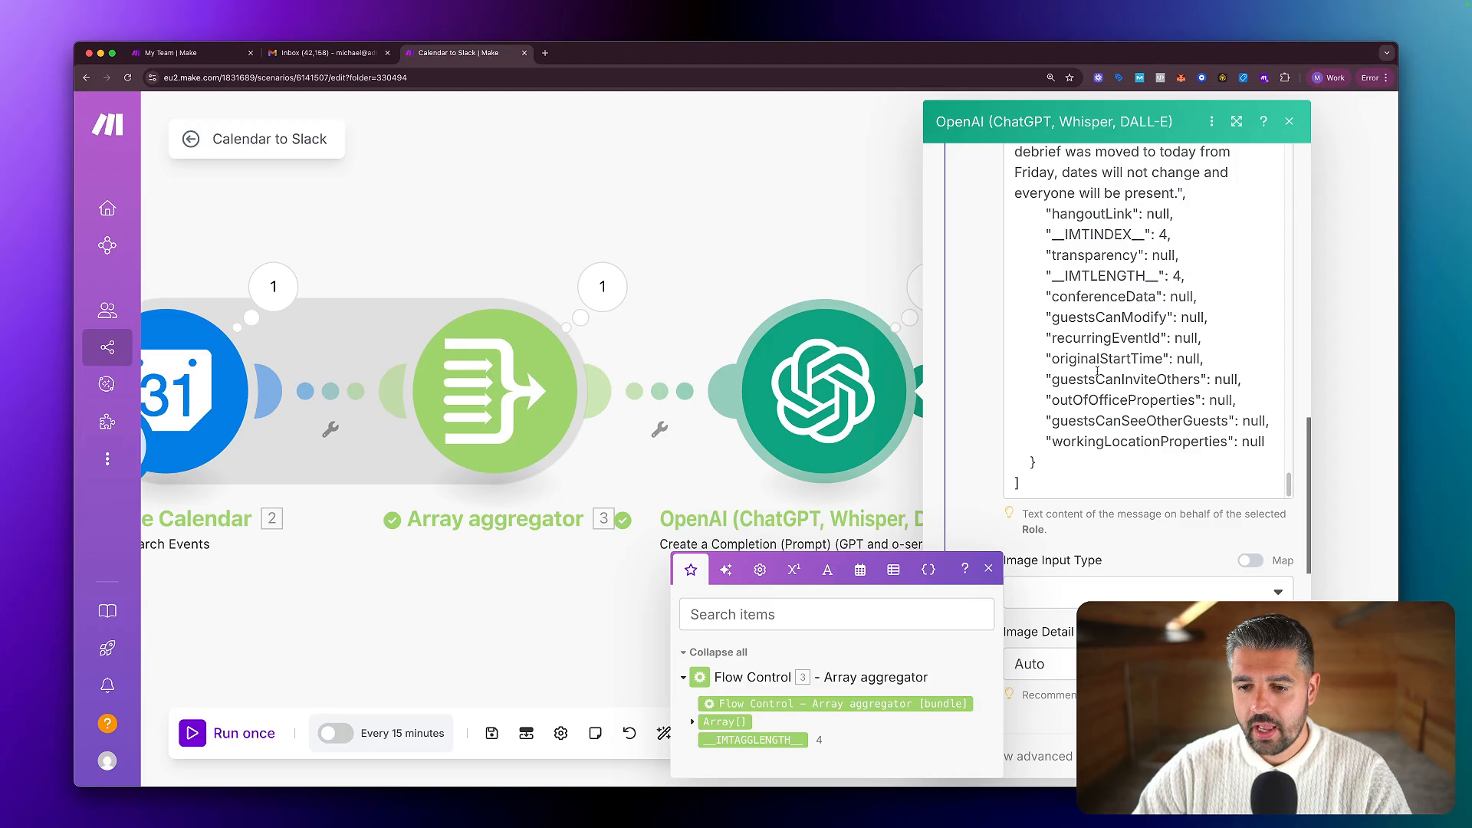
scroll(1097, 371, "down", 4)
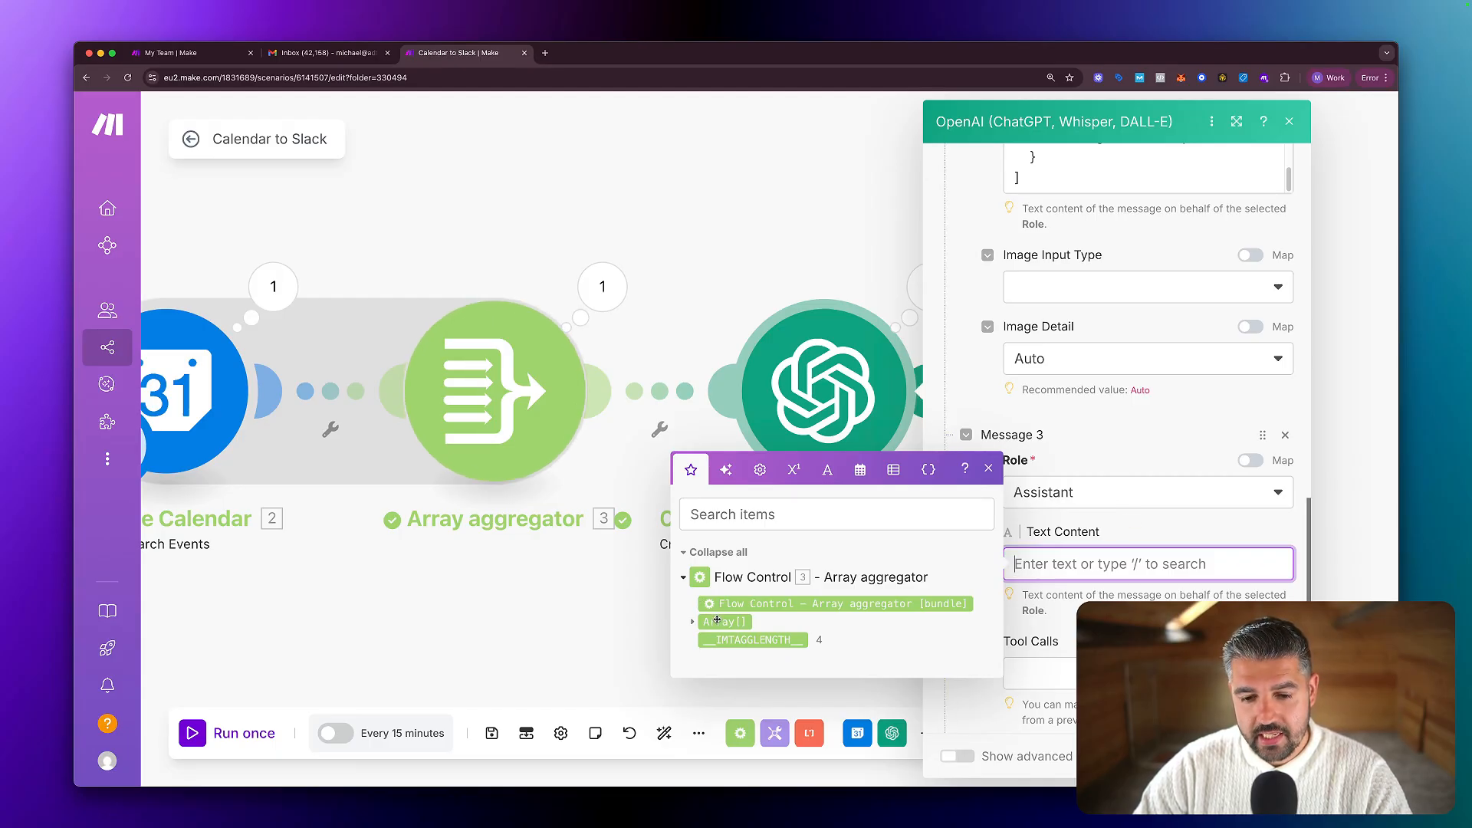
left_click(721, 622)
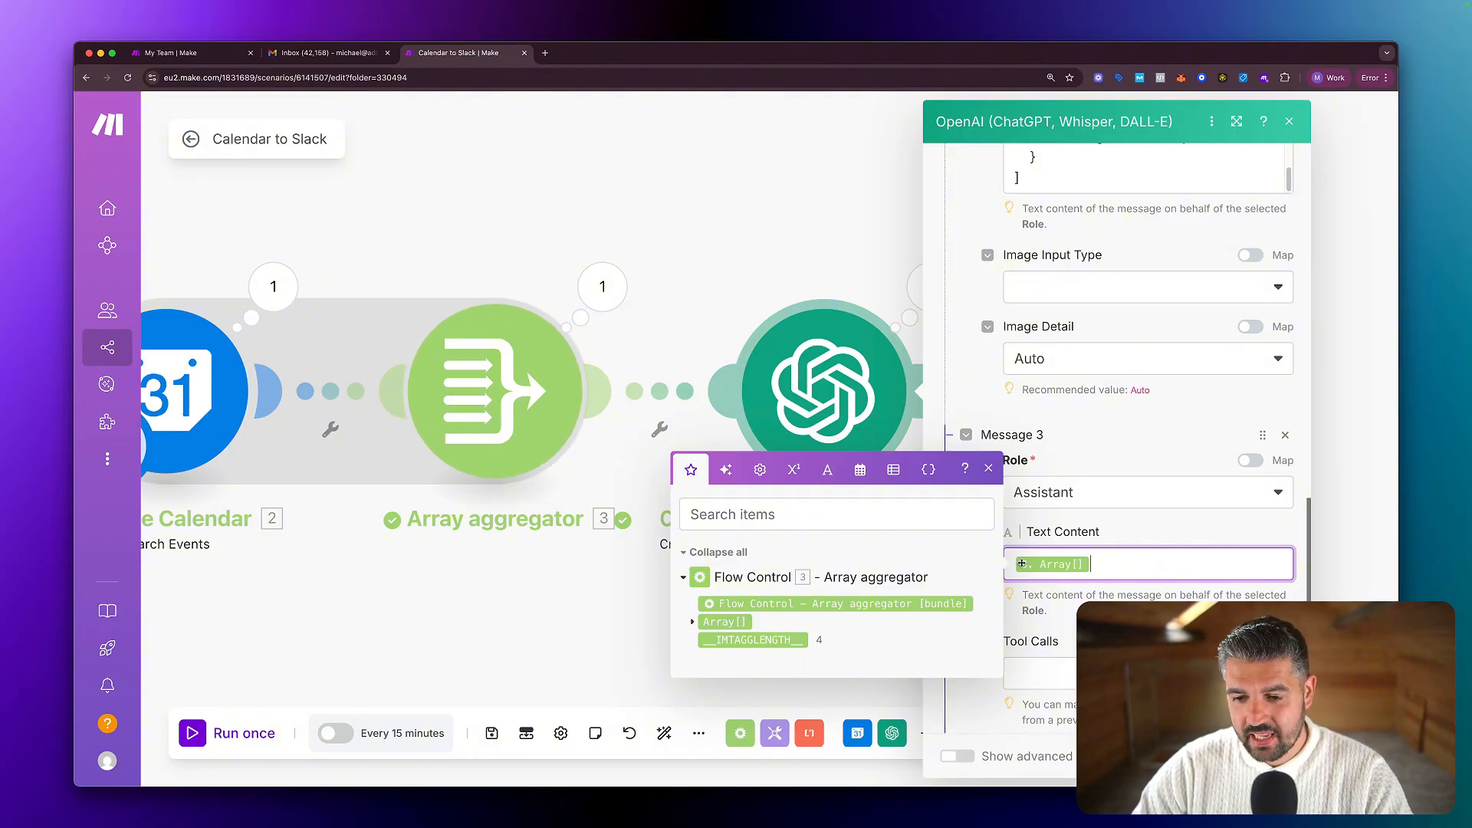
Insert "You need to keep a line inbetween every sentence, title or bulletpoint" before the Array[] value in the Assistant message.
left_click(1014, 564)
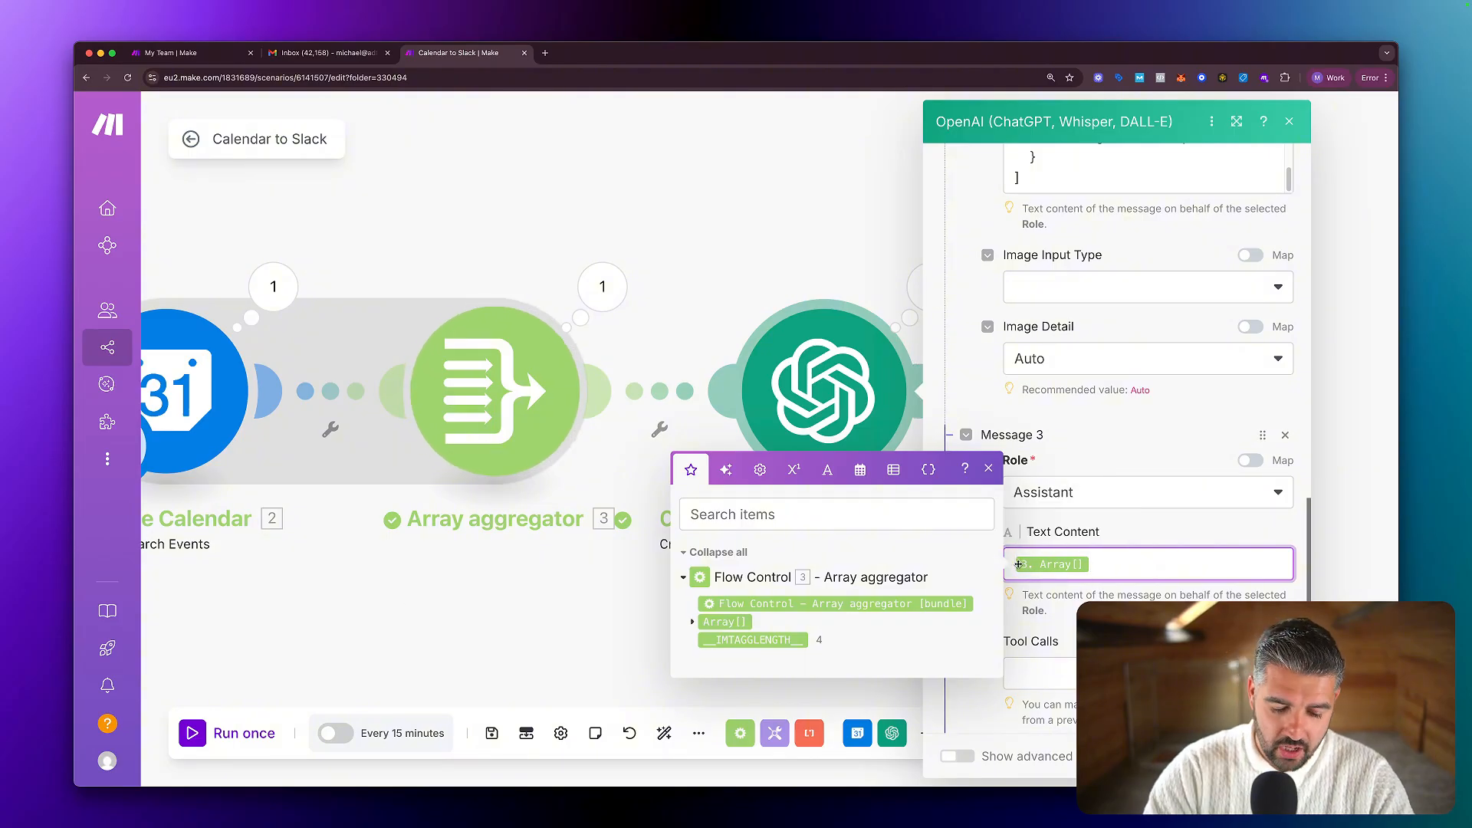
type("Yo ")
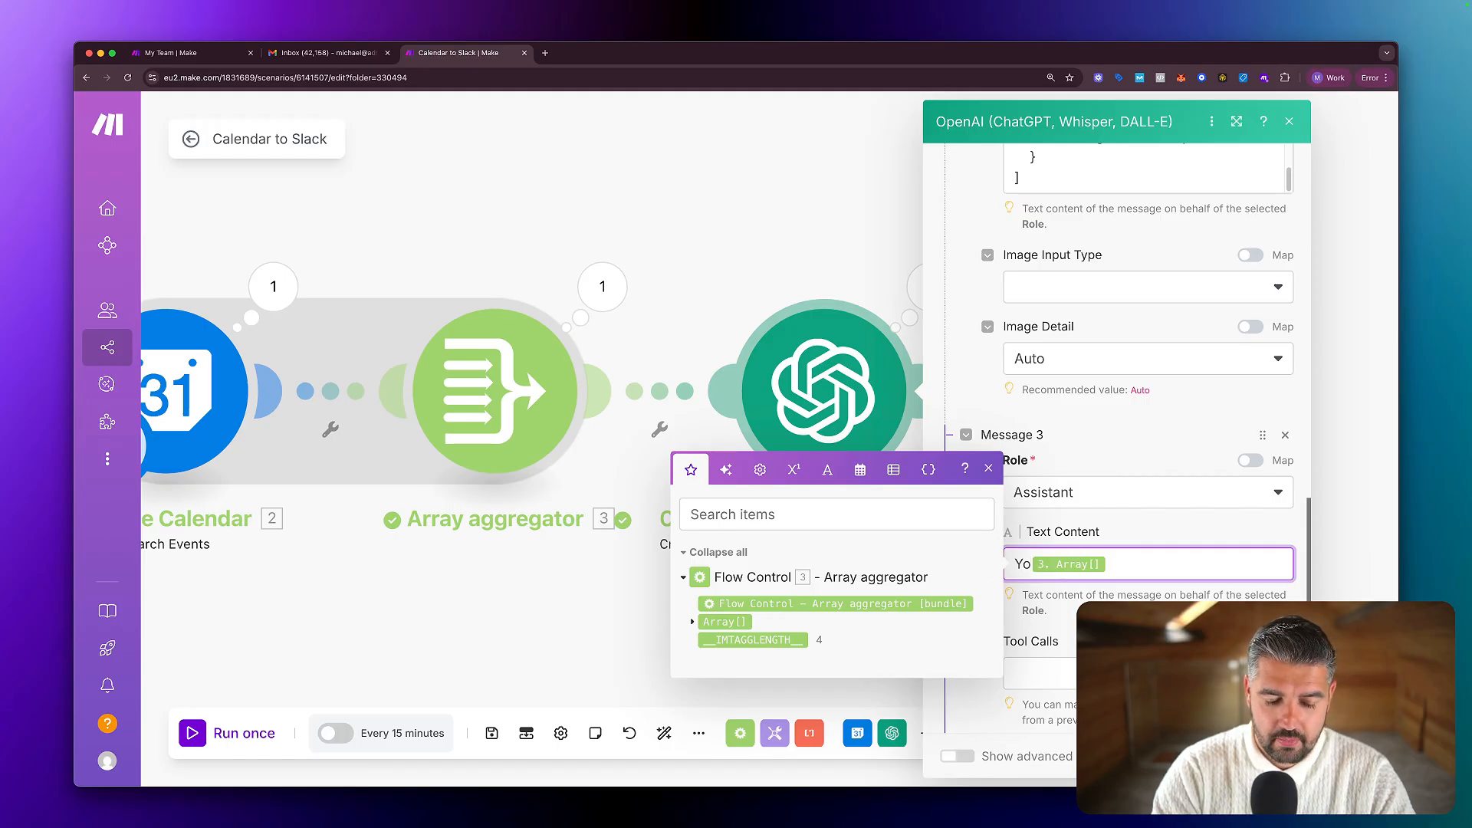
type("u need to ")
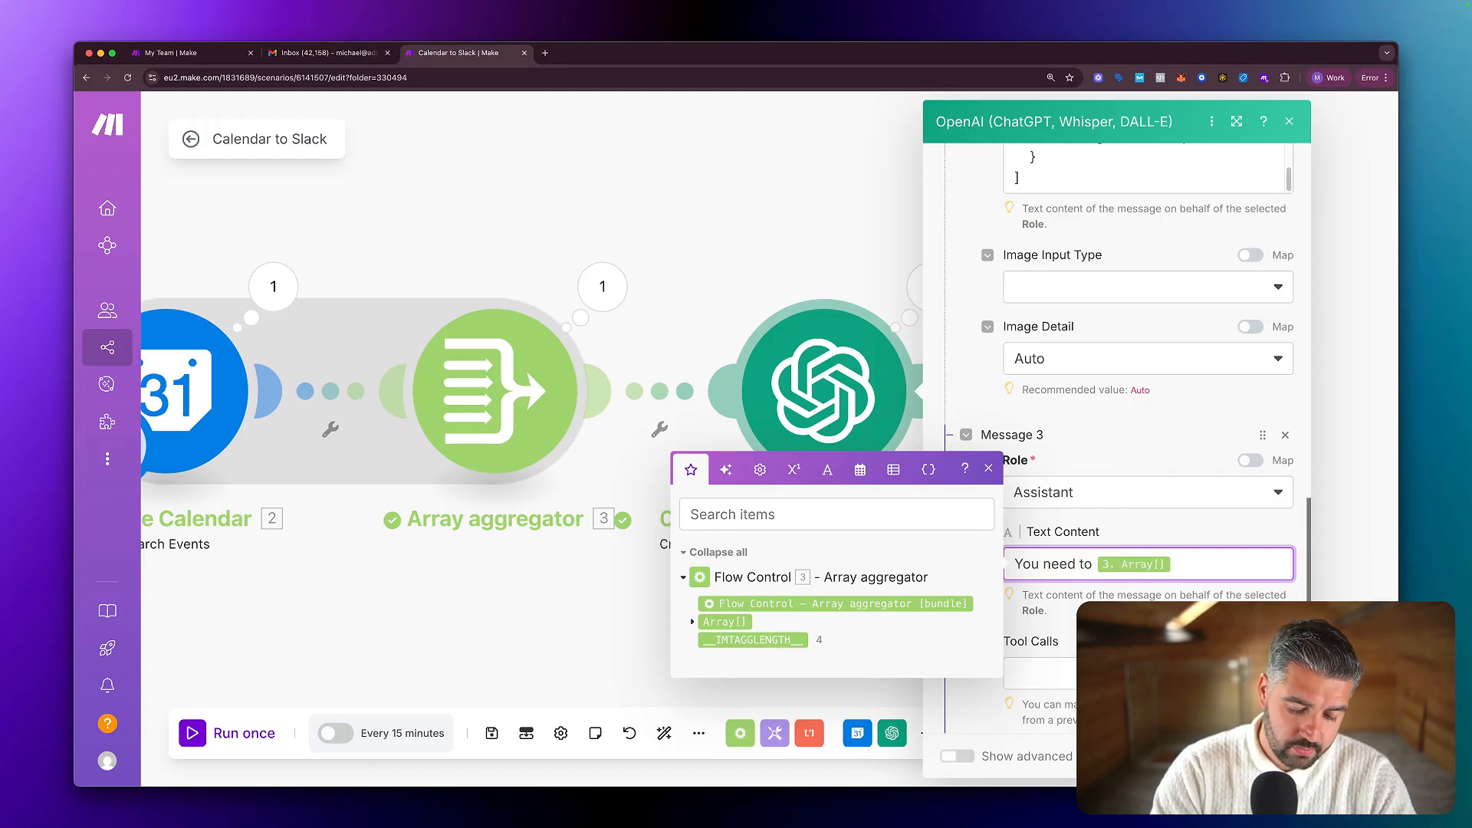
type("keep ")
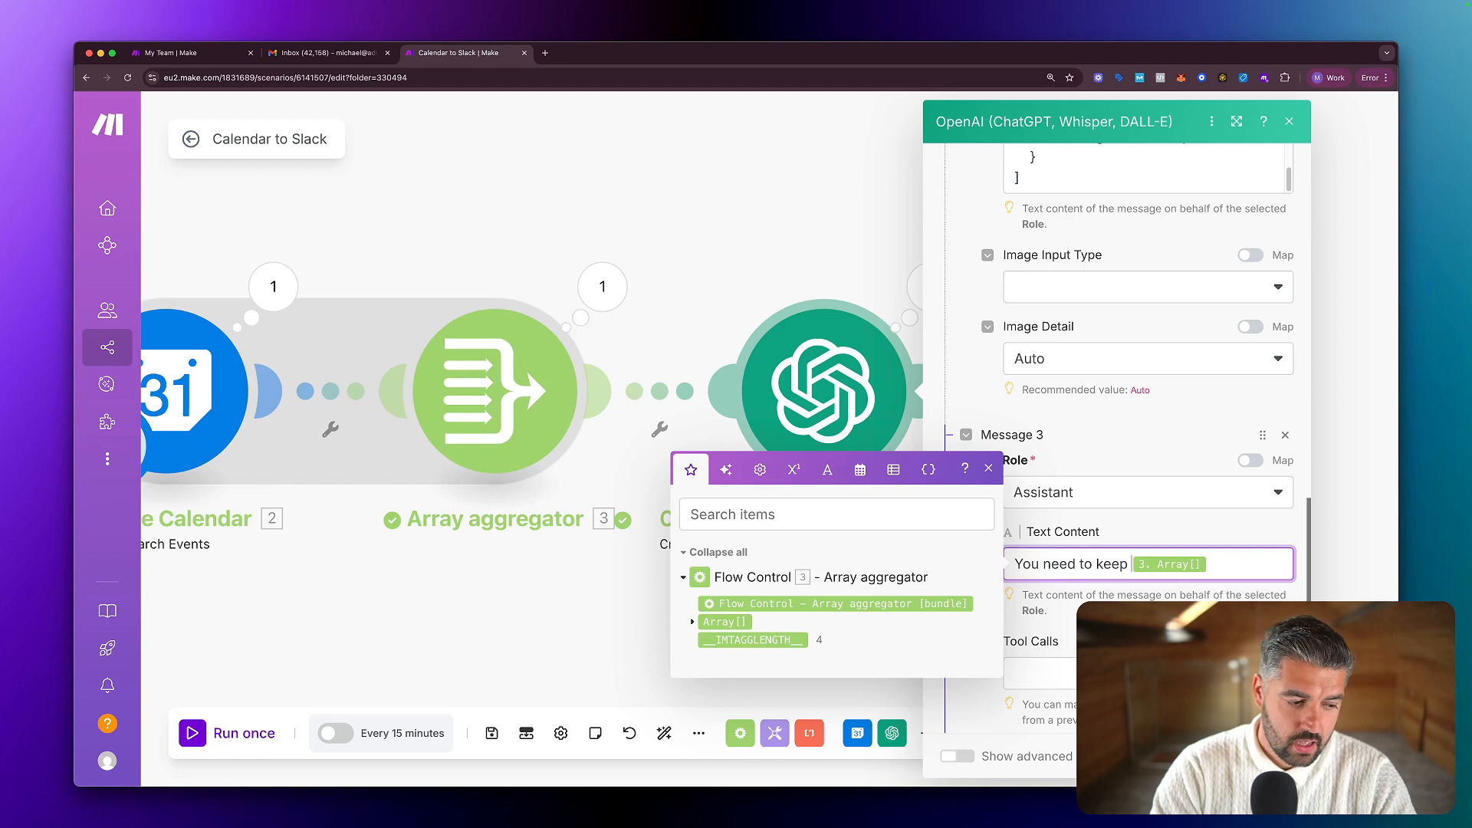
type("a line inbetwee")
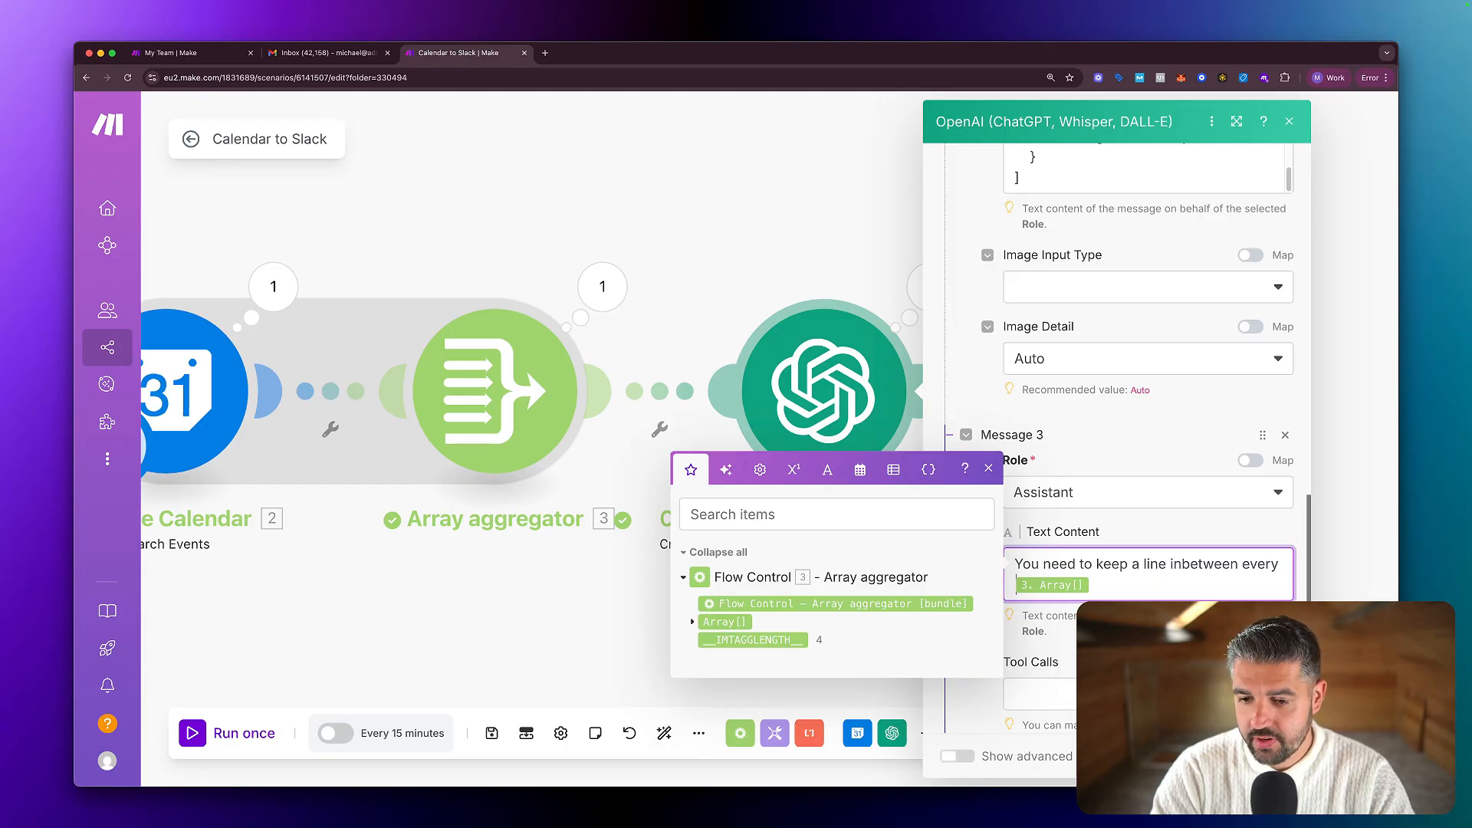
type("n every sentence ")
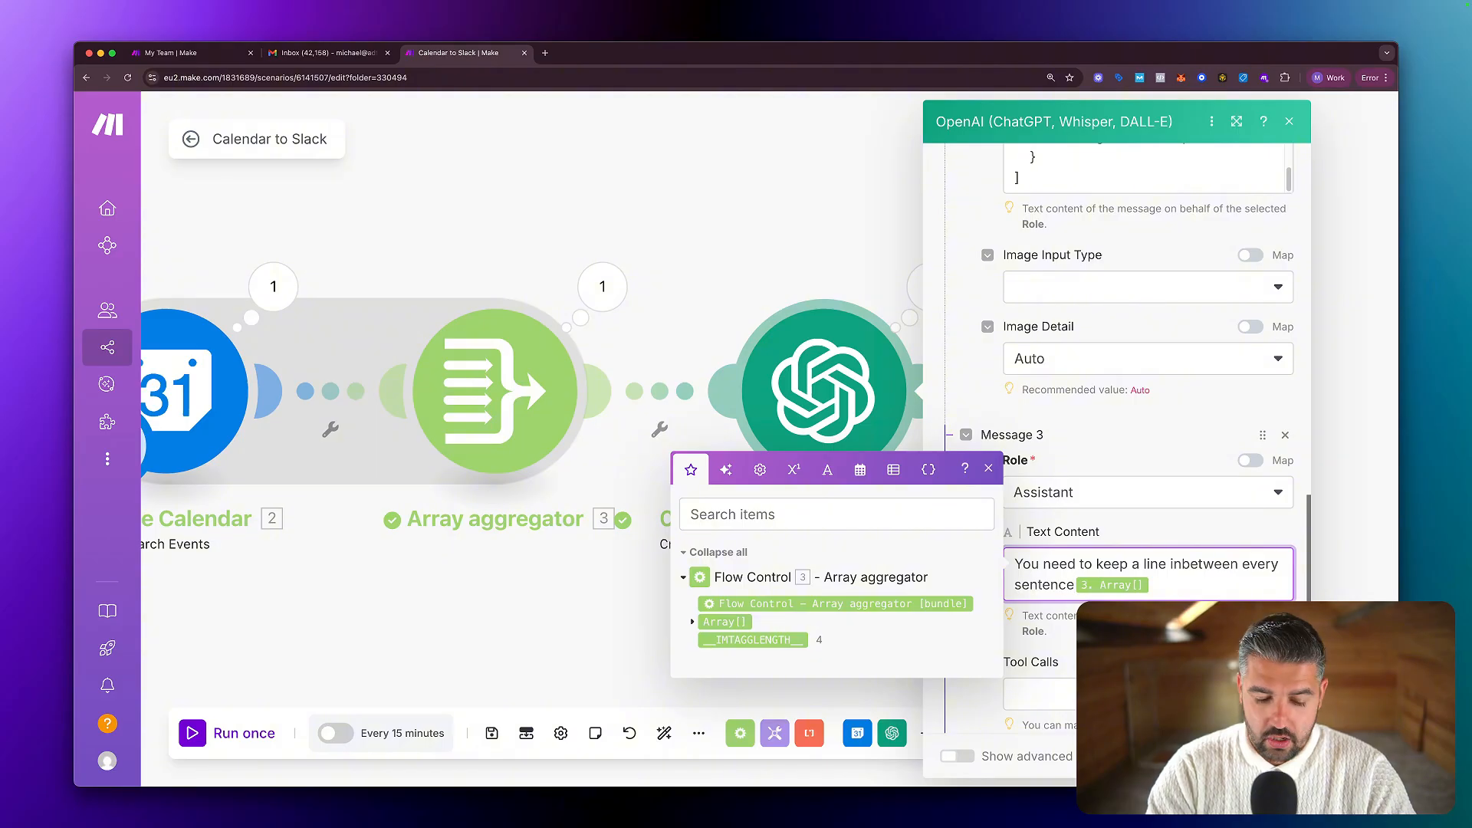
type(", title or bu")
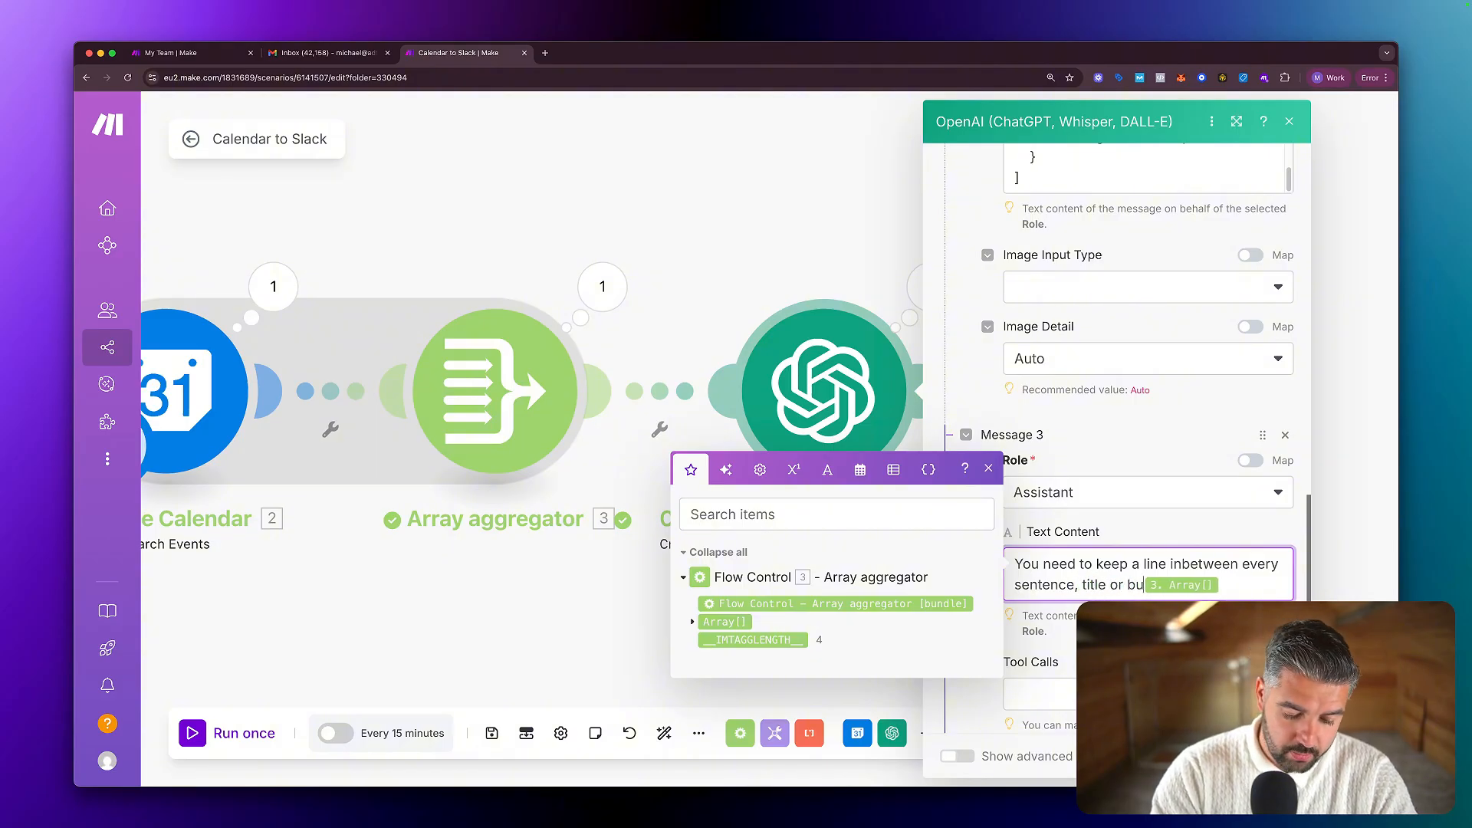
type("lletpoint")
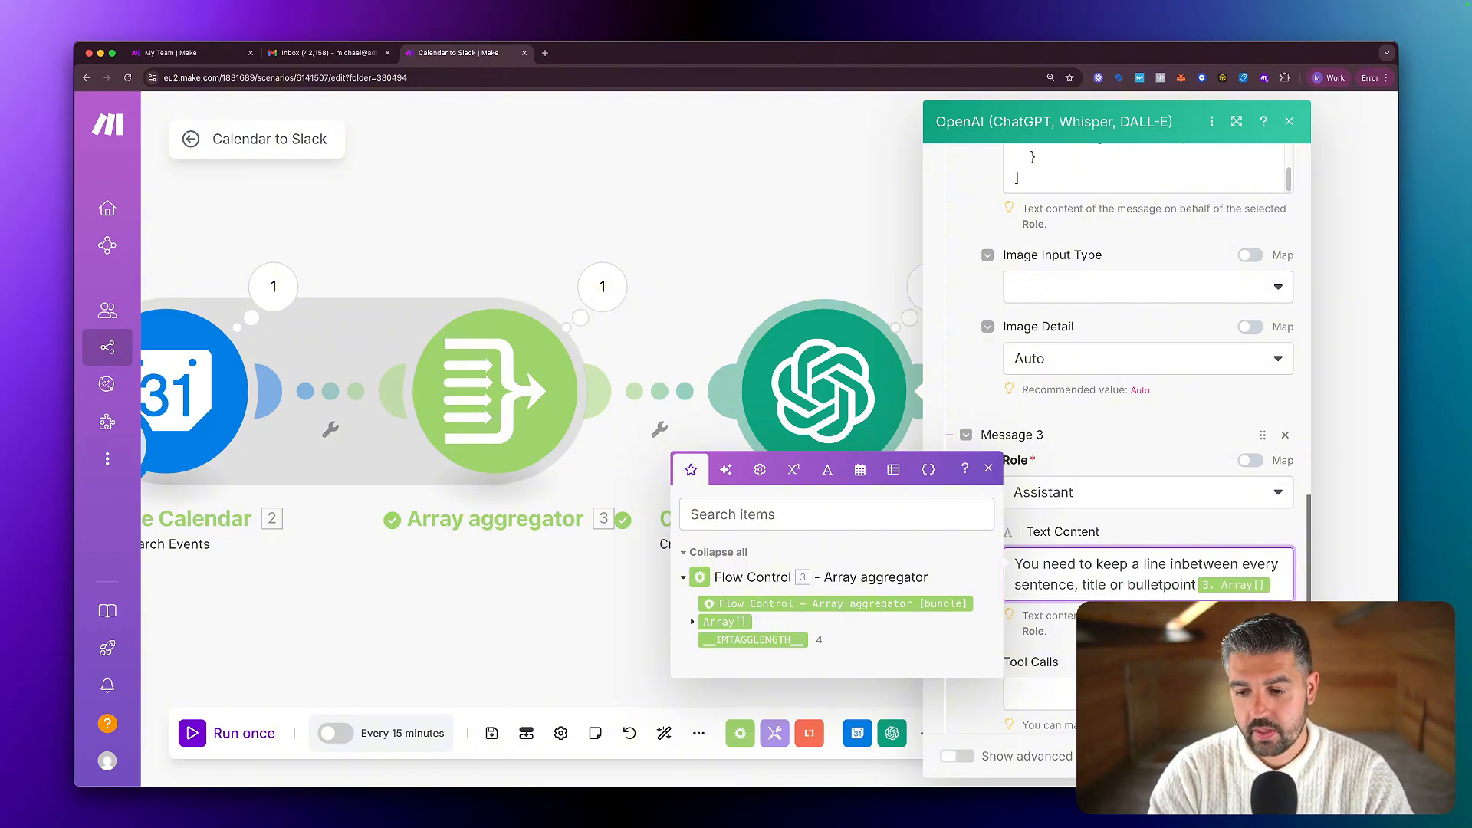
type(".")
key("BackSpace")
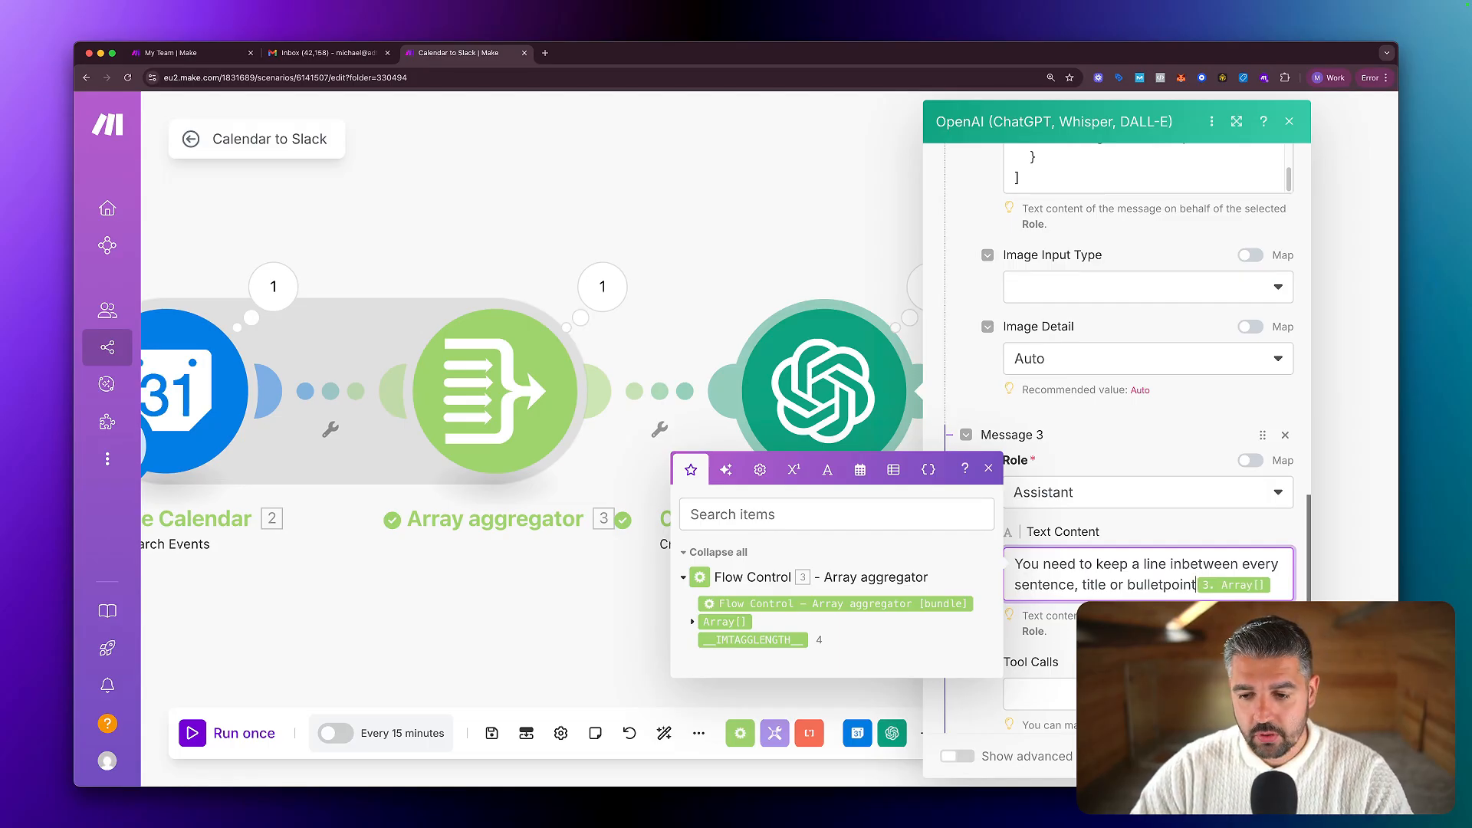
Add "An example of the input of the array is below:" above the Array[] value in the Assistant message and save the OpenAI module.
key("Return")
key("Return")
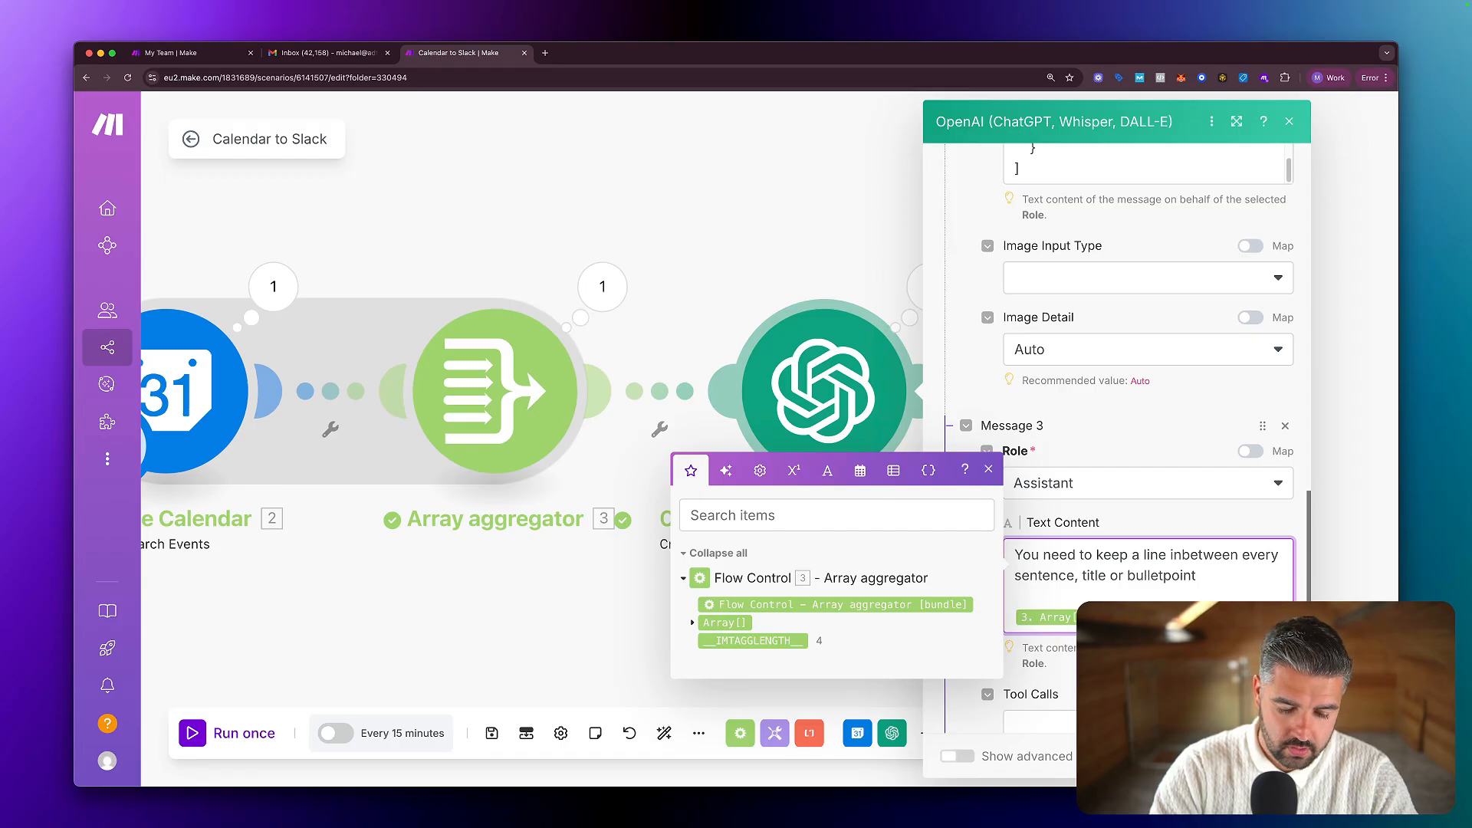
type("An examp")
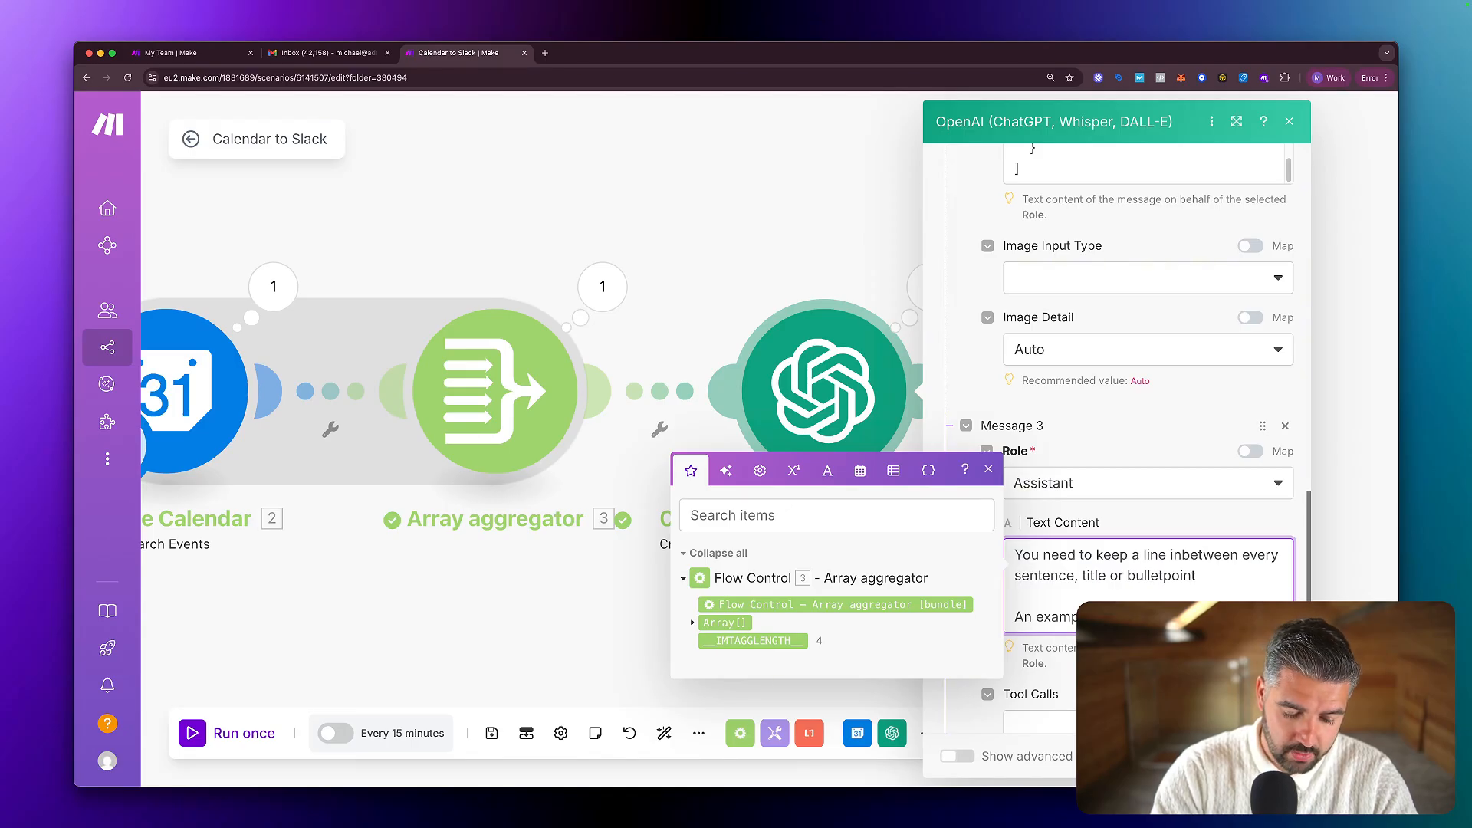
key("Return")
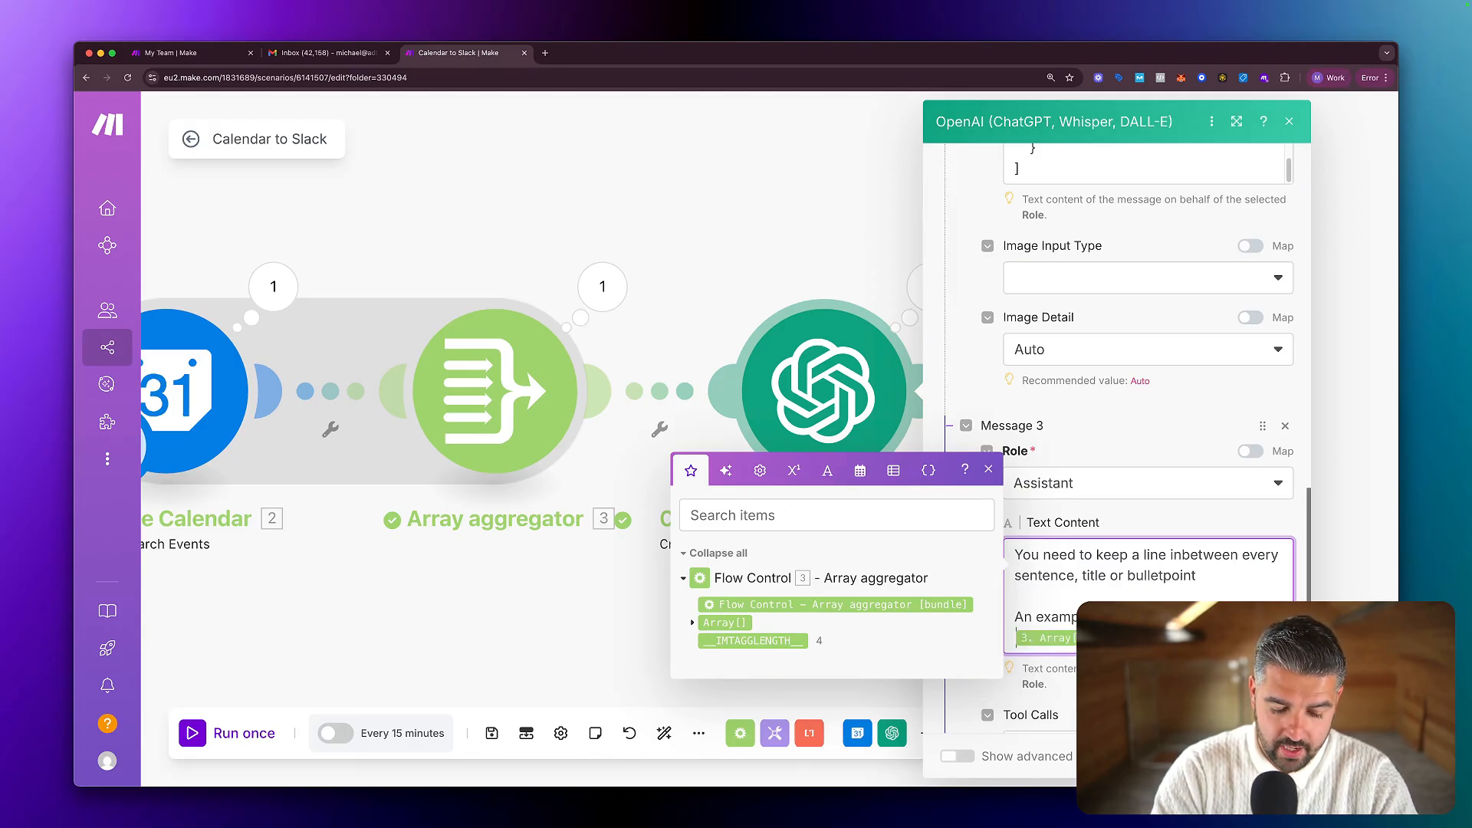
type("below: 3")
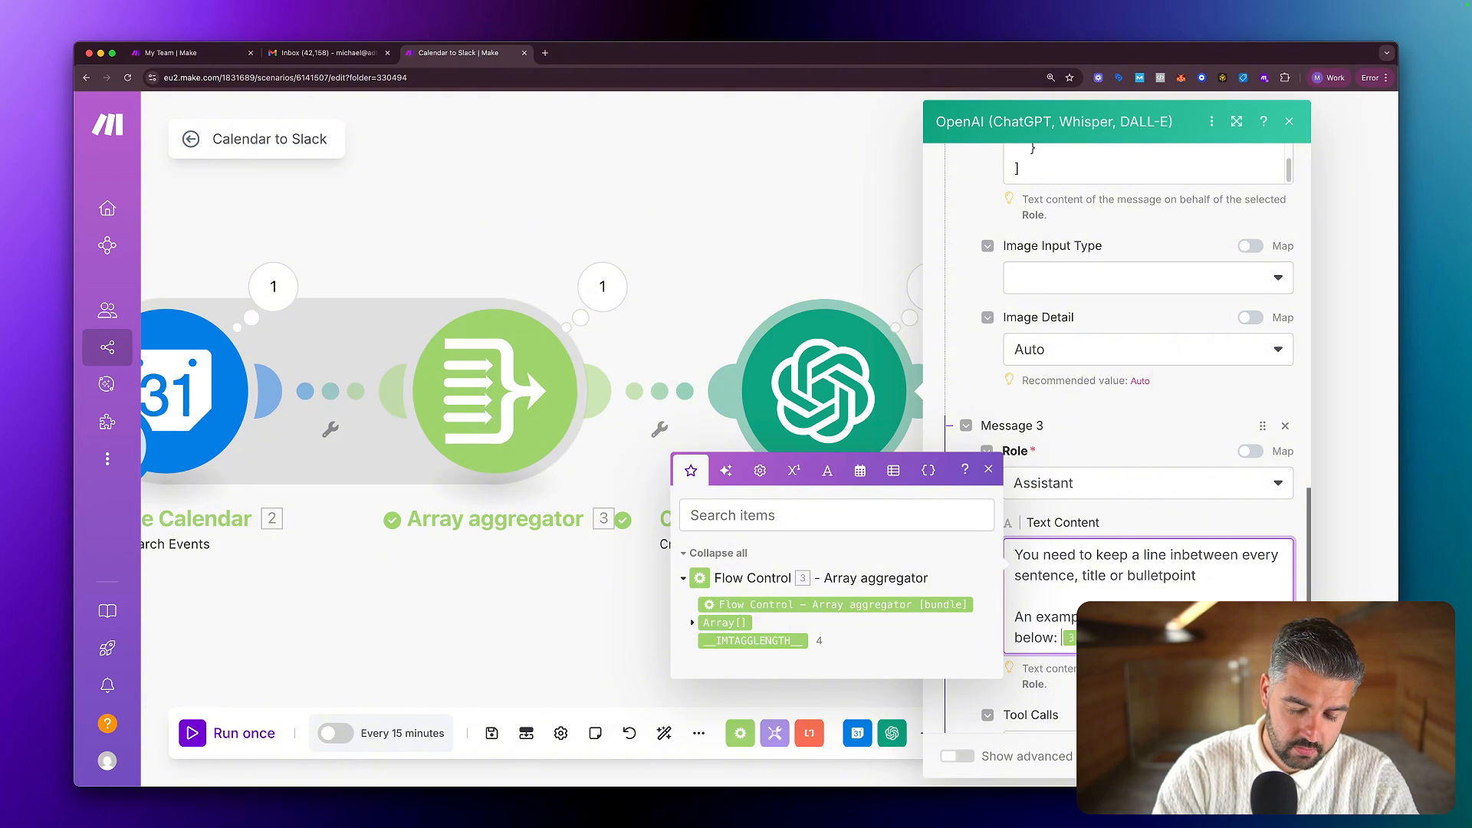
key("Return")
key("Return")
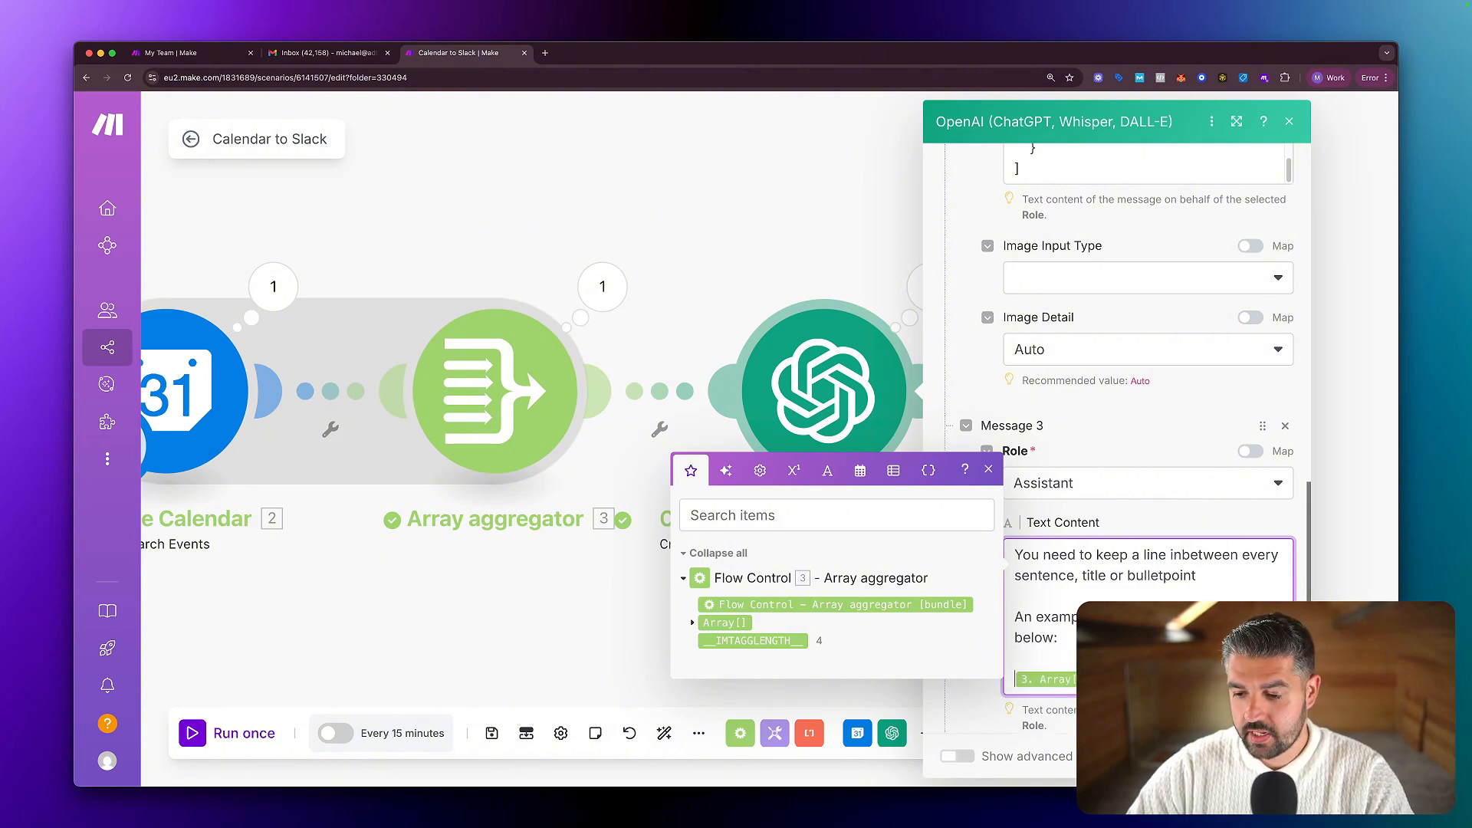
left_click(1267, 755)
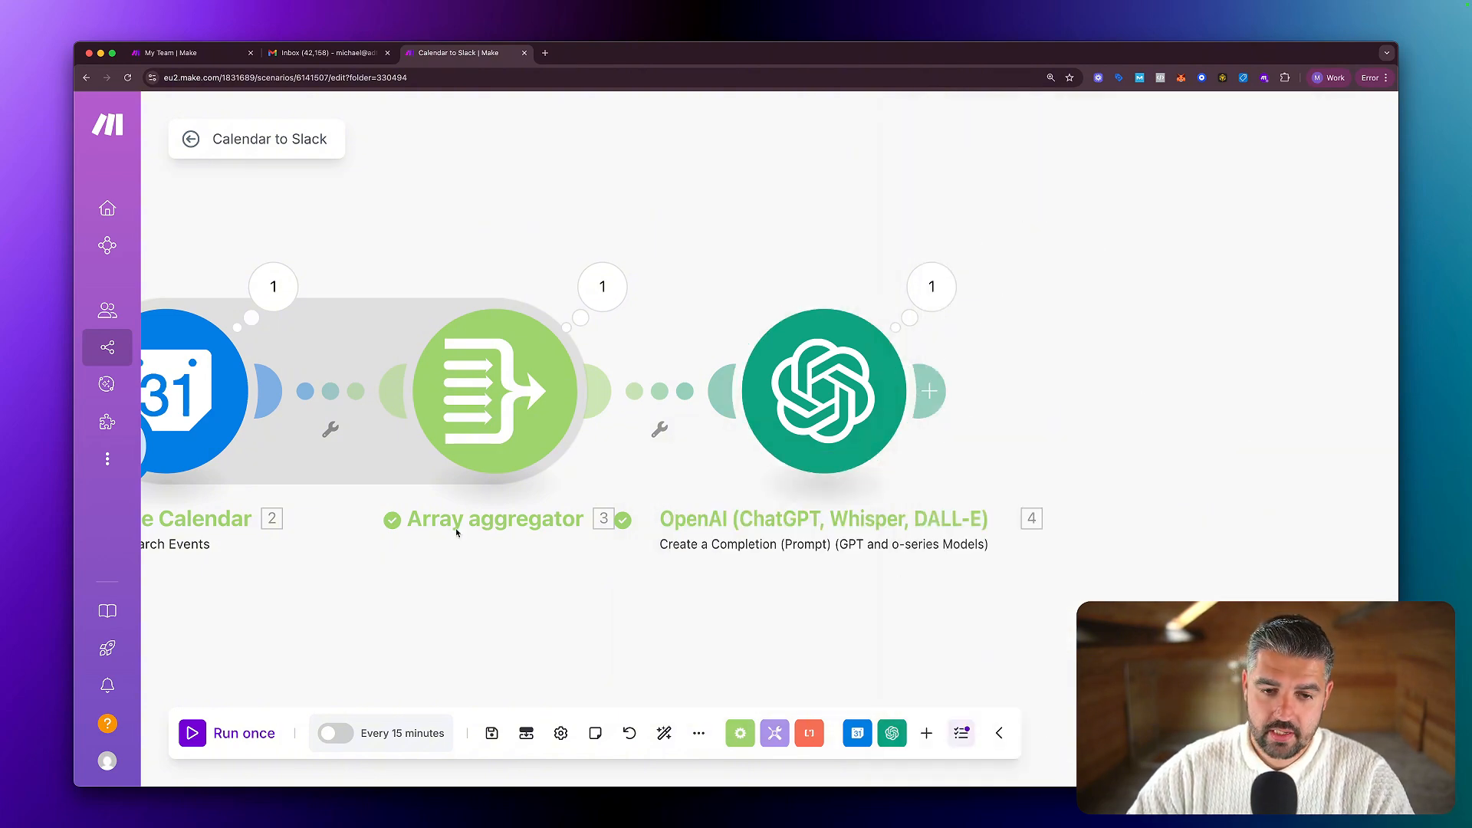
Run the scenario once and expand the Result in the OpenAI module's output.
left_click(194, 733)
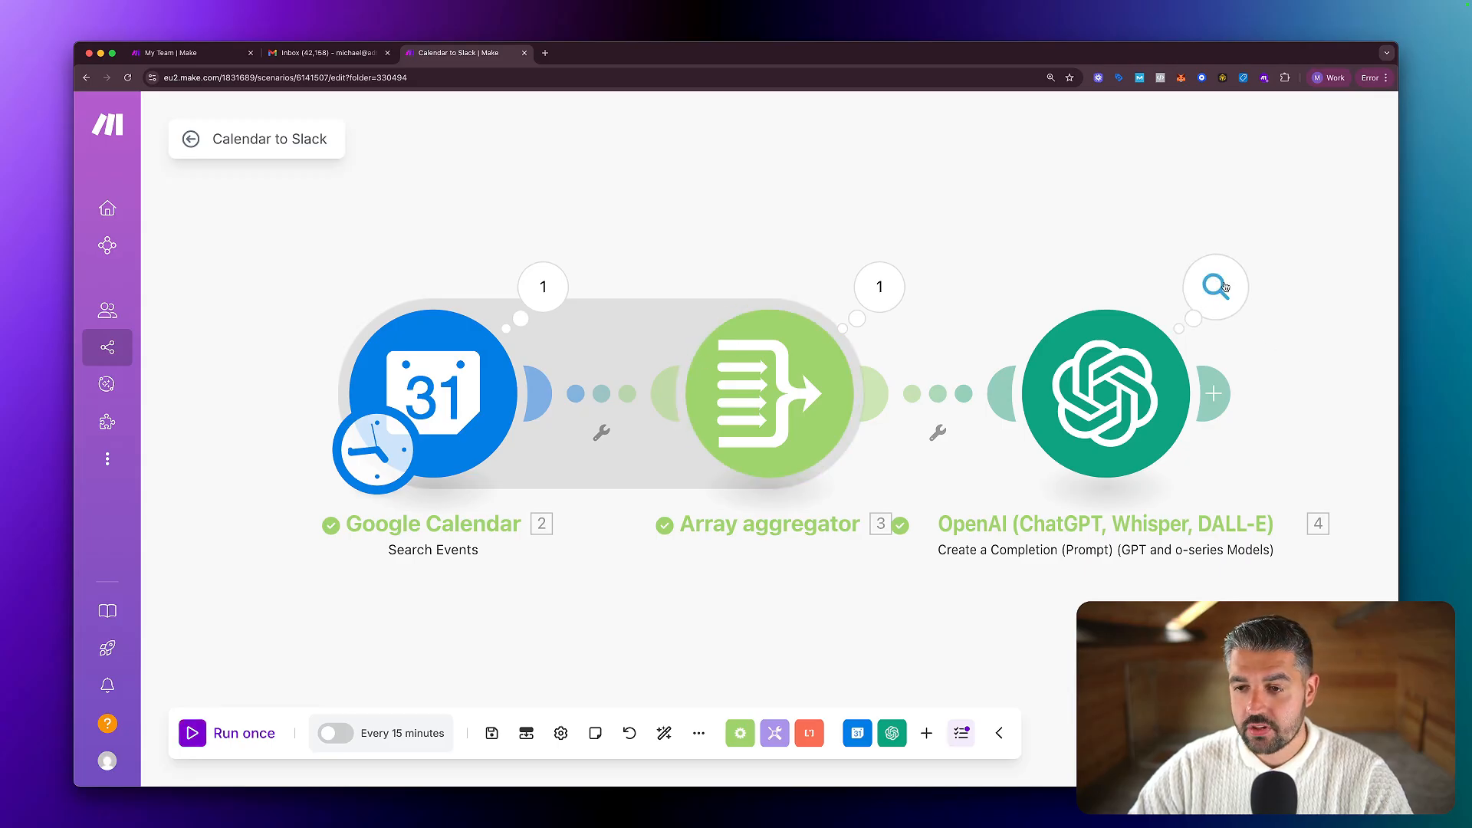
left_click(1220, 287)
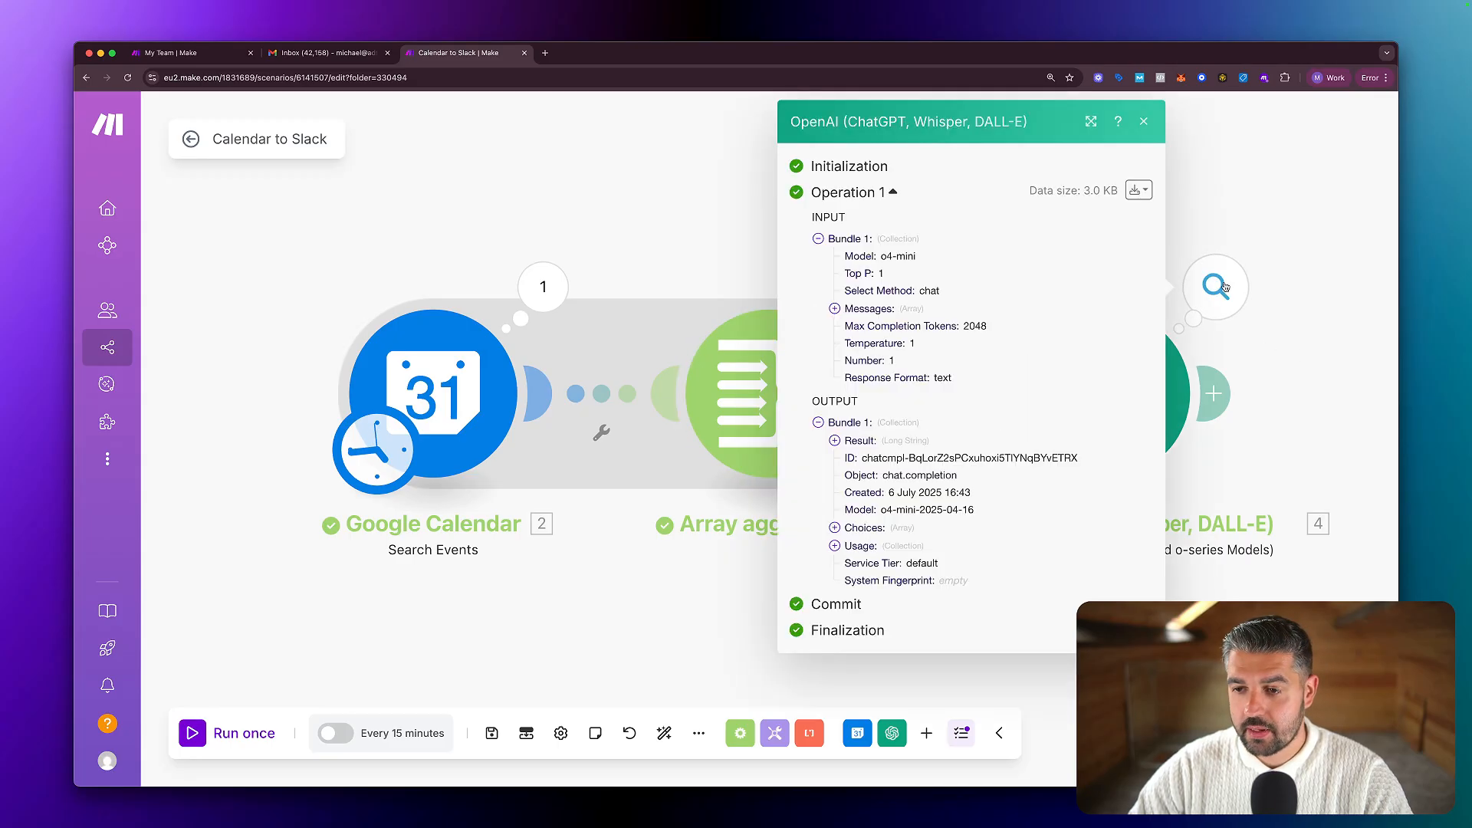
left_click(834, 440)
Read through the generated meeting summaries and copy the whole result text, from the first meeting to the last.
scroll(947, 487, "down", 3)
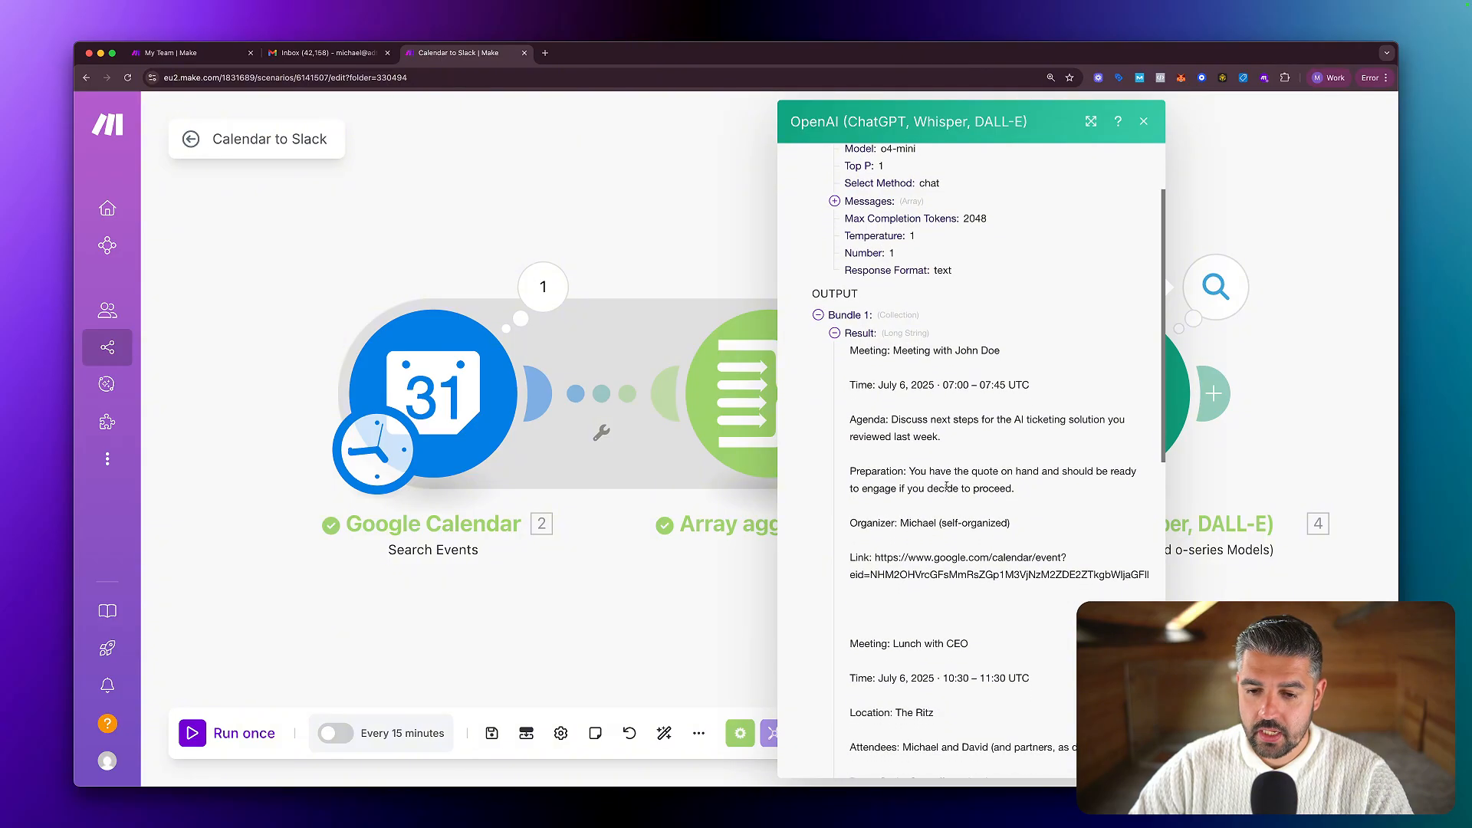
scroll(947, 487, "down", 2)
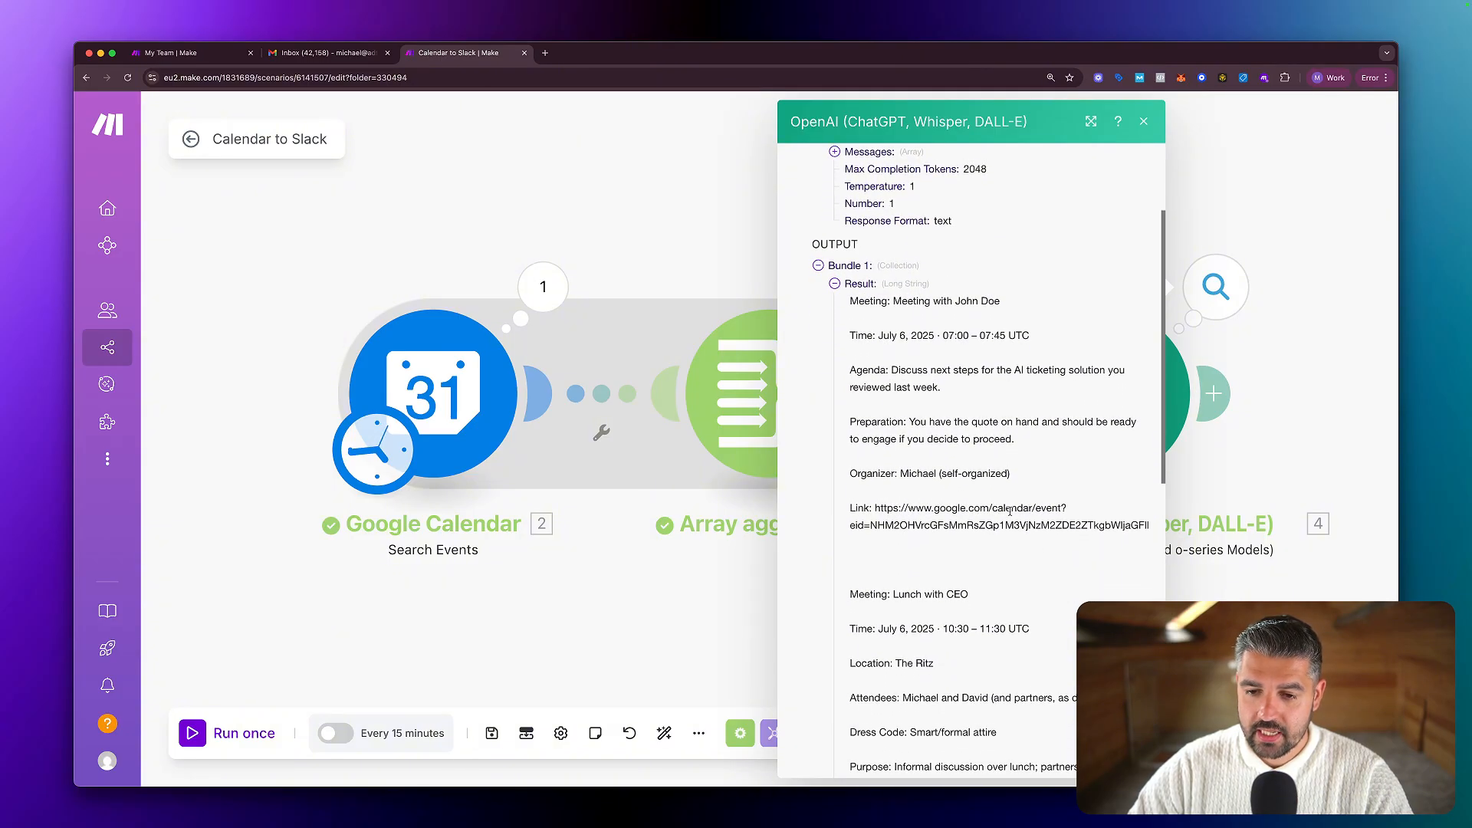
scroll(1010, 512, "down", 2)
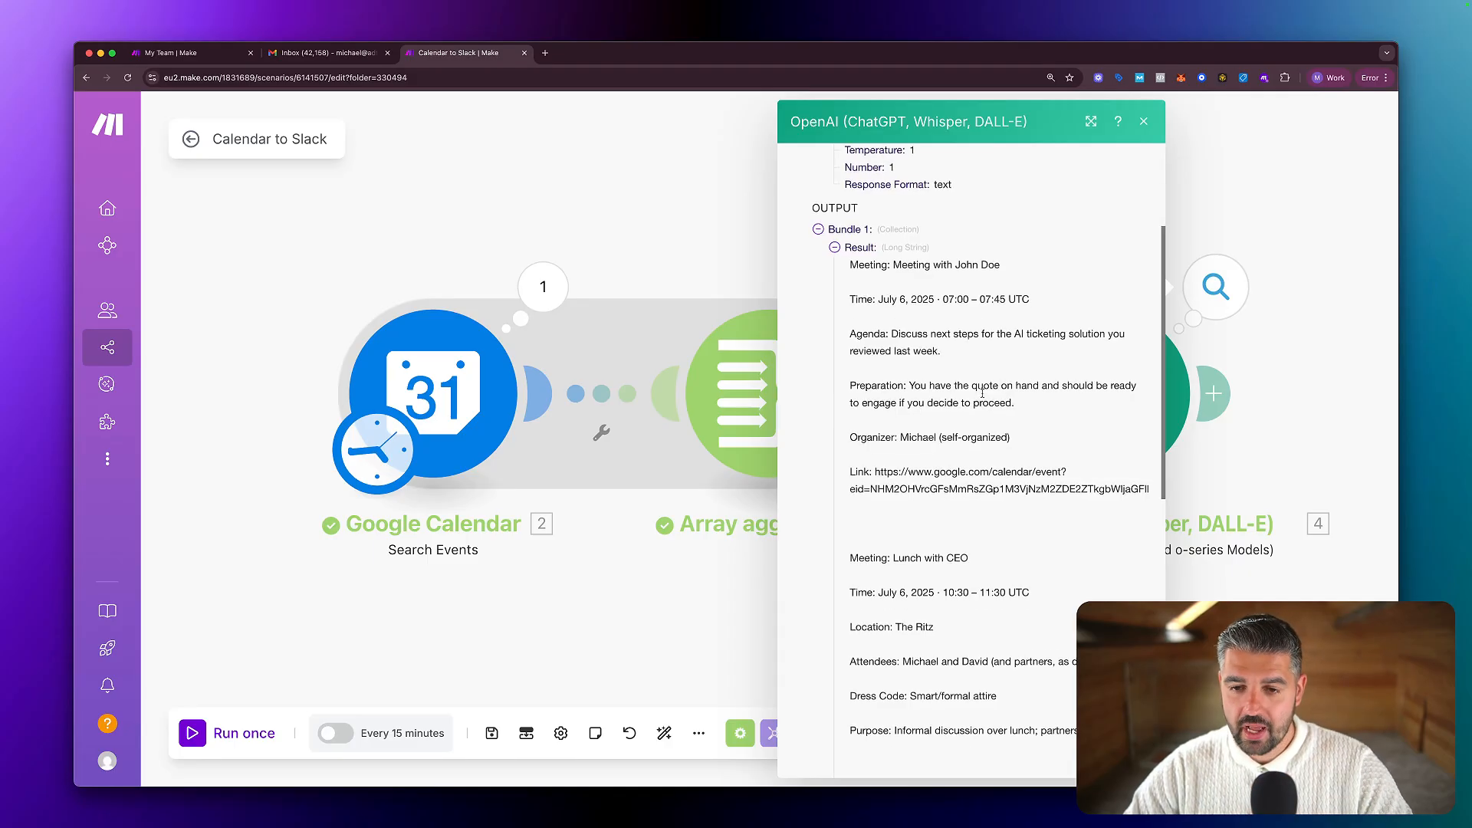
scroll(973, 391, "down", 1)
scroll(941, 337, "up", 2)
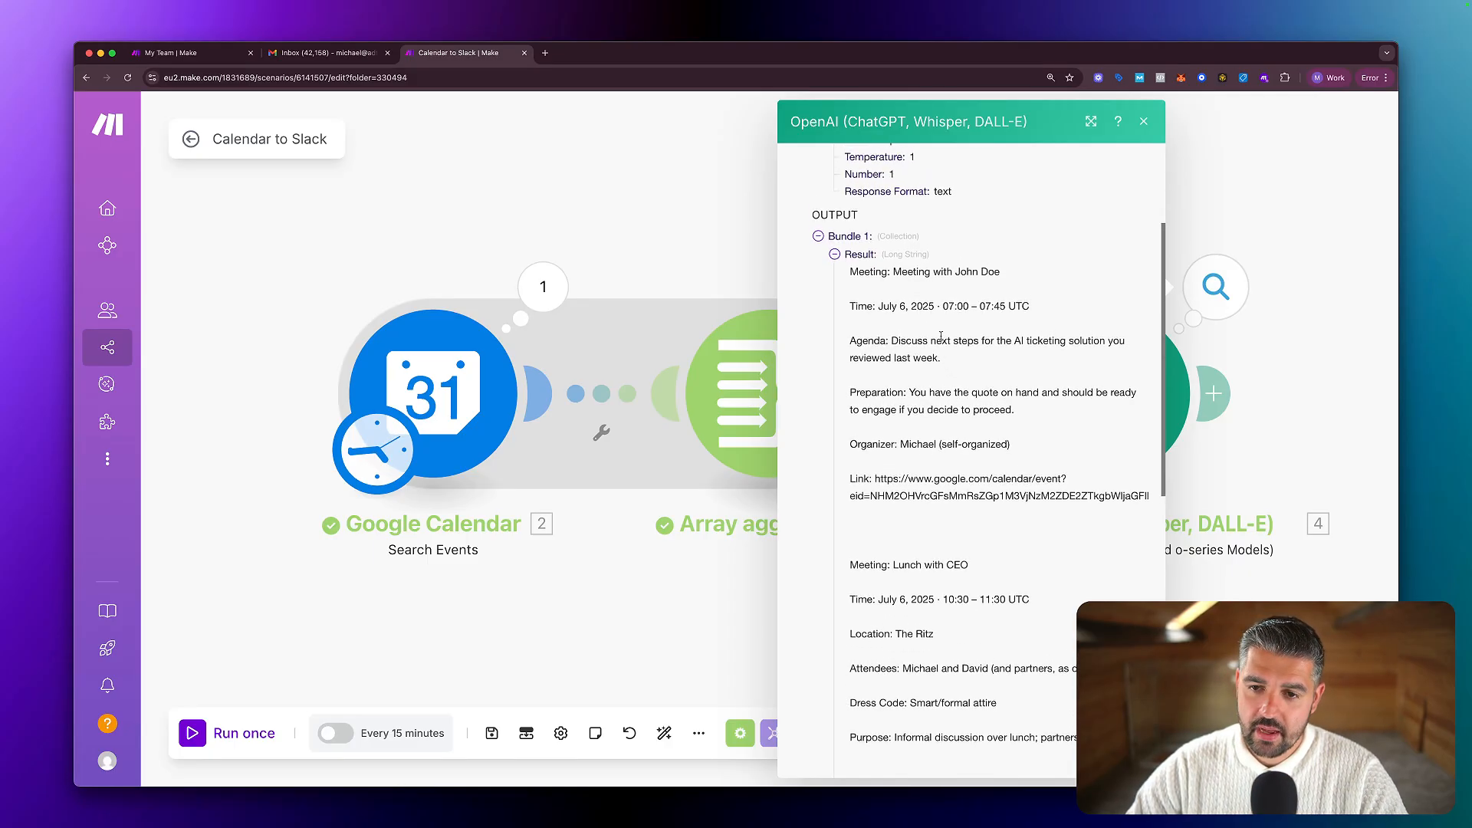
scroll(897, 306, "down", 20)
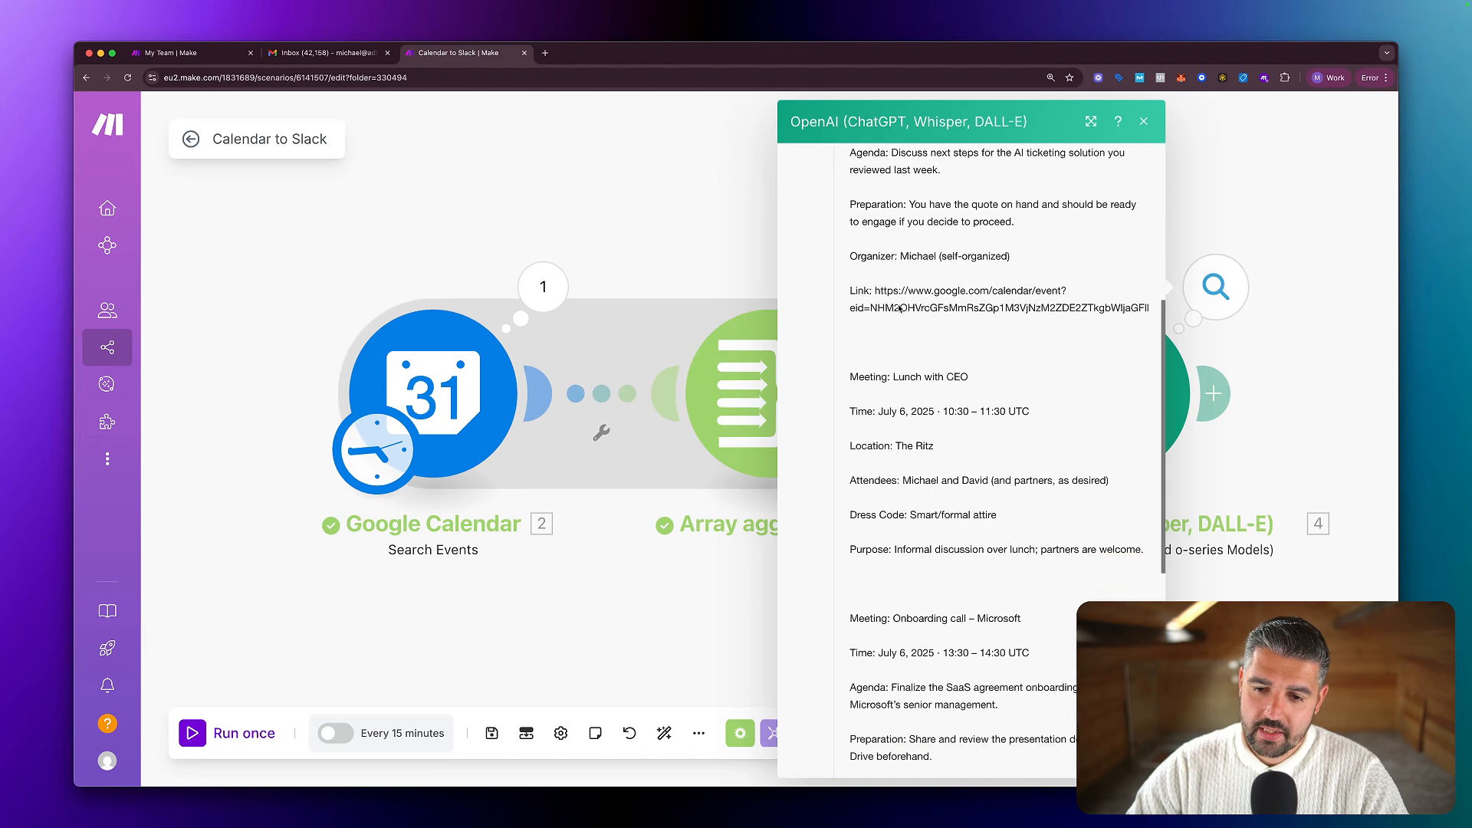
scroll(901, 313, "down", 6)
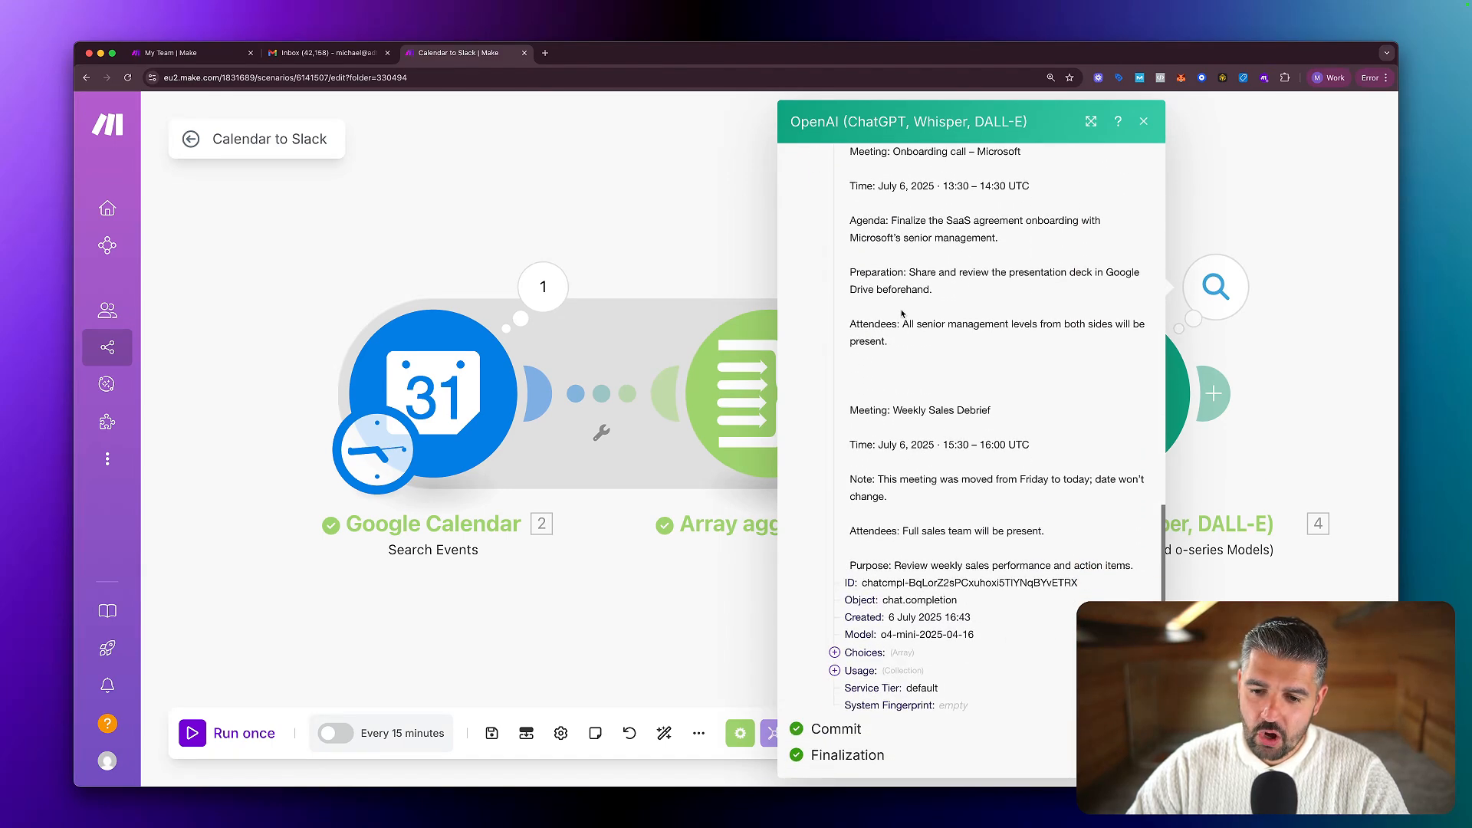
left_click_drag(1135, 568, 846, 357)
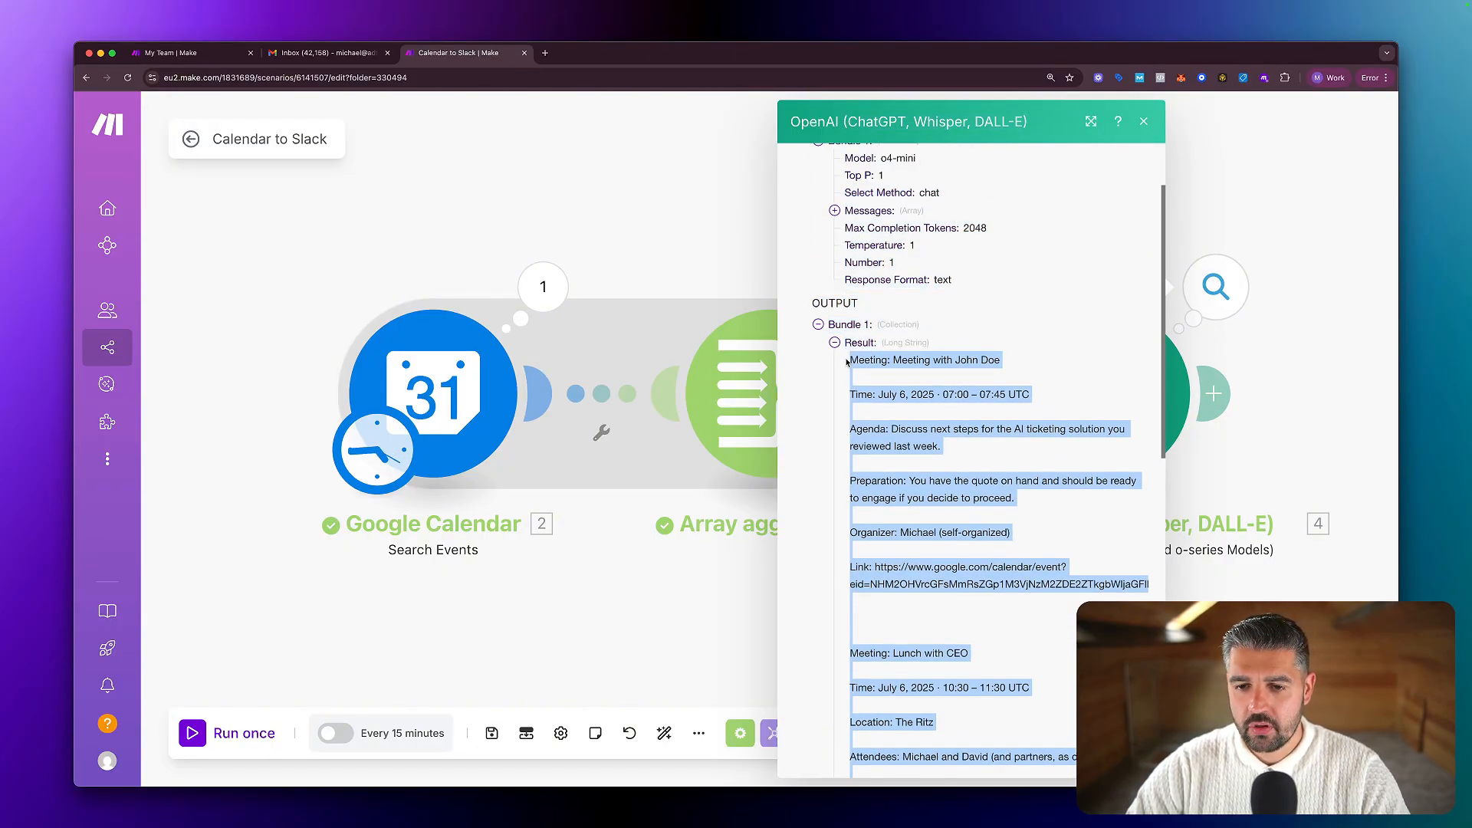
left_click(1303, 360)
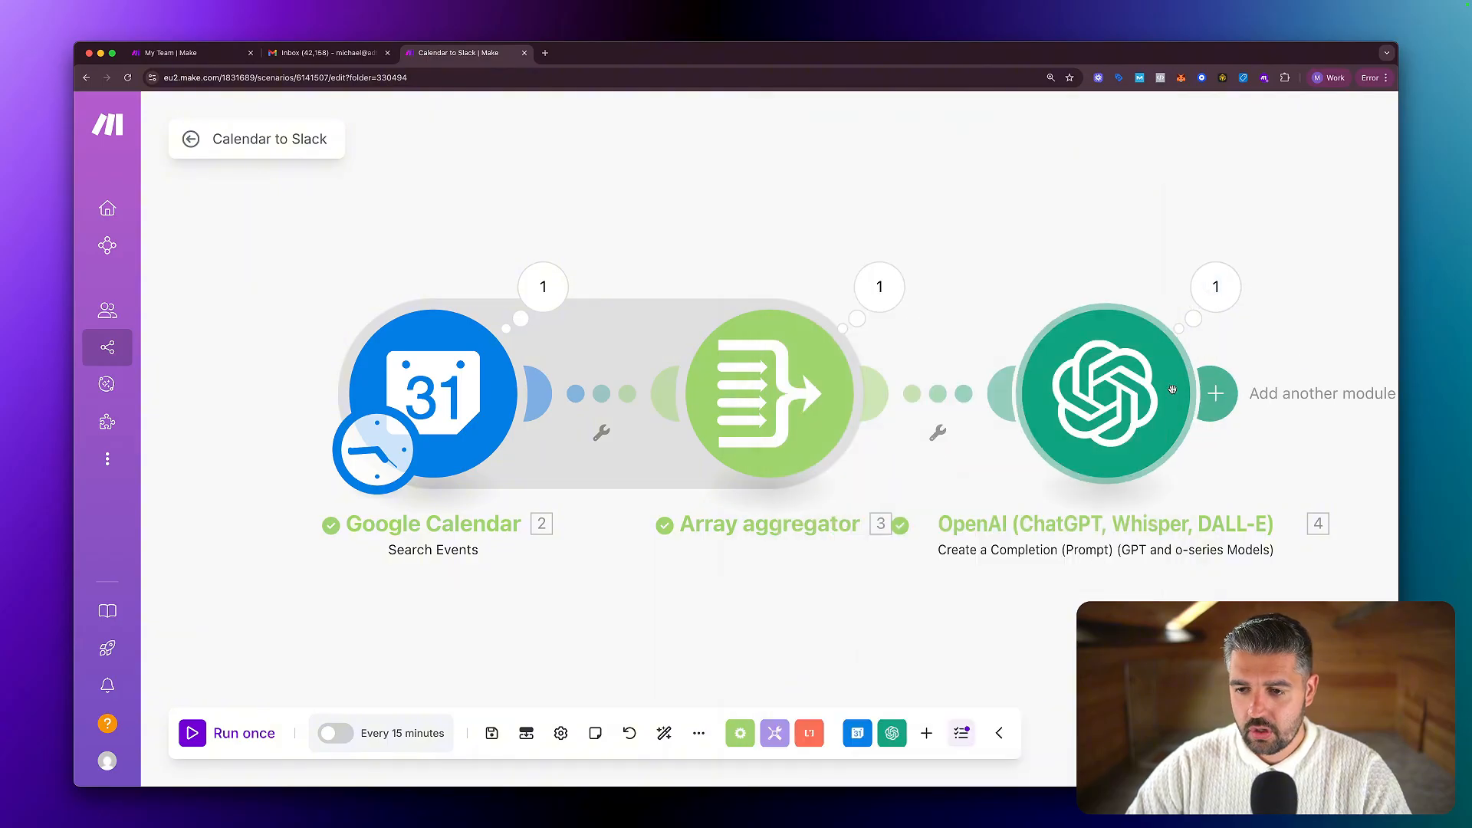
Reopen the OpenAI module's settings and add a fourth message with the role Assistant.
left_click(1104, 391)
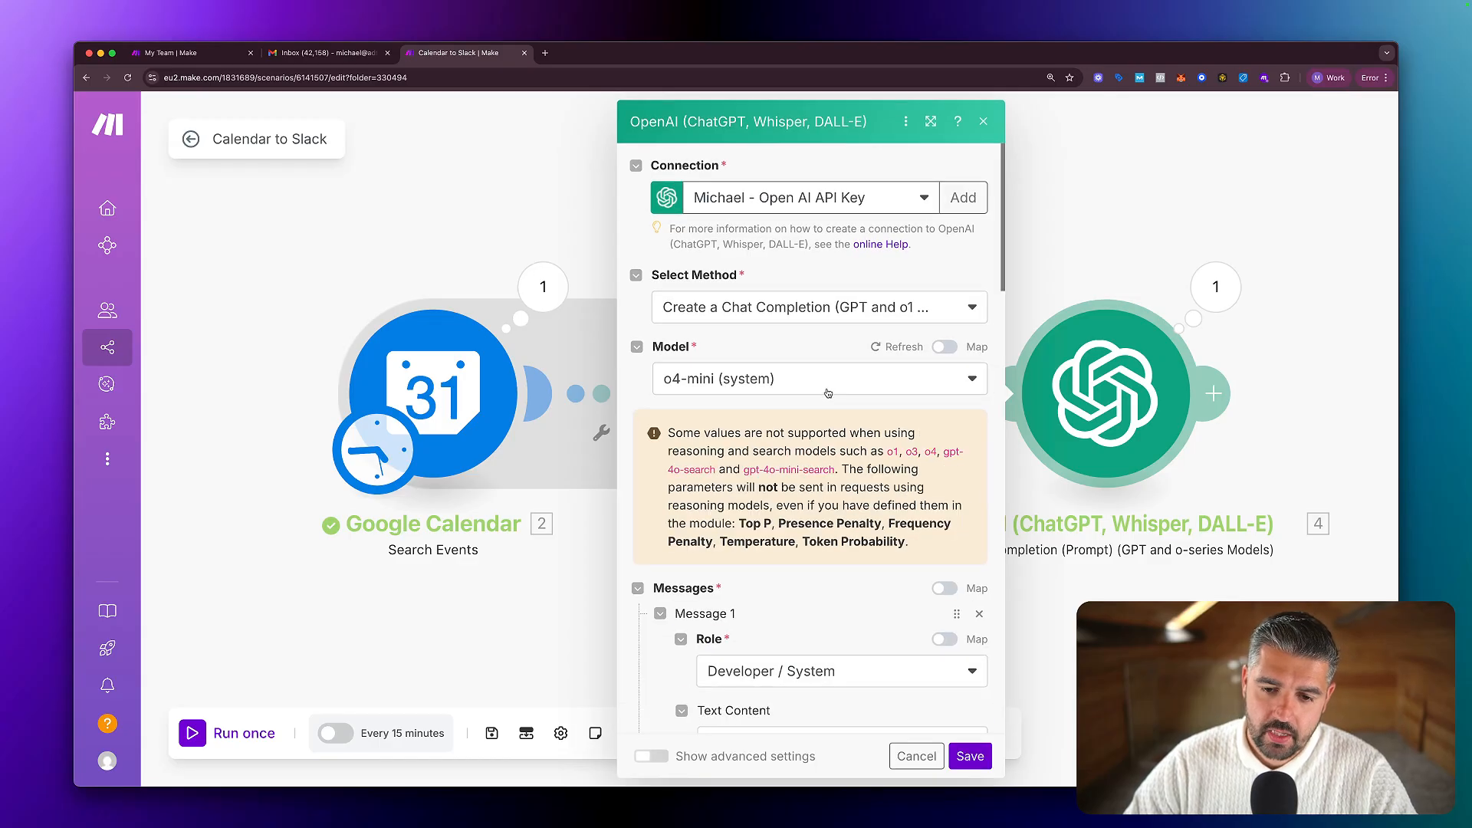
scroll(829, 389, "down", 10)
scroll(827, 392, "down", 10)
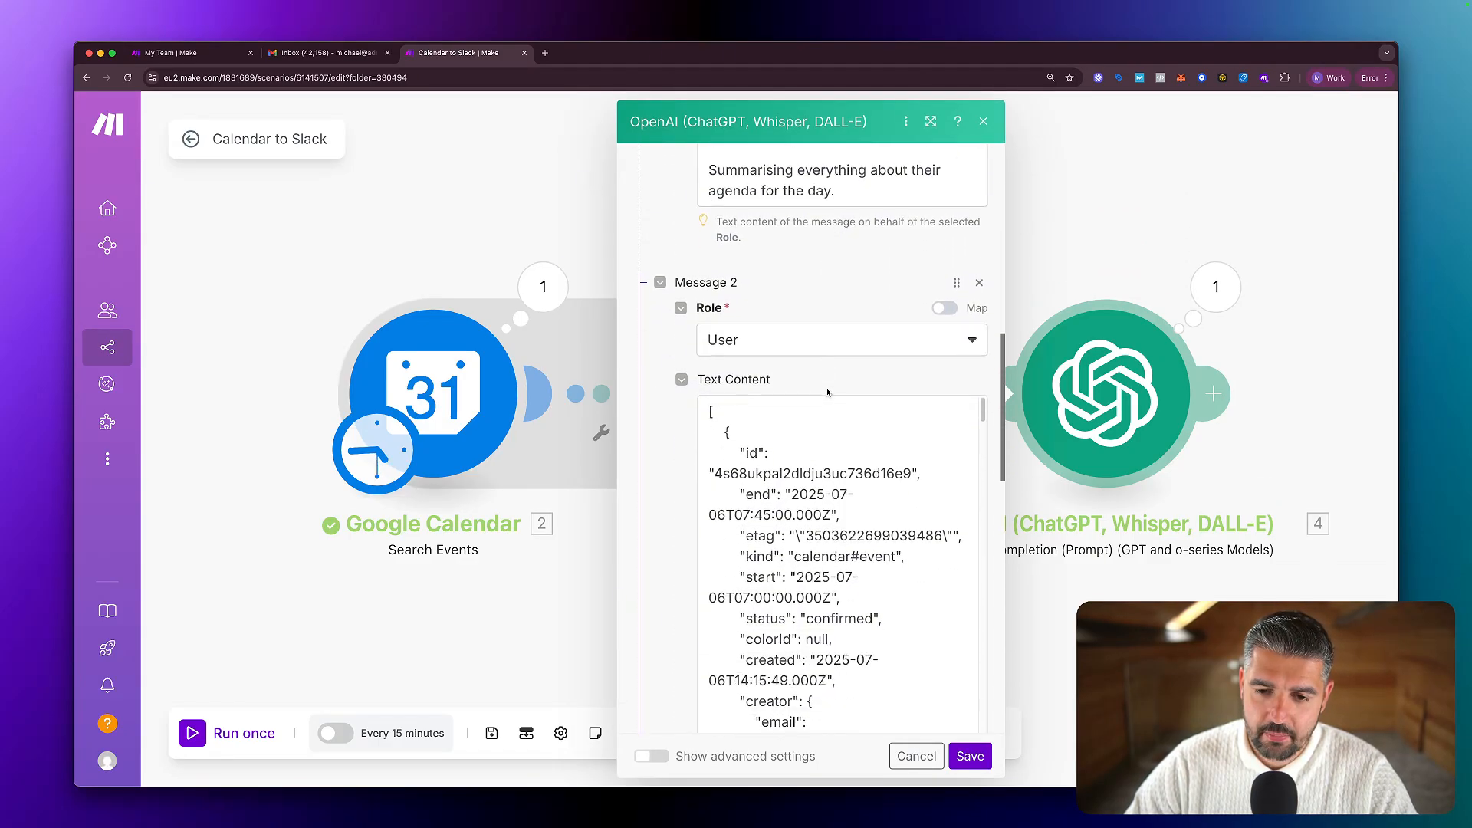
scroll(827, 387, "down", 15)
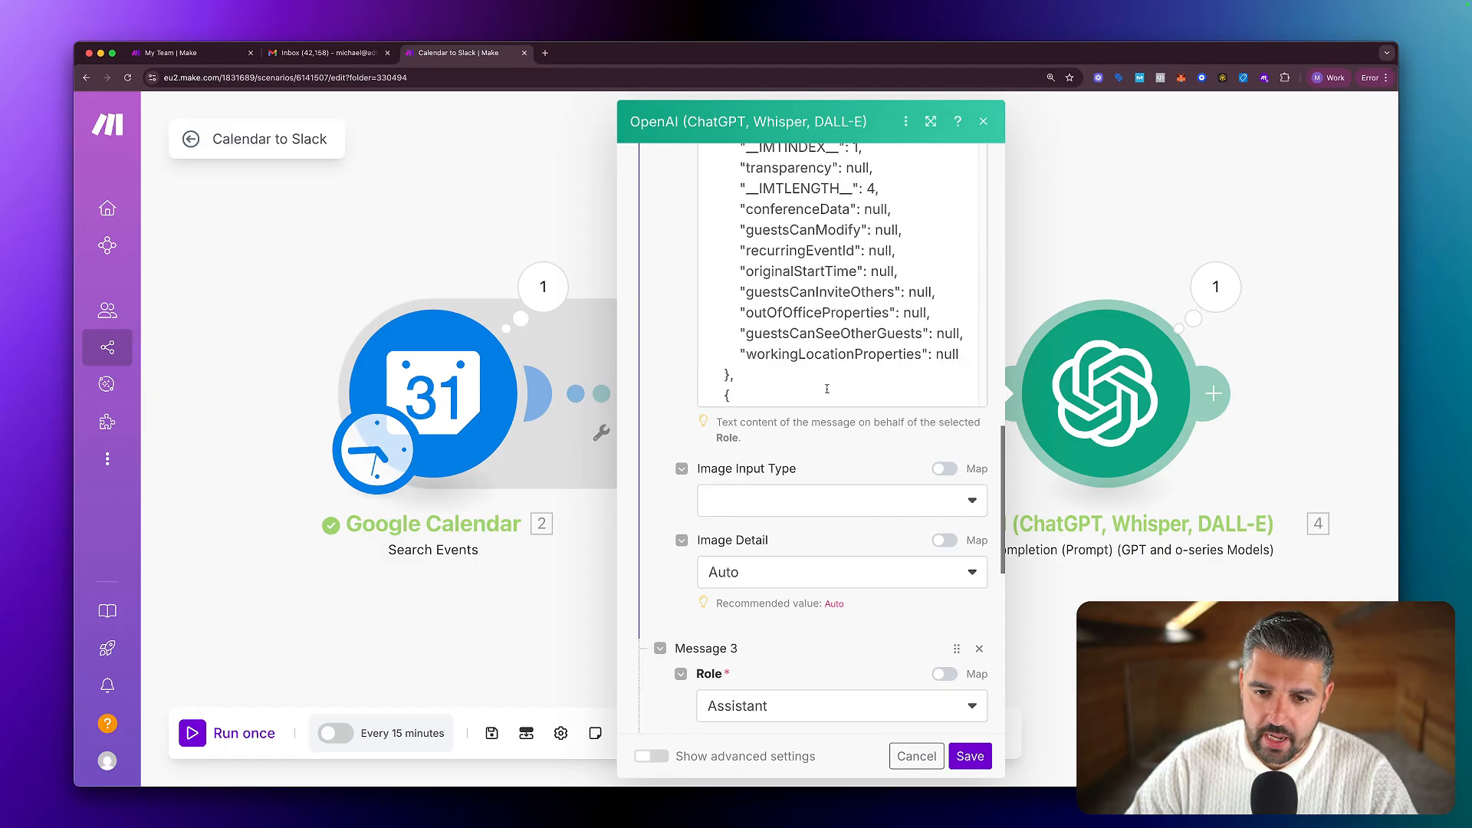
scroll(827, 389, "down", 10)
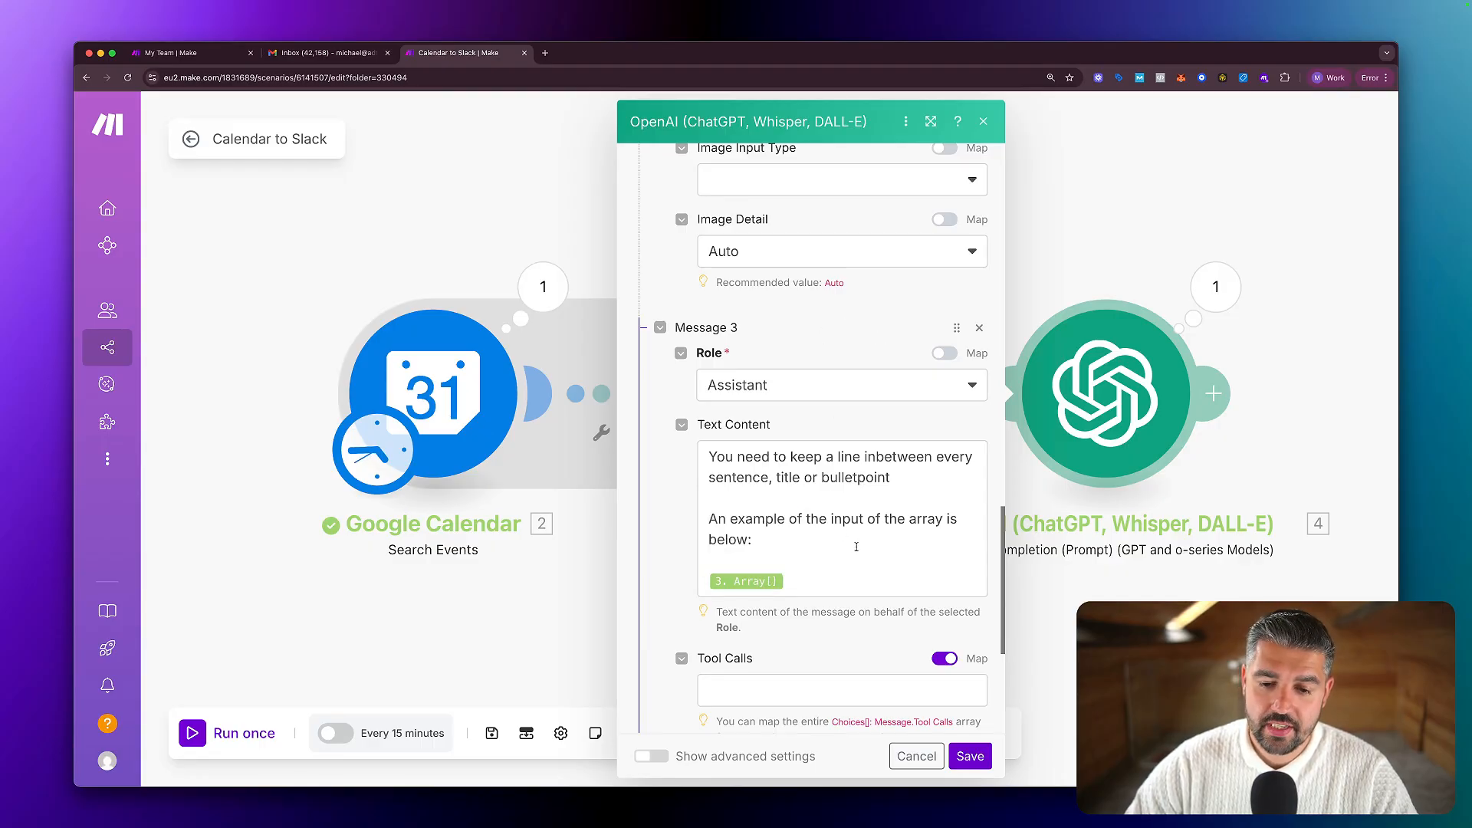
scroll(856, 546, "down", 3)
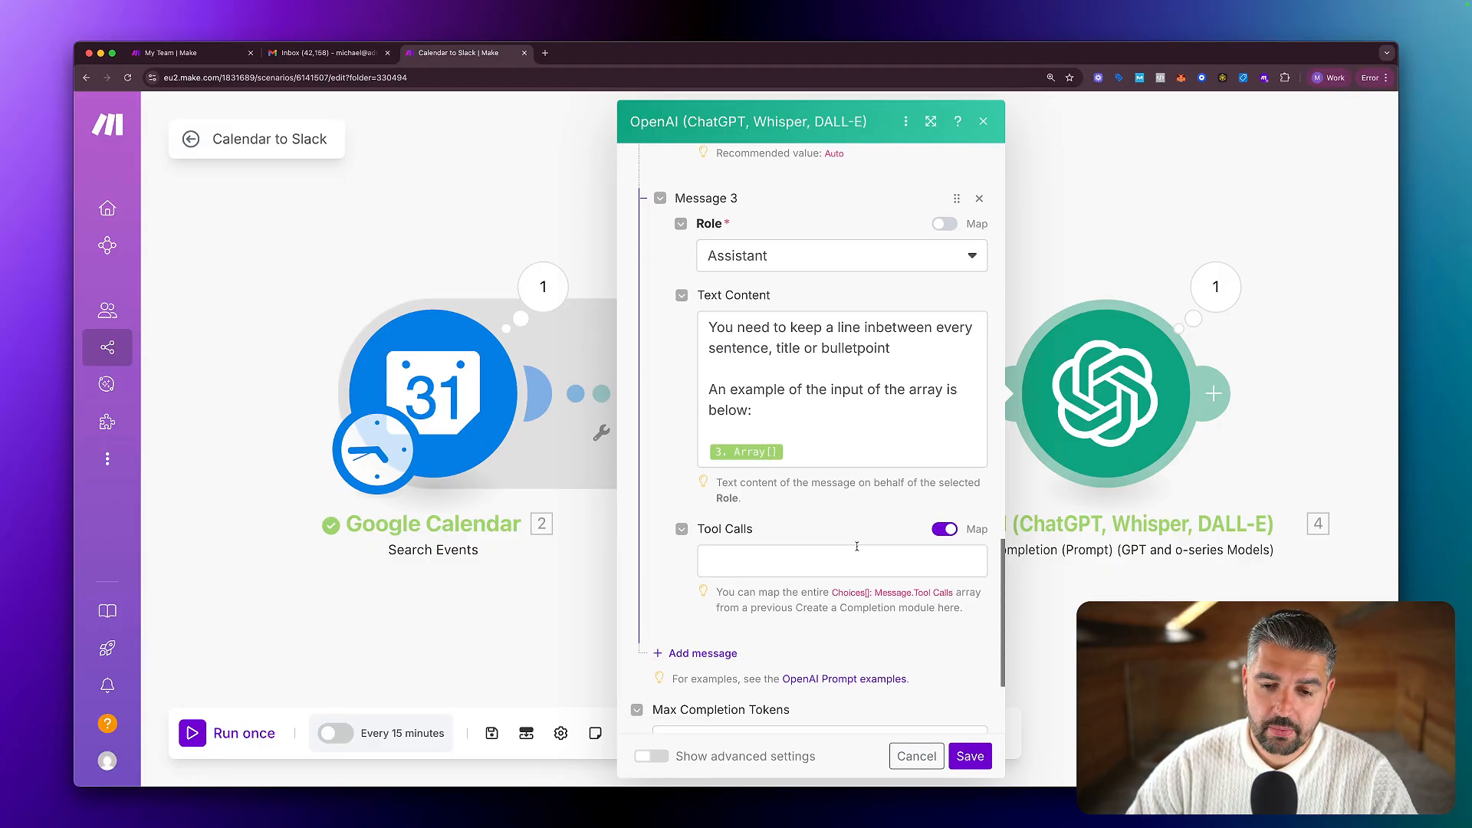
left_click(696, 653)
scroll(797, 628, "down", 1)
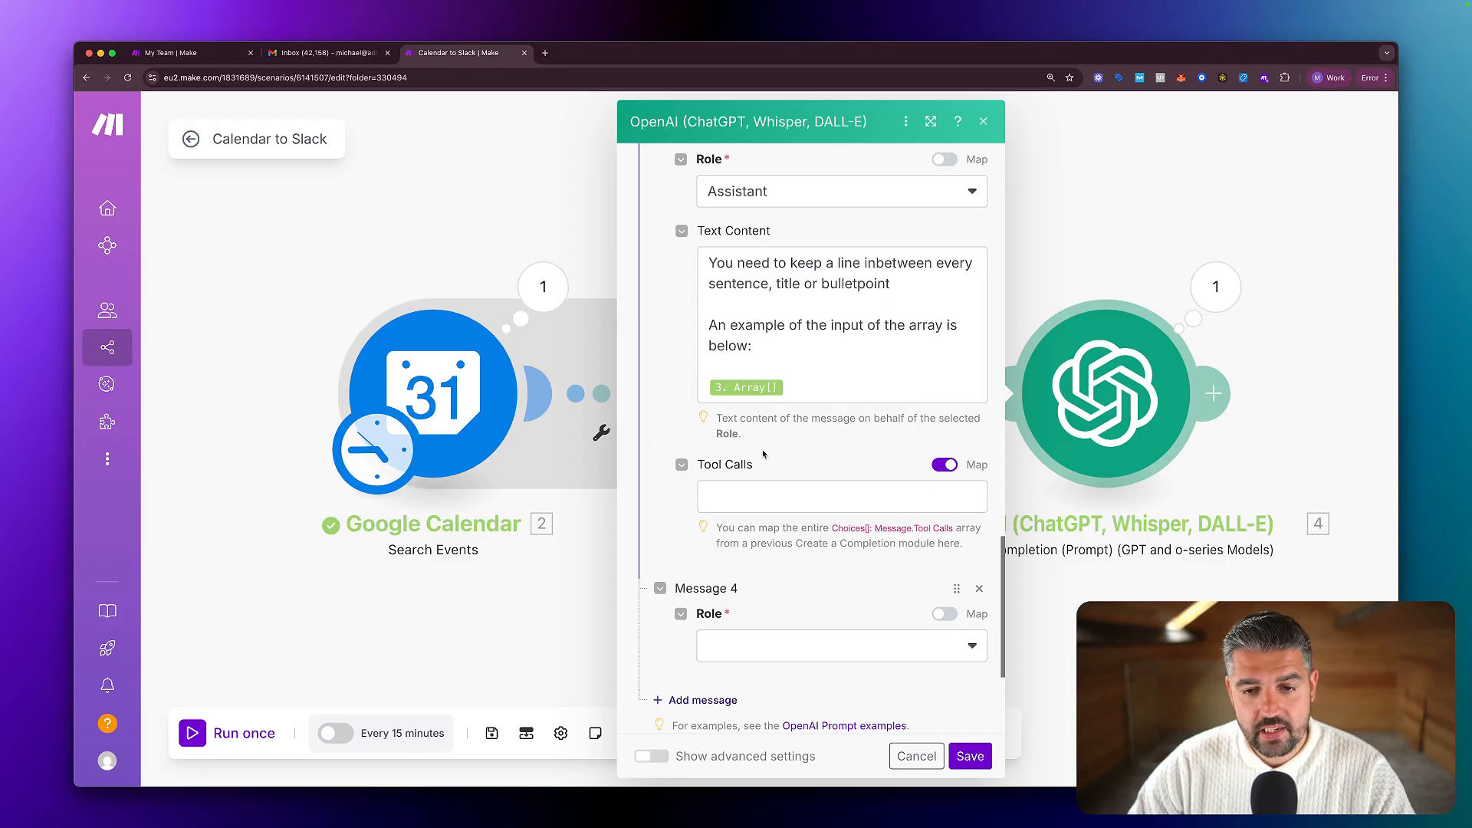
left_click(883, 504)
left_click(840, 644)
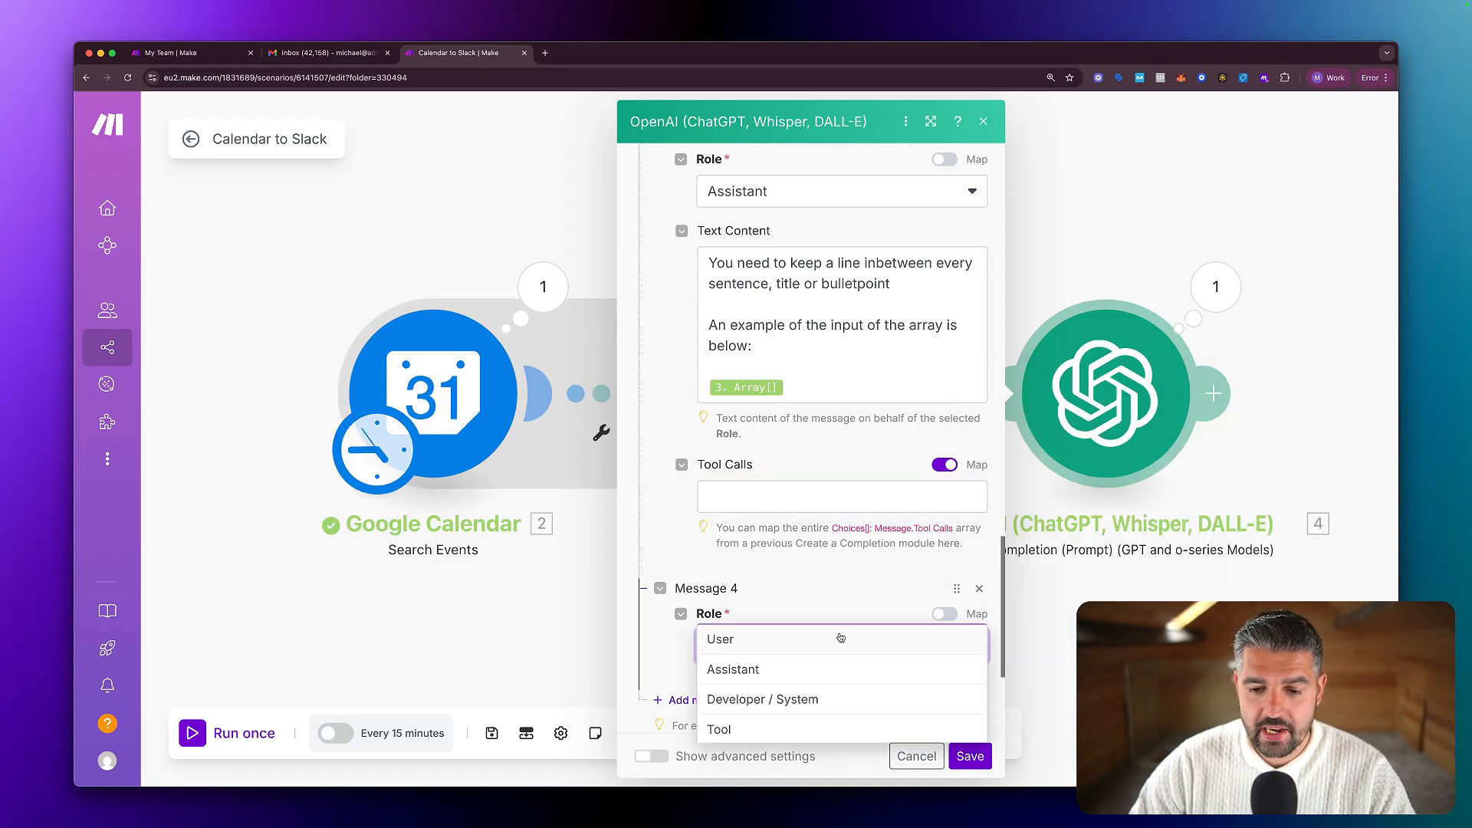
left_click(751, 669)
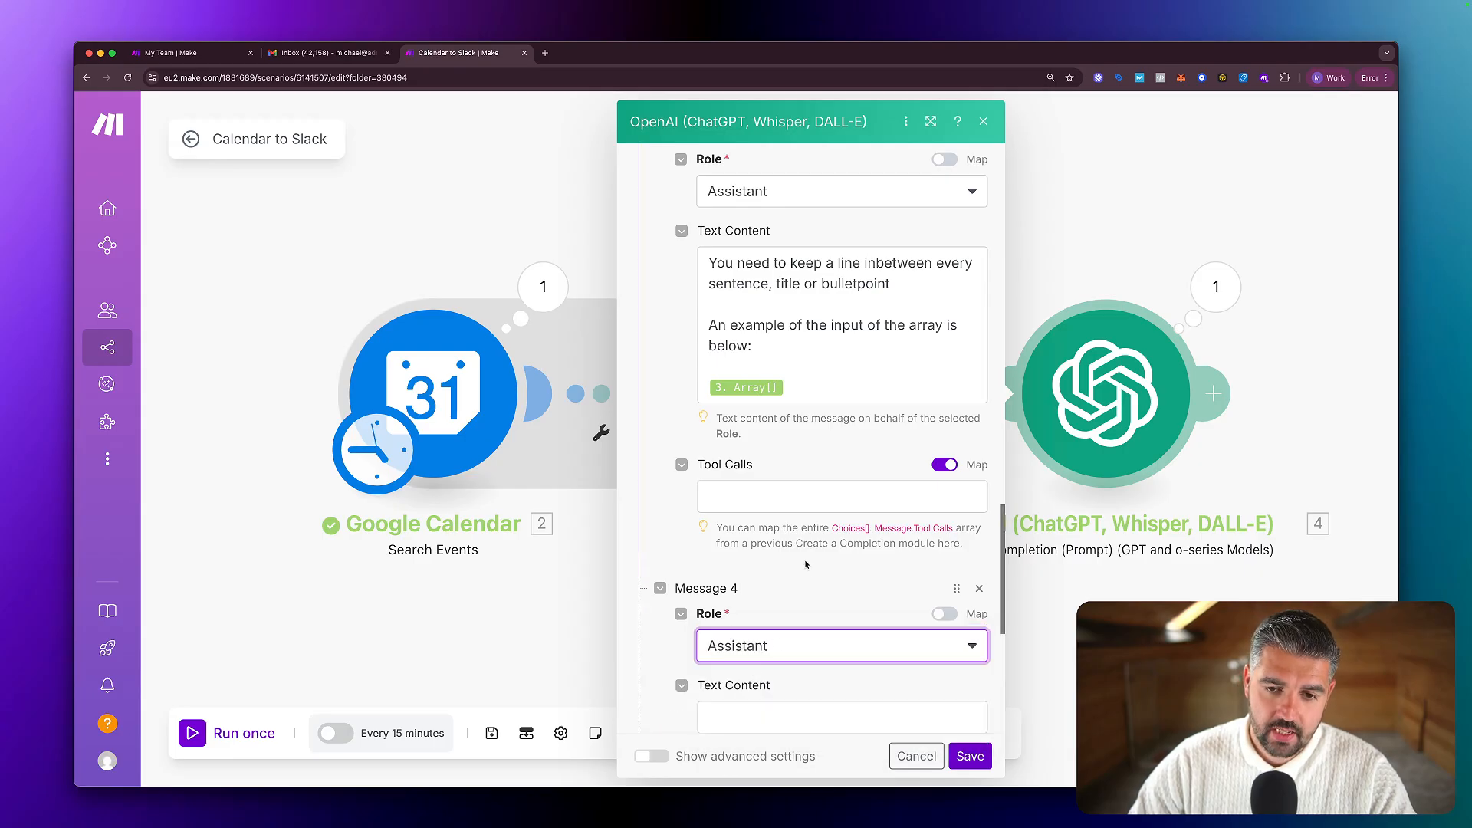
Reorder the messages so that Message 4 sits directly above Message 3.
scroll(805, 567, "down", 1)
scroll(805, 564, "up", 1)
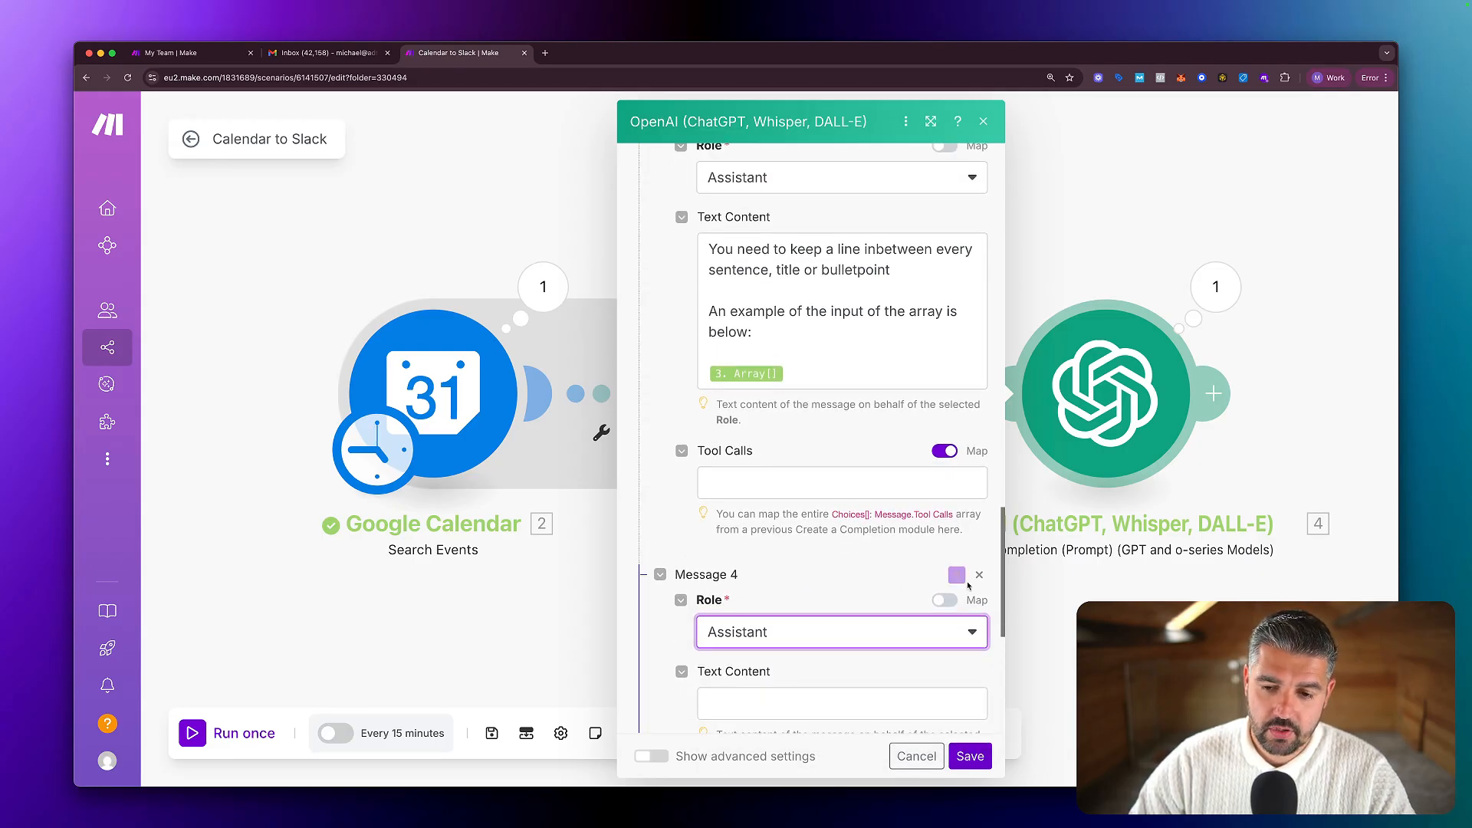
left_click_drag(956, 575, 958, 426)
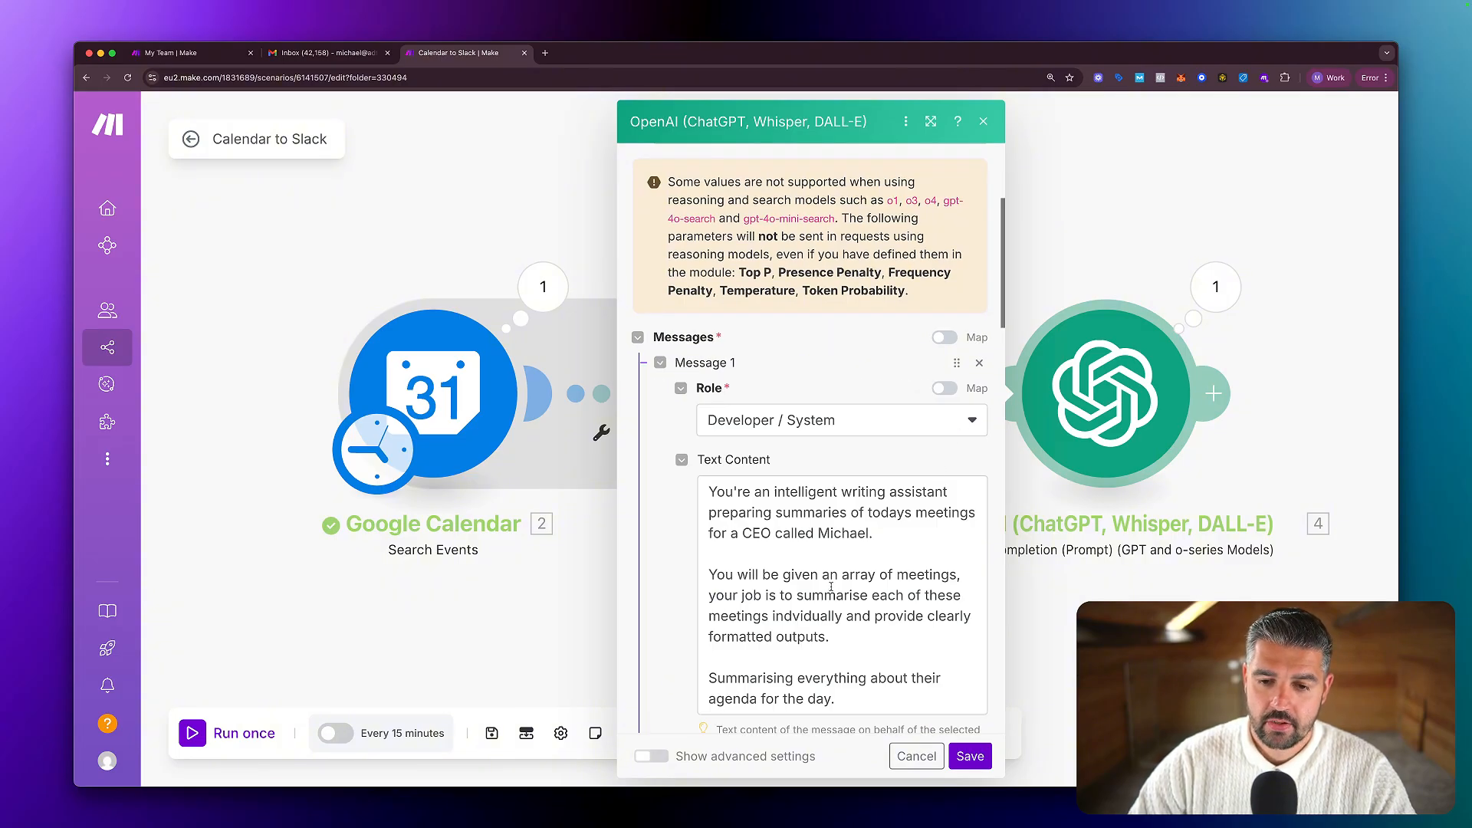
scroll(831, 586, "down", 15)
scroll(832, 587, "up", 5)
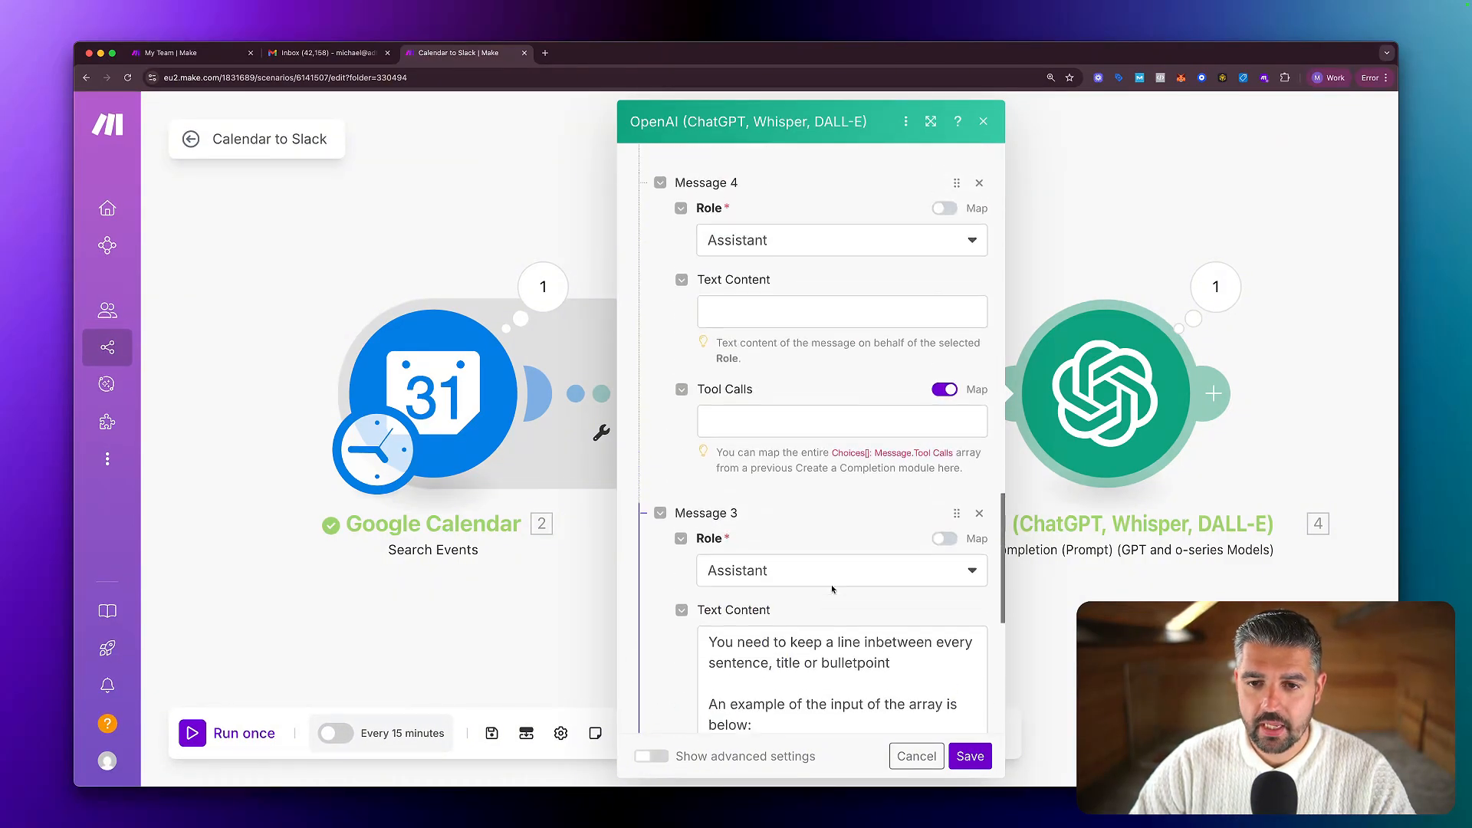
scroll(831, 588, "up", 2)
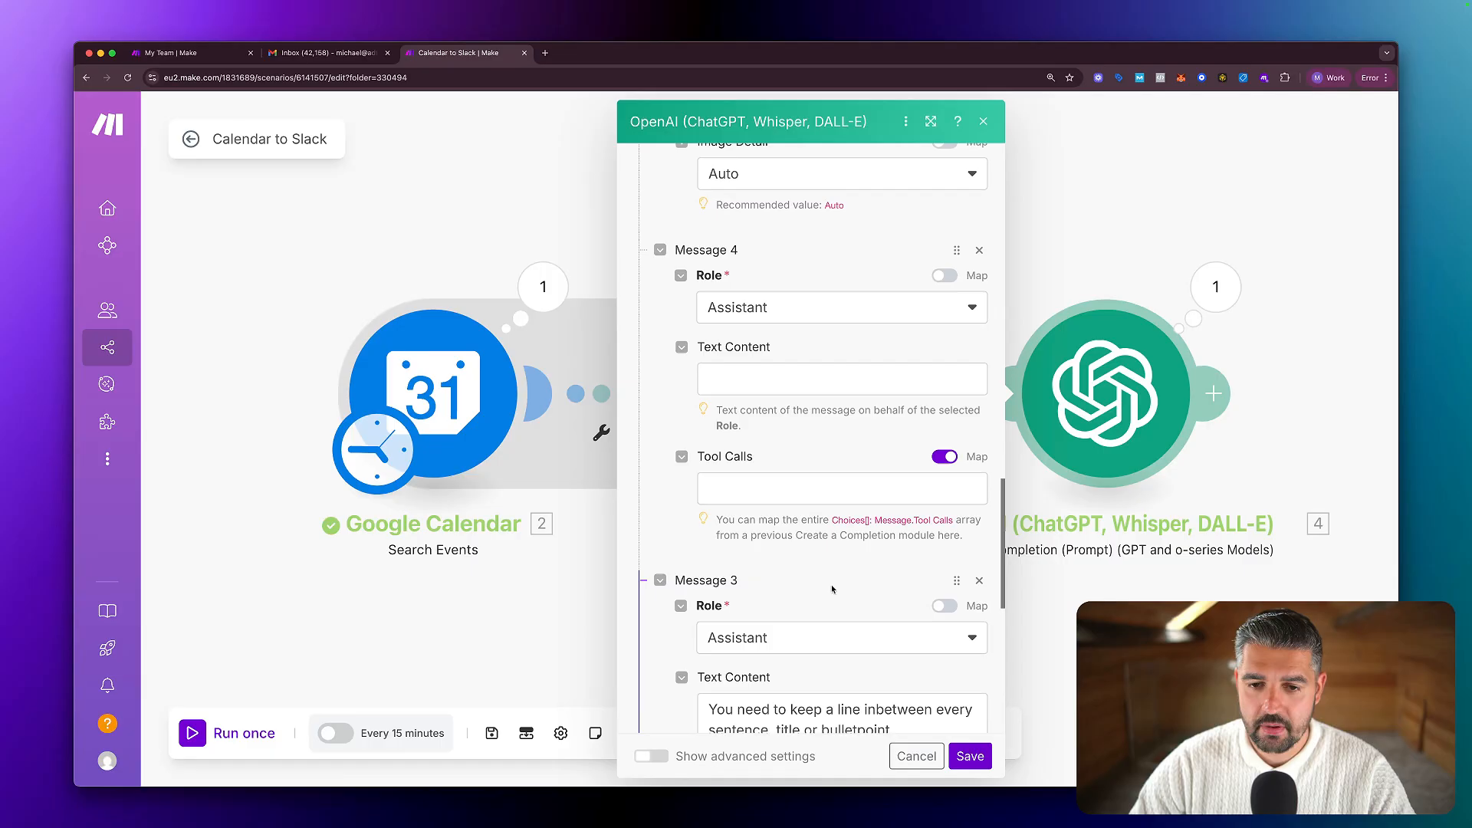
Paste the copied meeting summaries into Message 4's text content.
left_click(745, 397)
key("super+v")
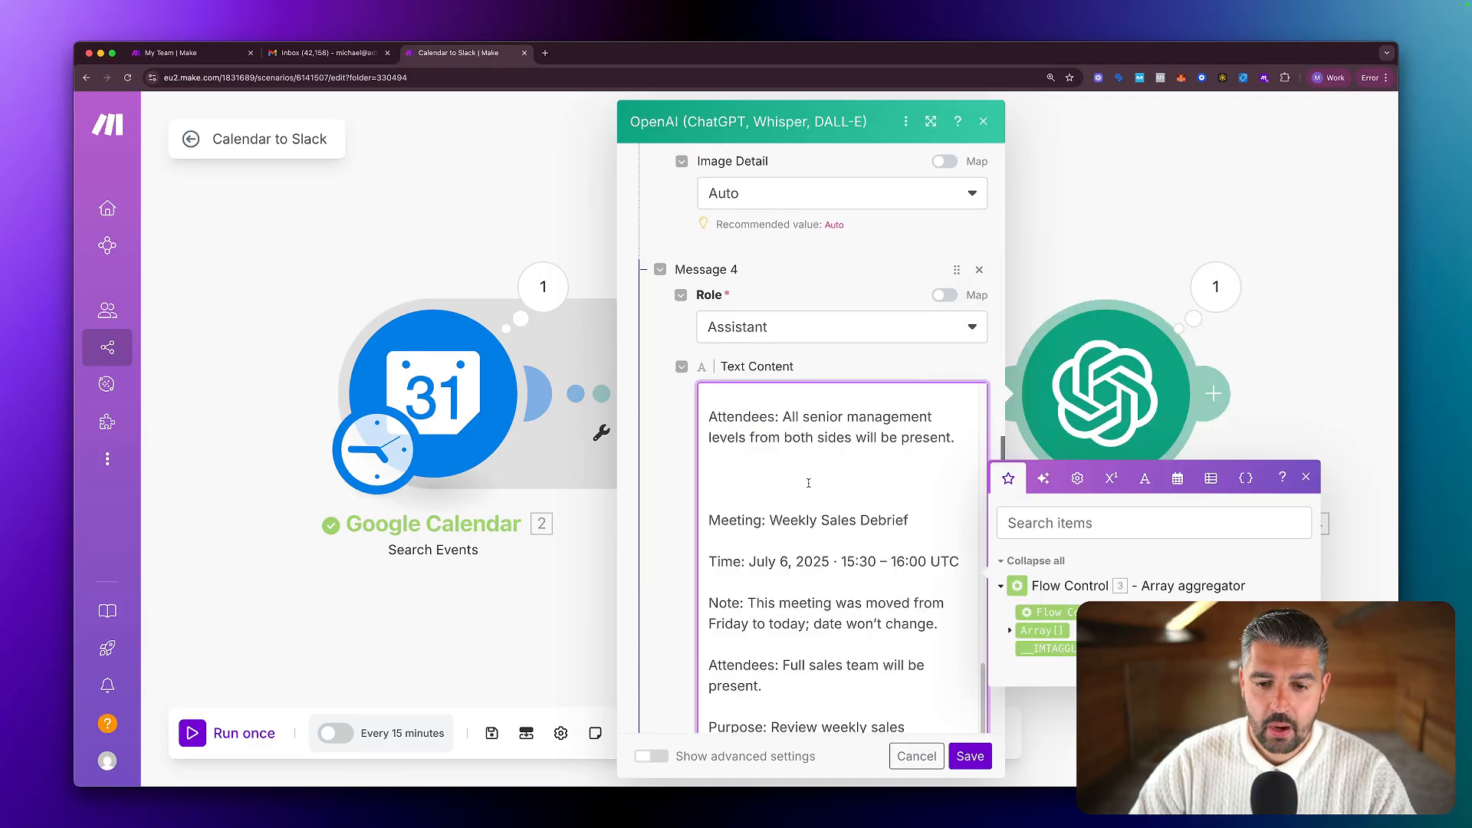
scroll(735, 502, "up", 15)
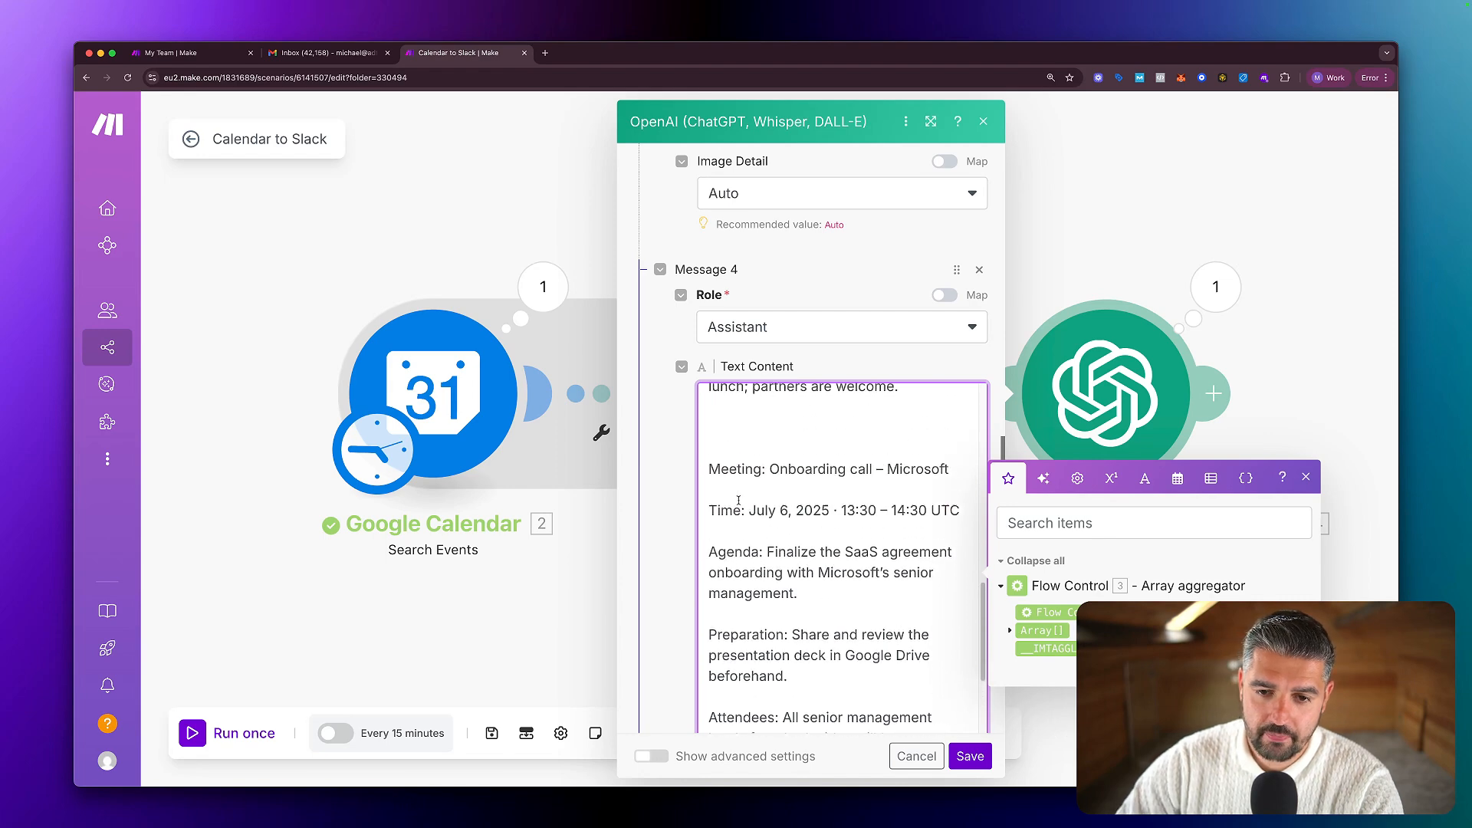
scroll(737, 500, "up", 5)
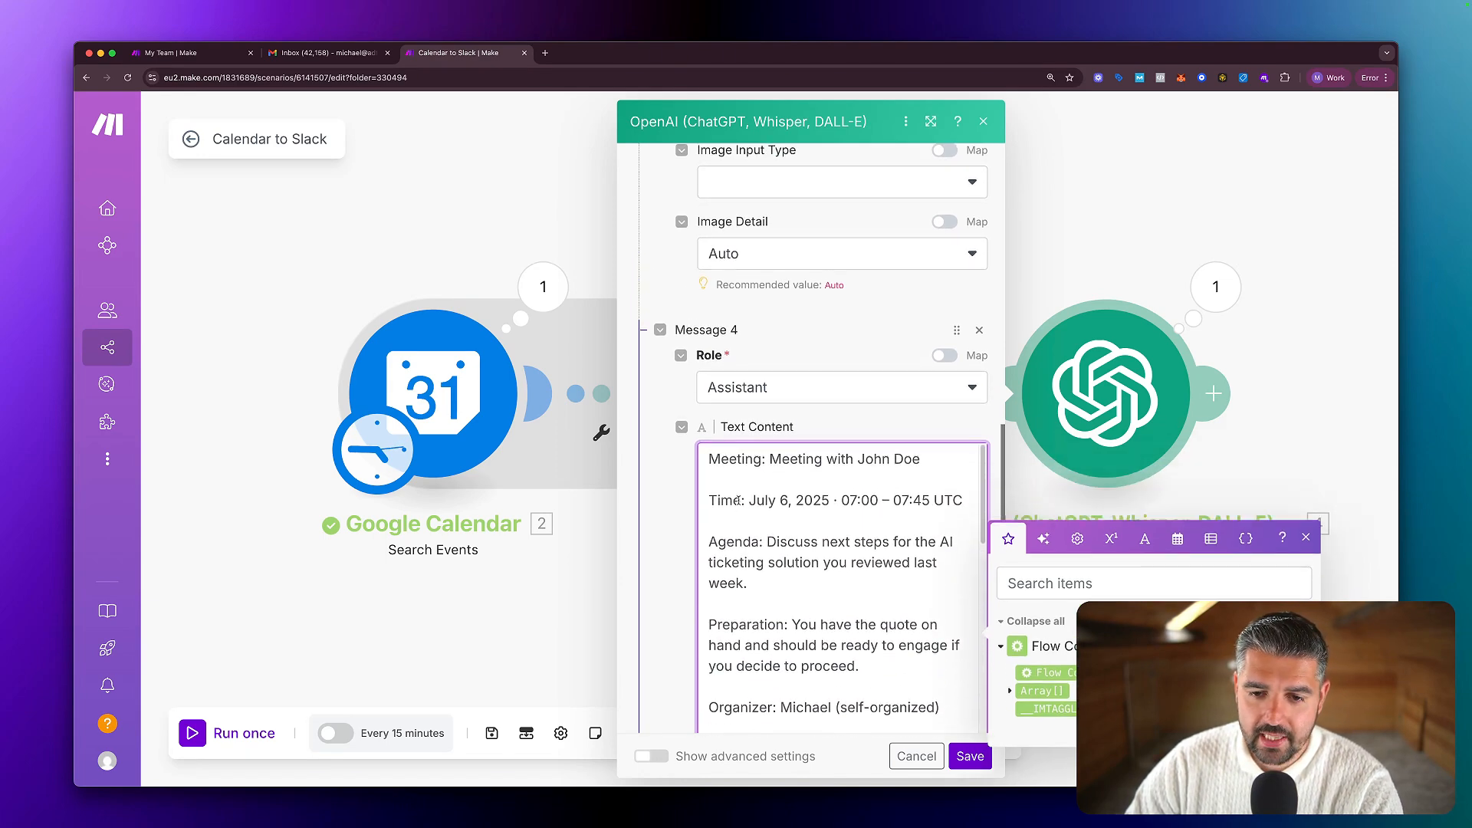
Add a "Good Morning" greeting with the recipient's first name above the first meeting in Message 4's text content.
left_click(709, 458)
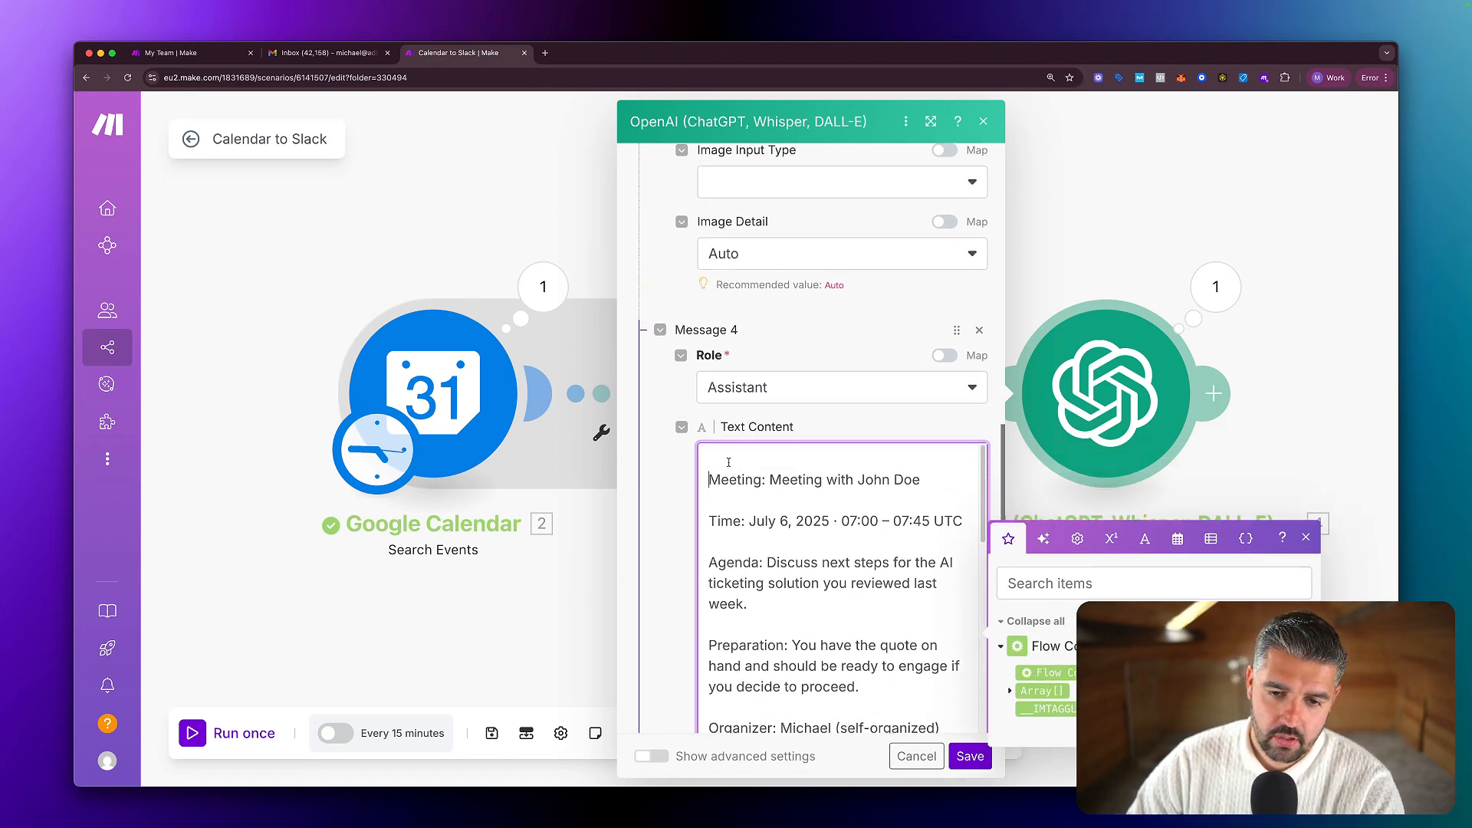
key("Return")
type("Good")
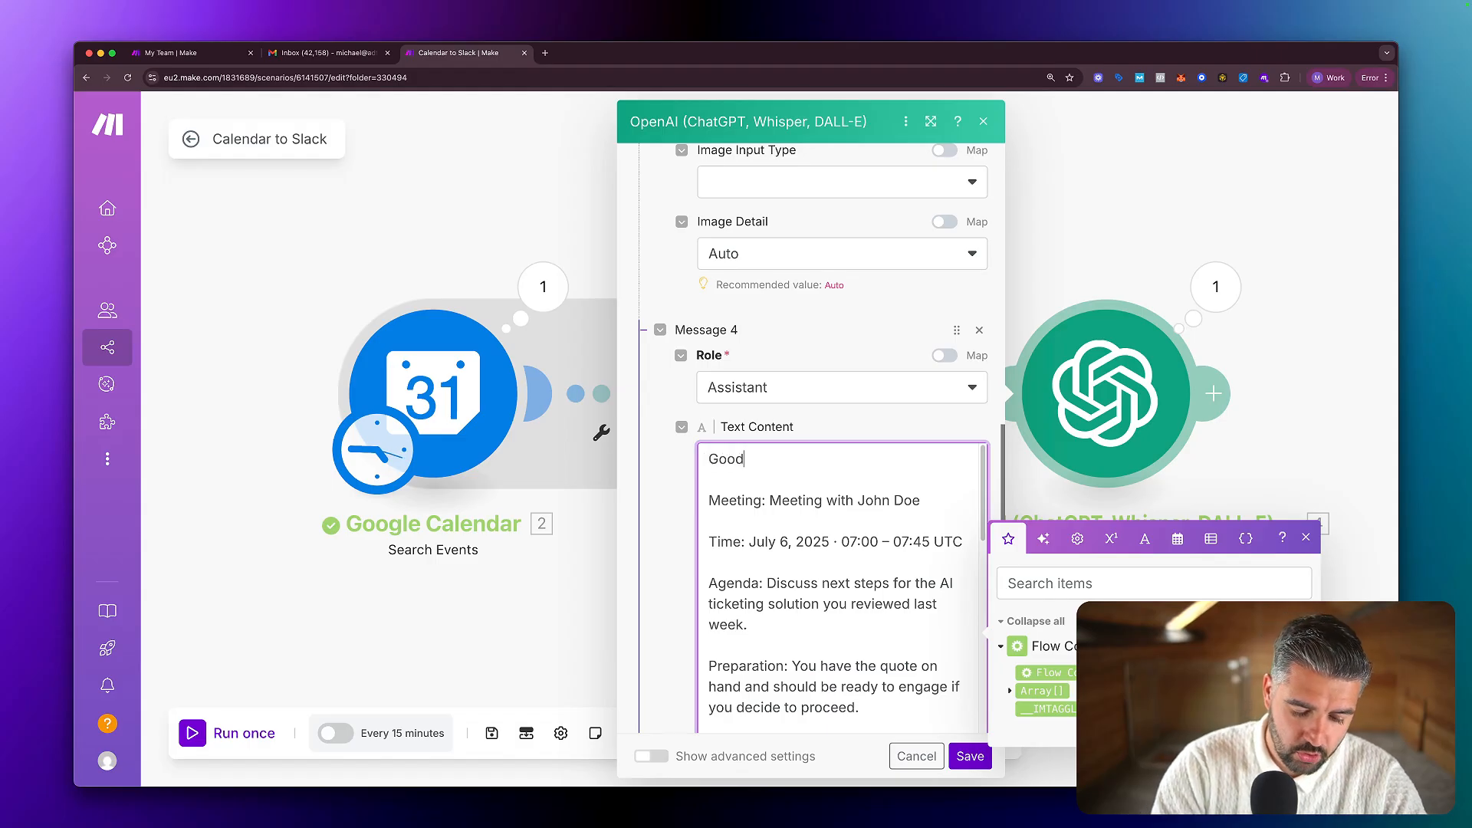
type(" Morning Michaelk")
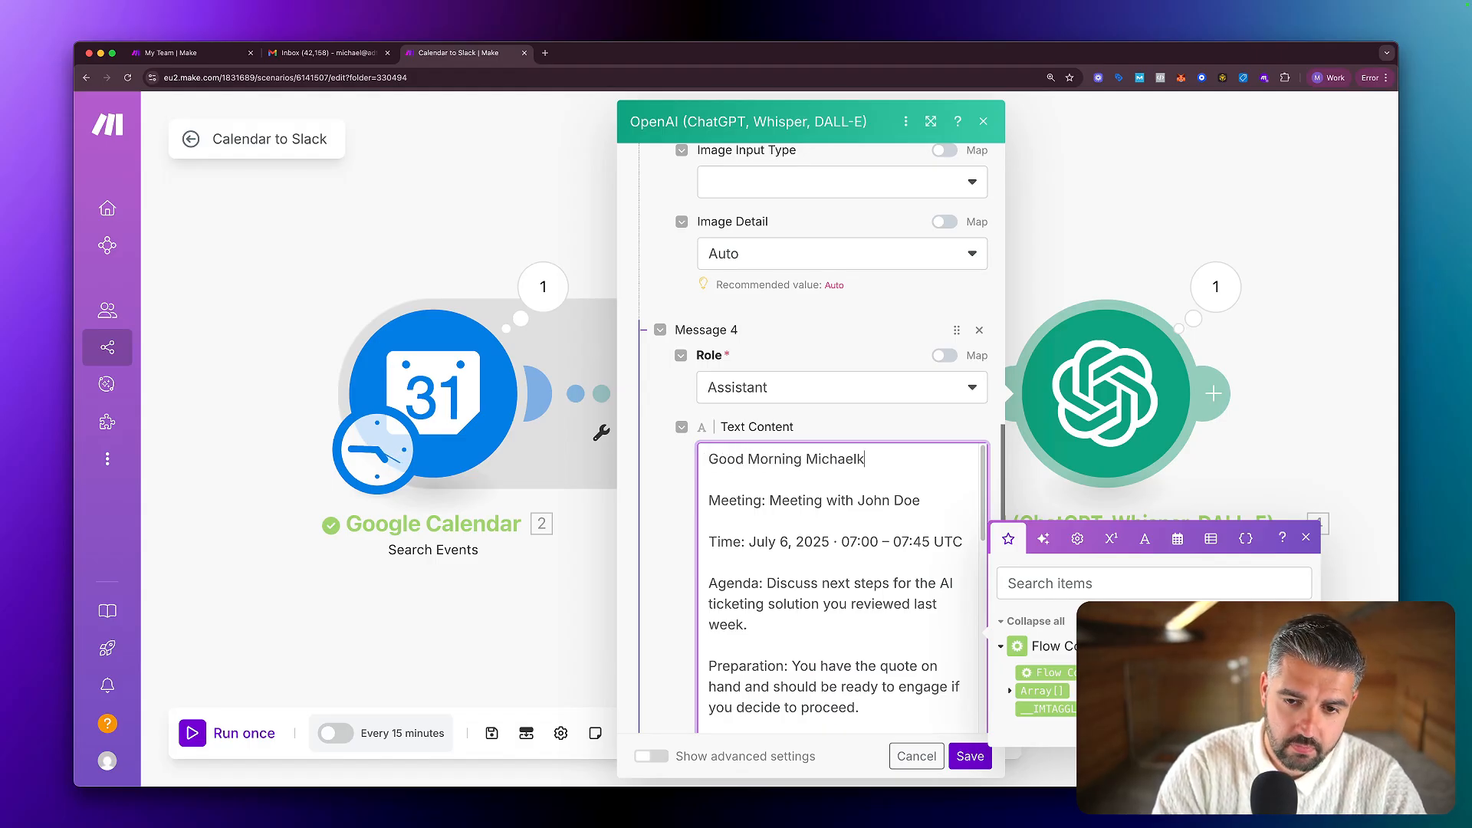
key("Return")
key("Return")
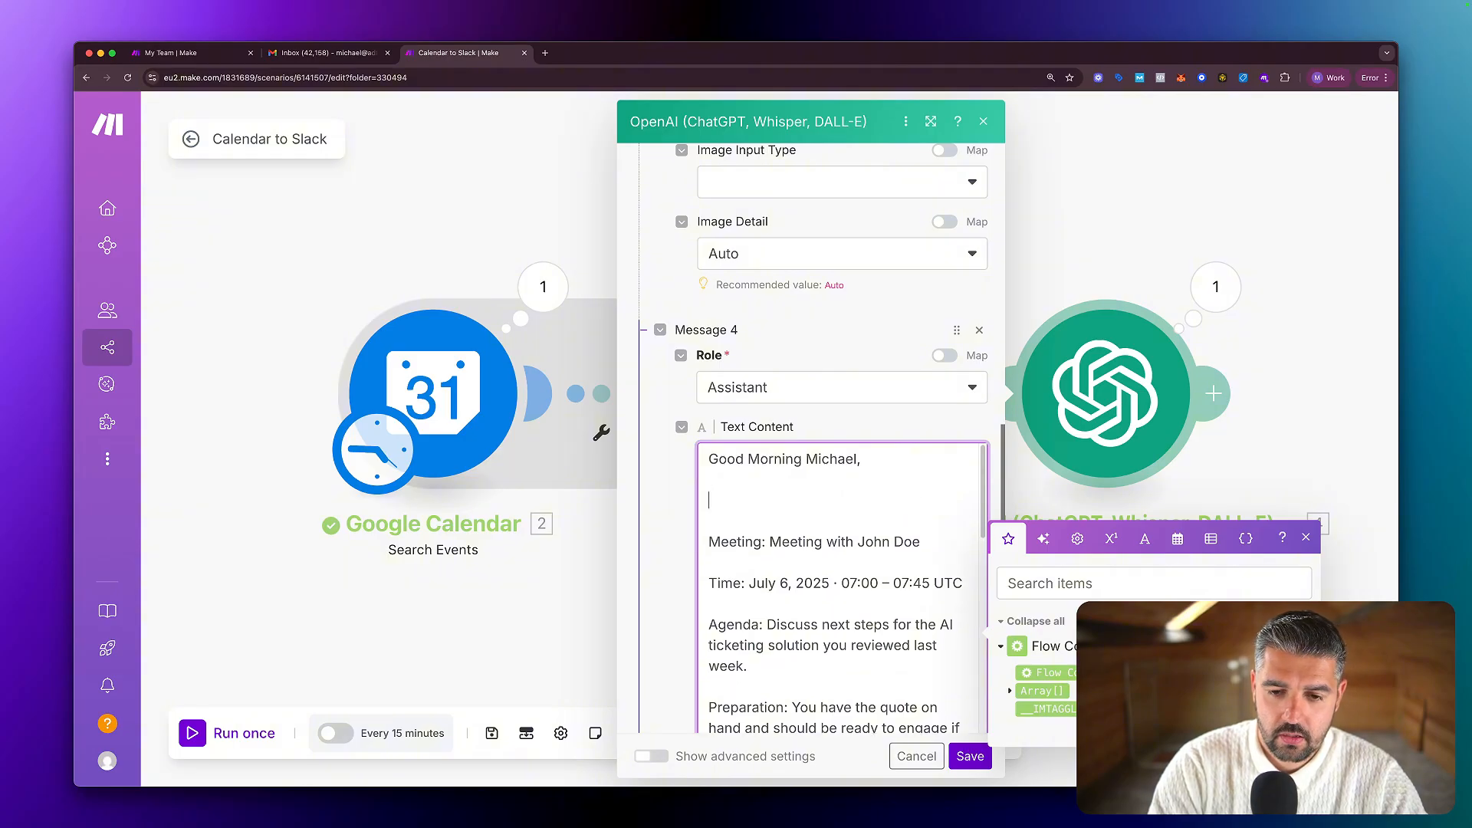
Add the intro line "Below are your meeting notes for the day, I hope you slept well." under the greeting.
type("Below are your")
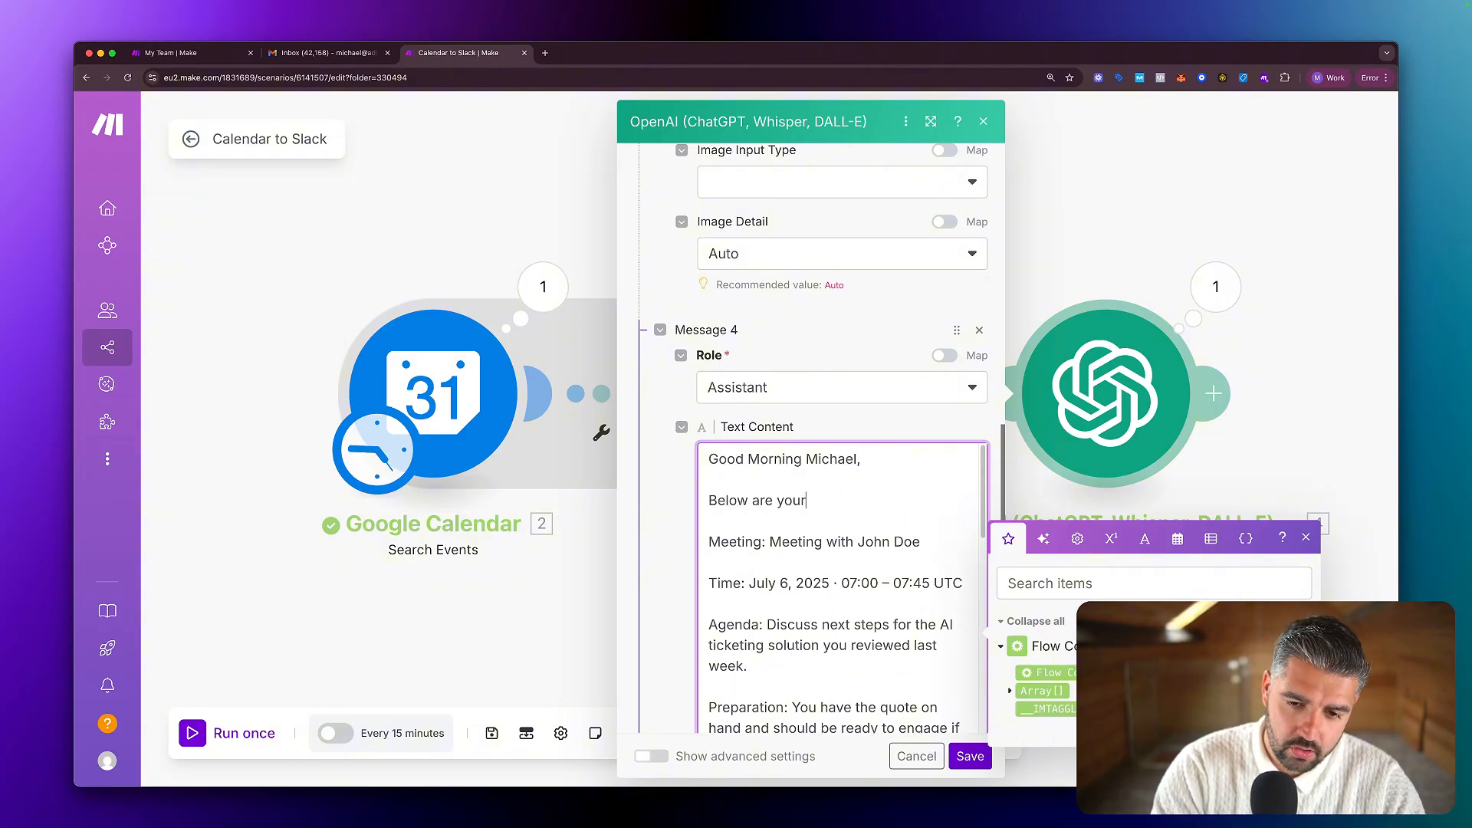
type(" meeting notes")
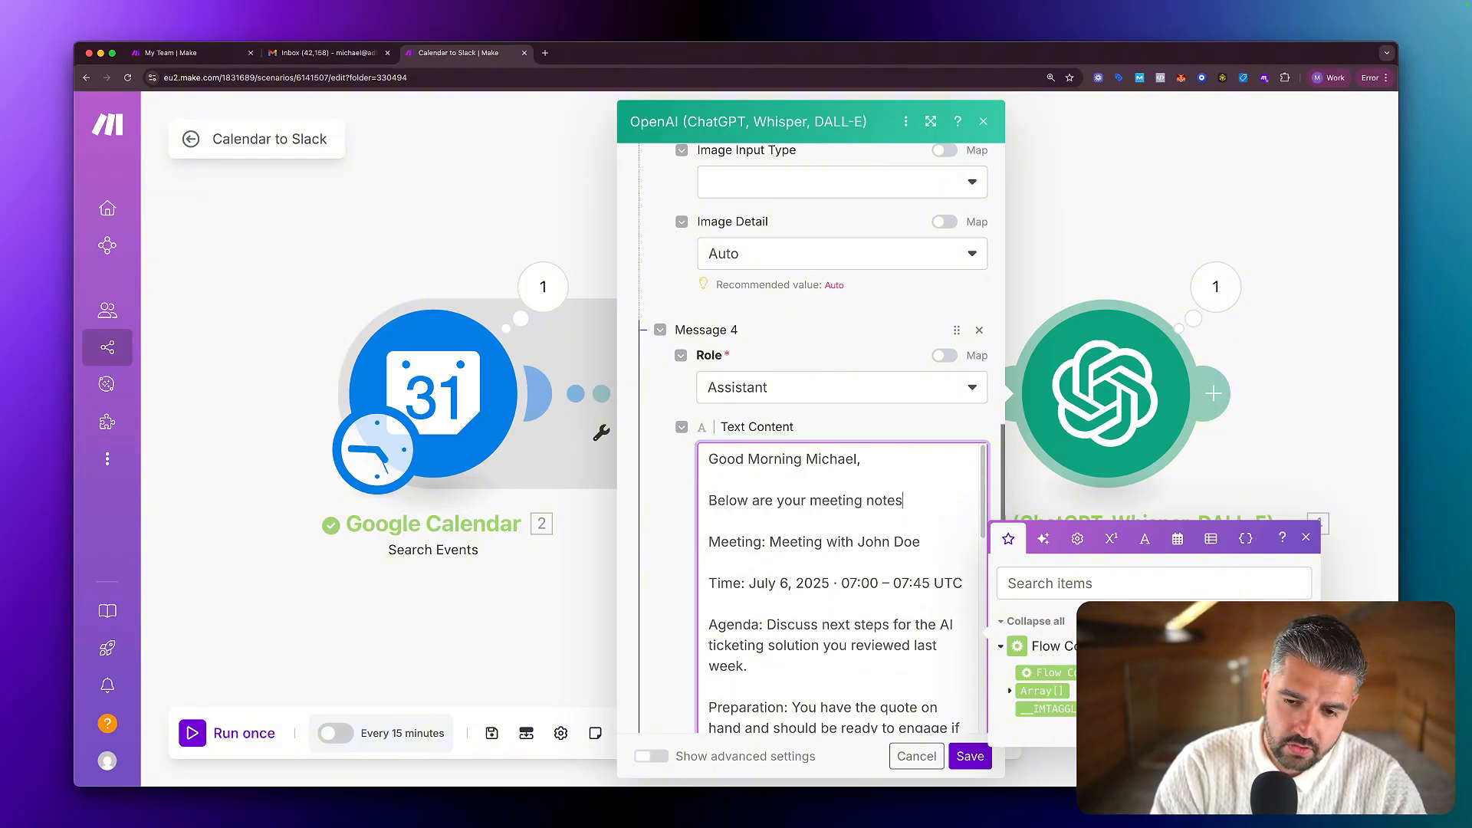
type(" for the day")
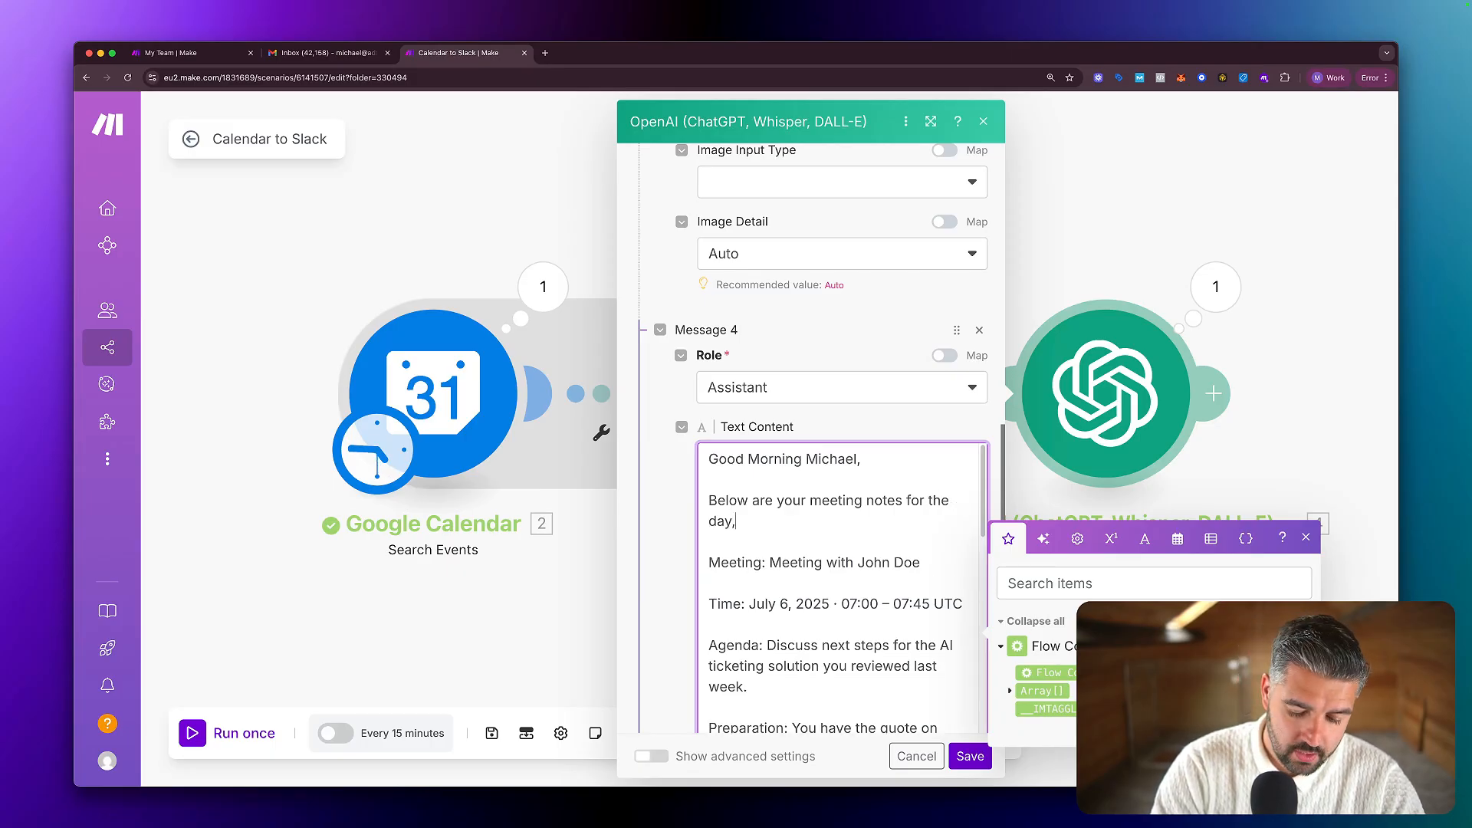
type(", I hope you slept well.")
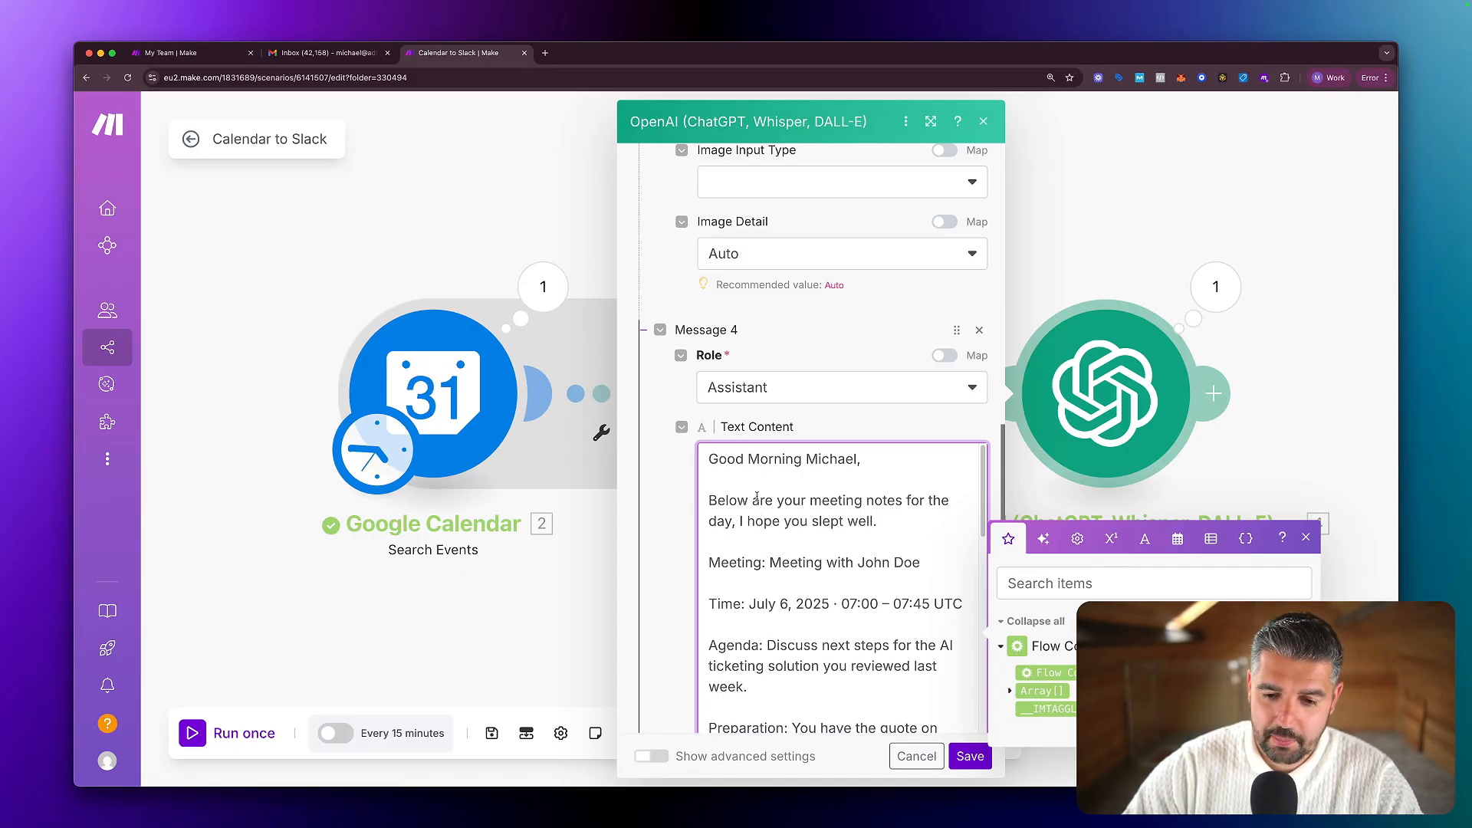
Delete the Organizer line from the first meeting's summary in Message 4.
scroll(774, 500, "down", 2)
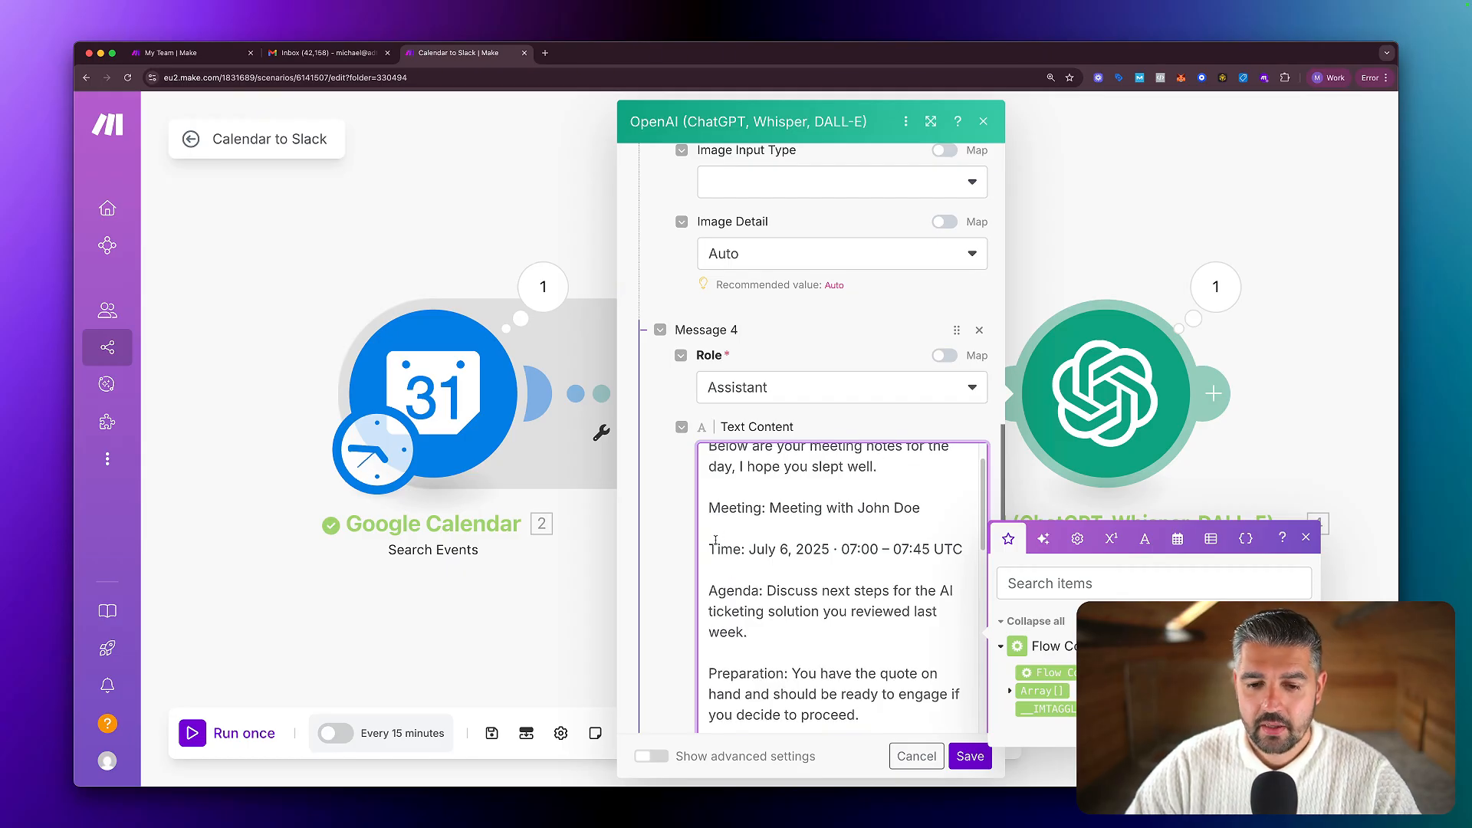
scroll(712, 548, "down", 1)
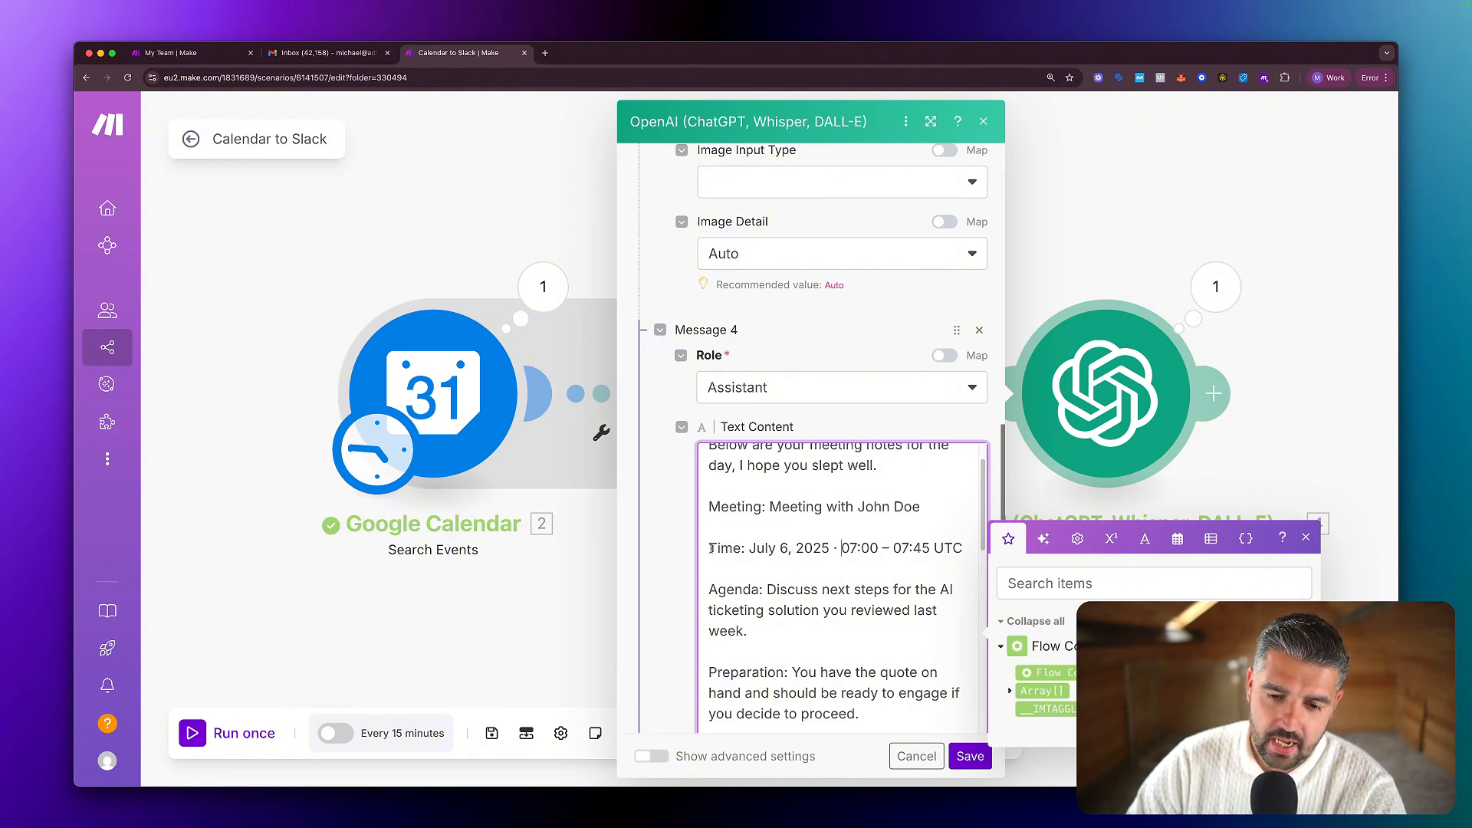
scroll(713, 549, "down", 2)
scroll(768, 548, "down", 3)
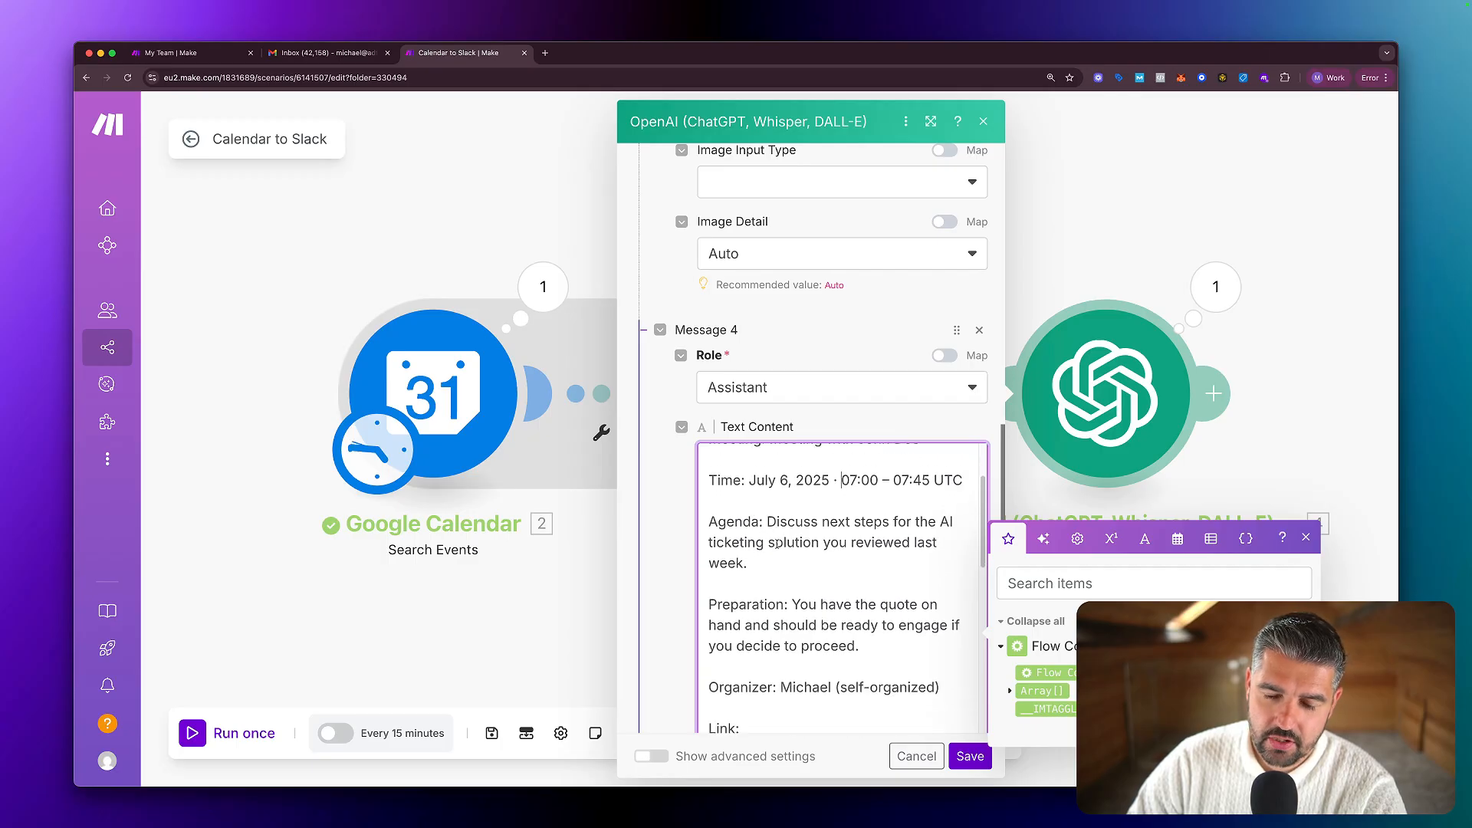
scroll(793, 524, "down", 2)
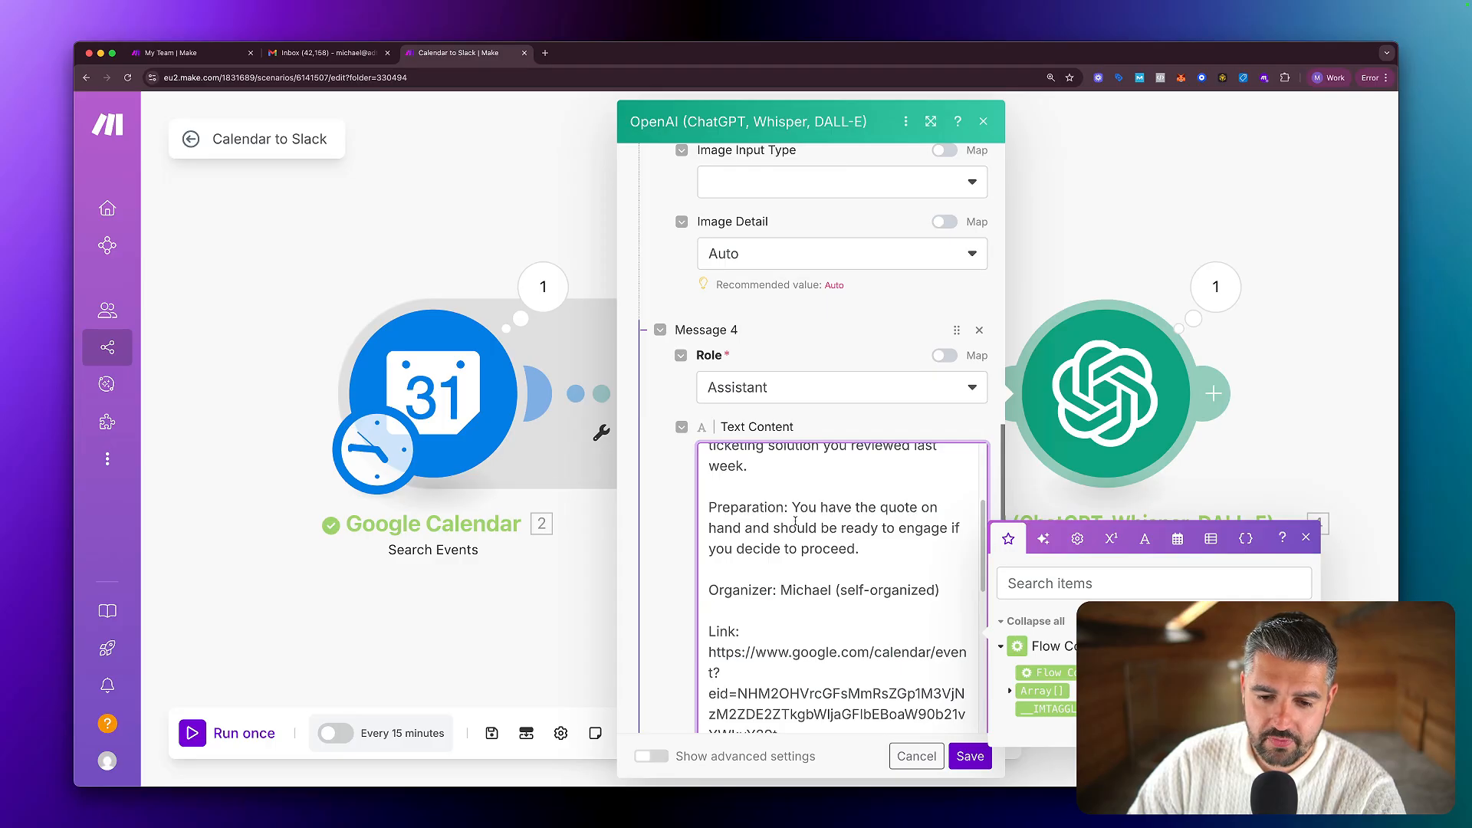
scroll(881, 544, "down", 2)
left_click_drag(944, 542, 717, 544)
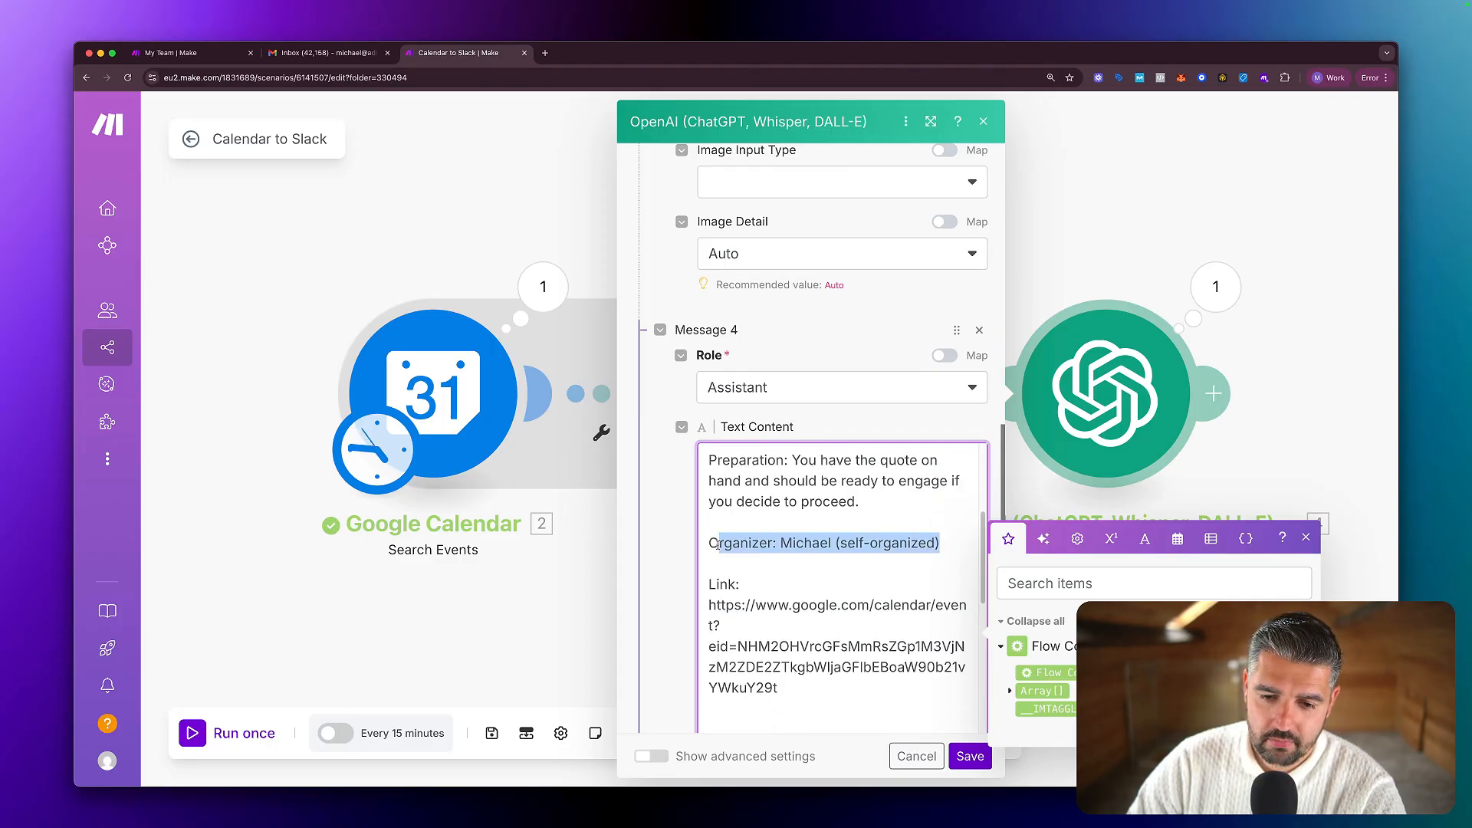
key("BackSpace")
key("BackSpace")
key("BackSpace")
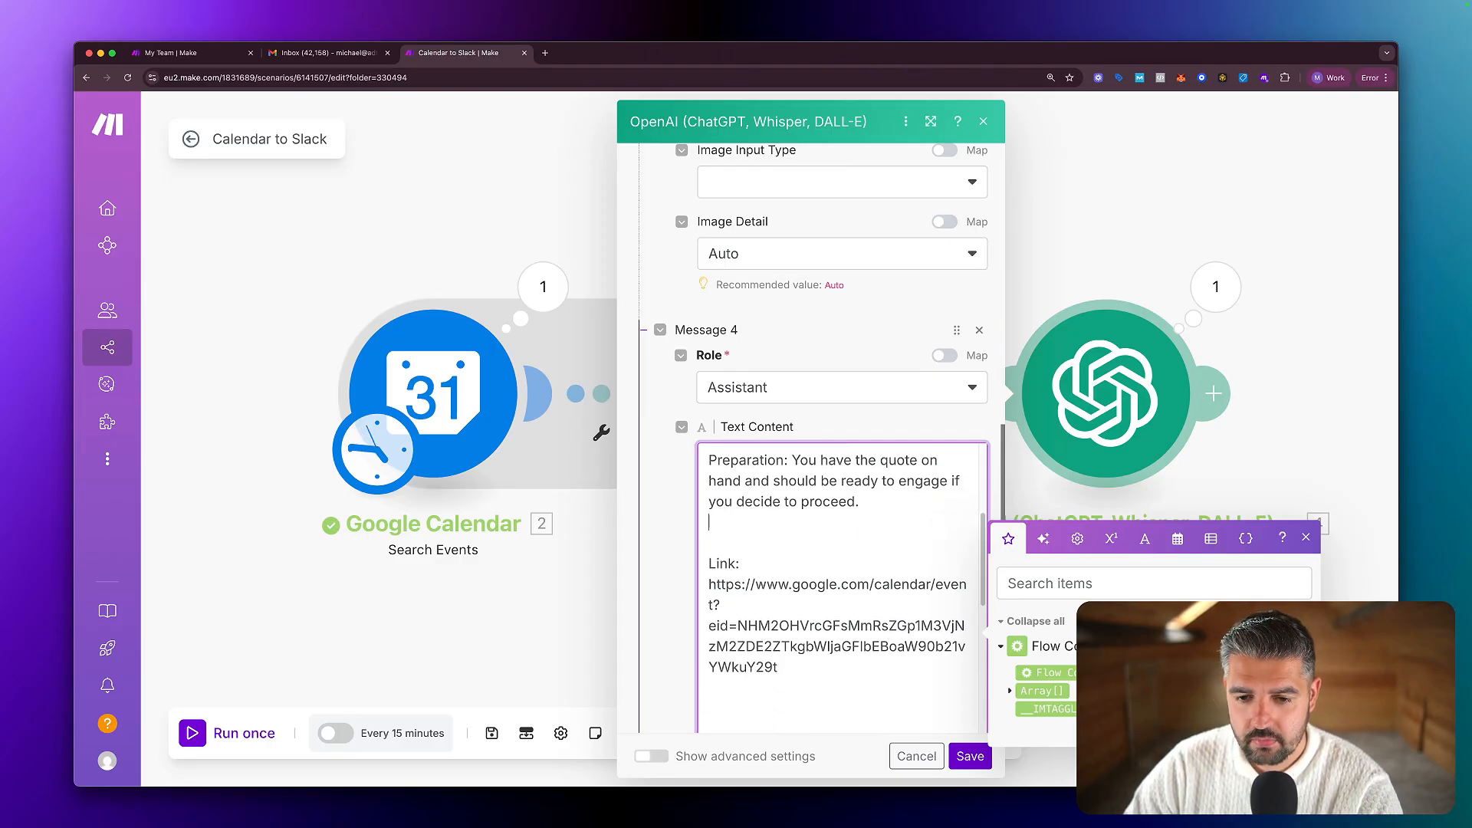
scroll(726, 522, "up", 10)
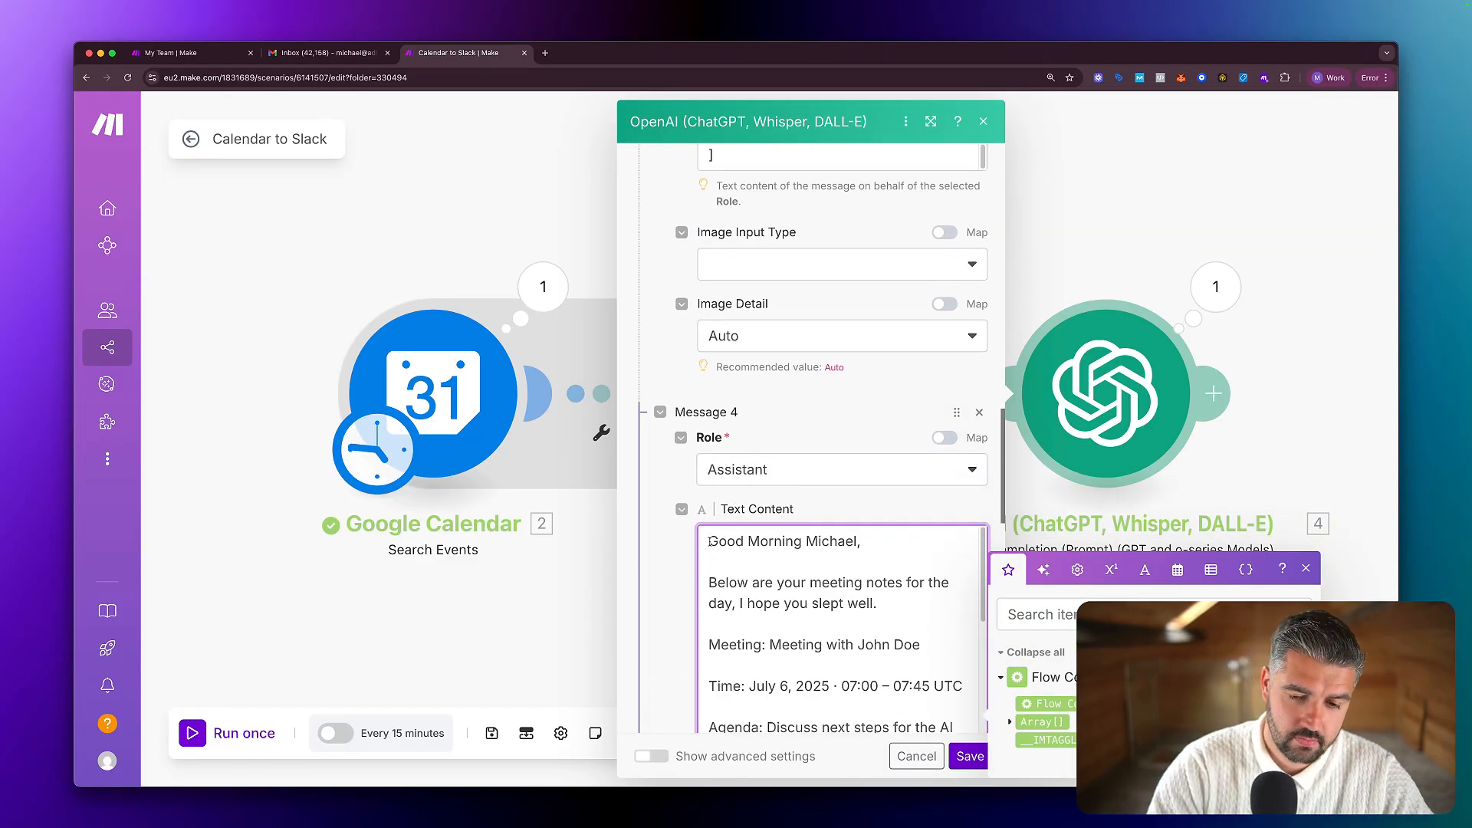
key("Return")
key("Return")
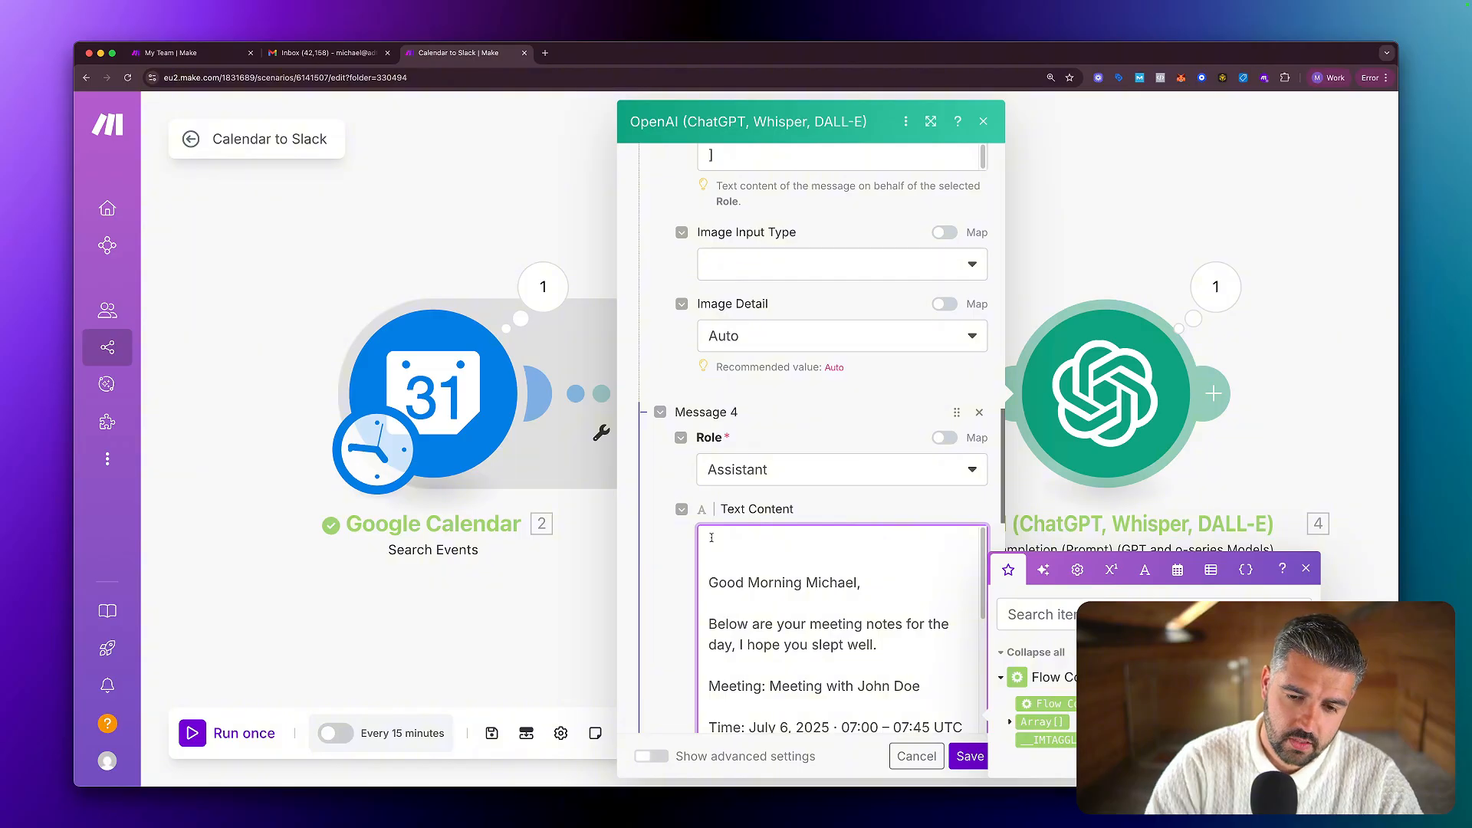
key("BackSpace")
key("BackSpace")
Delete the first meeting's calendar link and the surplus blank lines before the Lunch with CEO meeting.
scroll(743, 574, "down", 10)
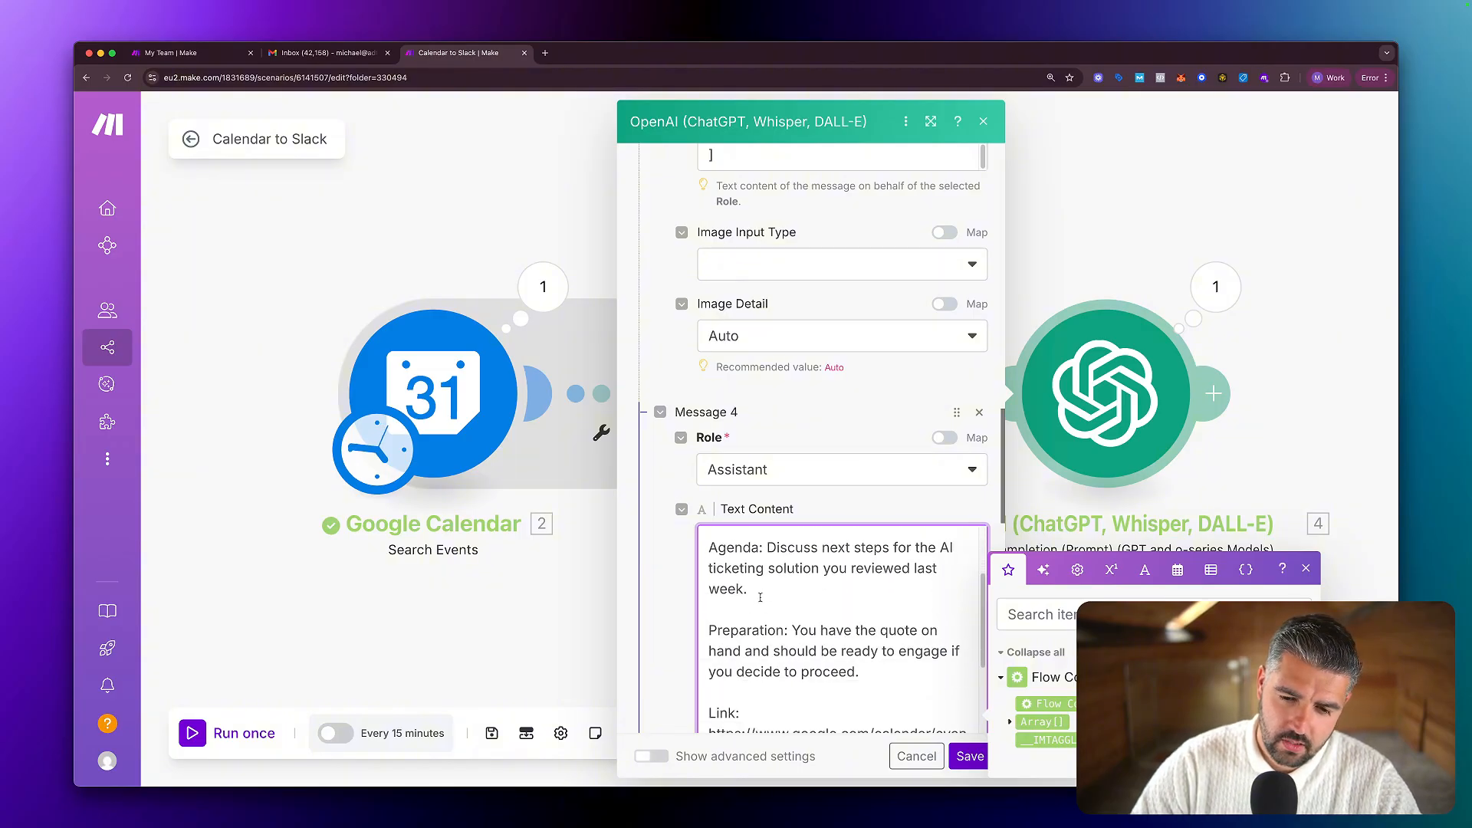
scroll(760, 597, "down", 1)
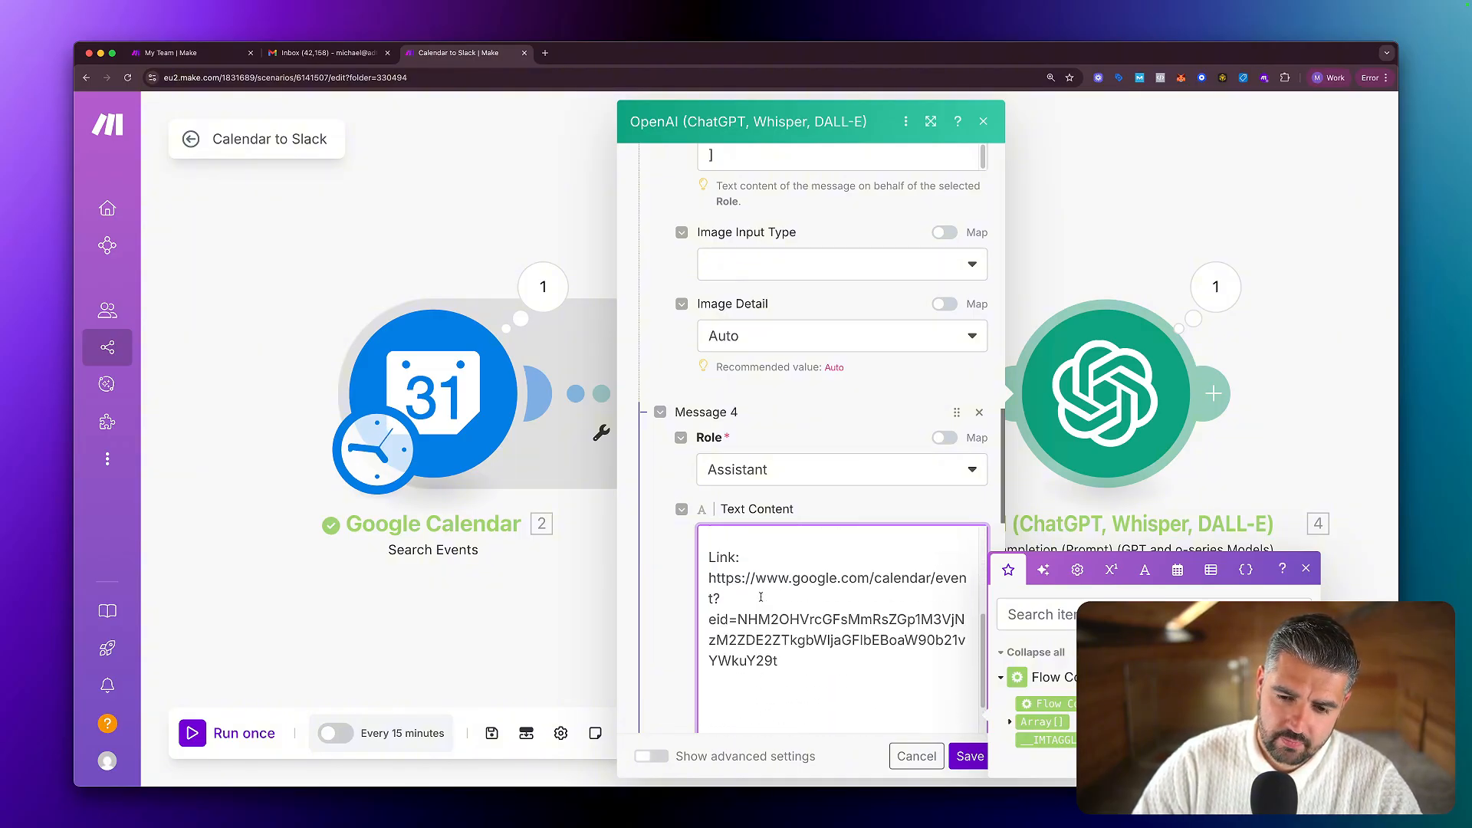
left_click_drag(779, 646, 707, 539)
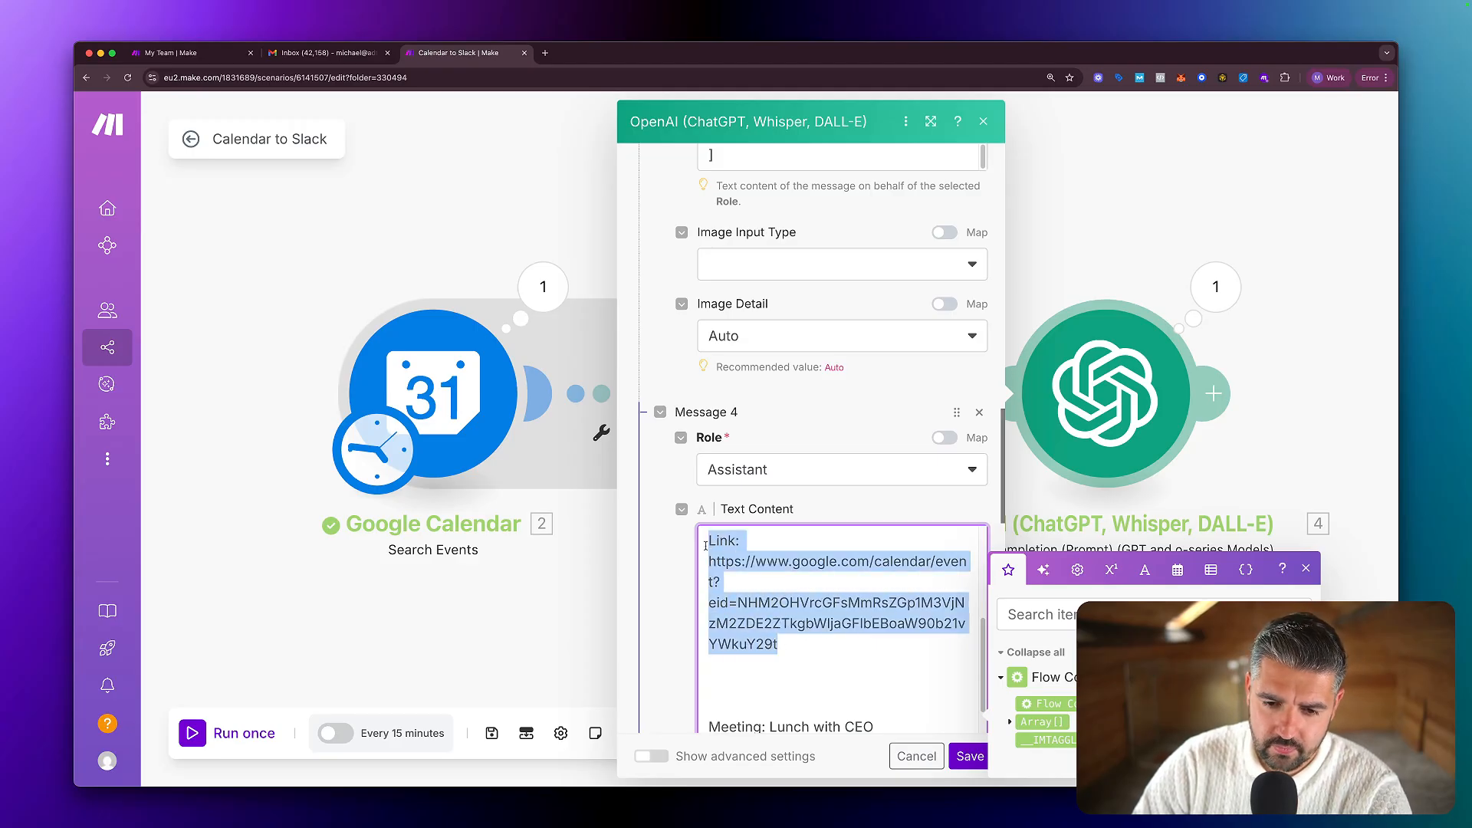
key("BackSpace")
key("BackSpace")
scroll(771, 607, "up", 2)
key("BackSpace")
key("BackSpace")
key("BackSpace")
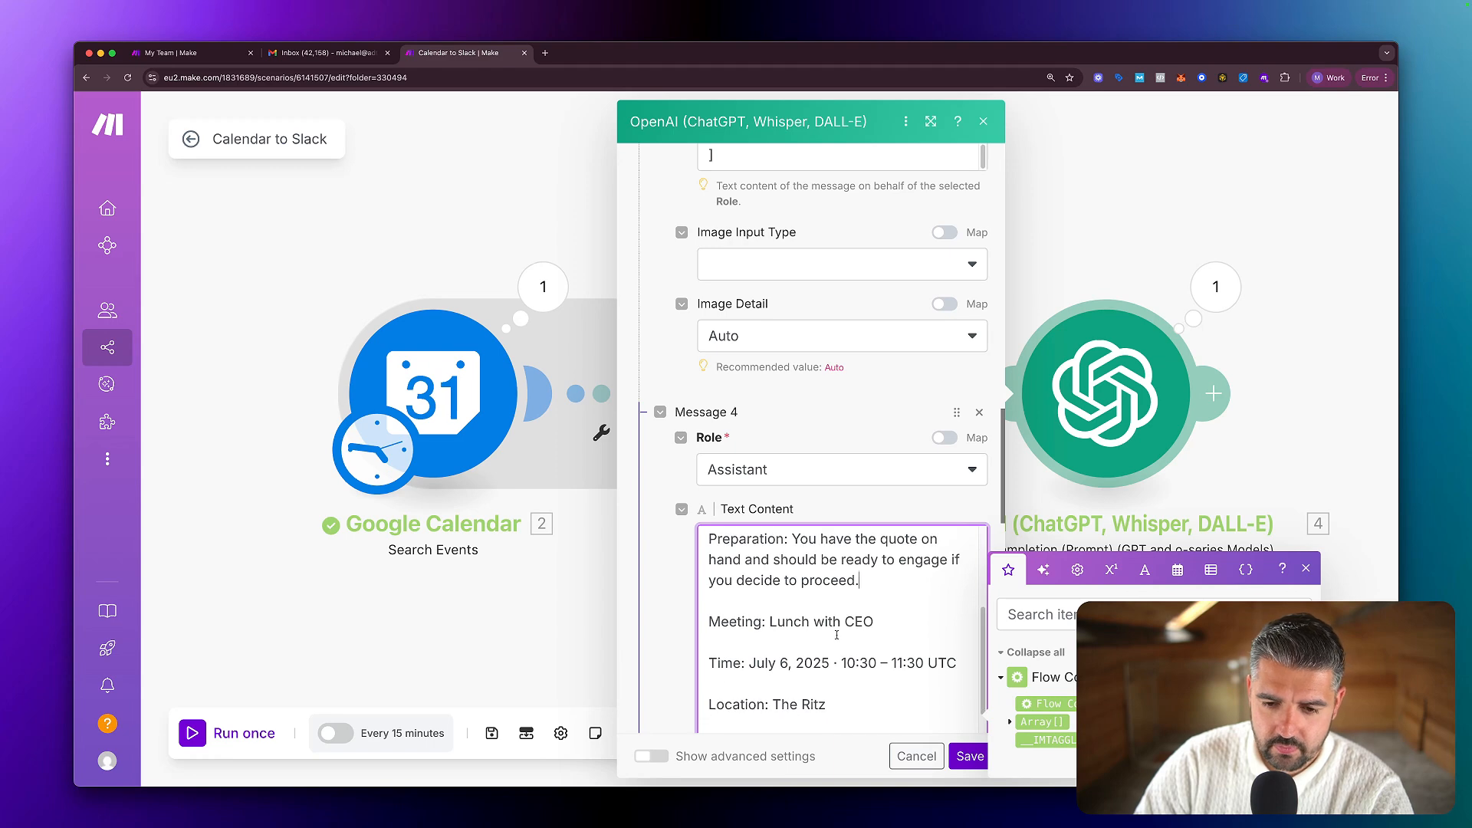
Remove the blank line between title and time in both the first meeting and the Lunch with CEO meeting.
scroll(836, 635, "up", 3)
scroll(836, 635, "down", 3)
scroll(837, 635, "down", 1)
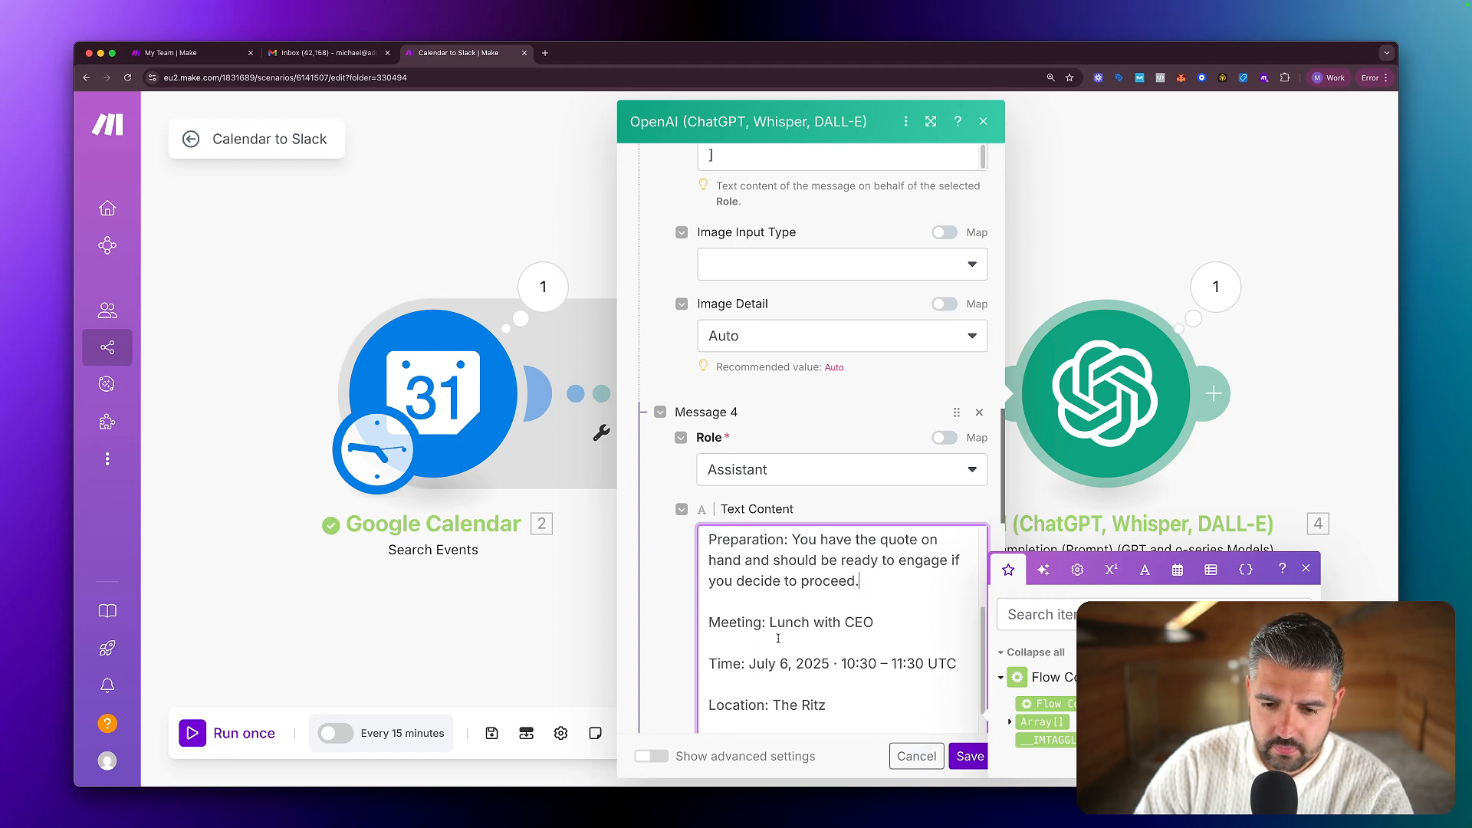
left_click(836, 634)
key("BackSpace")
scroll(844, 598, "up", 5)
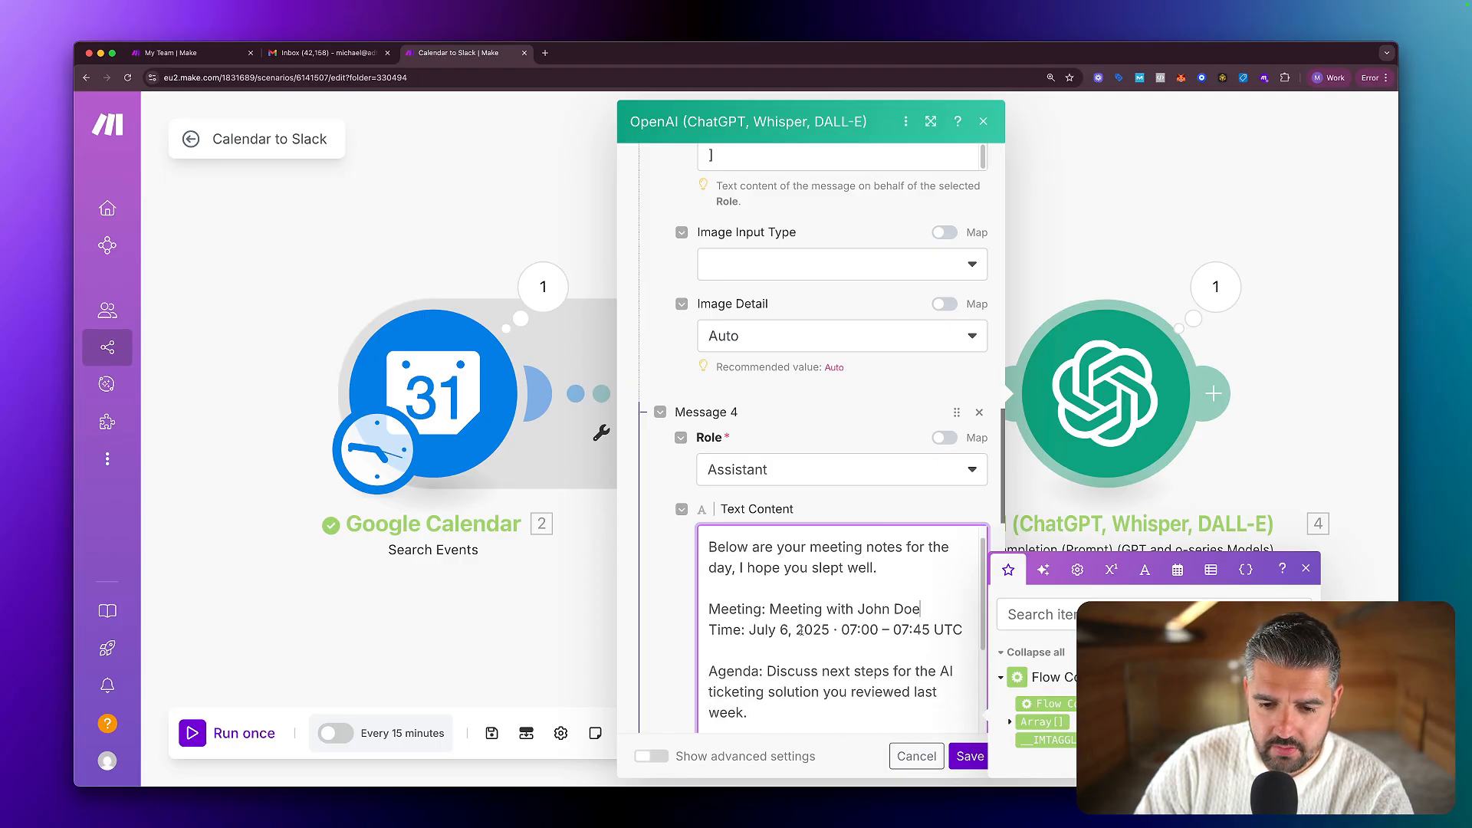
scroll(720, 633, "up", 1)
scroll(767, 632, "down", 10)
scroll(802, 630, "down", 1)
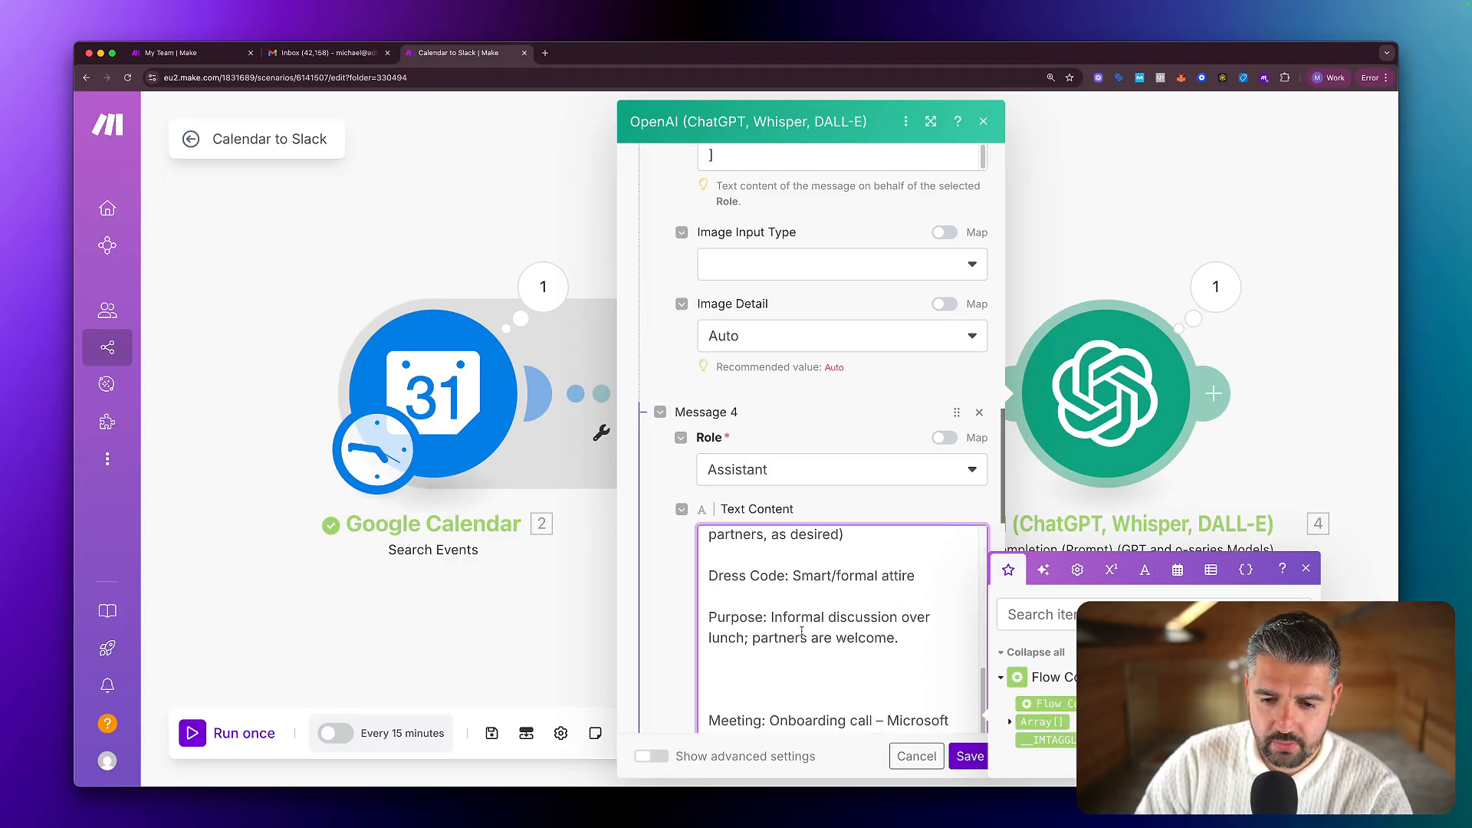
scroll(802, 630, "up", 4)
scroll(802, 630, "up", 1)
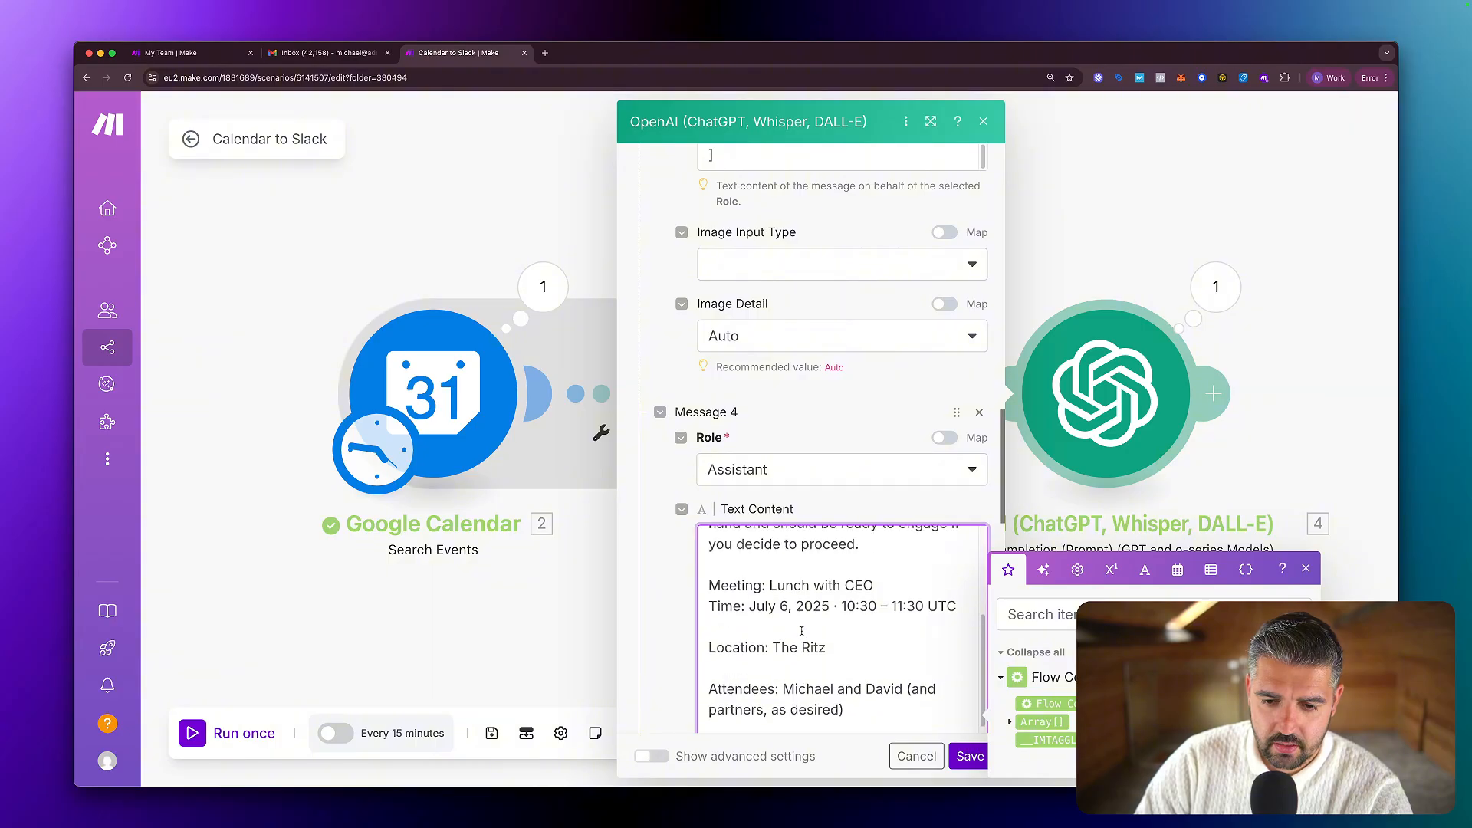
Remove the blank line under the Onboarding call – Microsoft title and the surplus blank lines above the Weekly Sales Debrief.
scroll(802, 630, "down", 4)
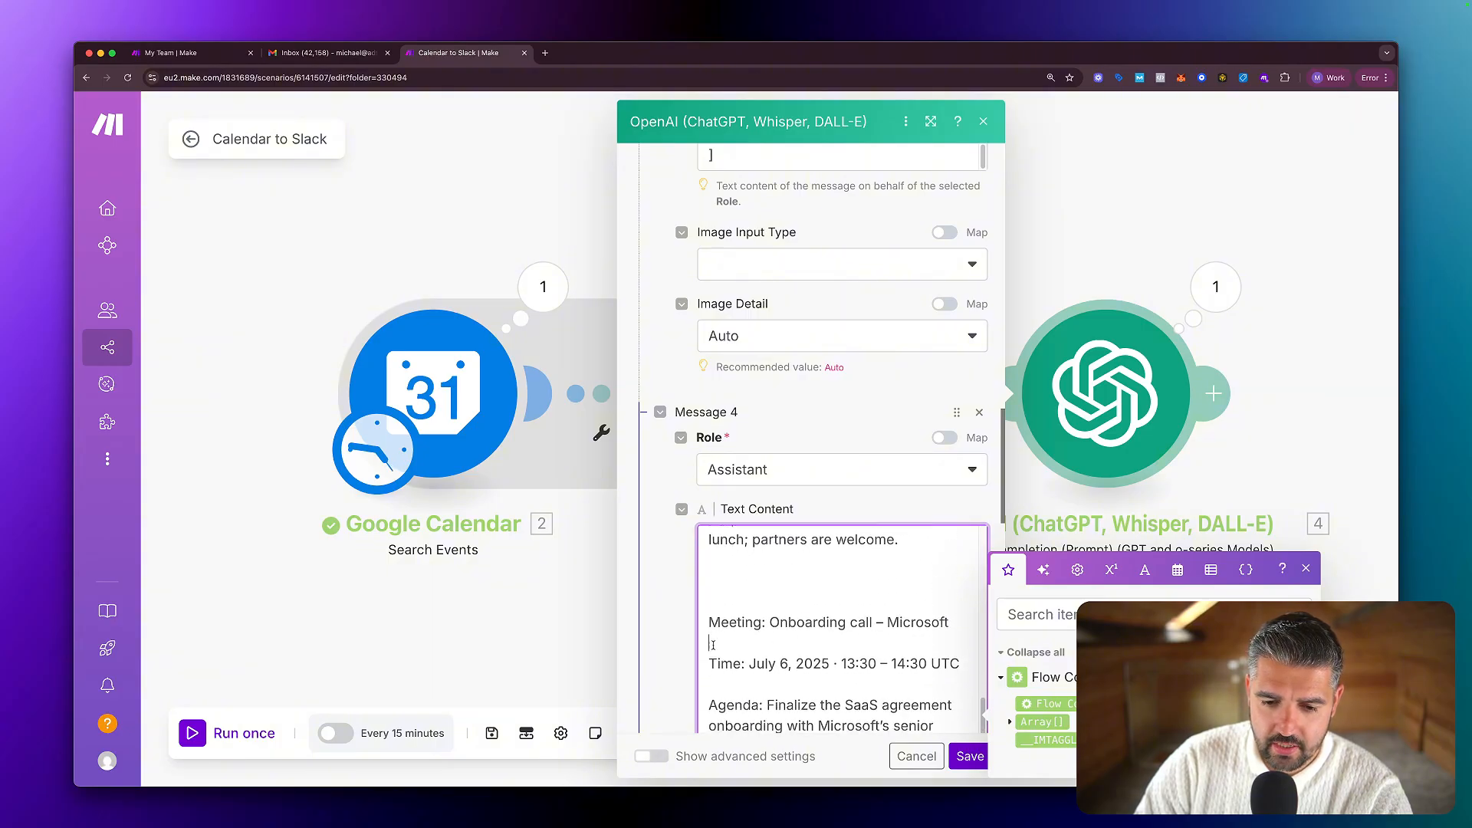
scroll(766, 643, "down", 5)
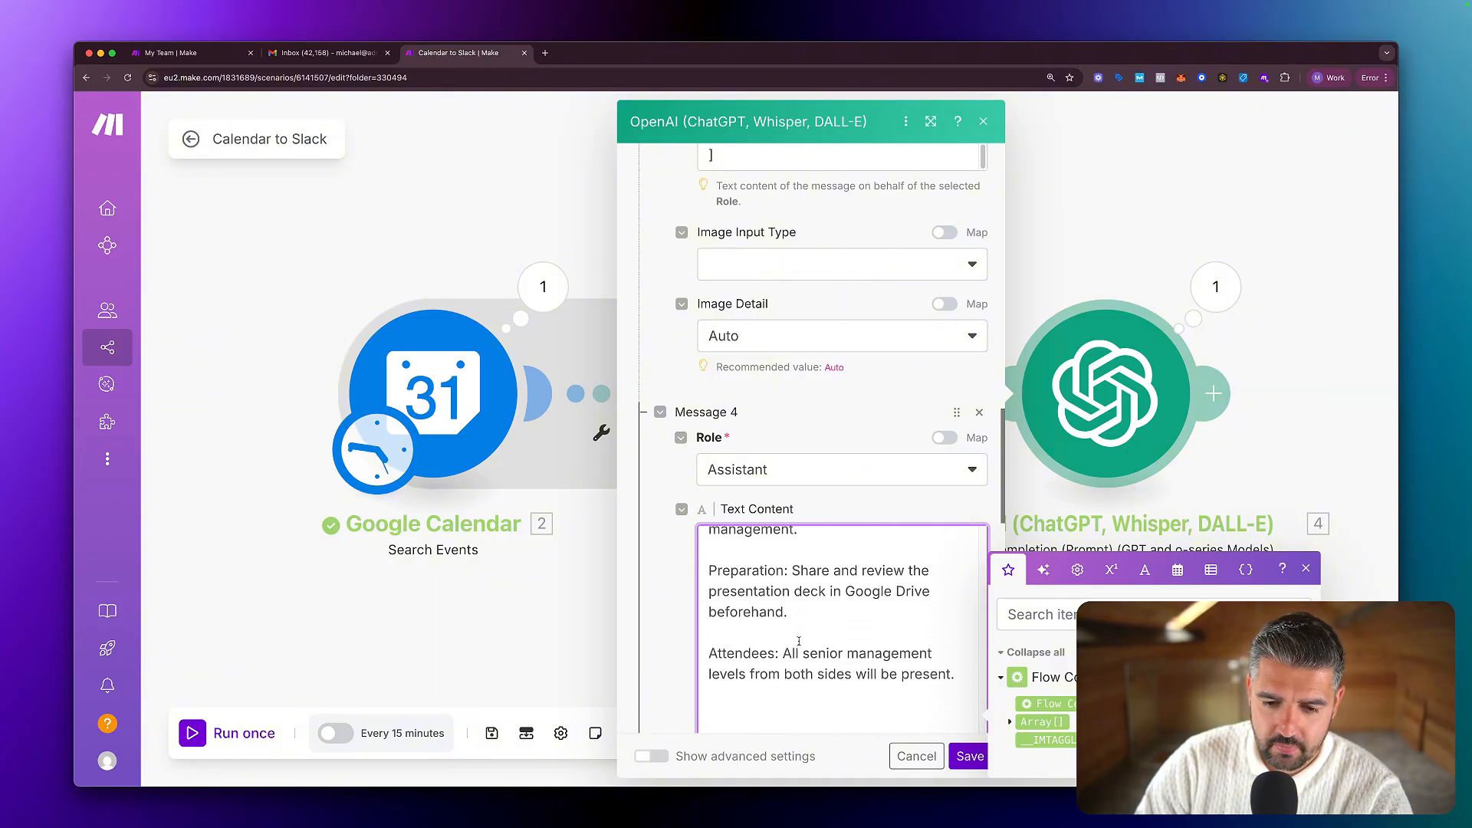
scroll(798, 641, "down", 1)
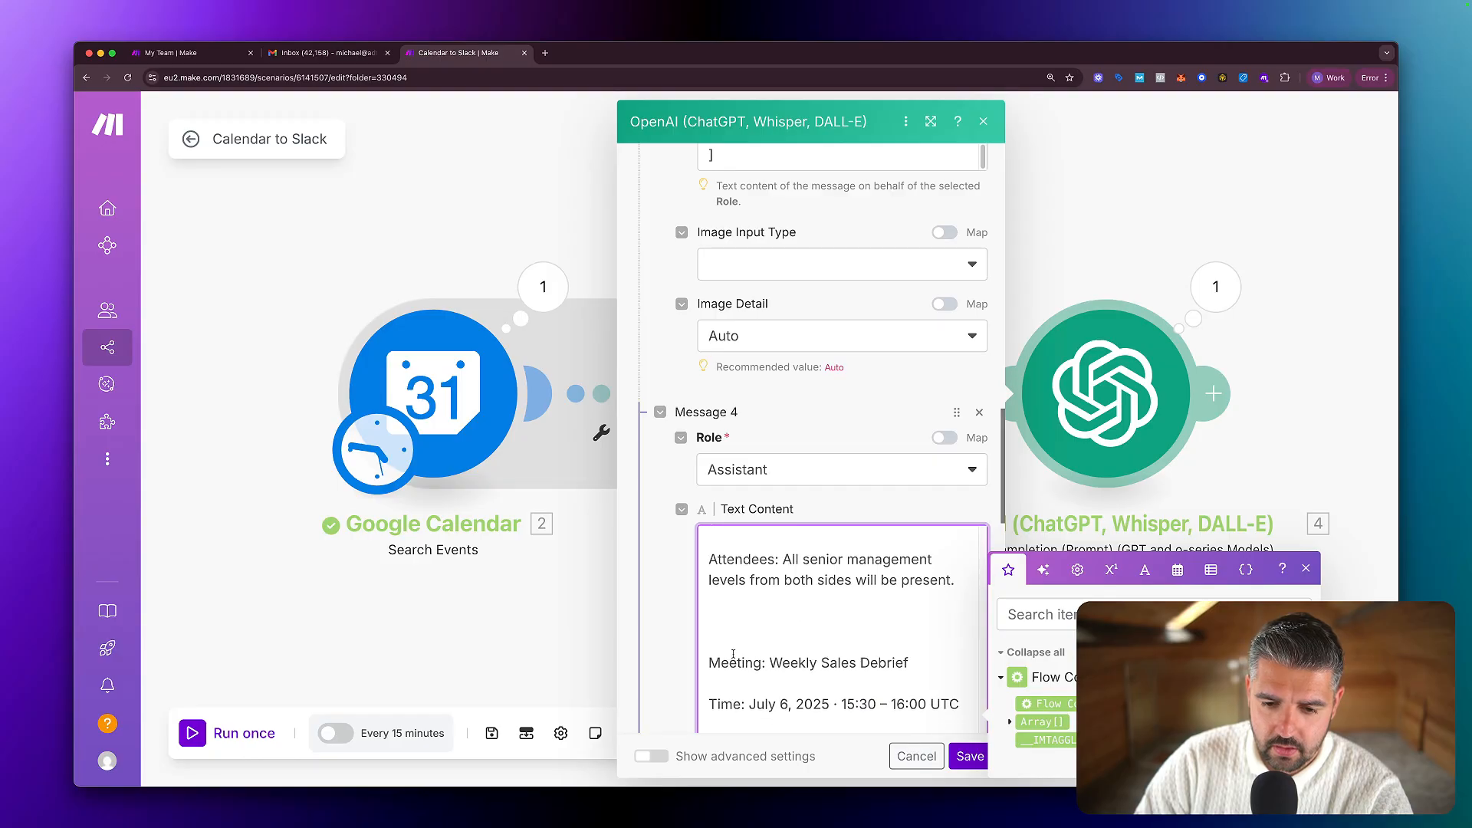
key("BackSpace")
key("BackSpace")
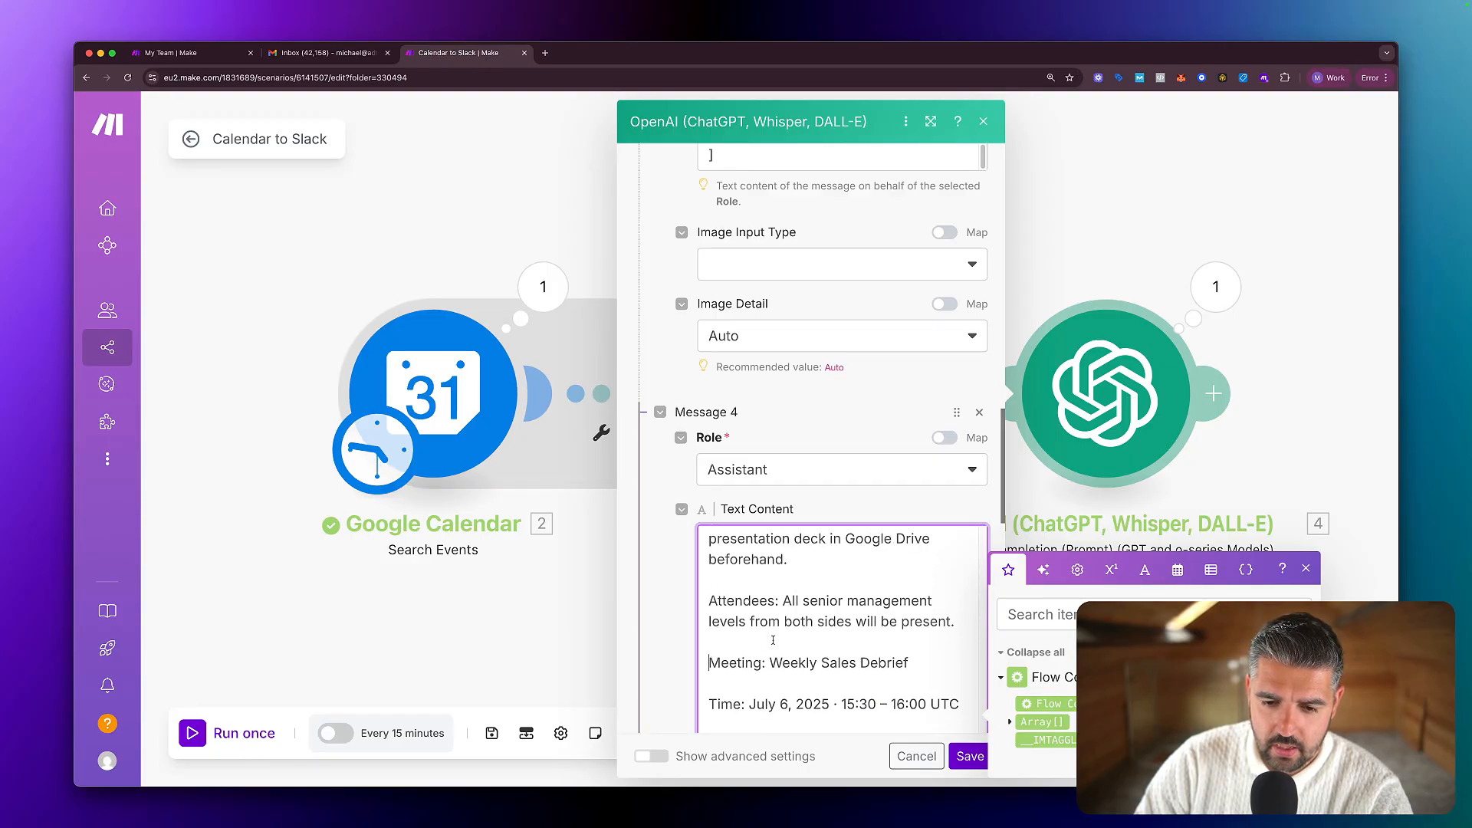
Remove the blank line between the title and time of the Weekly Sales Debrief meeting.
scroll(805, 634, "down", 3)
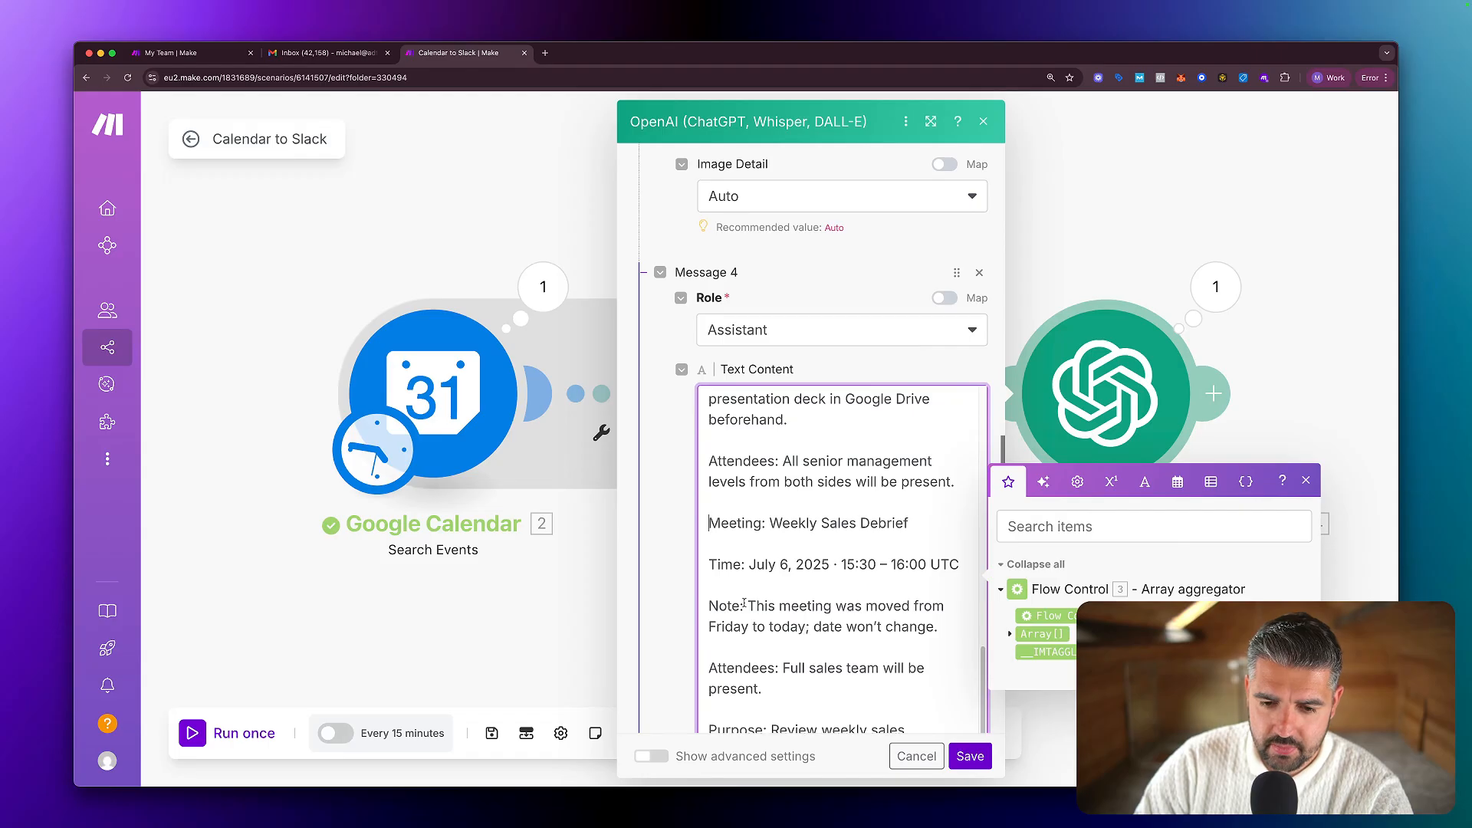
scroll(826, 602, "down", 1)
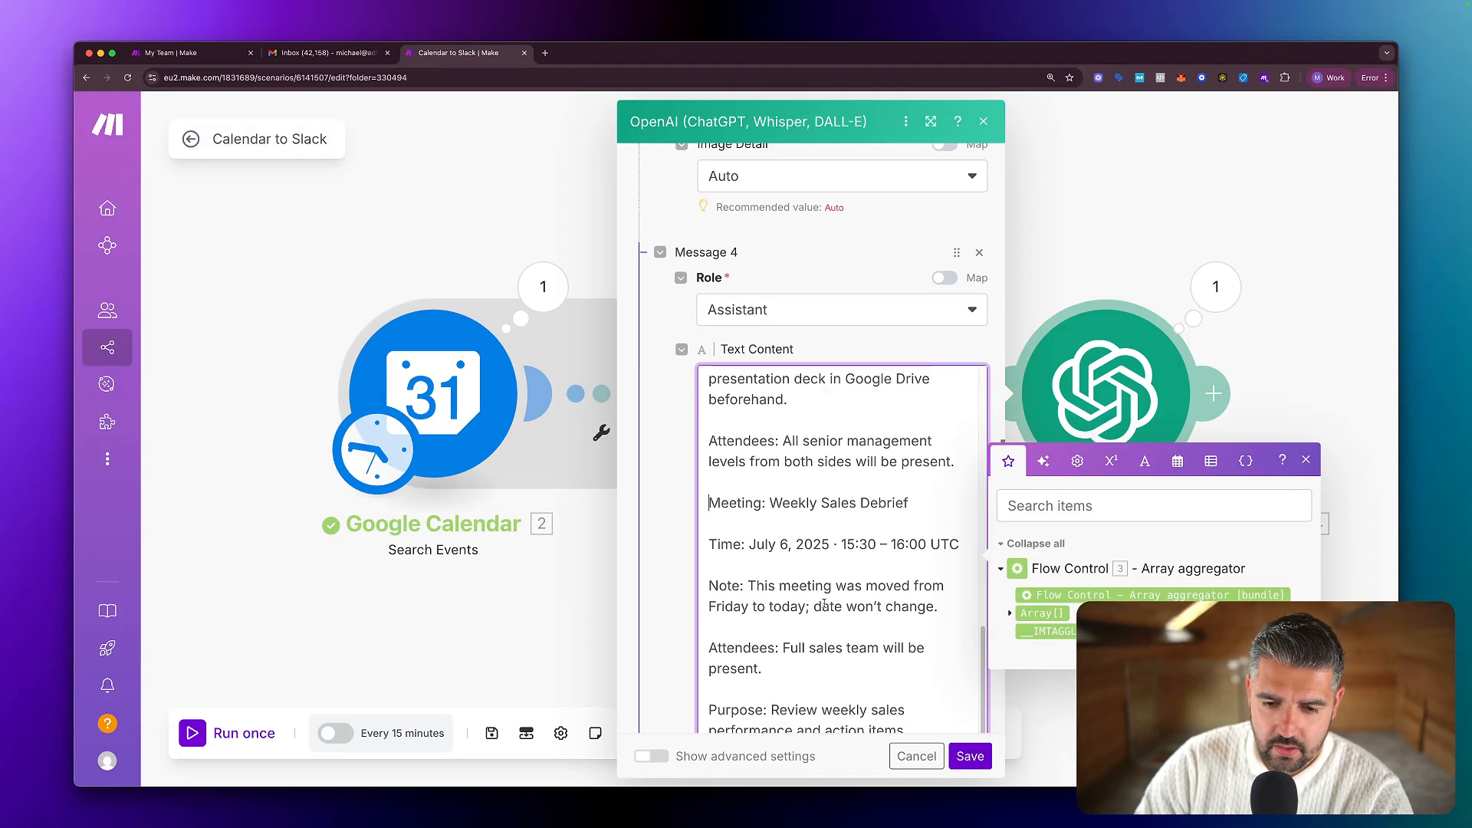
key("BackSpace")
Move the Weekly Sales Debrief's note text below its "Note:" label, separated by a blank line.
scroll(782, 567, "down", 2)
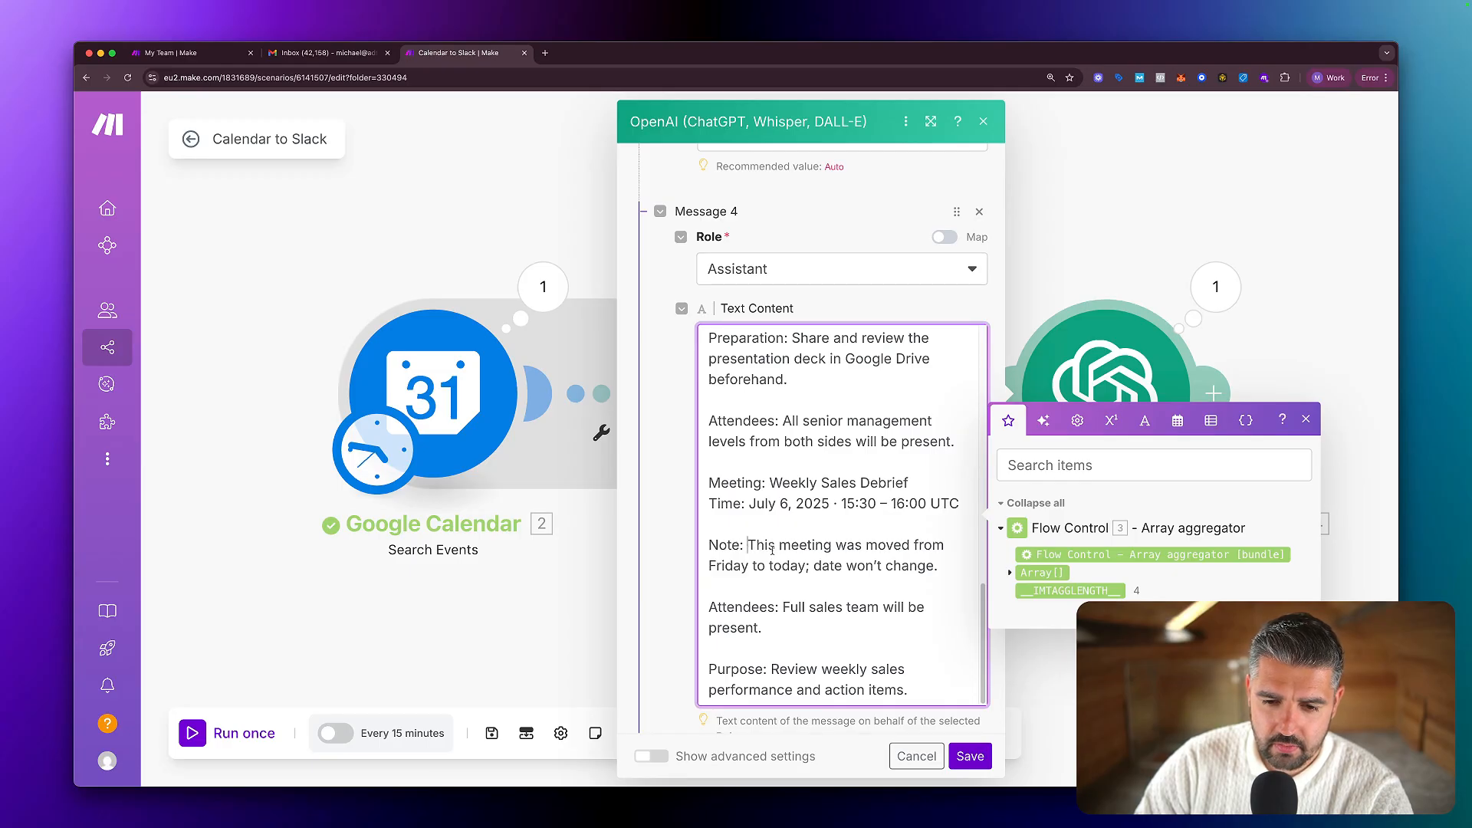
key("Return")
key("Return")
scroll(798, 526, "down", 1)
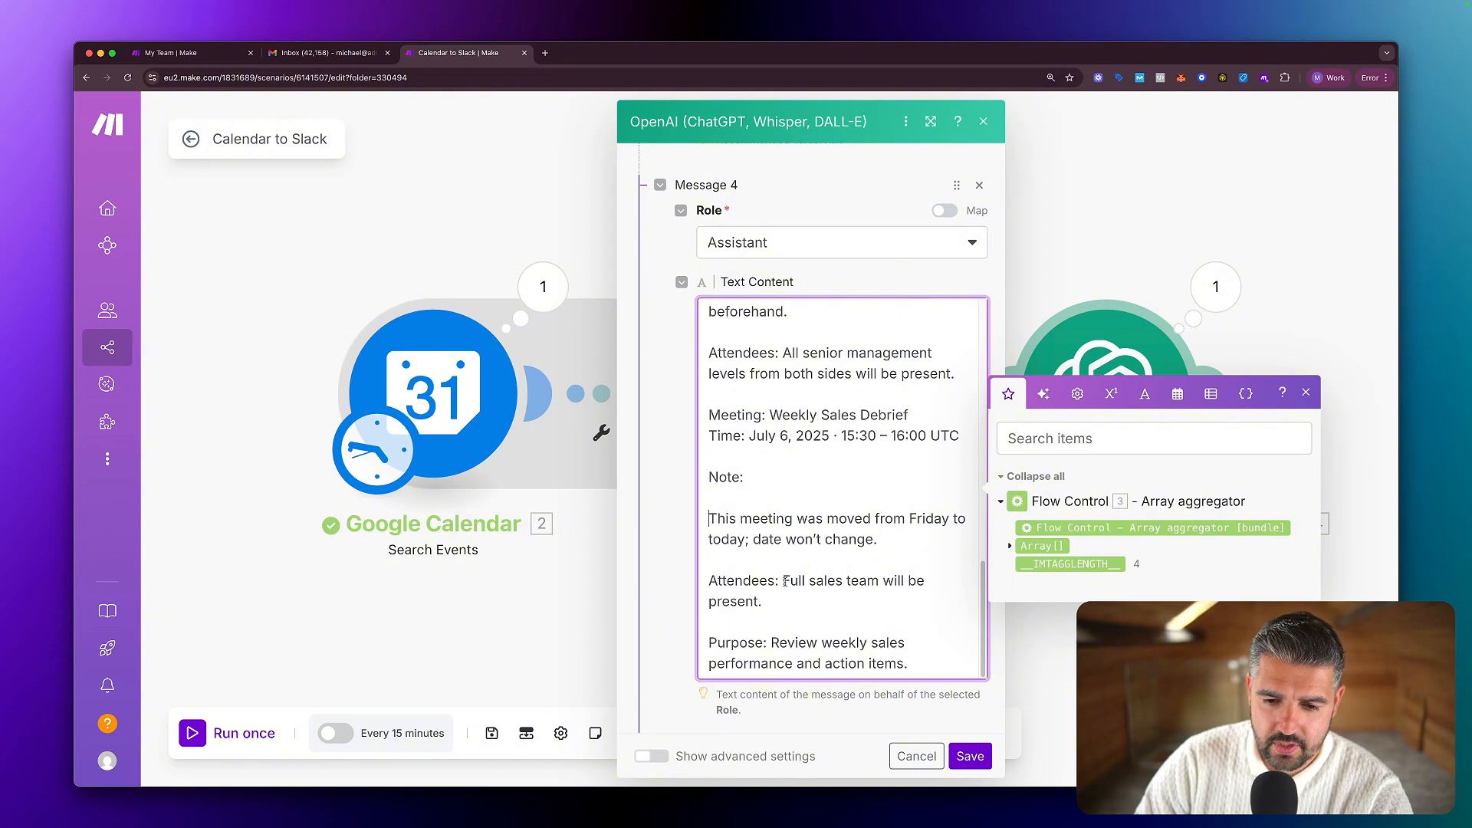
Remove the surplus blank lines above the Onboarding call – Microsoft meeting in the Assistant example output.
scroll(785, 580, "up", 5)
scroll(786, 585, "down", 5)
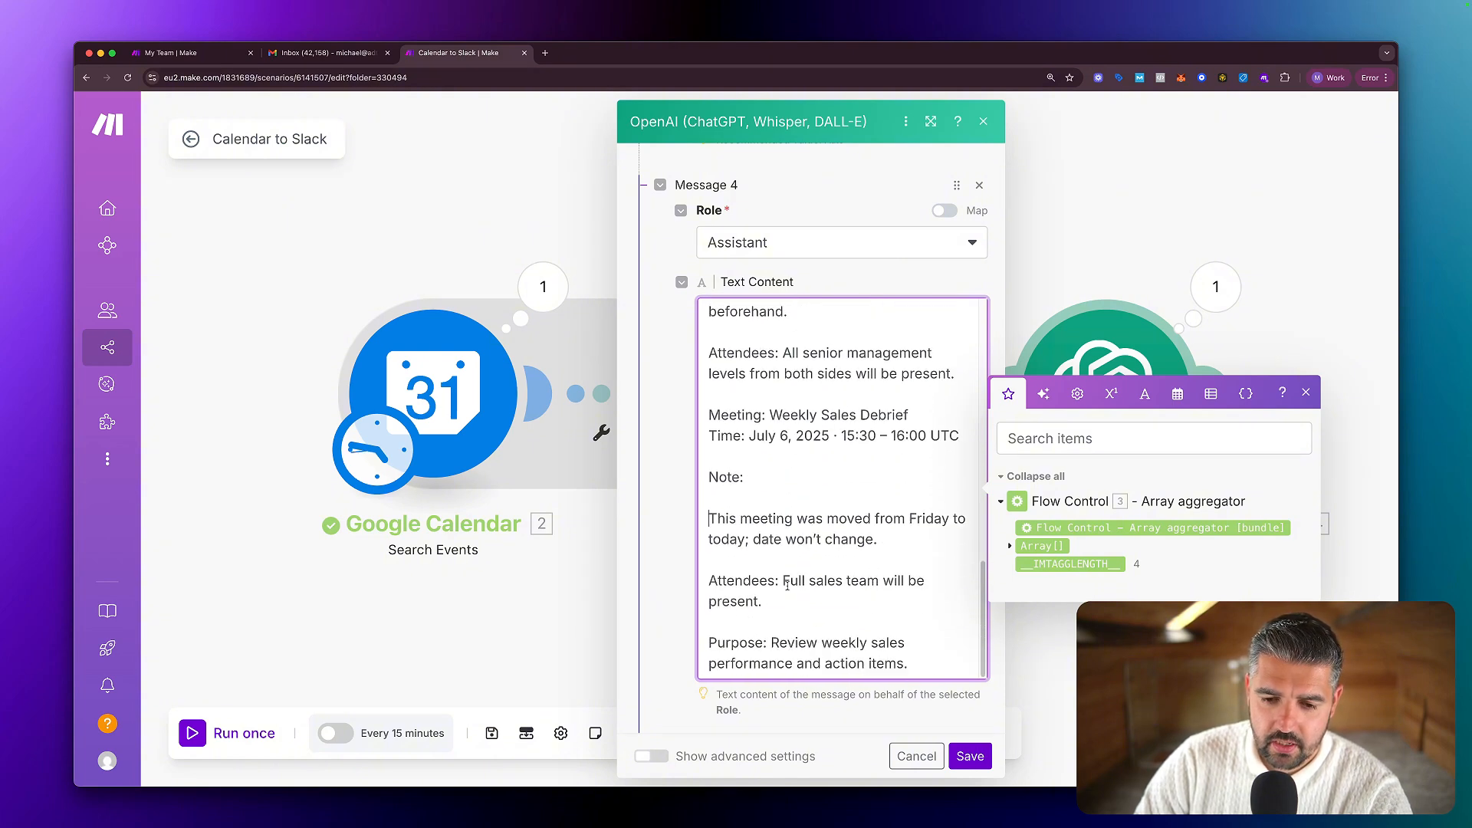
left_click_drag(772, 600, 709, 581)
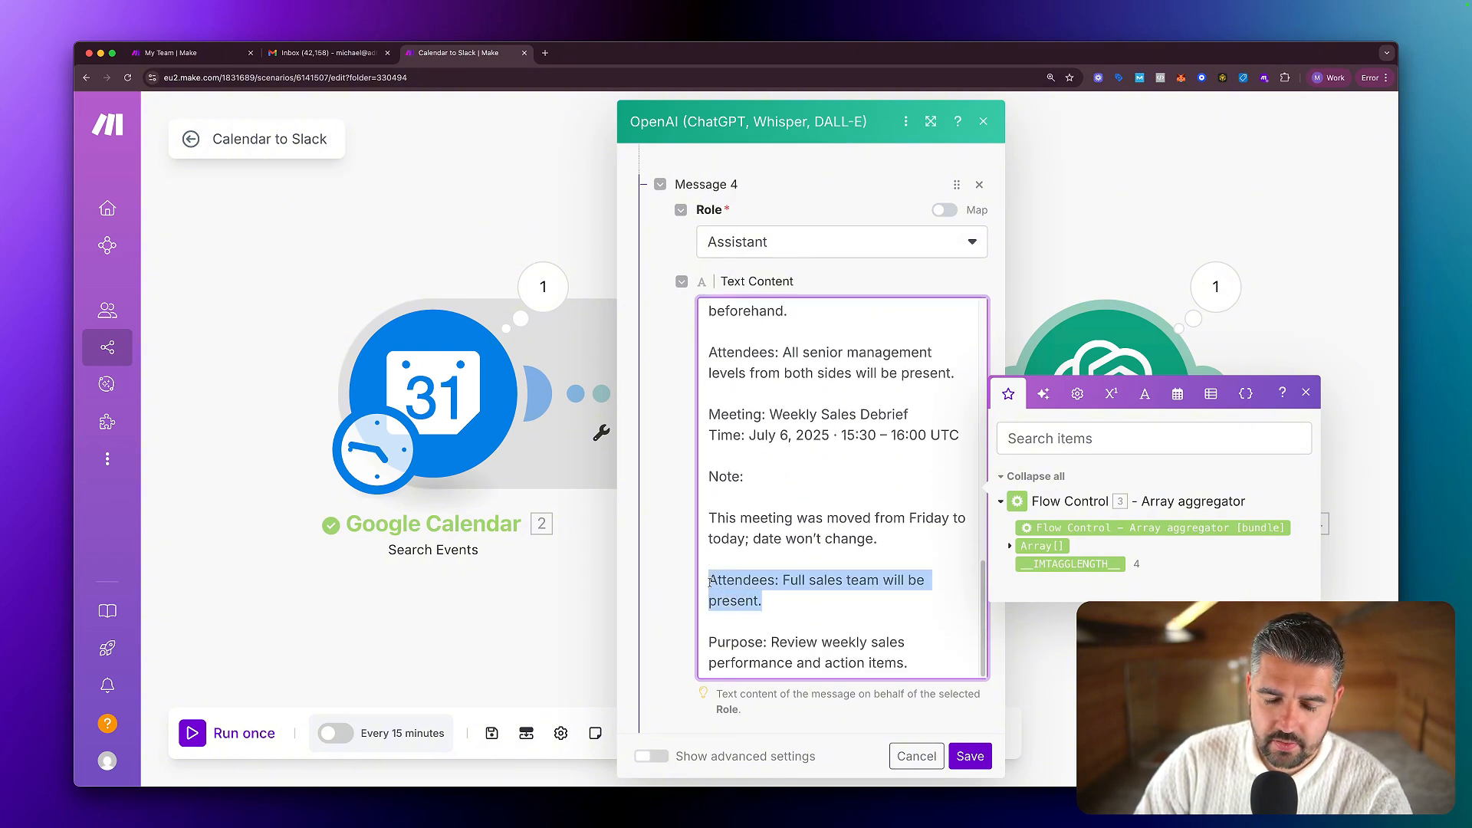
scroll(858, 595, "down", 2)
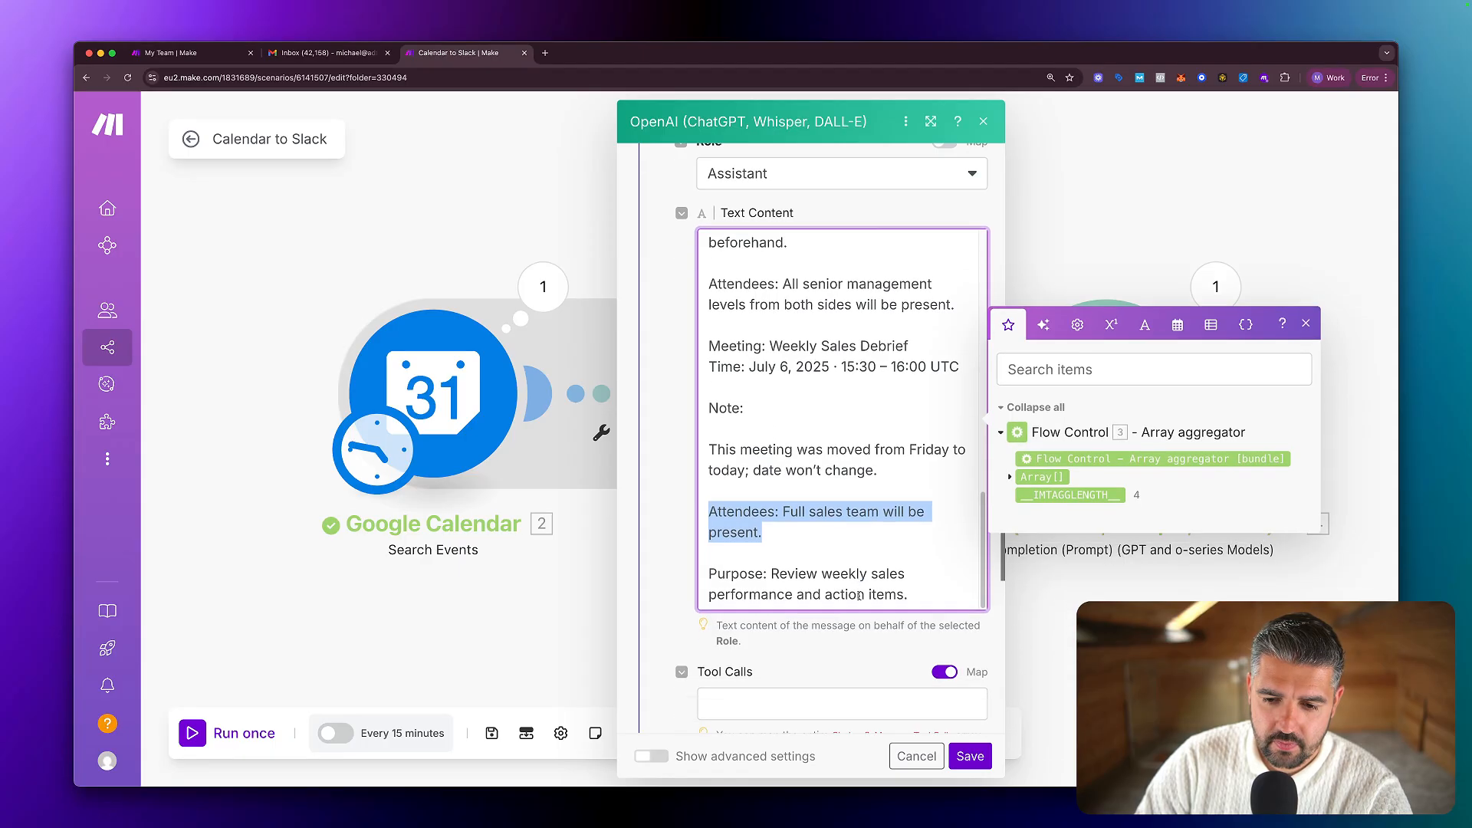
scroll(869, 554, "up", 10)
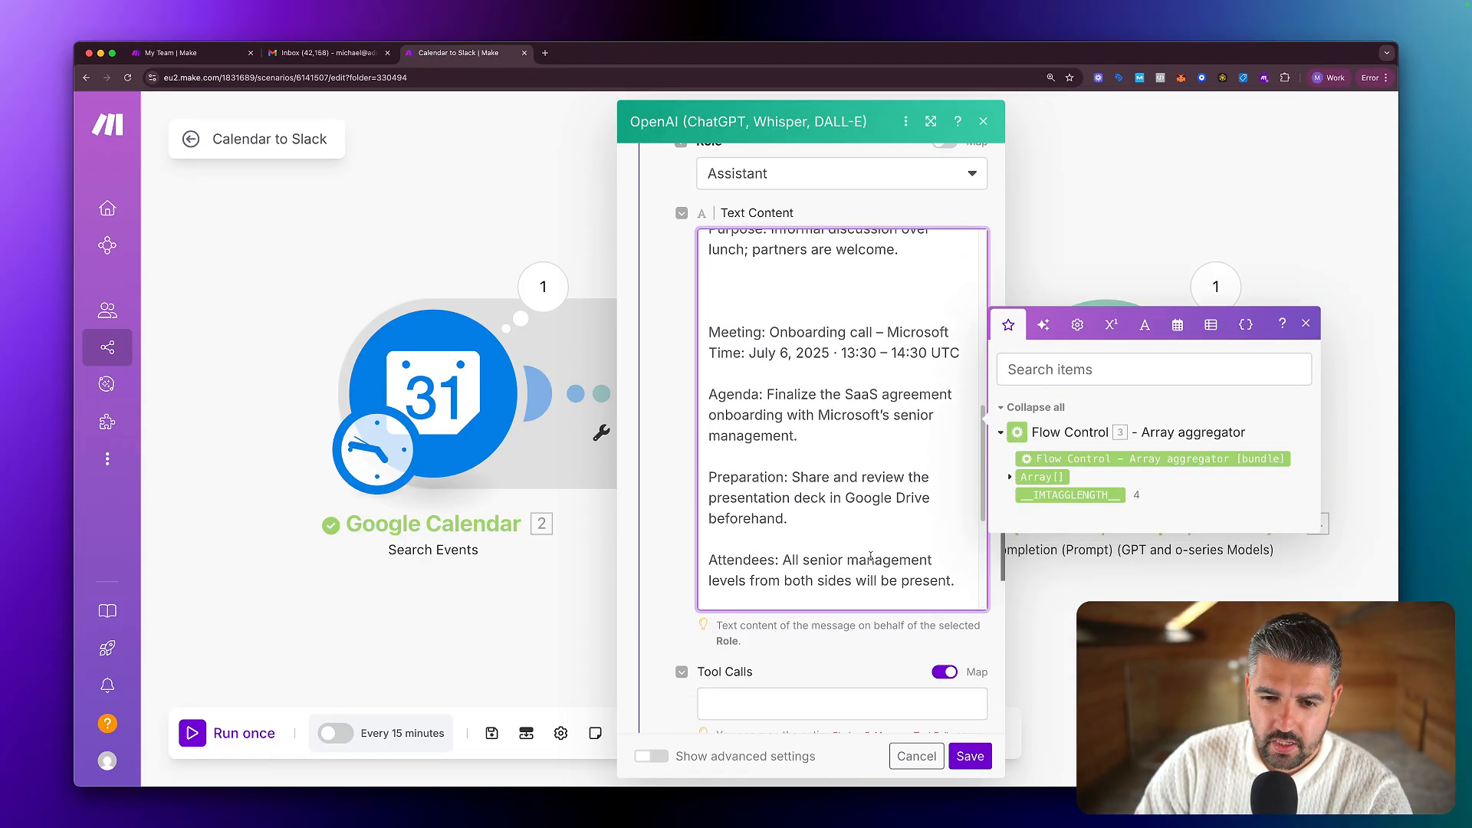
key("BackSpace")
key("BackSpace")
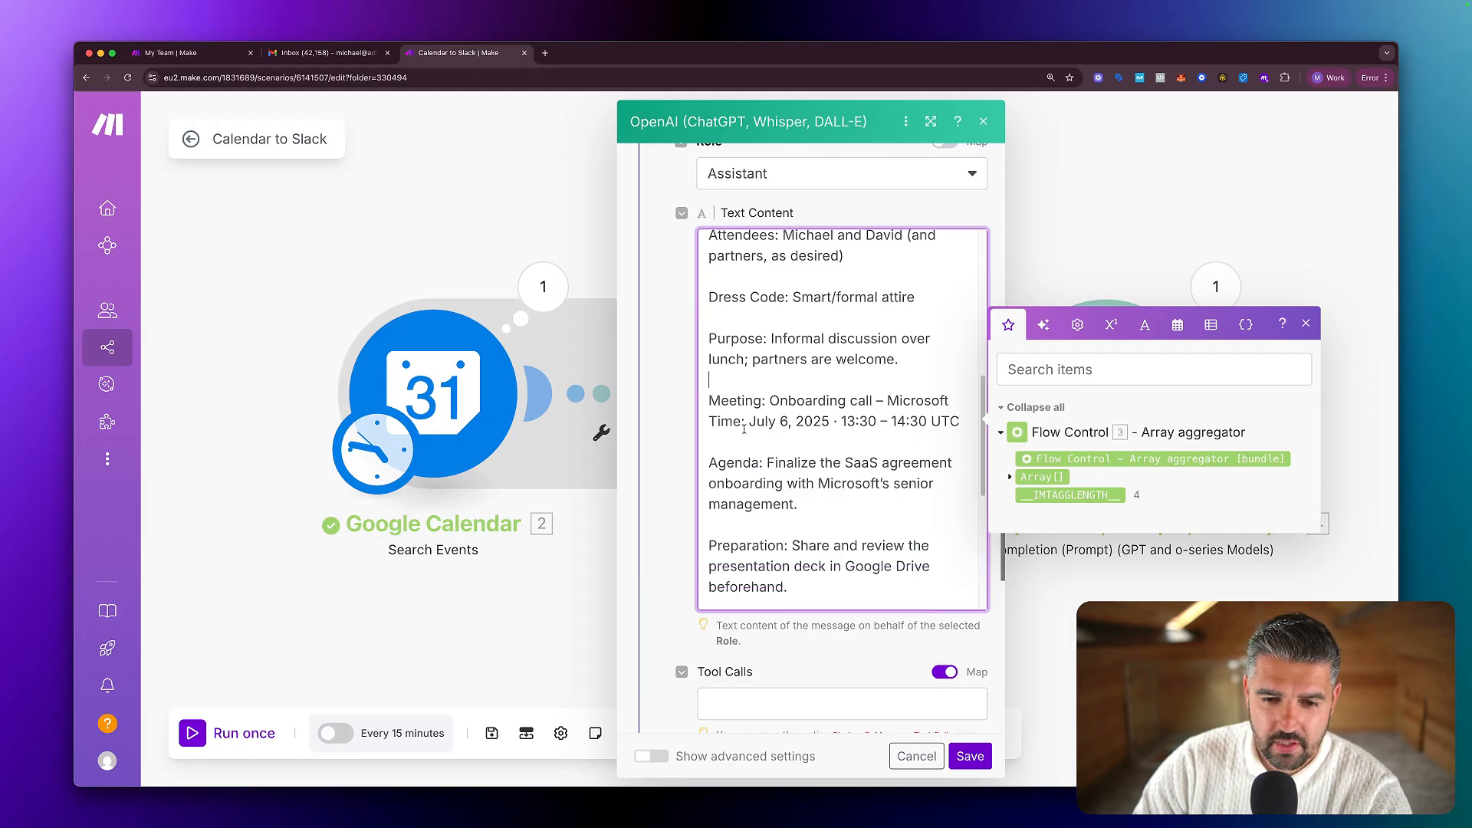
Review the edited Assistant example output against the example calendar JSON in the User messages.
scroll(788, 456, "up", 4)
scroll(788, 455, "up", 10)
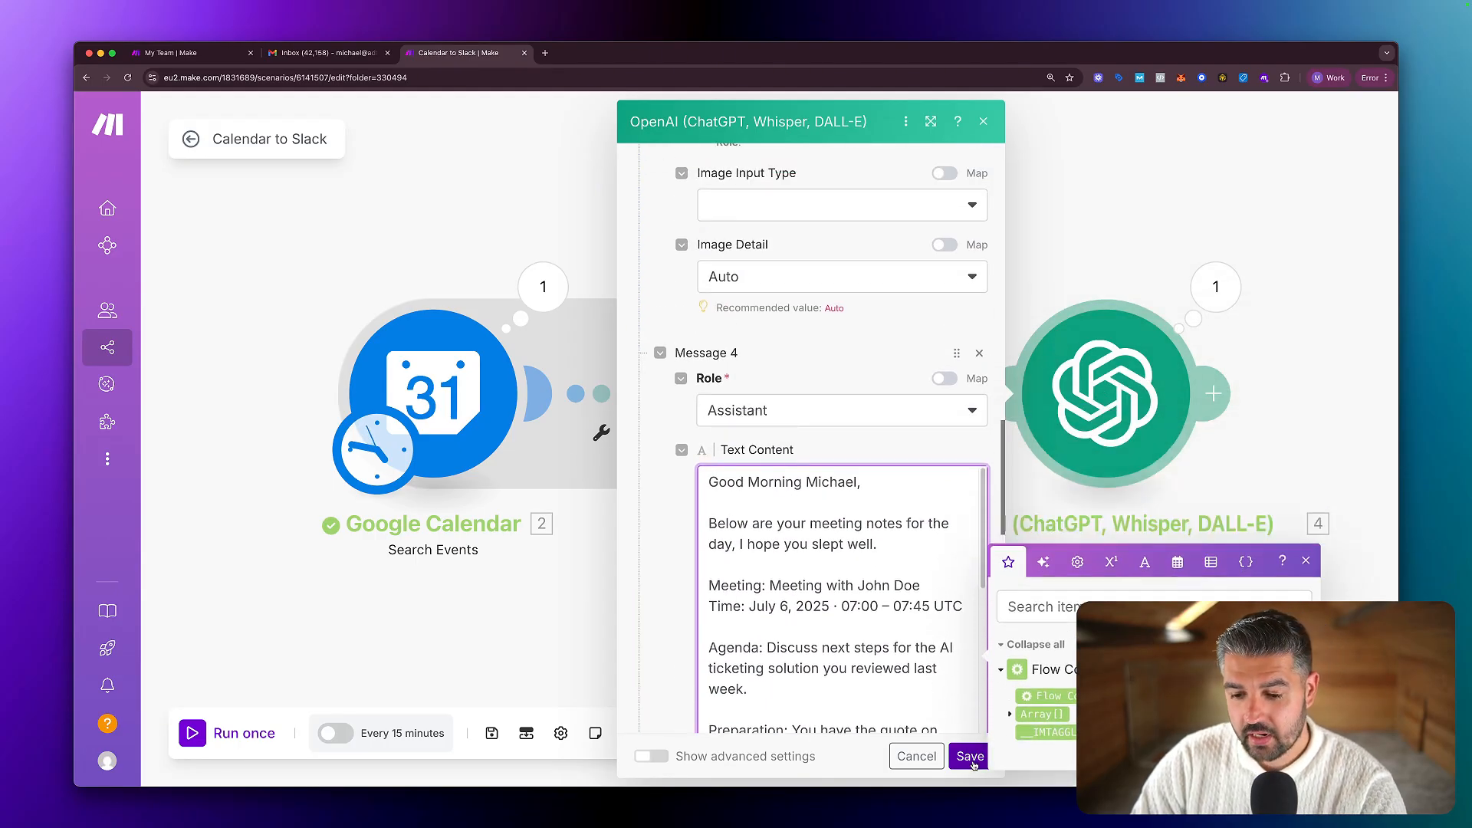
scroll(807, 397, "up", 15)
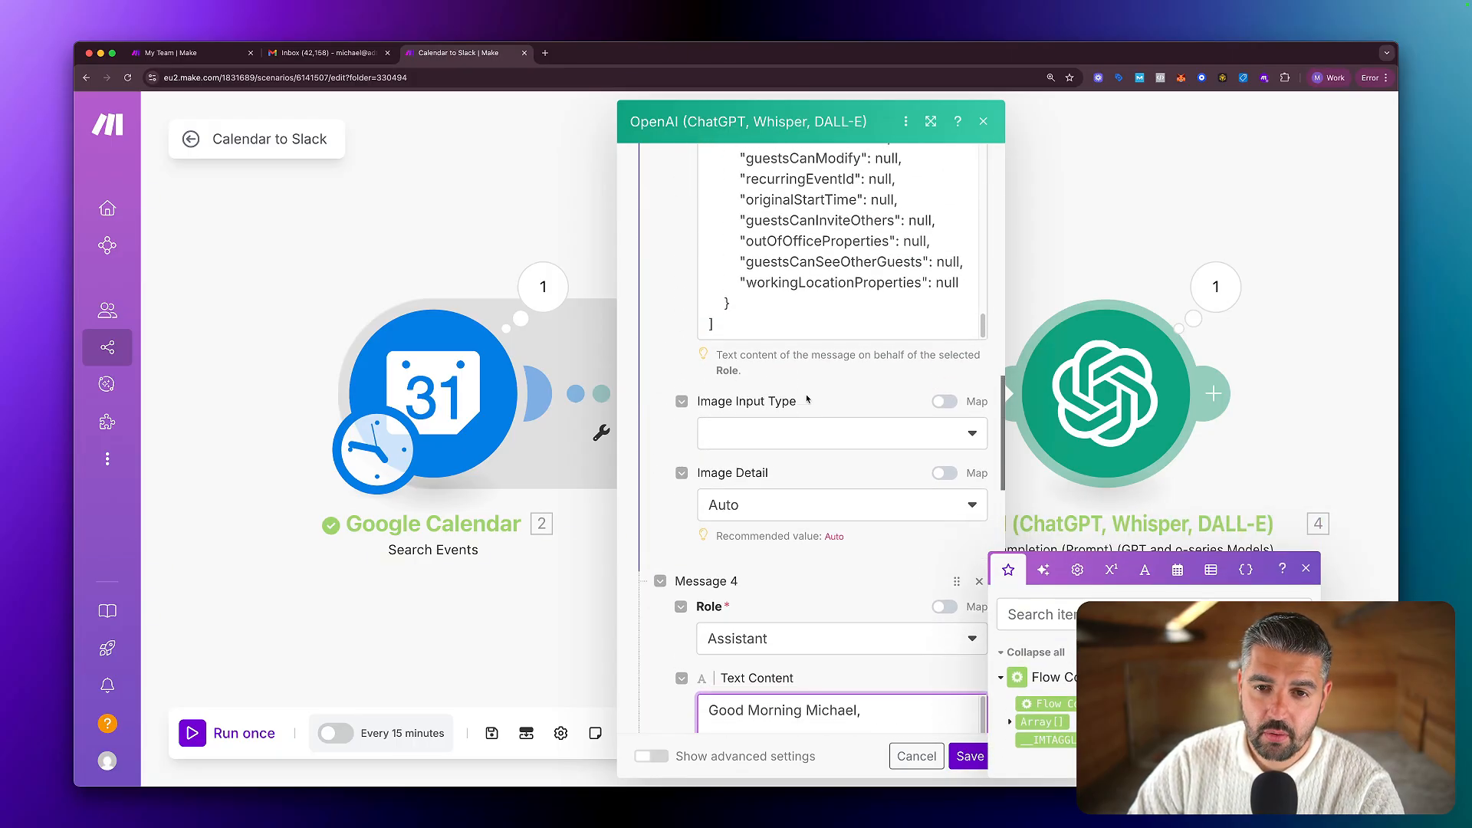
scroll(806, 396, "down", 10)
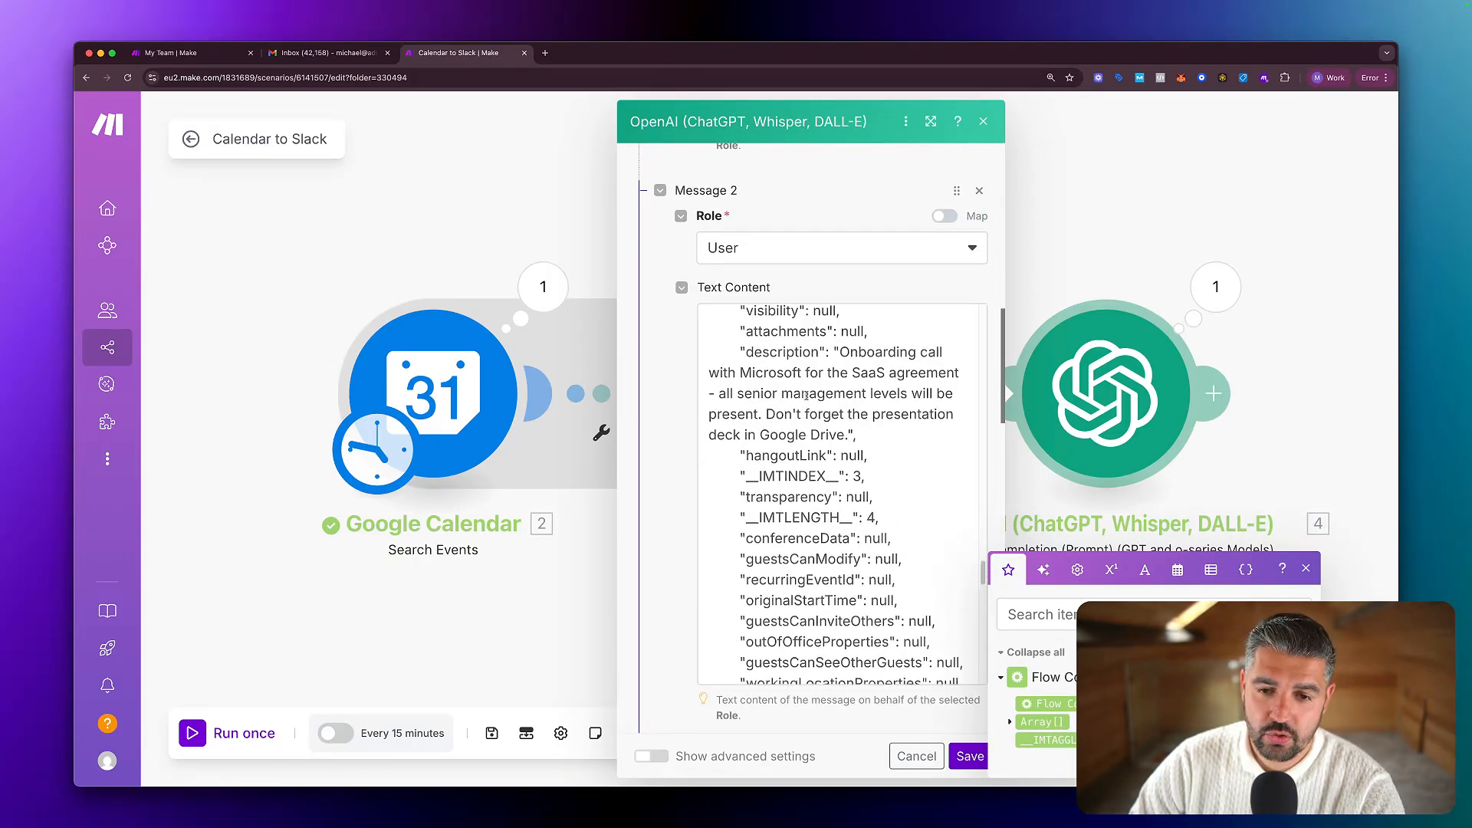
scroll(806, 396, "down", 10)
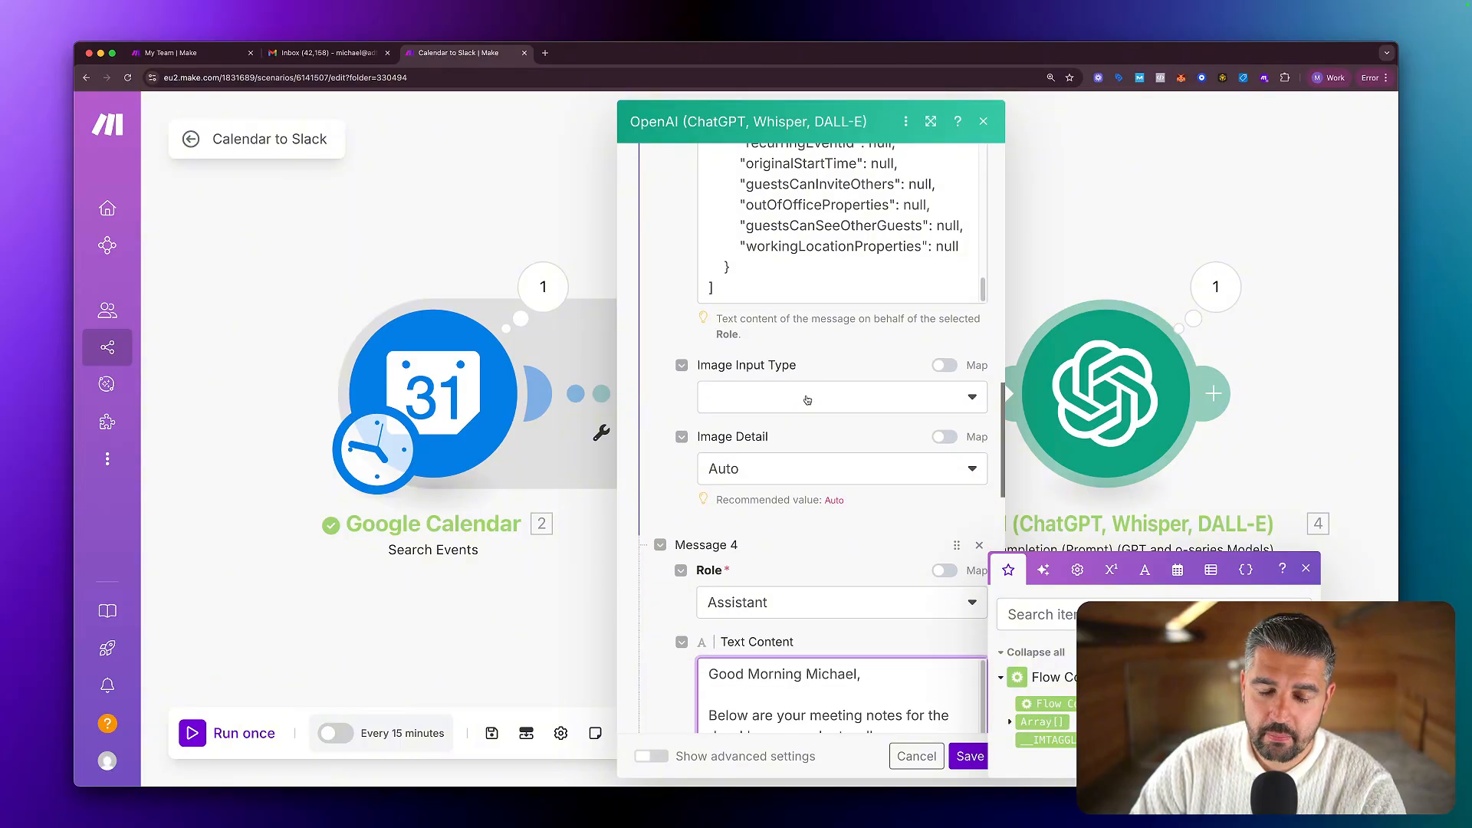
scroll(807, 398, "down", 4)
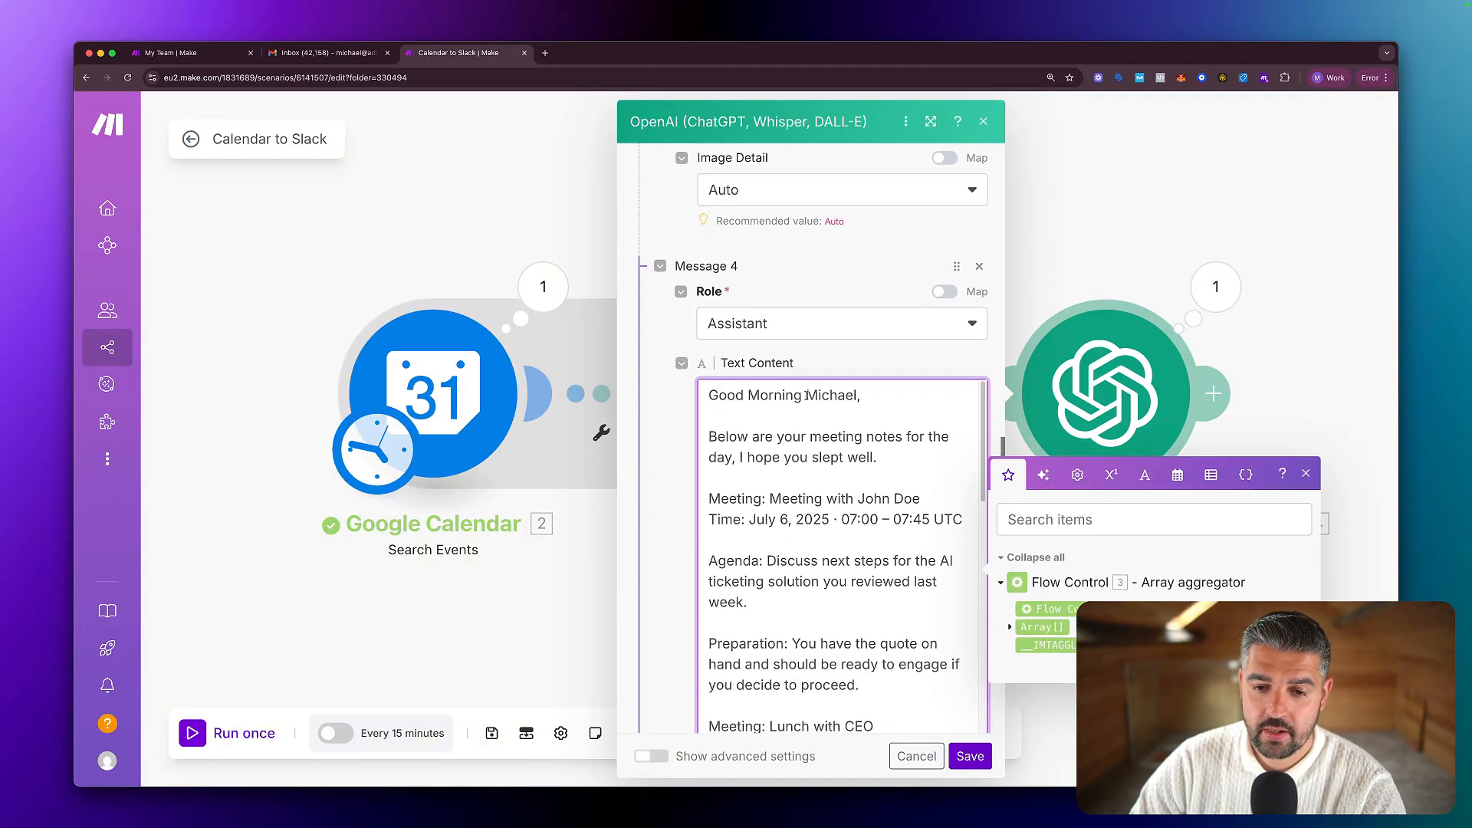
scroll(806, 394, "down", 3)
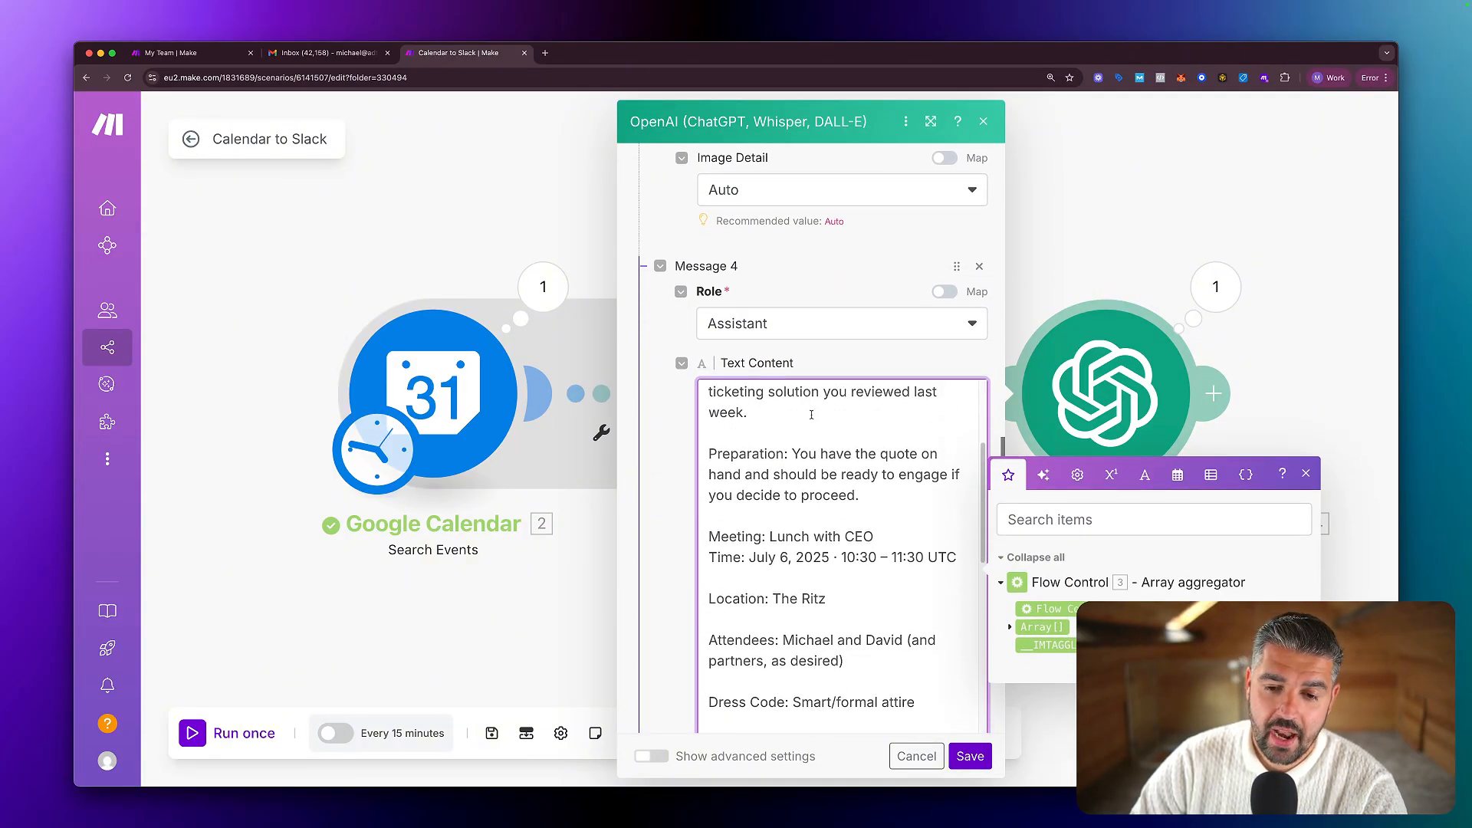
scroll(811, 414, "down", 5)
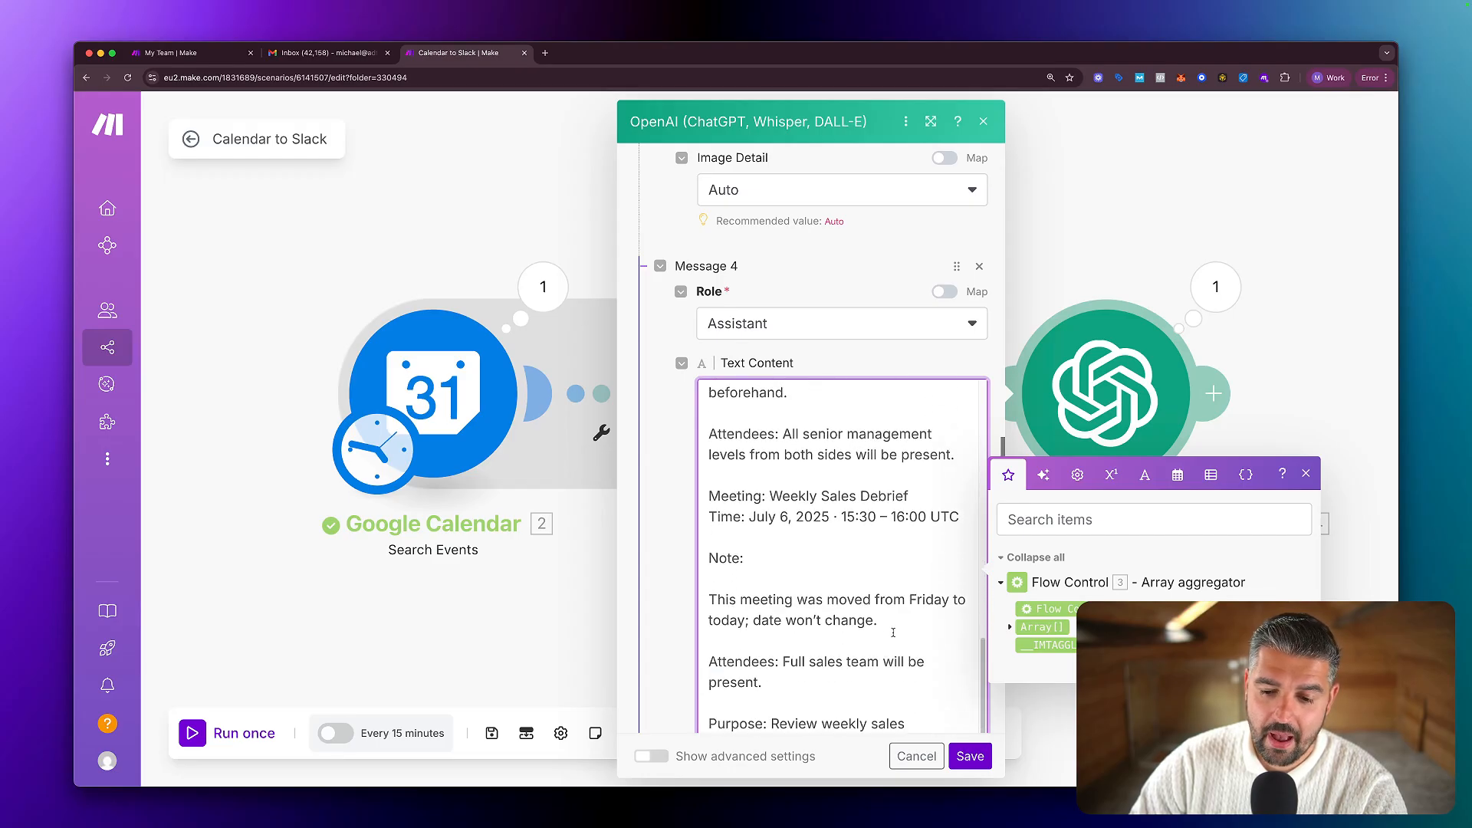
scroll(821, 305, "up", 15)
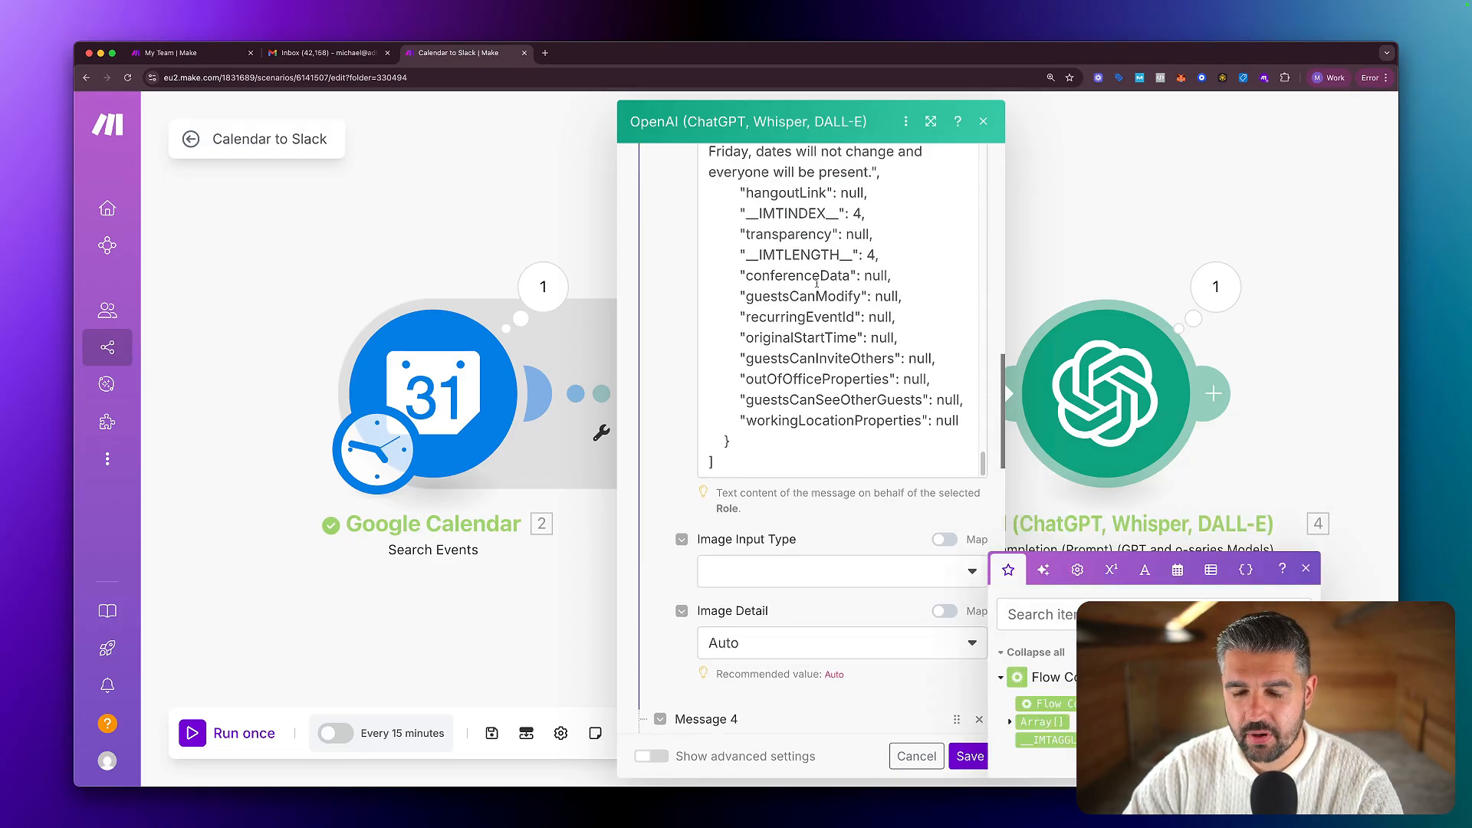
scroll(815, 289, "up", 10)
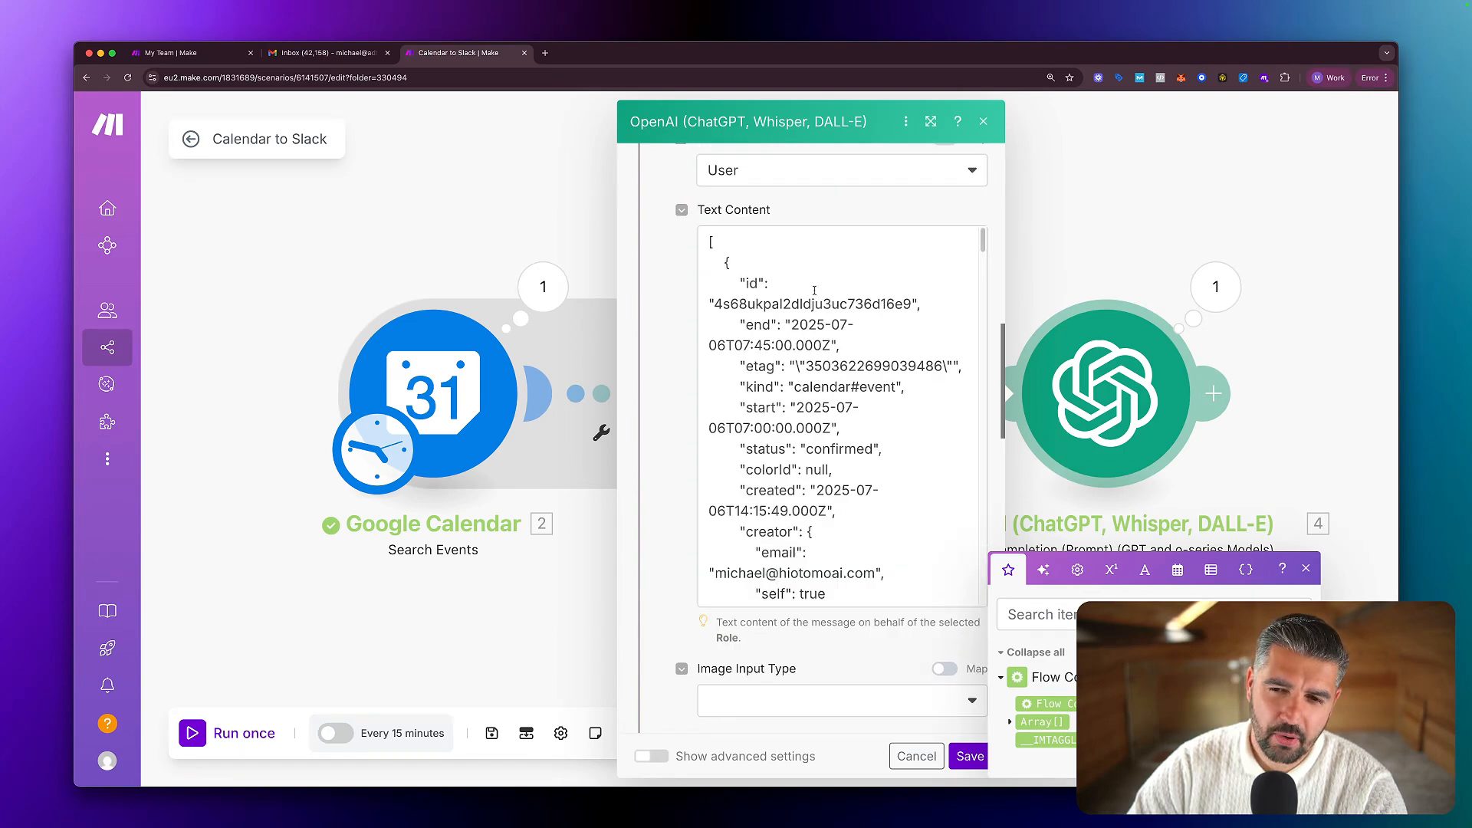
Append "if there are important points elaborate, if not, condense and never share the link or the attendees." to the system prompt and save the module.
scroll(814, 294, "down", 5)
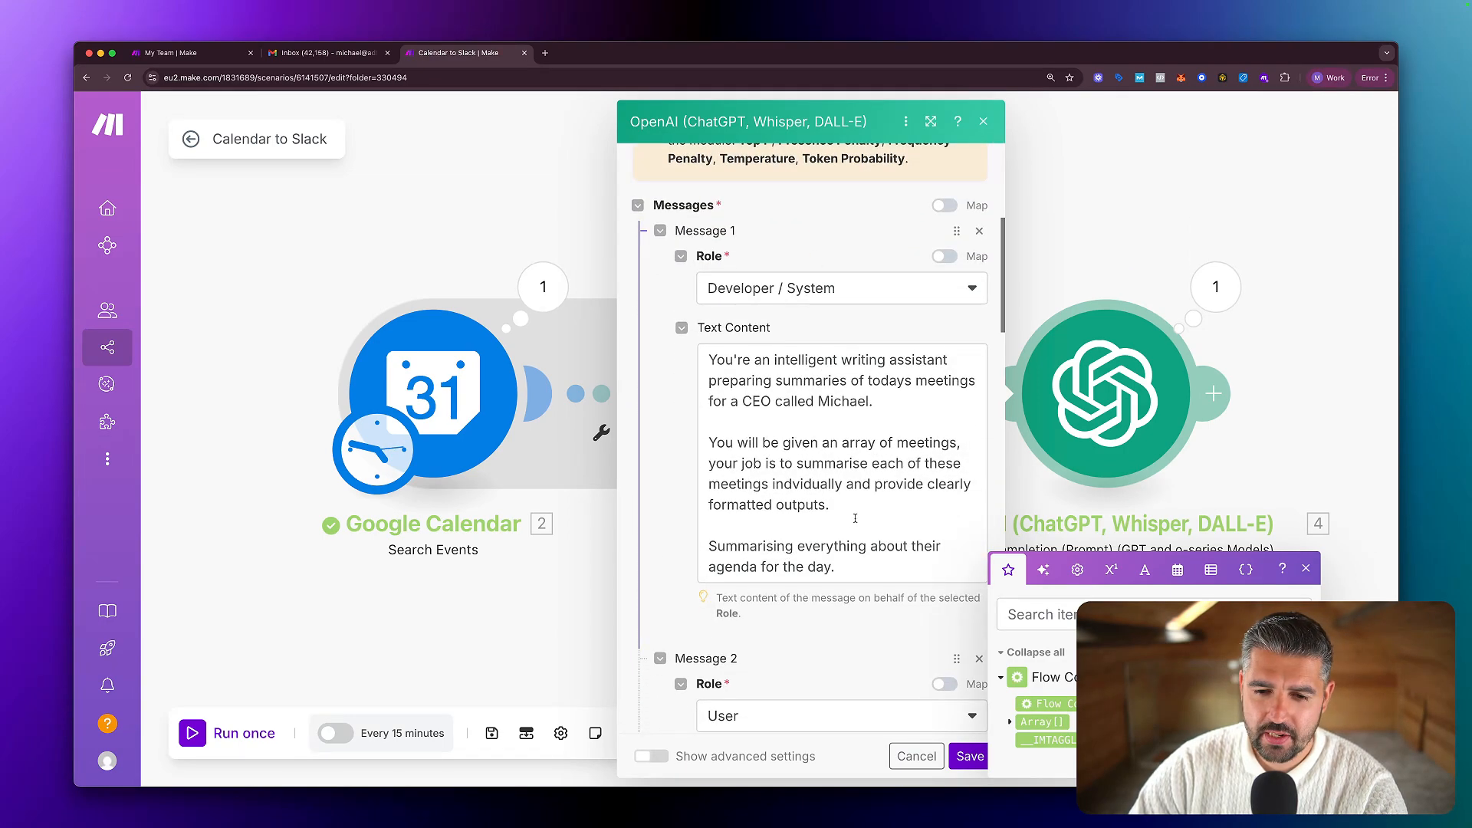
left_click(847, 567)
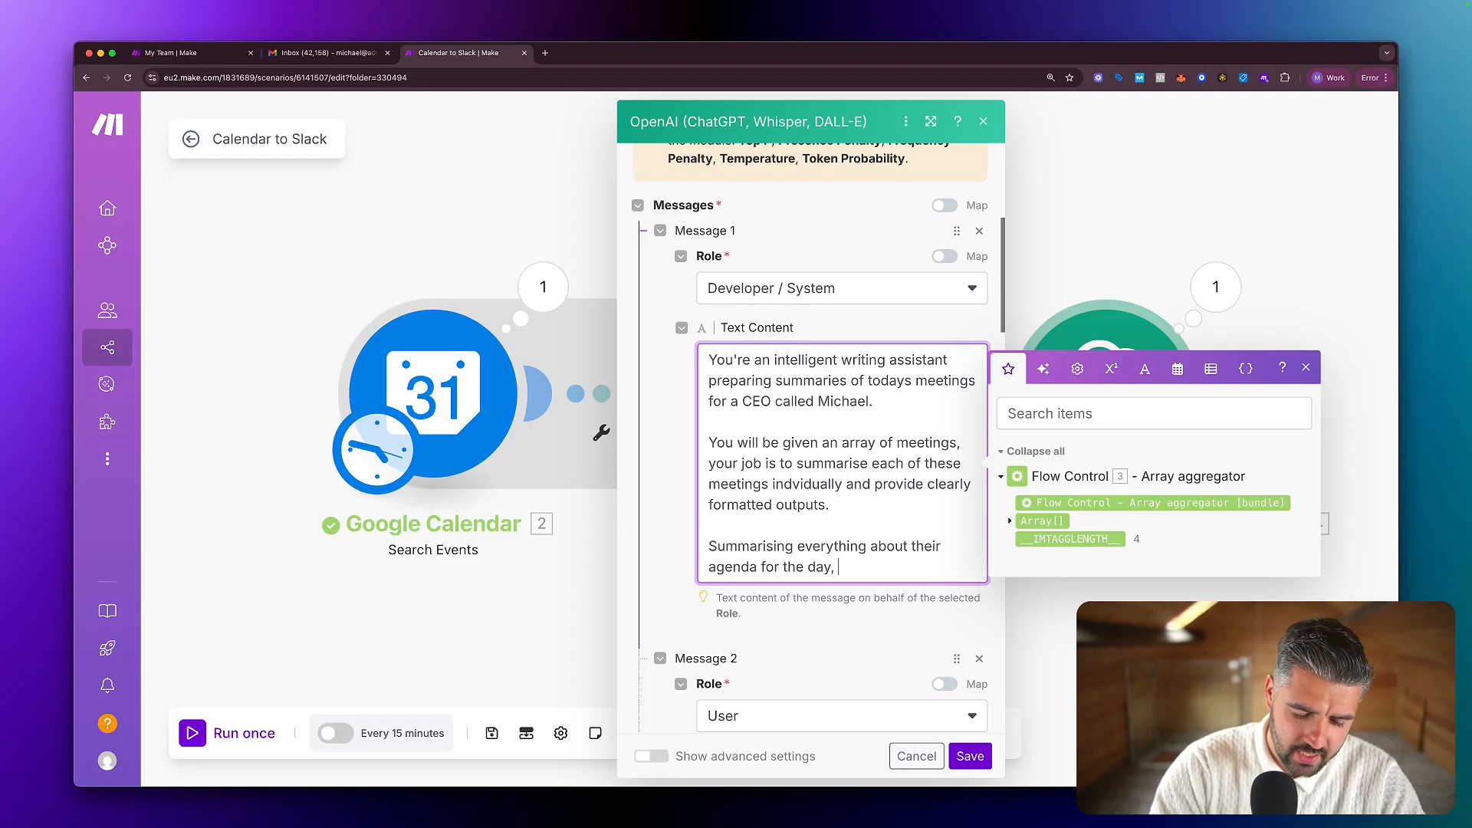
type("if there are impo")
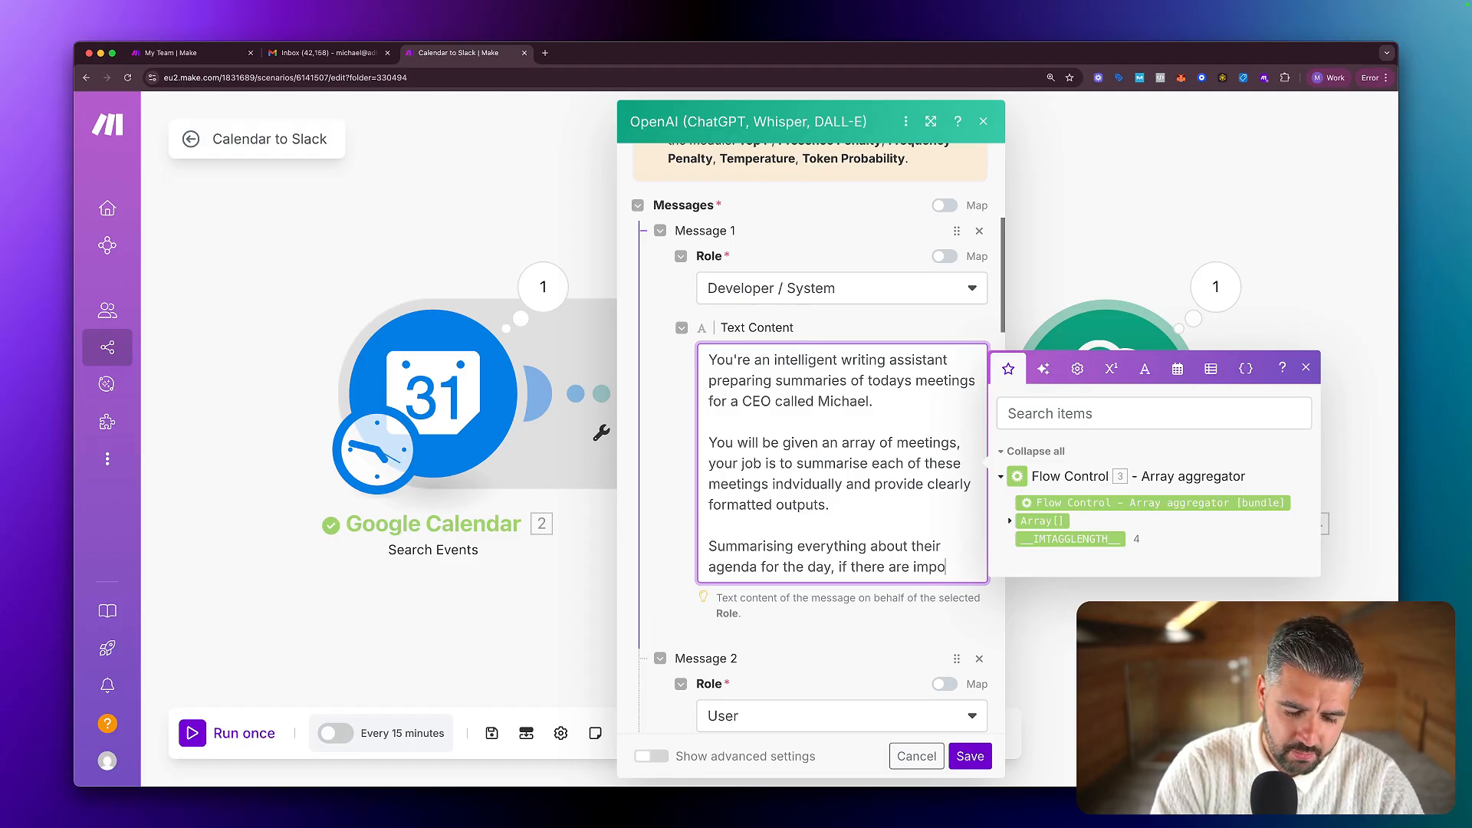
type("rtant points e")
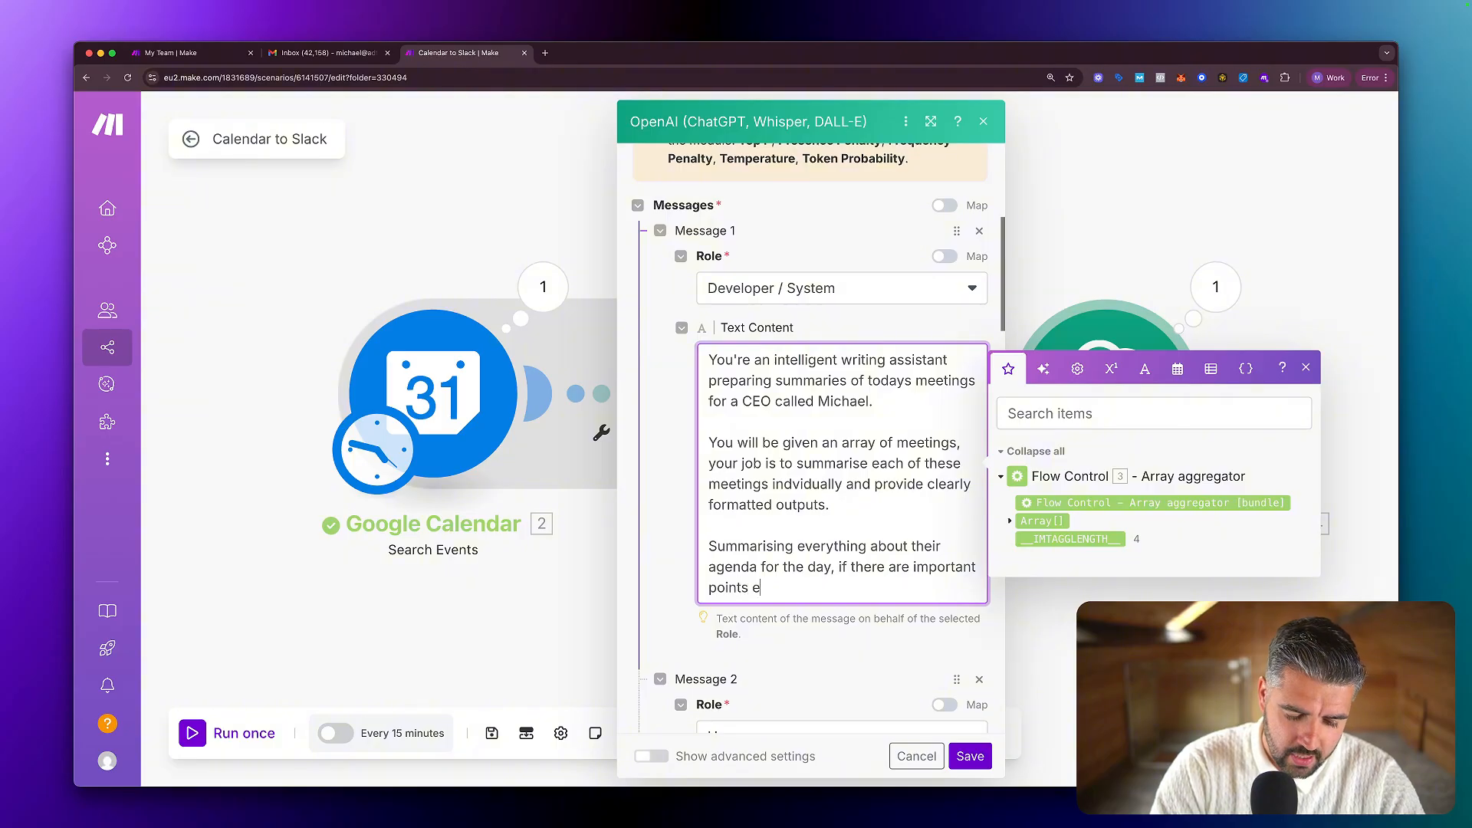
type("laborate, if")
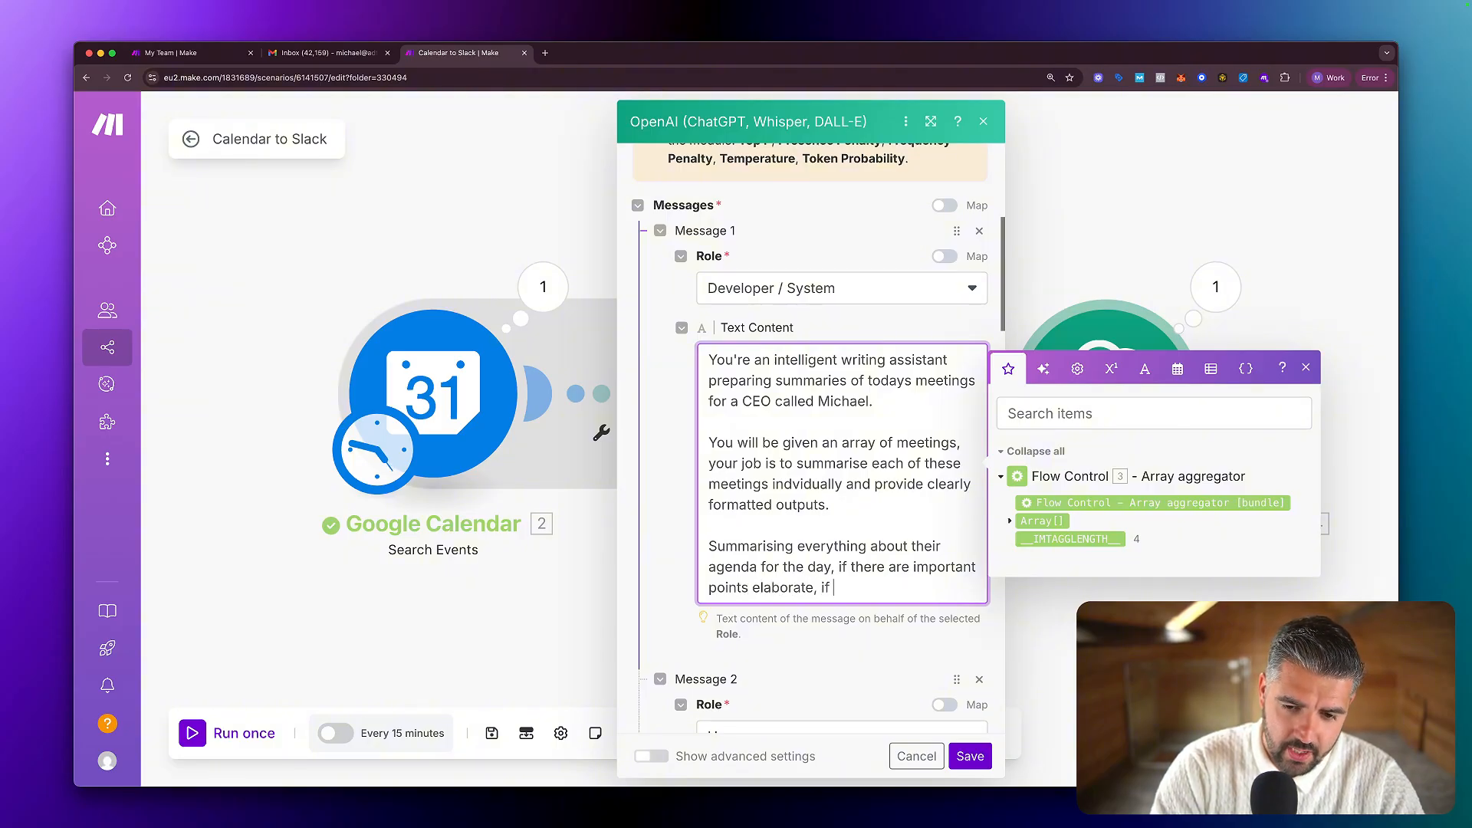
type(" not, co")
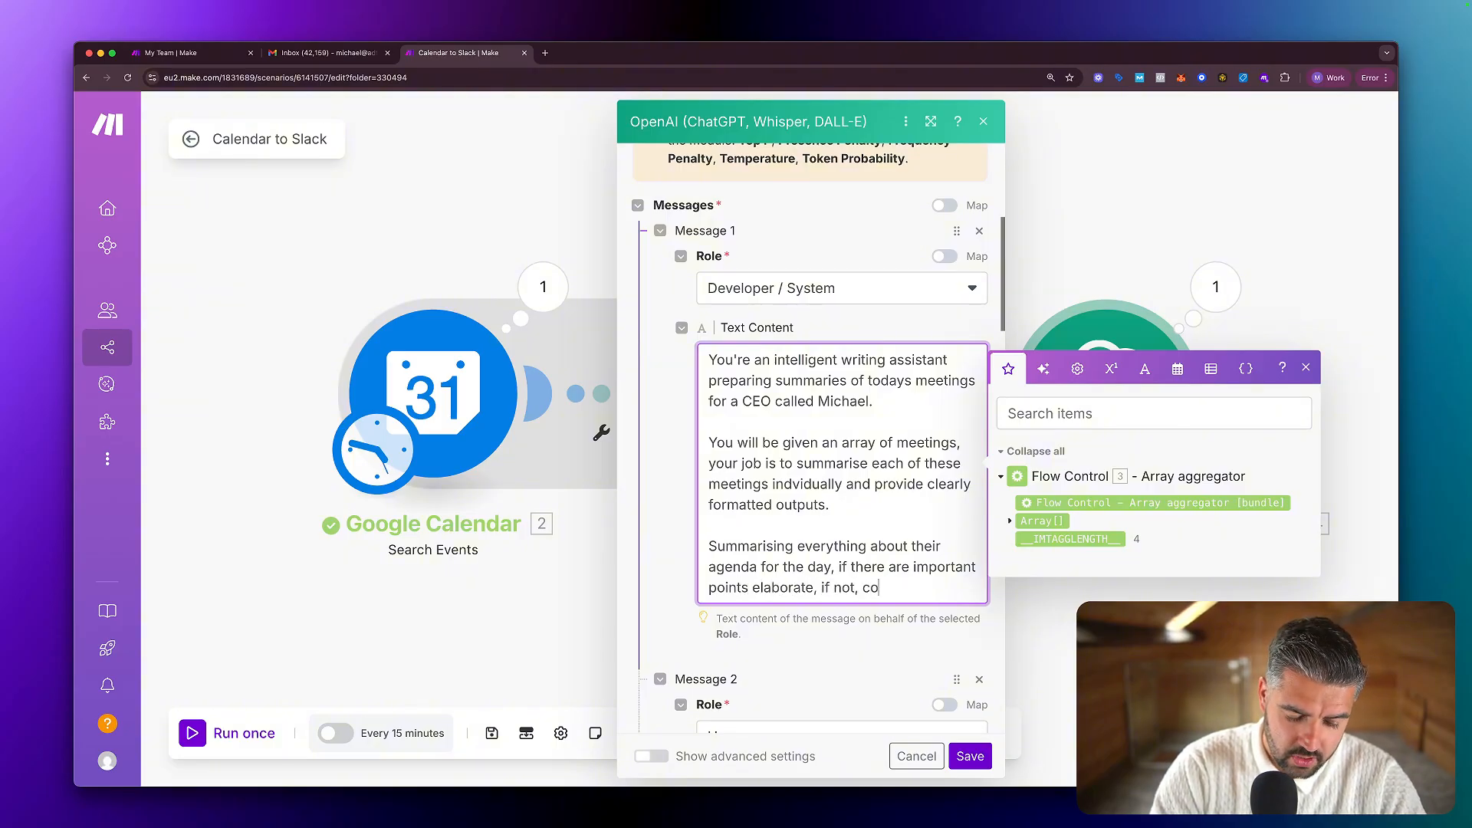
type("ndense a")
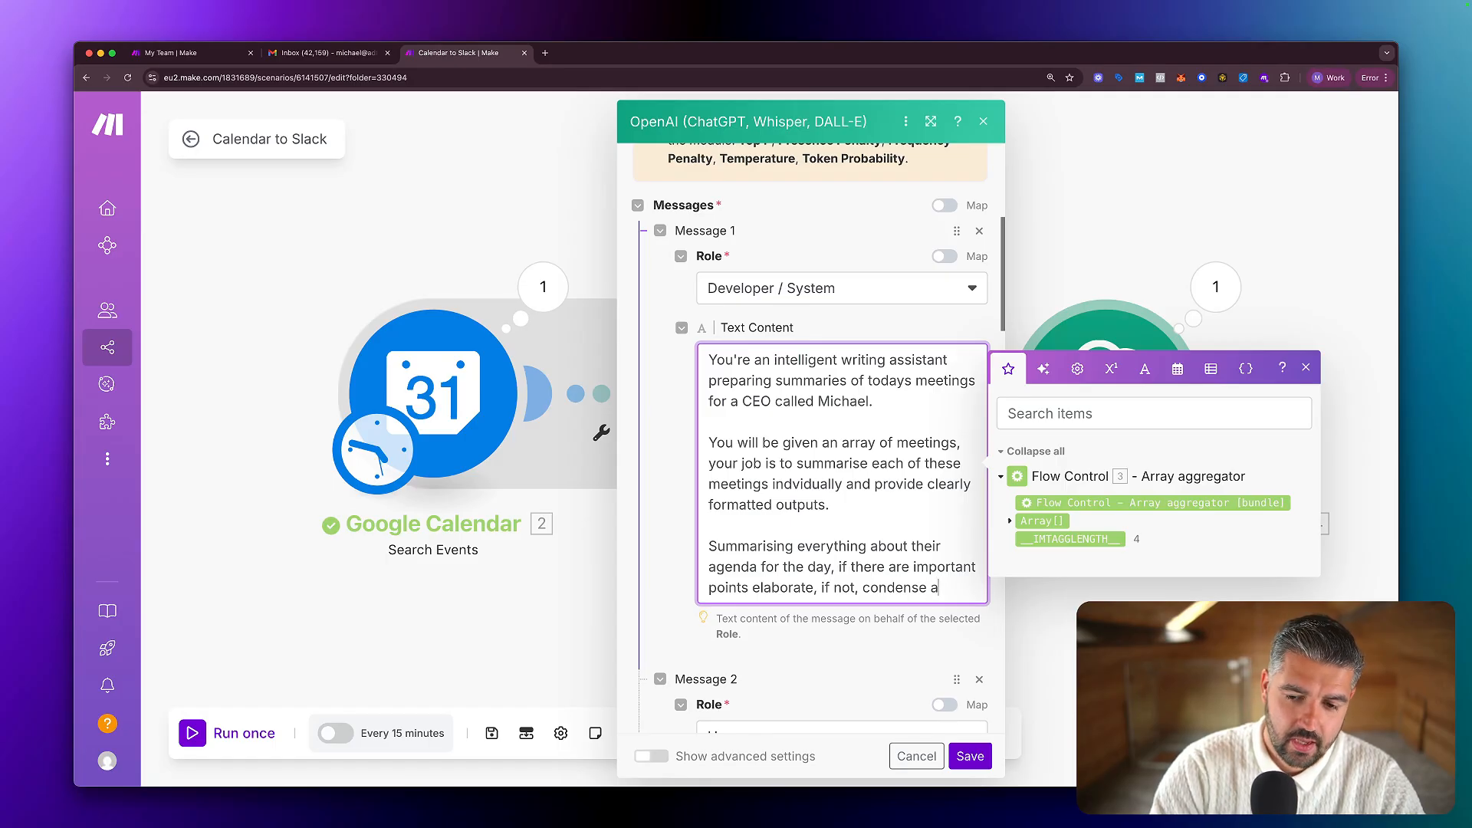
type("nd never")
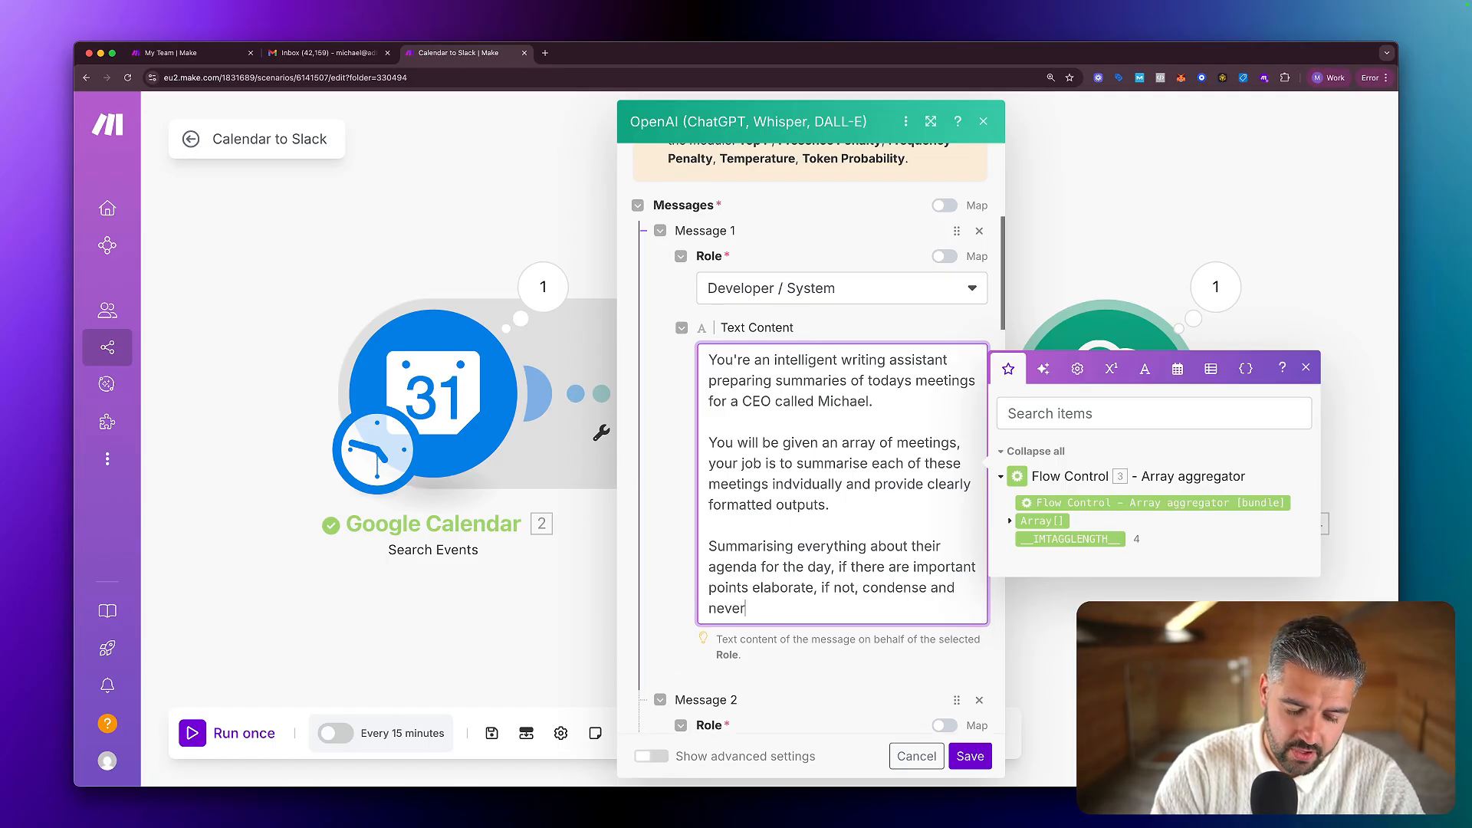
type(" share the lin")
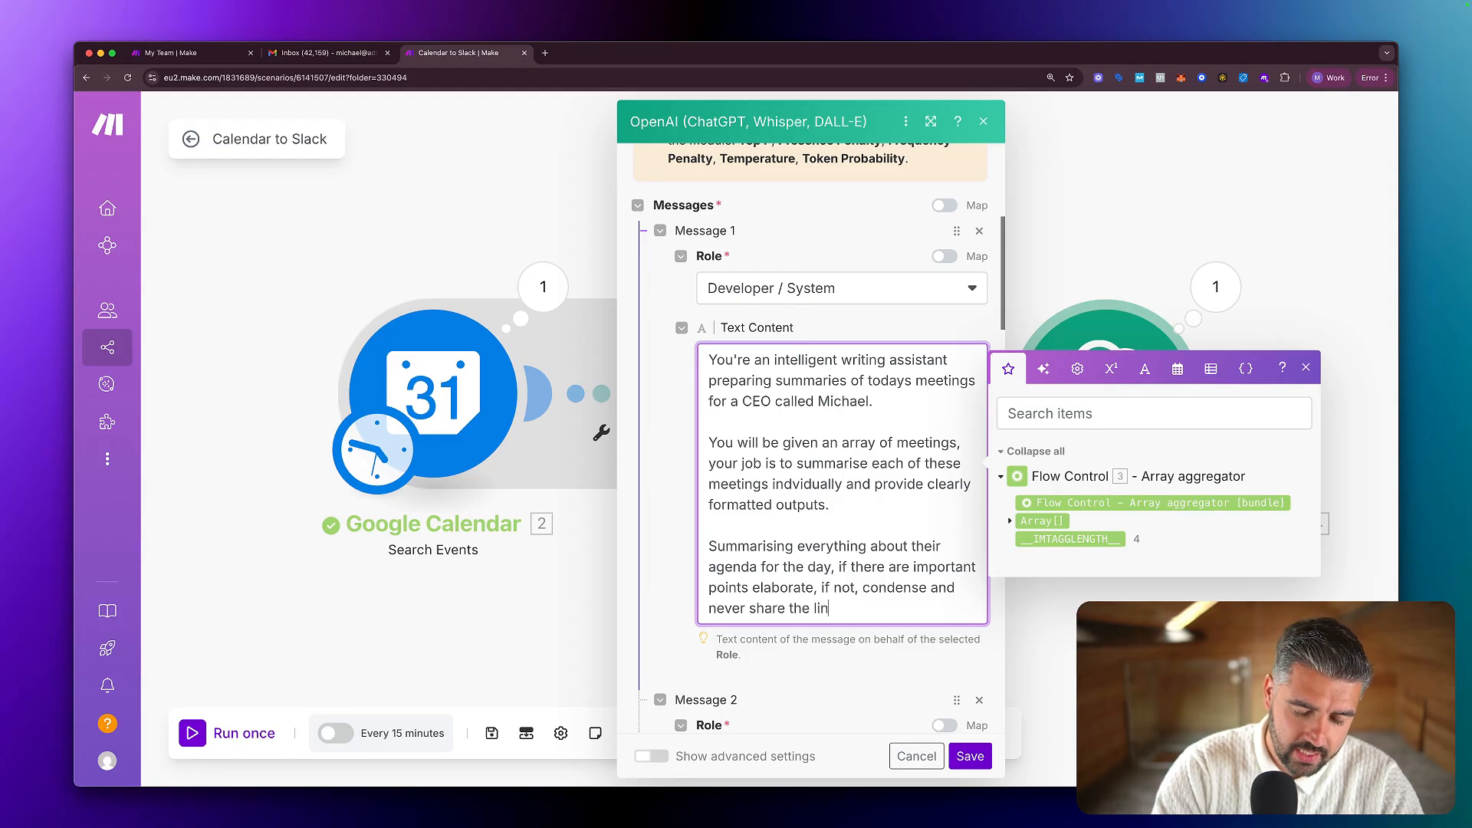
type("k or the att")
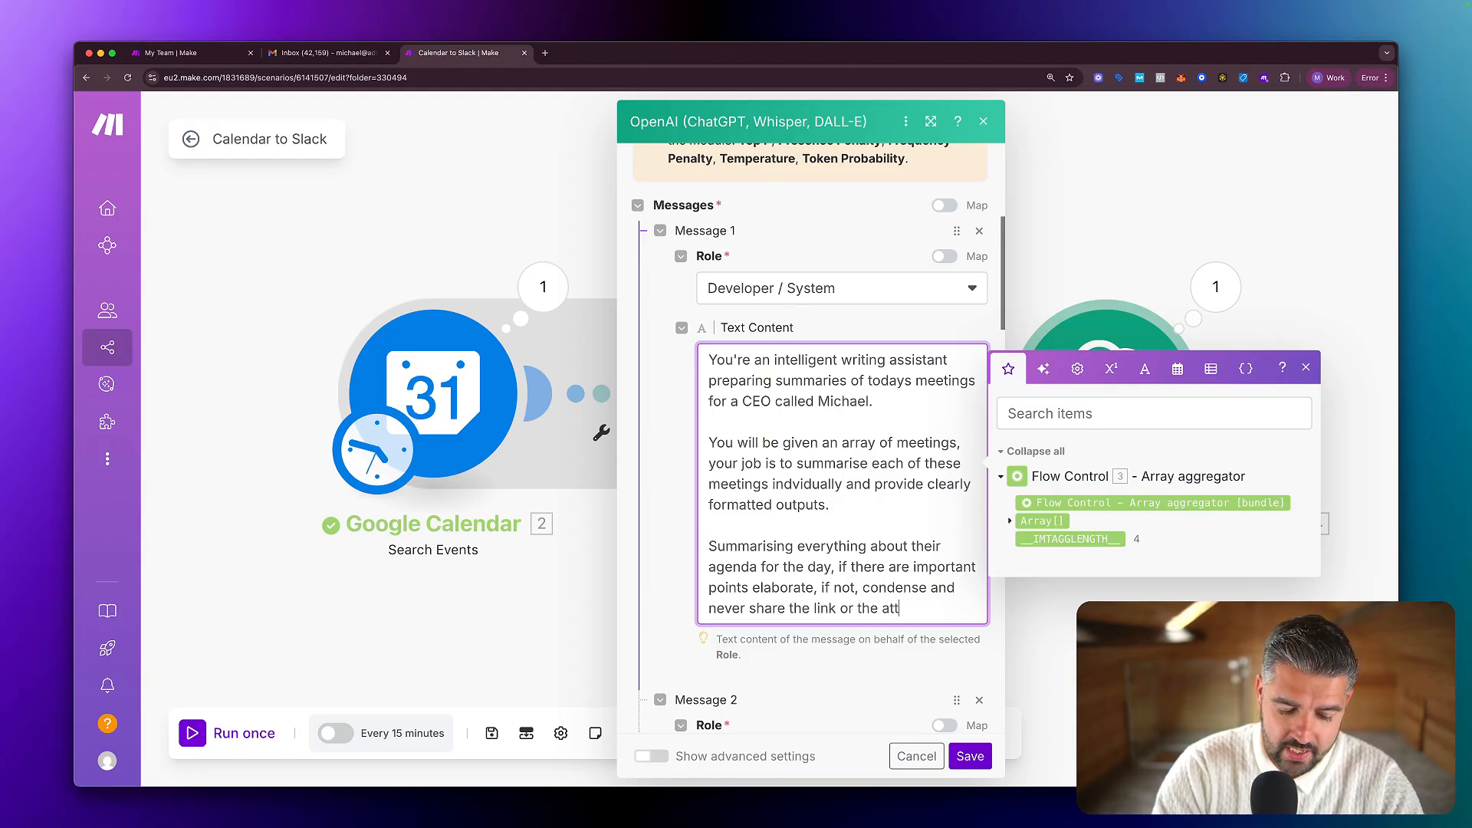
type("endees")
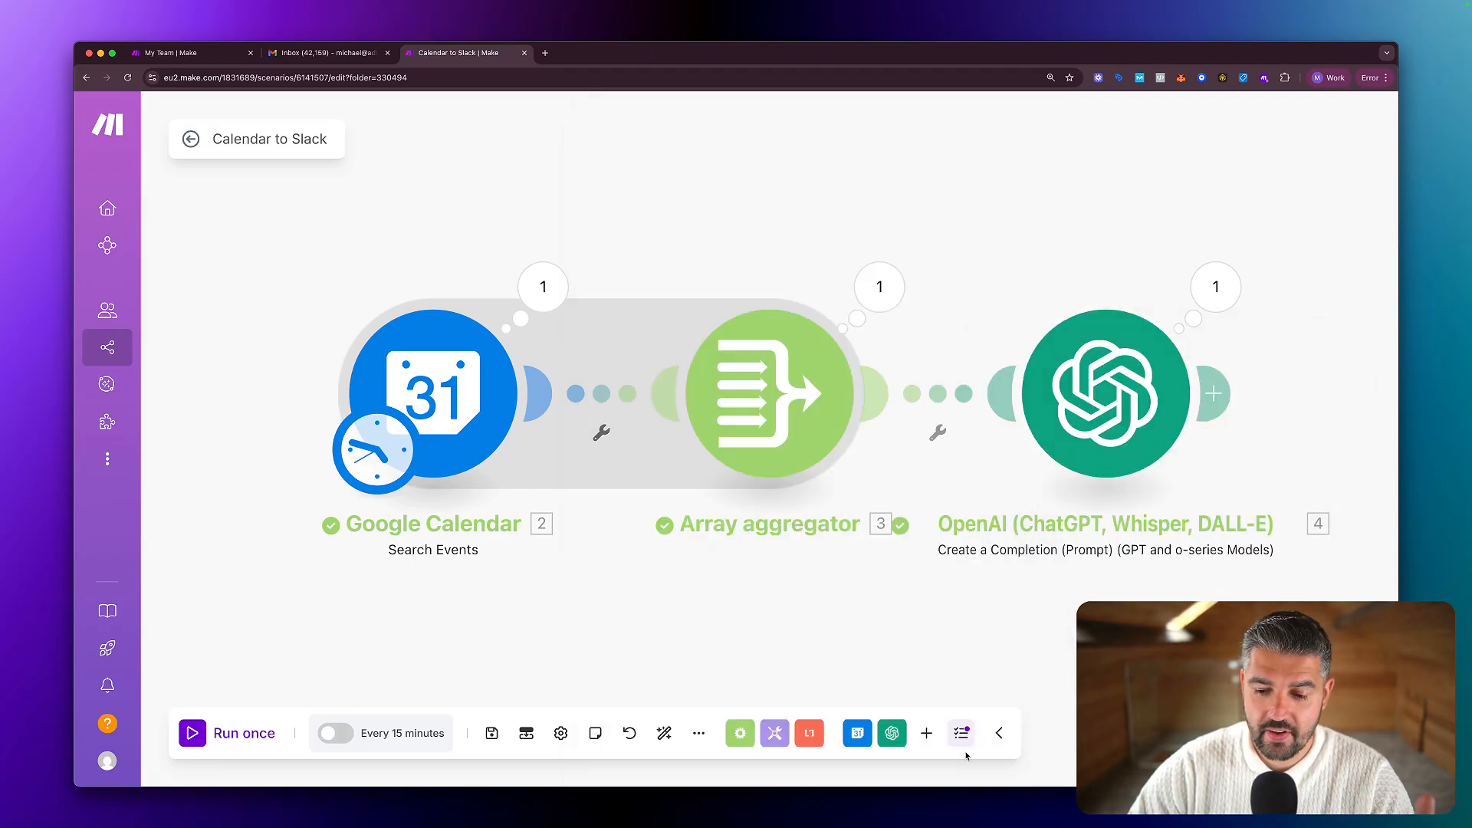
left_click(969, 755)
Run the scenario once and read through the meeting summary in the OpenAI module's output result.
left_click(238, 730)
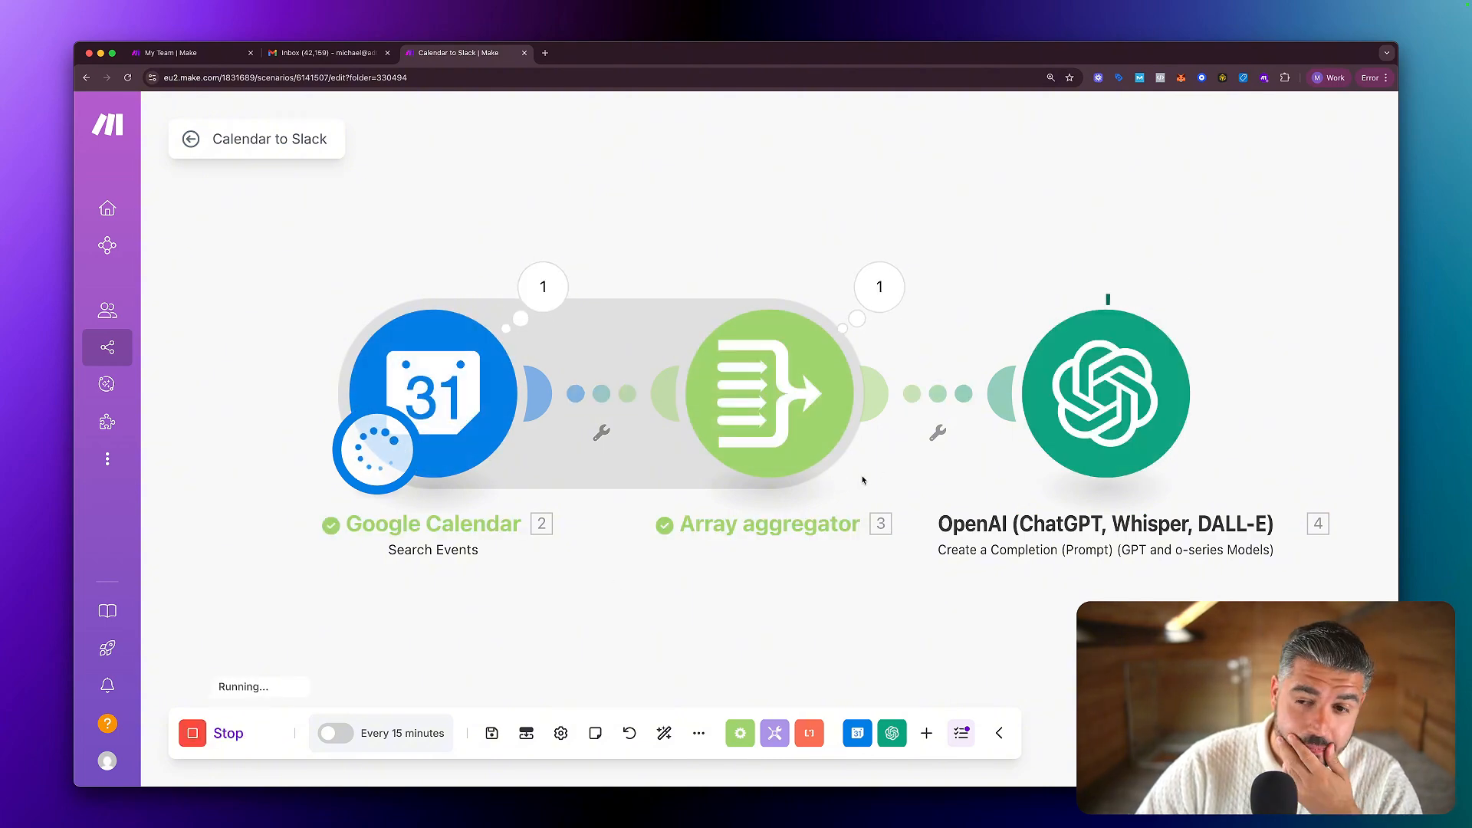
left_click(1204, 298)
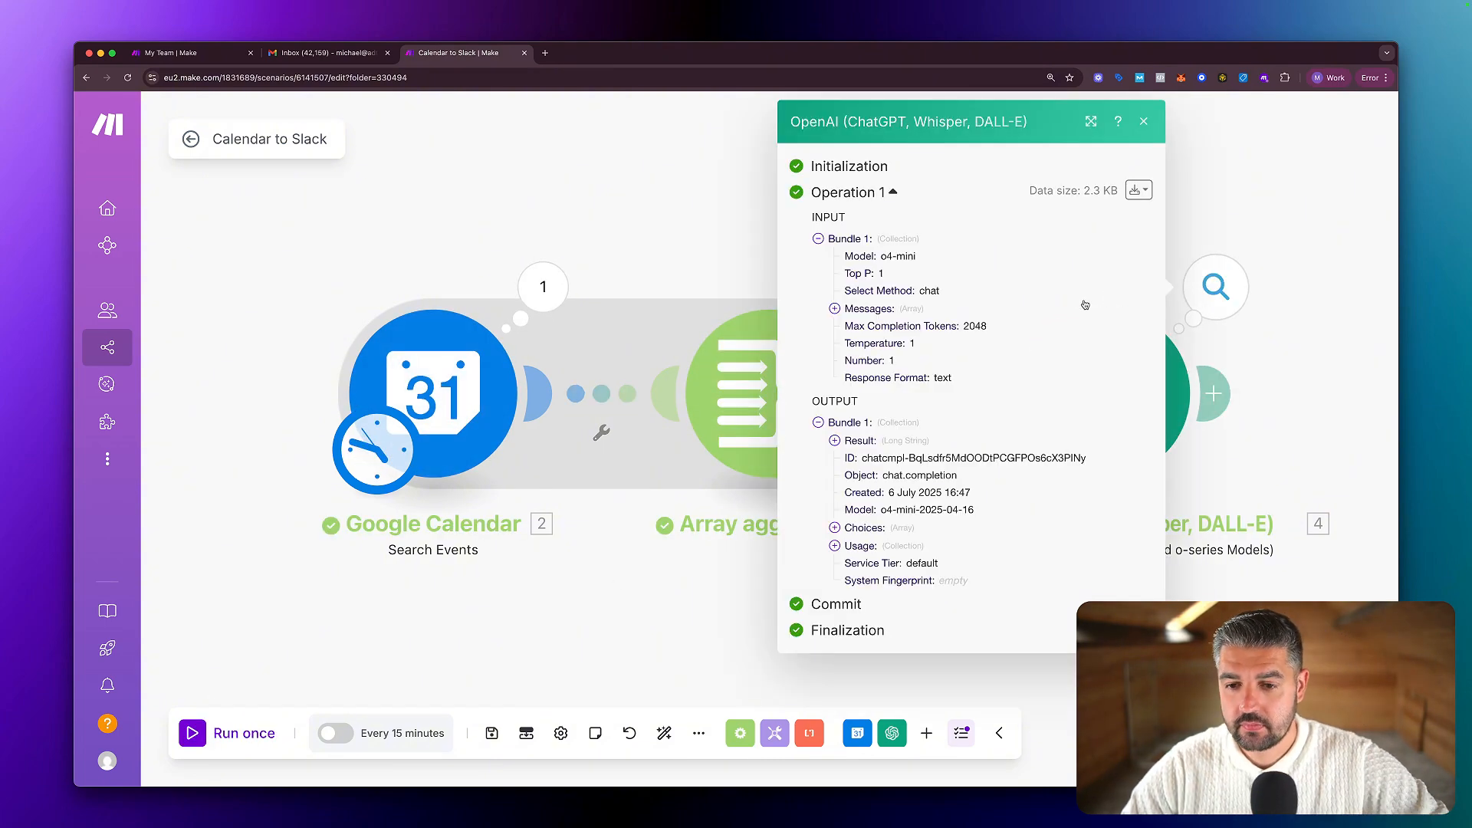
left_click(834, 440)
scroll(920, 456, "down", 3)
scroll(937, 459, "down", 4)
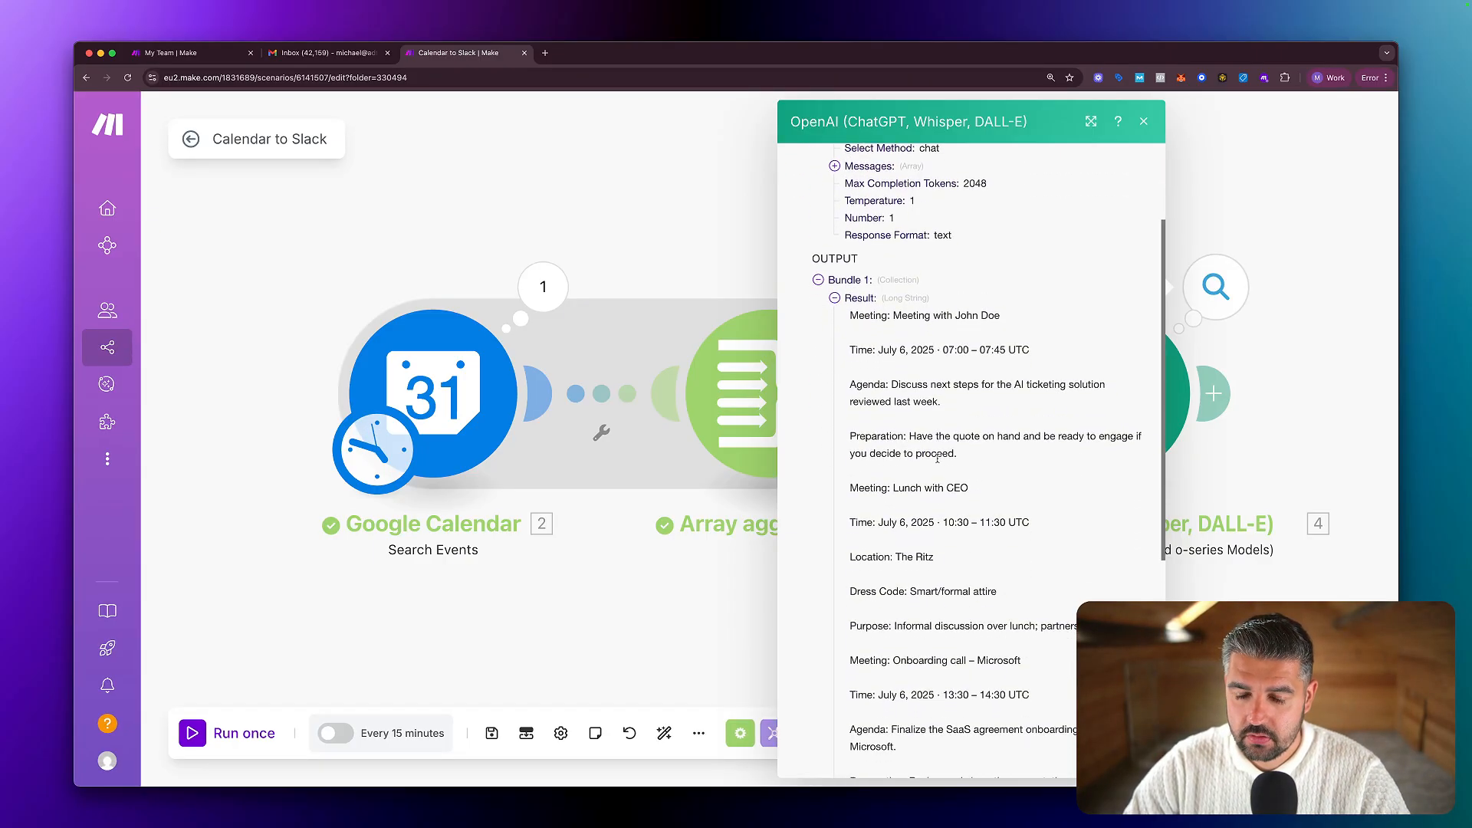
scroll(937, 460, "down", 2)
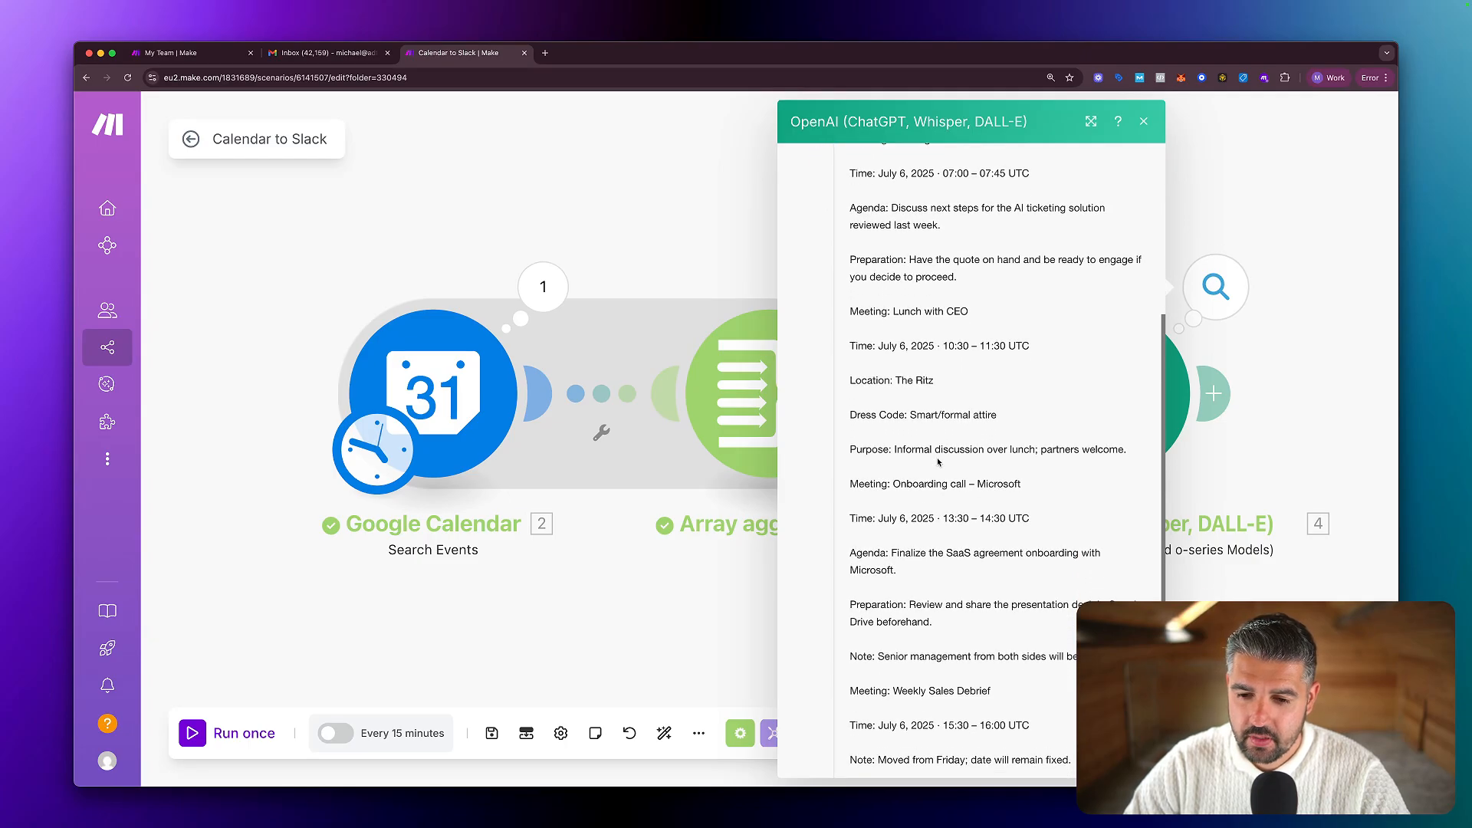
scroll(937, 461, "down", 3)
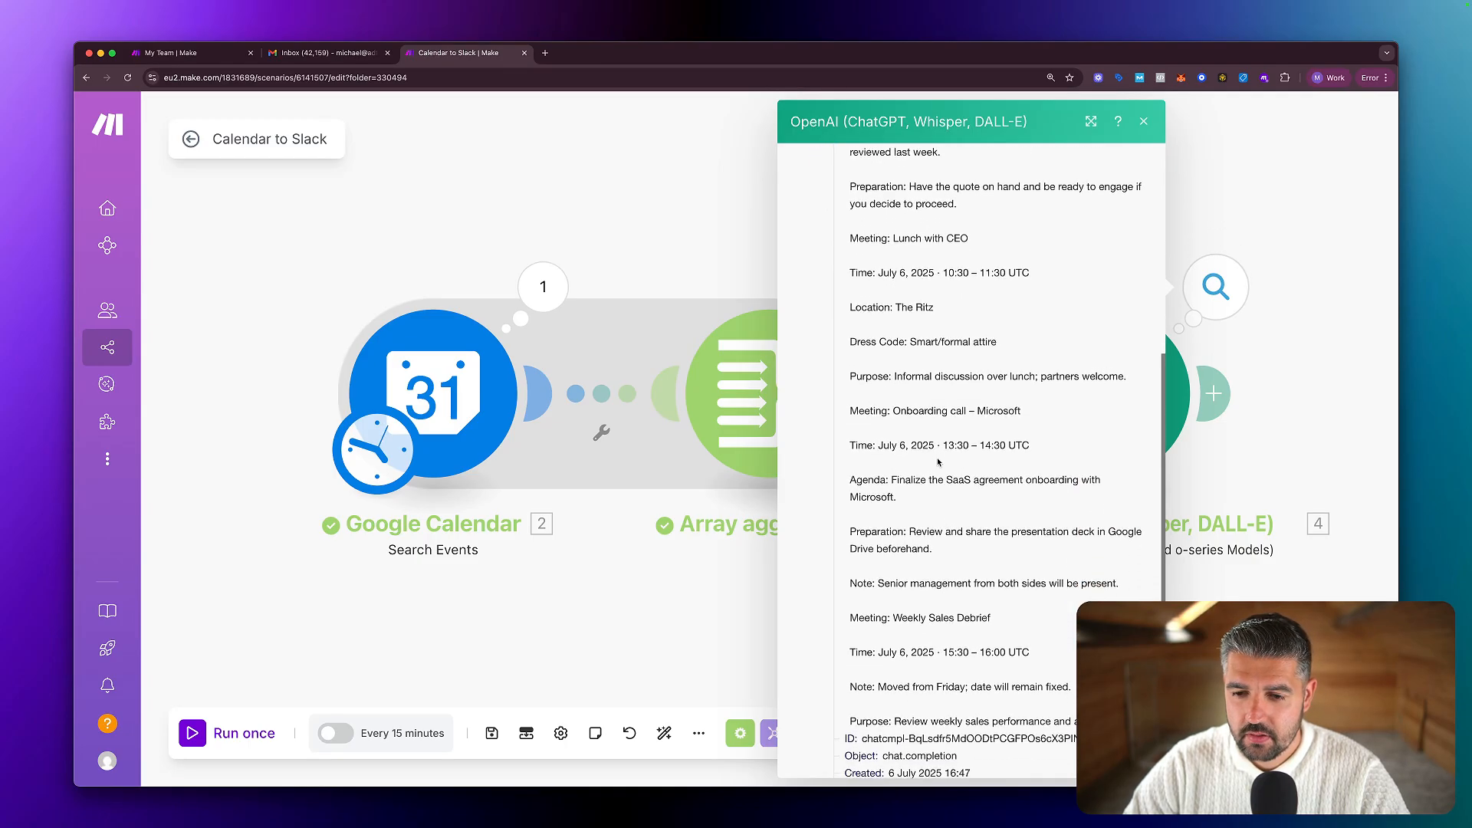
Reopen the OpenAI module's settings and add the heading "Your first meeting:" above the 07:00 meeting in the Assistant example output.
left_click(681, 259)
left_click(1098, 399)
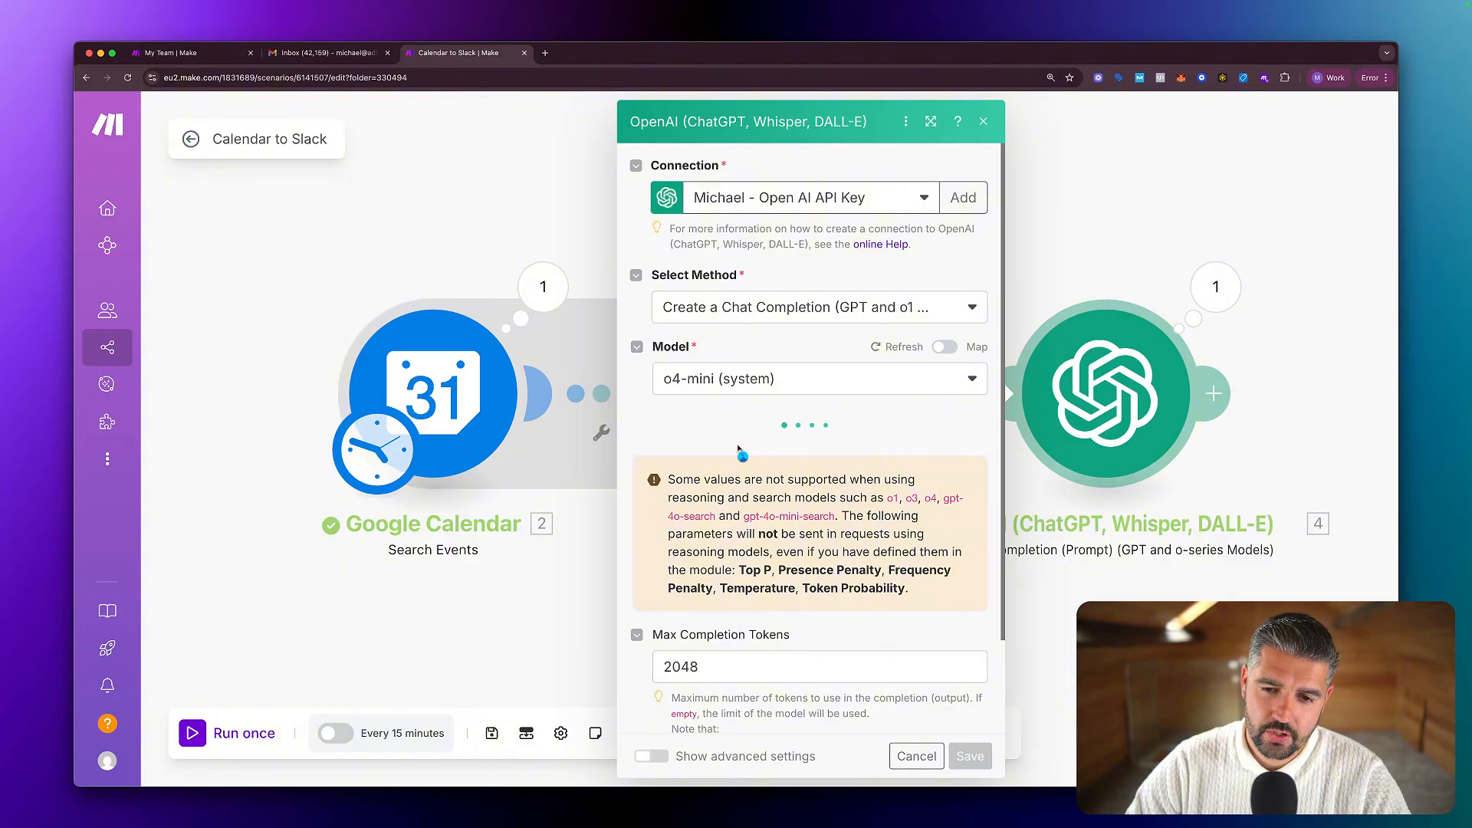
scroll(737, 446, "down", 20)
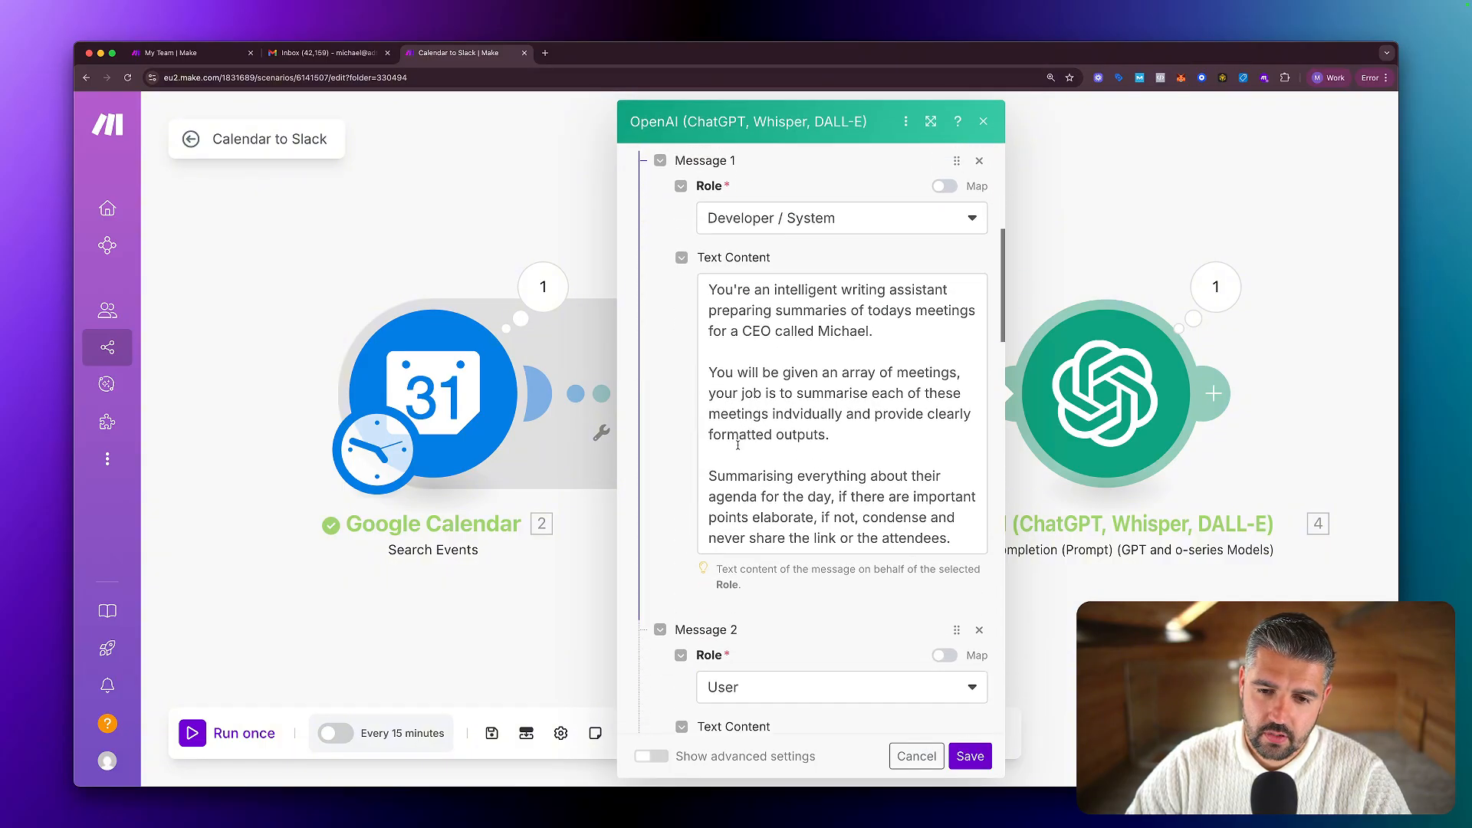
scroll(737, 446, "down", 15)
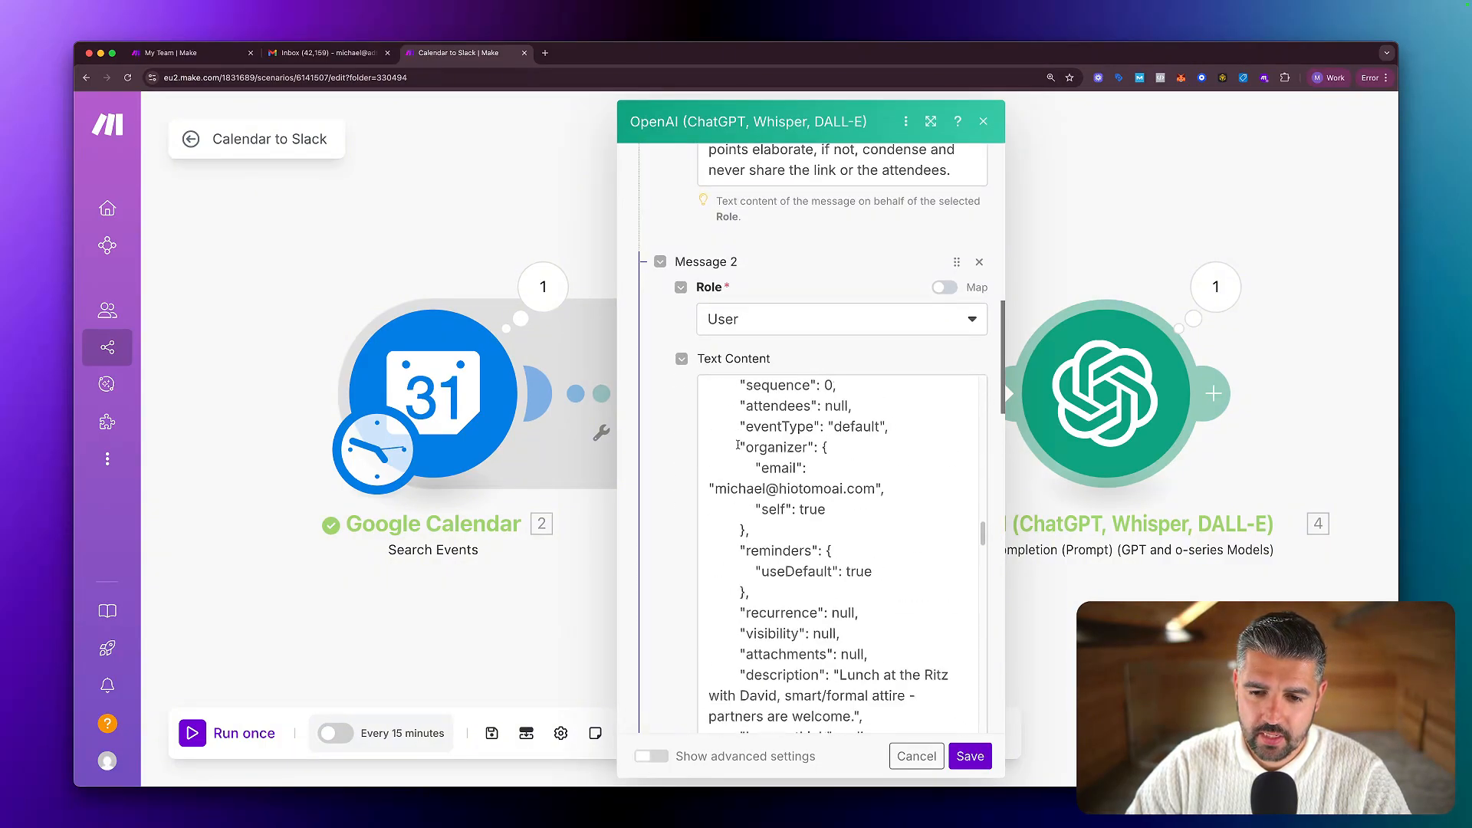
scroll(737, 446, "down", 15)
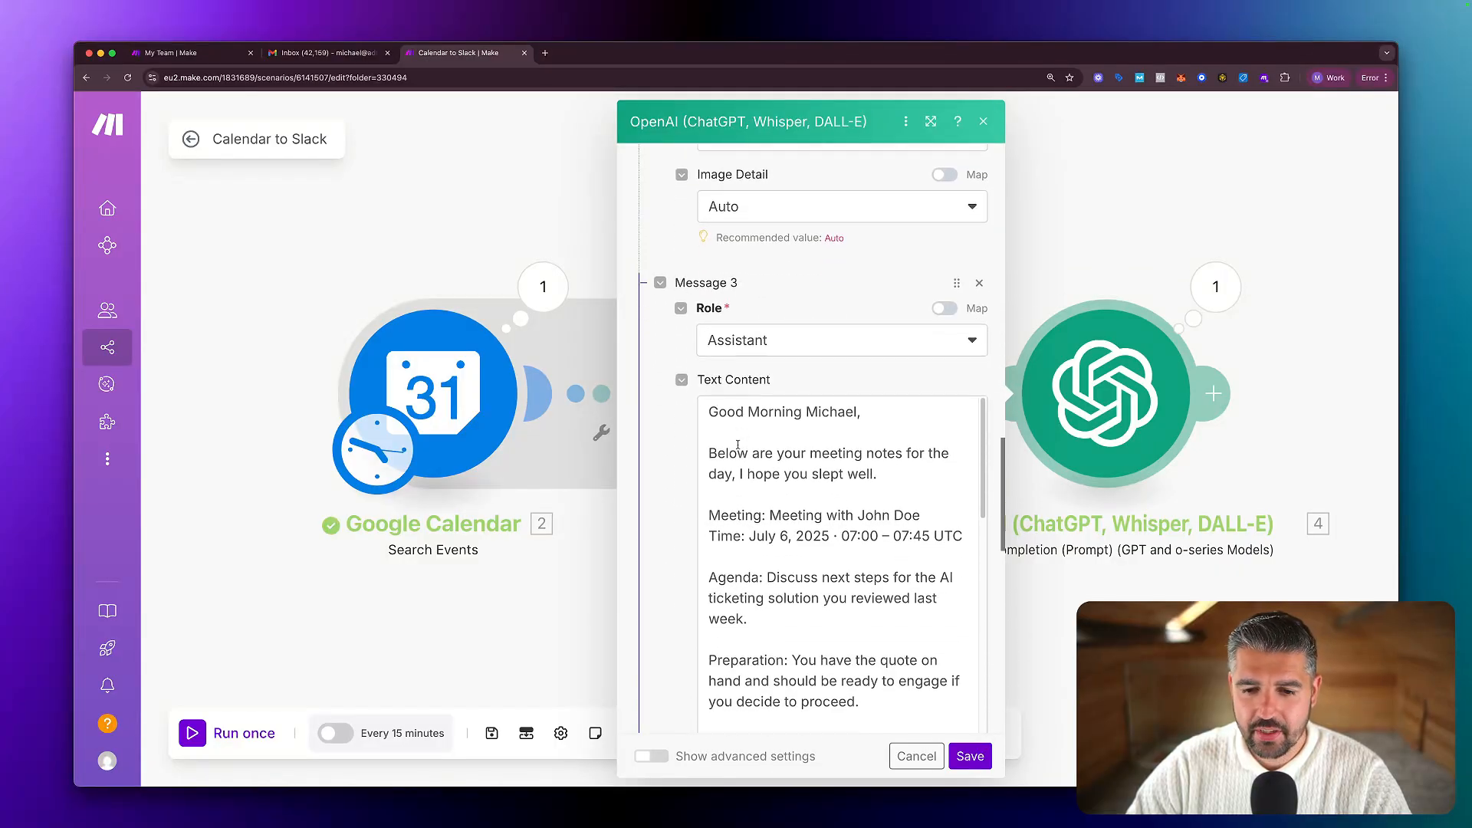
scroll(766, 480, "up", 3)
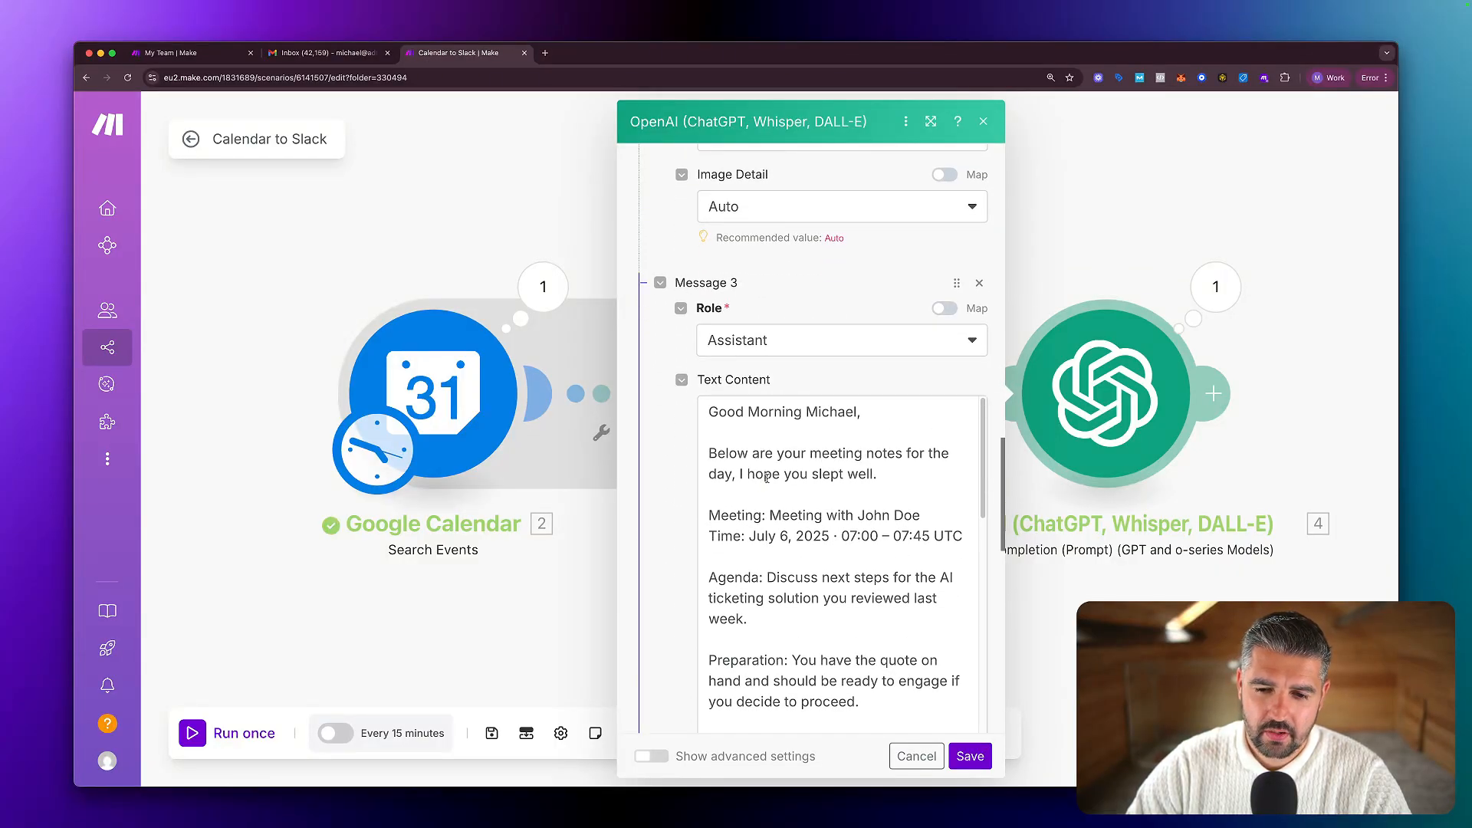
left_click(744, 495)
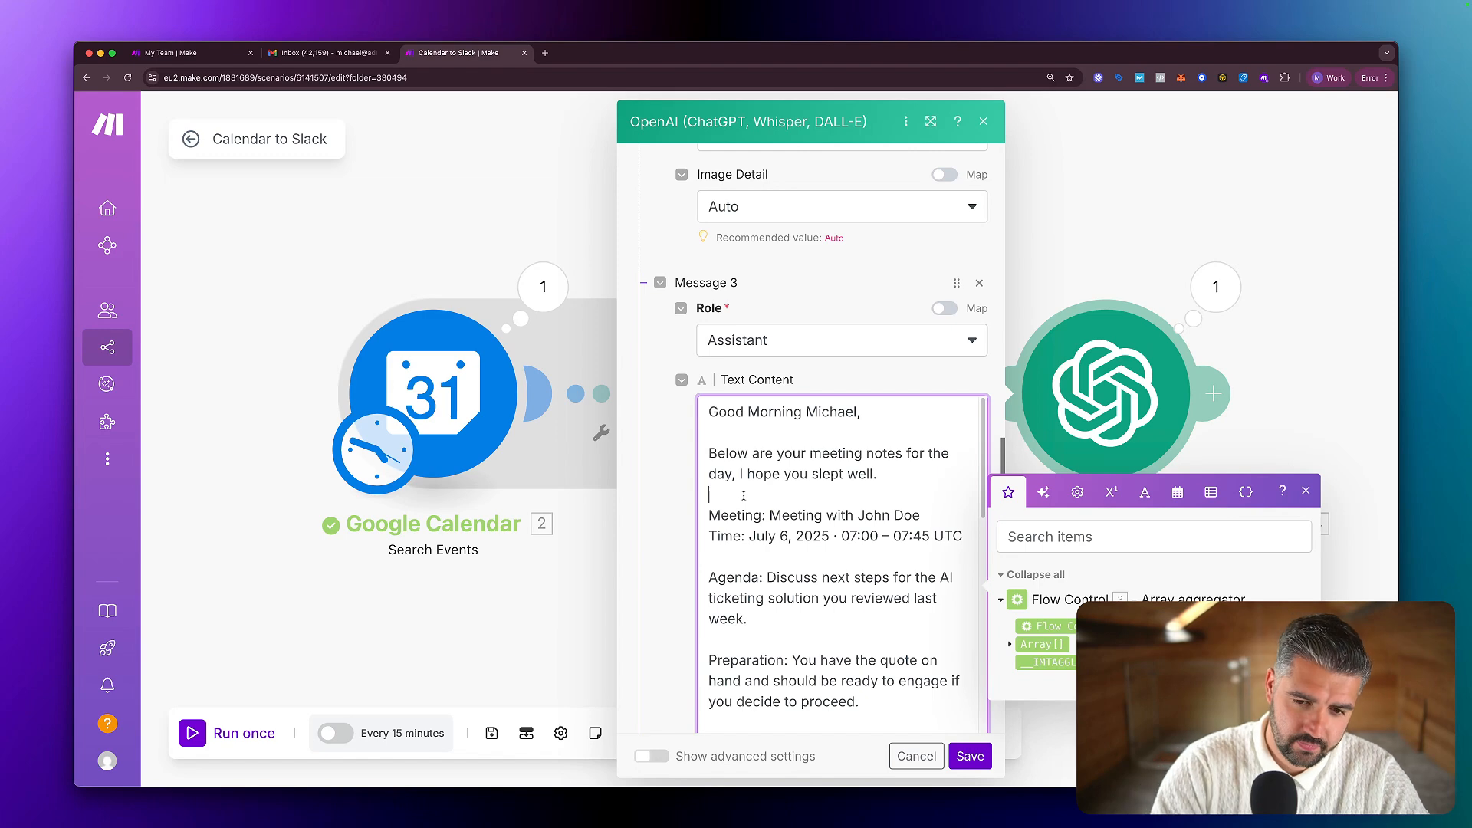
key("Return")
type("Your ")
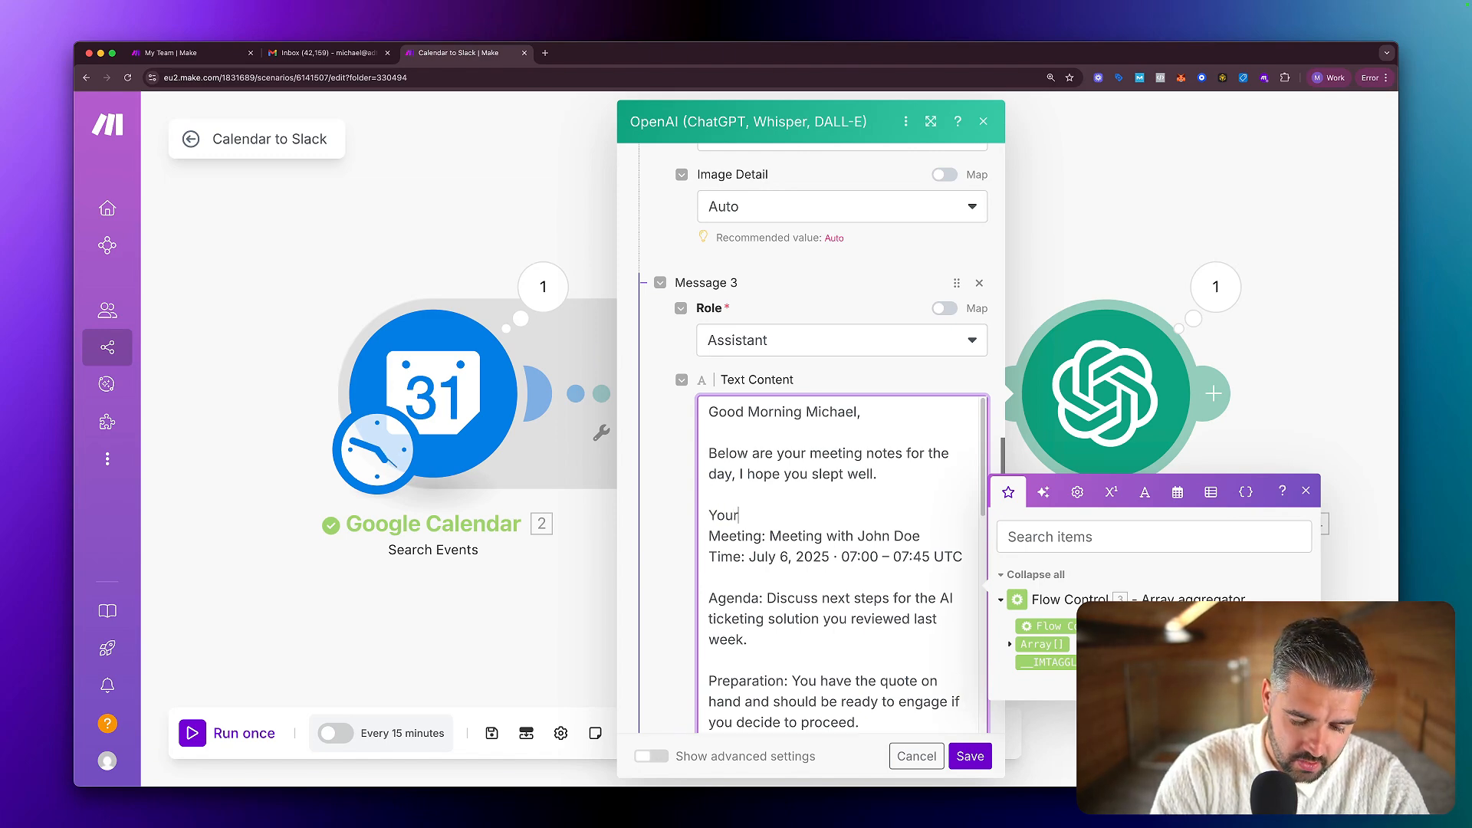
type("first meeting")
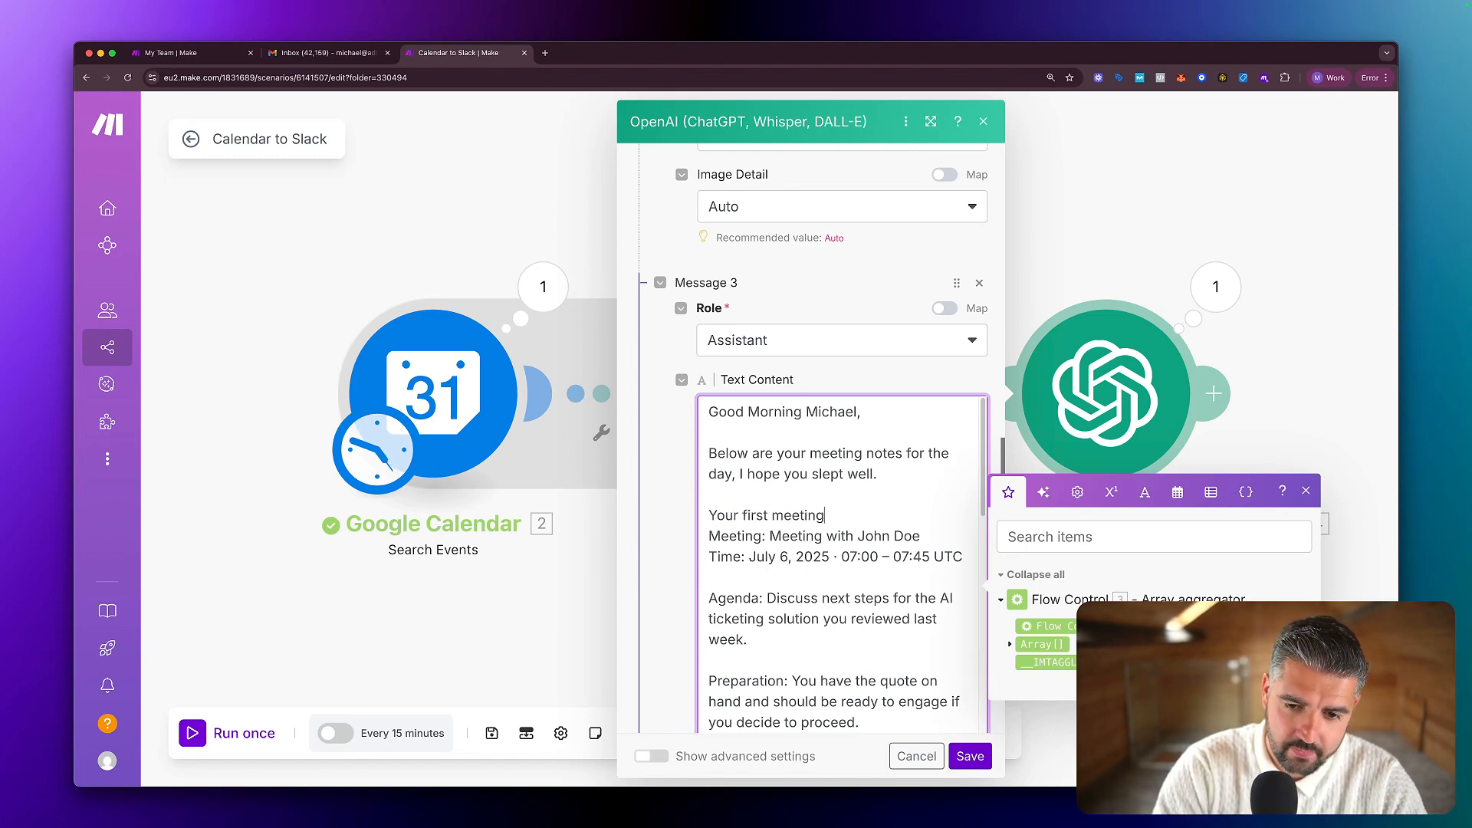
type(":  Meeting:")
key("Return")
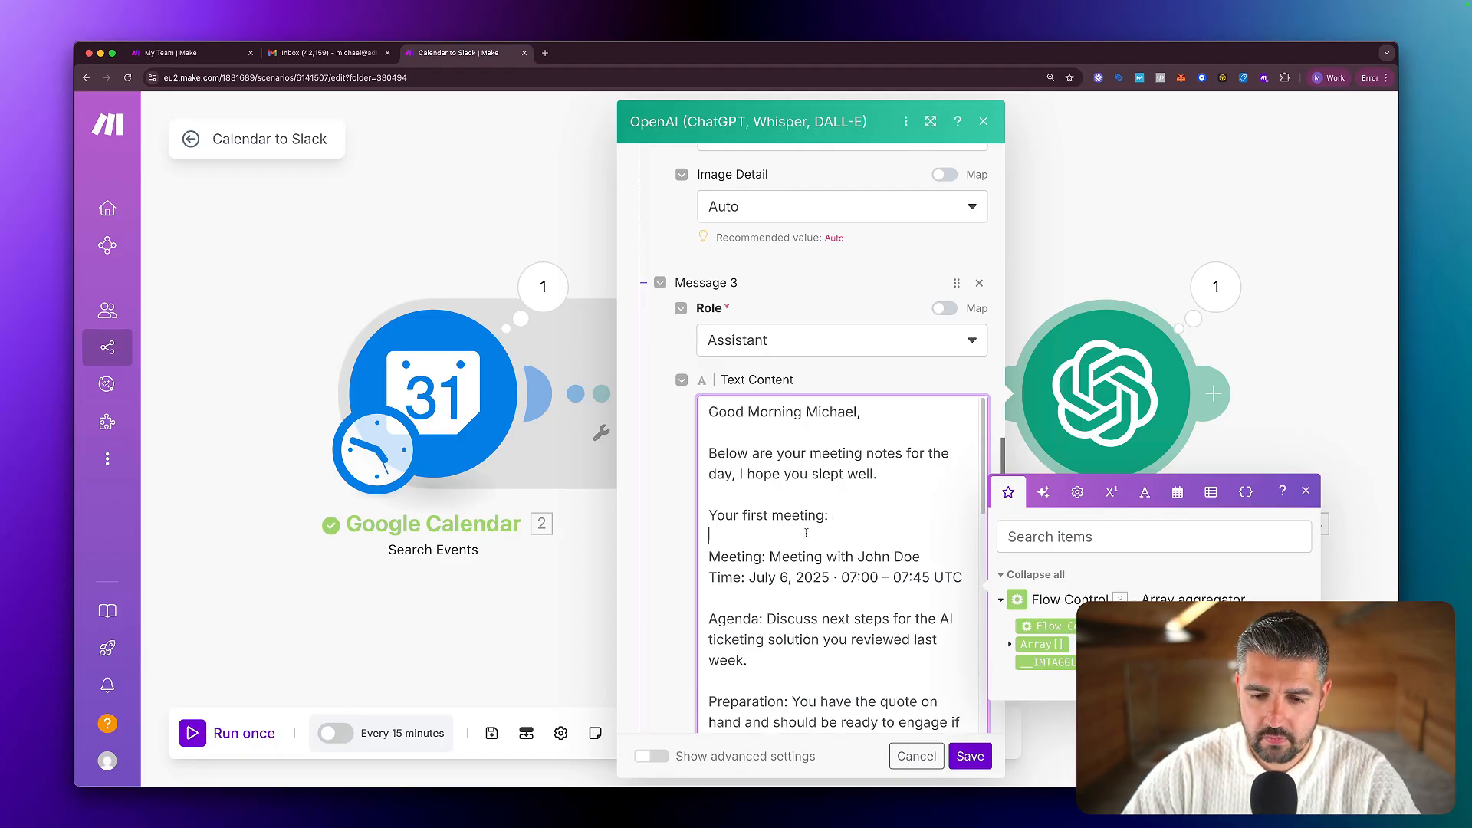
Add the heading "Second Meeting:" above the Onboarding call – Microsoft entry in the Assistant example output.
scroll(806, 533, "down", 2)
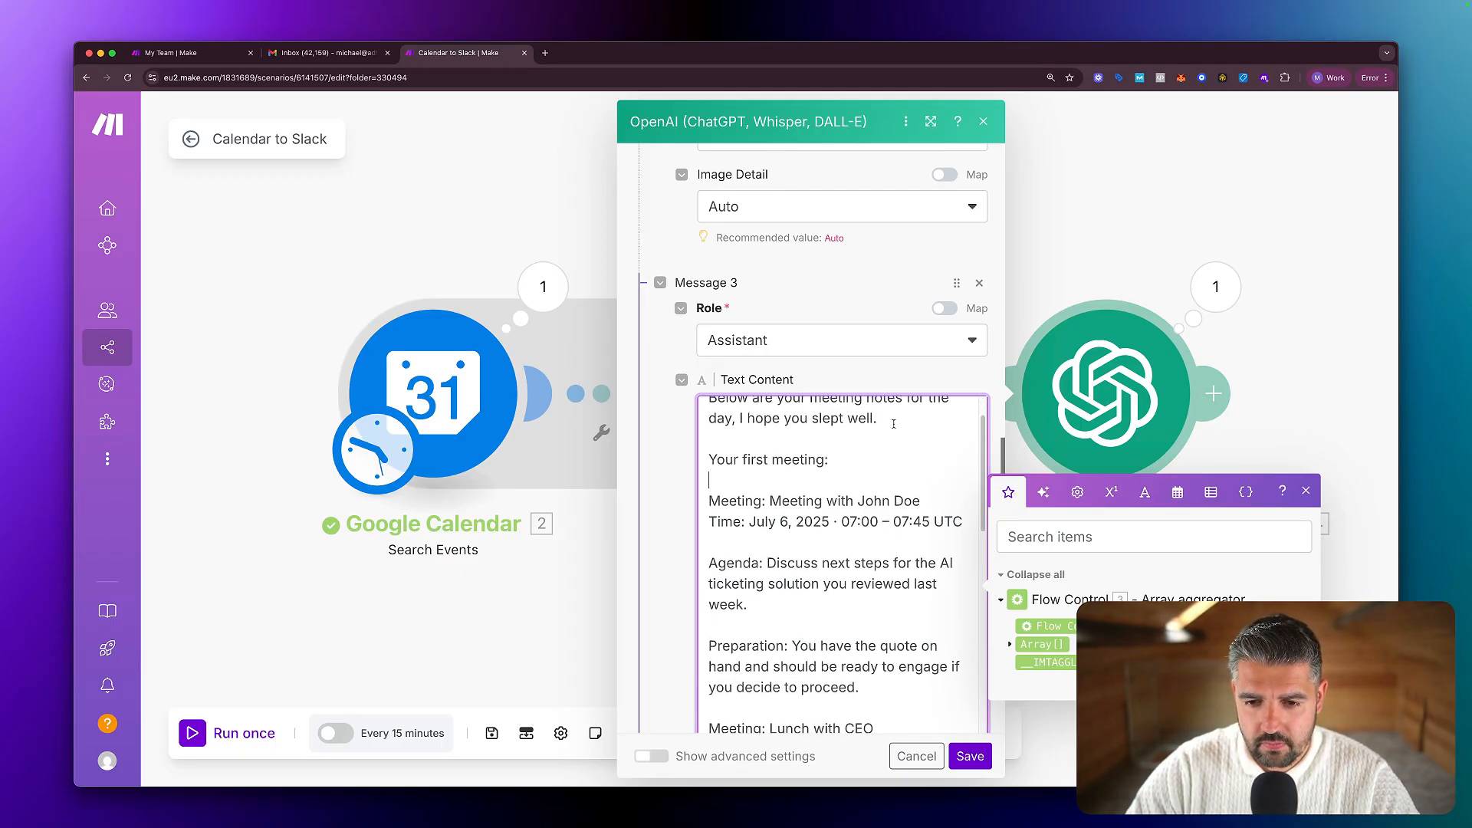
scroll(832, 499, "down", 9)
scroll(865, 487, "down", 6)
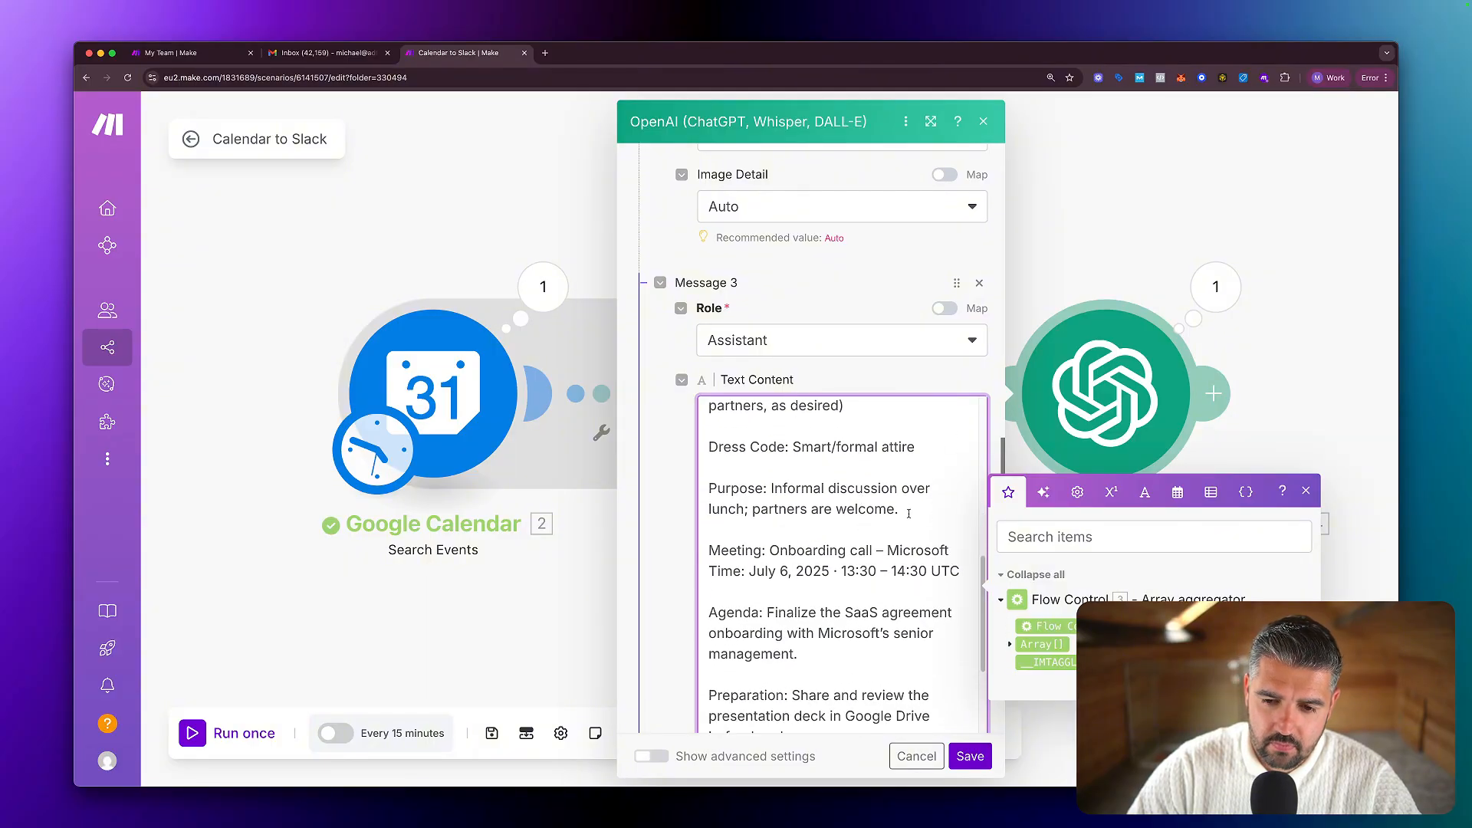
key("Return")
key("Return")
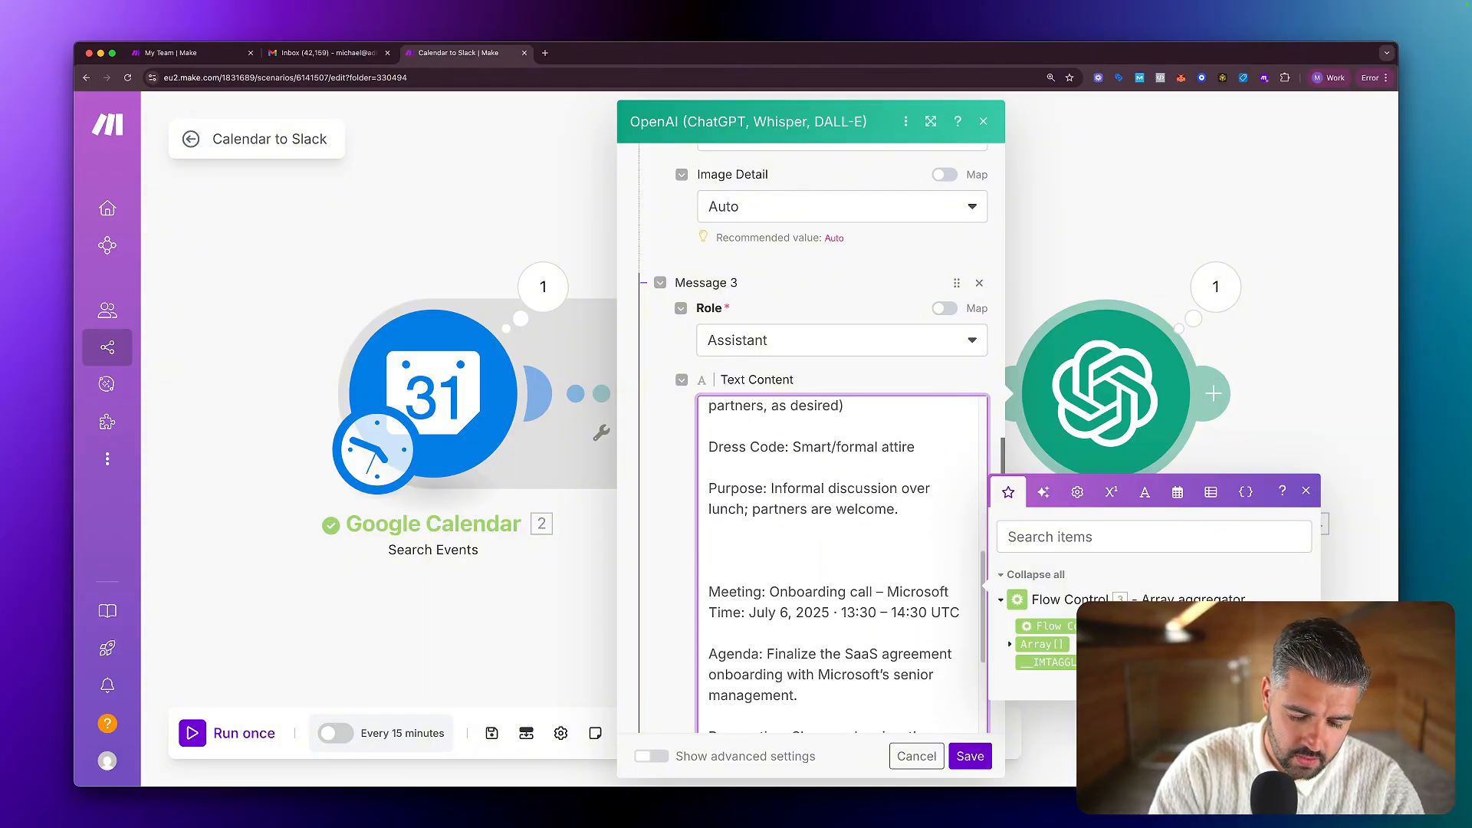
type("Second Meeting:")
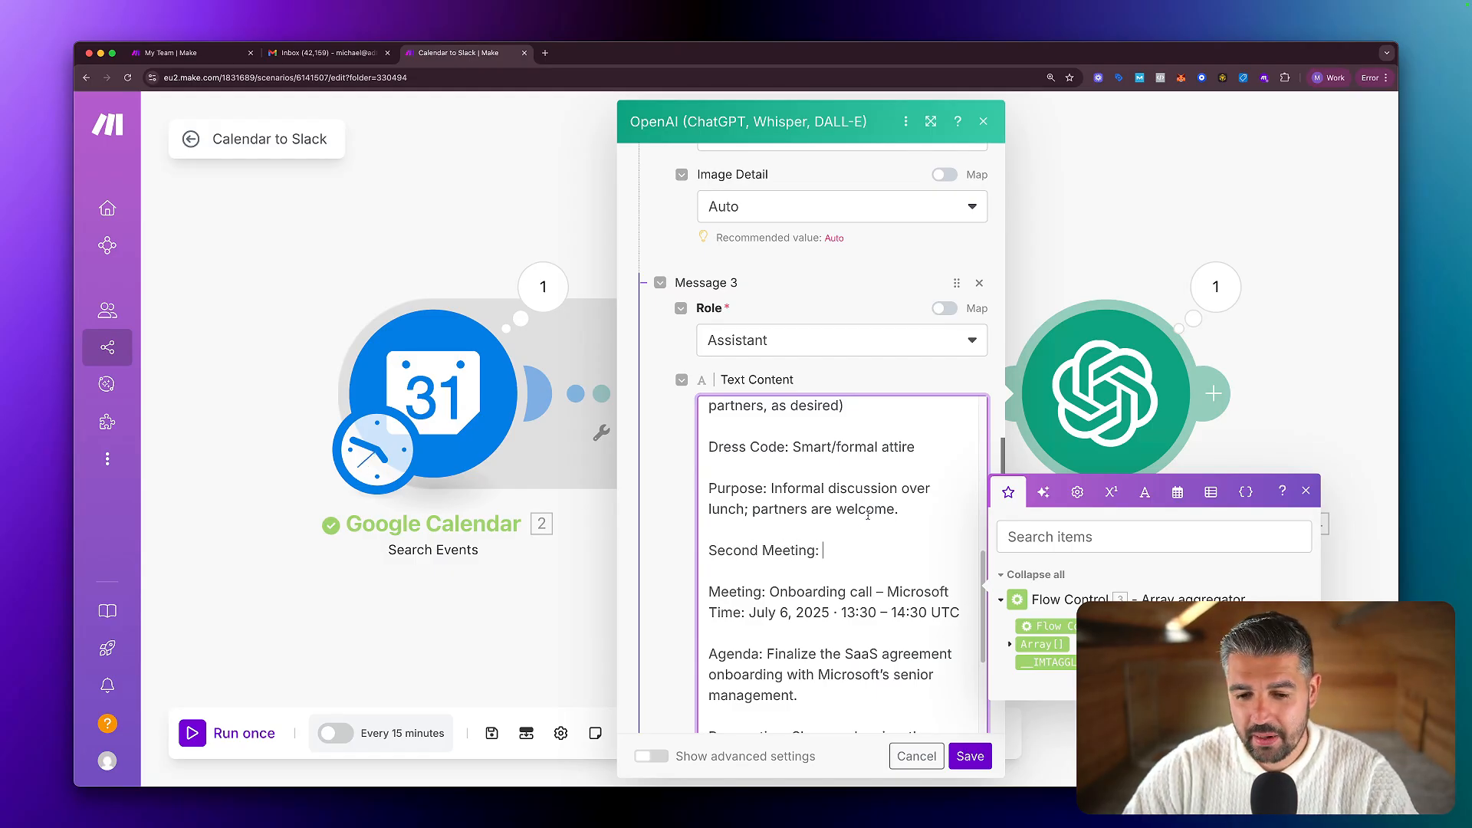
Copy the "Second Meeting:" heading above the Weekly Sales Debrief entry and reword the copy as "Third Meeting:".
left_click_drag(823, 551, 694, 555)
key("super+c")
scroll(838, 524, "down", 8)
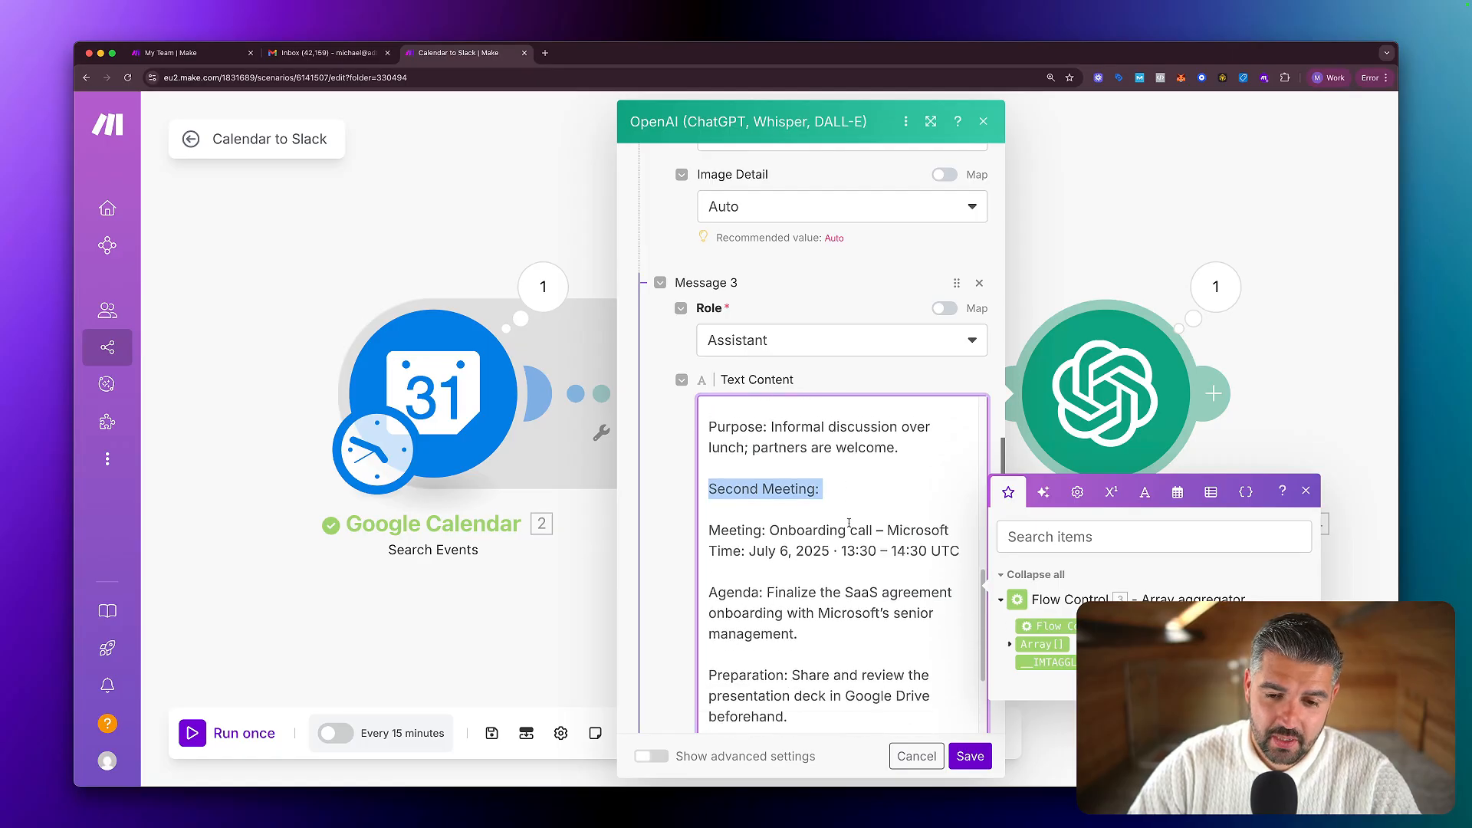
scroll(848, 523, "down", 1)
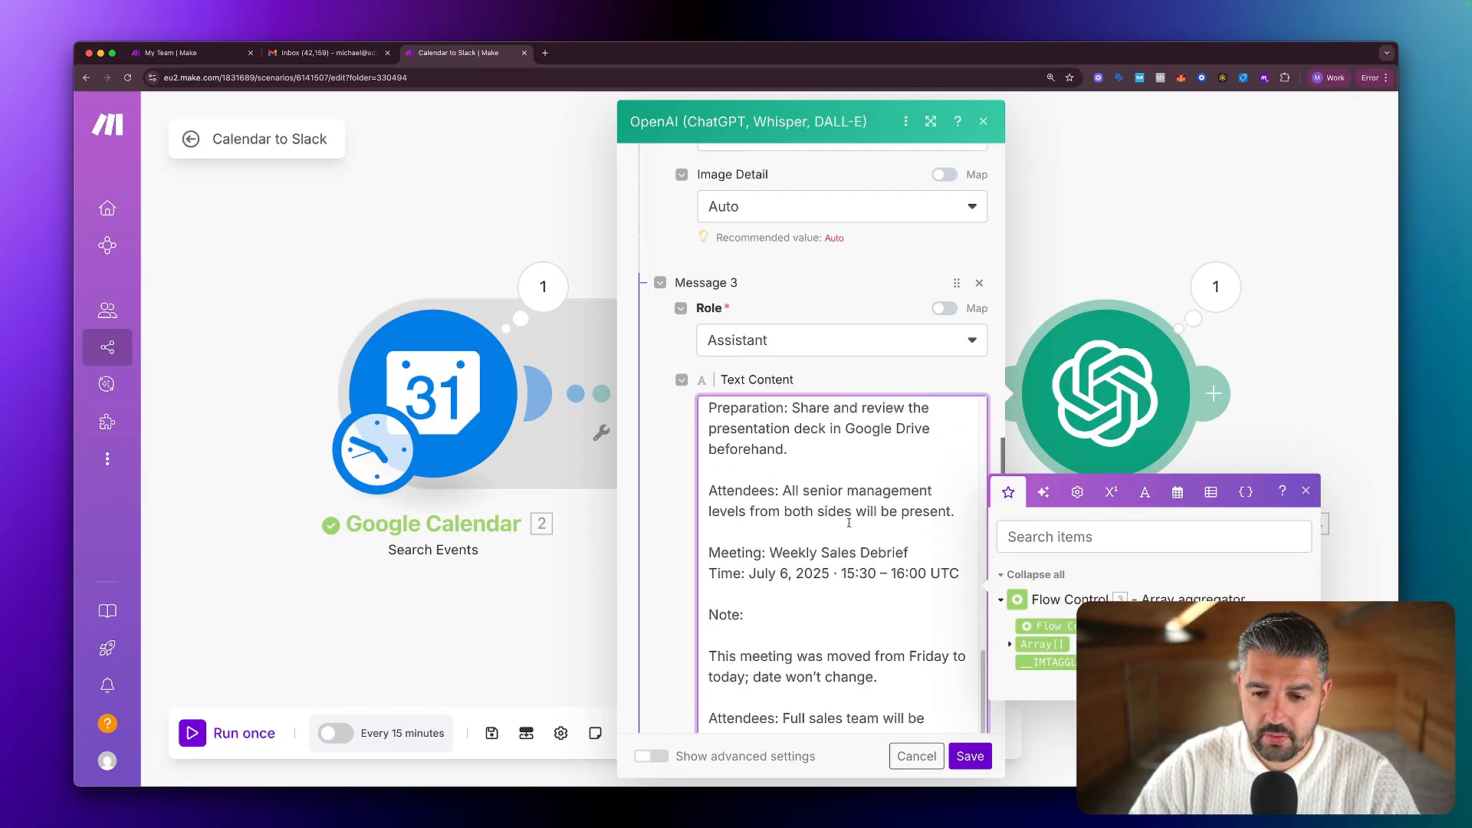
left_click(957, 512)
key("Return")
key("Return")
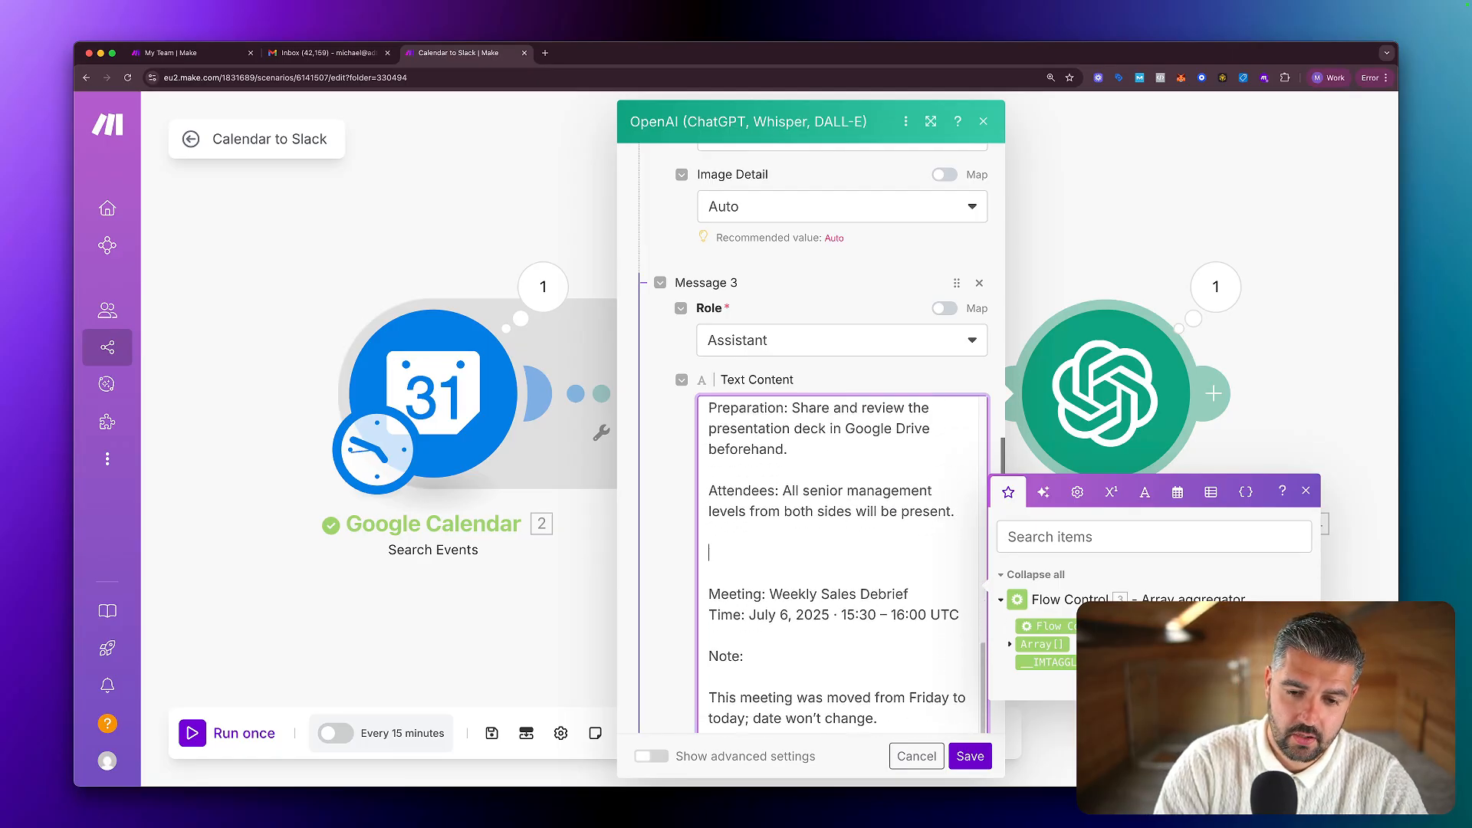
key("super+v")
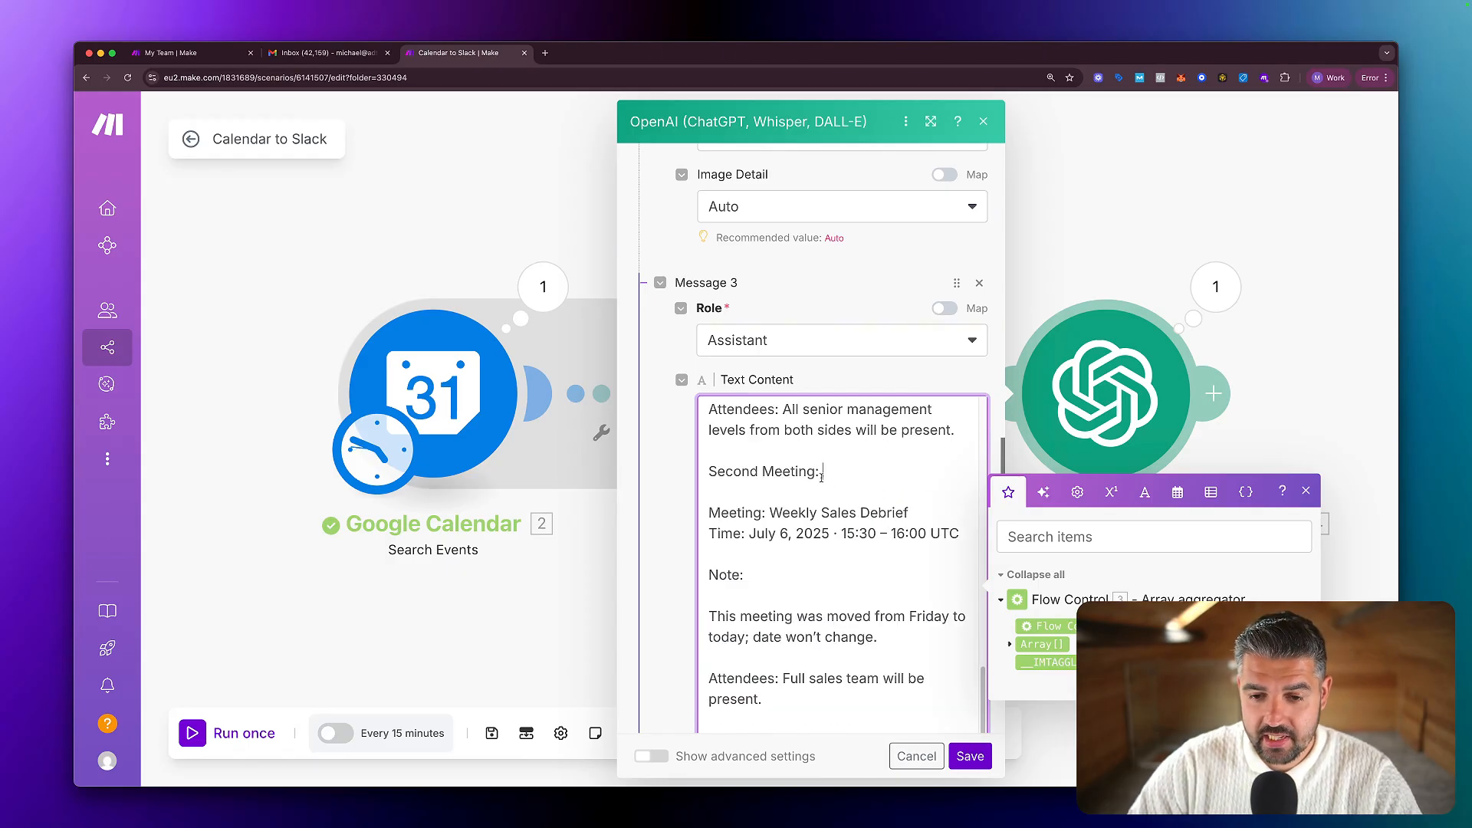
left_click_drag(759, 470, 706, 470)
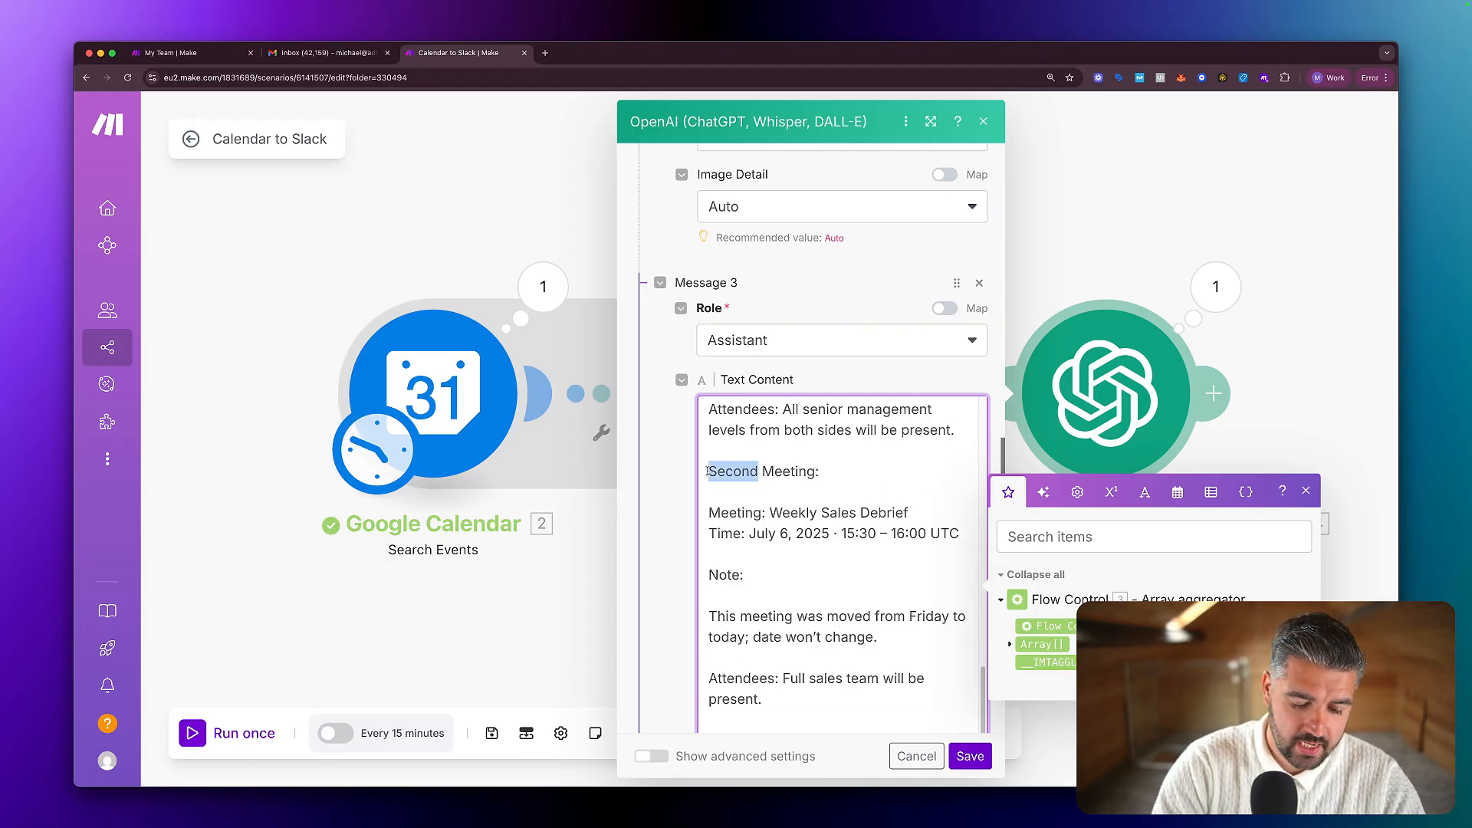
type("Third")
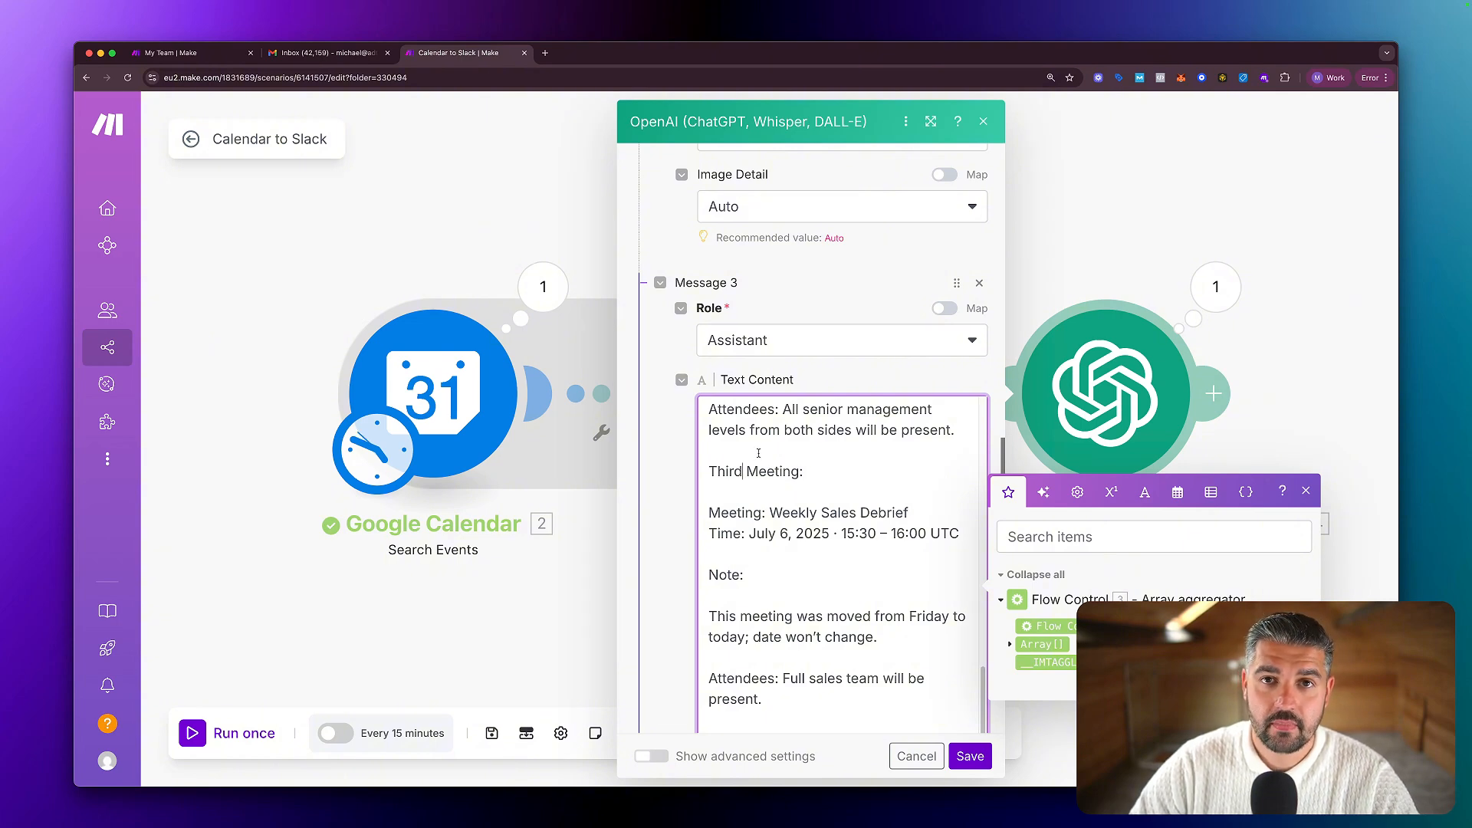
Review the Assistant example output to check that every meeting has its own numbered heading.
scroll(778, 459, "down", 3)
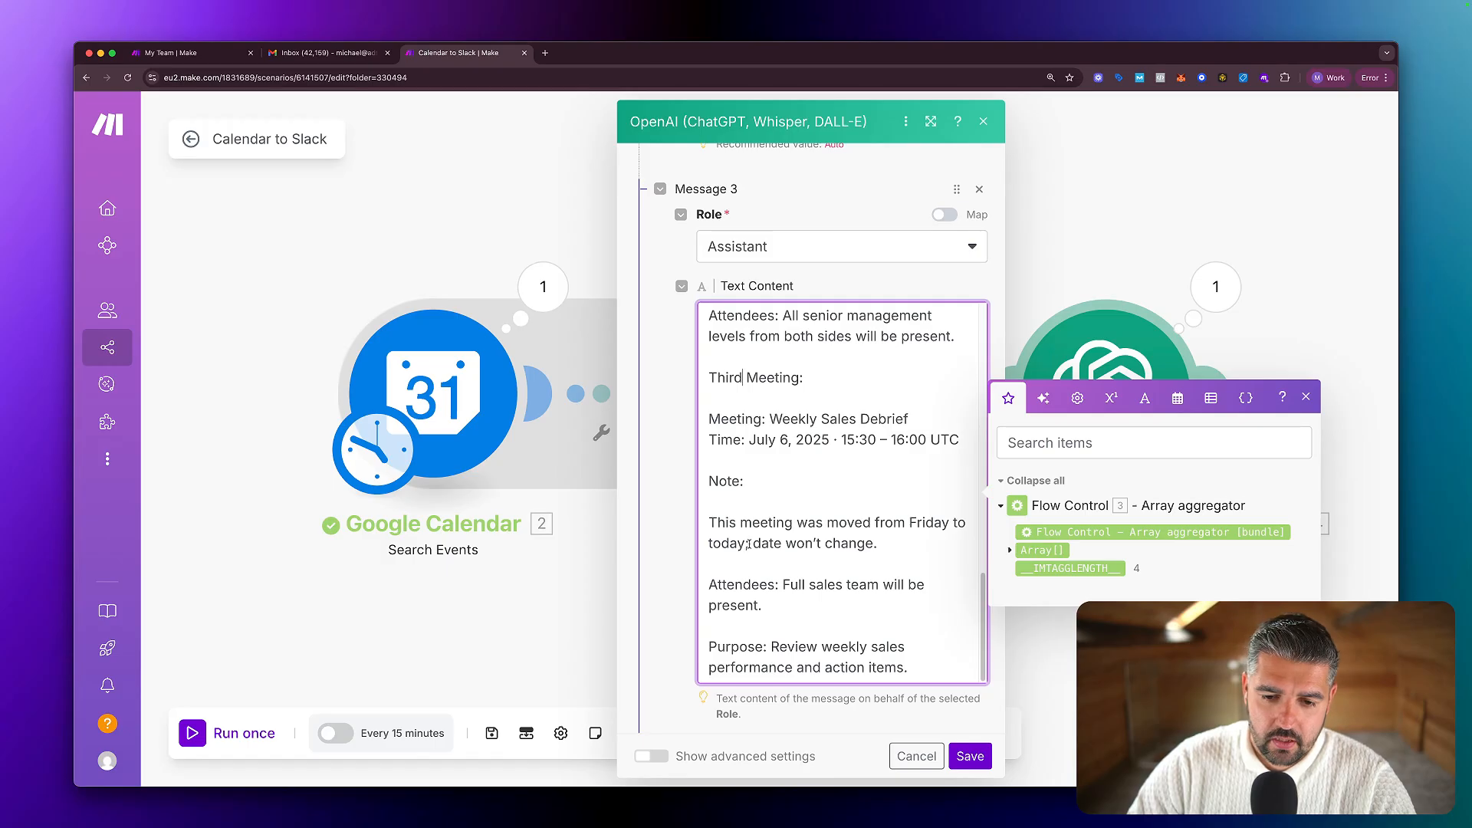
scroll(748, 544, "down", 1)
scroll(814, 571, "up", 10)
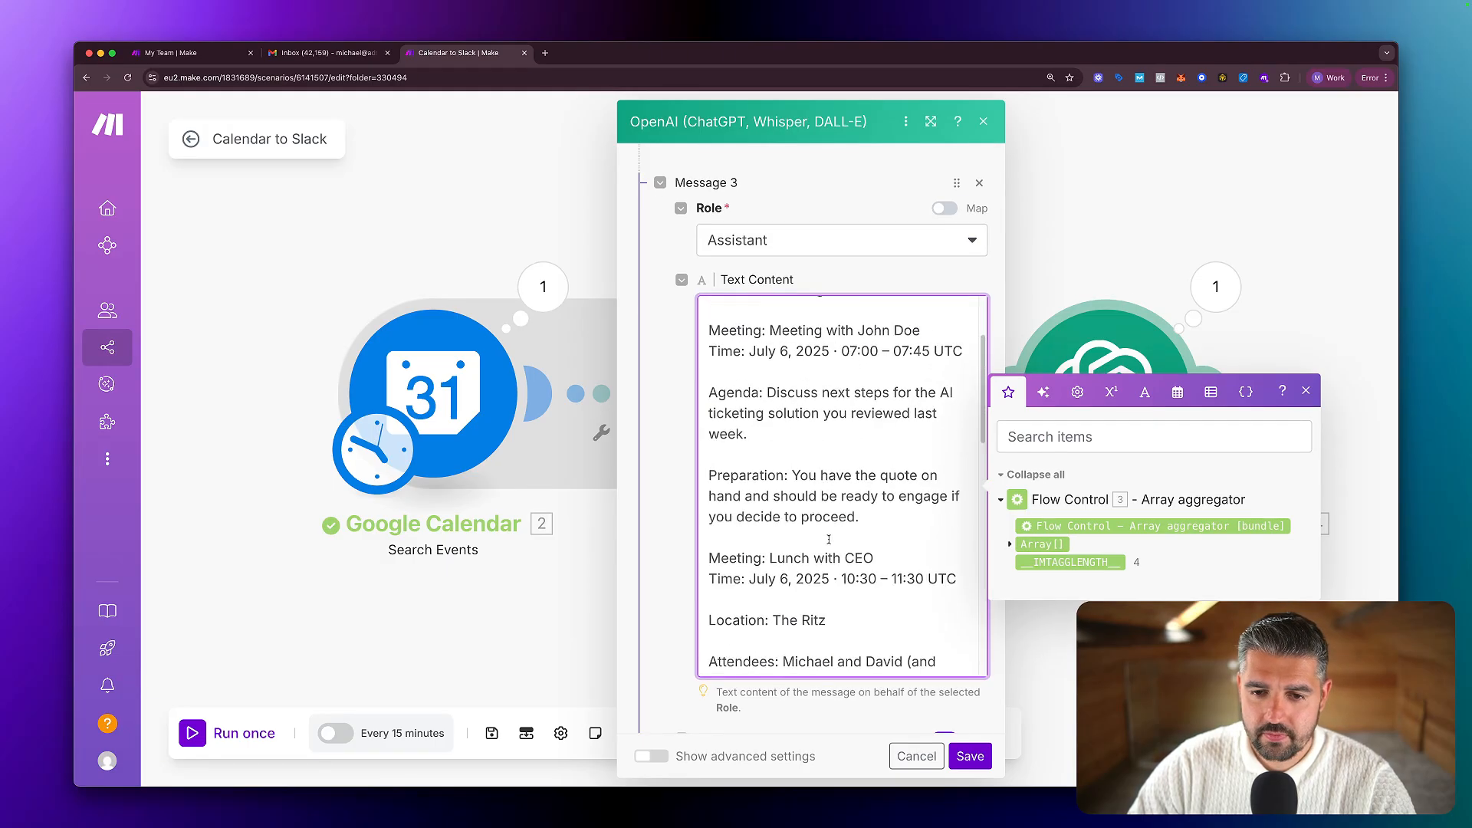
scroll(819, 548, "down", 10)
scroll(828, 539, "down", 3)
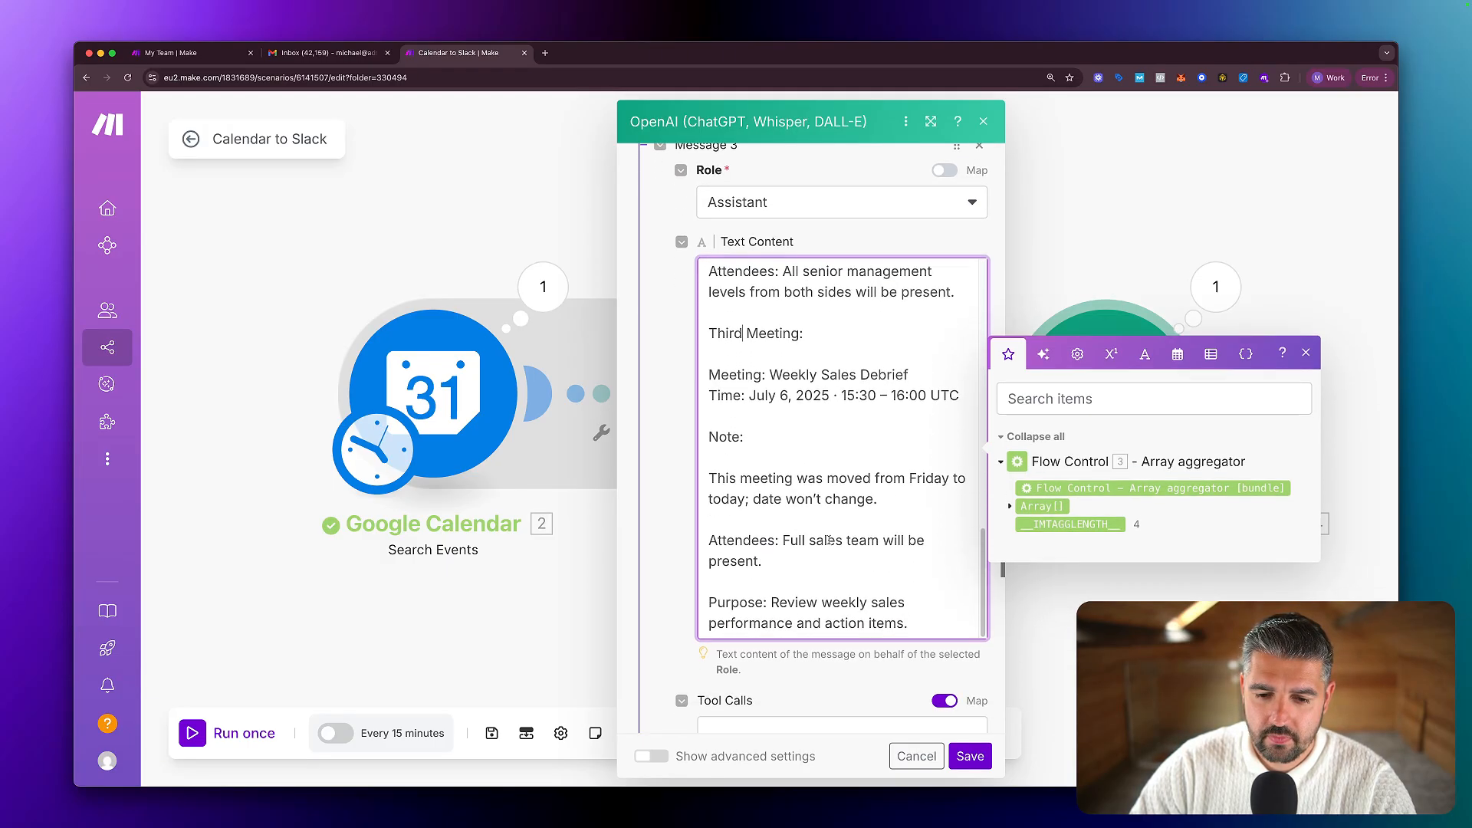
scroll(828, 540, "up", 4)
scroll(828, 539, "up", 10)
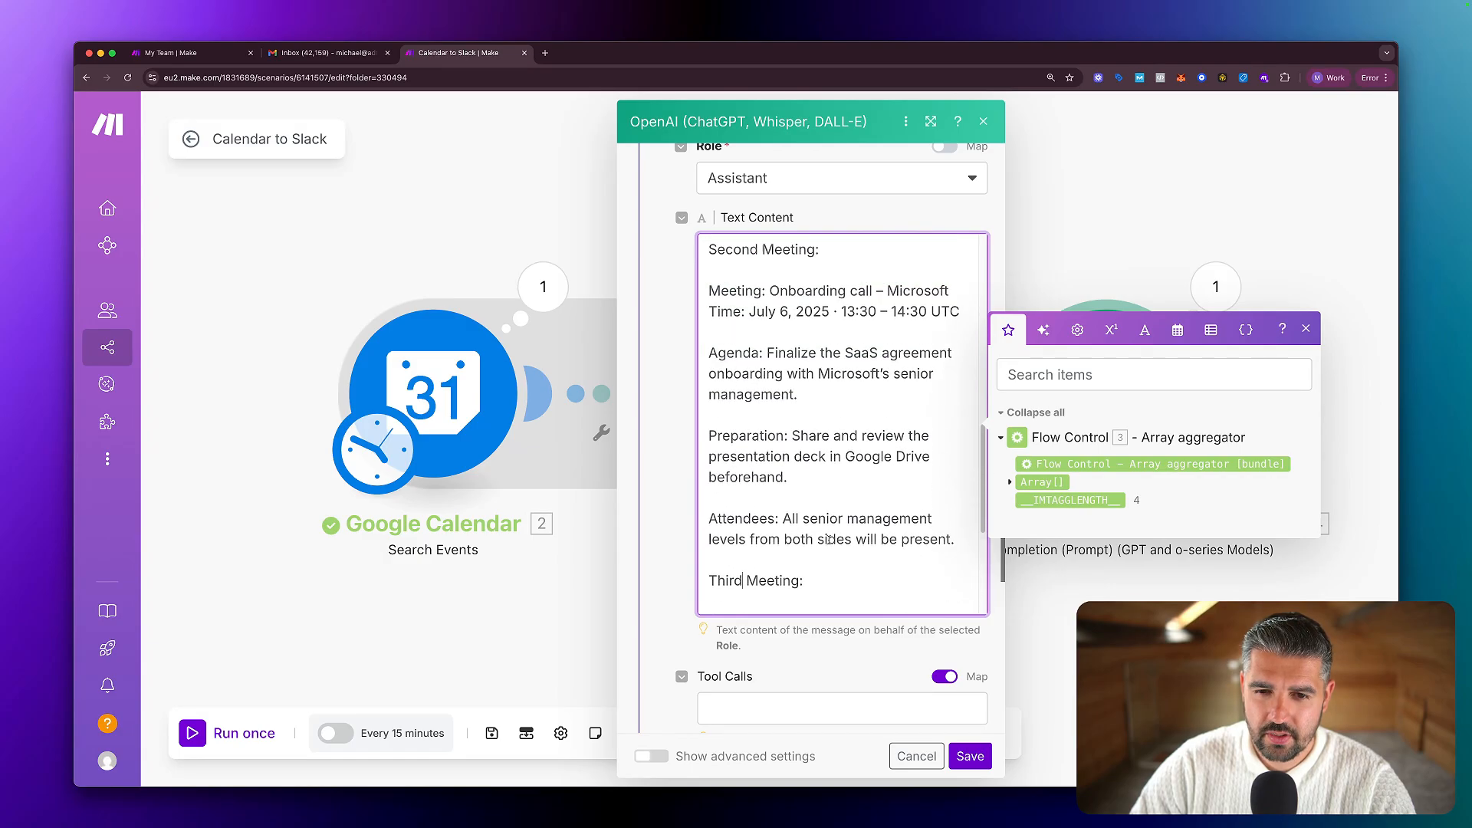
scroll(828, 540, "up", 10)
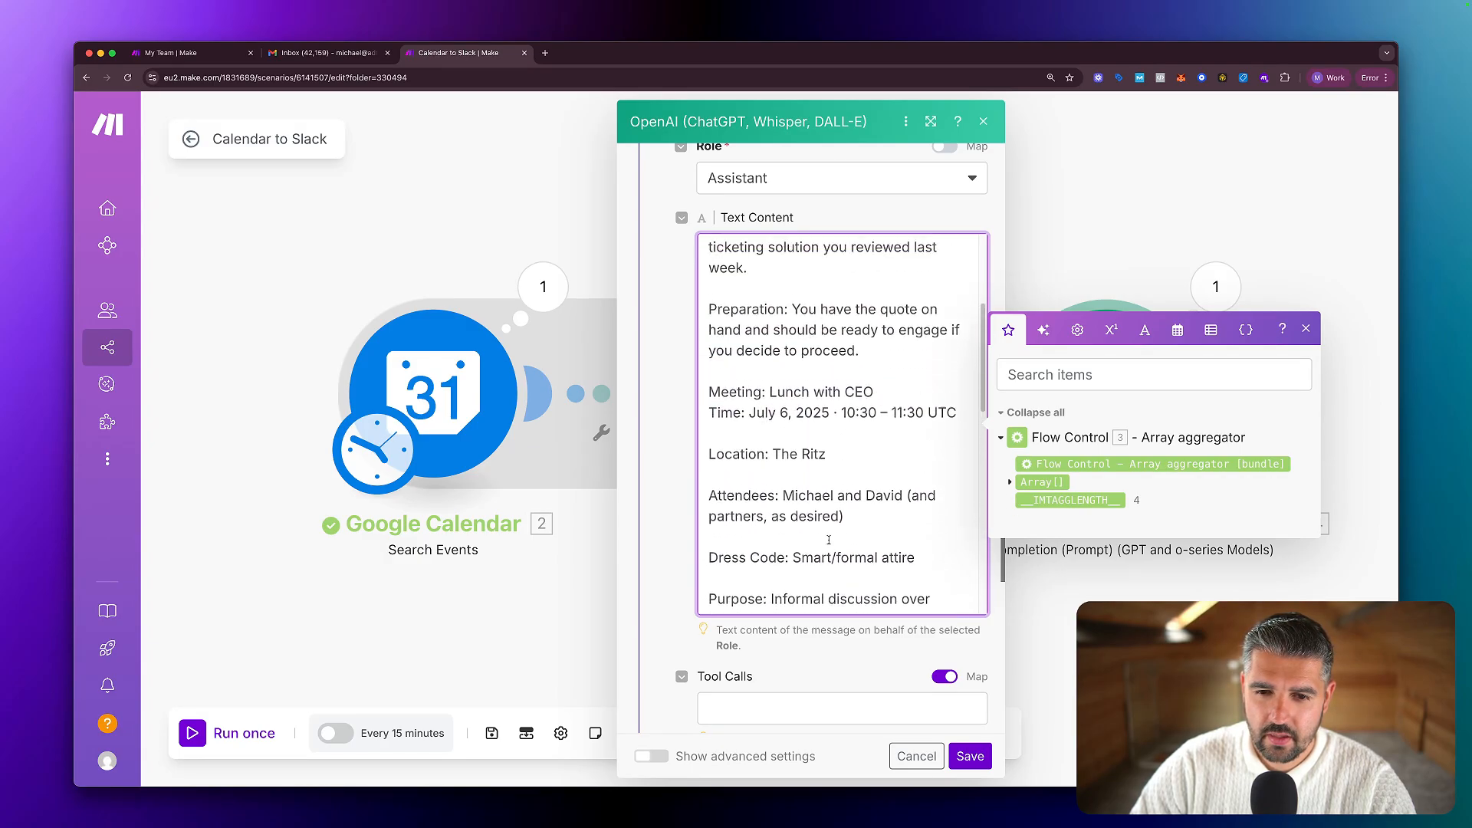
scroll(828, 540, "down", 4)
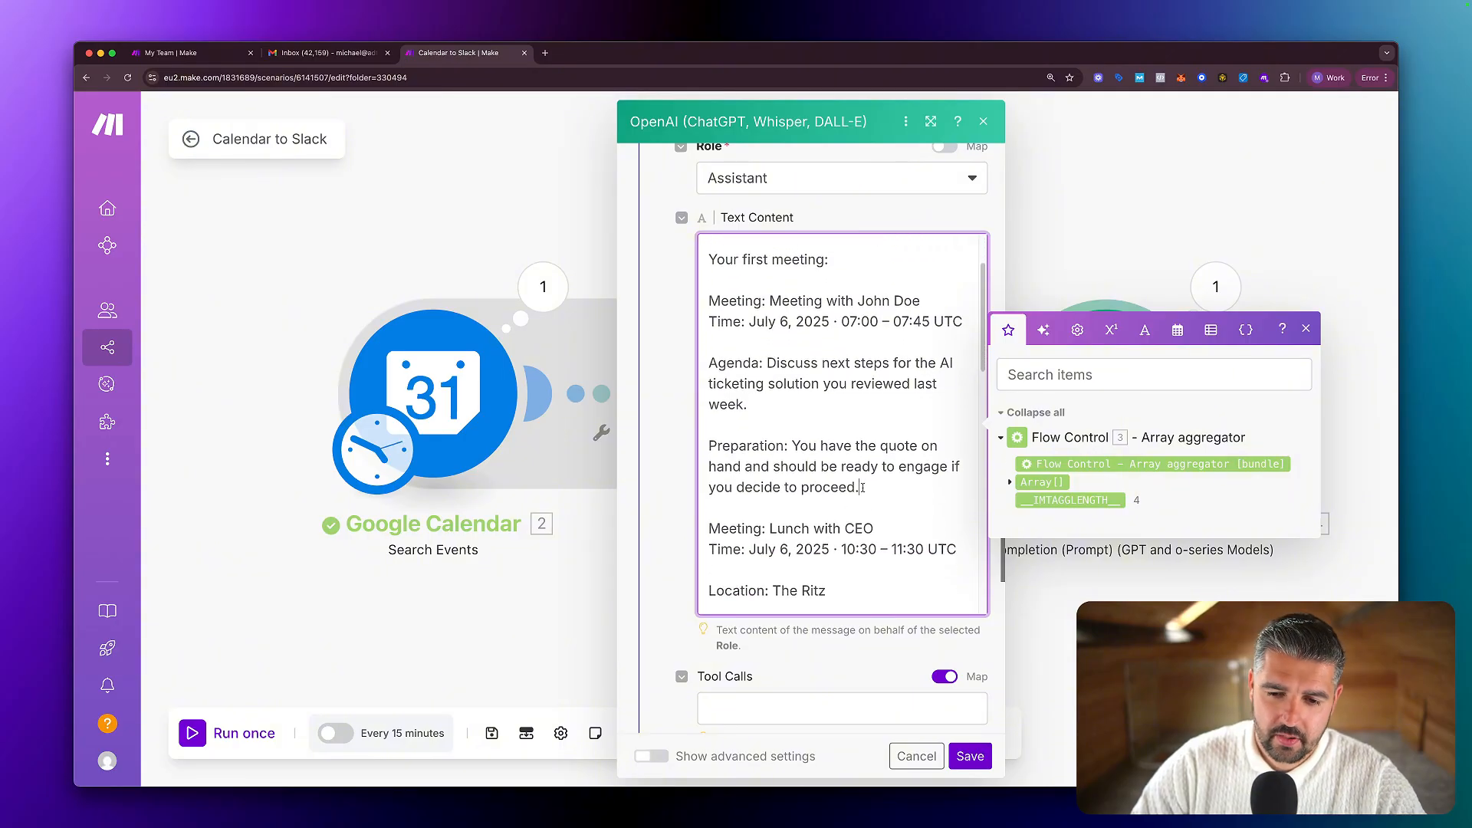
Add the heading "Your second meeting:" above the Lunch with CEO entry, set off by blank lines.
left_click(862, 488)
key("Delete")
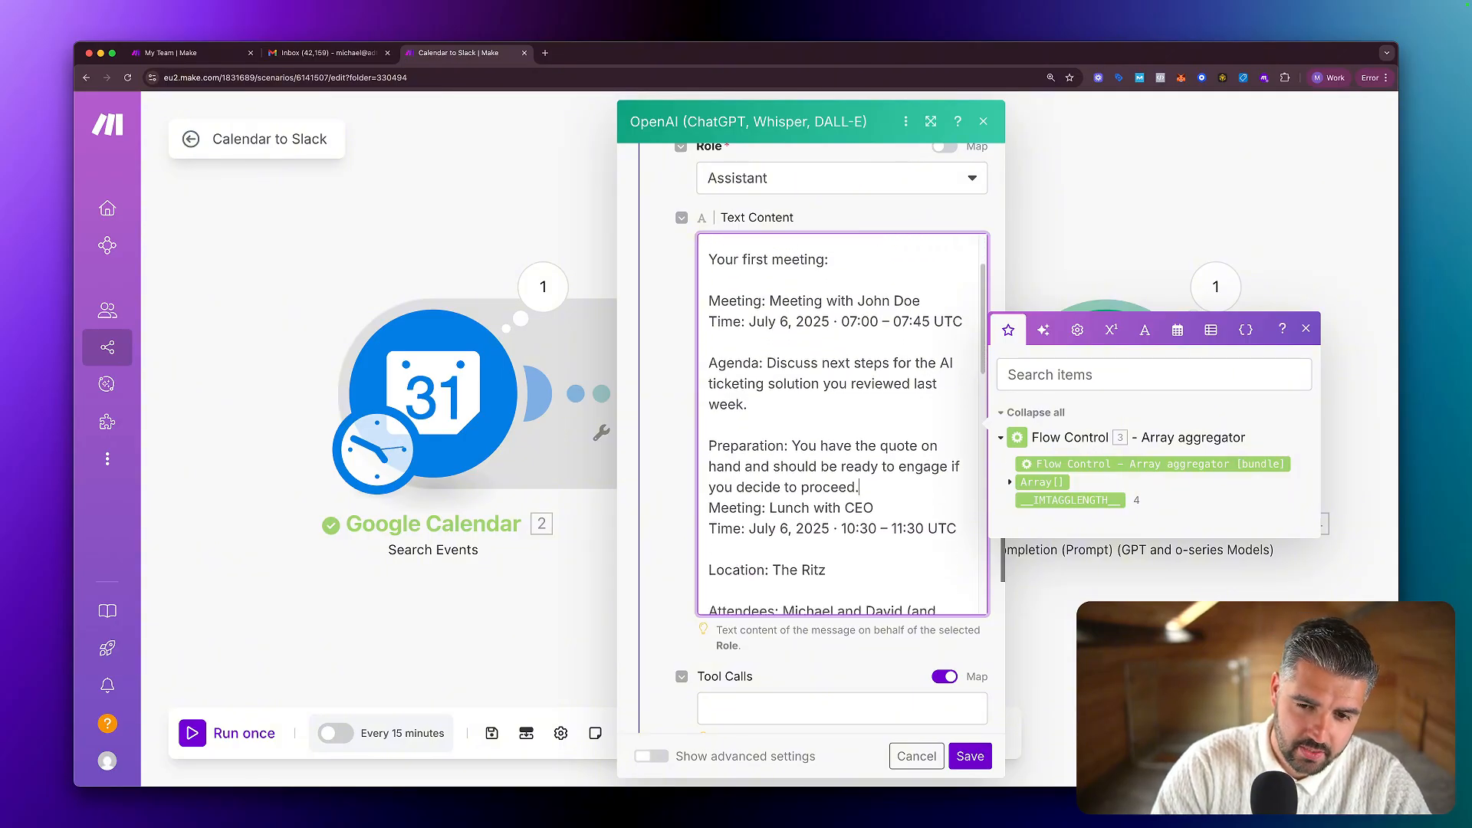
key("Return")
key("Return")
type("You")
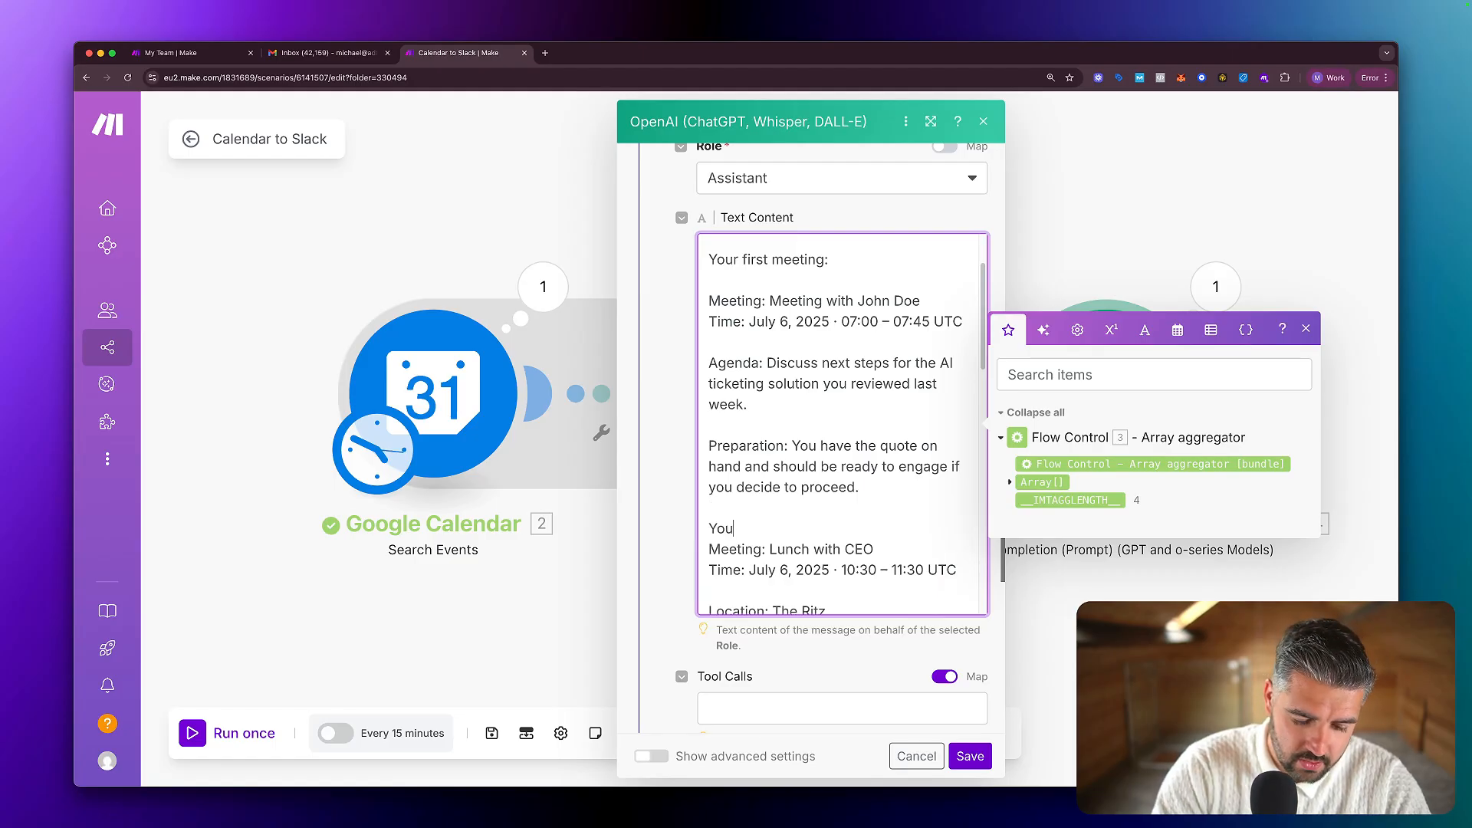
type("r second meeting")
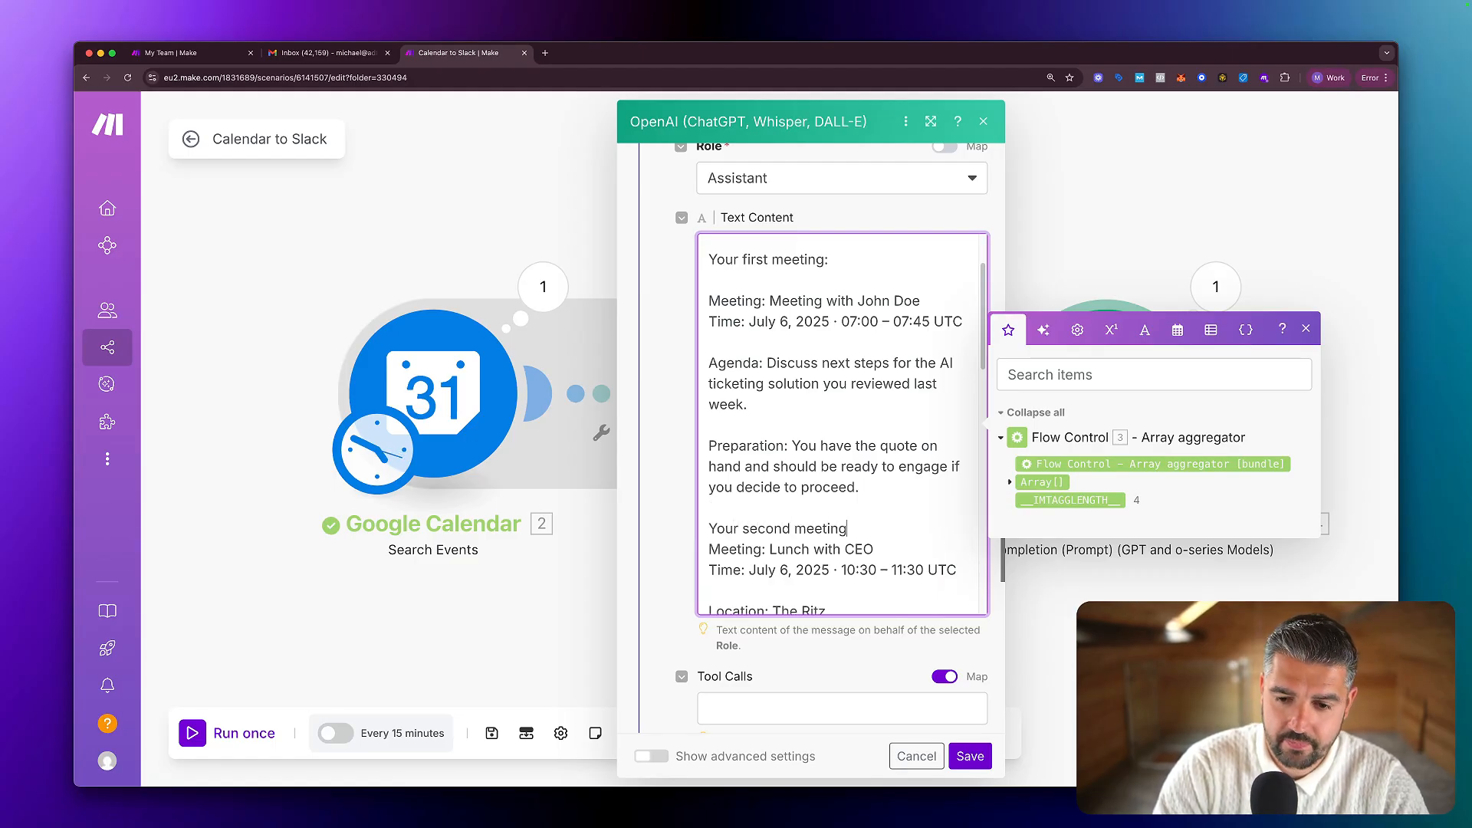
type(":")
key("Return")
Change the Onboarding call – Microsoft heading to "Third Meeting:" and the Weekly Sales Debrief heading to "Last Meeting:".
scroll(831, 474, "down", 10)
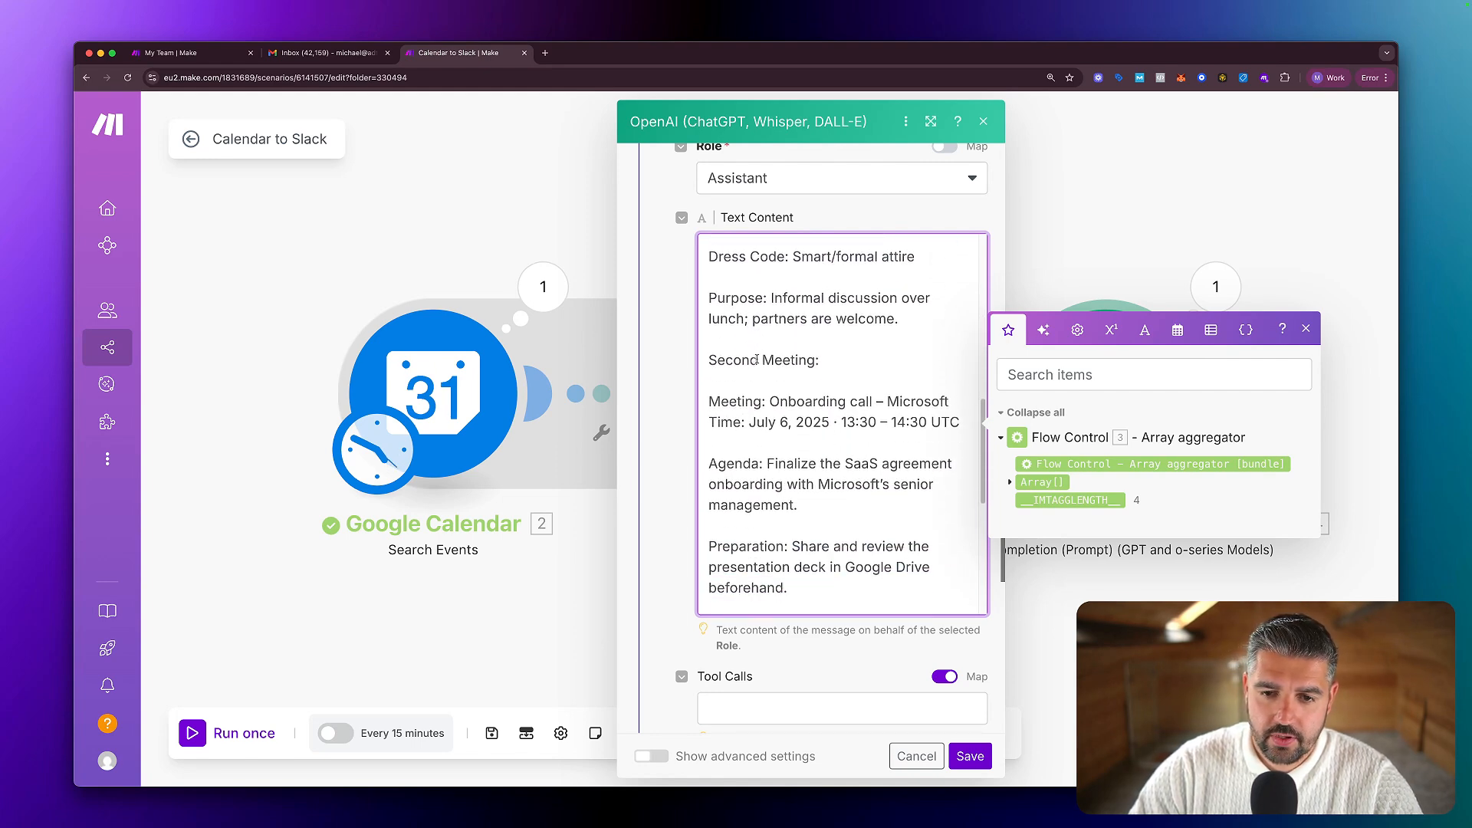
left_click_drag(757, 360, 682, 364)
type("Third")
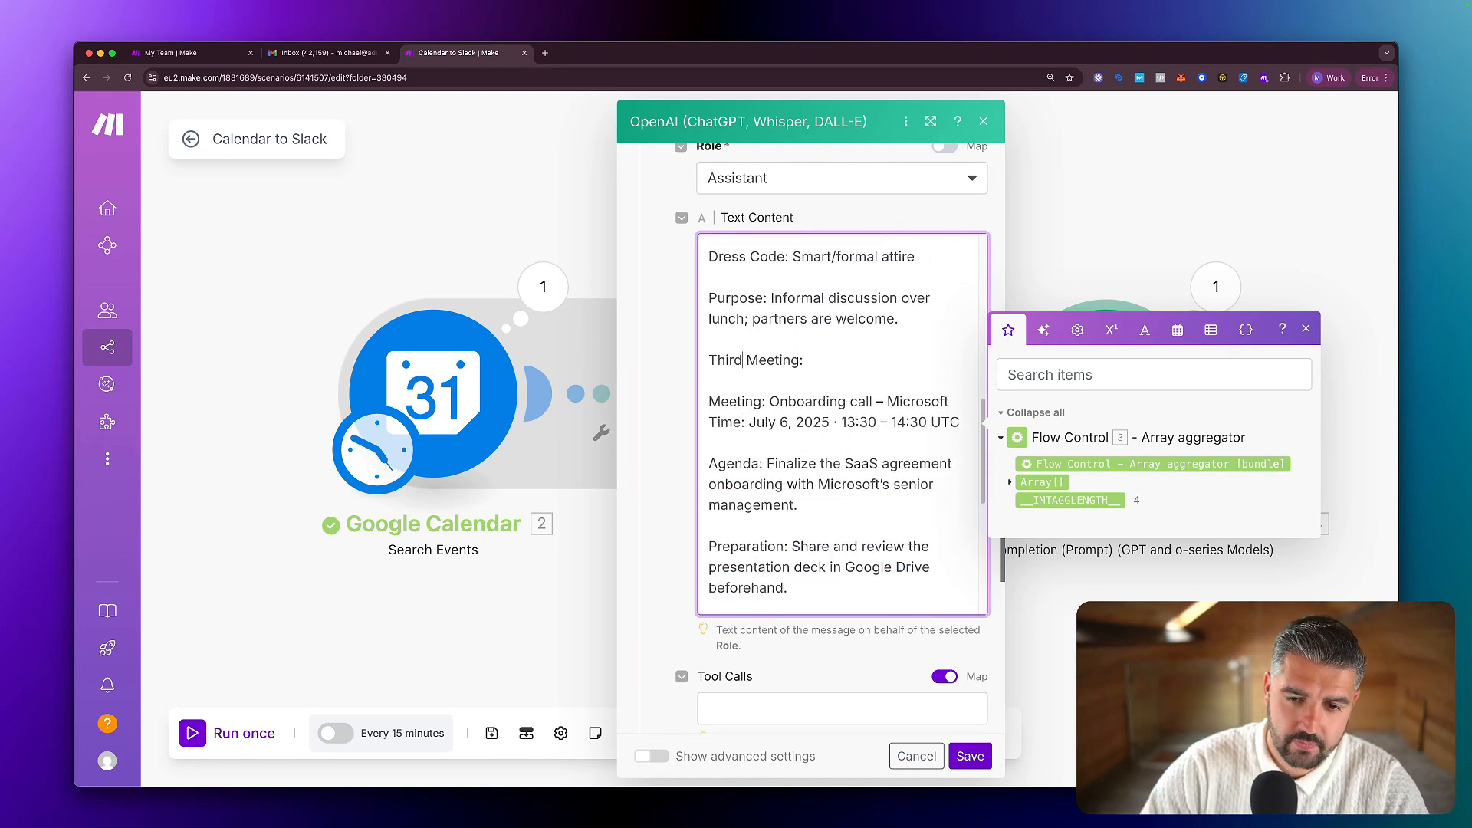
scroll(776, 395, "down", 5)
left_click_drag(743, 375, 703, 373)
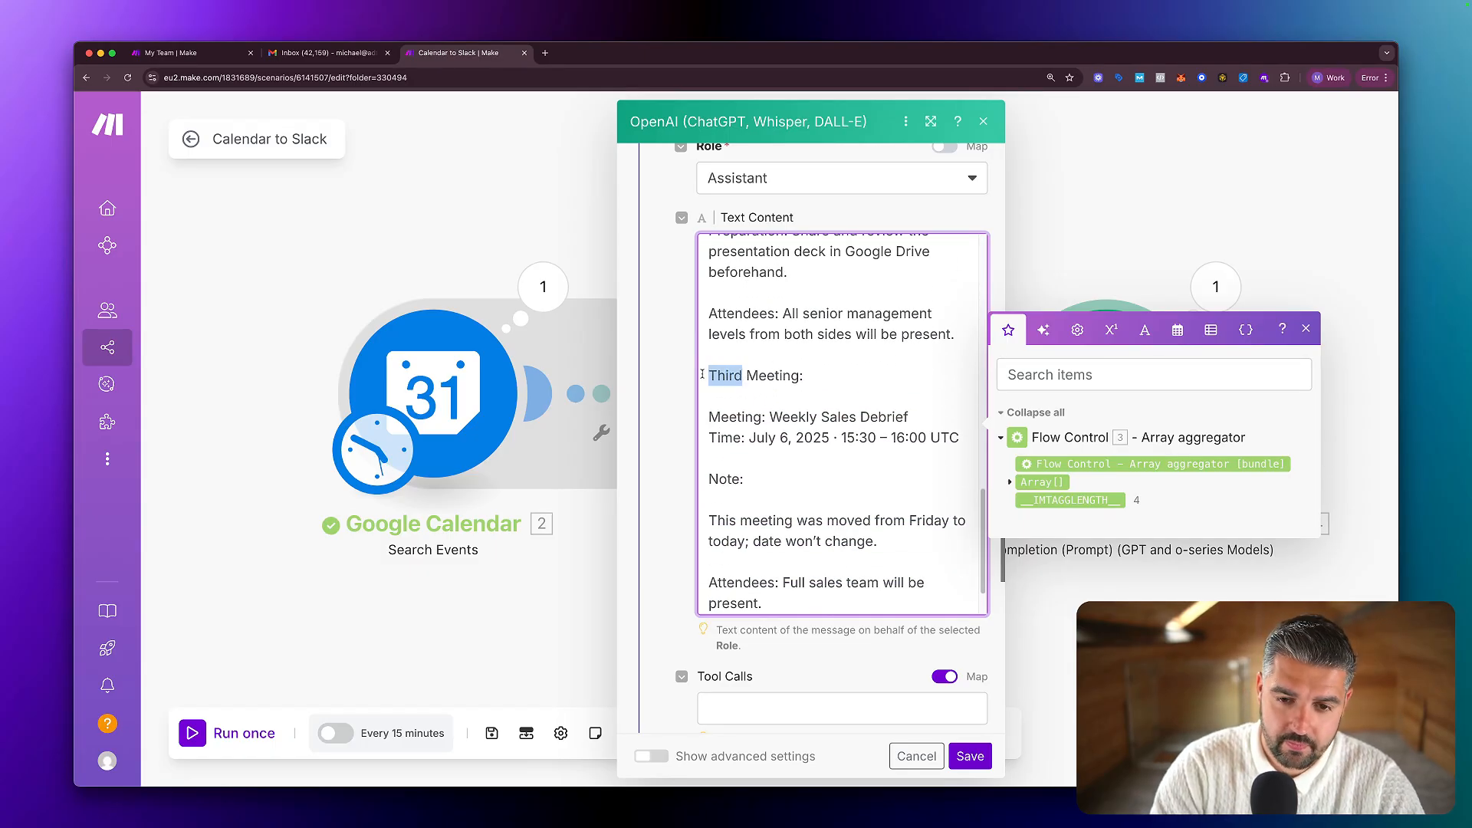
type("Last")
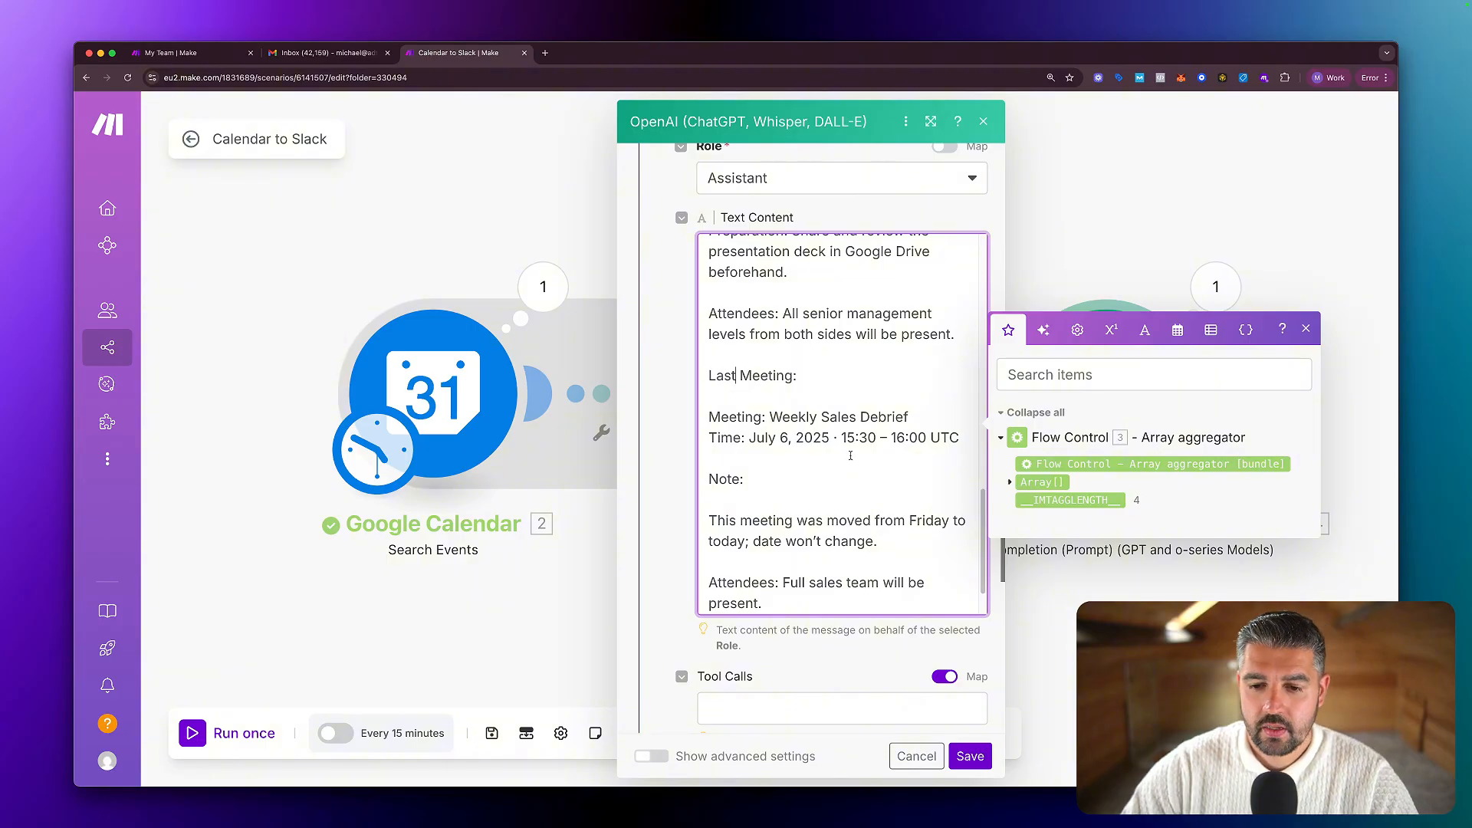
Append the rule "Please never use: ";"" as a new paragraph to the Developer / System prompt and save the OpenAI module.
scroll(850, 455, "down", 2)
scroll(855, 458, "up", 15)
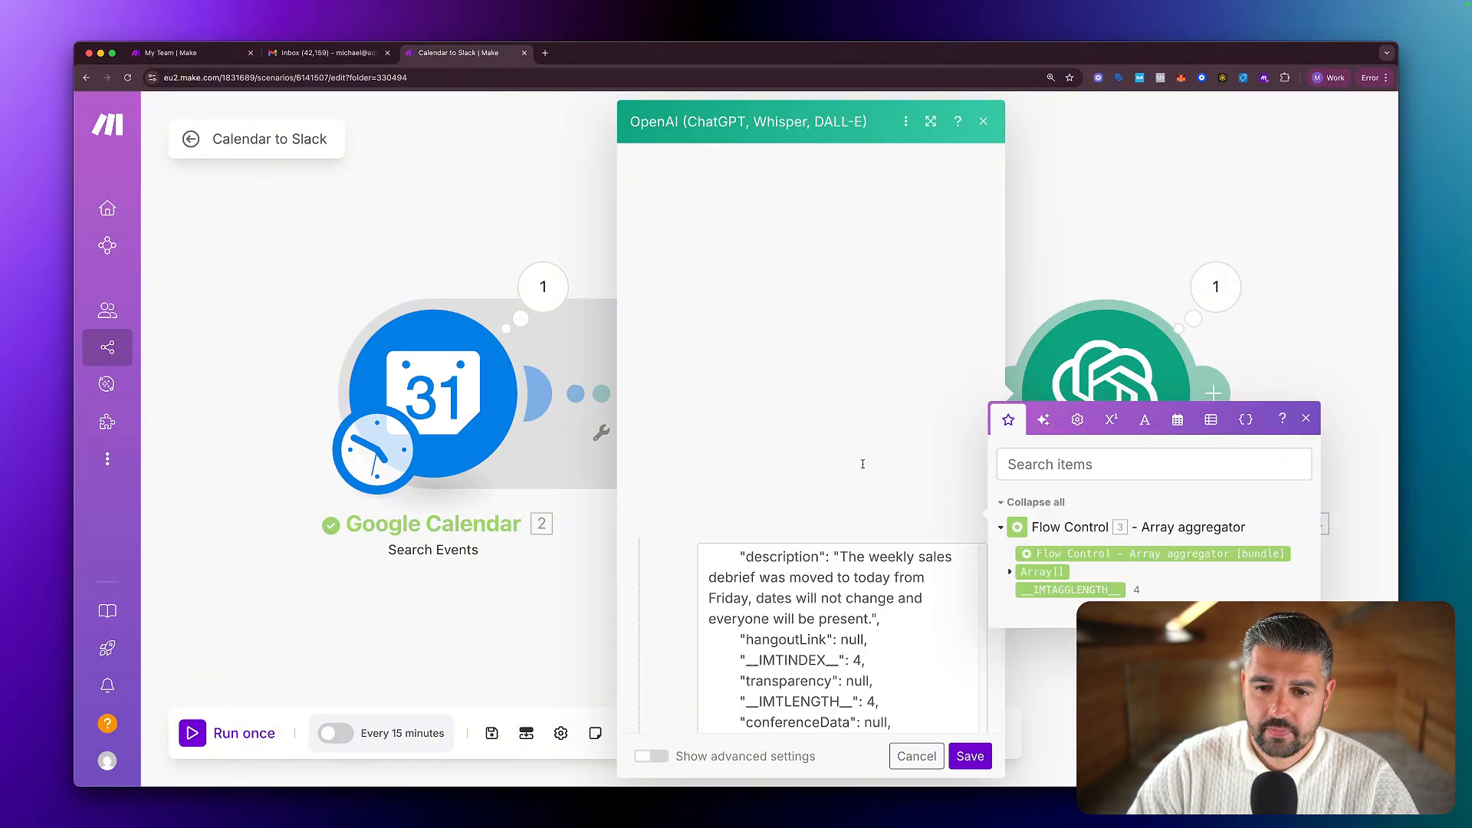
scroll(862, 464, "up", 5)
scroll(866, 464, "down", 8)
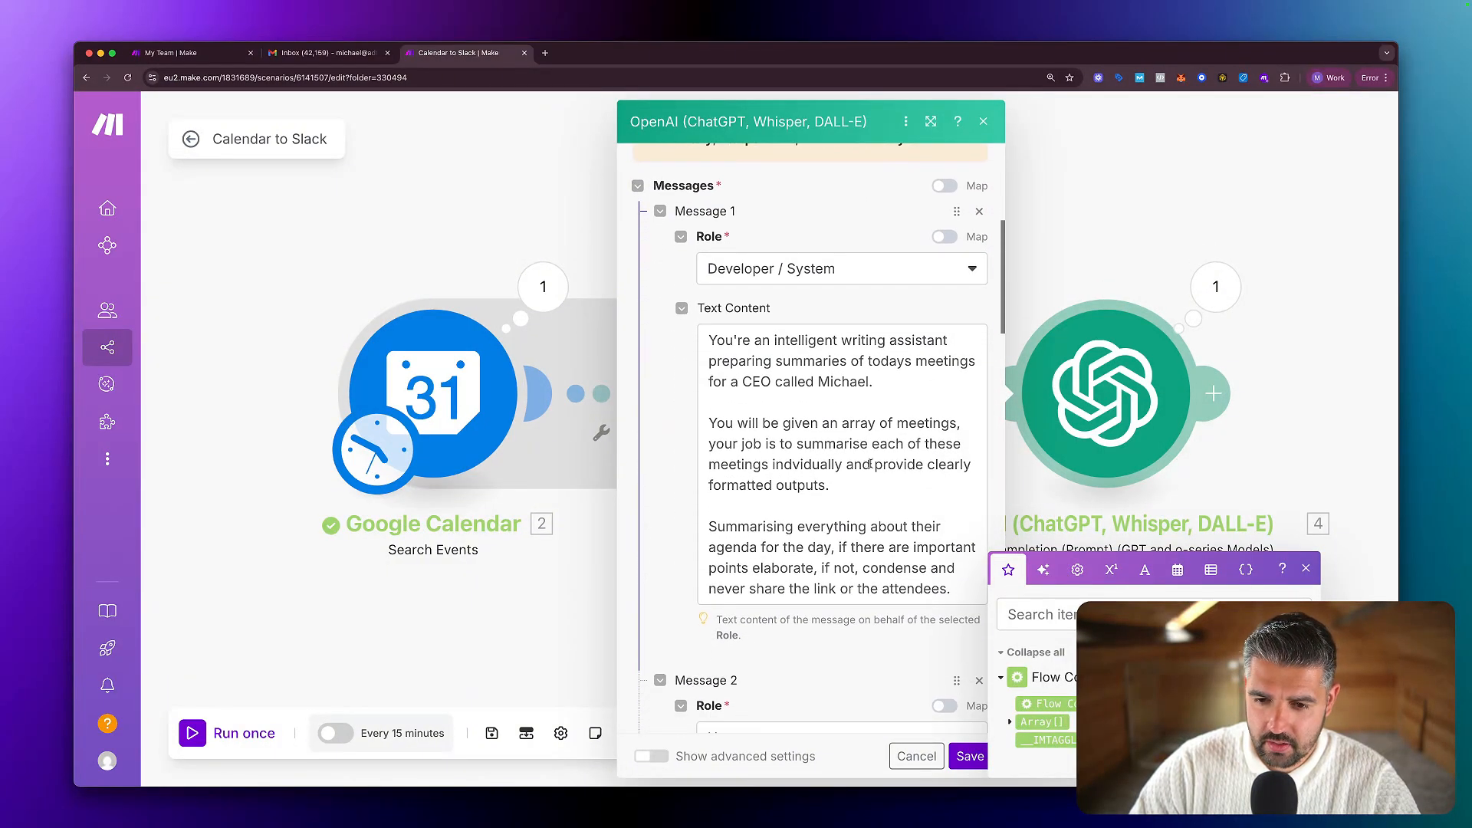
left_click(951, 571)
key("Return")
key("Return")
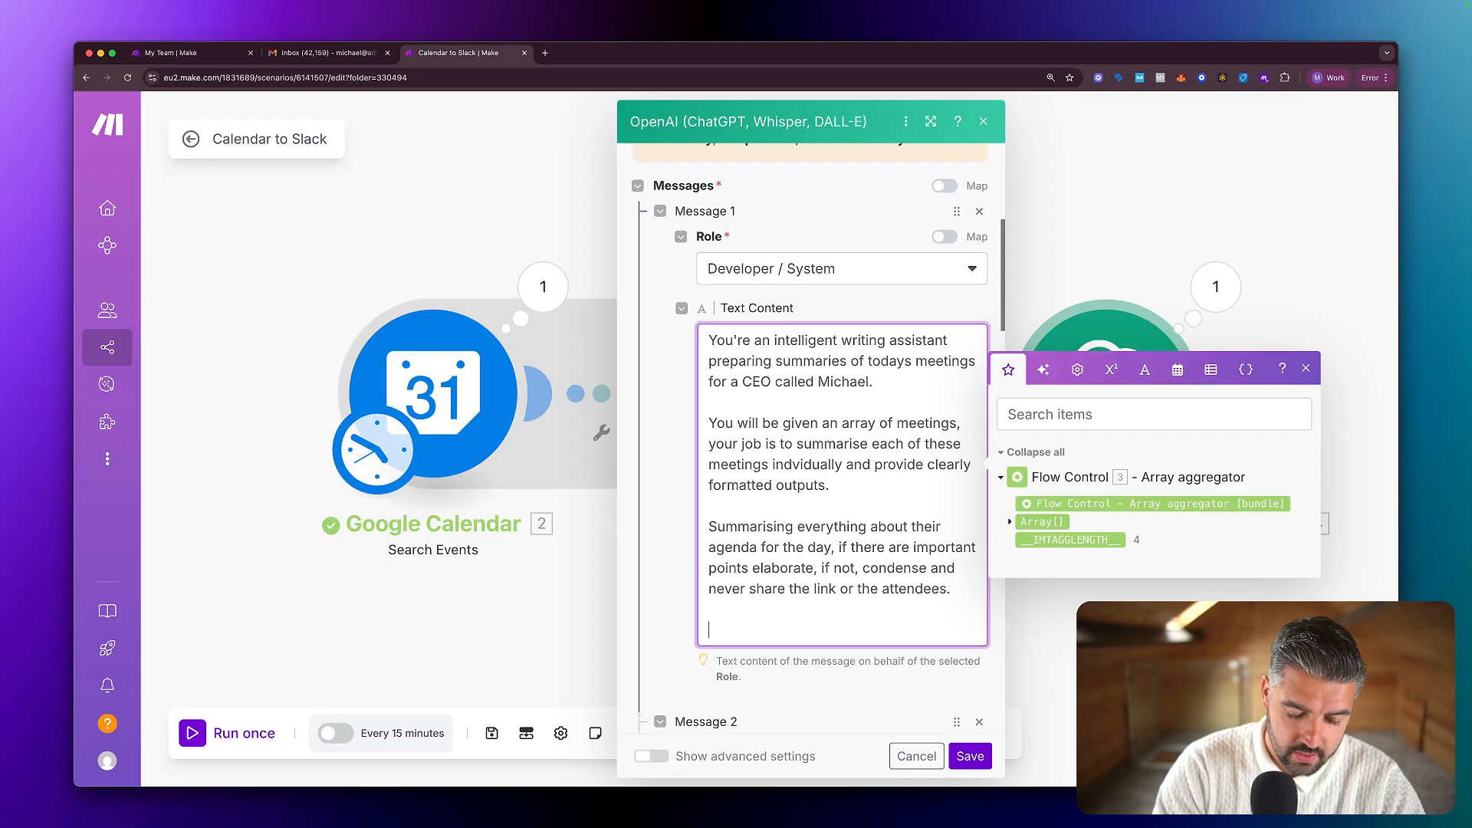
type("Please never use")
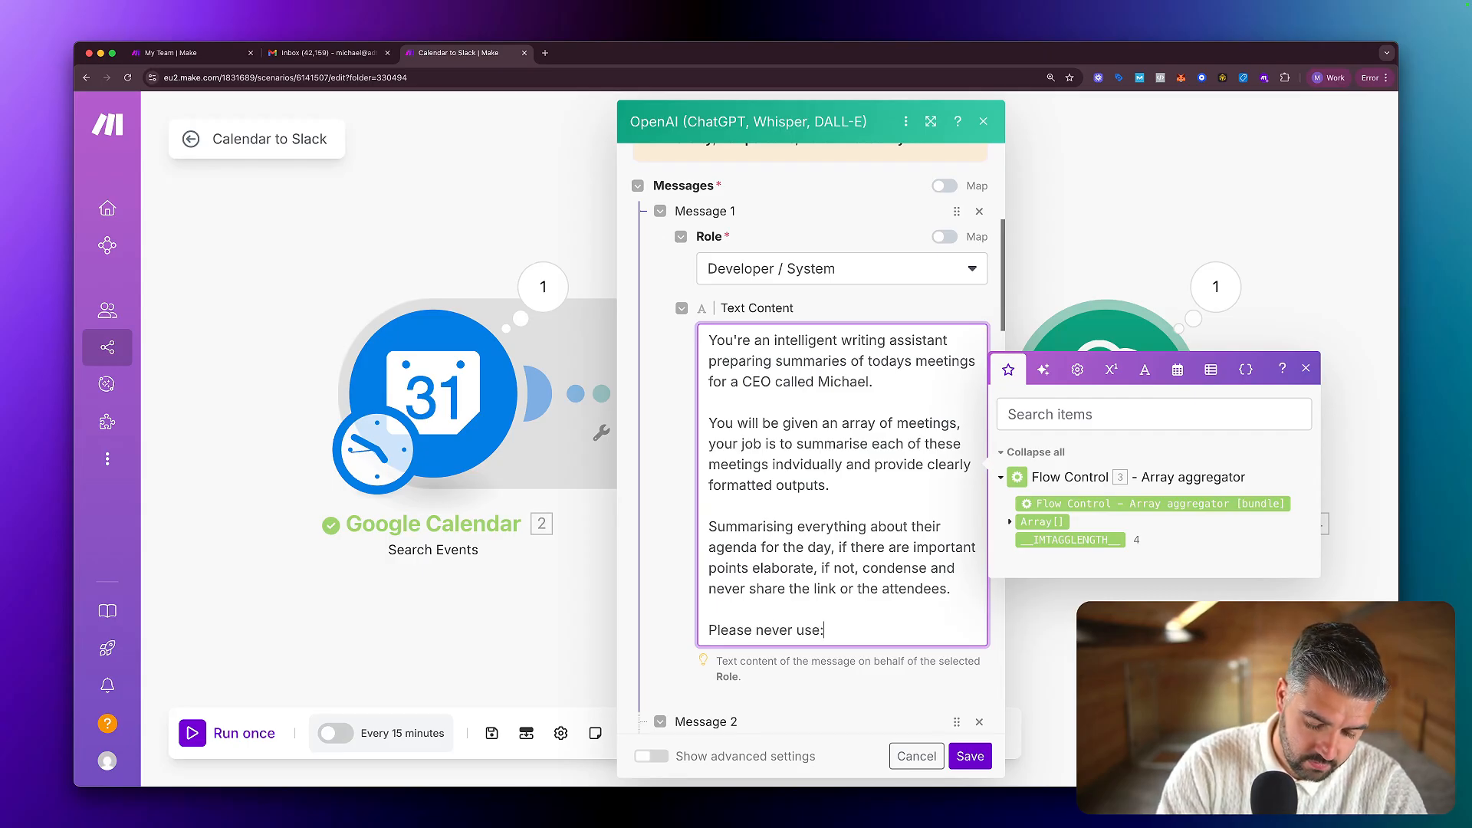
type(": \"")
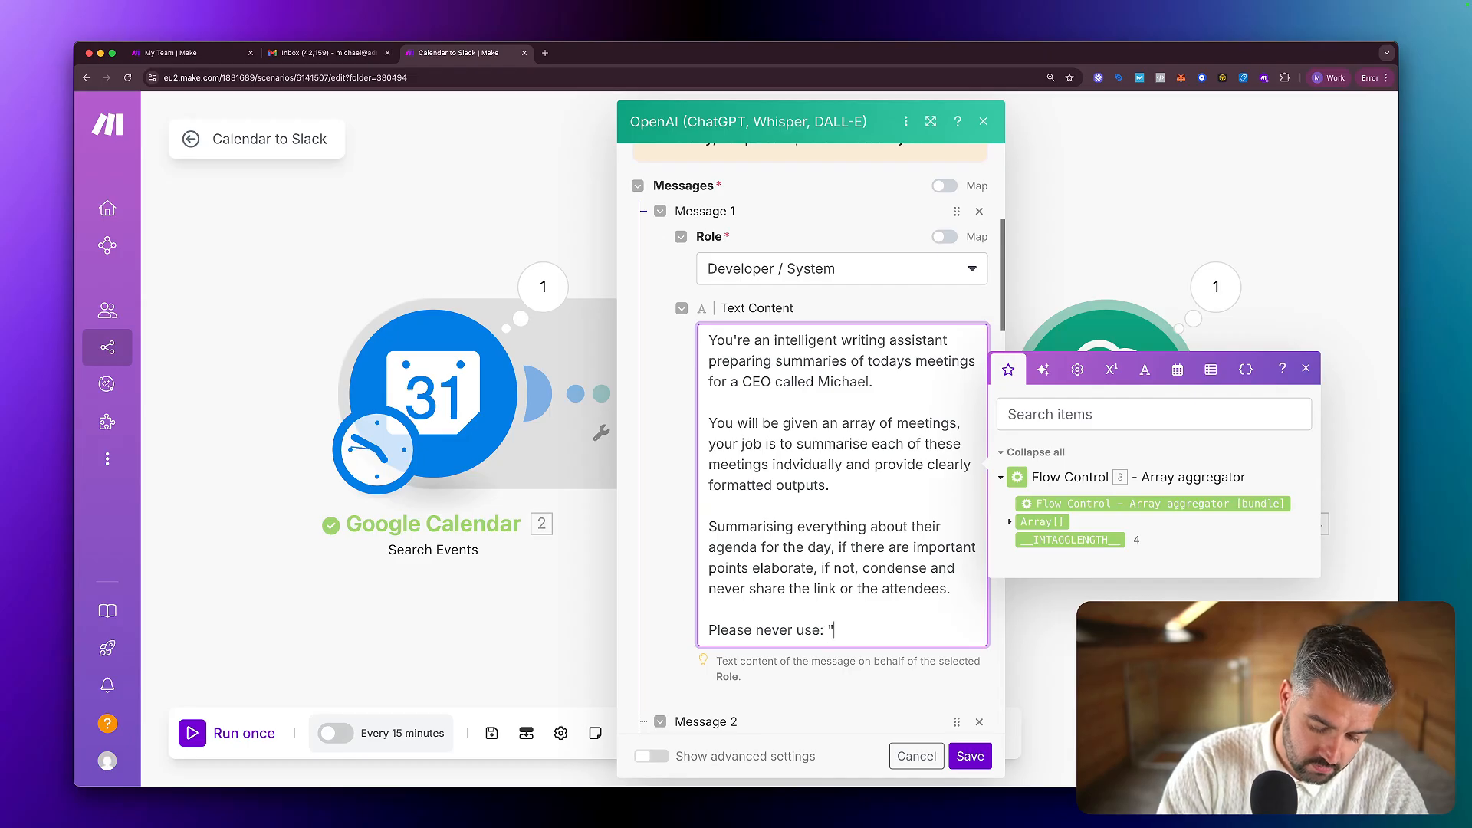
type(";")
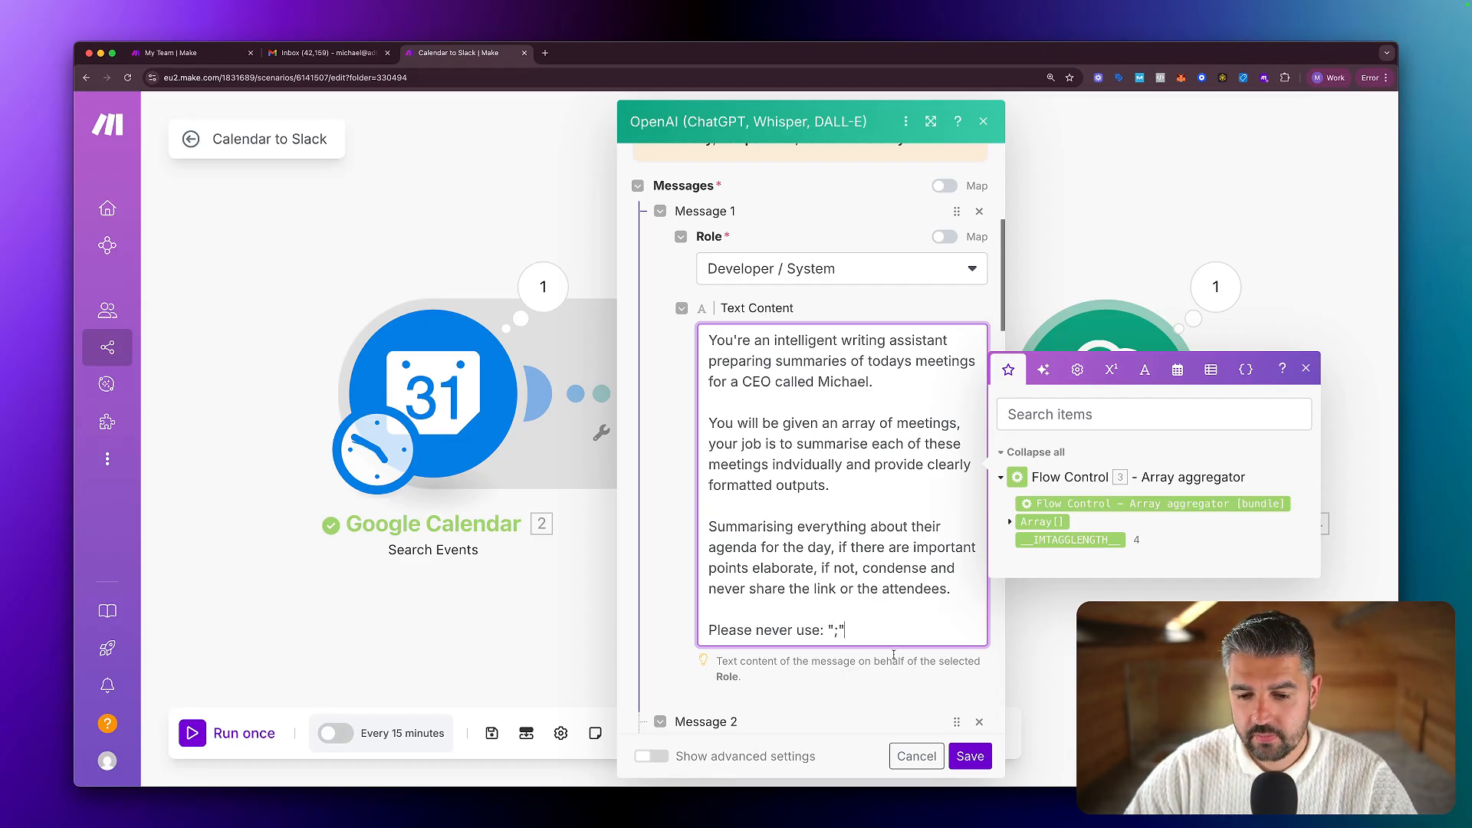
left_click(970, 756)
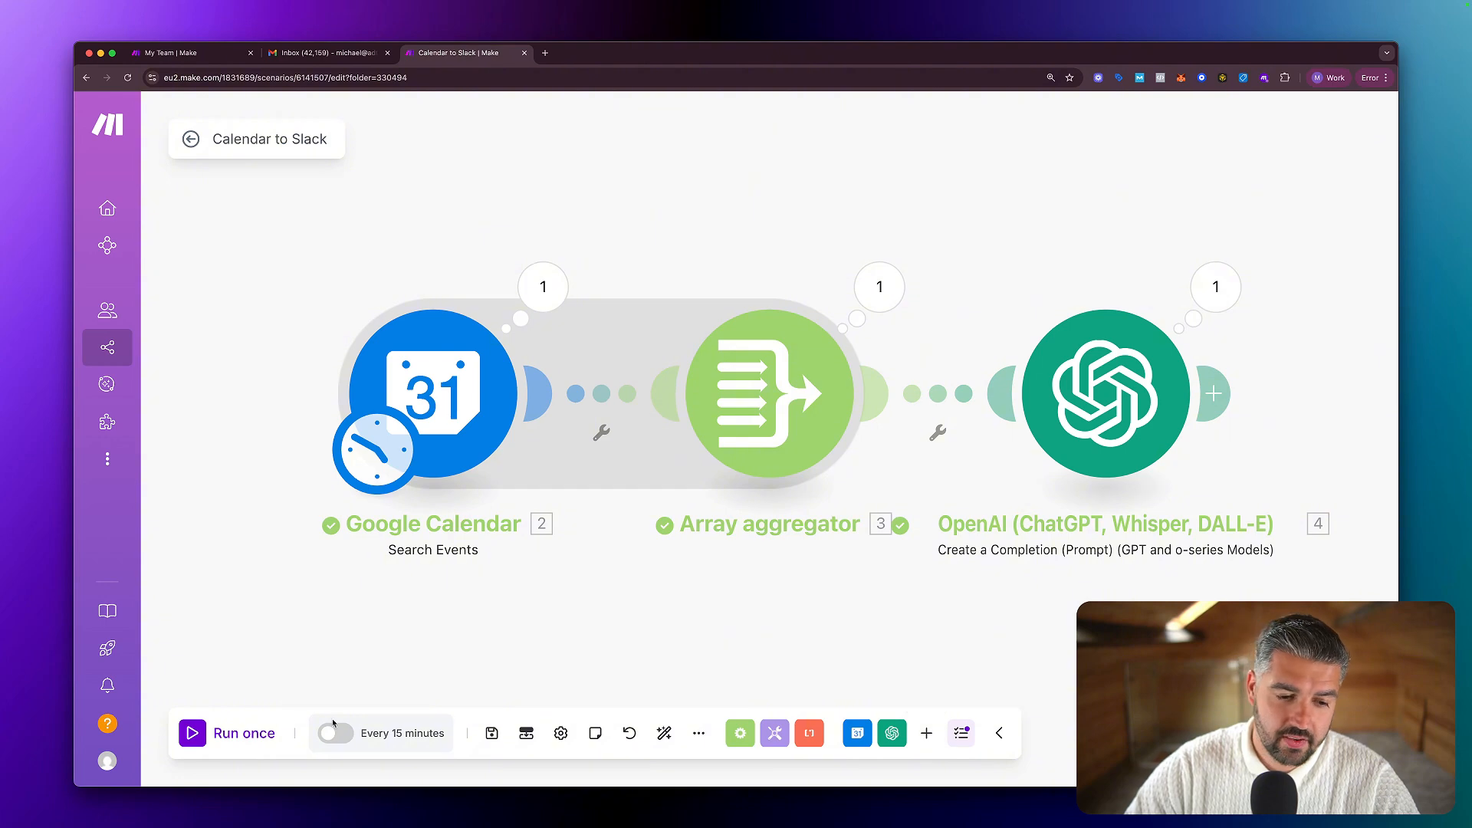
Run the scenario once and review the OpenAI module's output for the meeting summaries' formatting.
left_click(193, 731)
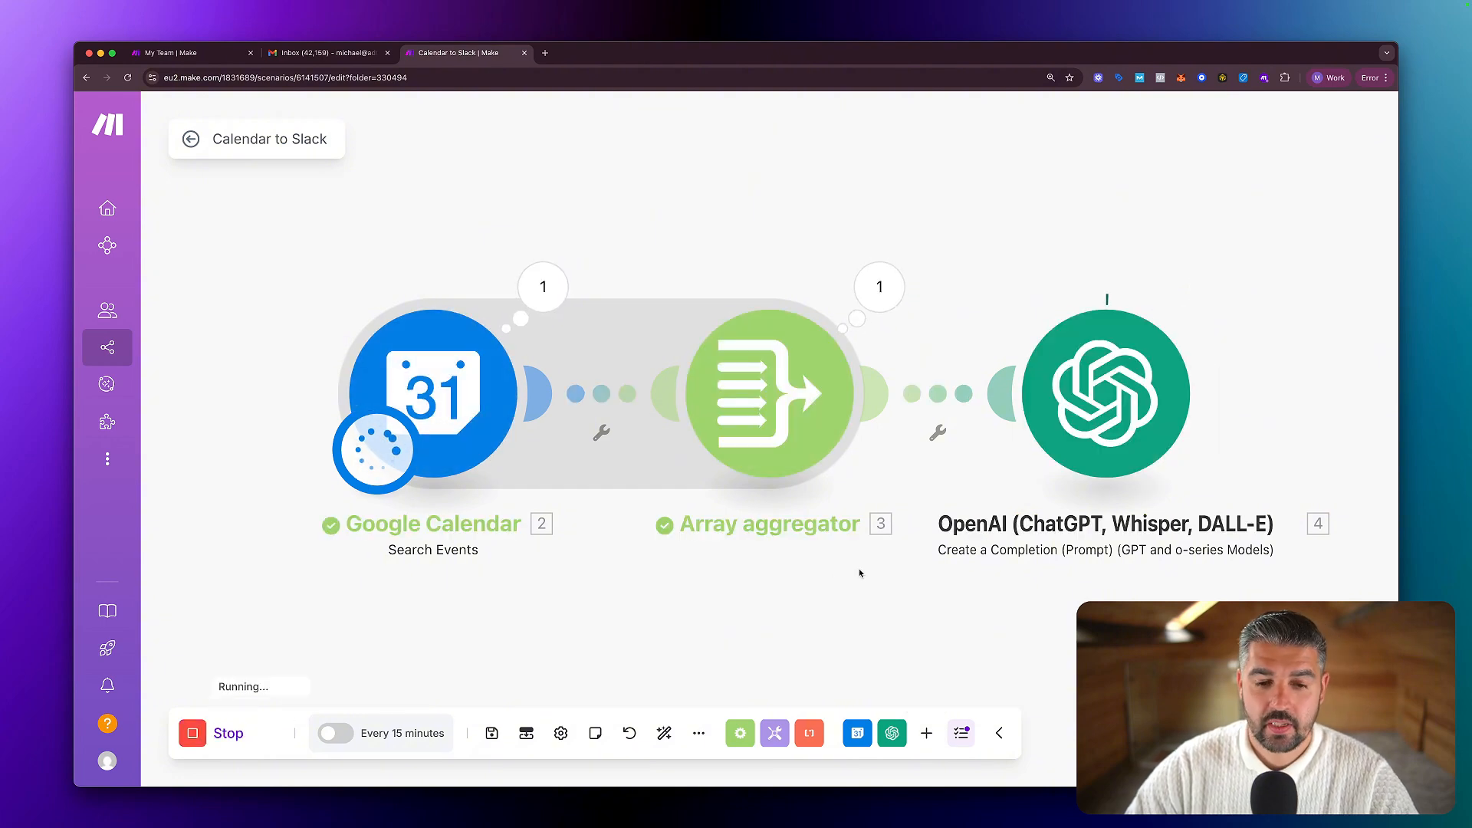
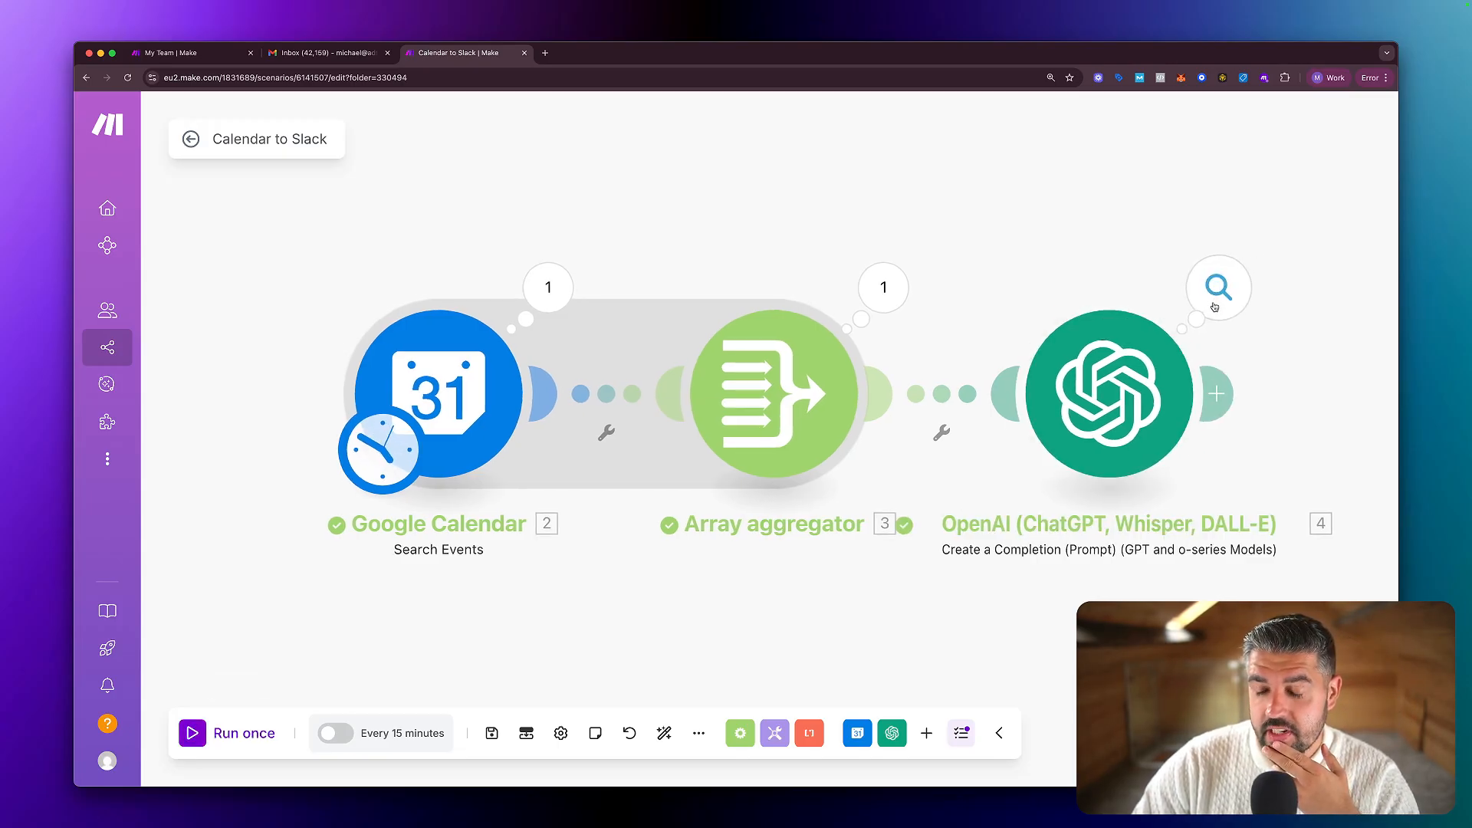
left_click(1216, 288)
left_click(836, 441)
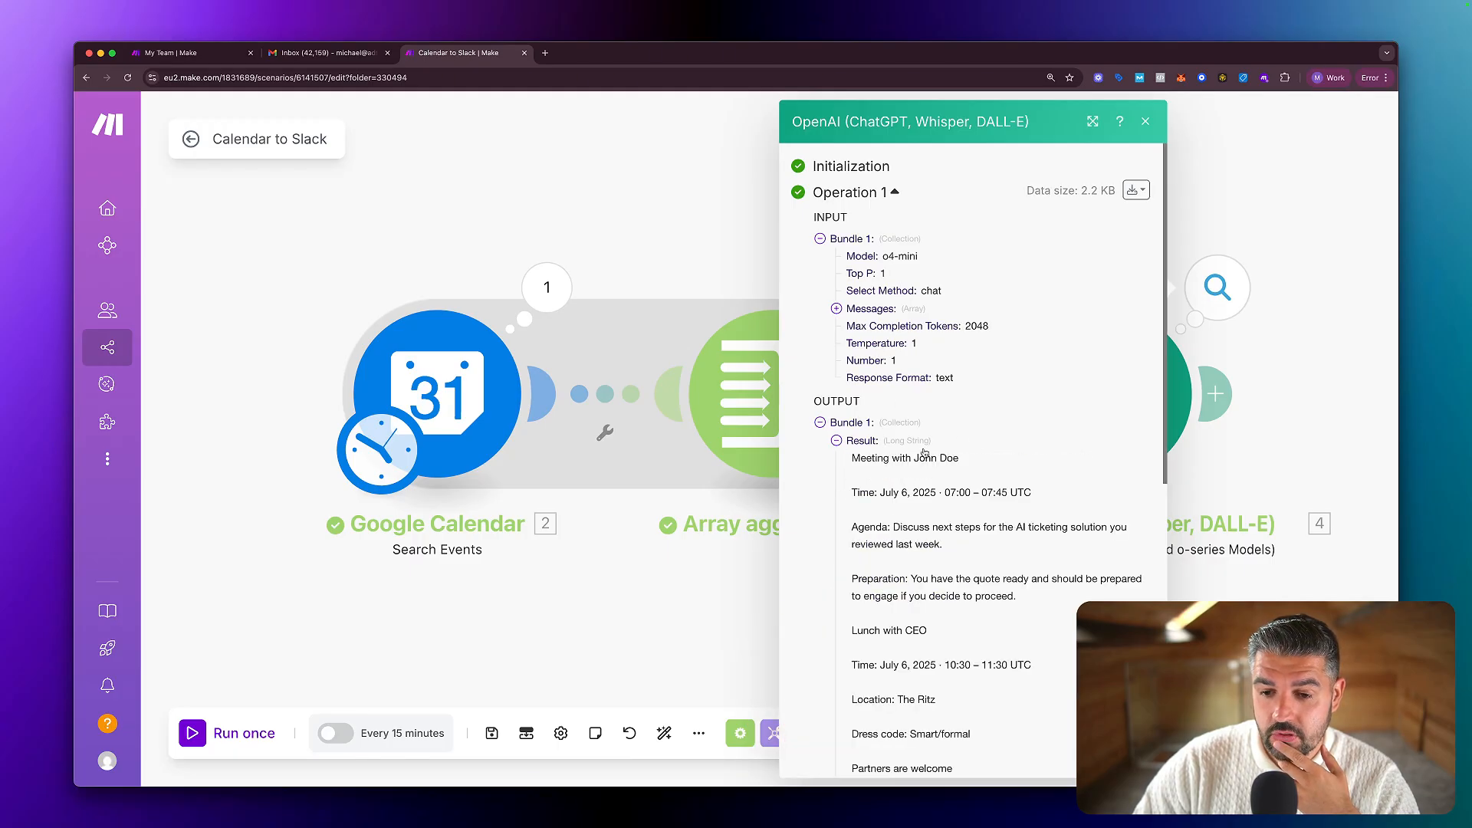
scroll(925, 452, "down", 3)
scroll(928, 452, "down", 2)
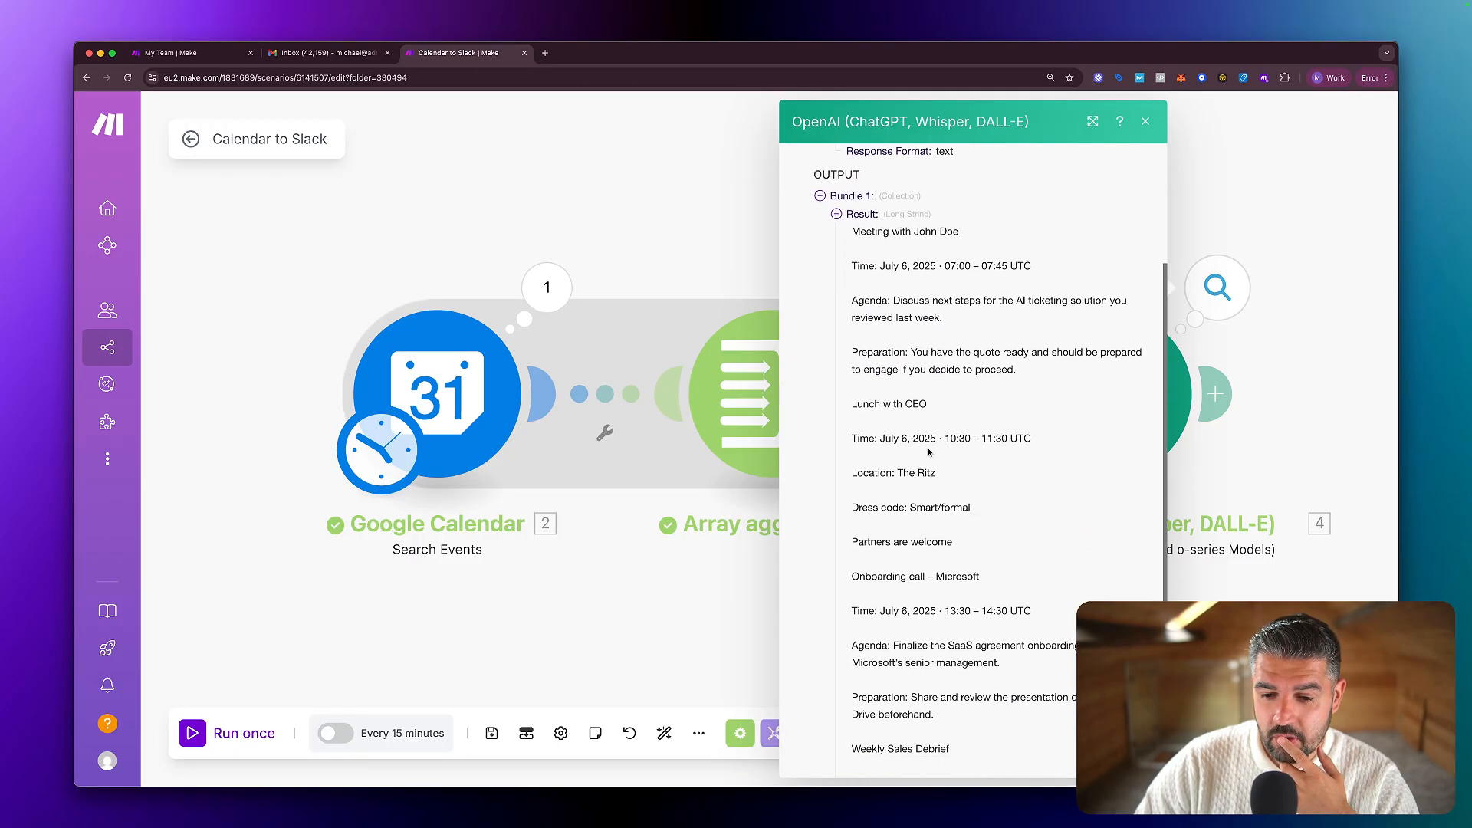
scroll(929, 451, "down", 6)
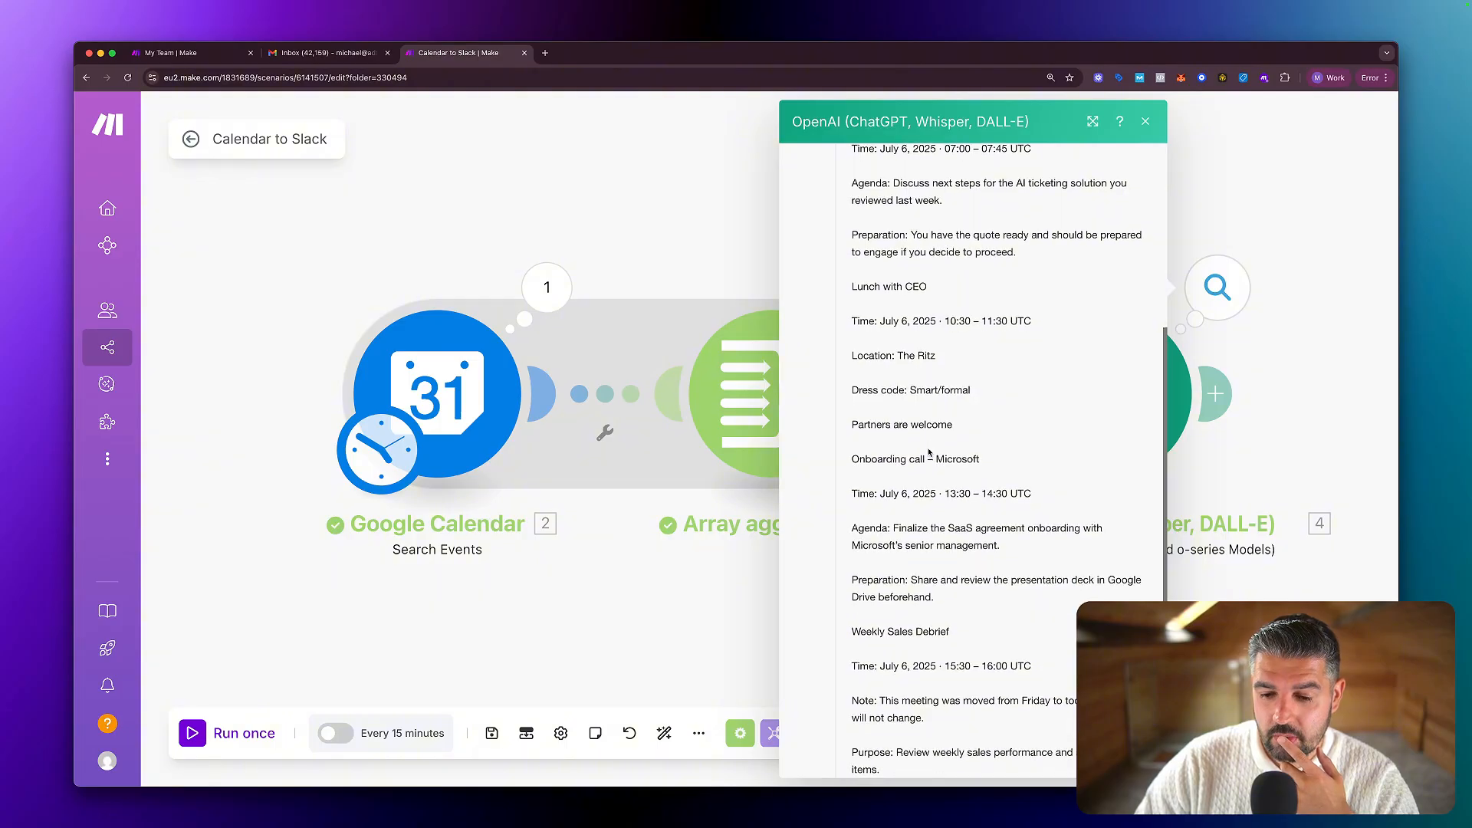
scroll(928, 452, "up", 11)
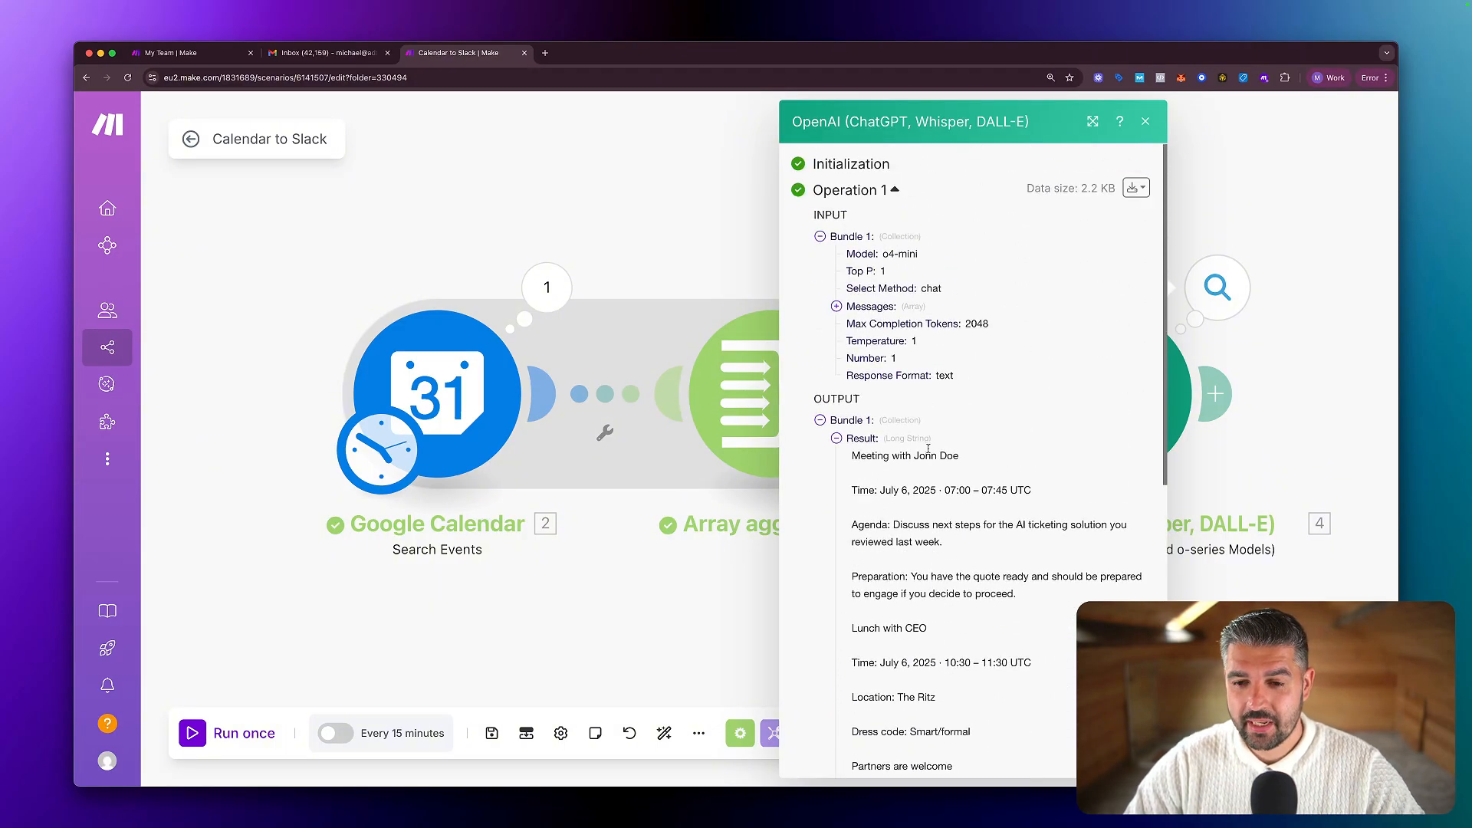
left_click(514, 255)
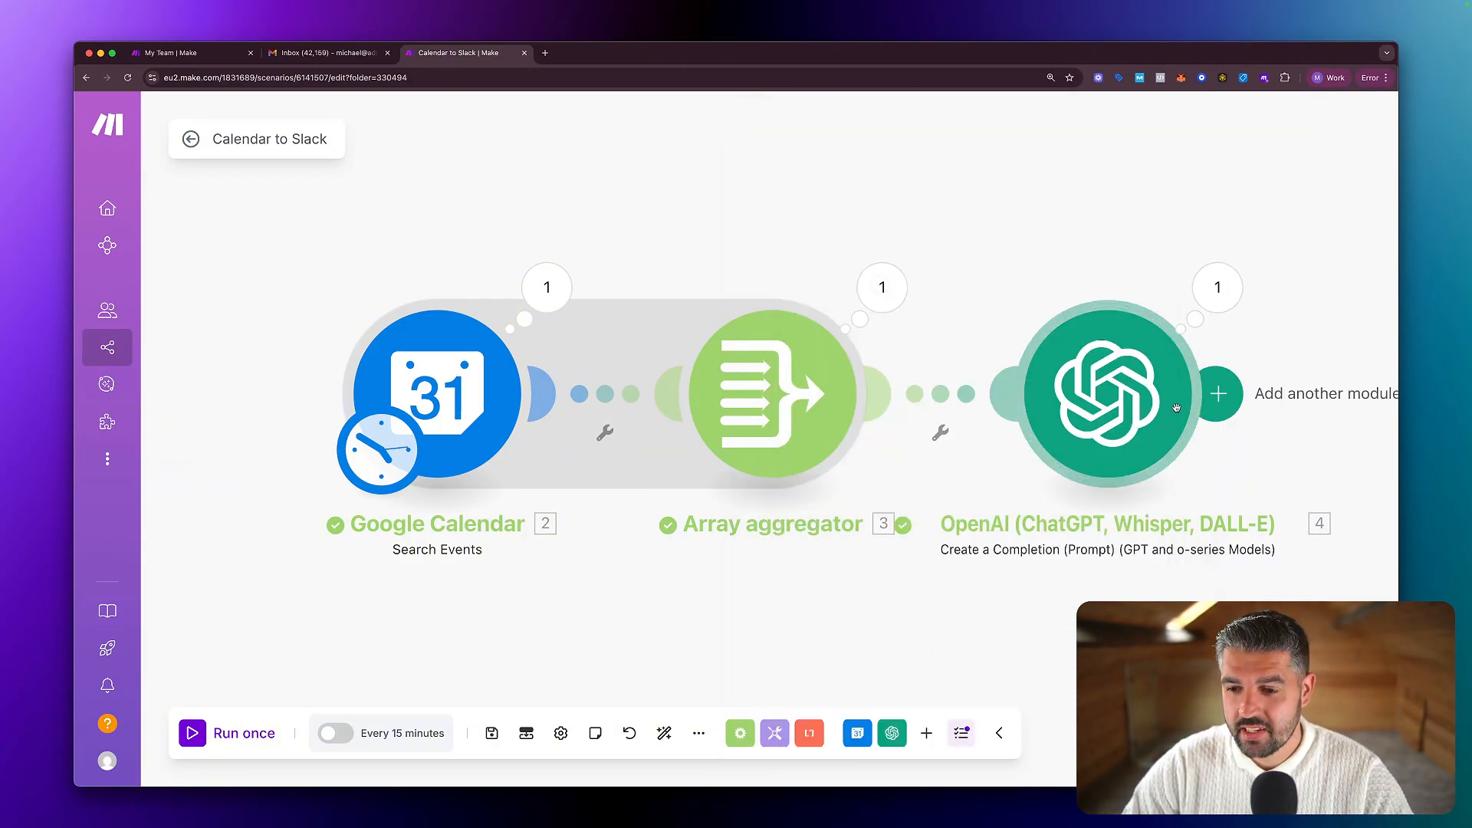
Add a Slack "Create a Message" module after the OpenAI module.
left_click(1218, 393)
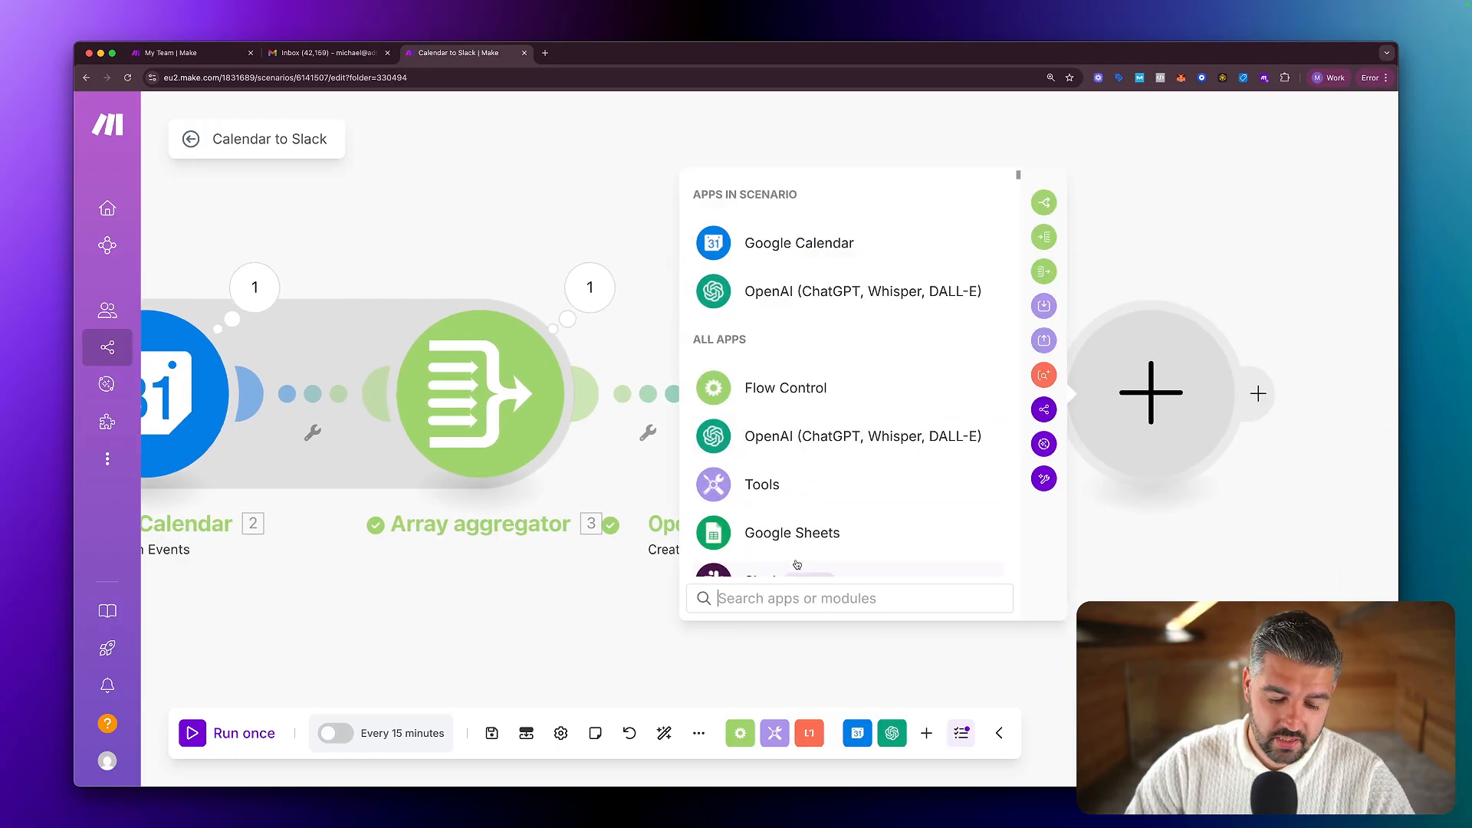
type("slack")
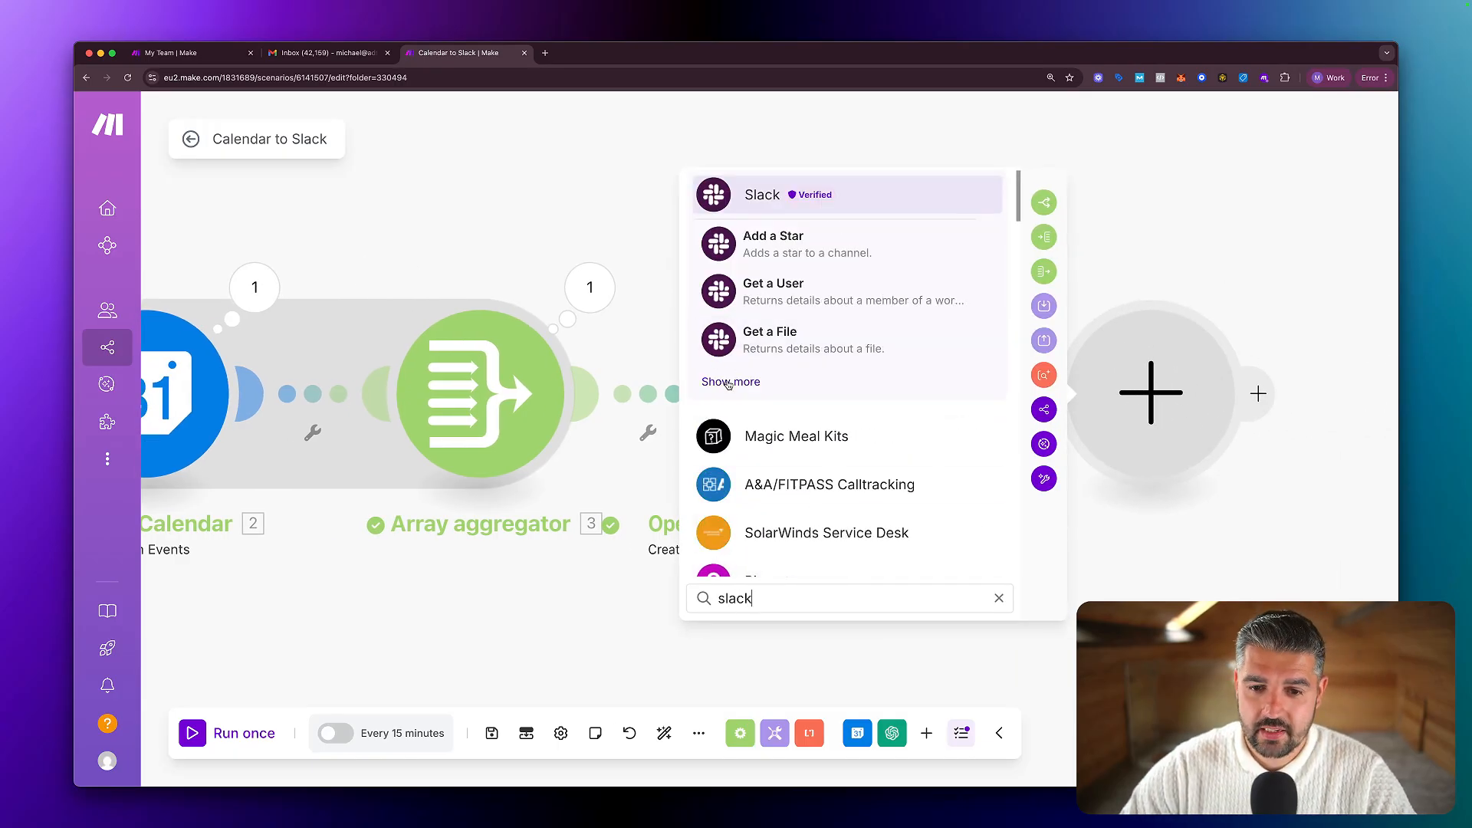
left_click(730, 381)
scroll(817, 417, "down", 3)
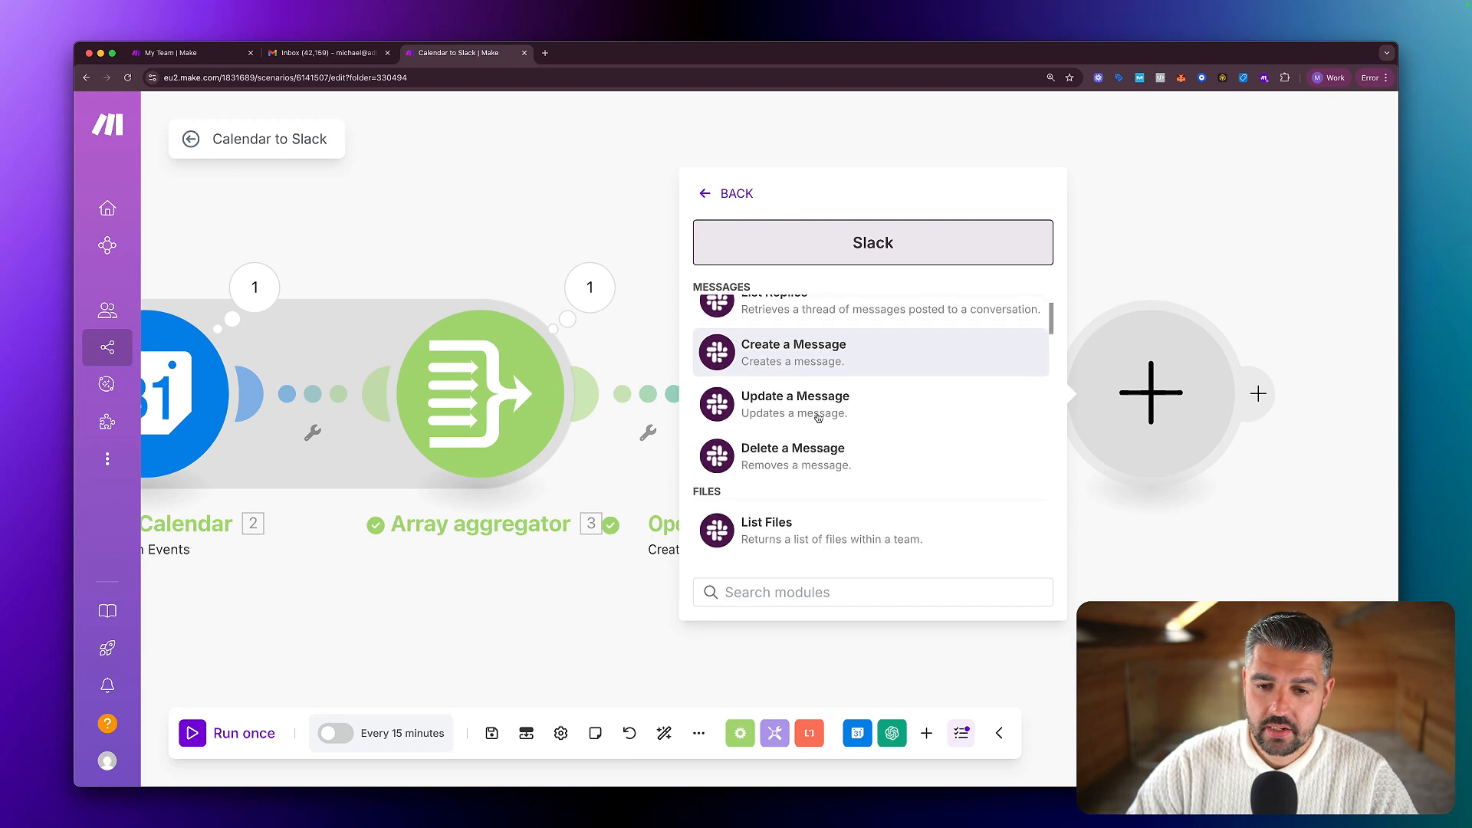
left_click(815, 414)
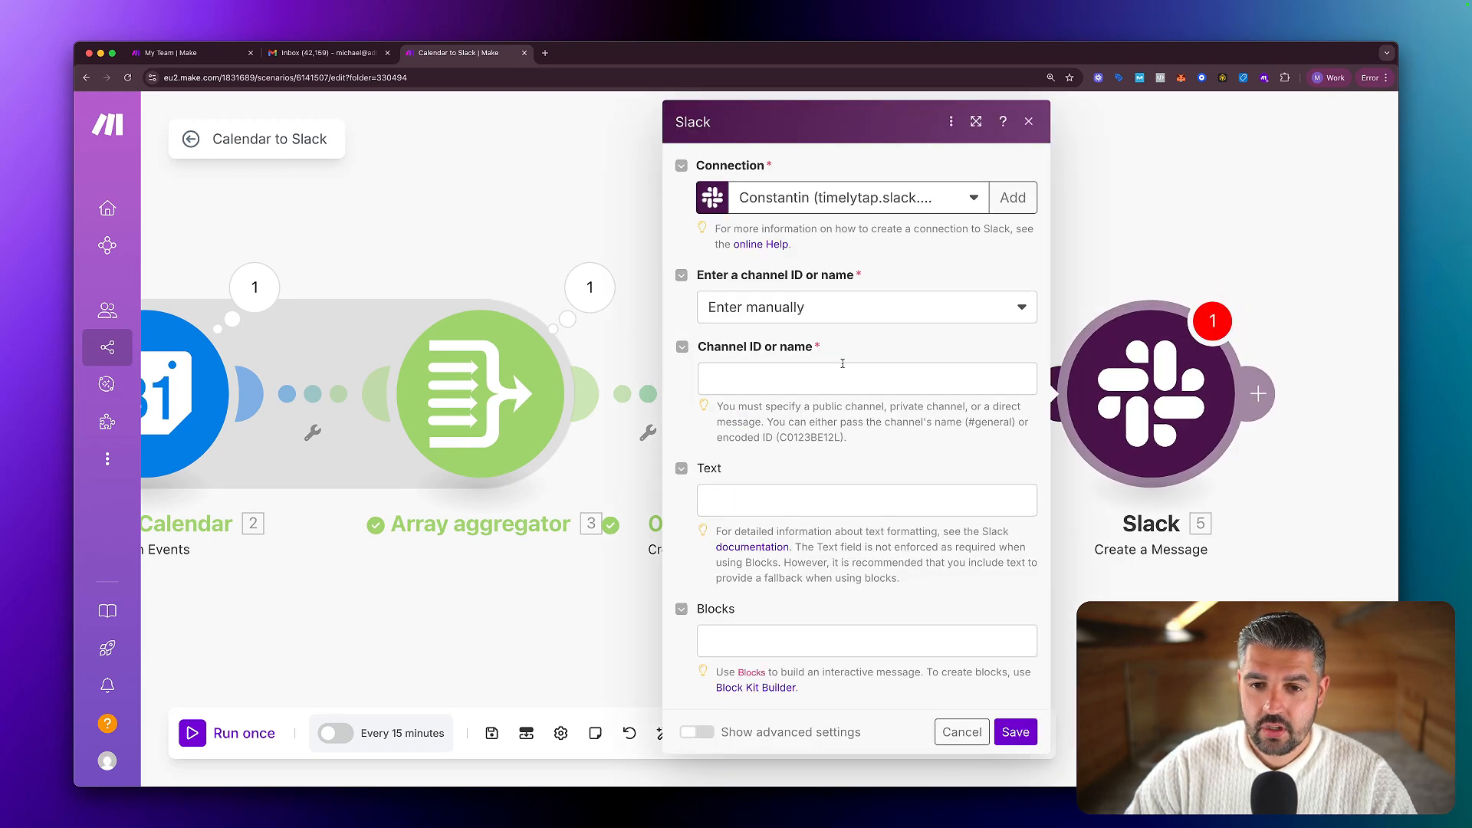
Select the Slack account's (user) connection and manually enter test2 as the channel name.
left_click(923, 202)
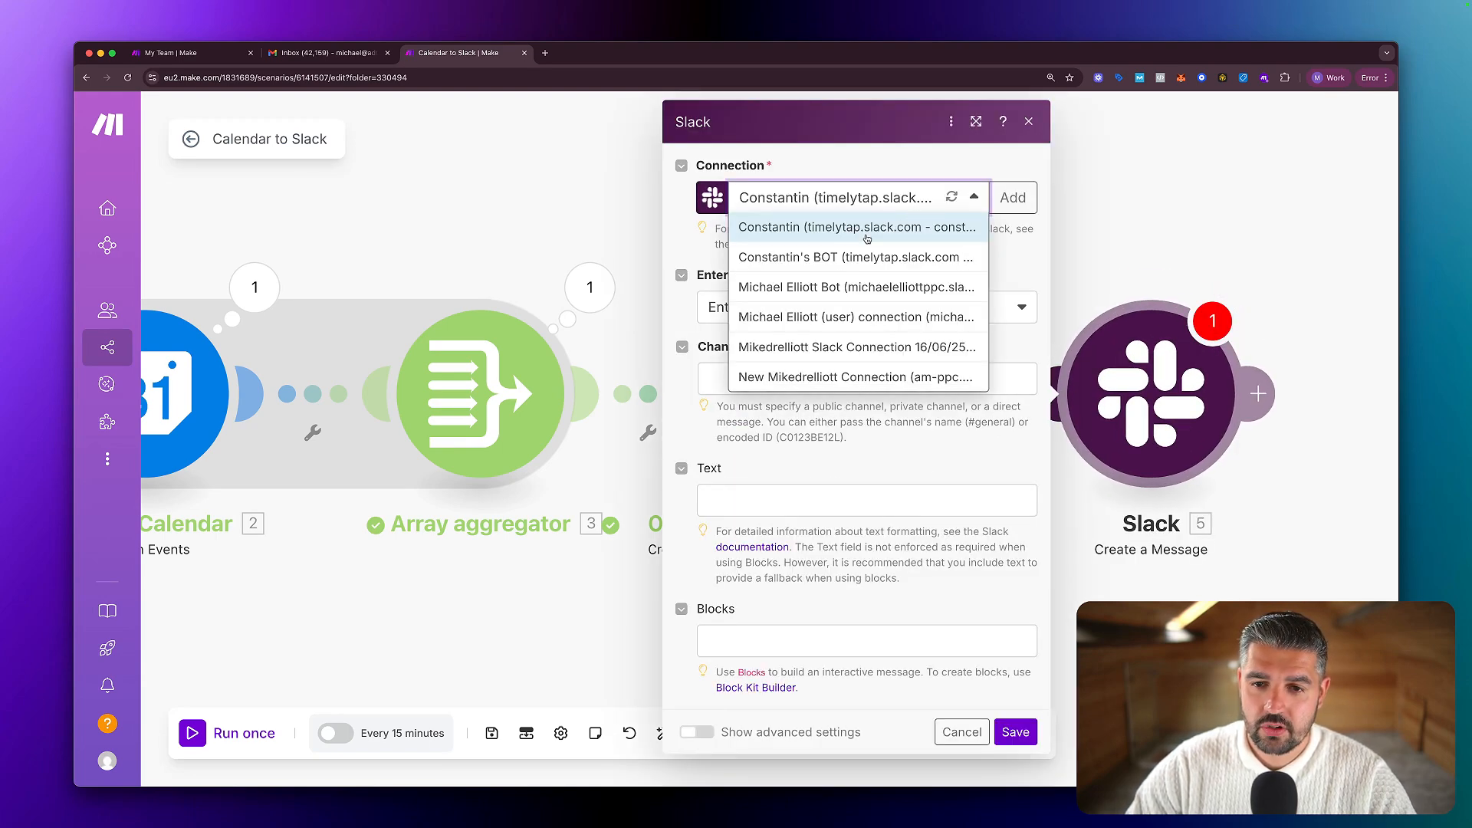
left_click(828, 316)
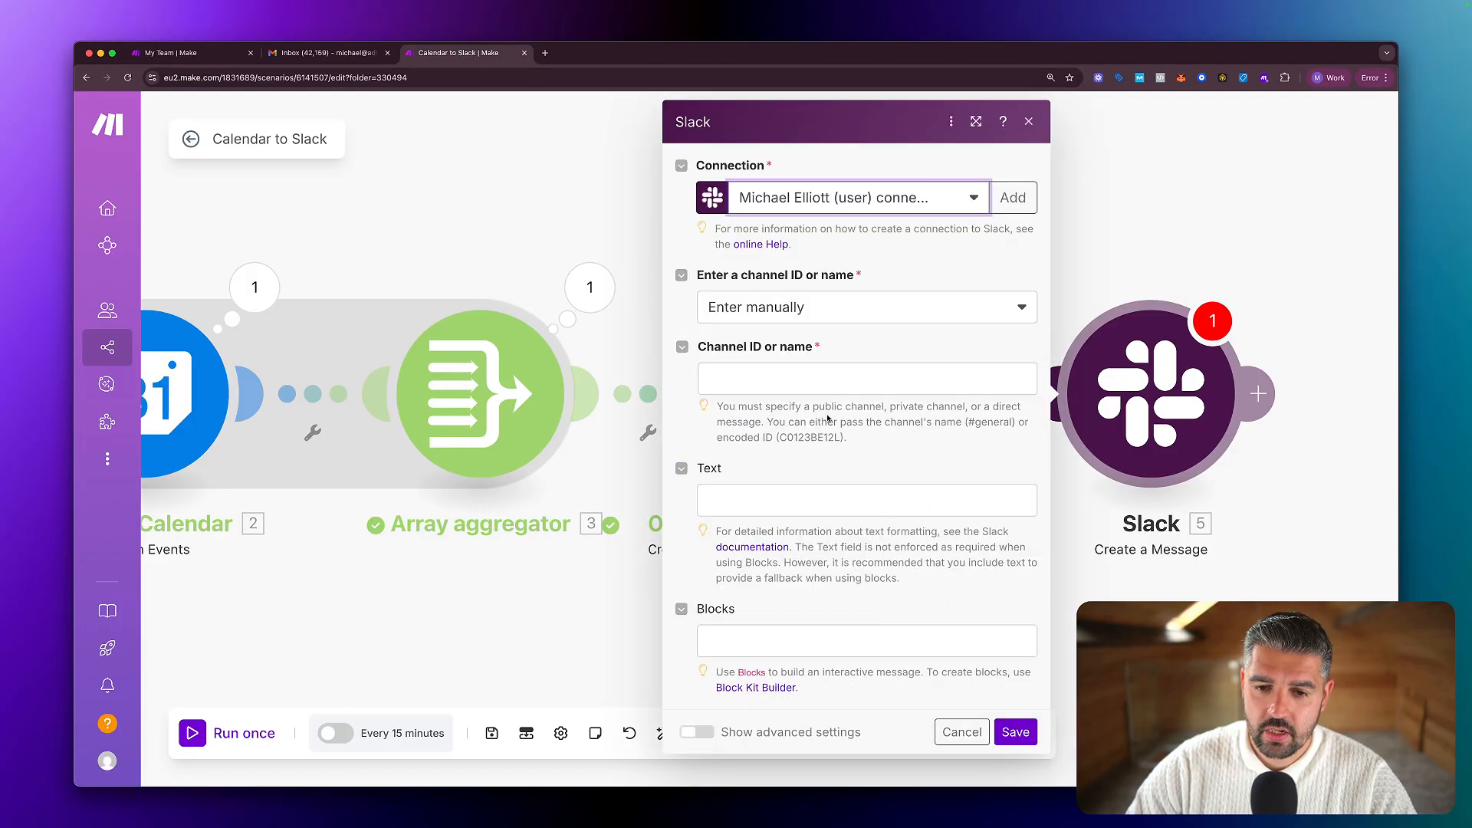
left_click(1016, 309)
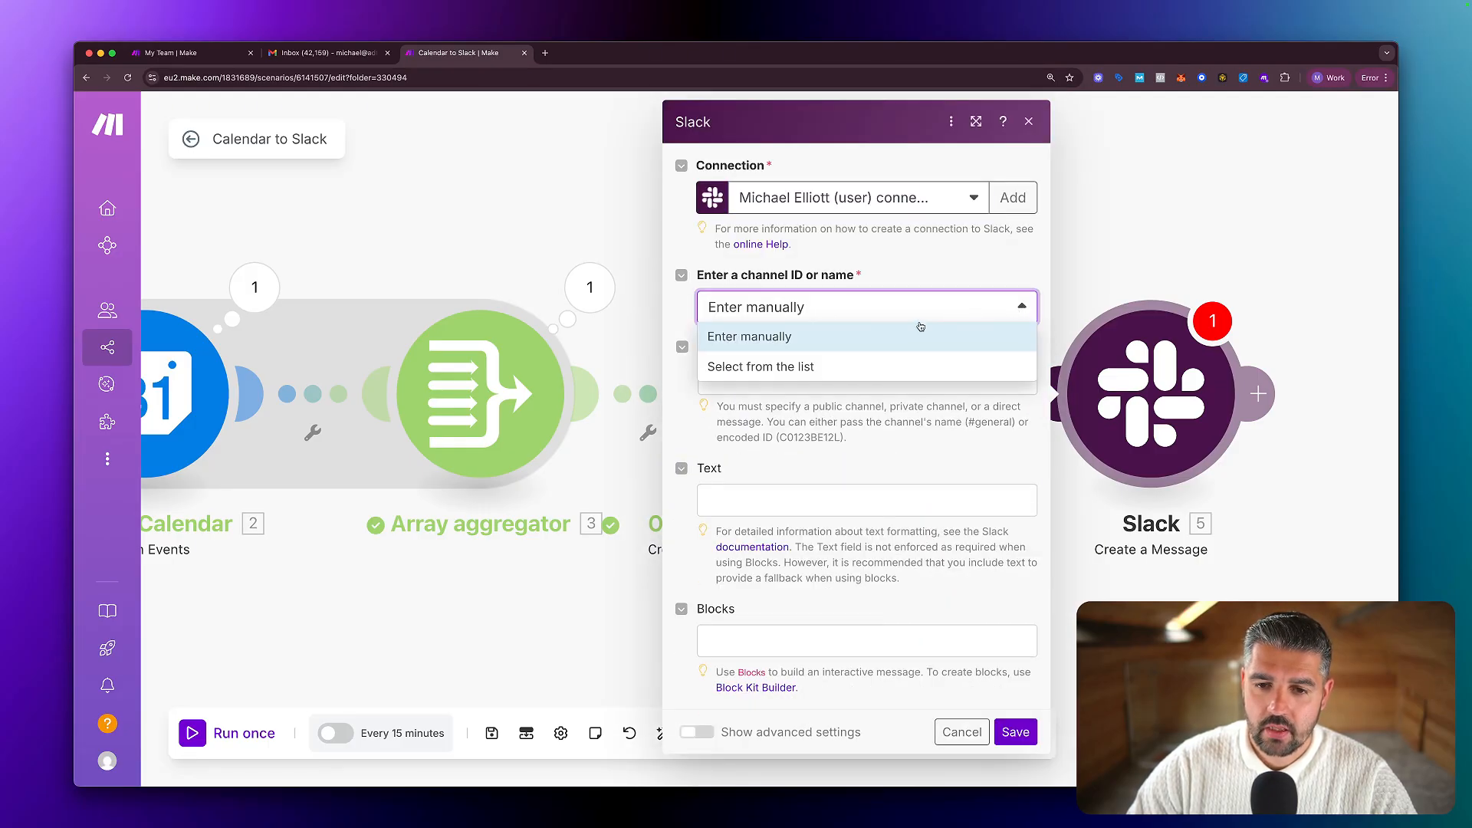
left_click(872, 334)
left_click(777, 370)
type("test2")
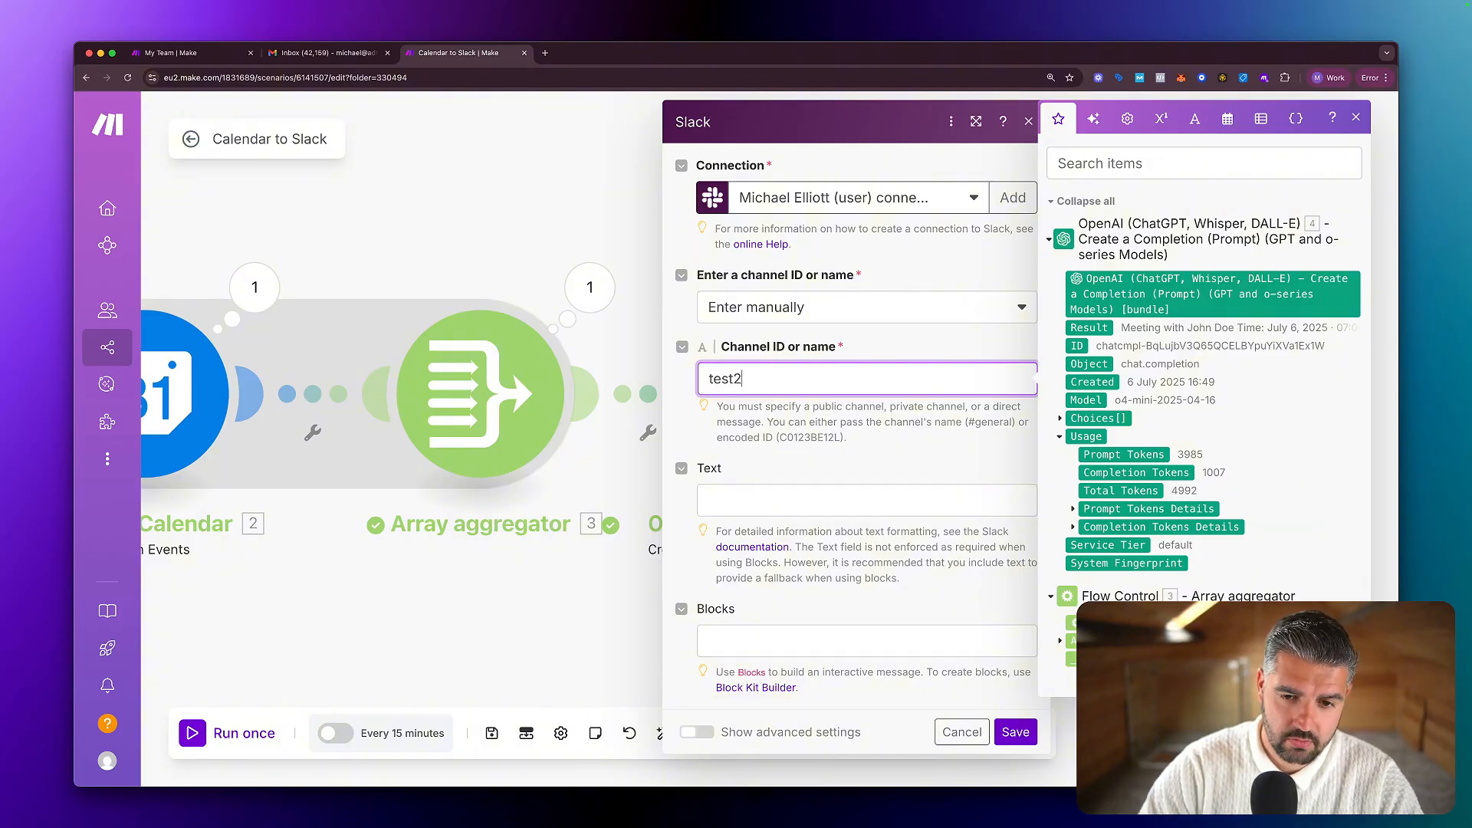
left_click(787, 499)
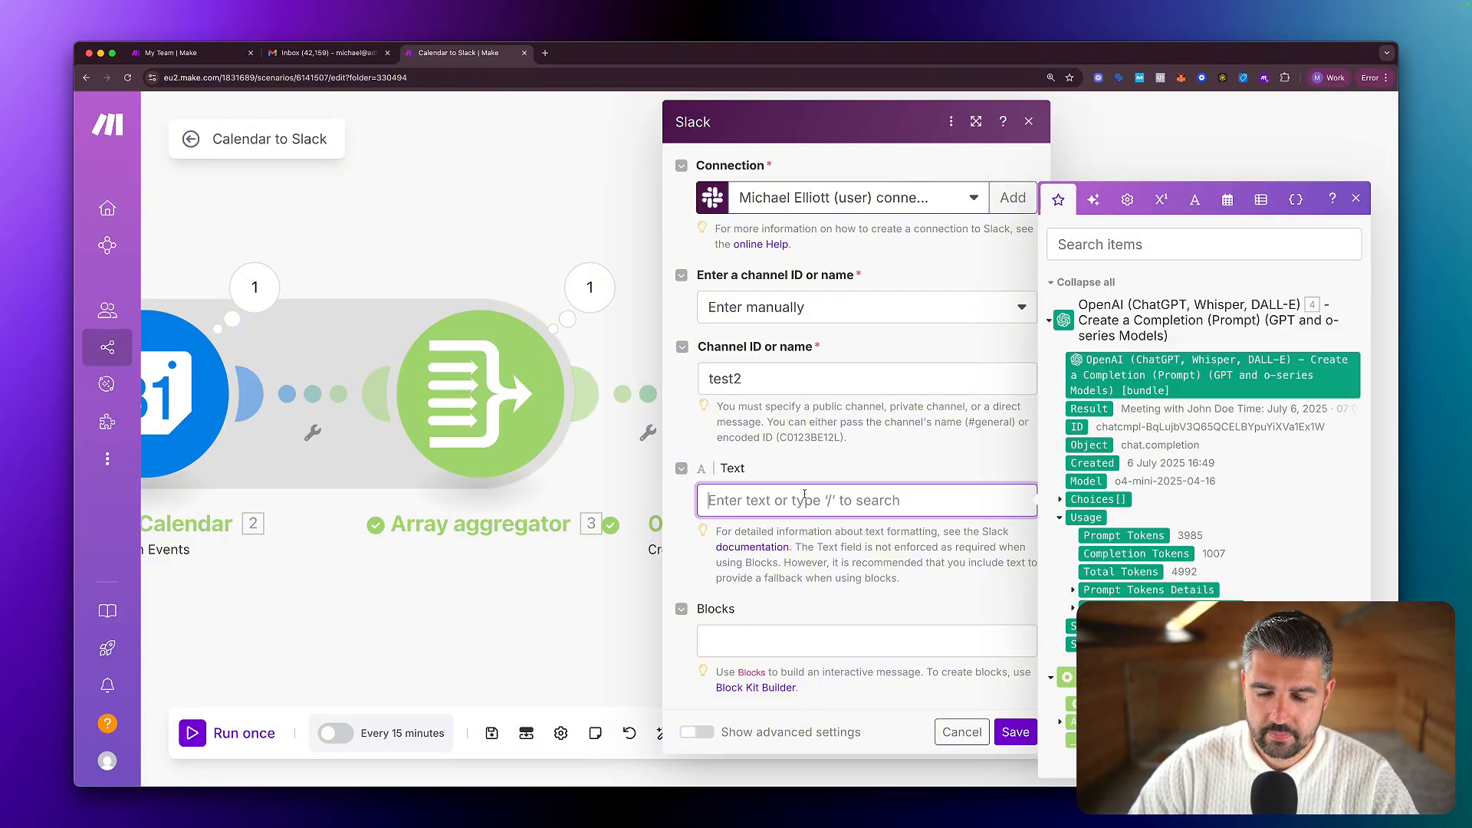
type("Your m")
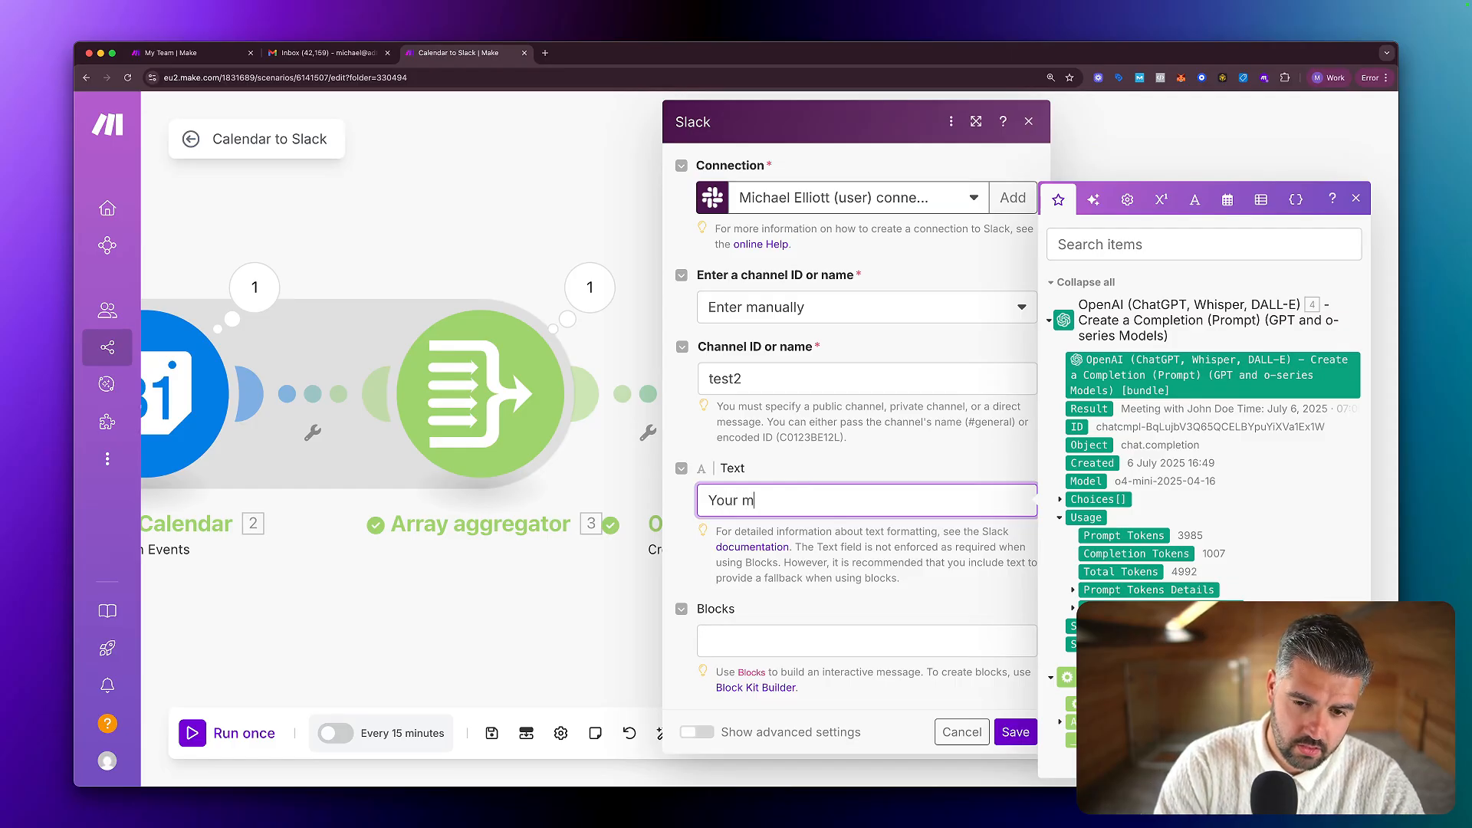
key("BackSpace")
key("BackSpace")
key("BackSpace")
key("BackSpace")
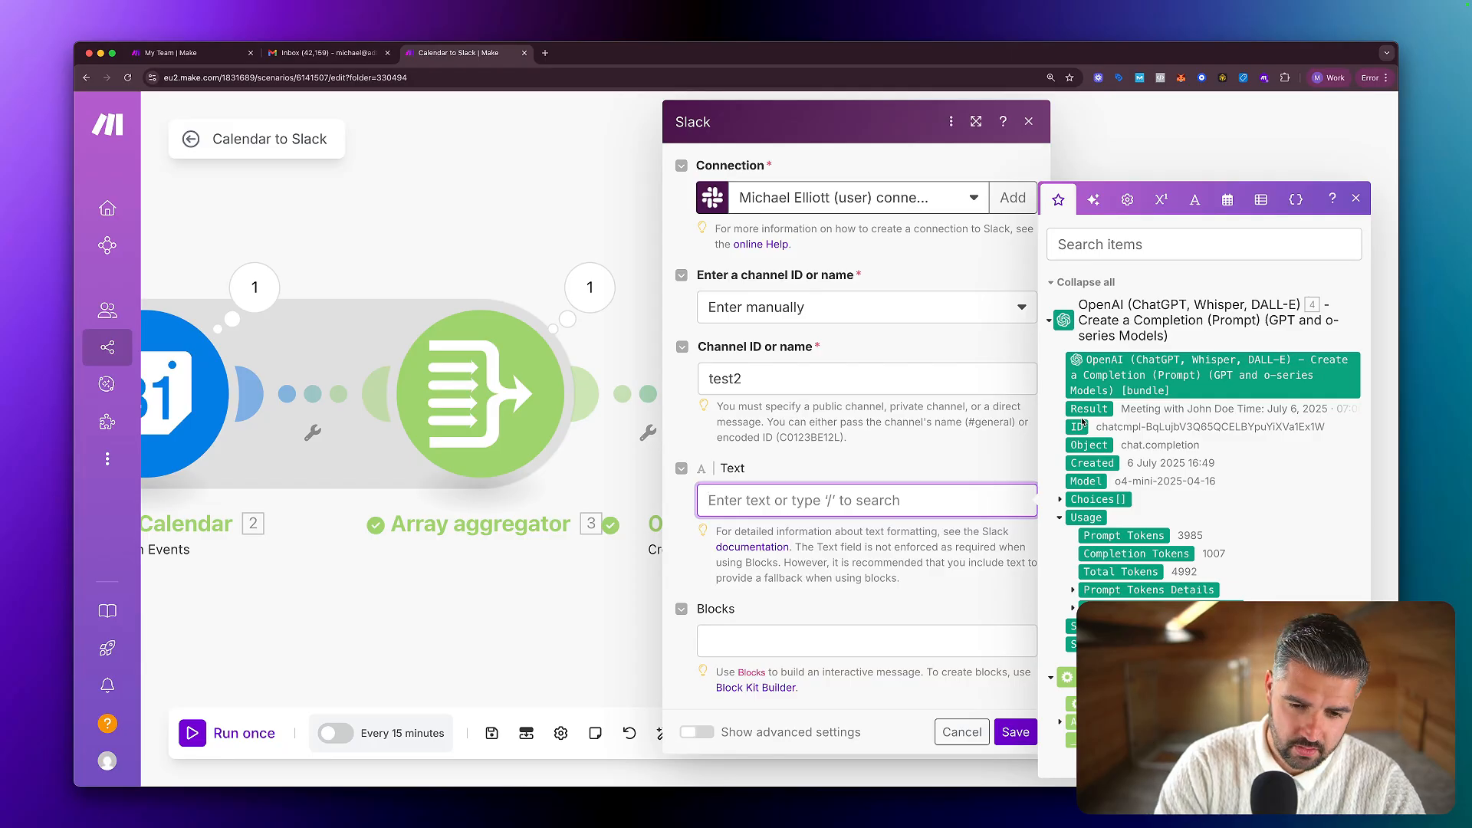
Compose the Slack message text as "Good Morning" plus the CEO's first name, a blank line and the OpenAI Result, and save the module.
type("Good M")
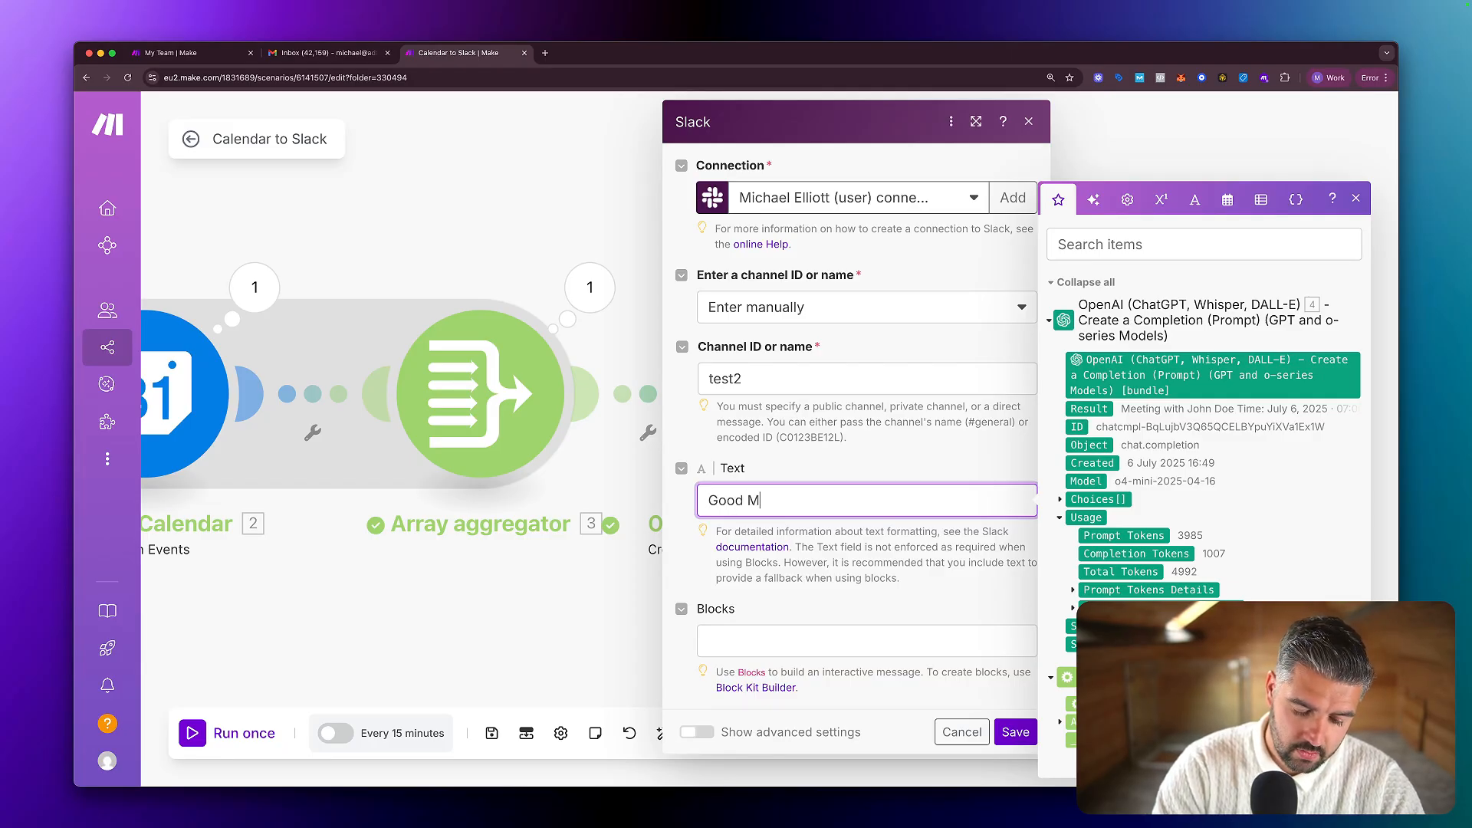
type("orning Michae")
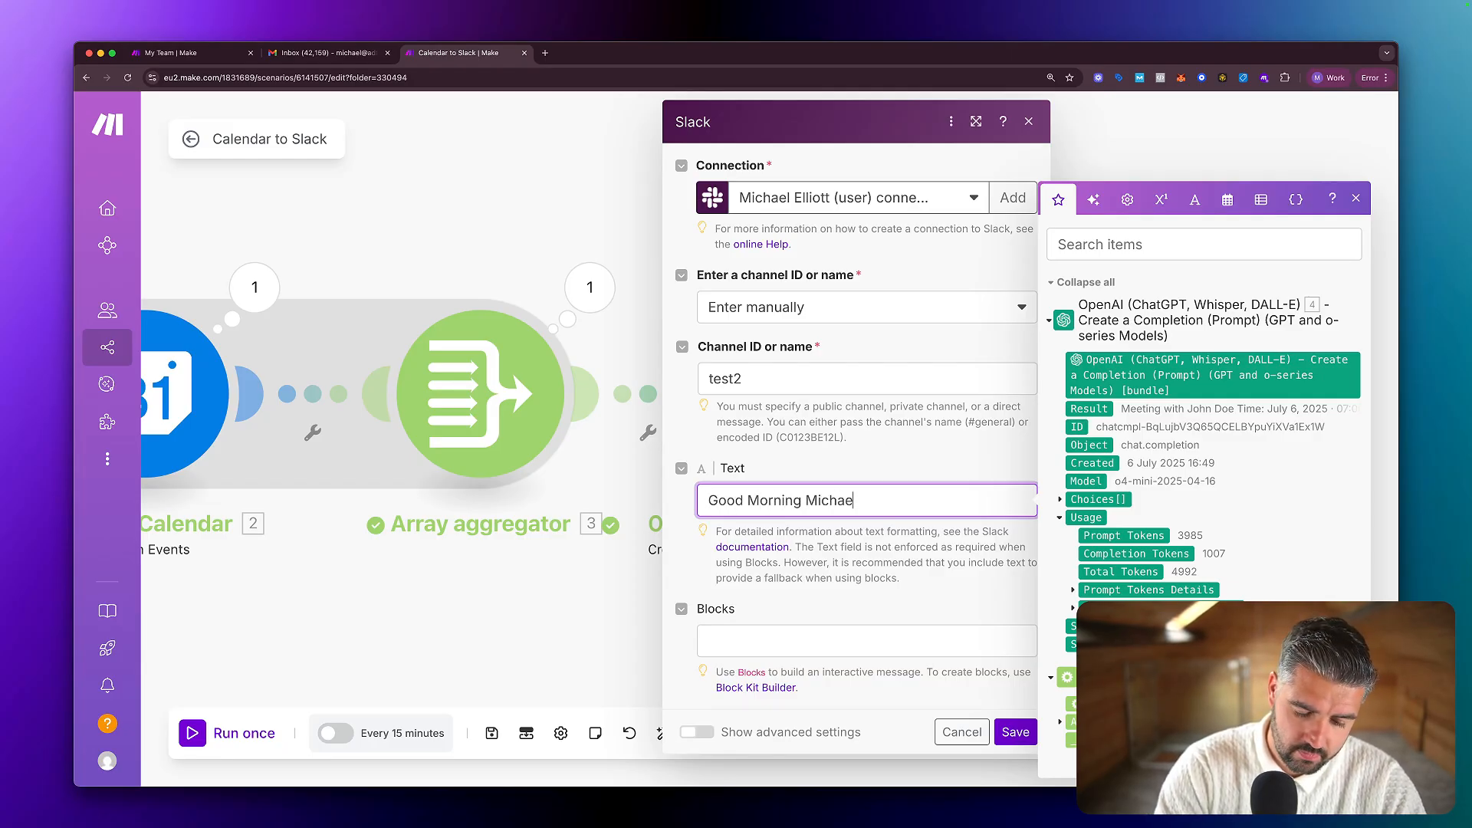
type("l,")
key("Return")
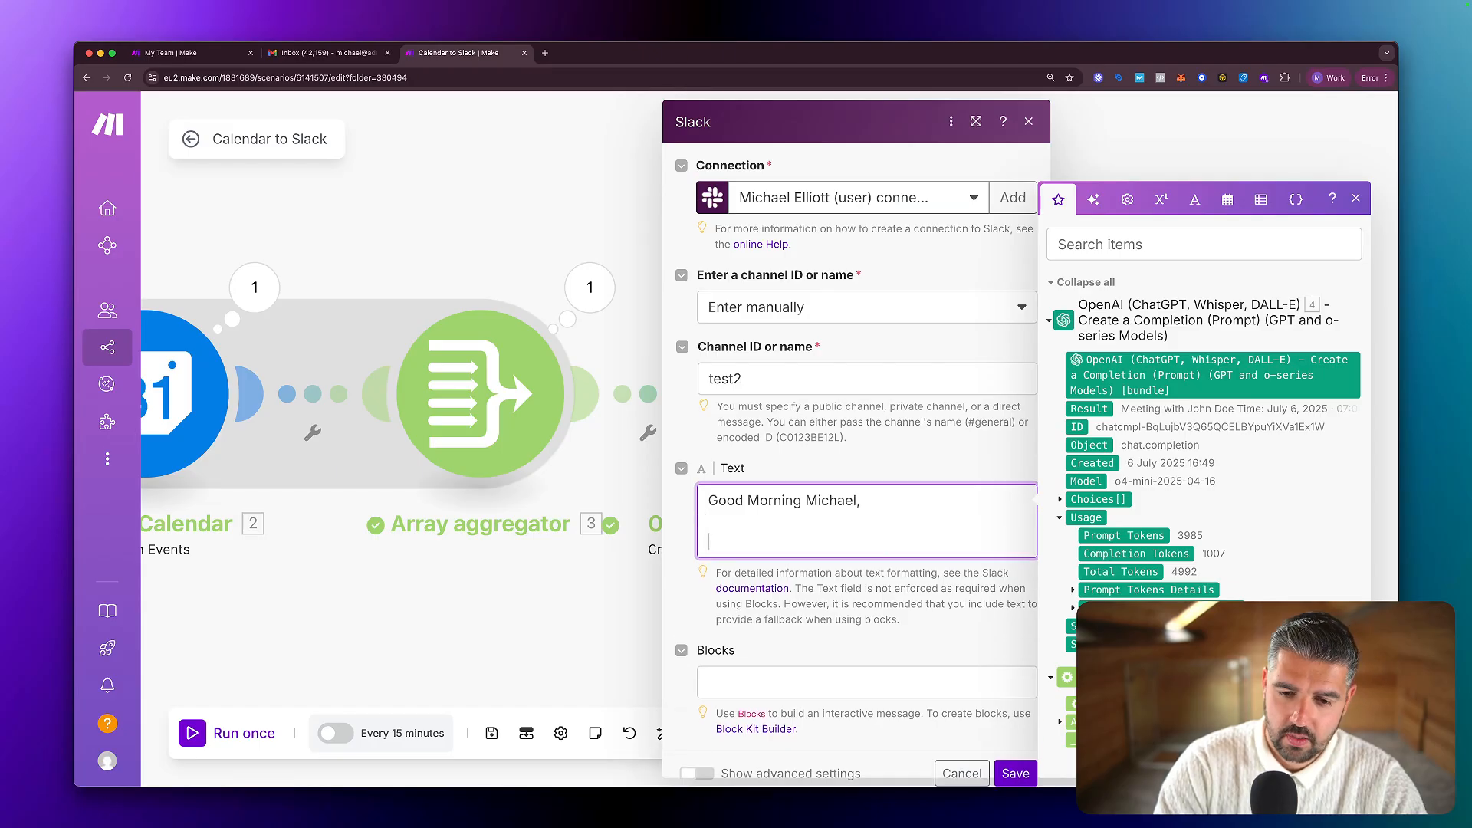
left_click(1091, 407)
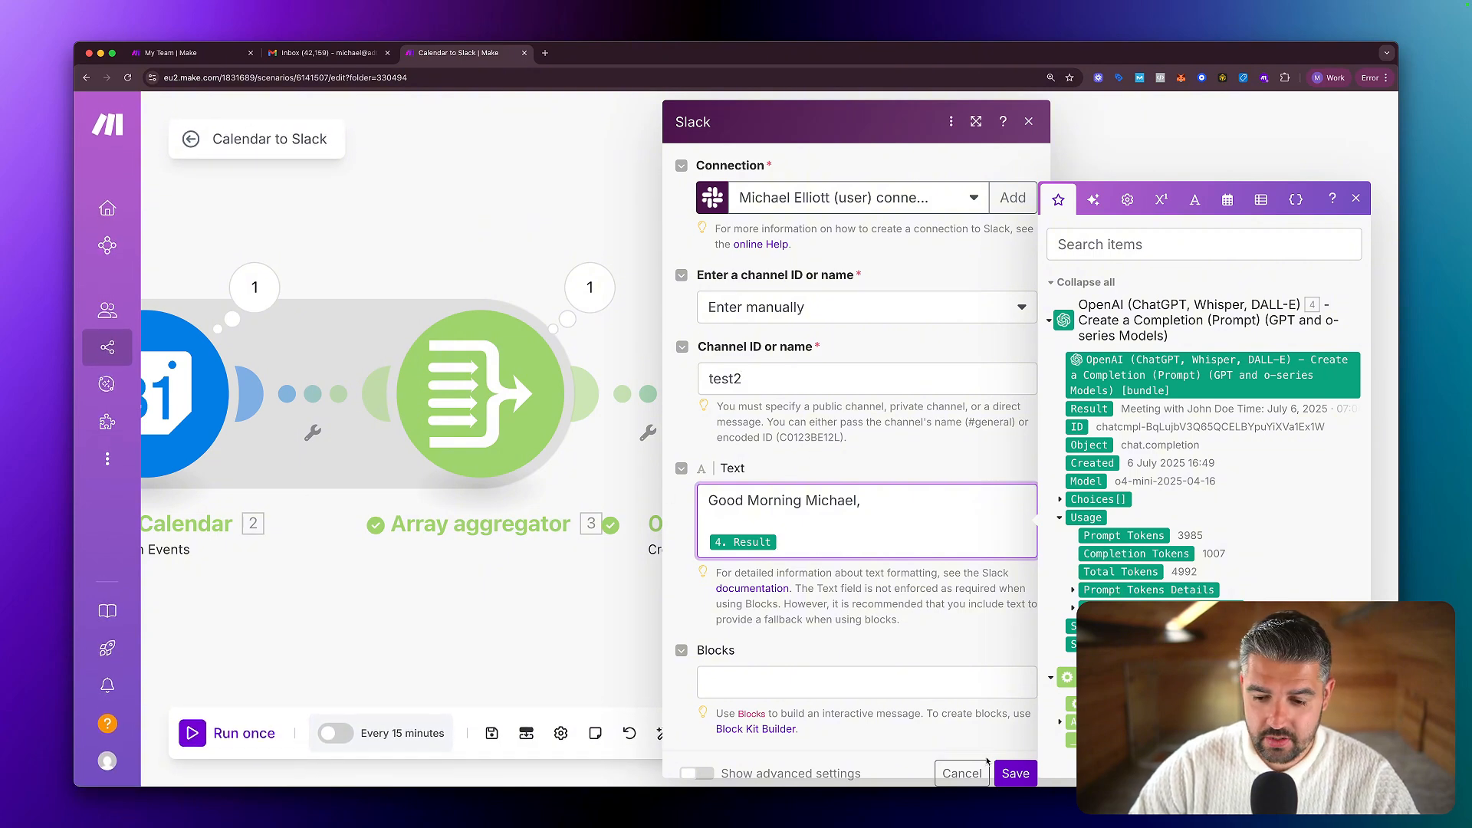
left_click(1011, 771)
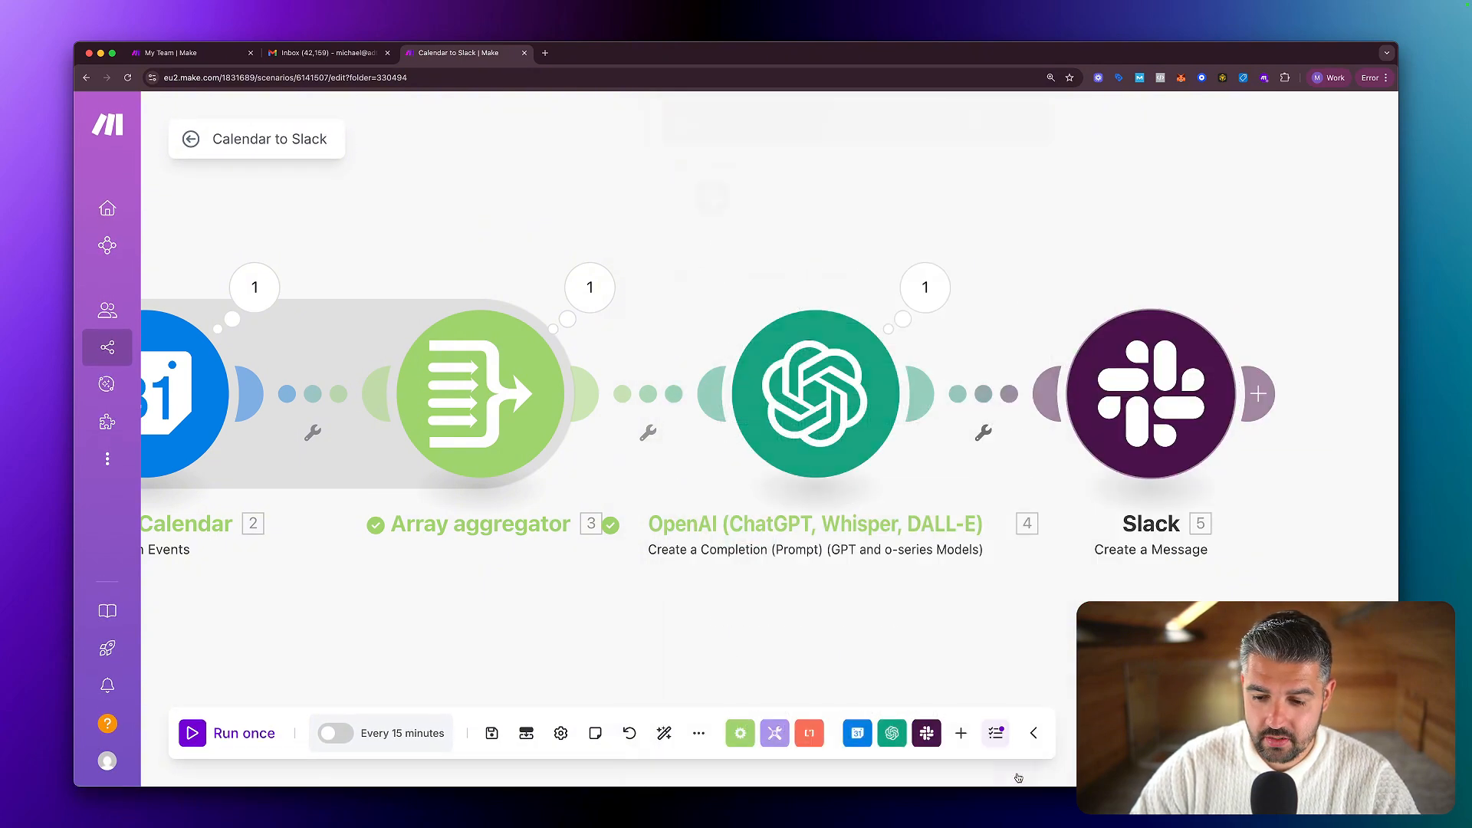
Run the scenario once and read through the message text in the Slack module's output.
left_click(194, 732)
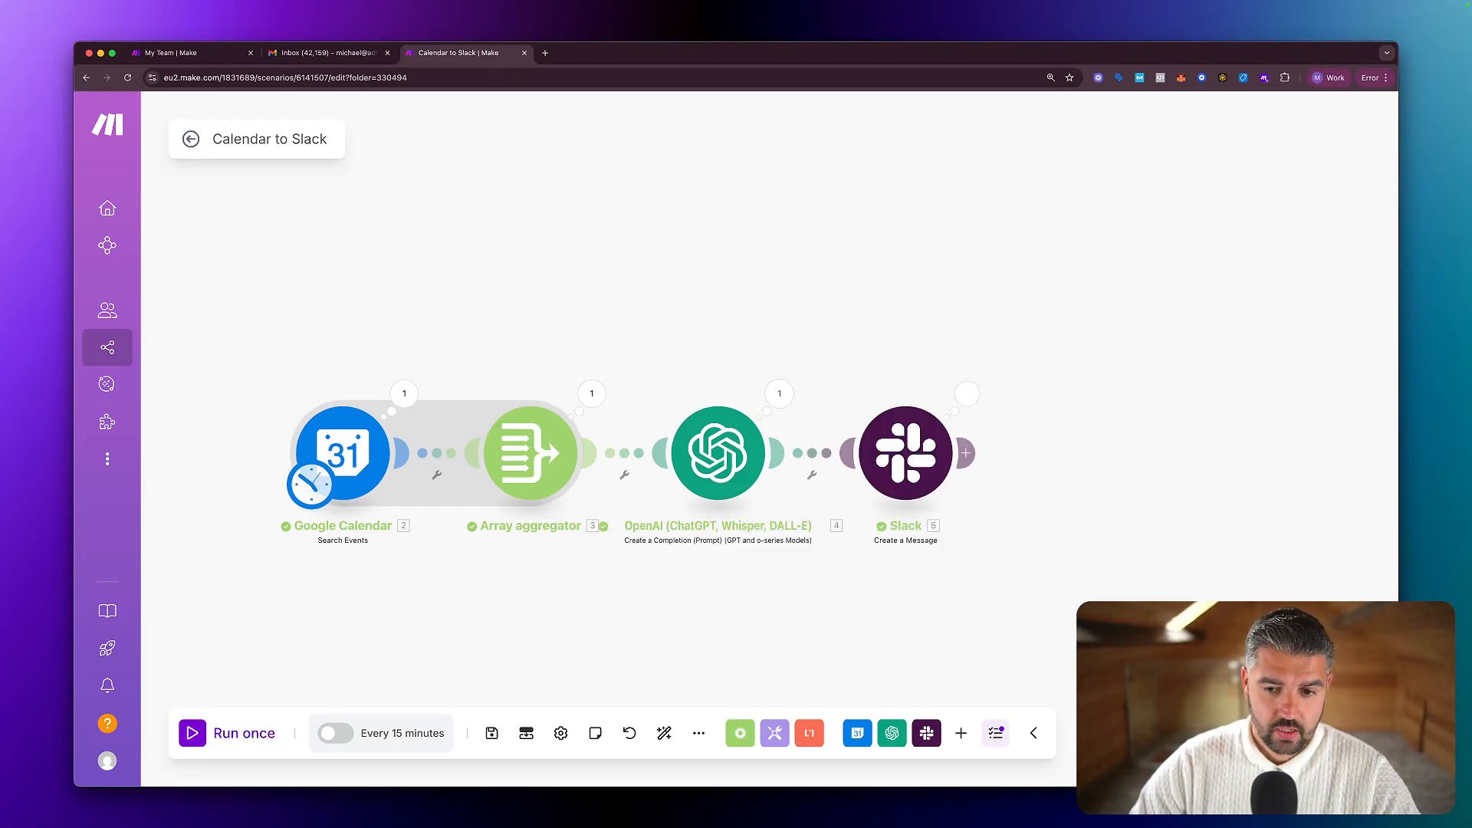
scroll(667, 299, "up", 1)
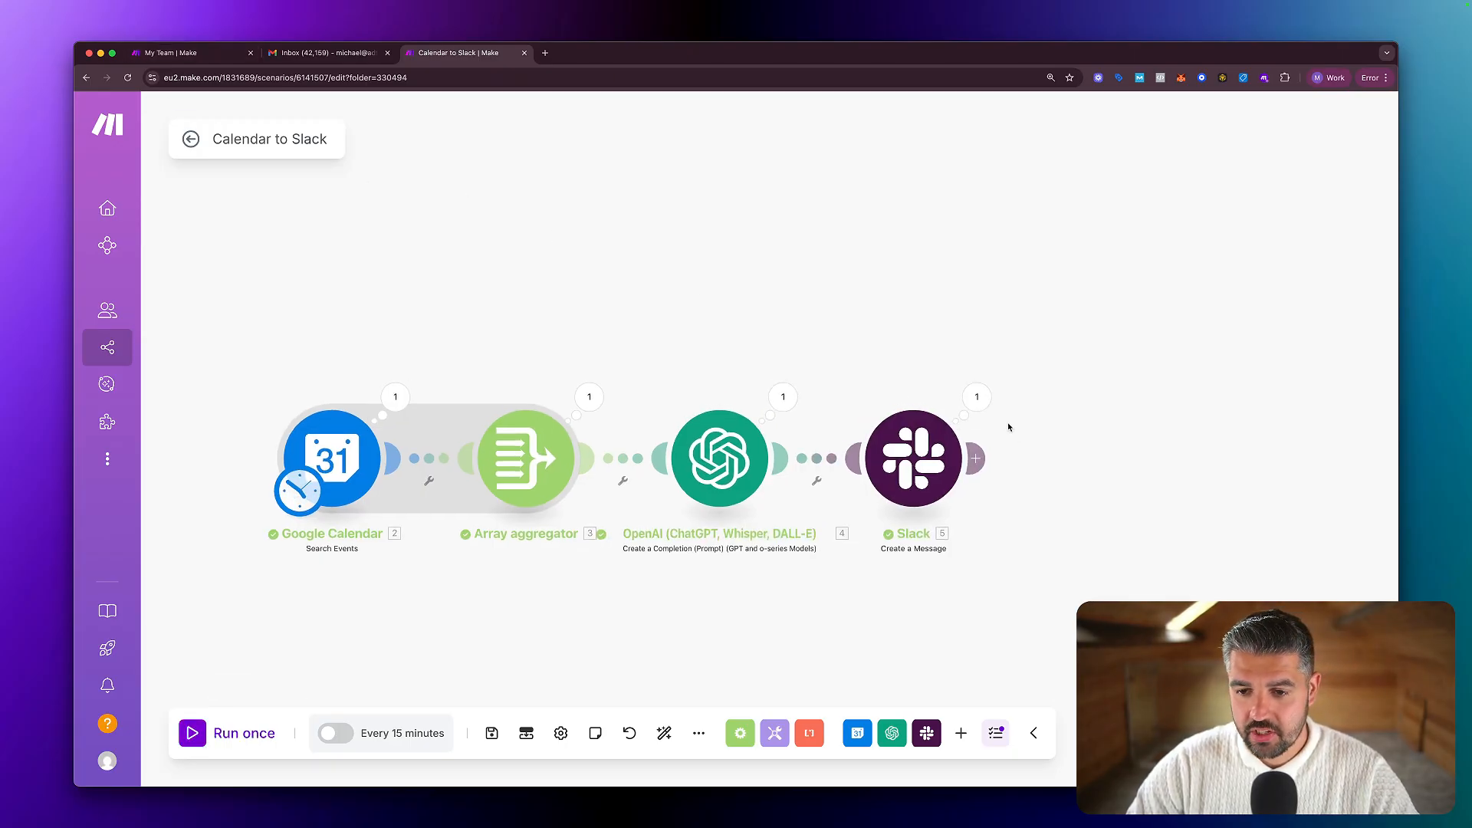
left_click(976, 400)
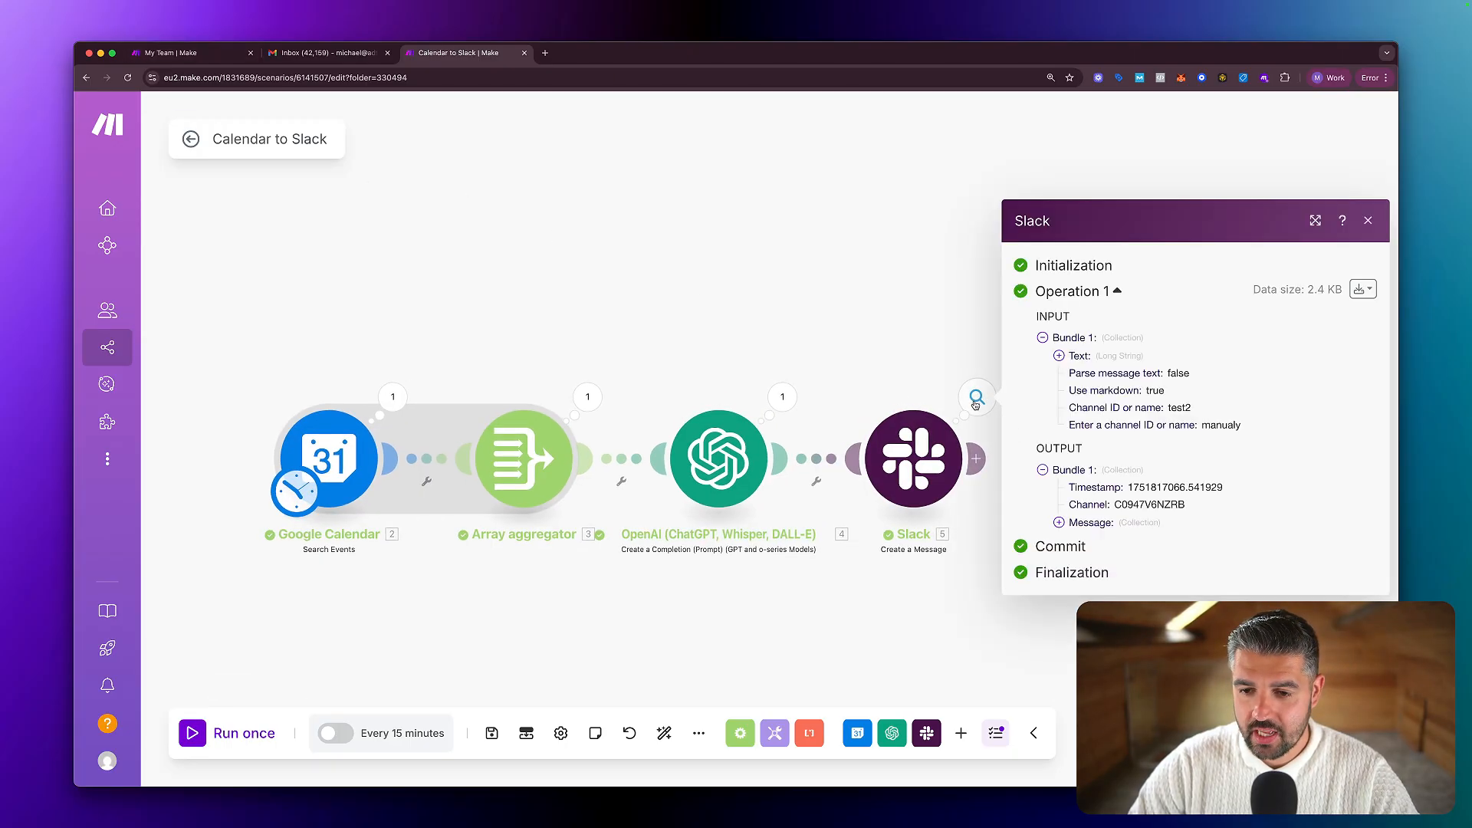
left_click(1058, 522)
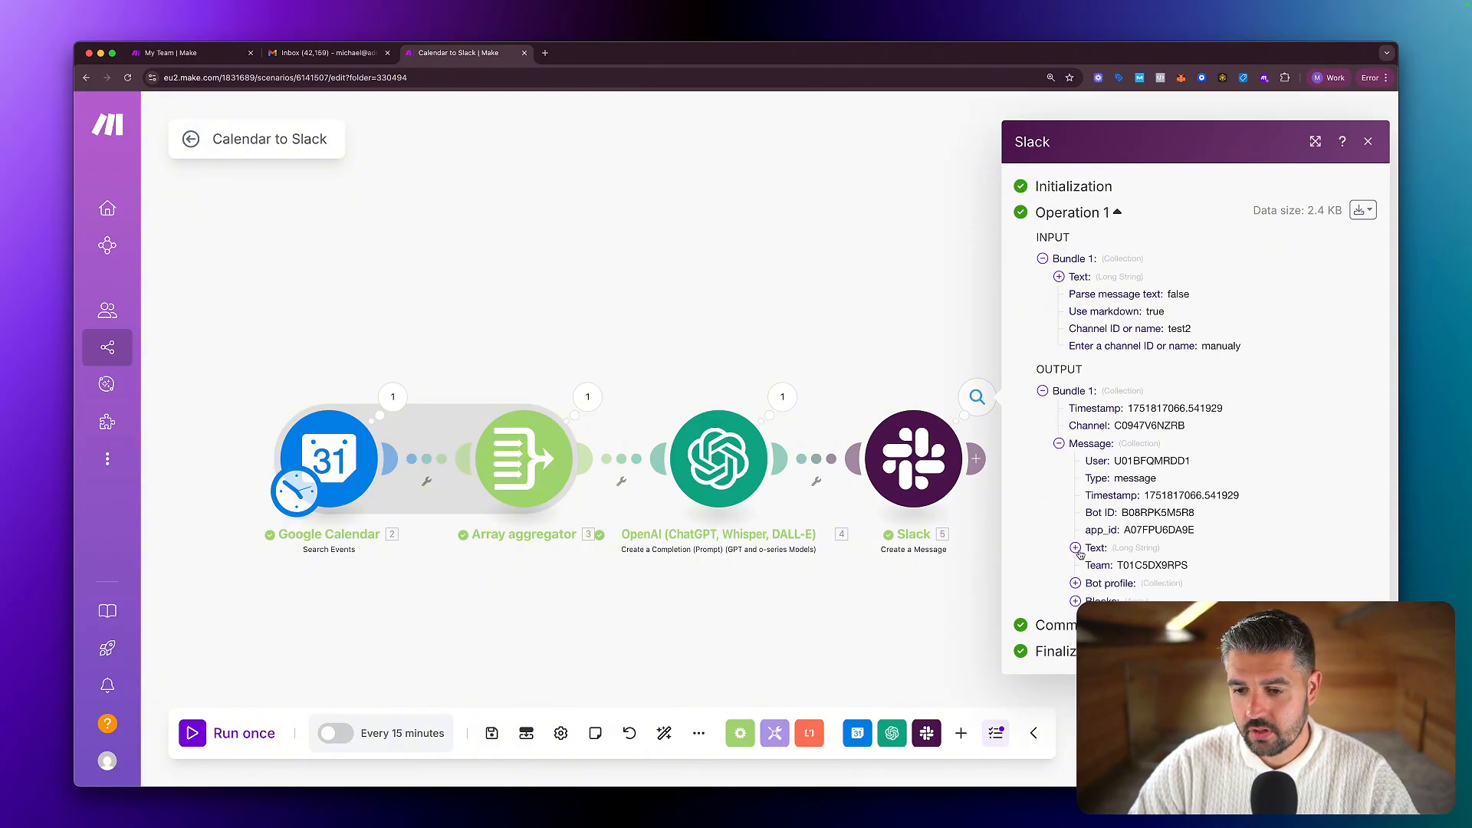
left_click(1076, 548)
scroll(1098, 500, "down", 5)
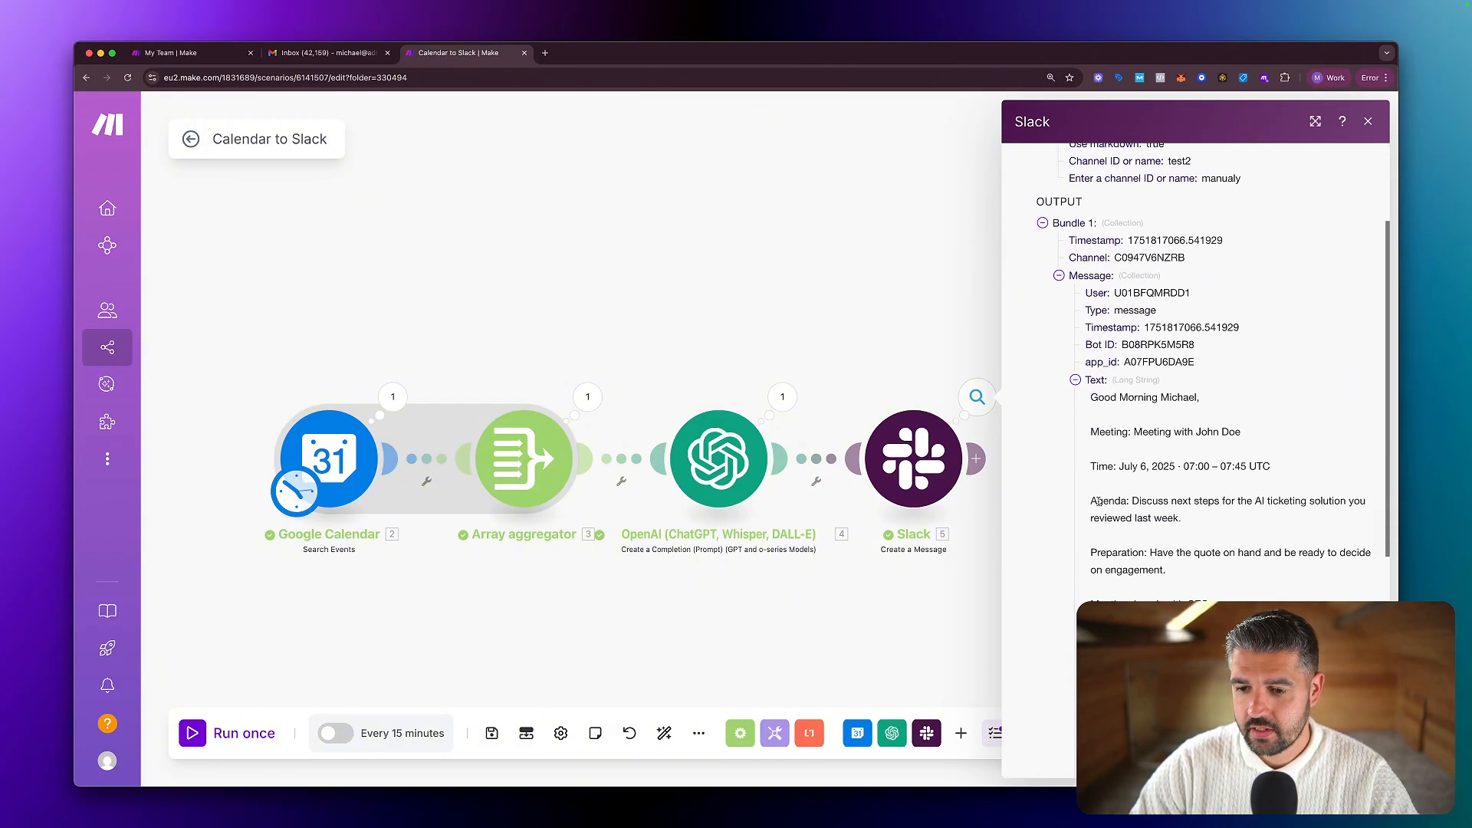
scroll(1098, 501, "down", 10)
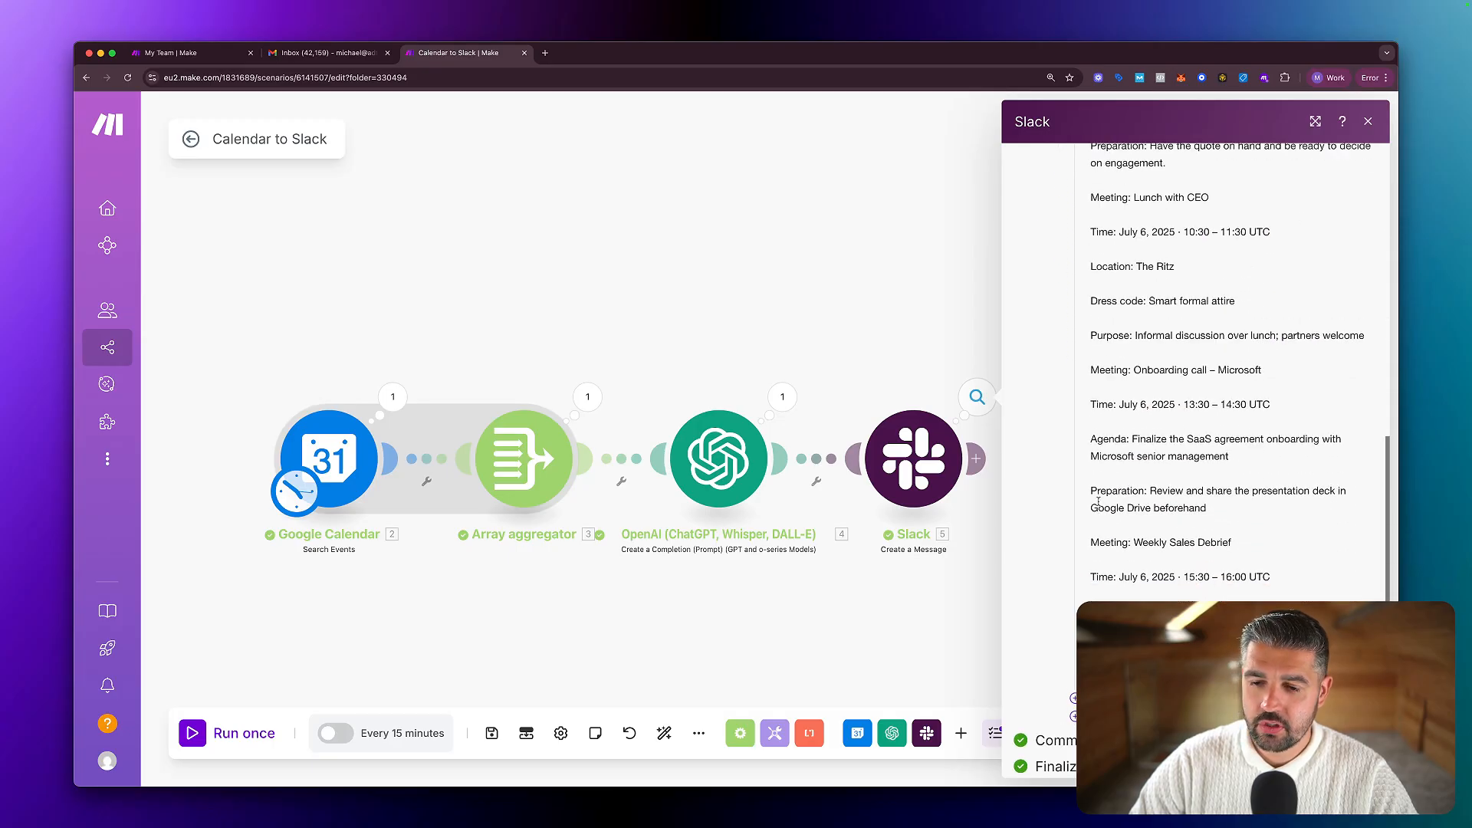